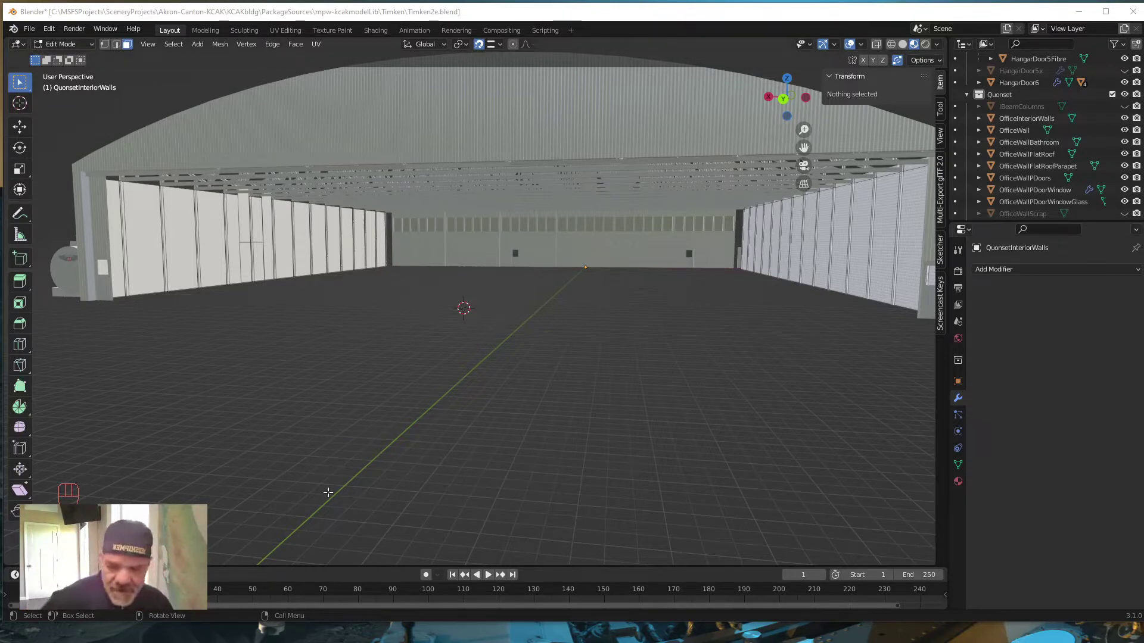
# Briefly show the IBeamColumns object along the hangar's brick wall and hide it again.
pyautogui.moveTo(335, 423); pyautogui.dragTo(419, 334, button='middle')
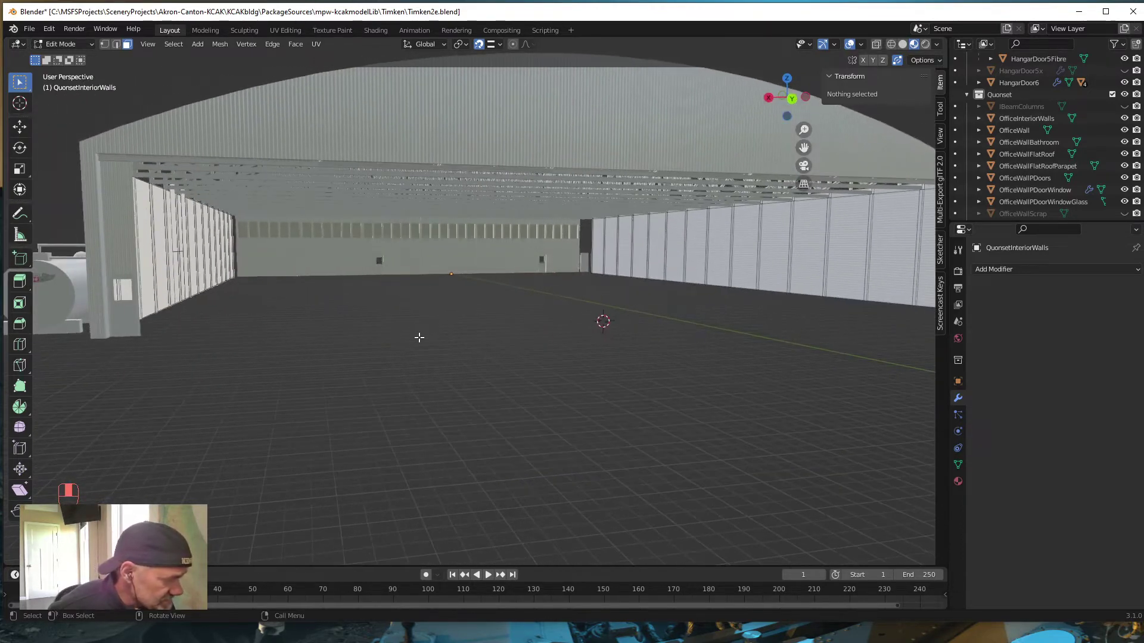
pyautogui.moveTo(570, 283); pyautogui.dragTo(457, 340, button='middle')
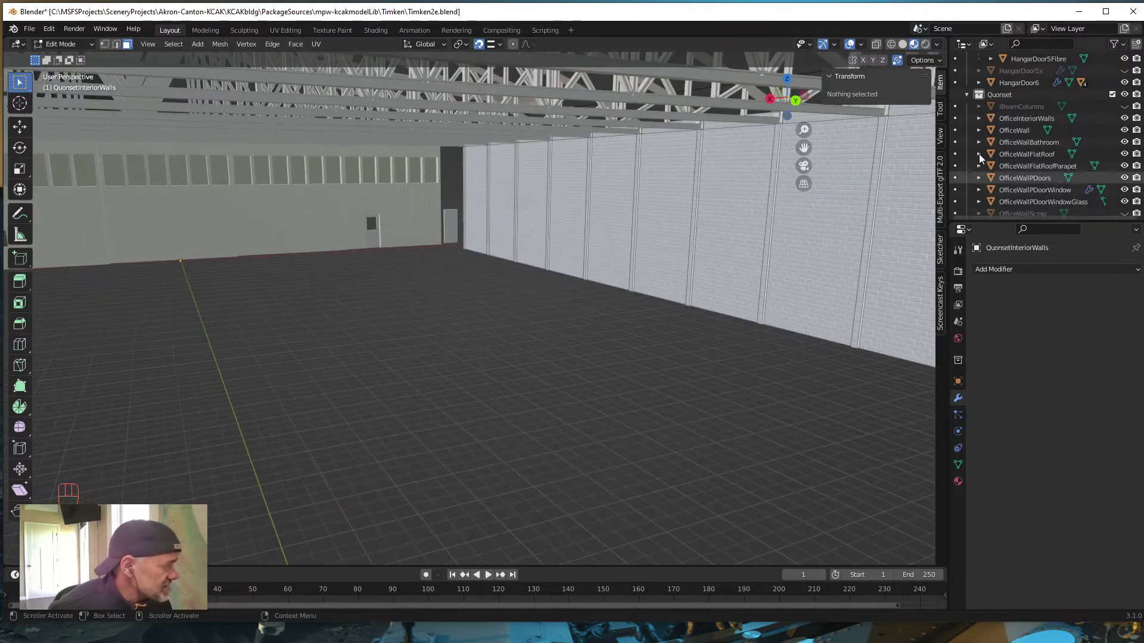
pyautogui.click(1125, 106)
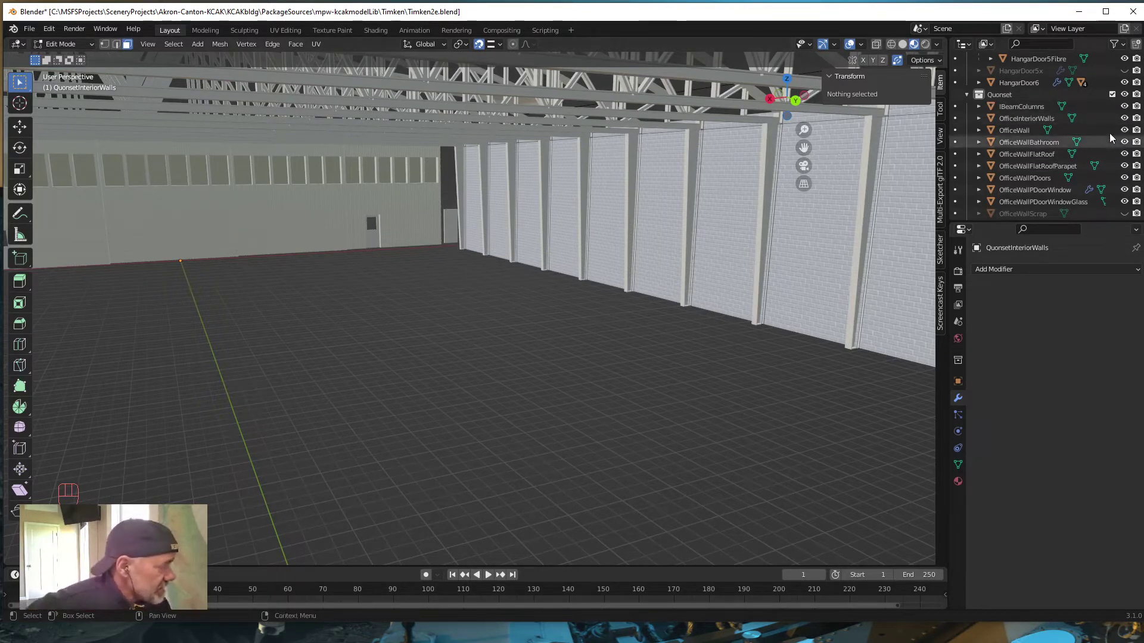
pyautogui.click(1124, 106)
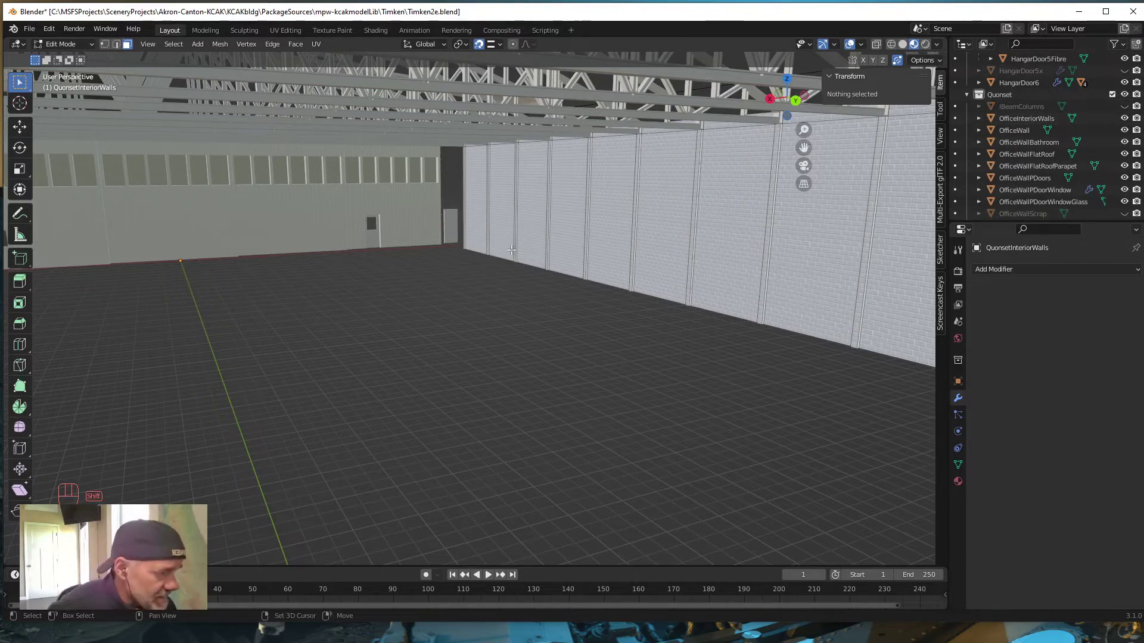
# Examine the wall with the brick texture and how its panels meet the roof trusses.
pyautogui.keyDown('shift'); pyautogui.moveTo(514, 247); pyautogui.dragTo(441, 241, button='middle'); pyautogui.keyUp('shift')
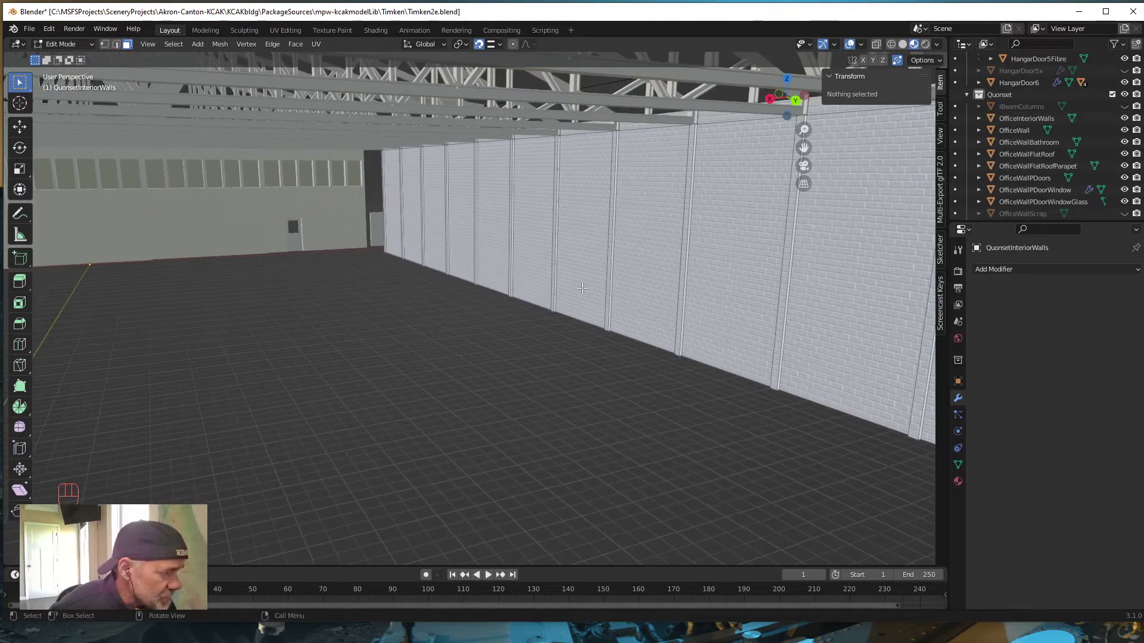
pyautogui.scroll(4, 580, 287)
pyautogui.keyDown('shift'); pyautogui.moveTo(601, 289); pyautogui.dragTo(542, 351, button='middle'); pyautogui.keyUp('shift')
pyautogui.scroll(-3, 542, 350)
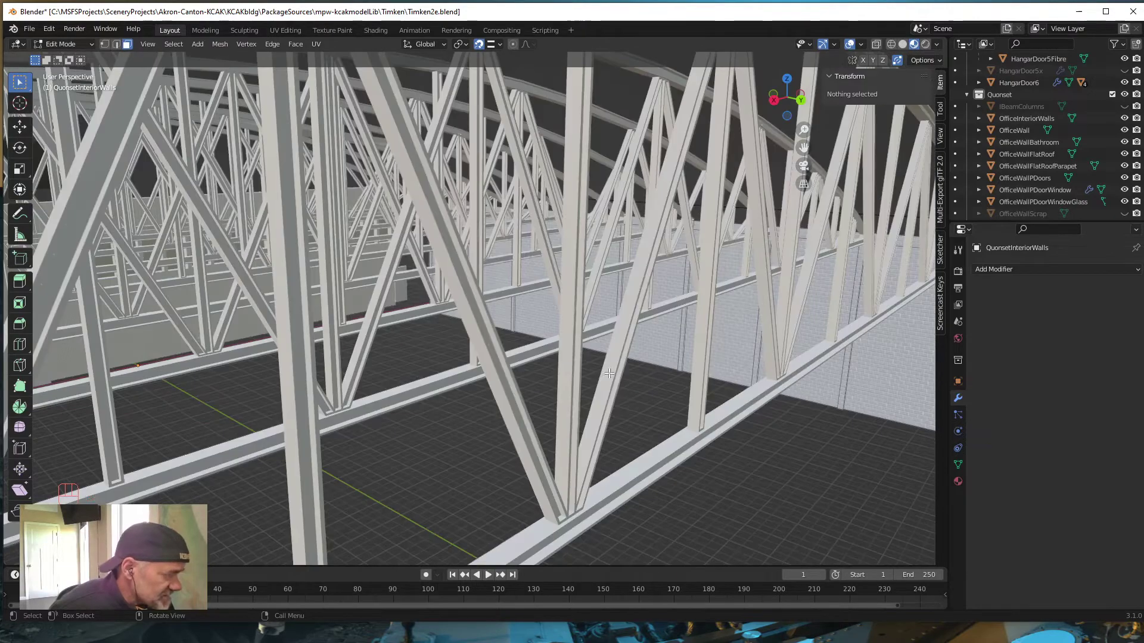
pyautogui.moveTo(619, 396); pyautogui.dragTo(607, 388, button='middle')
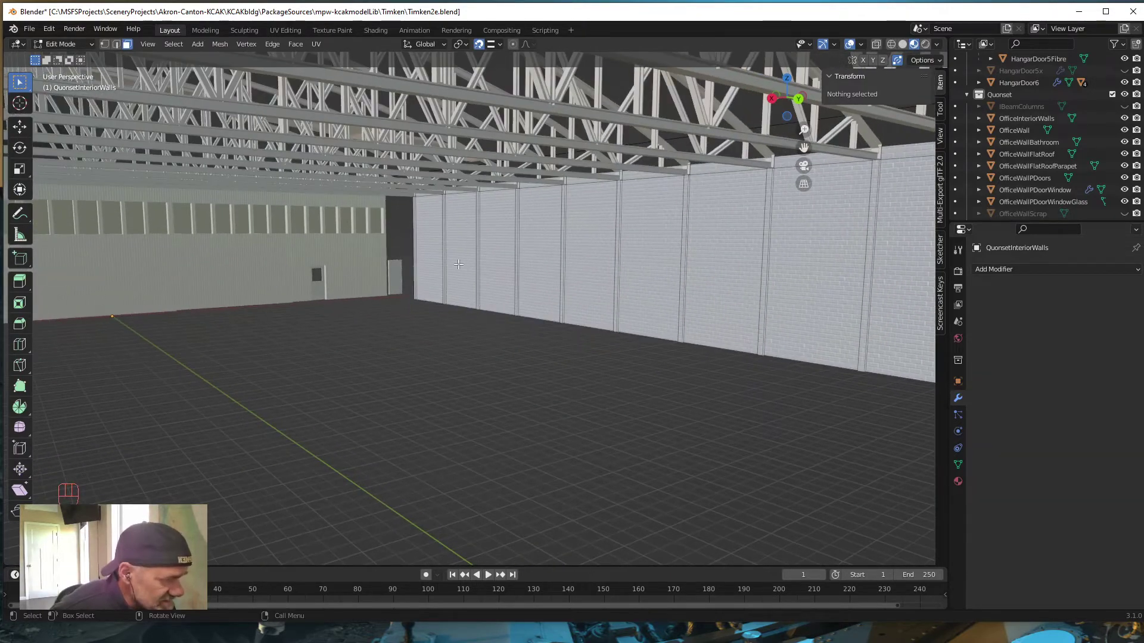
pyautogui.keyDown('shift'); pyautogui.moveTo(684, 373); pyautogui.dragTo(608, 370, button='middle'); pyautogui.keyUp('shift')
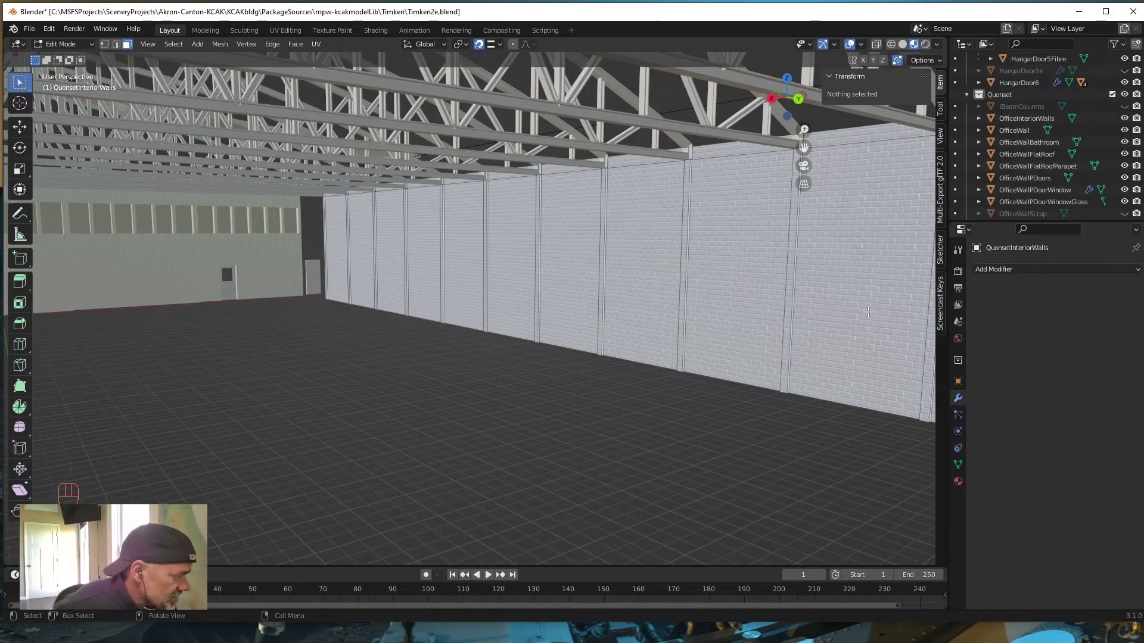
# Examine the opposite, plain interior wall from inside and outside the hangar, including the gaps along its upper edge.
pyautogui.keyDown('shift'); pyautogui.moveTo(431, 385); pyautogui.dragTo(563, 352, button='middle'); pyautogui.keyUp('shift')
pyautogui.moveTo(552, 366); pyautogui.dragTo(485, 380, button='middle')
pyautogui.keyDown('shift'); pyautogui.moveTo(78, 343); pyautogui.dragTo(258, 229, button='middle'); pyautogui.keyUp('shift')
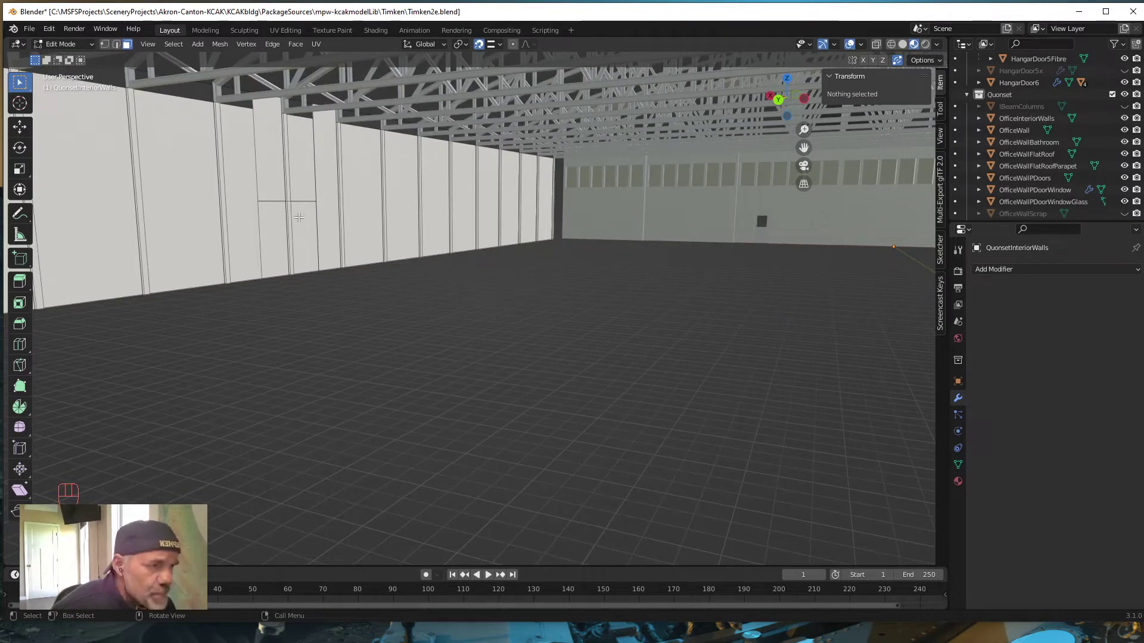
pyautogui.moveTo(252, 291); pyautogui.dragTo(305, 308, button='middle')
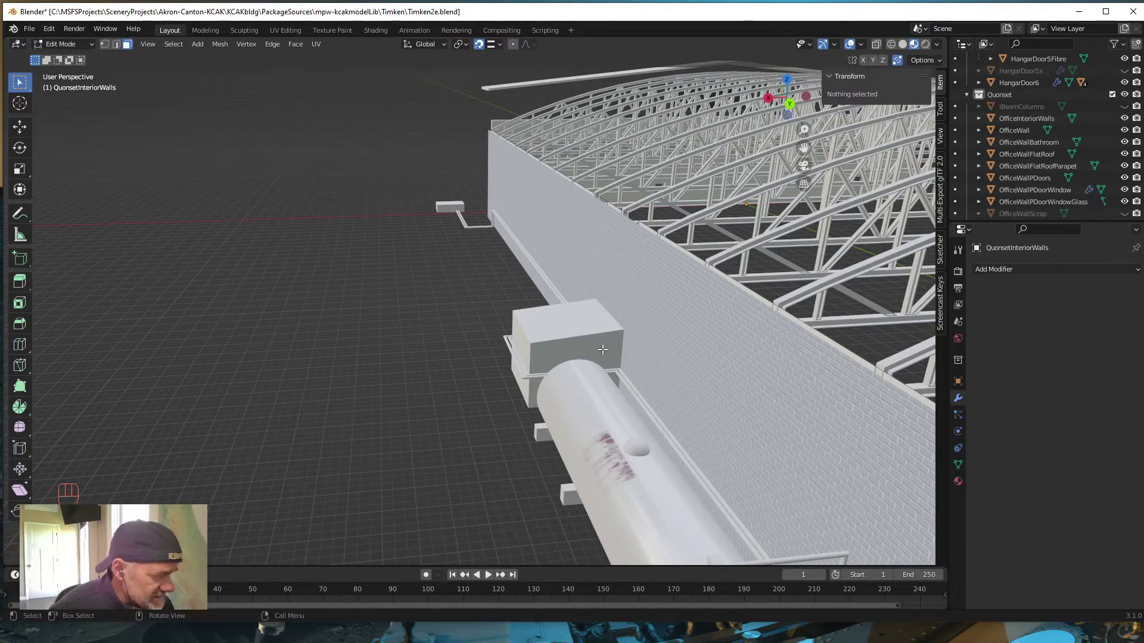
pyautogui.moveTo(607, 356); pyautogui.dragTo(565, 337, button='middle')
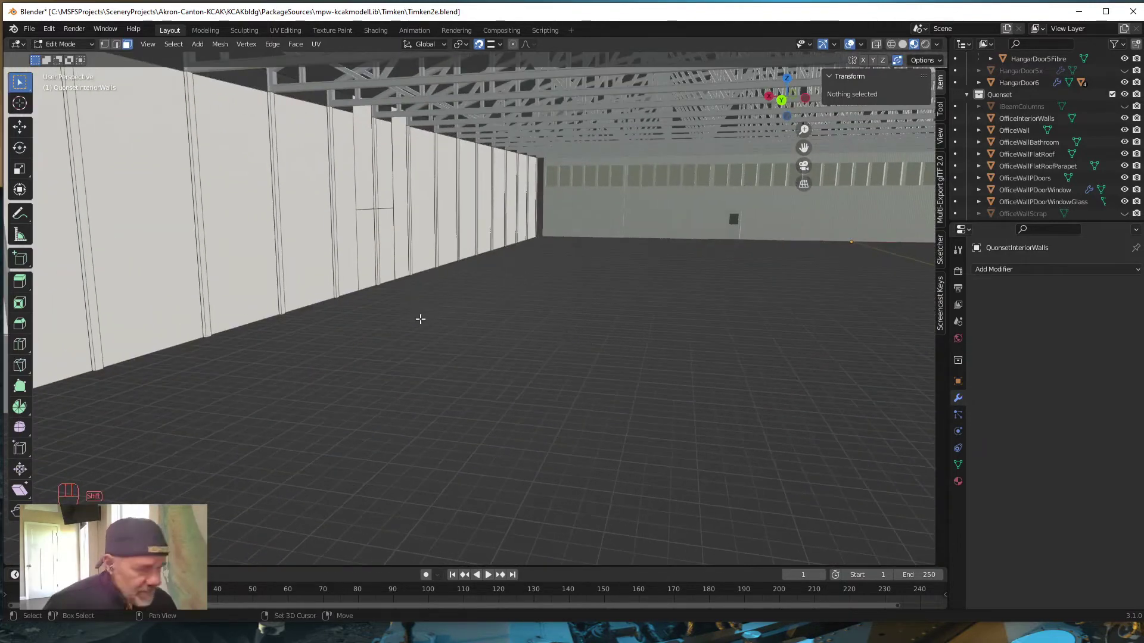
pyautogui.keyDown('shift'); pyautogui.moveTo(419, 319); pyautogui.dragTo(562, 324, button='middle'); pyautogui.keyUp('shift')
pyautogui.scroll(10, 608, 343)
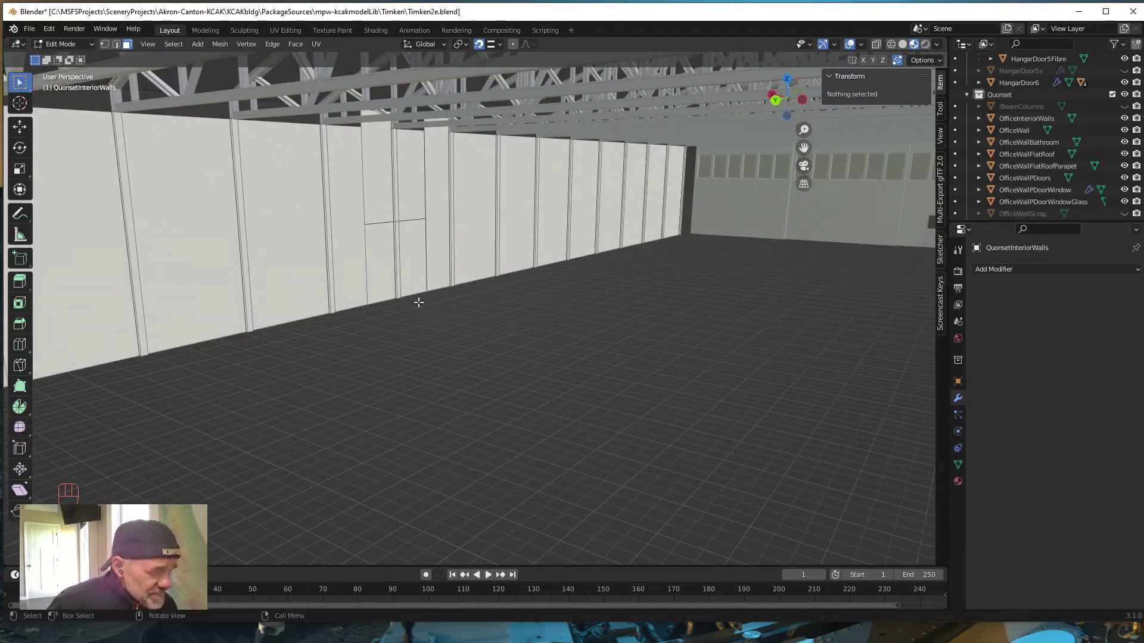
pyautogui.moveTo(419, 302)
pyautogui.mouseDown(button='middle')
pyautogui.moveTo(492, 319)
pyautogui.moveTo(434, 319)
pyautogui.moveTo(417, 301)
pyautogui.mouseUp(button='middle')
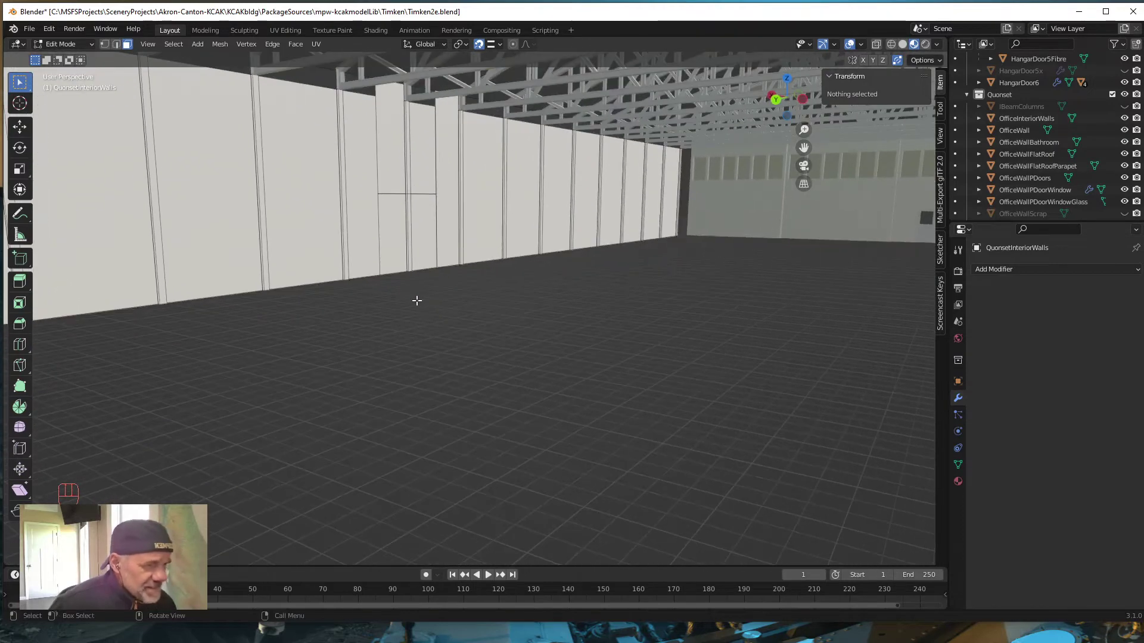
pyautogui.scroll(3, 417, 301)
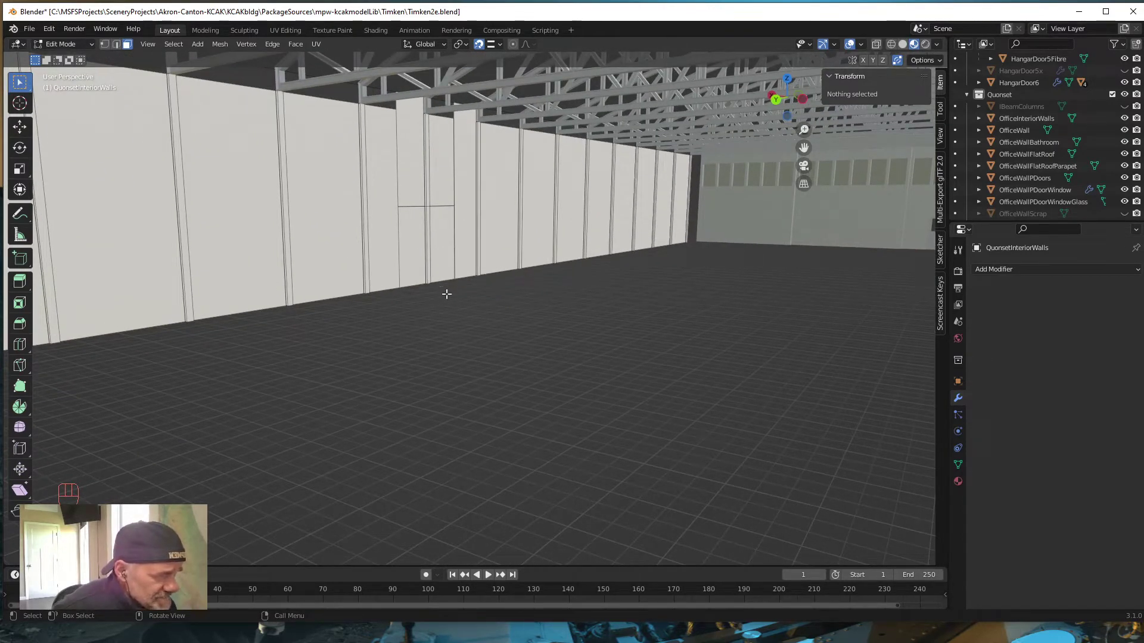
pyautogui.scroll(3, 447, 294)
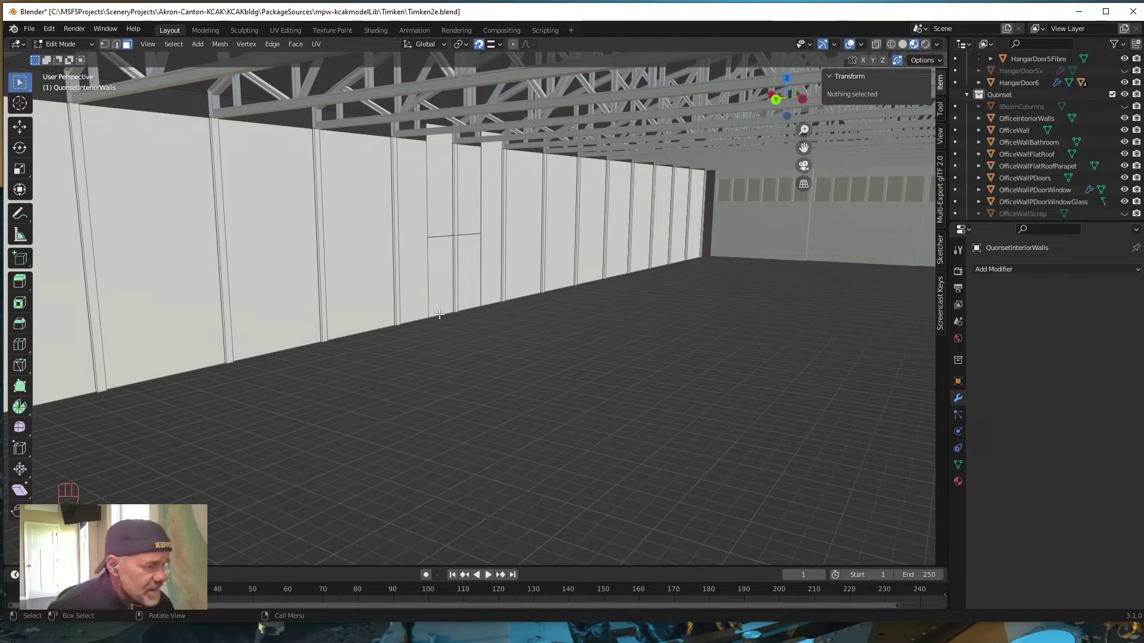
pyautogui.moveTo(438, 314); pyautogui.dragTo(436, 319, button='middle')
pyautogui.scroll(-4, 436, 318)
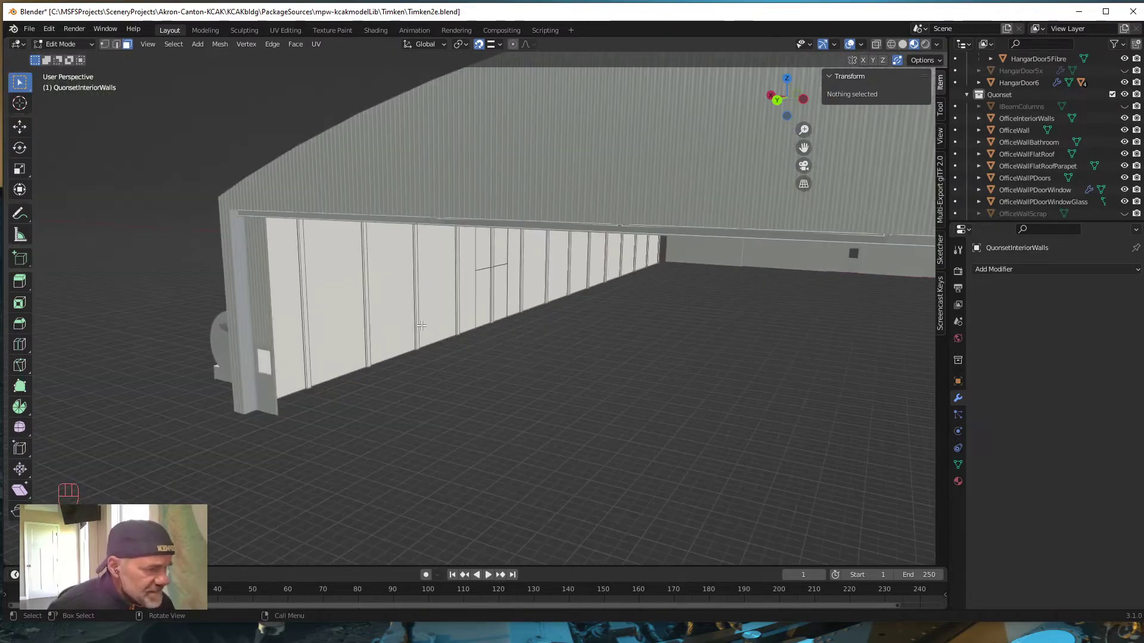
pyautogui.scroll(6, 438, 337)
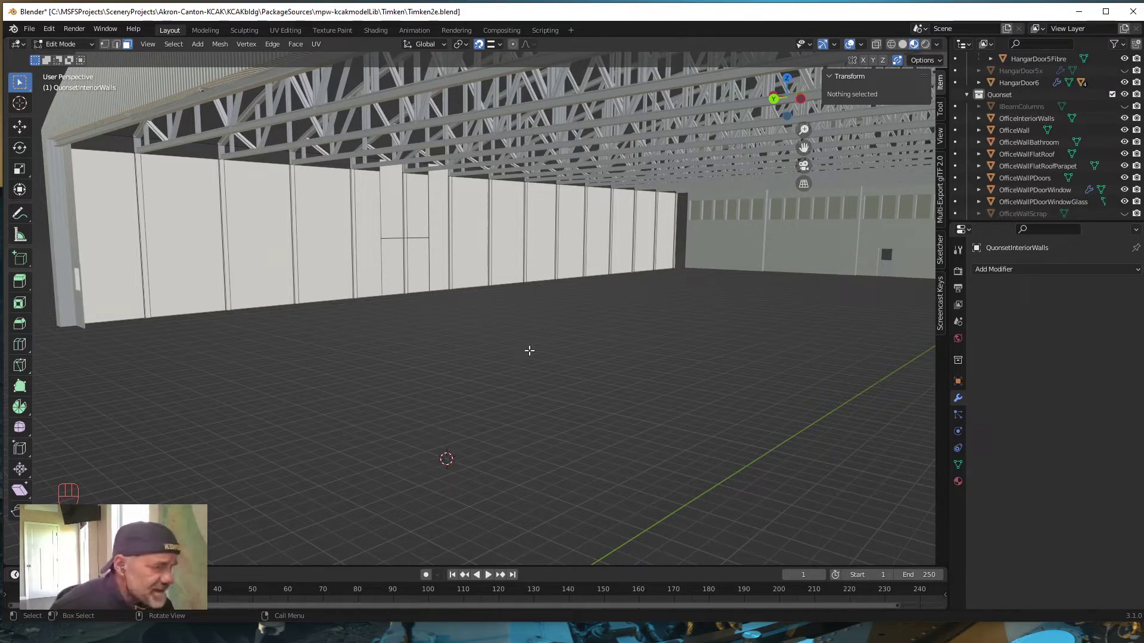
pyautogui.moveTo(530, 351); pyautogui.dragTo(500, 343, button='middle')
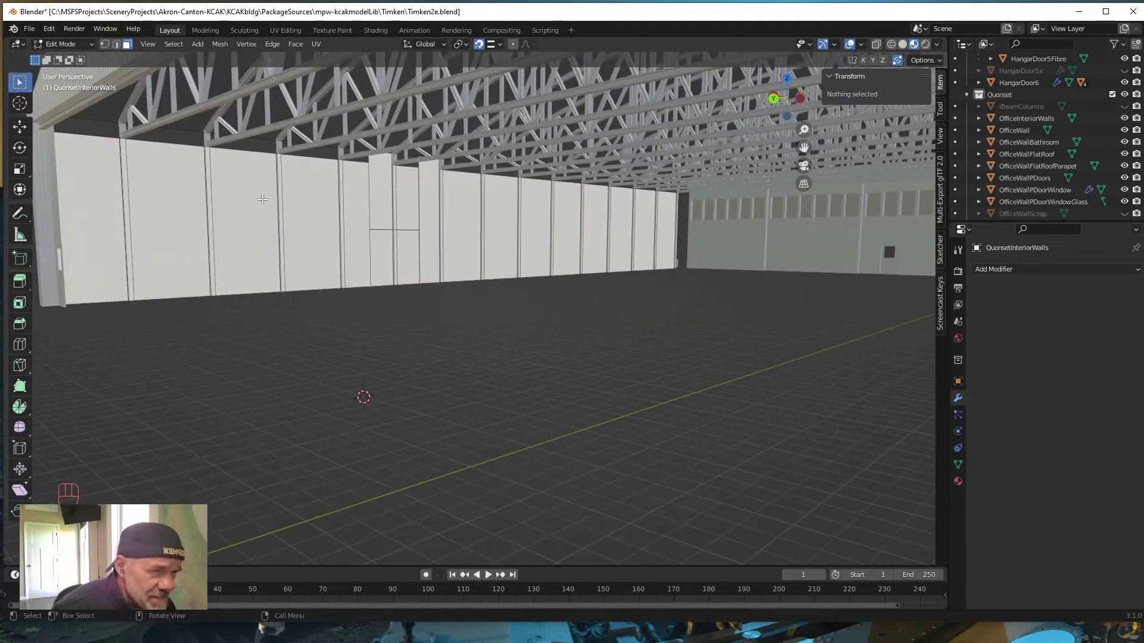
# Select the first four narrow faces above the plain interior wall panels, starting at the hangar opening.
pyautogui.click(93, 129)
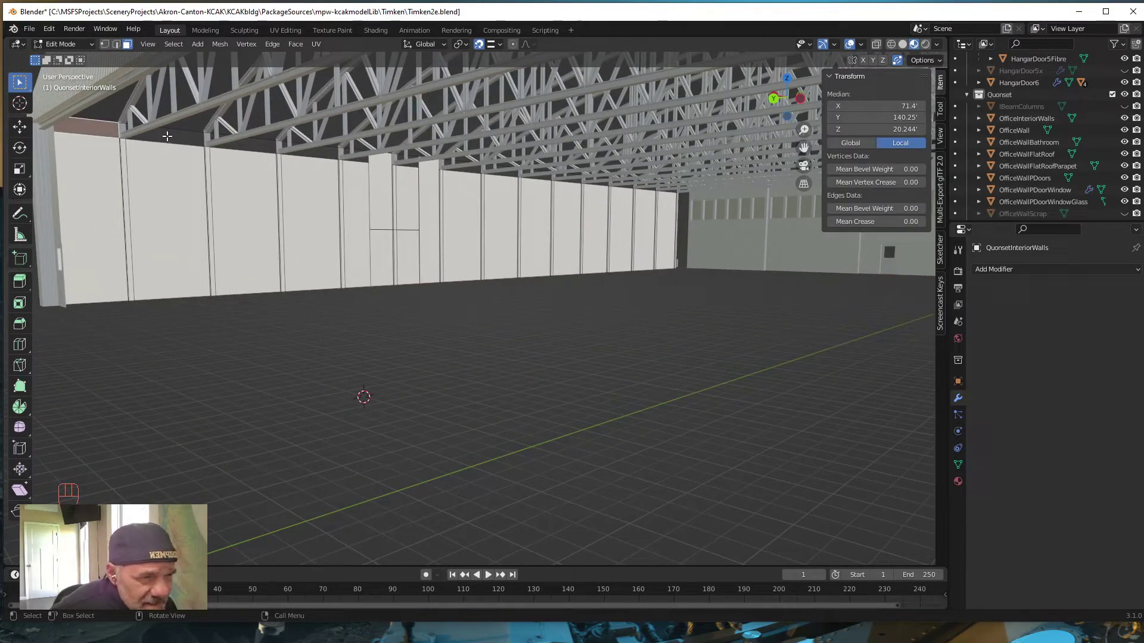
pyautogui.moveTo(175, 169); pyautogui.dragTo(252, 224, button='middle')
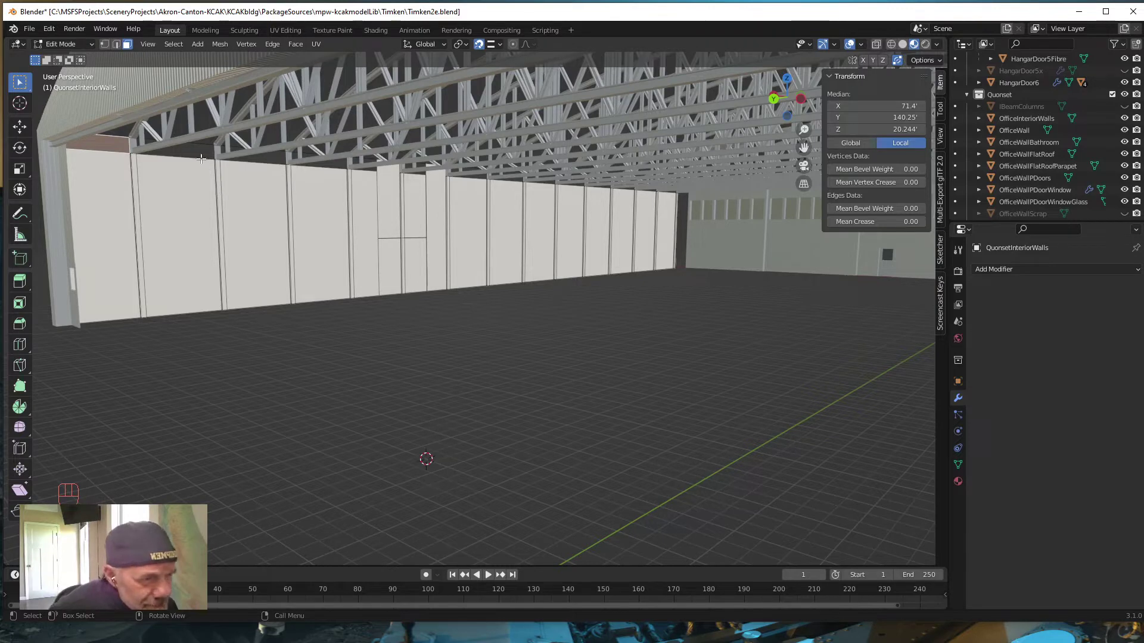
pyautogui.moveTo(201, 166); pyautogui.dragTo(179, 166, button='middle')
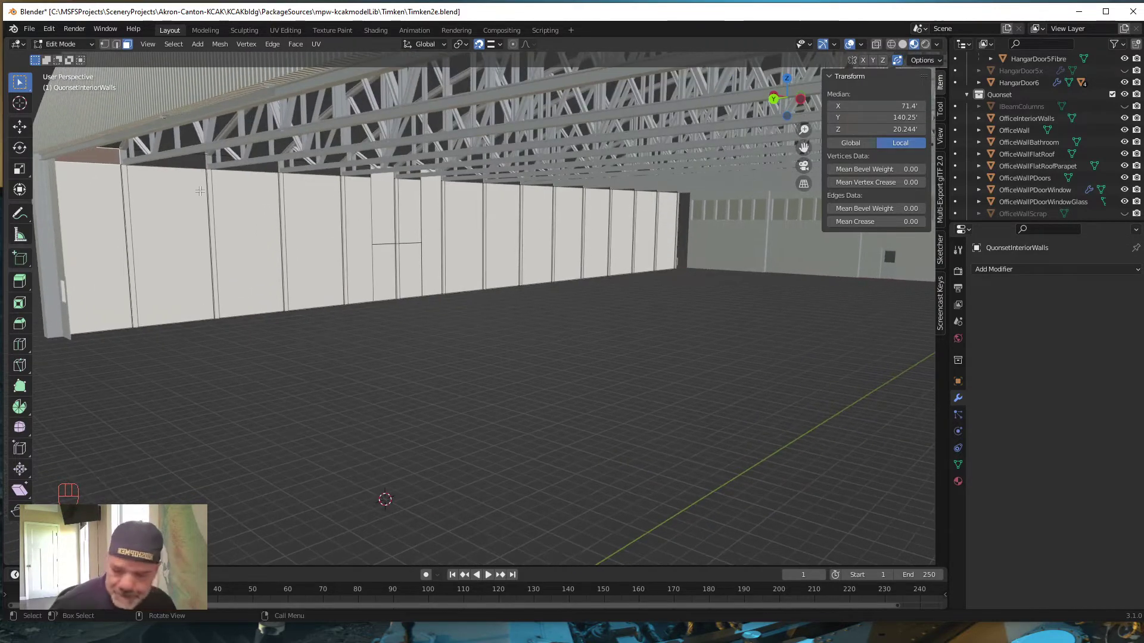
pyautogui.keyDown('shift'); pyautogui.click(192, 159); pyautogui.keyUp('shift')
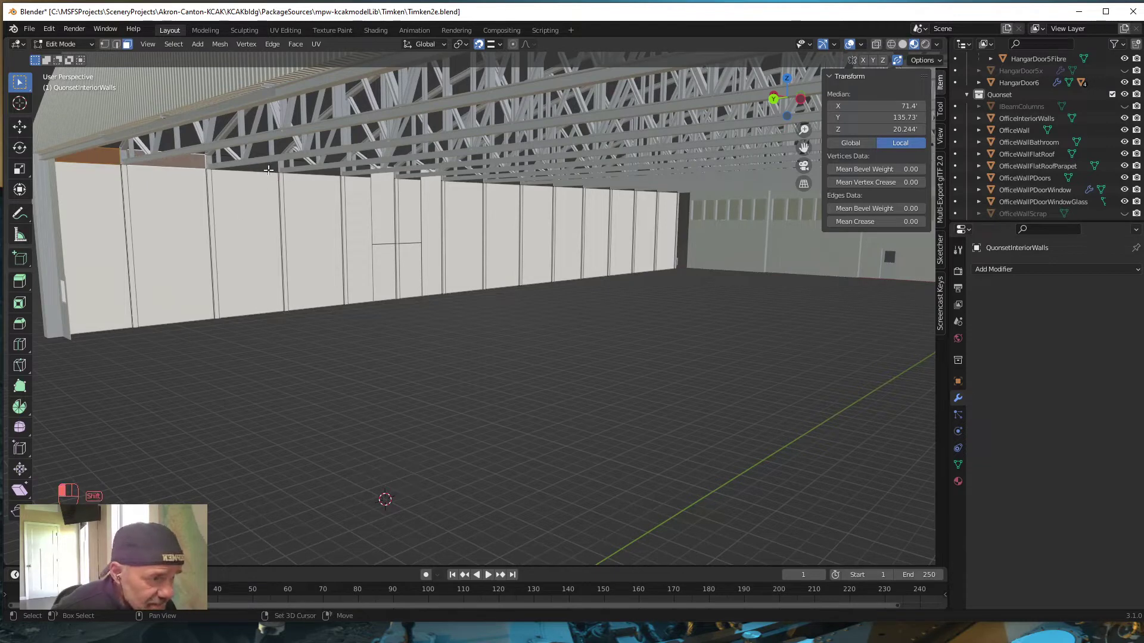
pyautogui.moveTo(349, 276); pyautogui.dragTo(188, 177, button='middle')
pyautogui.keyDown('shift'); pyautogui.click(185, 169); pyautogui.keyUp('shift')
pyautogui.keyDown('shift'); pyautogui.click(232, 171); pyautogui.keyUp('shift')
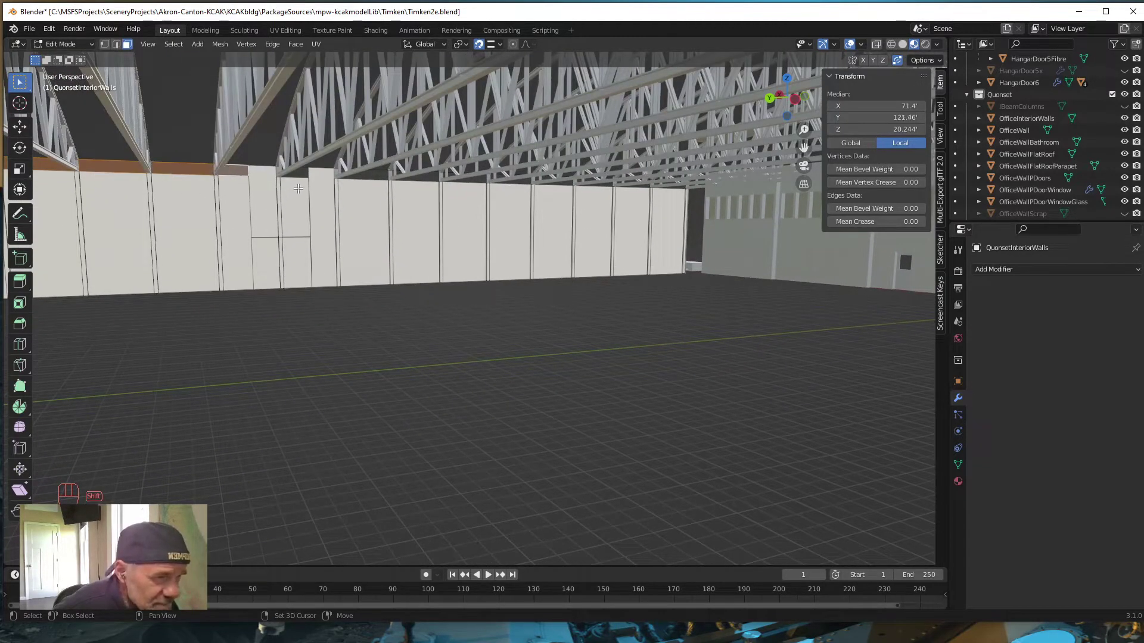
# Extend the selection with the narrow faces above the wall from between the two tall panels to the second-to-last bay.
pyautogui.keyDown('shift'); pyautogui.click(304, 174); pyautogui.keyUp('shift')
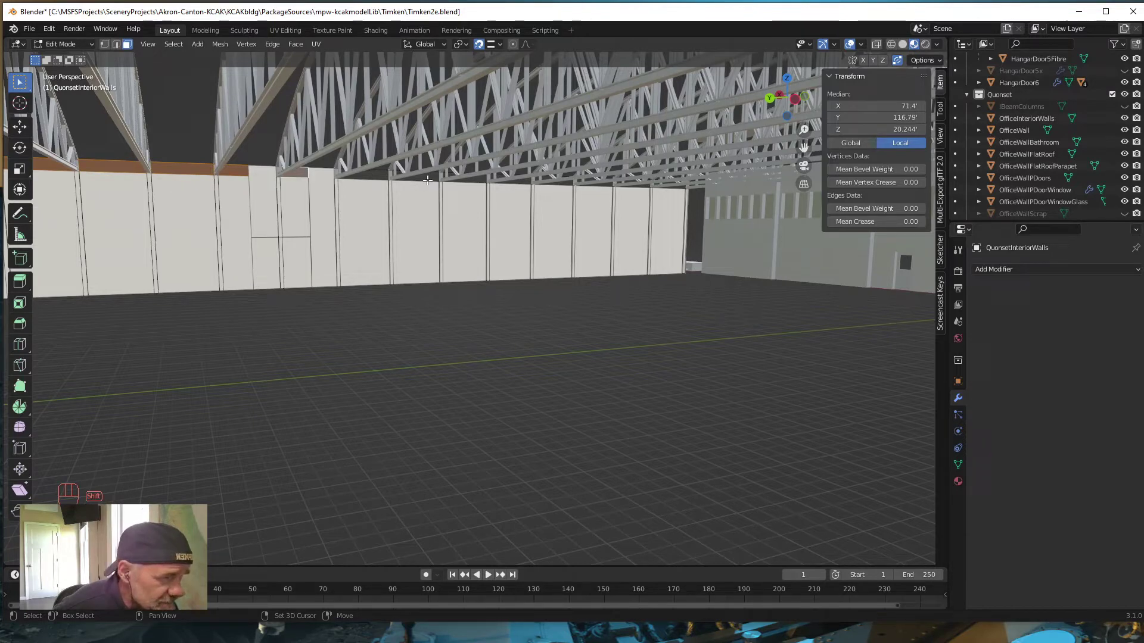
pyautogui.keyDown('shift'); pyautogui.click(384, 174); pyautogui.keyUp('shift')
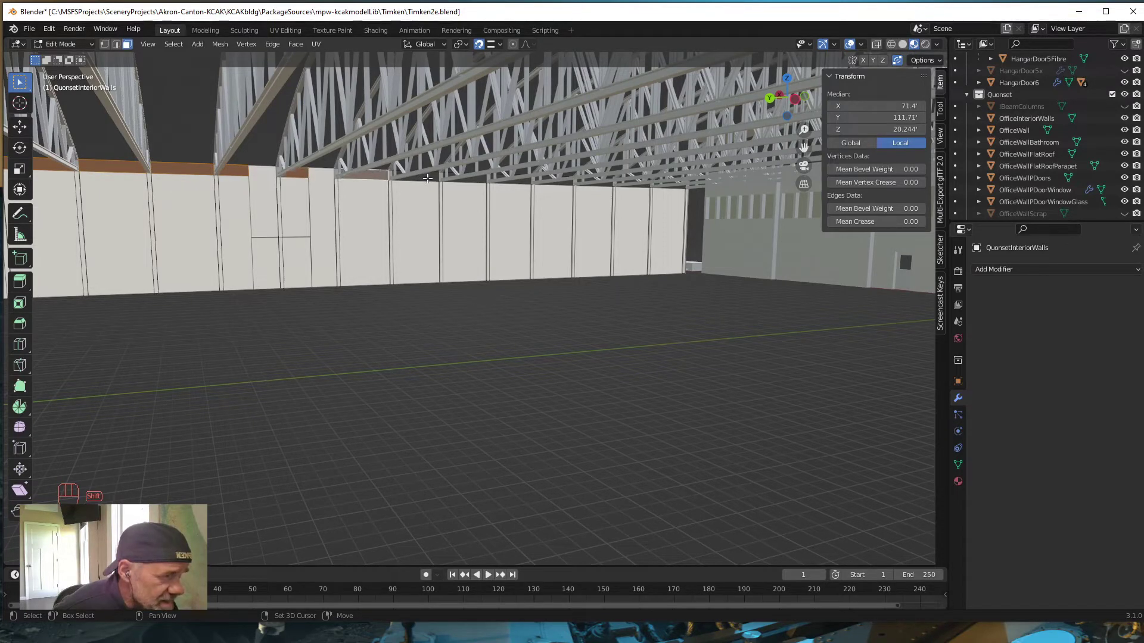
pyautogui.keyDown('shift'); pyautogui.click(428, 178); pyautogui.keyUp('shift')
pyautogui.scroll(4, 430, 180)
pyautogui.moveTo(431, 182); pyautogui.dragTo(445, 245, button='middle')
pyautogui.scroll(-3, 468, 206)
pyautogui.keyDown('shift'); pyautogui.click(376, 176); pyautogui.keyUp('shift')
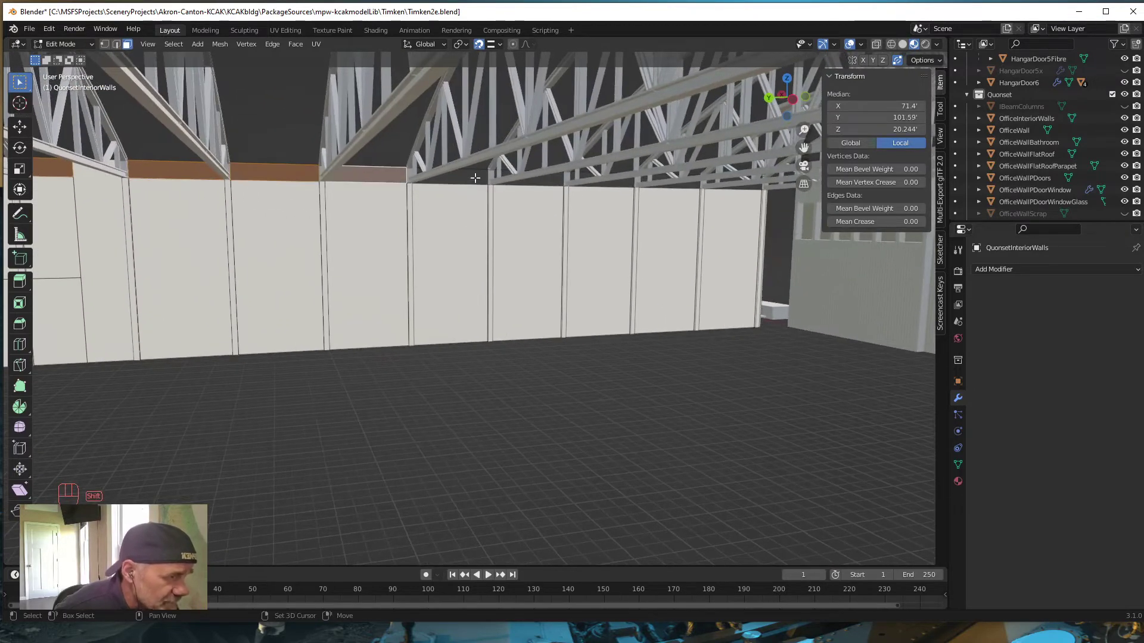
pyautogui.keyDown('shift'); pyautogui.click(475, 178); pyautogui.keyUp('shift')
pyautogui.keyDown('shift'); pyautogui.click(548, 180); pyautogui.keyUp('shift')
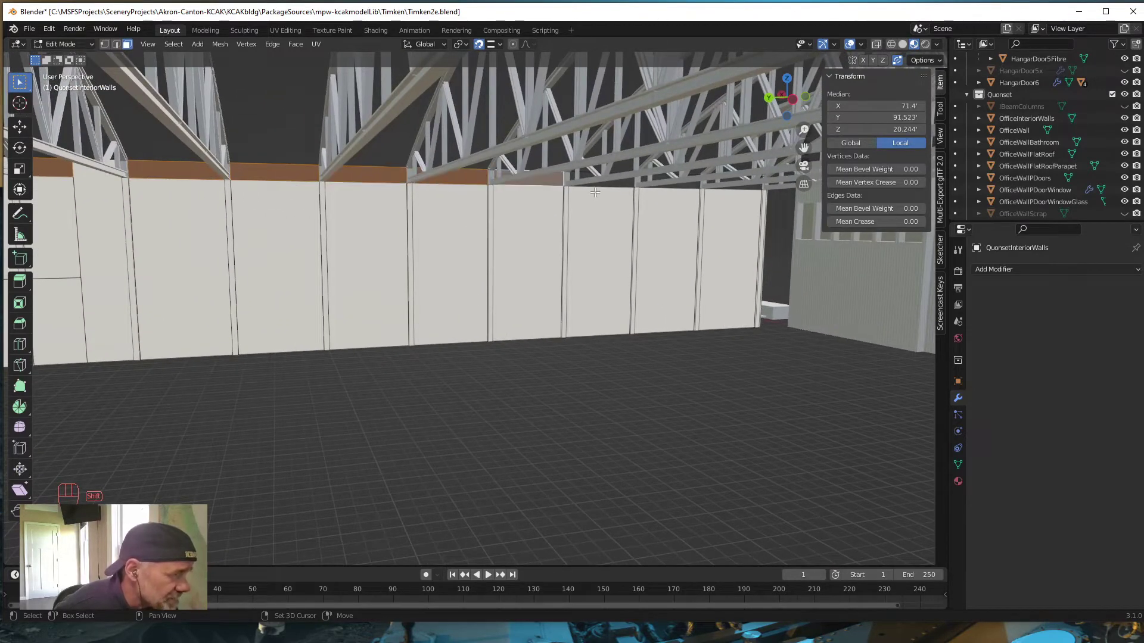
pyautogui.keyDown('shift'); pyautogui.click(630, 189); pyautogui.keyUp('shift')
pyautogui.keyDown('shift'); pyautogui.moveTo(655, 230); pyautogui.dragTo(660, 160, button='middle'); pyautogui.keyUp('shift')
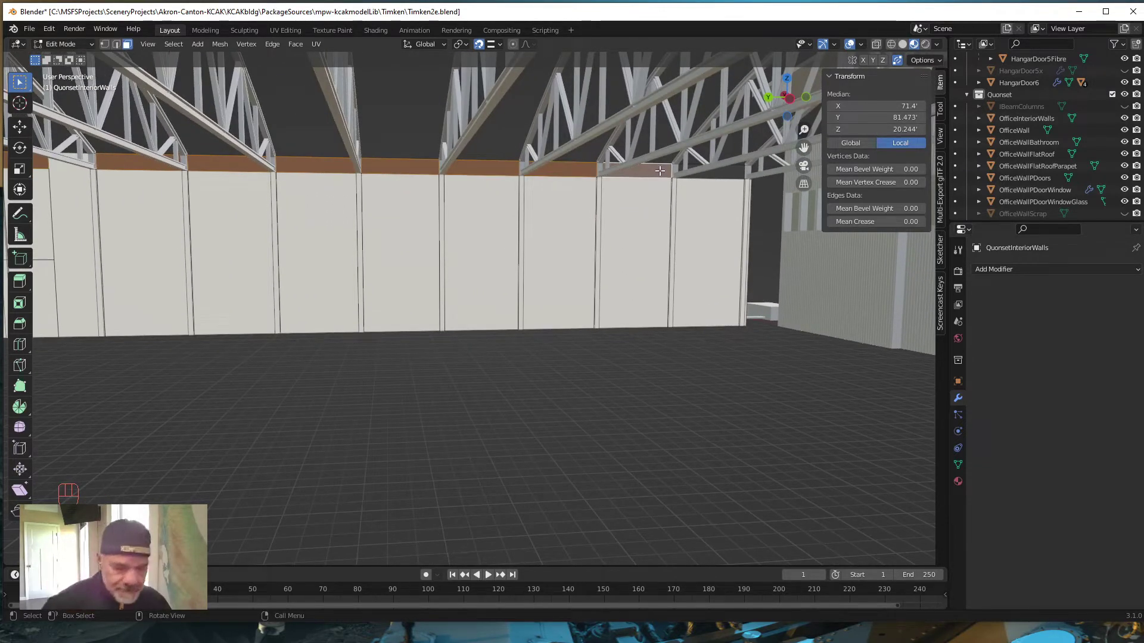
# Turn on the Face Orientation overlay and check the narrow faces in Solid shading before returning to Material Preview.
pyautogui.click(861, 44)
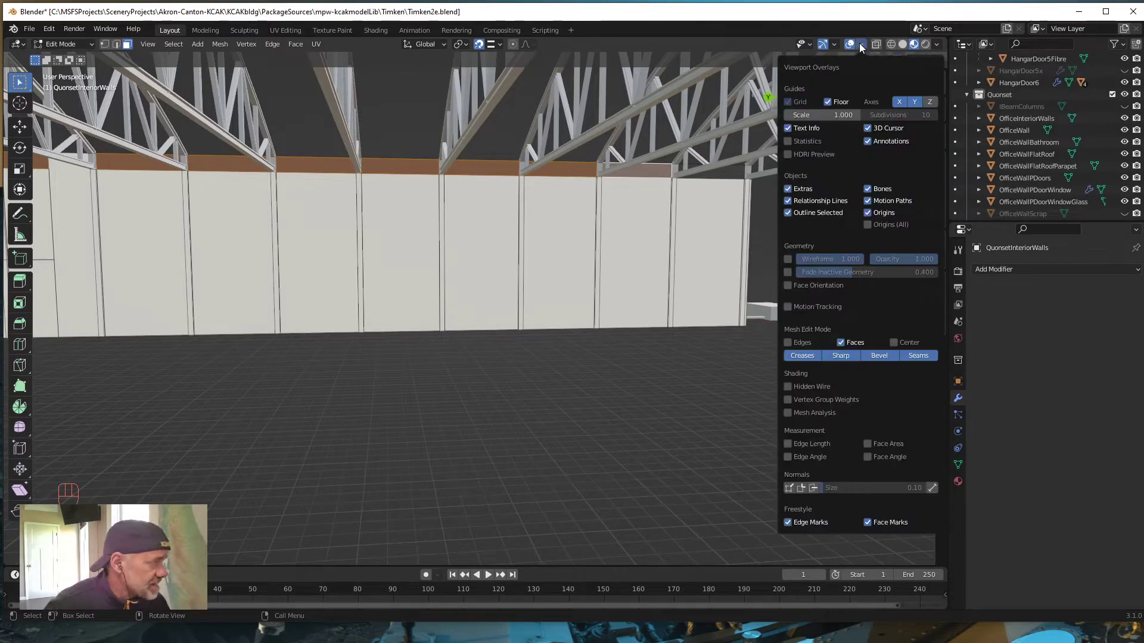
pyautogui.click(788, 285)
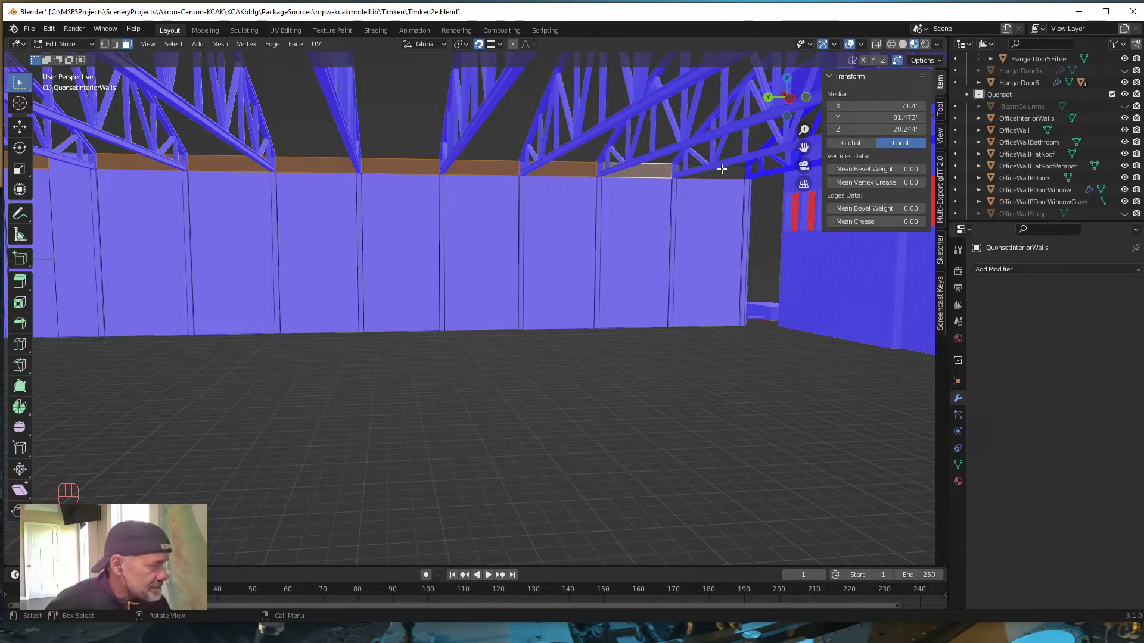
pyautogui.click(902, 45)
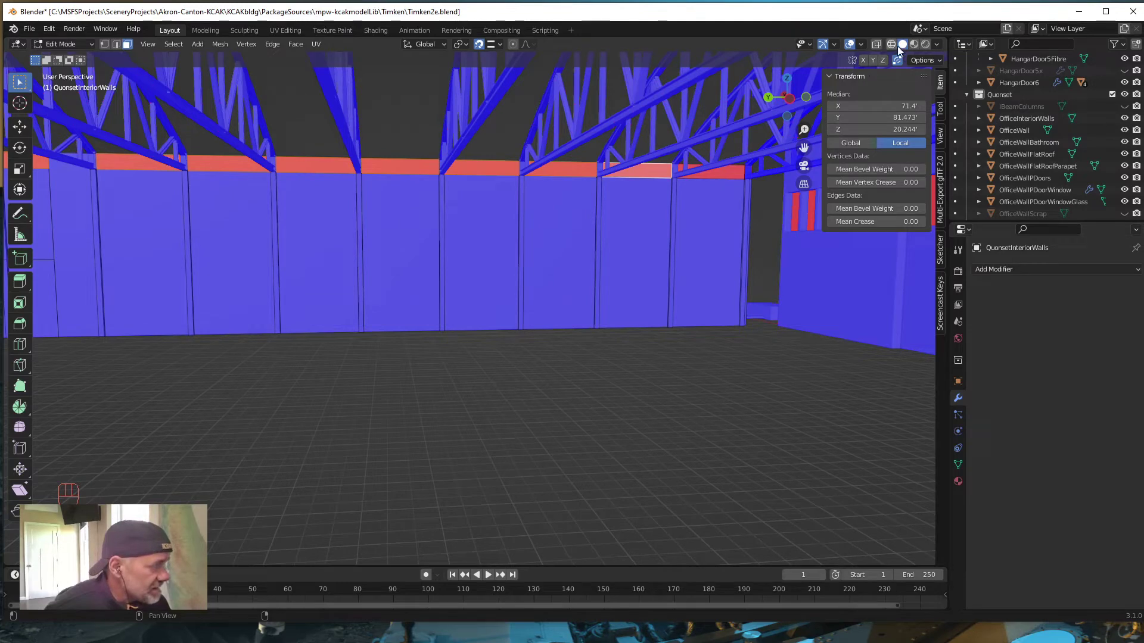
pyautogui.click(914, 44)
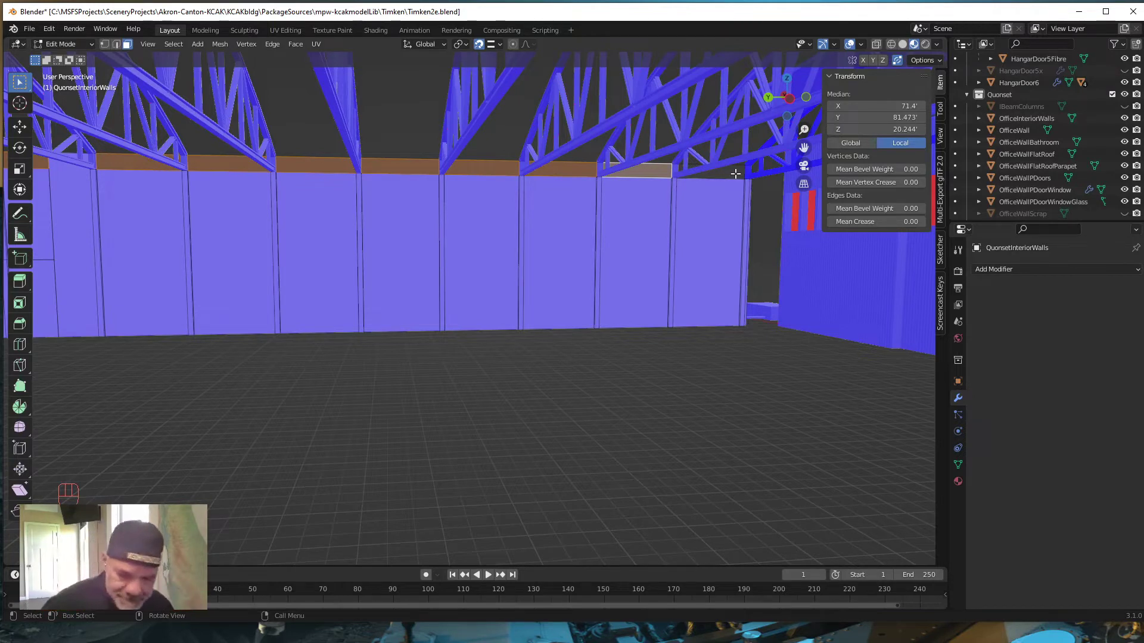
# Add the narrow face above the last bay to the selection and flip the normals of all selected faces.
pyautogui.click(733, 173)
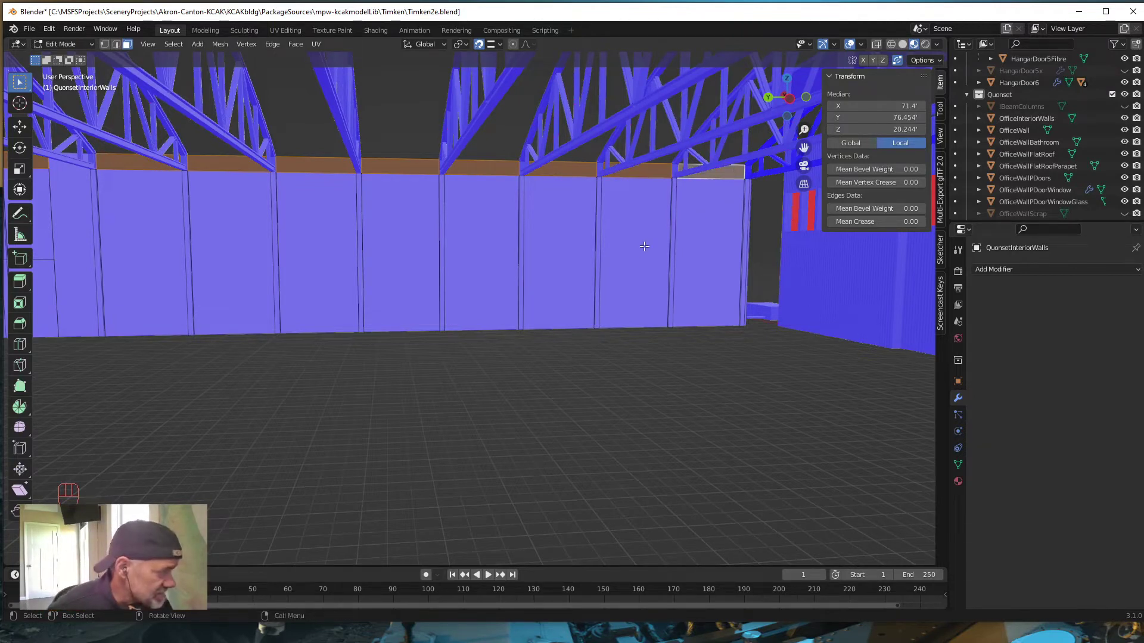
pyautogui.hotkey('alt', 'n')
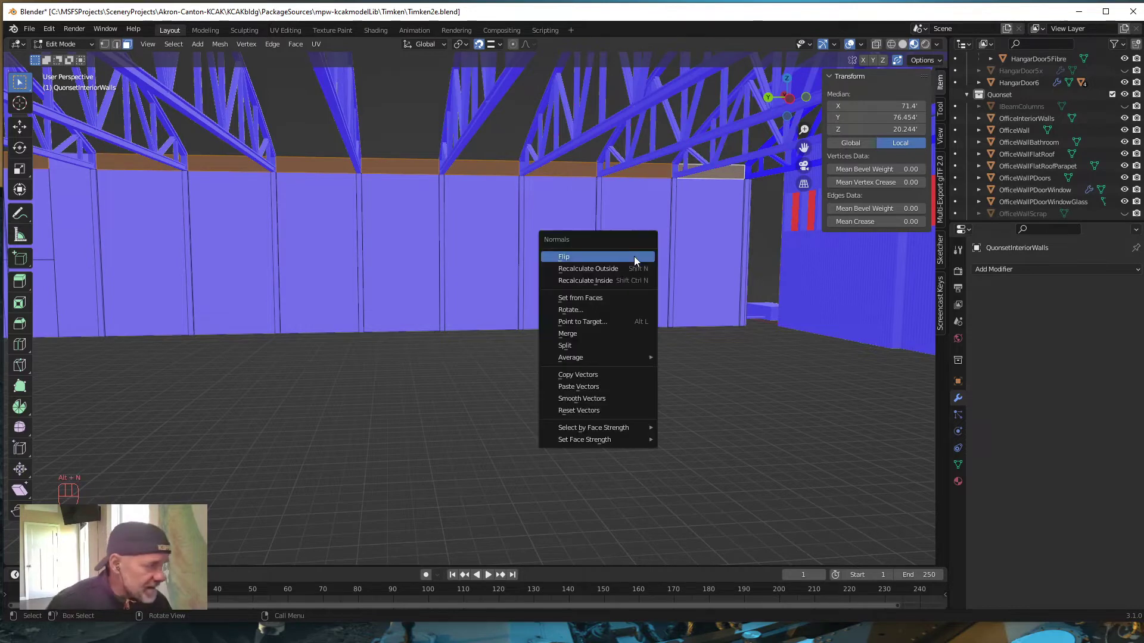
pyautogui.click(634, 256)
pyautogui.moveTo(462, 330); pyautogui.dragTo(512, 333, button='middle')
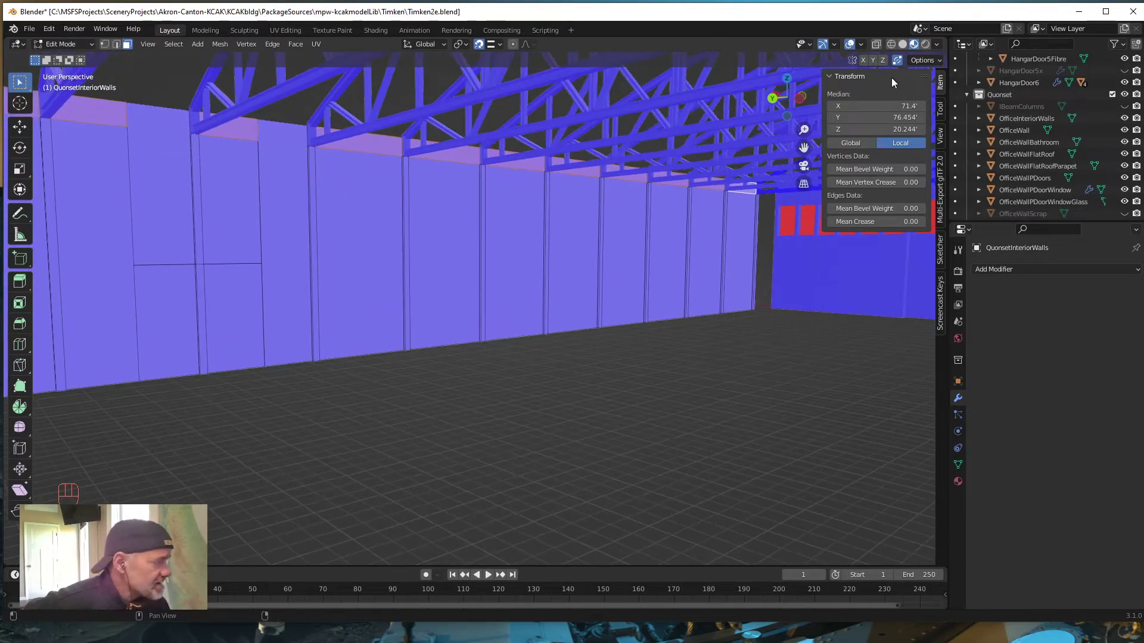
# Turn off the Face Orientation overlay and clear the face selection on the interior walls.
pyautogui.click(861, 45)
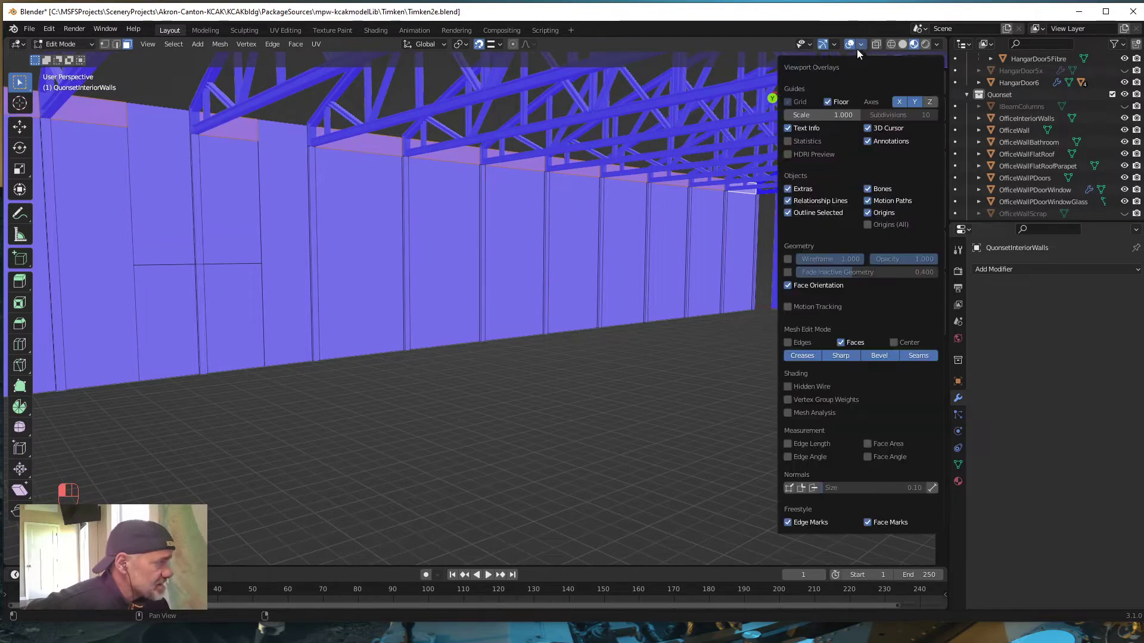
pyautogui.click(787, 286)
pyautogui.moveTo(597, 362); pyautogui.dragTo(592, 362, button='middle')
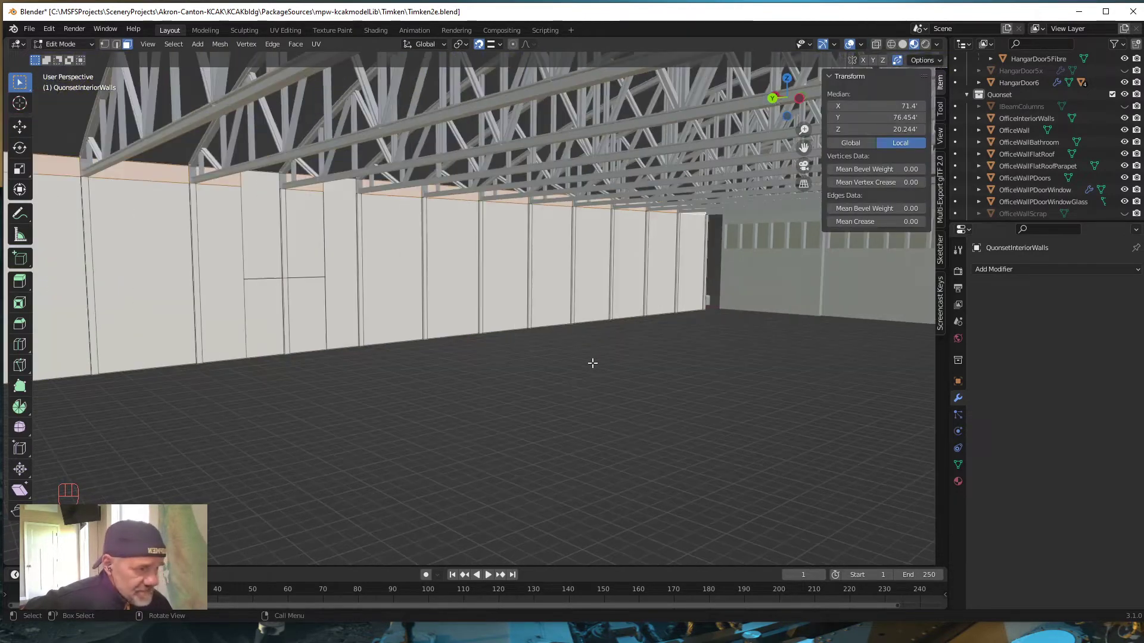
pyautogui.click(481, 447)
pyautogui.moveTo(475, 447)
pyautogui.mouseDown(button='middle')
pyautogui.moveTo(485, 452)
pyautogui.moveTo(480, 442)
pyautogui.mouseUp(button='middle')
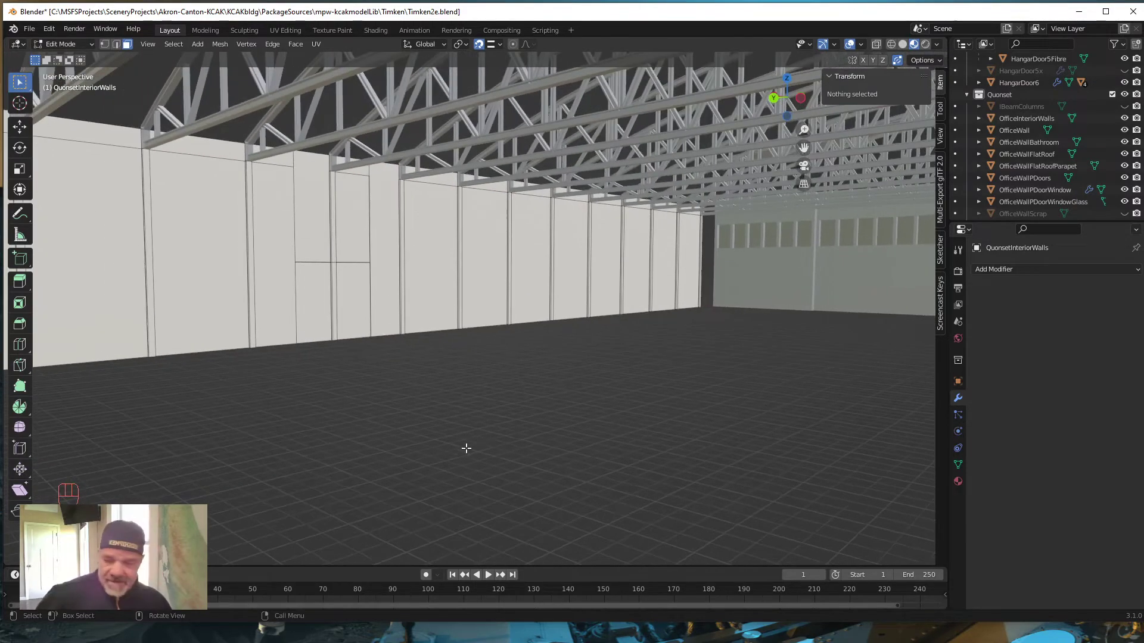
pyautogui.keyDown('shift'); pyautogui.moveTo(310, 456); pyautogui.dragTo(477, 453, button='middle'); pyautogui.keyUp('shift')
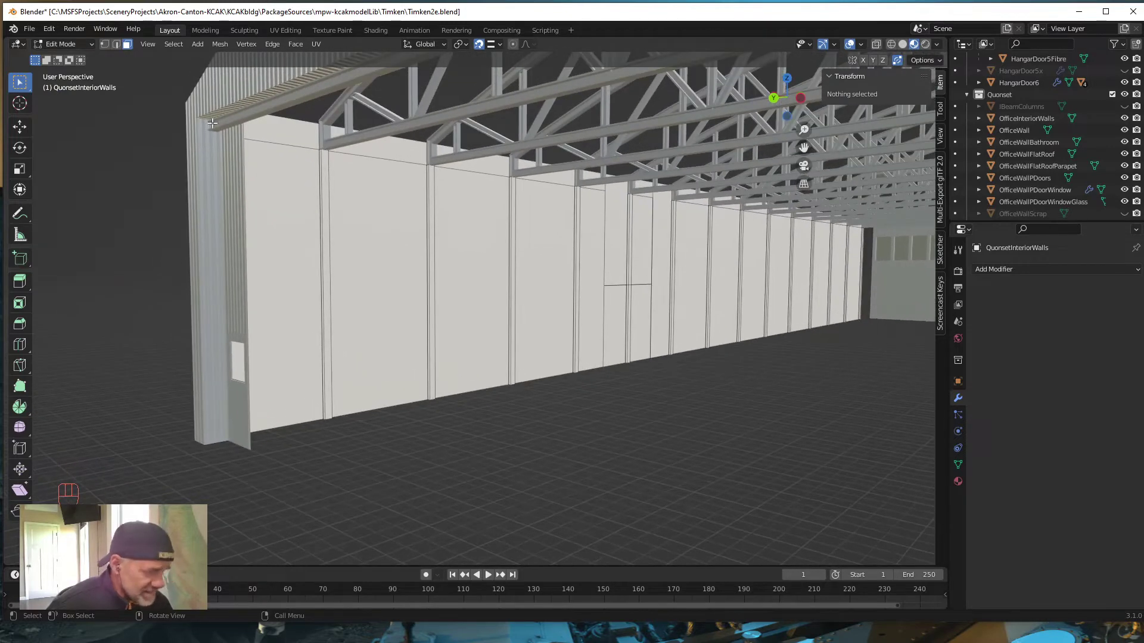
# Check the material and UV layout of the plain wall's second panel from the hangar opening.
pyautogui.click(388, 322)
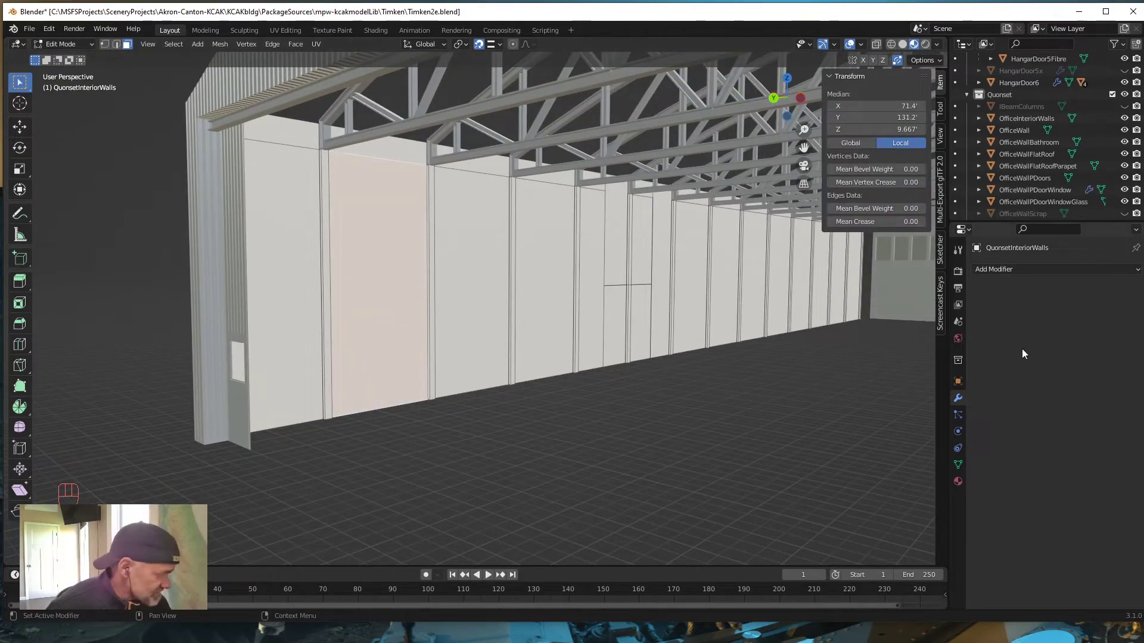
pyautogui.click(957, 481)
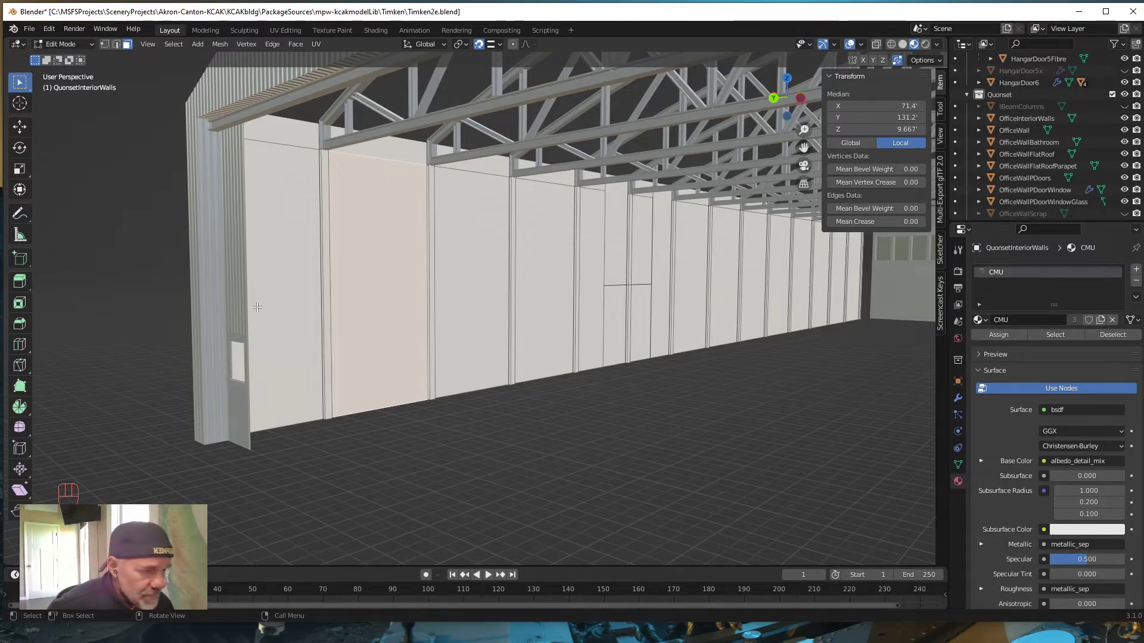
pyautogui.press('Tab')
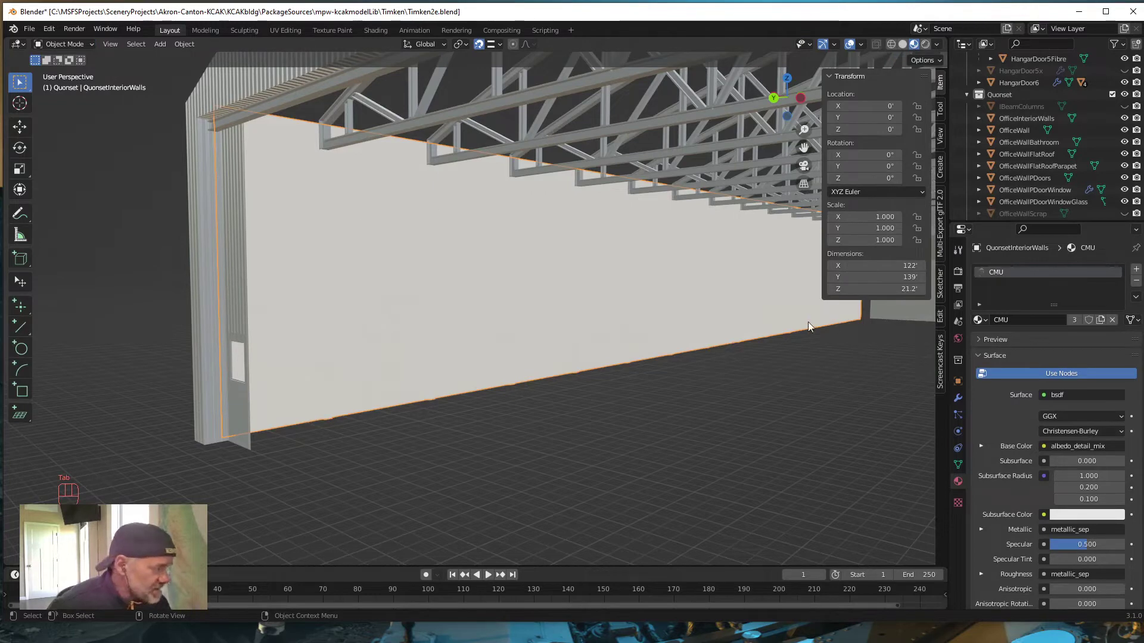
pyautogui.click(293, 34)
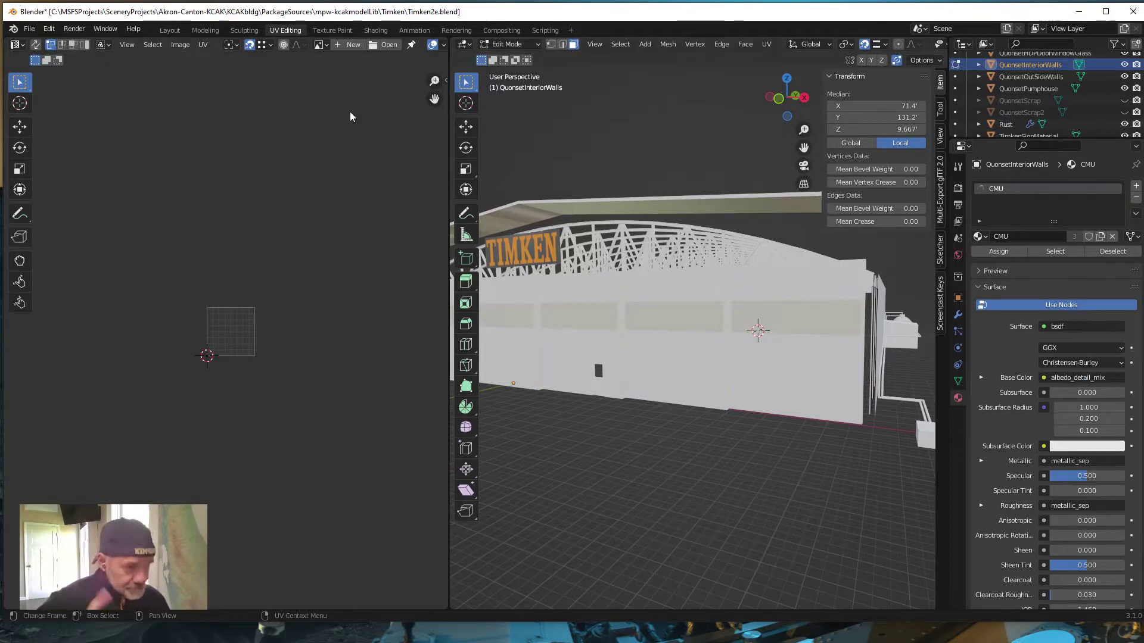
pyautogui.click(169, 30)
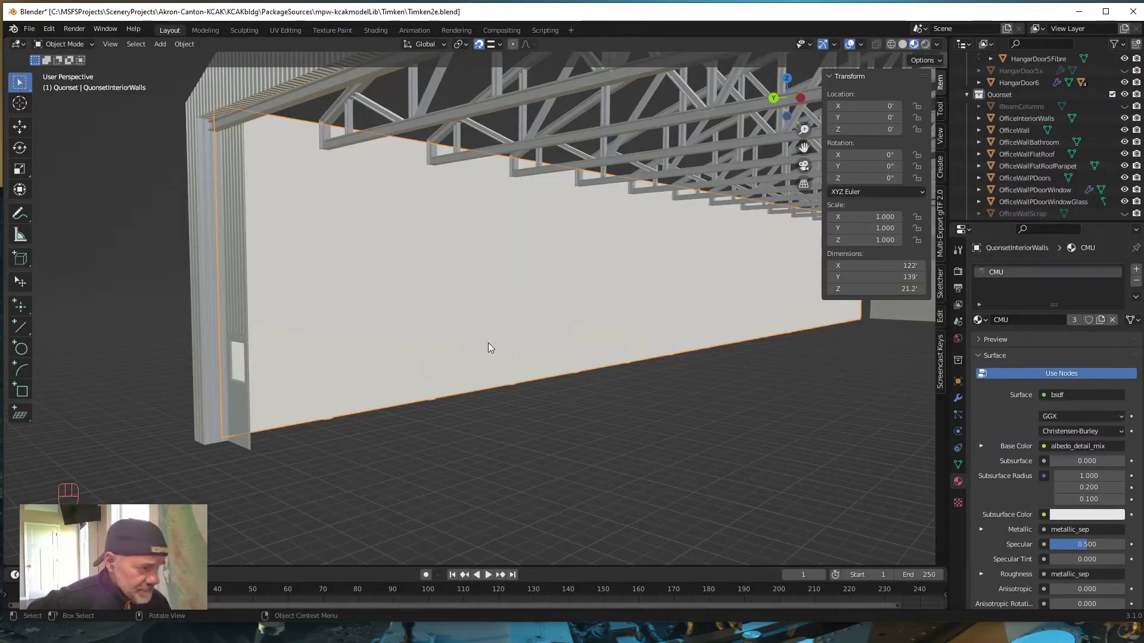
pyautogui.scroll(3, 499, 387)
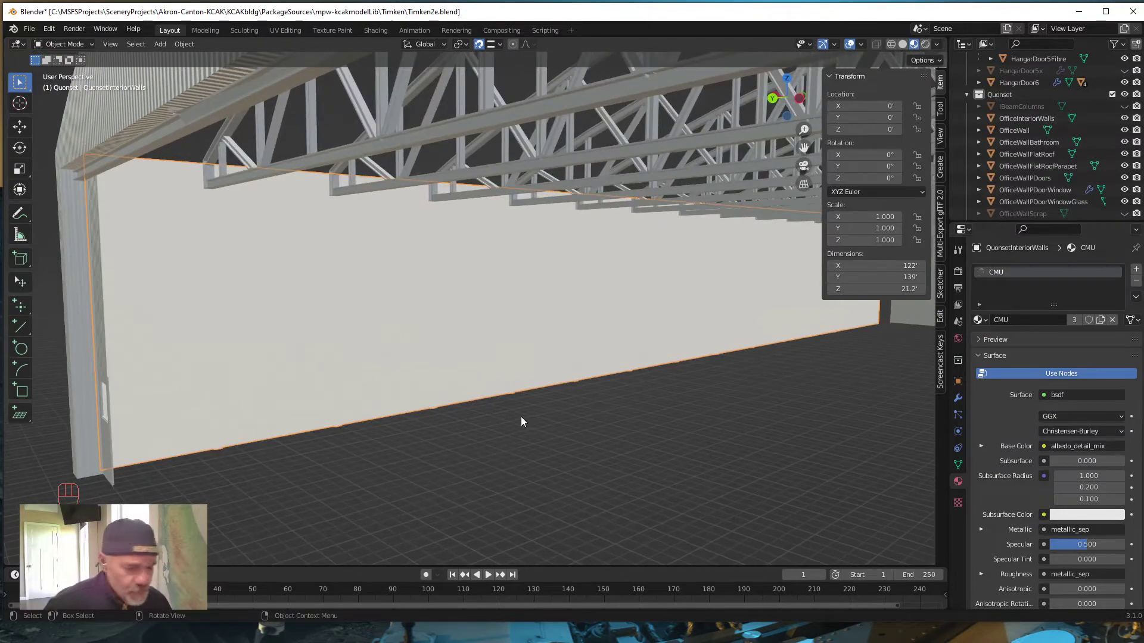
pyautogui.press('Tab')
# Examine the block texture on the opposite interior wall, up close and along its full length.
pyautogui.scroll(-3, 455, 360)
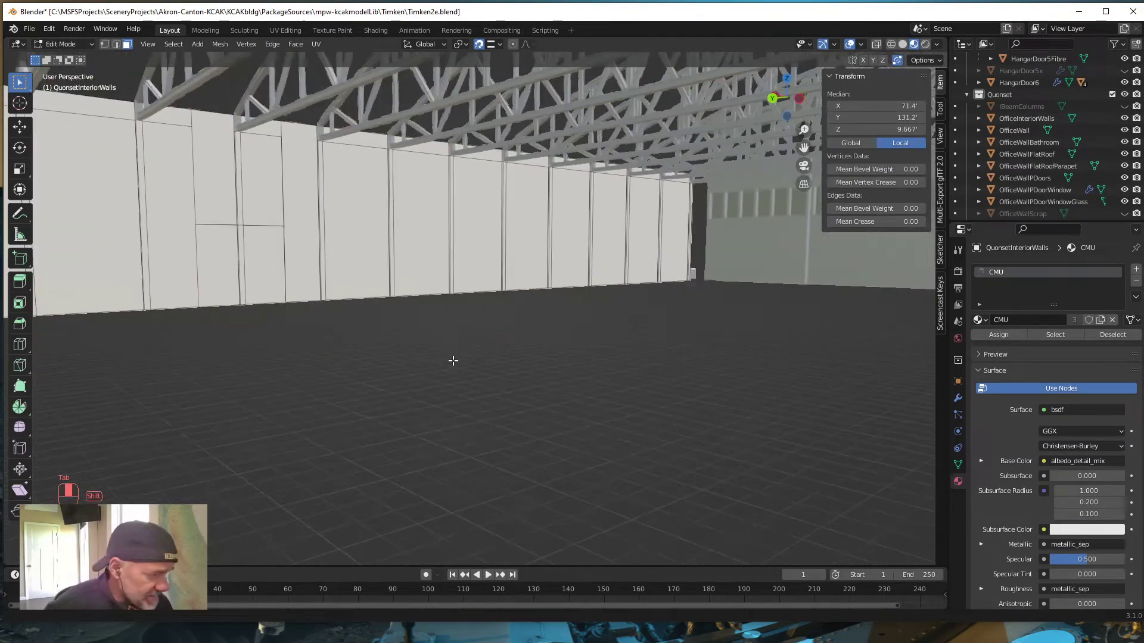
pyautogui.moveTo(429, 377); pyautogui.dragTo(475, 367, button='middle')
pyautogui.scroll(-2, 357, 355)
pyautogui.scroll(2, 366, 376)
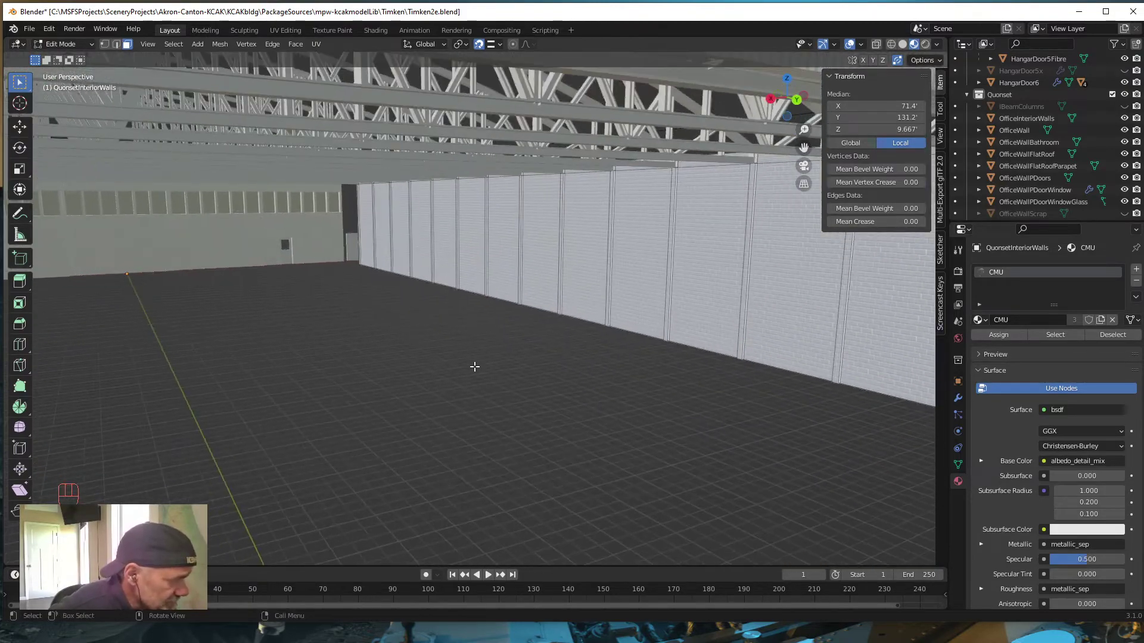
pyautogui.scroll(2, 579, 316)
pyautogui.scroll(3, 554, 307)
pyautogui.keyDown('shift'); pyautogui.moveTo(541, 302); pyautogui.dragTo(524, 375, button='middle'); pyautogui.keyUp('shift')
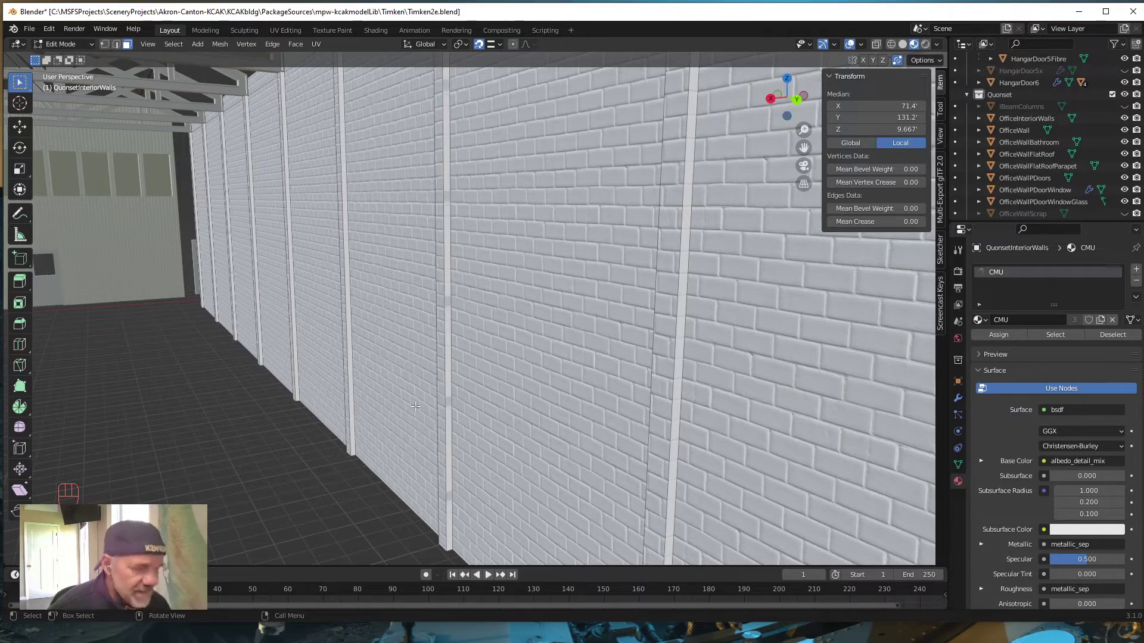
pyautogui.scroll(-4, 405, 381)
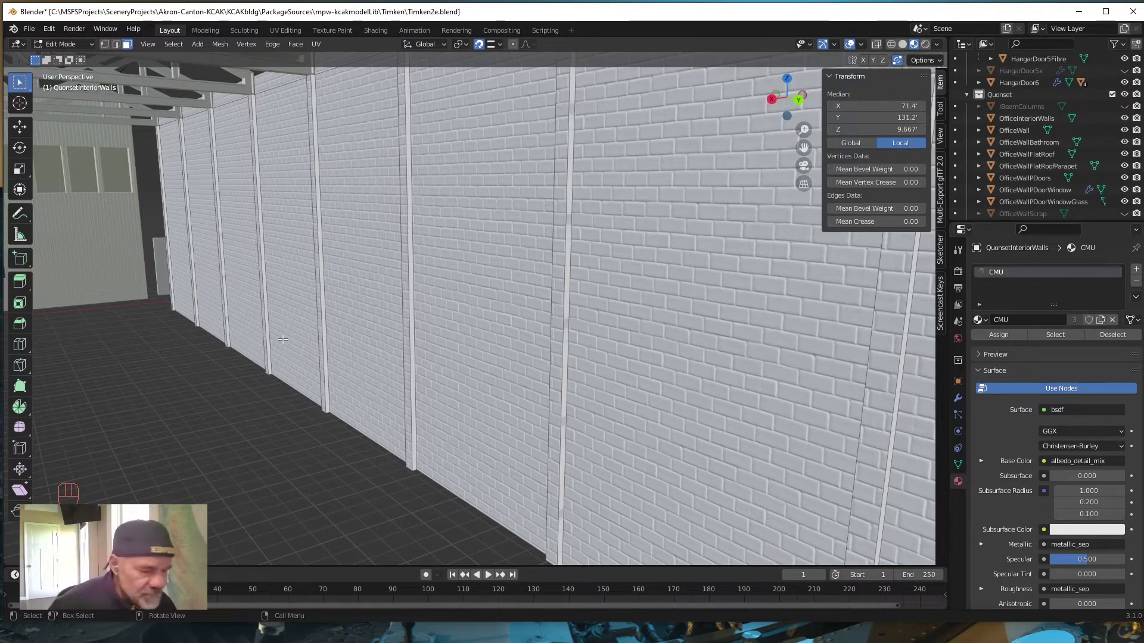
pyautogui.keyDown('shift'); pyautogui.moveTo(282, 339); pyautogui.dragTo(238, 334, button='middle'); pyautogui.keyUp('shift')
pyautogui.moveTo(358, 417); pyautogui.dragTo(366, 420, button='middle')
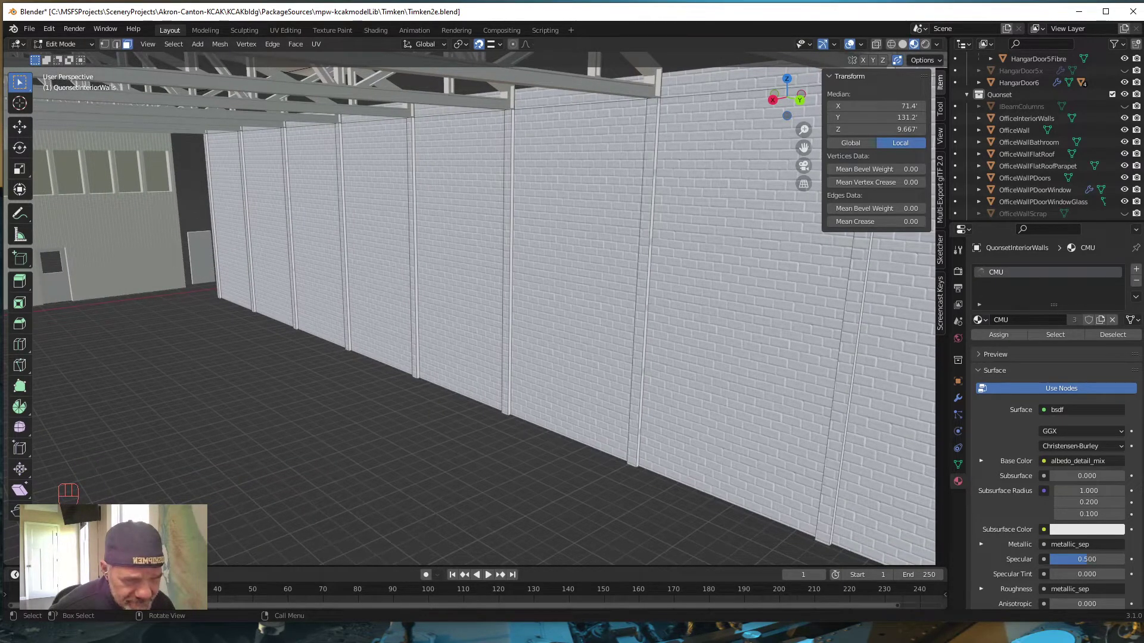
pyautogui.moveTo(442, 427); pyautogui.dragTo(342, 413, button='middle')
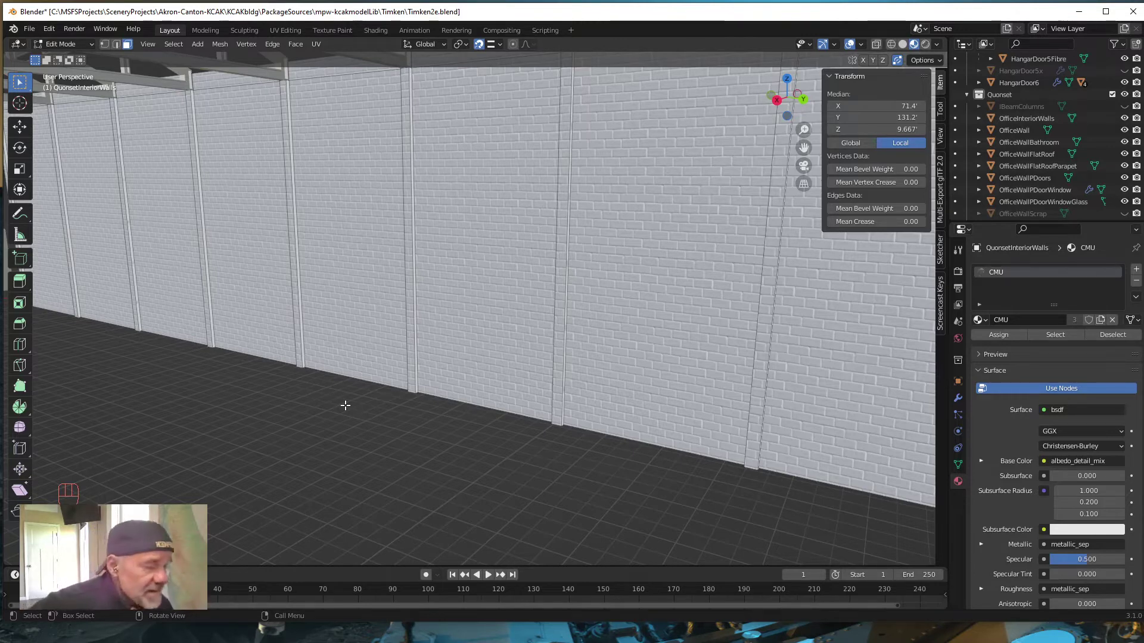
pyautogui.scroll(-4, 483, 325)
pyautogui.scroll(4, 484, 326)
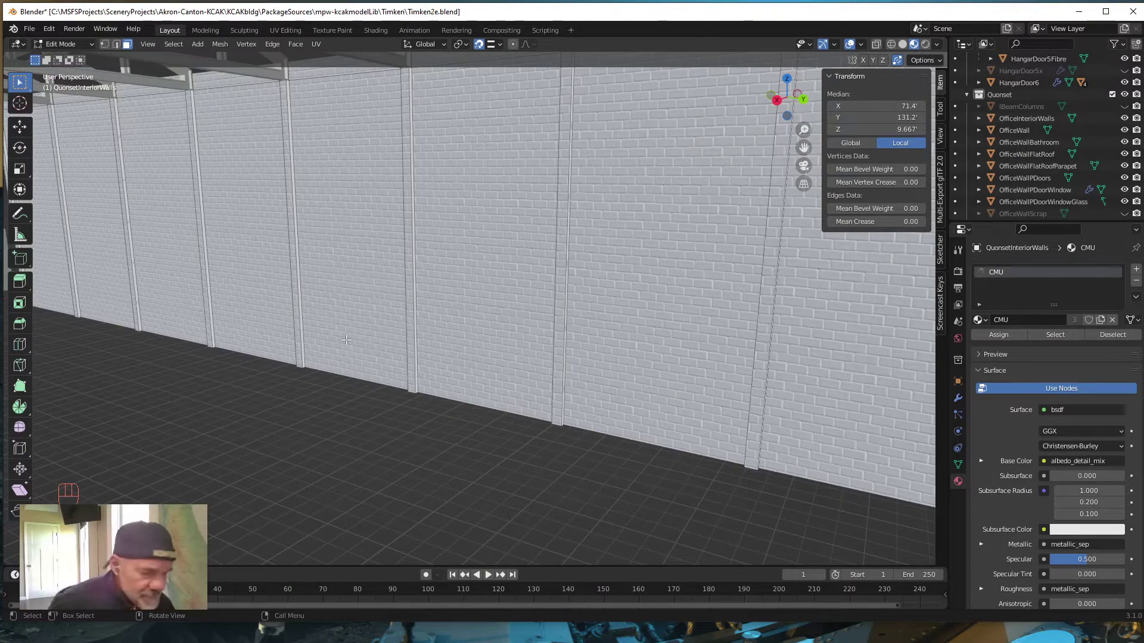
pyautogui.keyDown('shift'); pyautogui.moveTo(343, 338); pyautogui.dragTo(485, 316, button='middle'); pyautogui.keyUp('shift')
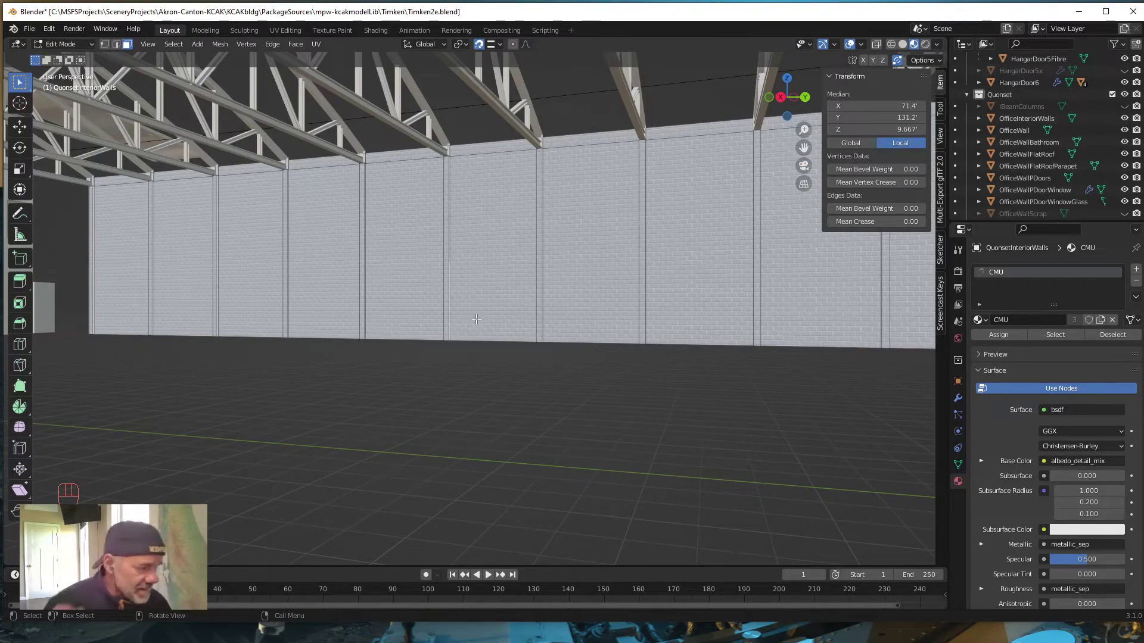
pyautogui.moveTo(179, 361); pyautogui.dragTo(225, 358, button='middle')
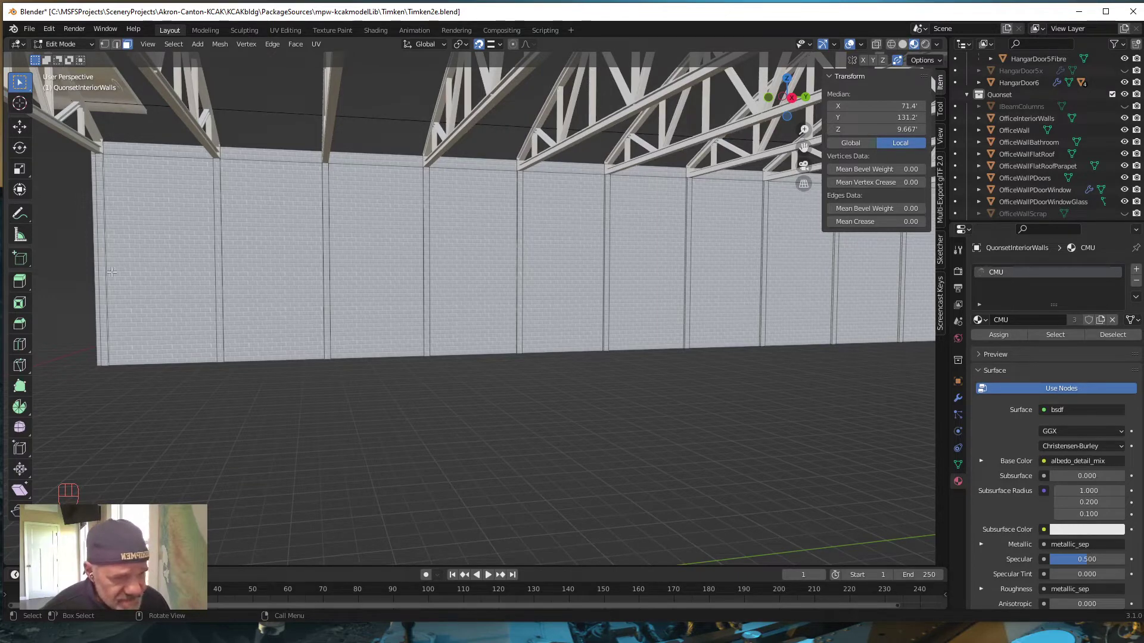
pyautogui.moveTo(165, 262); pyautogui.dragTo(176, 262, button='middle')
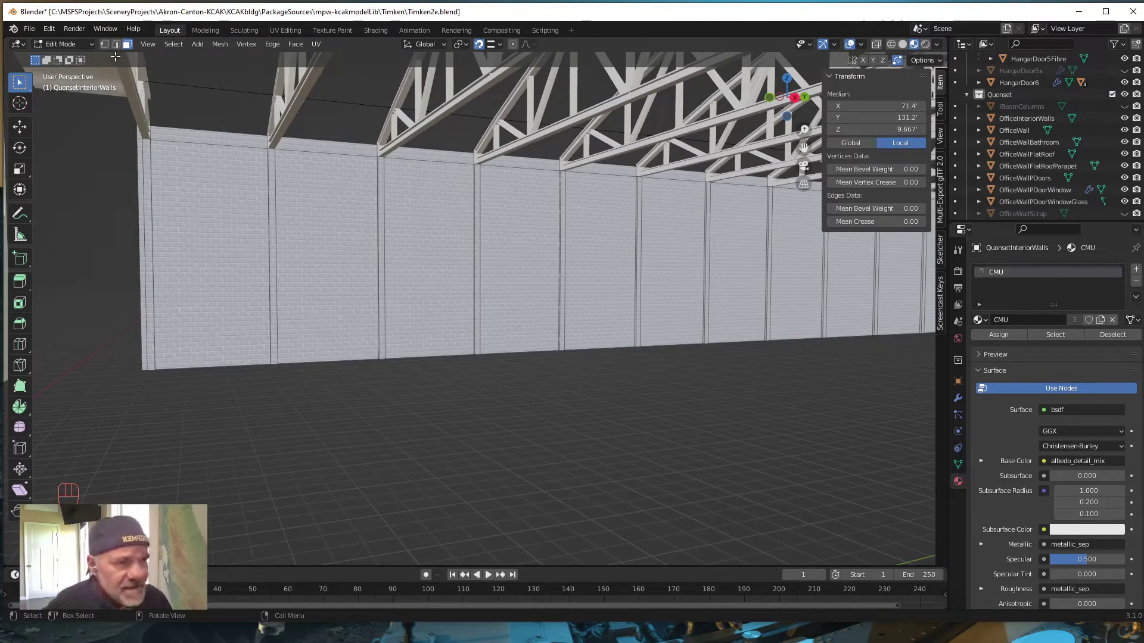
# Select the end strip, wall panels and narrow faces above them in the first four bays of the block-textured wall.
pyautogui.click(142, 270)
pyautogui.keyDown('shift'); pyautogui.click(214, 271); pyautogui.keyUp('shift')
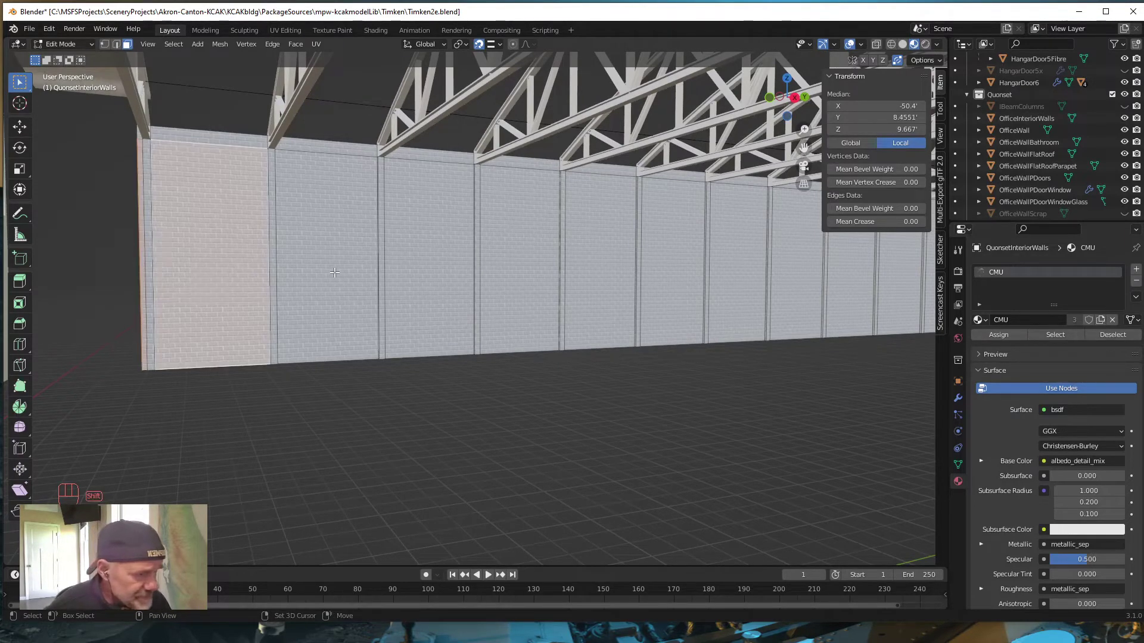
pyautogui.keyDown('shift'); pyautogui.click(352, 271); pyautogui.keyUp('shift')
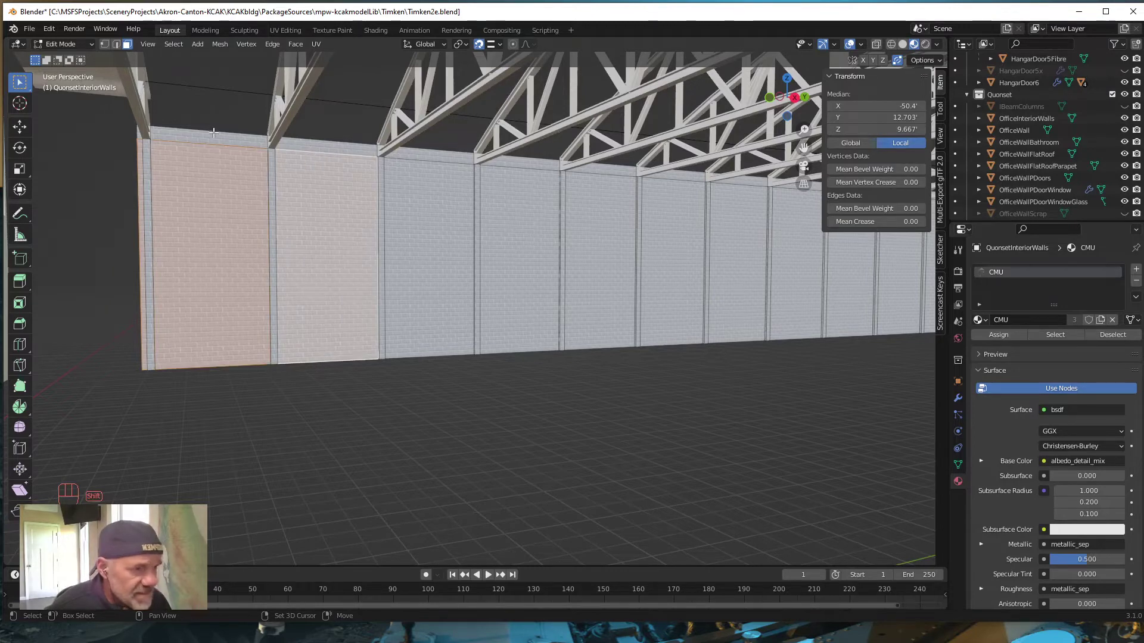
pyautogui.keyDown('shift'); pyautogui.click(236, 141); pyautogui.keyUp('shift')
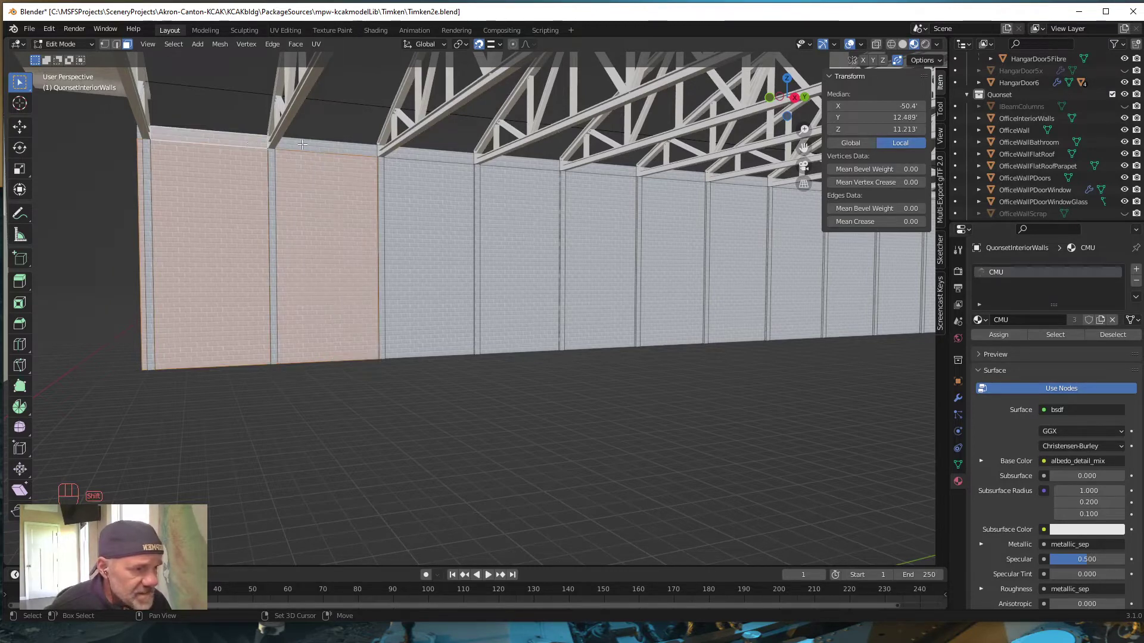
pyautogui.keyDown('shift'); pyautogui.click(334, 154); pyautogui.keyUp('shift')
pyautogui.keyDown('shift'); pyautogui.moveTo(422, 178); pyautogui.dragTo(443, 159); pyautogui.keyUp('shift')
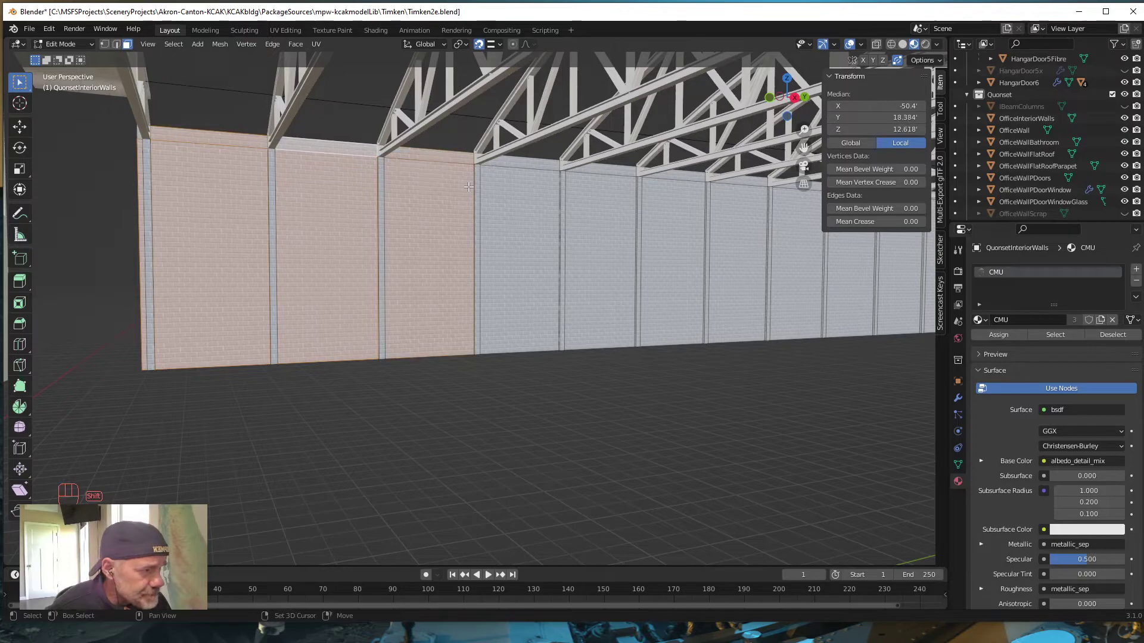
pyautogui.keyDown('shift'); pyautogui.moveTo(514, 189); pyautogui.dragTo(546, 162); pyautogui.keyUp('shift')
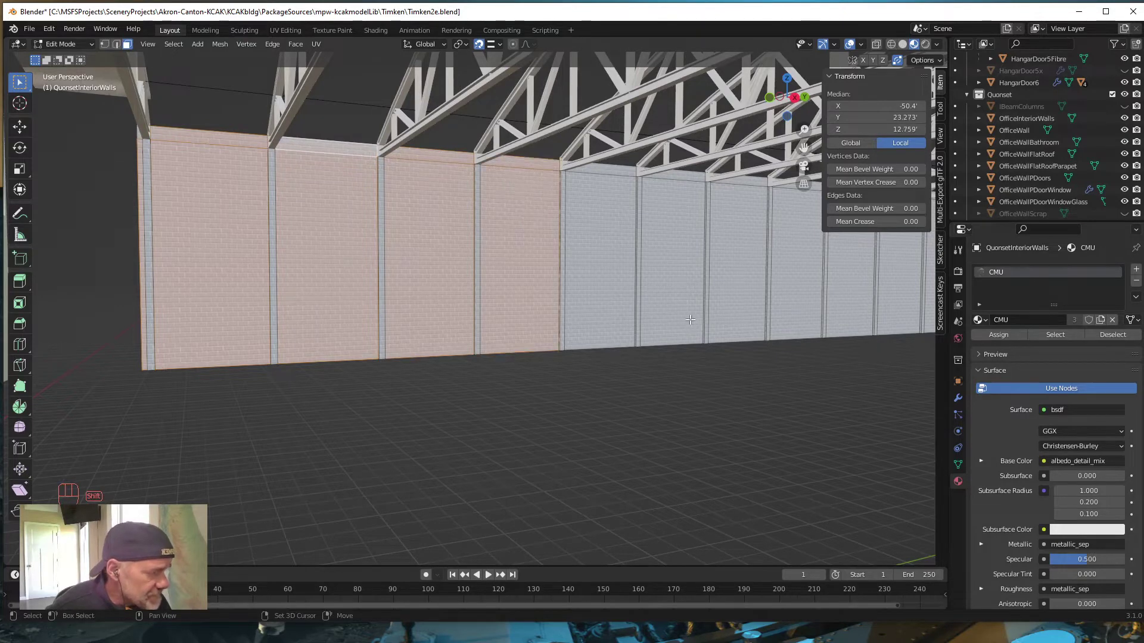
# Extend the selection with the panels and narrow top faces of the block-textured wall's fifth to ninth bays.
pyautogui.keyDown('shift'); pyautogui.moveTo(690, 320); pyautogui.dragTo(229, 207, button='middle'); pyautogui.keyUp('shift')
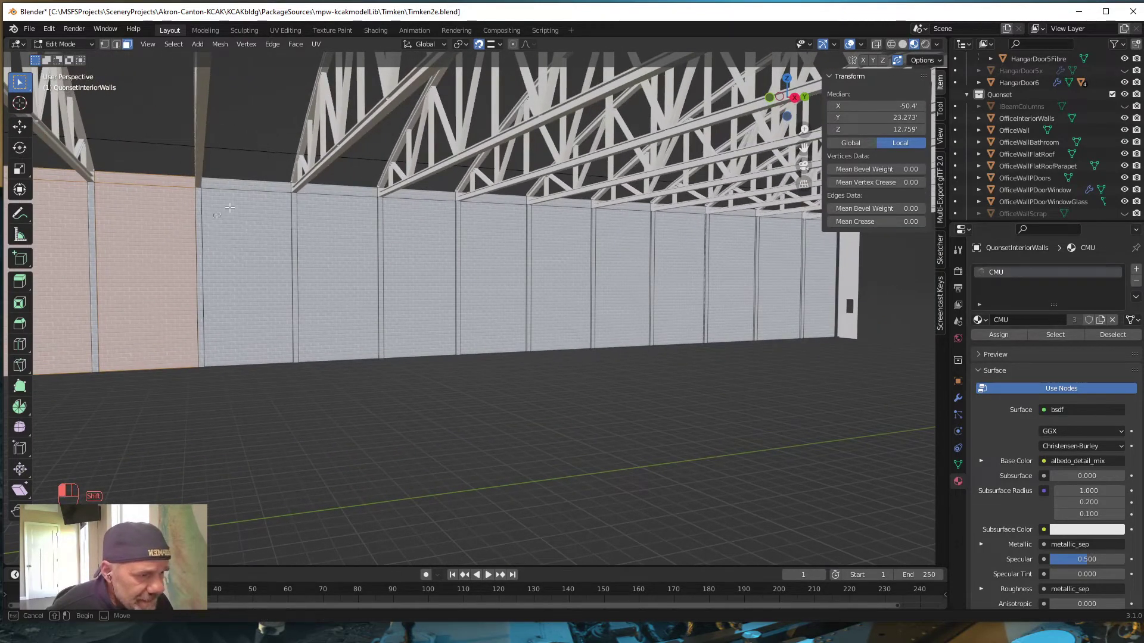
pyautogui.keyDown('shift'); pyautogui.moveTo(229, 208); pyautogui.dragTo(258, 188); pyautogui.keyUp('shift')
pyautogui.keyDown('shift'); pyautogui.moveTo(330, 221); pyautogui.dragTo(430, 196); pyautogui.keyUp('shift')
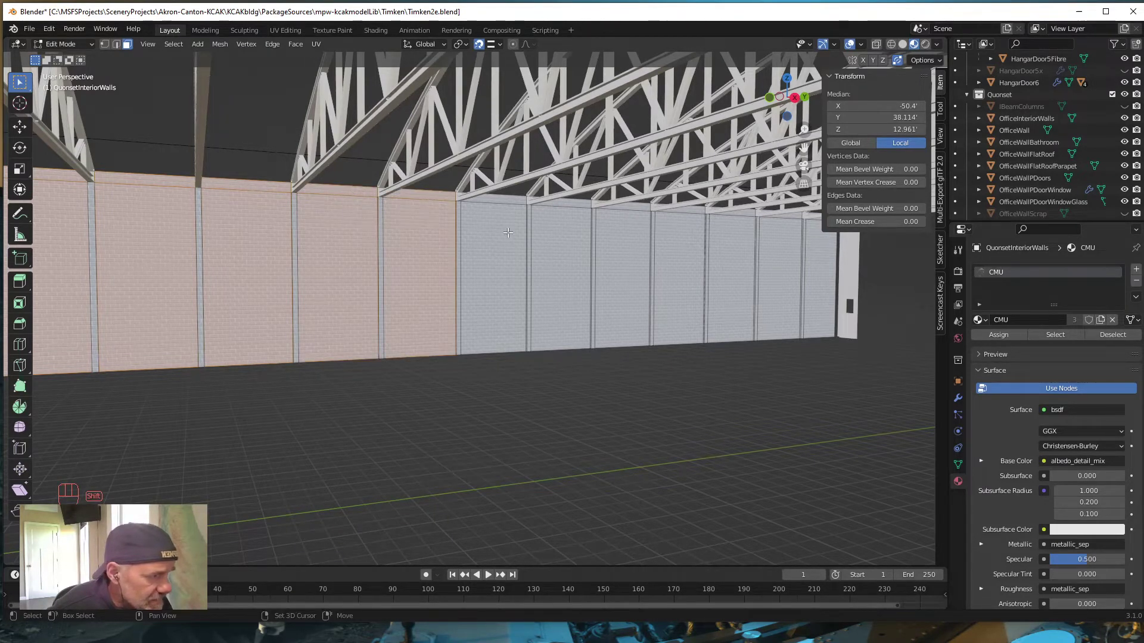
pyautogui.keyDown('shift'); pyautogui.moveTo(493, 227); pyautogui.dragTo(511, 196); pyautogui.keyUp('shift')
pyautogui.keyDown('shift'); pyautogui.moveTo(553, 231); pyautogui.dragTo(577, 206); pyautogui.keyUp('shift')
# Add the panels and narrow top faces of the block-textured wall's last five bays to the selection.
pyautogui.keyDown('shift'); pyautogui.moveTo(578, 206); pyautogui.dragTo(441, 221, button='middle'); pyautogui.keyUp('shift')
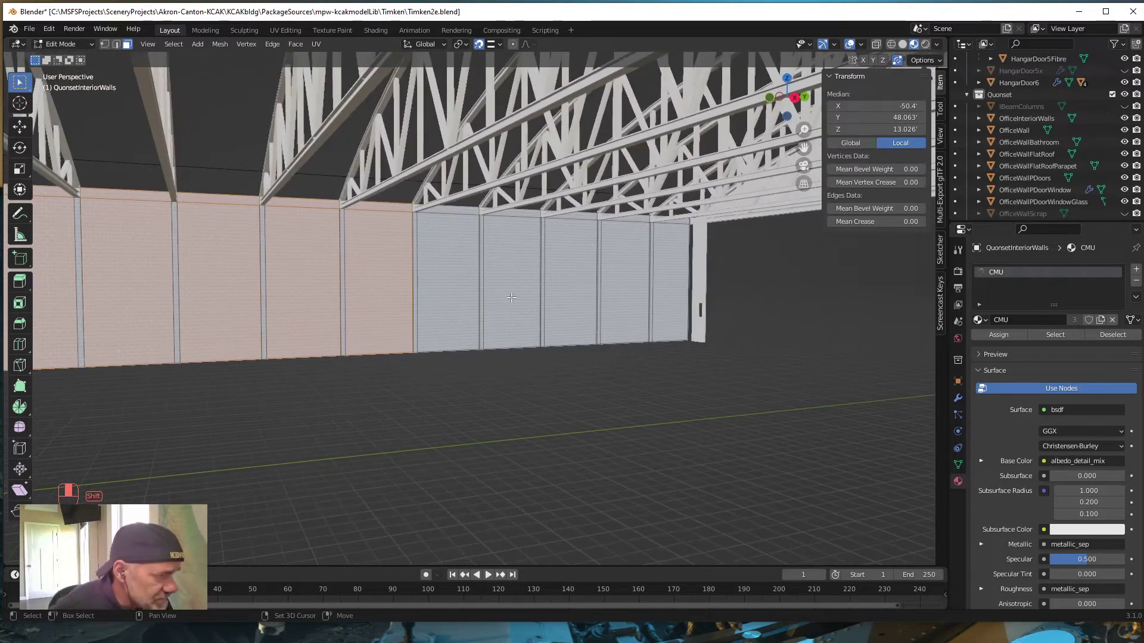
pyautogui.keyDown('shift'); pyautogui.moveTo(441, 222); pyautogui.dragTo(458, 210); pyautogui.keyUp('shift')
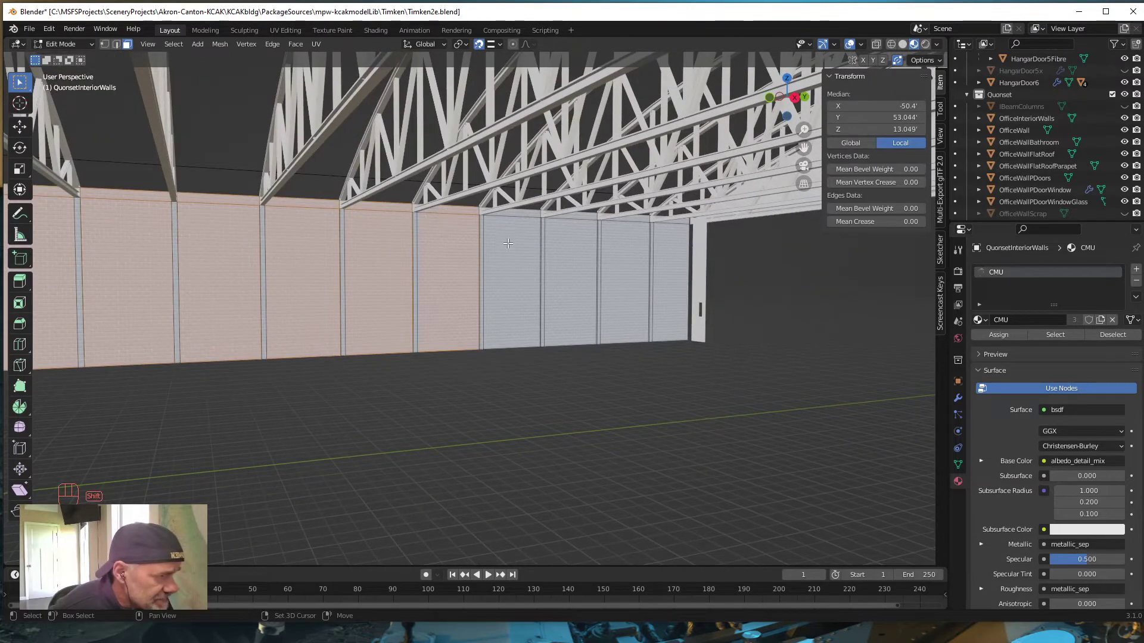
pyautogui.keyDown('shift'); pyautogui.moveTo(508, 243); pyautogui.dragTo(591, 211); pyautogui.keyUp('shift')
pyautogui.keyDown('shift'); pyautogui.moveTo(630, 246); pyautogui.dragTo(682, 220); pyautogui.keyUp('shift')
# Add the opposite interior wall's first bays to the selection, including the divided panels of its split section.
pyautogui.moveTo(682, 298); pyautogui.dragTo(569, 356, button='middle')
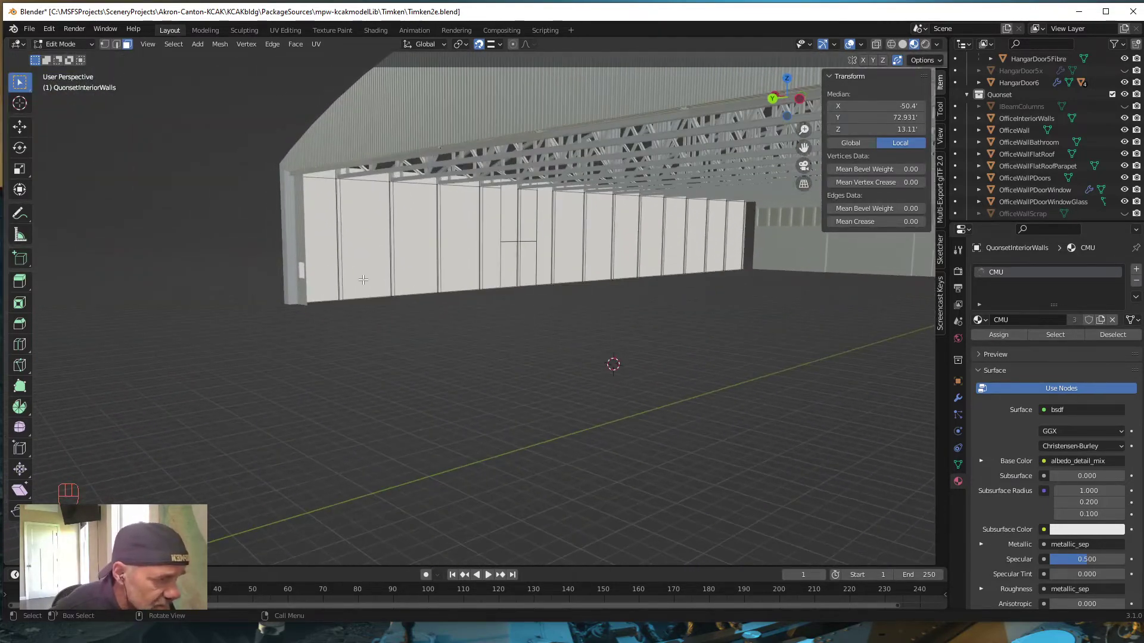
pyautogui.keyDown('shift'); pyautogui.click(328, 178); pyautogui.keyUp('shift')
pyautogui.keyDown('shift'); pyautogui.click(370, 199); pyautogui.keyUp('shift')
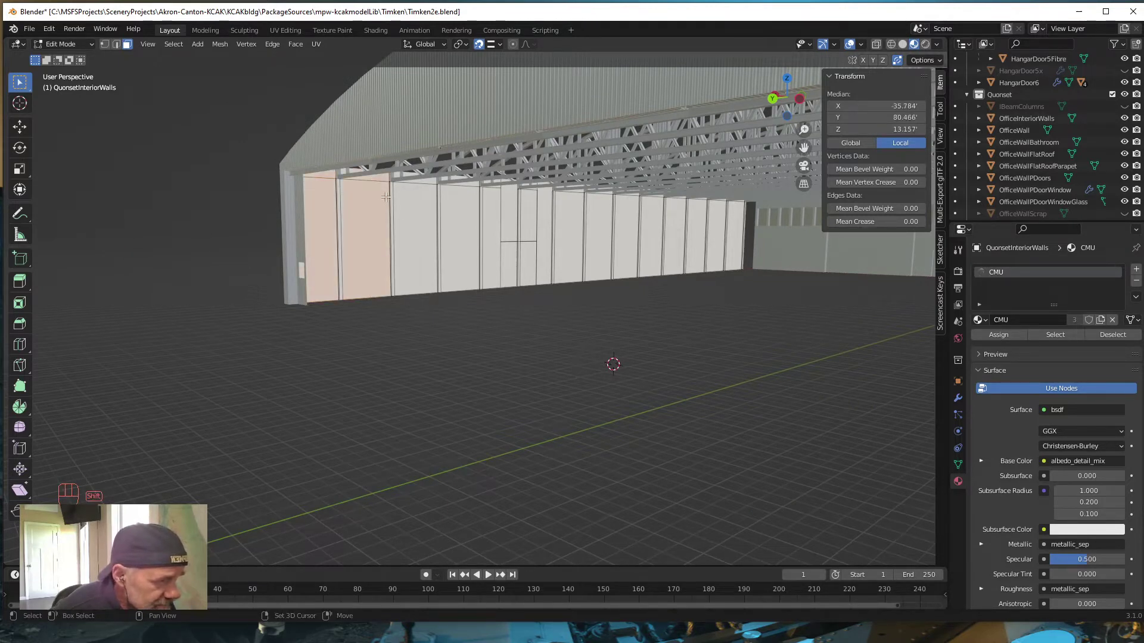
pyautogui.keyDown('shift'); pyautogui.moveTo(417, 209); pyautogui.dragTo(507, 243); pyautogui.keyUp('shift')
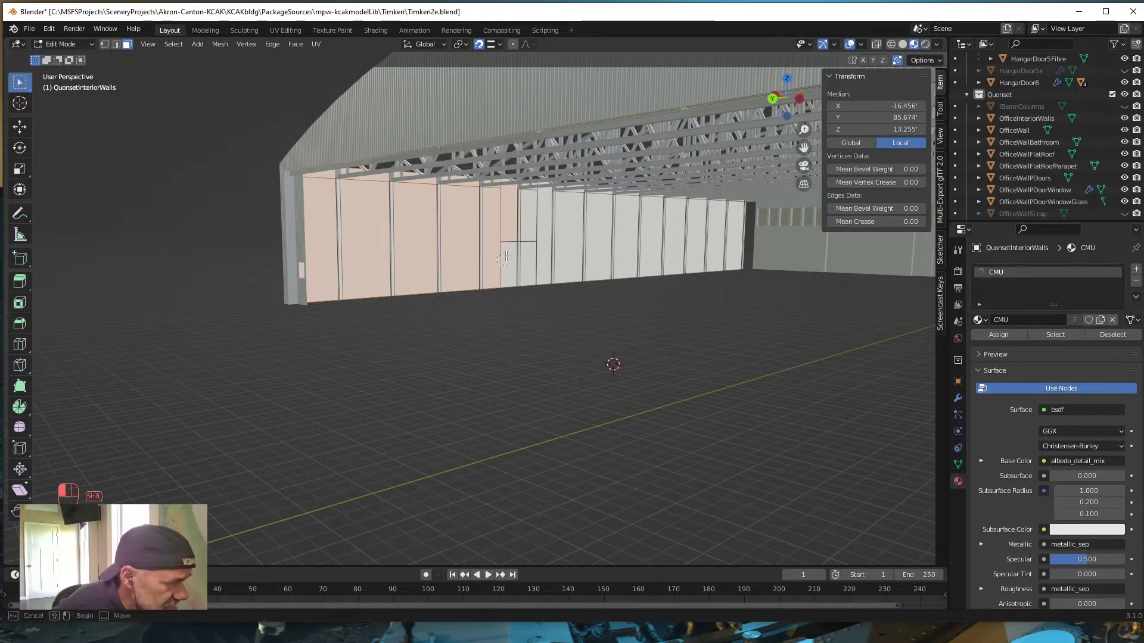
pyautogui.keyDown('shift'); pyautogui.click(507, 256); pyautogui.keyUp('shift')
pyautogui.keyDown('shift'); pyautogui.click(523, 257); pyautogui.keyUp('shift')
pyautogui.keyDown('shift'); pyautogui.click(536, 198); pyautogui.keyUp('shift')
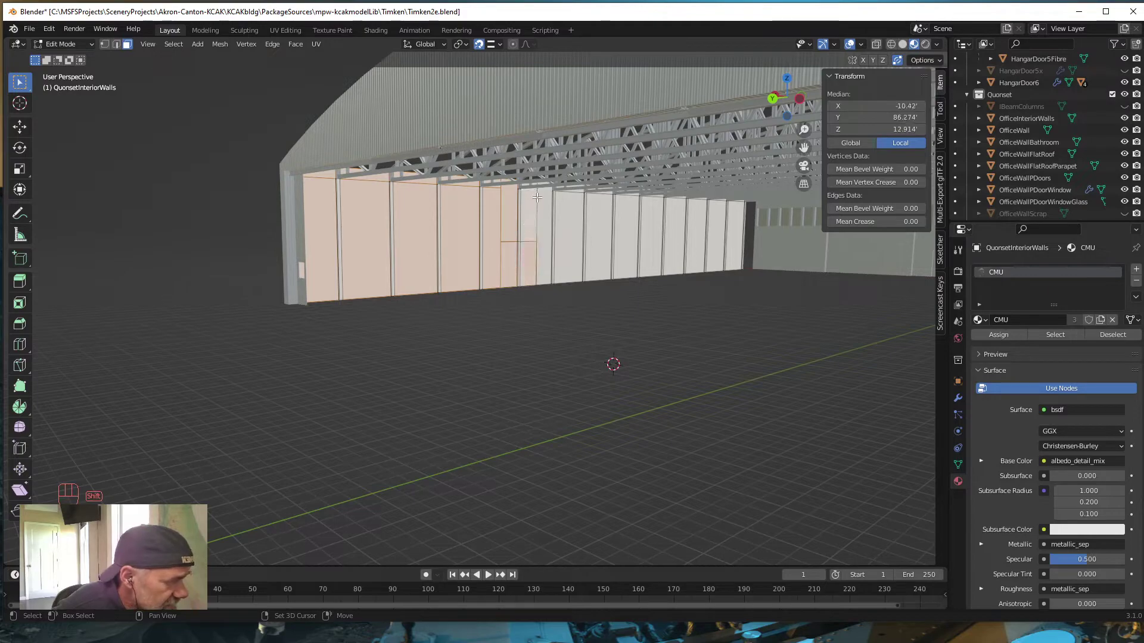
# Extend the selection with the remaining panels and narrow top faces beyond the split section, up to the wall's far end.
pyautogui.keyDown('shift'); pyautogui.moveTo(574, 267); pyautogui.dragTo(324, 324, button='middle'); pyautogui.keyUp('shift')
pyautogui.moveTo(431, 367); pyautogui.dragTo(428, 359, button='middle')
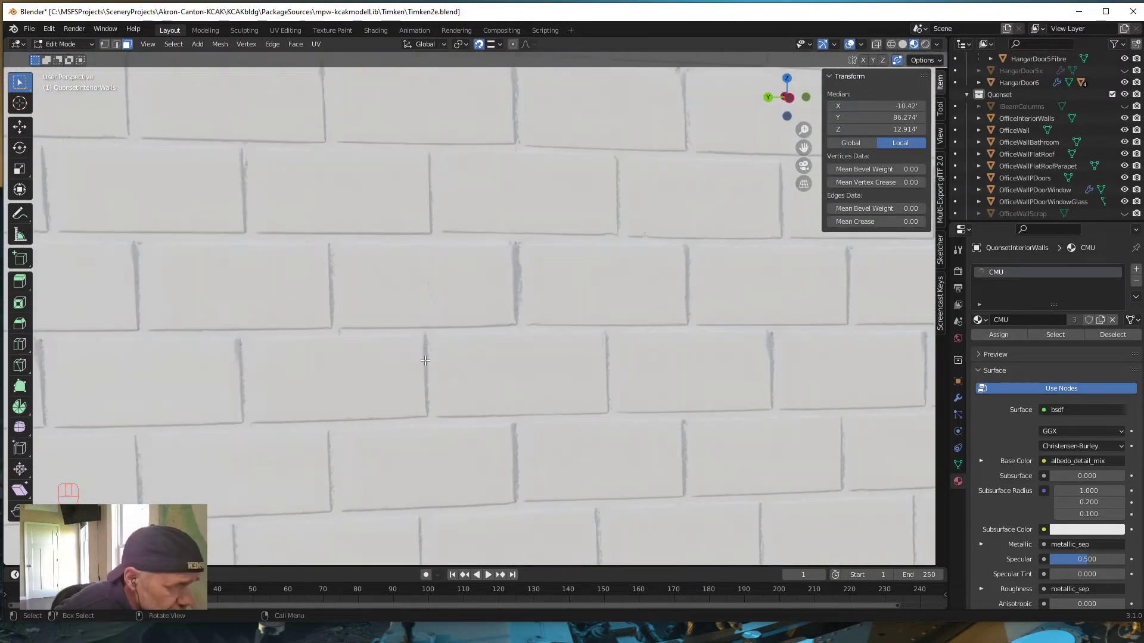
pyautogui.scroll(2, 423, 340)
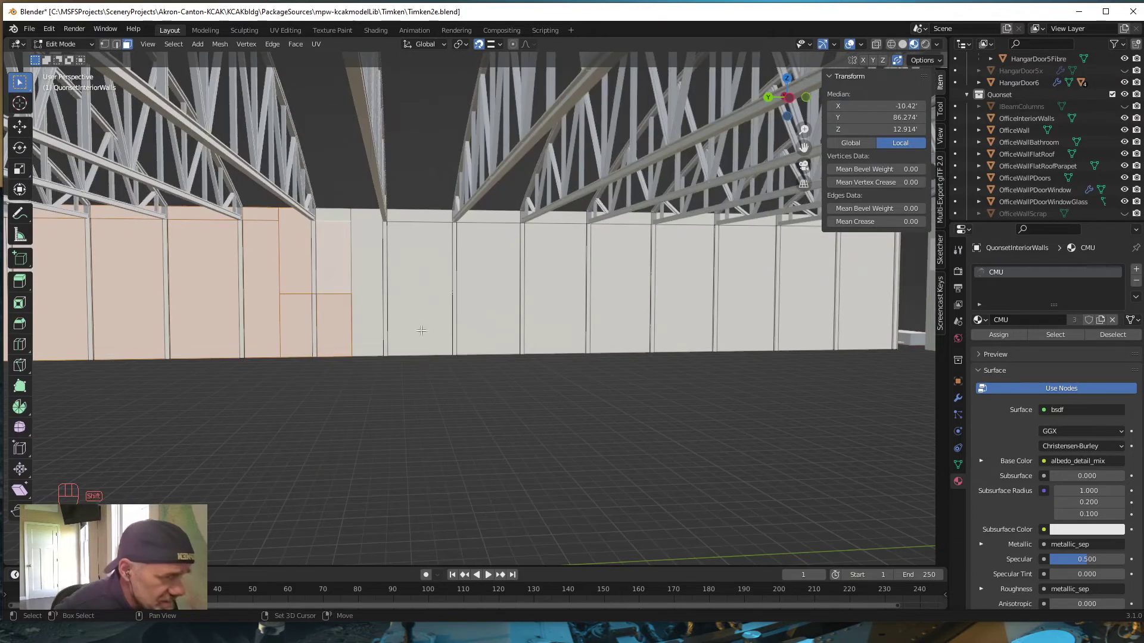
pyautogui.keyDown('shift'); pyautogui.click(360, 222); pyautogui.keyUp('shift')
pyautogui.keyDown('shift'); pyautogui.click(428, 247); pyautogui.keyUp('shift')
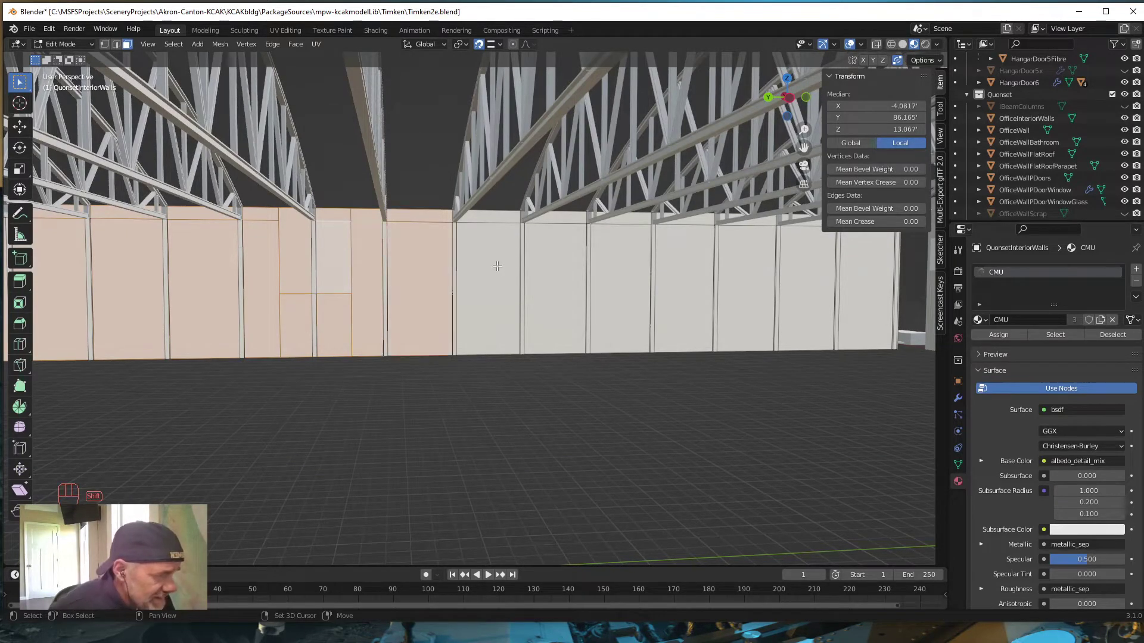
pyautogui.keyDown('shift'); pyautogui.moveTo(496, 264); pyautogui.dragTo(505, 218); pyautogui.keyUp('shift')
pyautogui.keyDown('shift'); pyautogui.moveTo(567, 257); pyautogui.dragTo(636, 221); pyautogui.keyUp('shift')
pyautogui.keyDown('shift'); pyautogui.moveTo(694, 306); pyautogui.dragTo(591, 291, button='middle'); pyautogui.keyUp('shift')
pyautogui.keyDown('shift'); pyautogui.moveTo(607, 245); pyautogui.dragTo(621, 207); pyautogui.keyUp('shift')
pyautogui.keyDown('shift'); pyautogui.moveTo(668, 243); pyautogui.dragTo(798, 217); pyautogui.keyUp('shift')
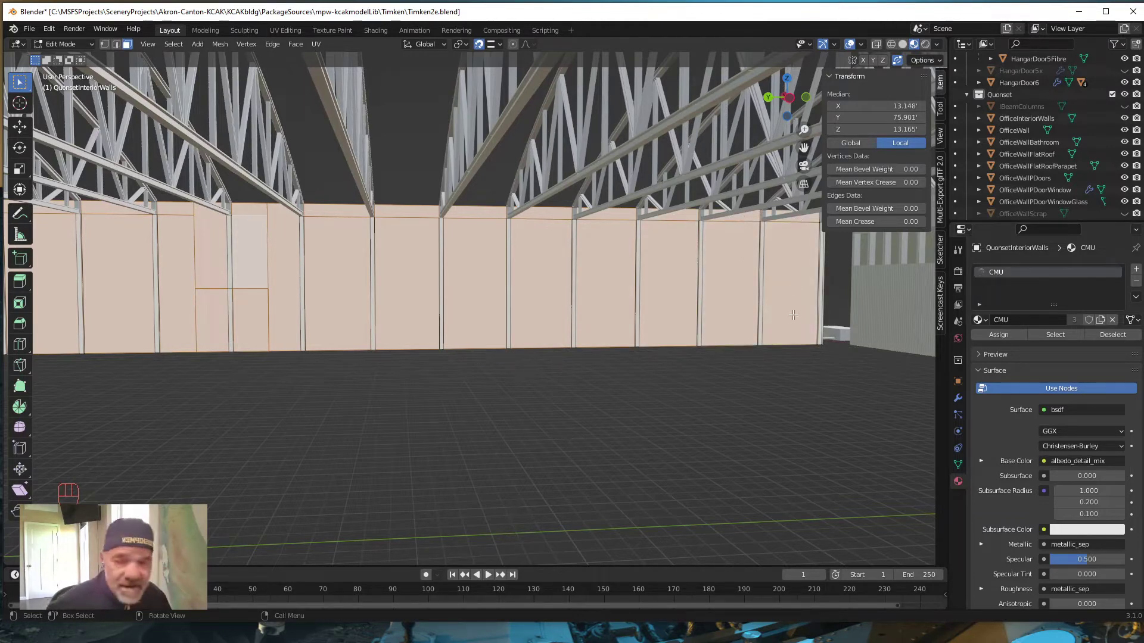
# Add the narrow end faces at the far end of the opposite wall to the selection.
pyautogui.moveTo(768, 307); pyautogui.dragTo(593, 229, button='middle')
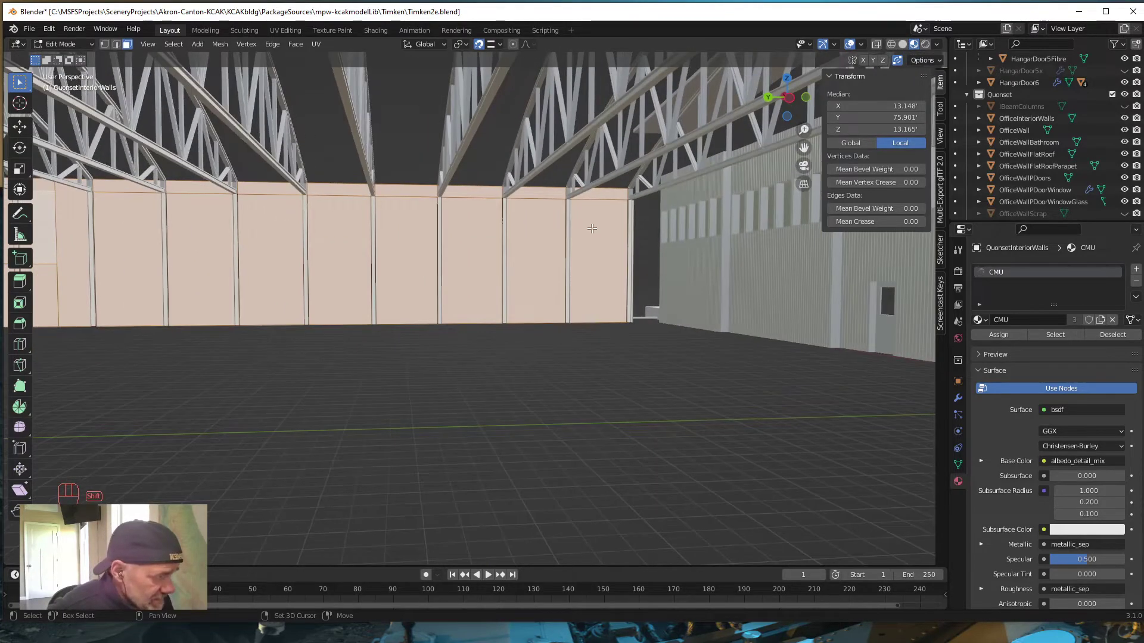
pyautogui.moveTo(597, 280); pyautogui.dragTo(542, 273, button='middle')
pyautogui.keyDown('shift'); pyautogui.moveTo(727, 274); pyautogui.dragTo(512, 323, button='middle'); pyautogui.keyUp('shift')
pyautogui.moveTo(606, 346)
pyautogui.keyDown('shift'); pyautogui.mouseDown(button='middle')
pyautogui.moveTo(695, 336)
pyautogui.moveTo(612, 327)
pyautogui.mouseUp(button='middle'); pyautogui.keyUp('shift')
pyautogui.scroll(2, 695, 335)
pyautogui.keyDown('shift'); pyautogui.click(669, 356); pyautogui.keyUp('shift')
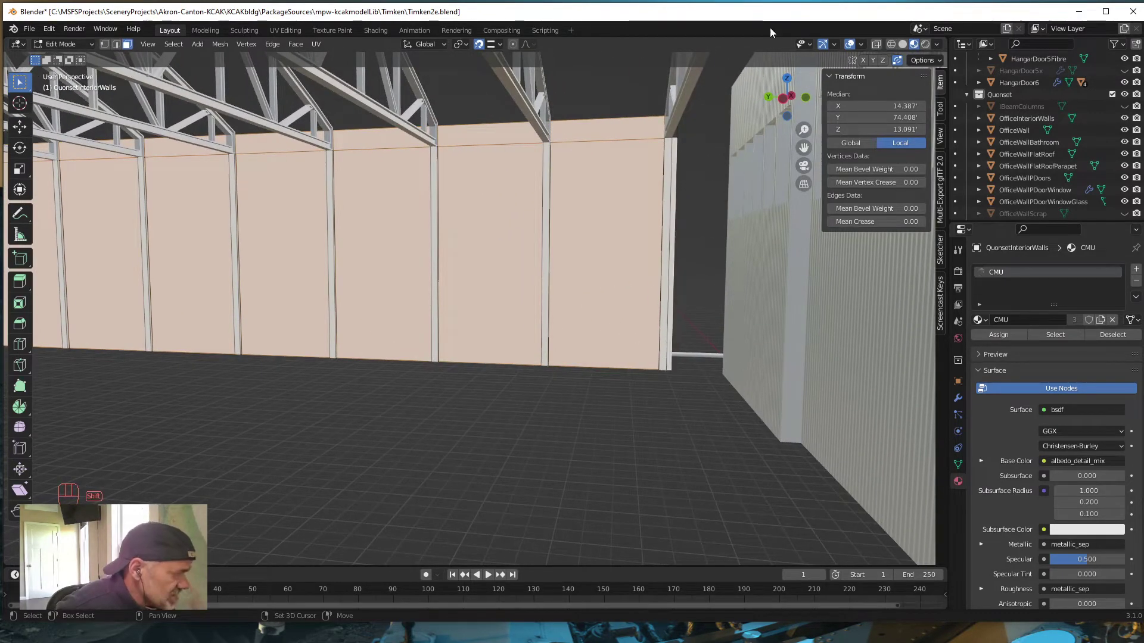
pyautogui.keyDown('shift'); pyautogui.click(674, 136); pyautogui.keyUp('shift')
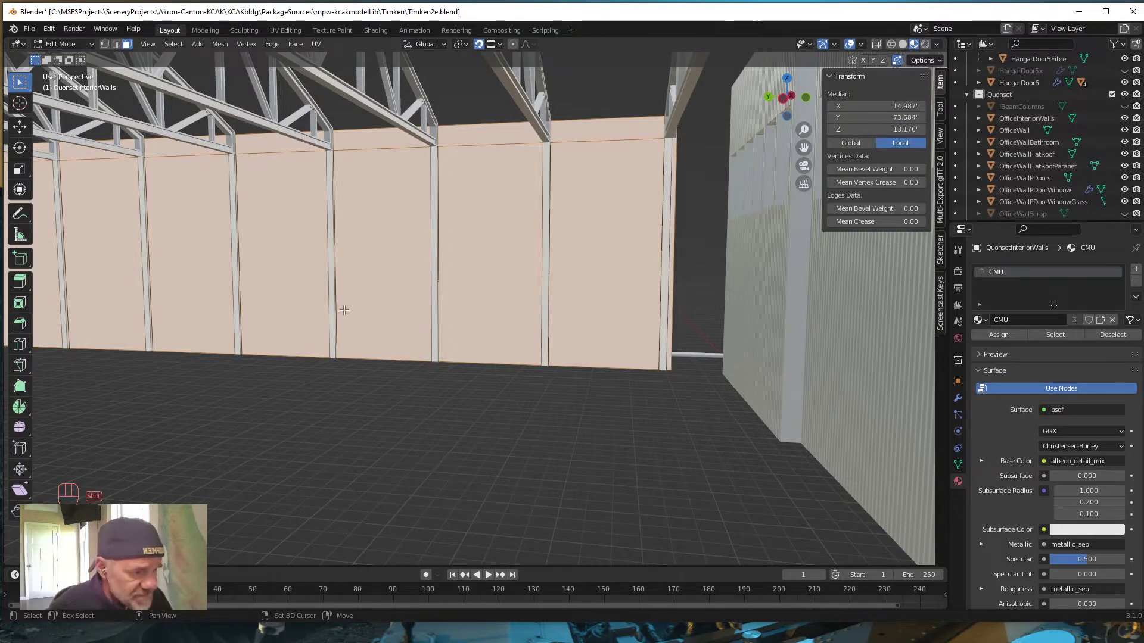
# Separate the selected panel faces of both side walls into their own object and locate it in the object list.
pyautogui.moveTo(227, 324); pyautogui.dragTo(460, 388, button='middle')
pyautogui.scroll(-7, 348, 377)
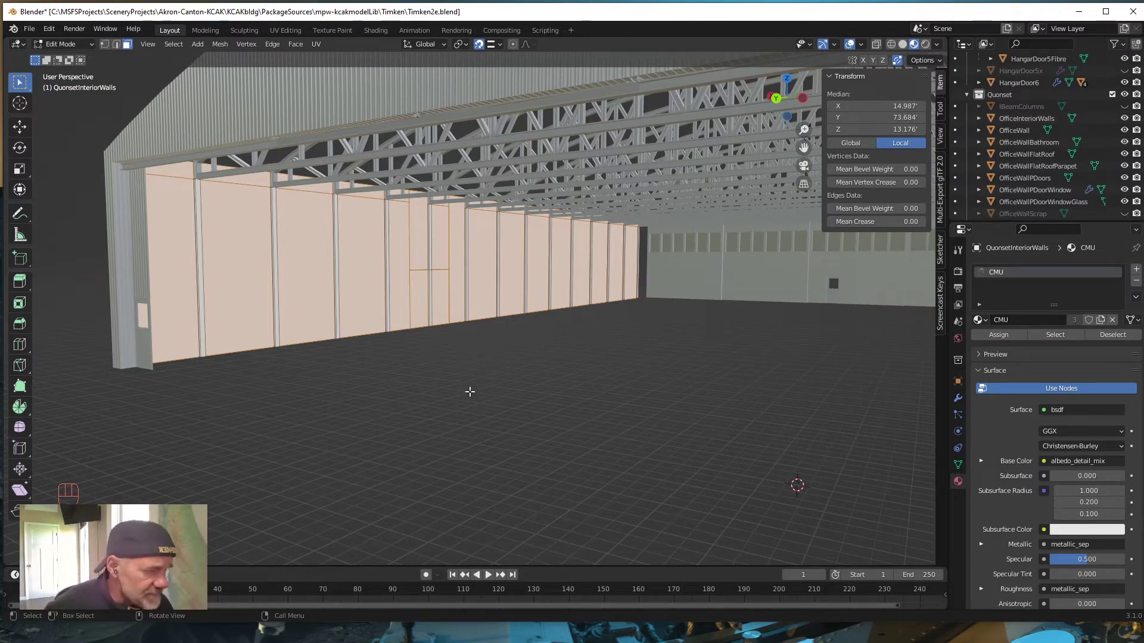
pyautogui.moveTo(470, 391); pyautogui.dragTo(508, 343, button='middle')
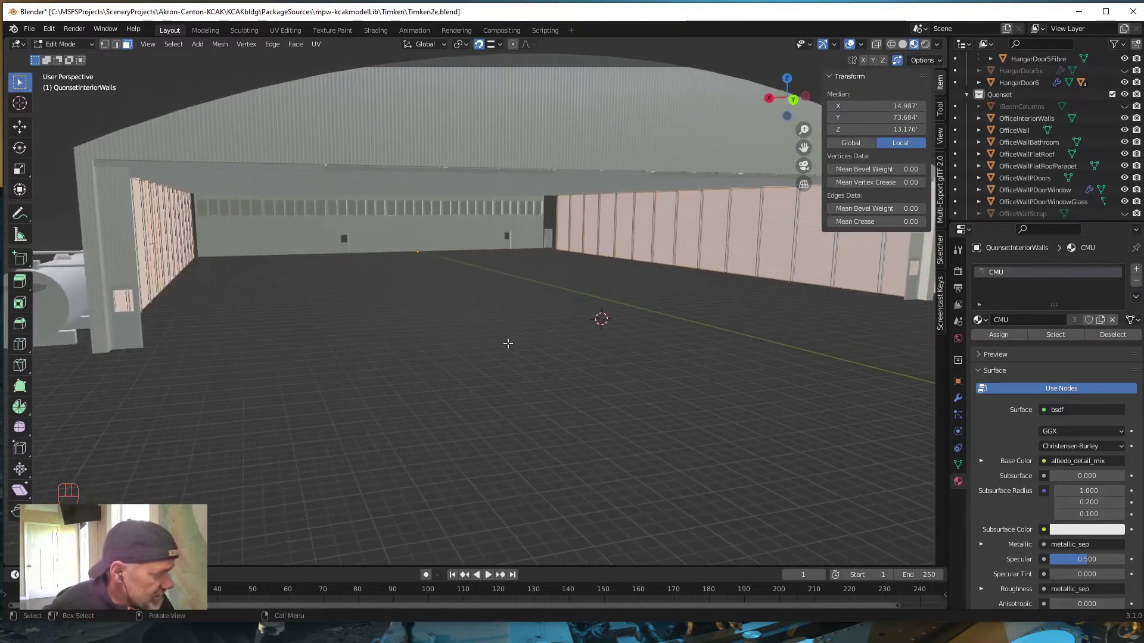
pyautogui.moveTo(588, 343); pyautogui.dragTo(538, 342, button='middle')
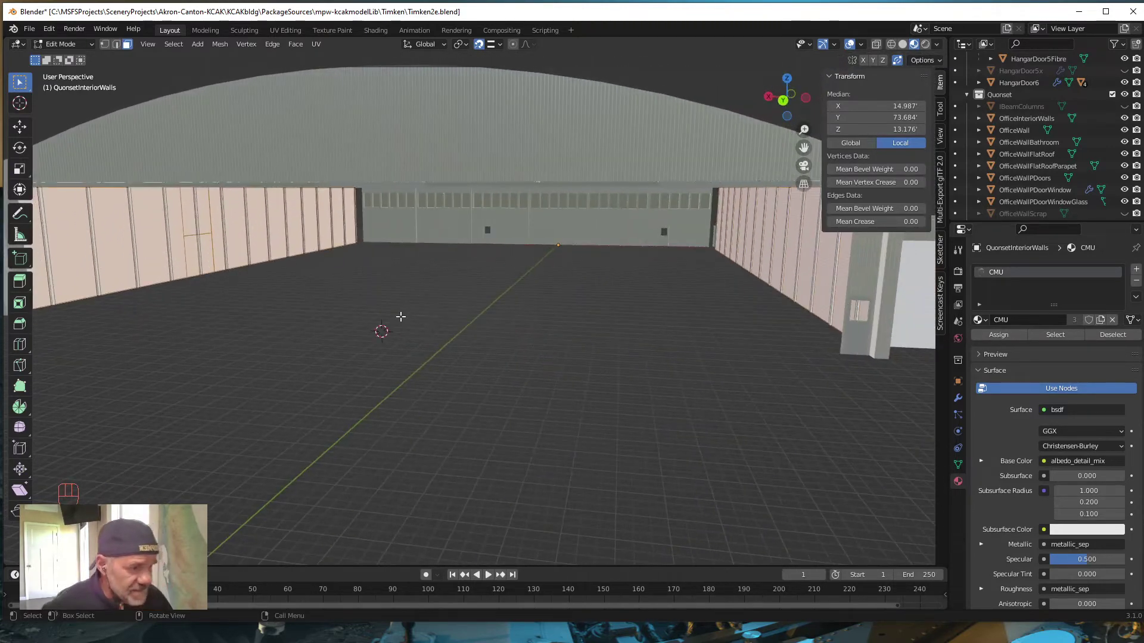
pyautogui.press('p')
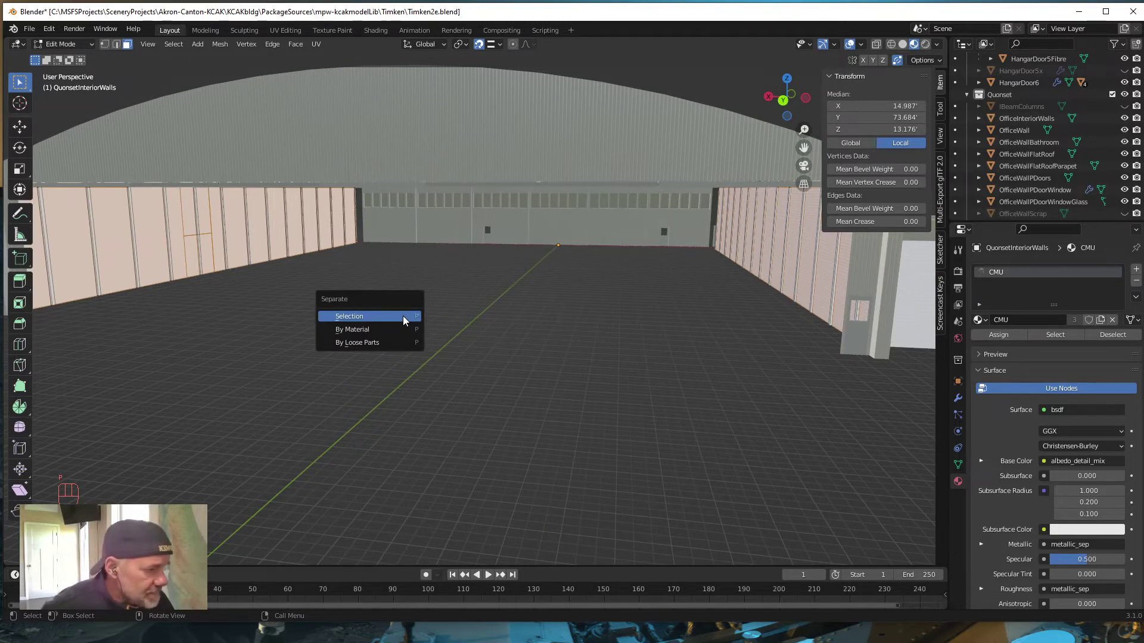
pyautogui.click(403, 316)
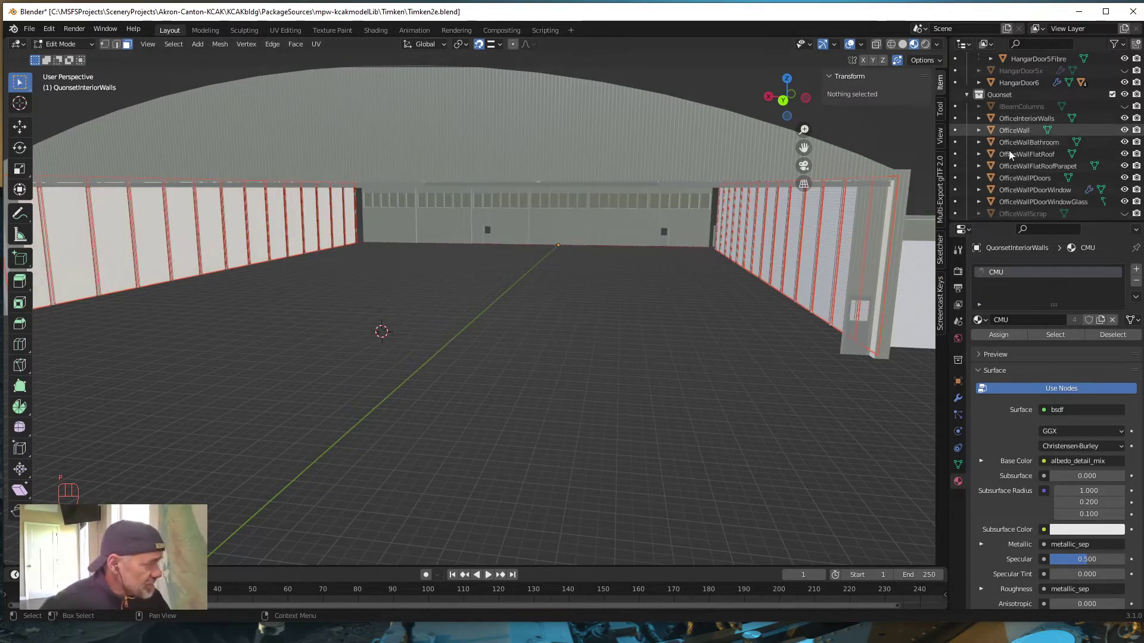
pyautogui.press('KP_Decimal')
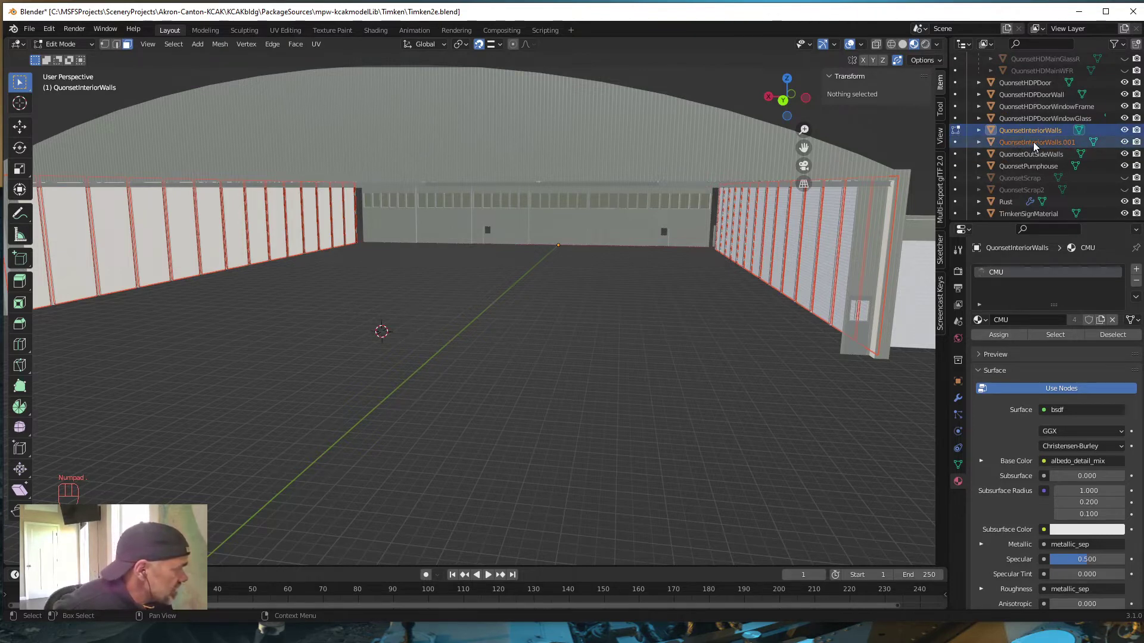
pyautogui.doubleClick(1035, 143)
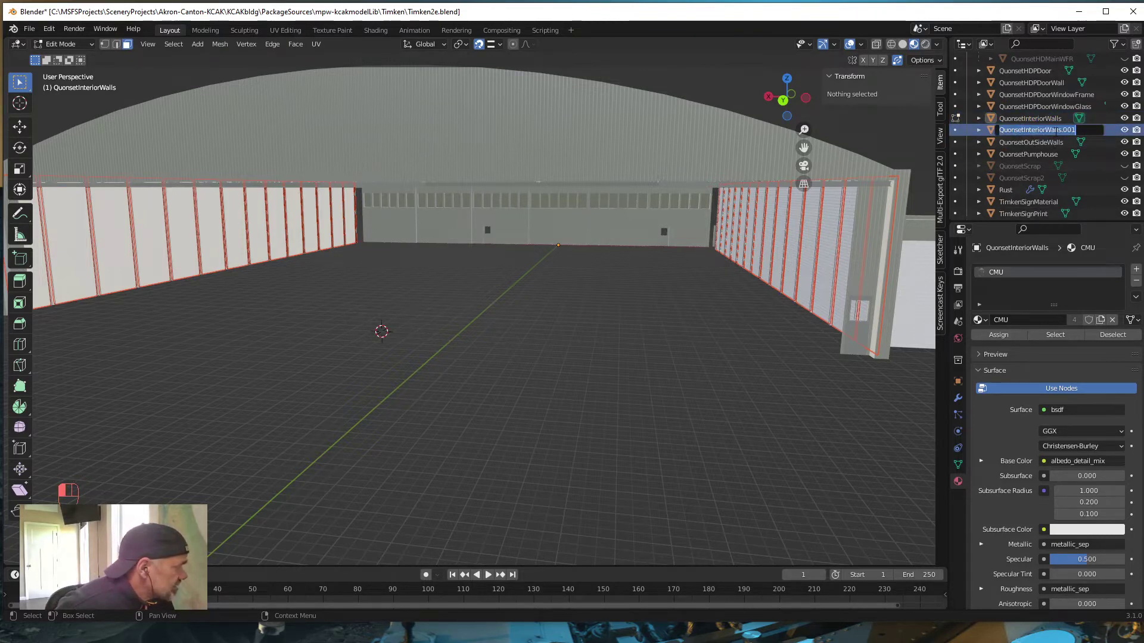
pyautogui.click(1051, 129)
pyautogui.click(1026, 123)
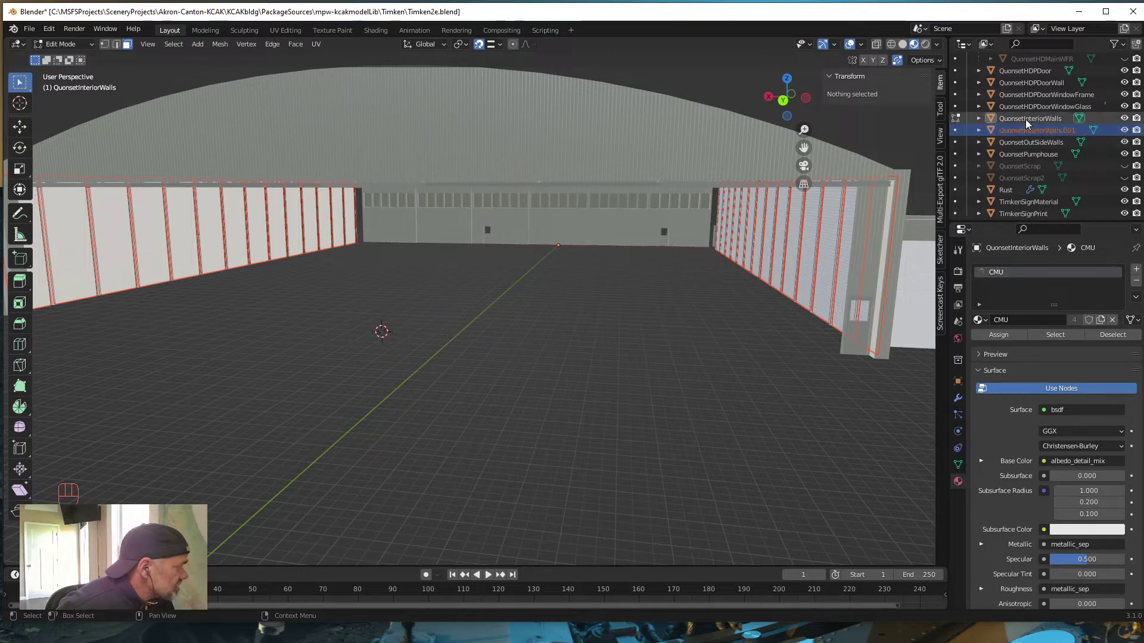
# Rename the original QuonsetInteriorWalls object as QuonsetInteriorColumns.
pyautogui.doubleClick(1026, 119)
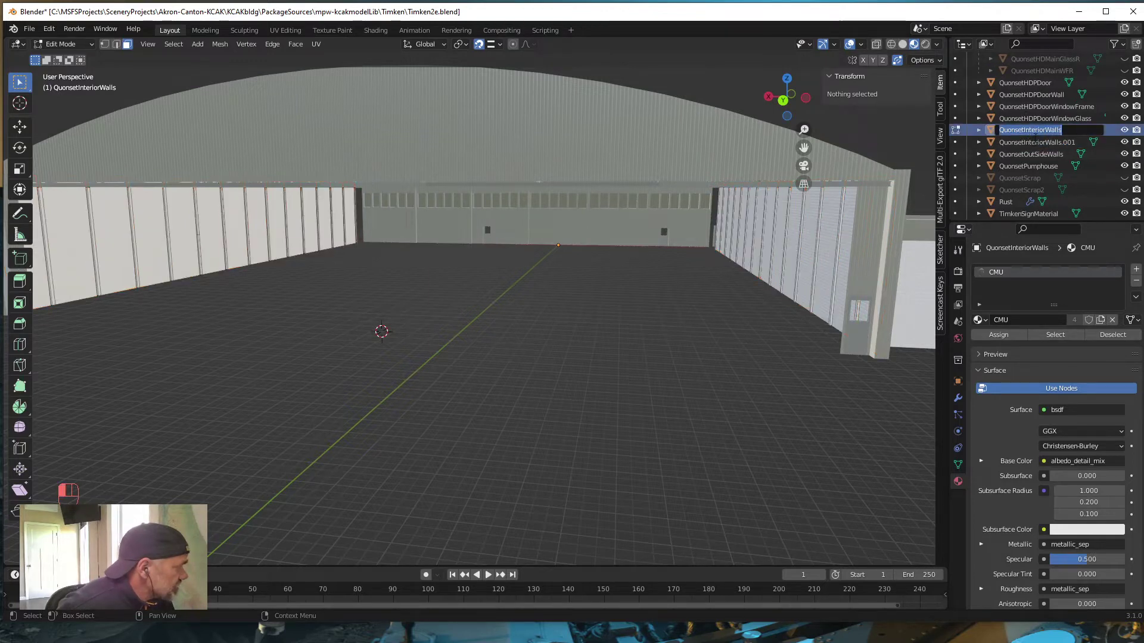
pyautogui.click(1025, 130)
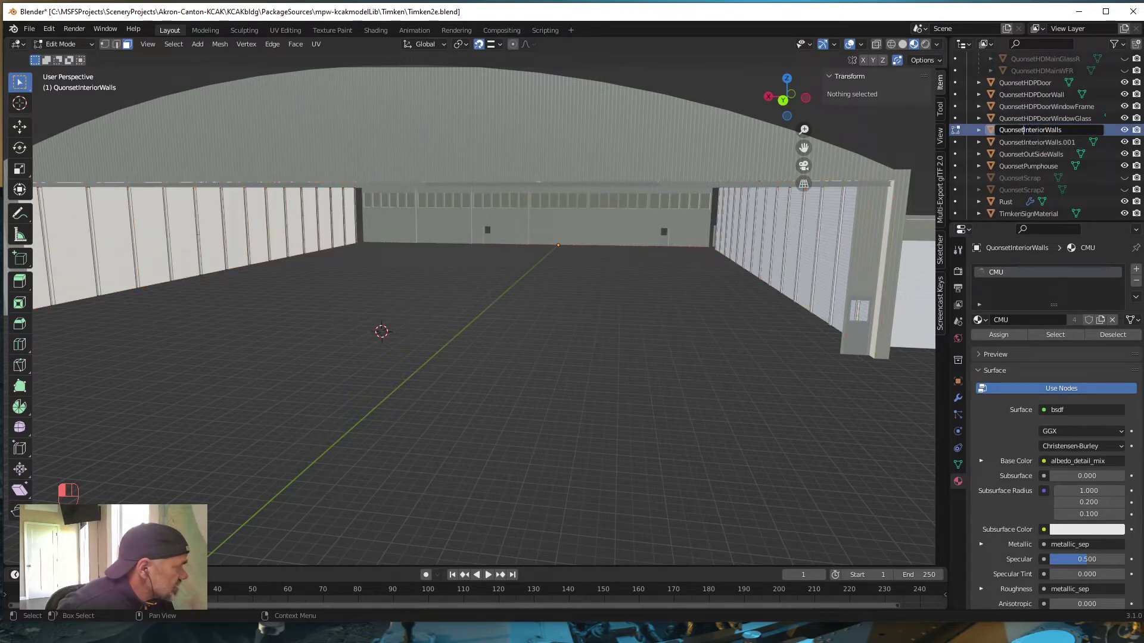
pyautogui.moveTo(1045, 130); pyautogui.dragTo(1061, 130)
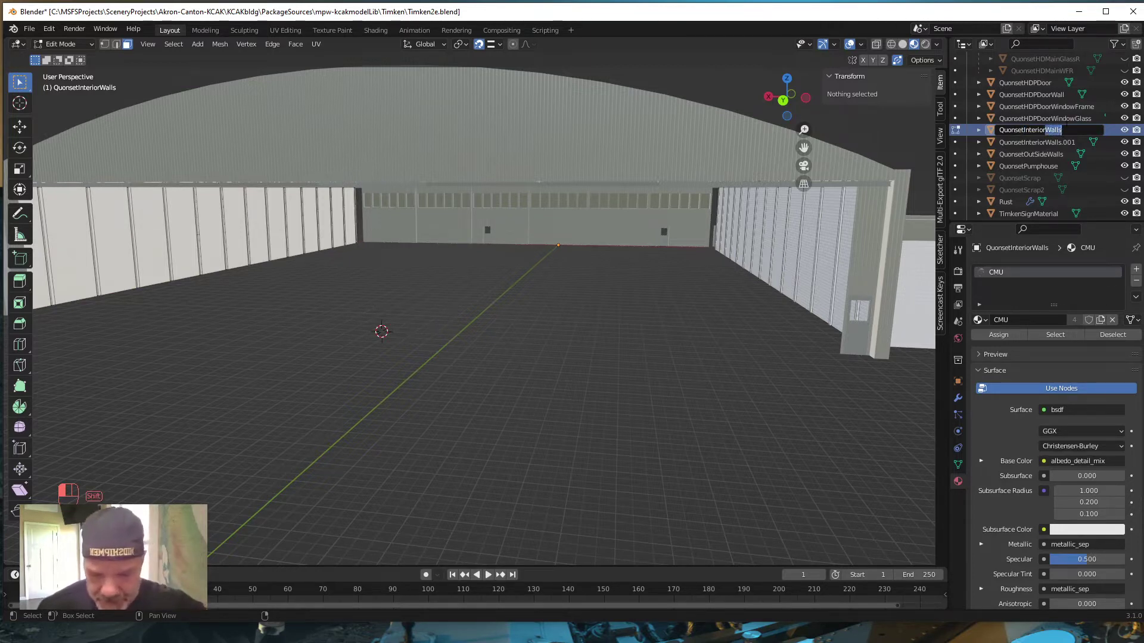
pyautogui.write('Column')
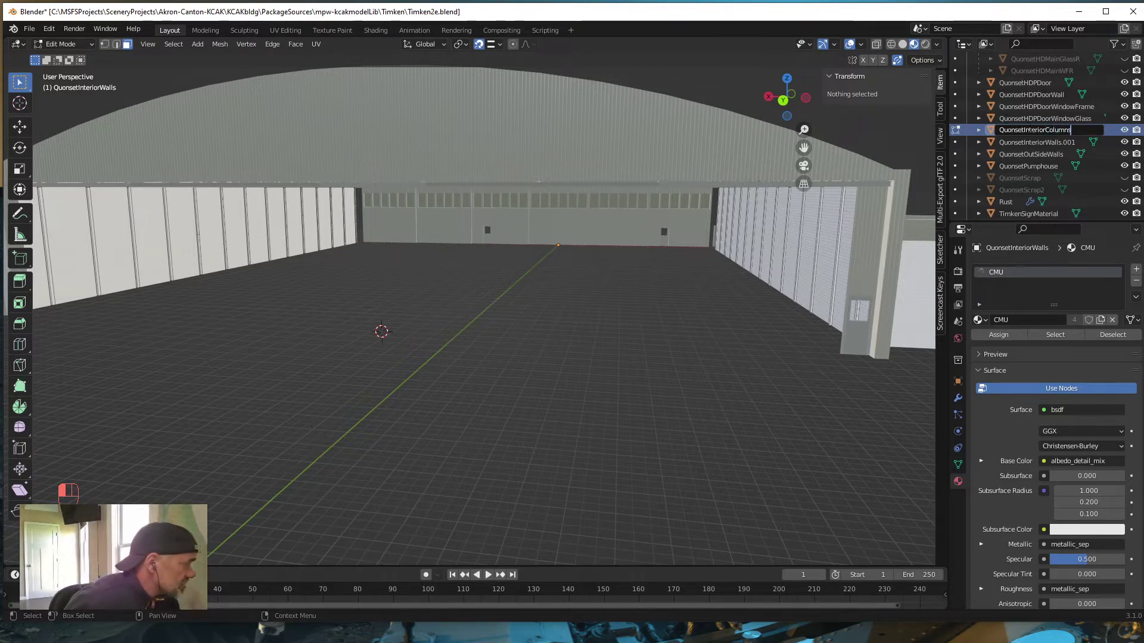
pyautogui.press('Return')
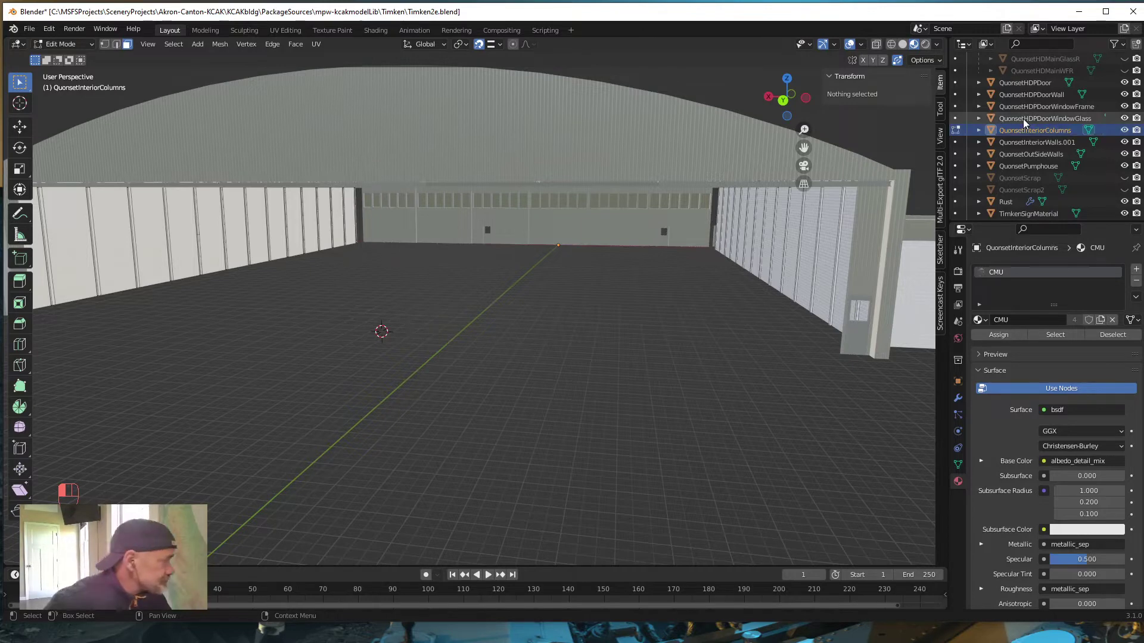
# Rename the separated QuonsetInteriorWalls.001 object as QuonsetInteriorWalls.
pyautogui.click(1072, 143)
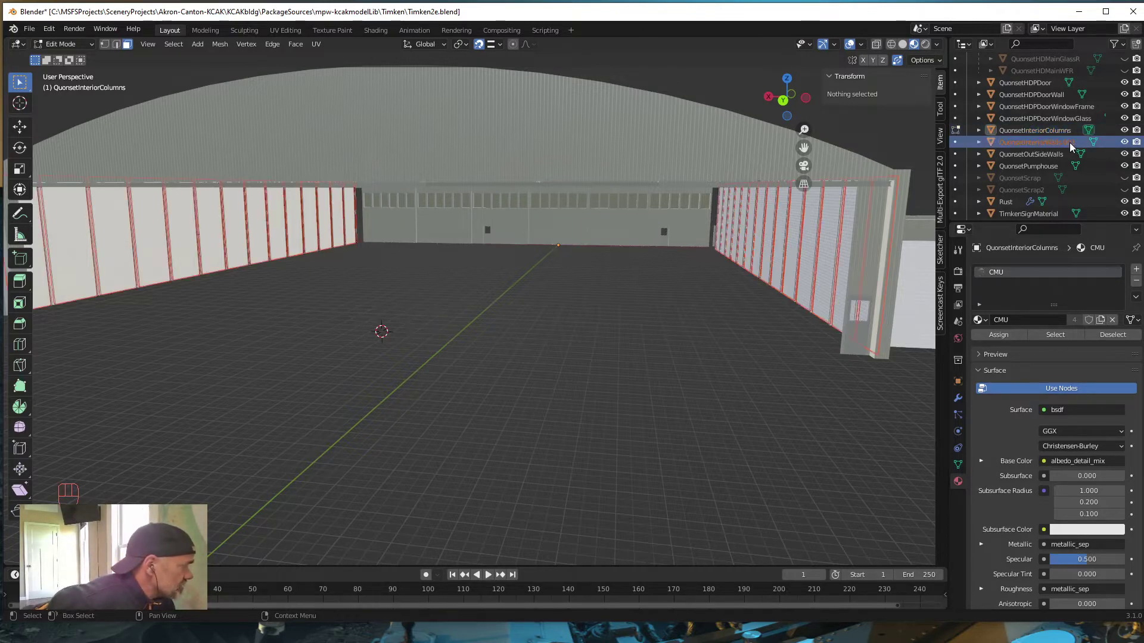
pyautogui.doubleClick(1058, 143)
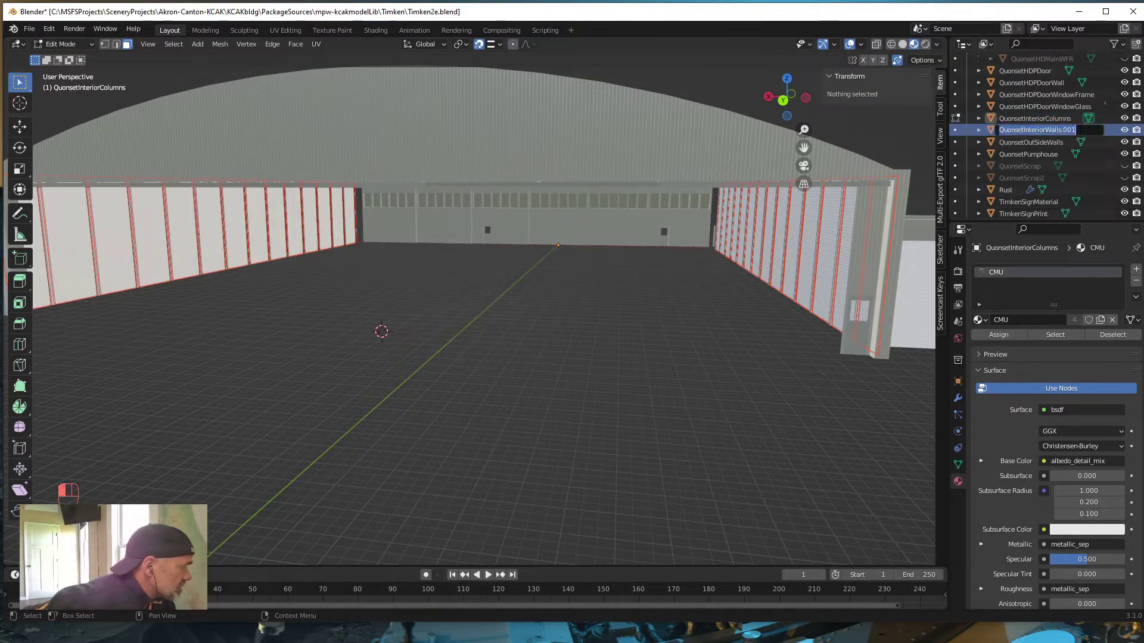
pyautogui.click(1080, 130)
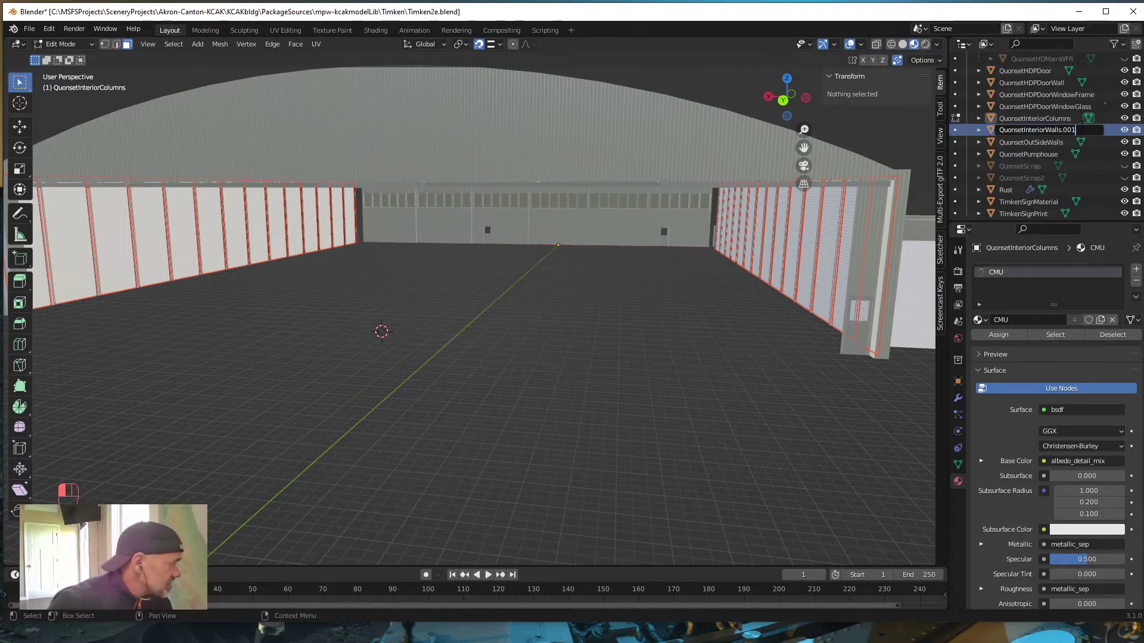
pyautogui.press('BackSpace')
pyautogui.press('BackSpace')
pyautogui.press('BackSpace')
pyautogui.press('BackSpace')
pyautogui.click(1083, 124)
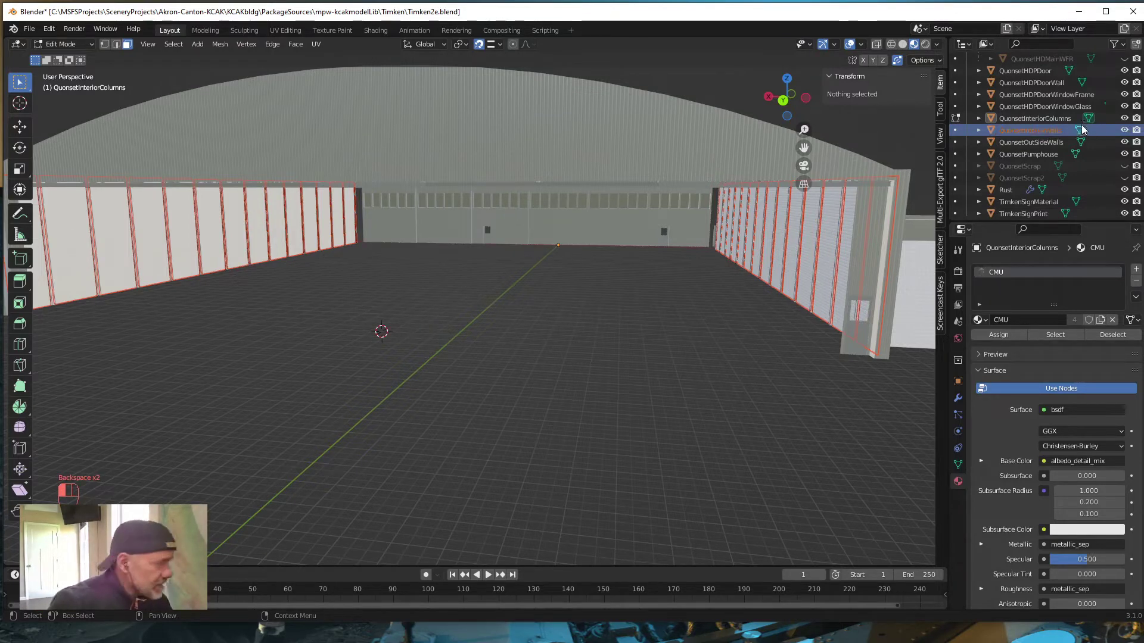
# Examine the separated walls on both sides of the hangar, from the interior and from outside above the office wing.
pyautogui.moveTo(746, 362); pyautogui.dragTo(794, 281, button='middle')
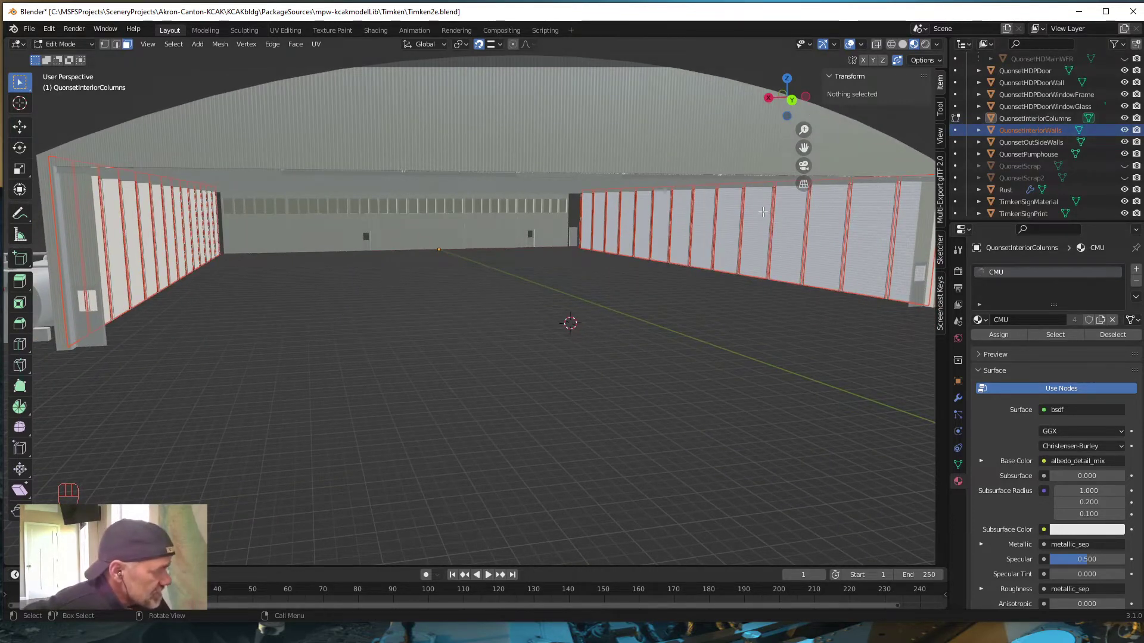
pyautogui.moveTo(314, 413); pyautogui.dragTo(286, 415, button='middle')
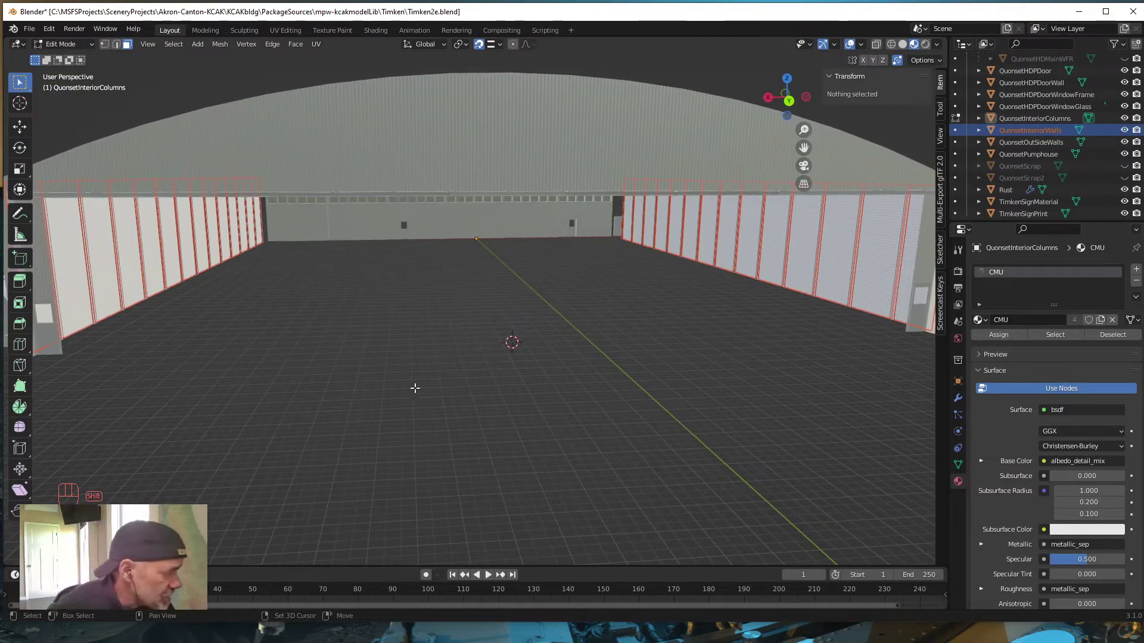
pyautogui.keyDown('shift'); pyautogui.moveTo(472, 362); pyautogui.dragTo(331, 284, button='middle'); pyautogui.keyUp('shift')
pyautogui.scroll(5, 334, 286)
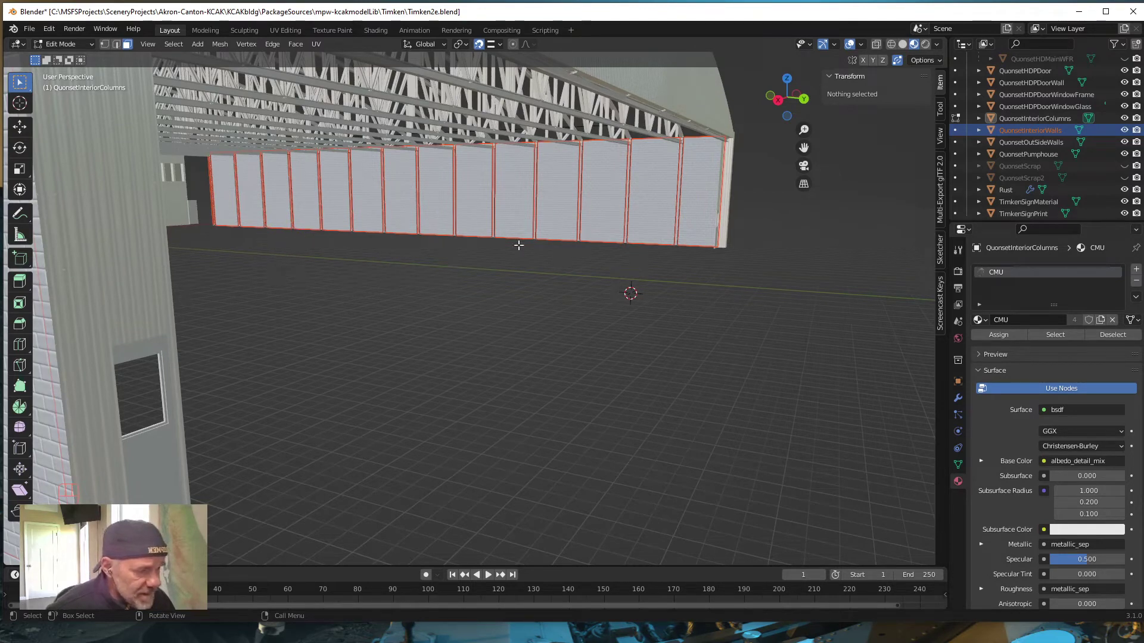
pyautogui.moveTo(362, 340); pyautogui.dragTo(205, 401, button='middle')
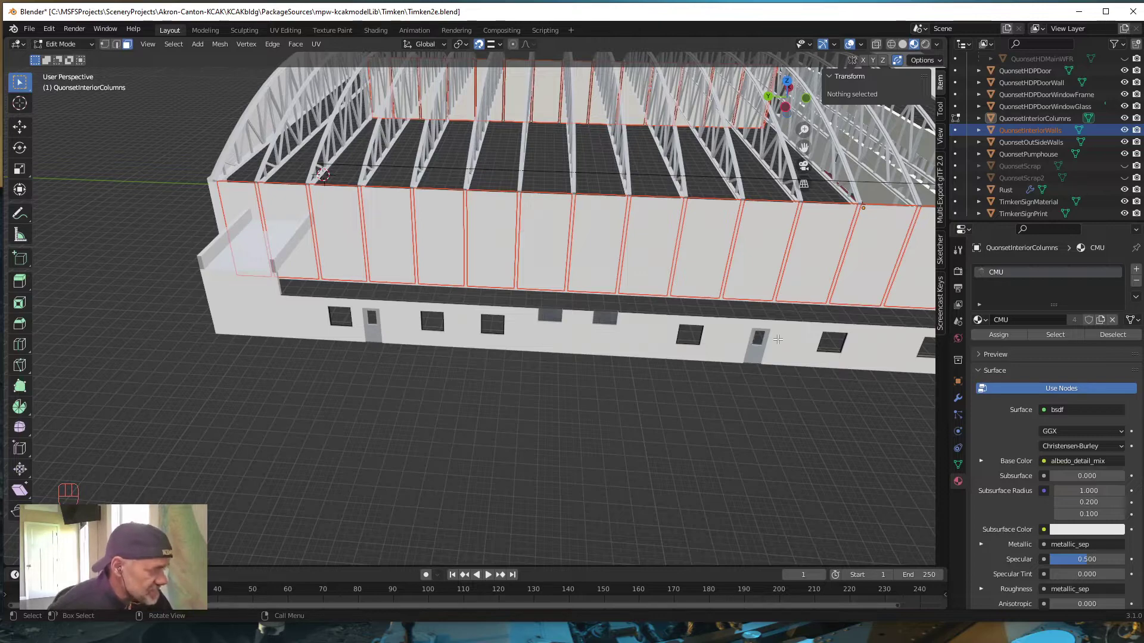
pyautogui.moveTo(769, 406); pyautogui.dragTo(742, 397, button='middle')
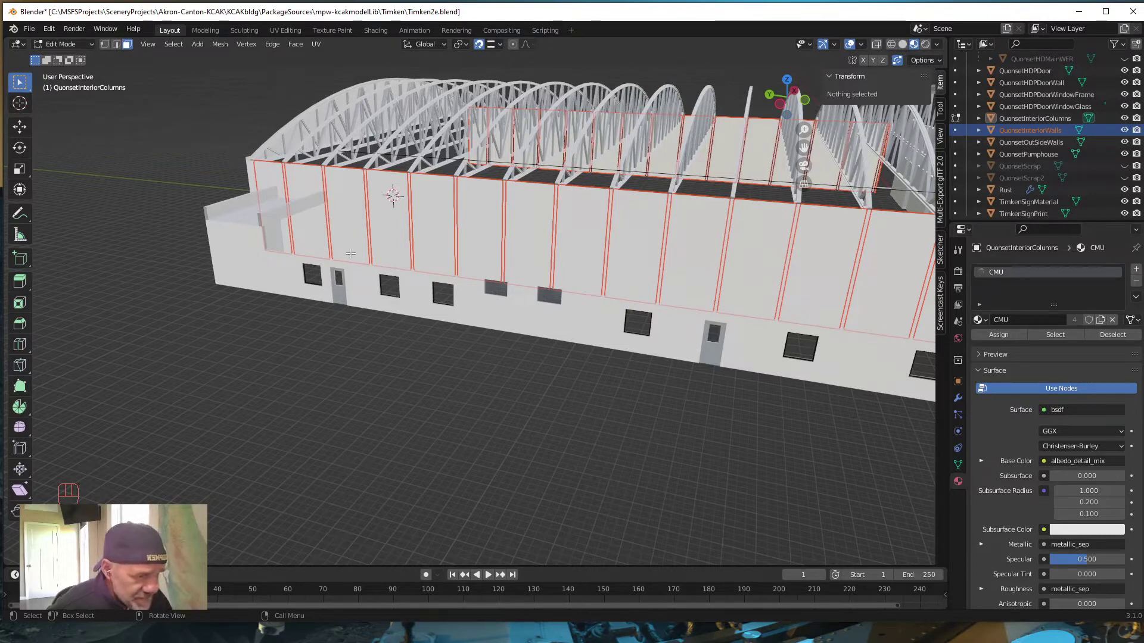
pyautogui.moveTo(384, 378); pyautogui.dragTo(624, 363, button='middle')
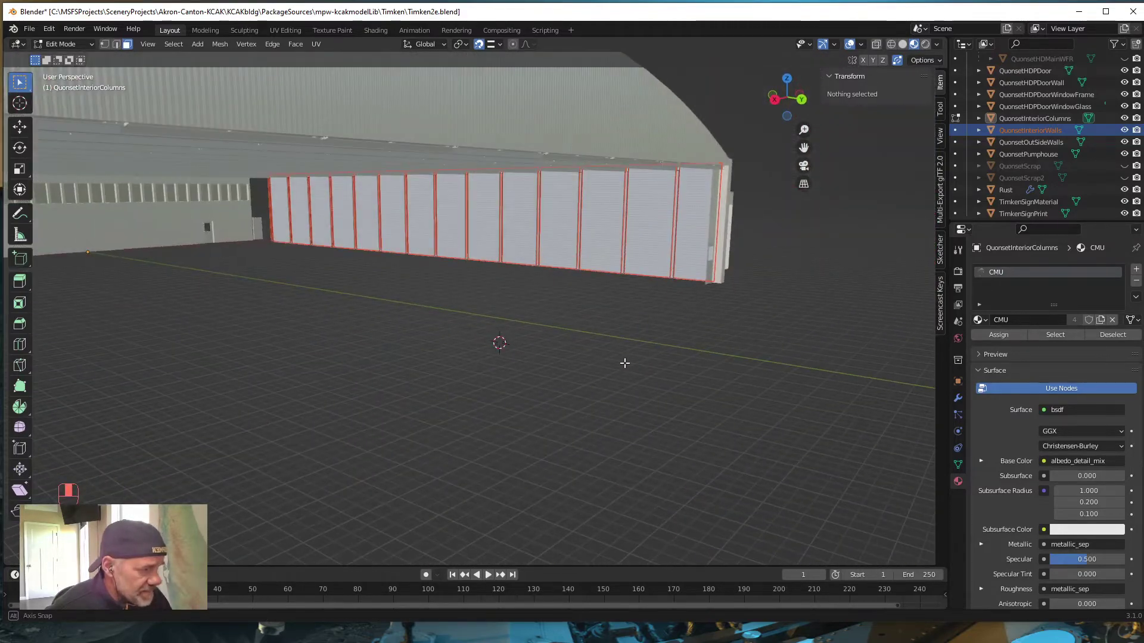
pyautogui.keyDown('shift'); pyautogui.moveTo(424, 346); pyautogui.dragTo(268, 393, button='middle'); pyautogui.keyUp('shift')
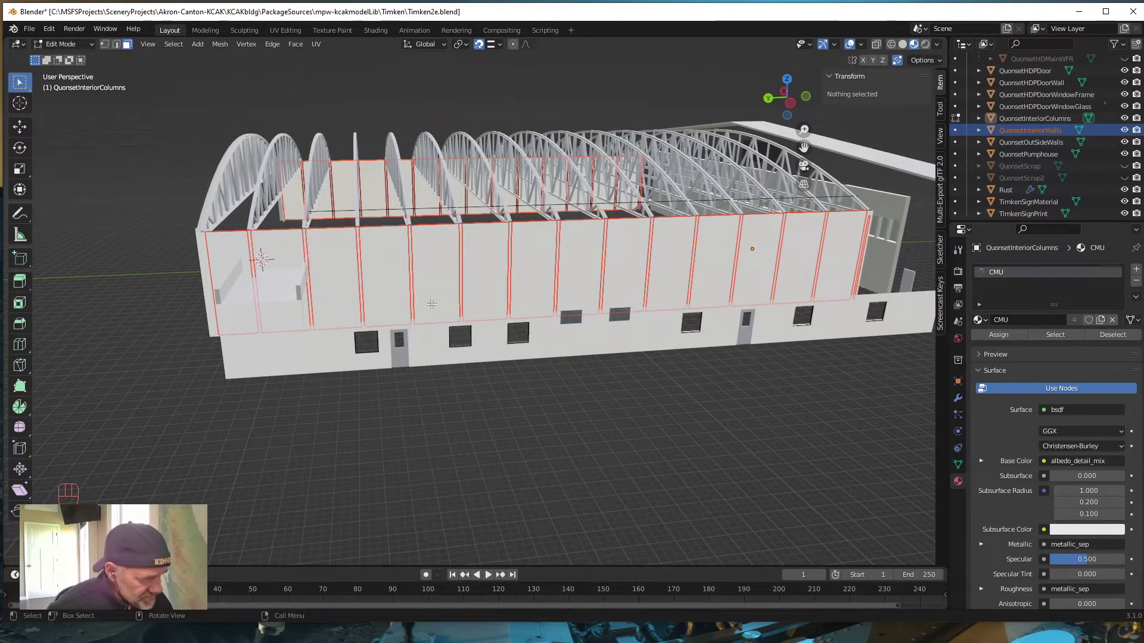
# Leave editing of QuonsetInteriorColumns and open the QuonsetInteriorWalls mesh for editing from inside the hangar.
pyautogui.moveTo(434, 307)
pyautogui.mouseDown(button='middle')
pyautogui.moveTo(453, 334)
pyautogui.moveTo(442, 363)
pyautogui.moveTo(428, 308)
pyautogui.mouseUp(button='middle')
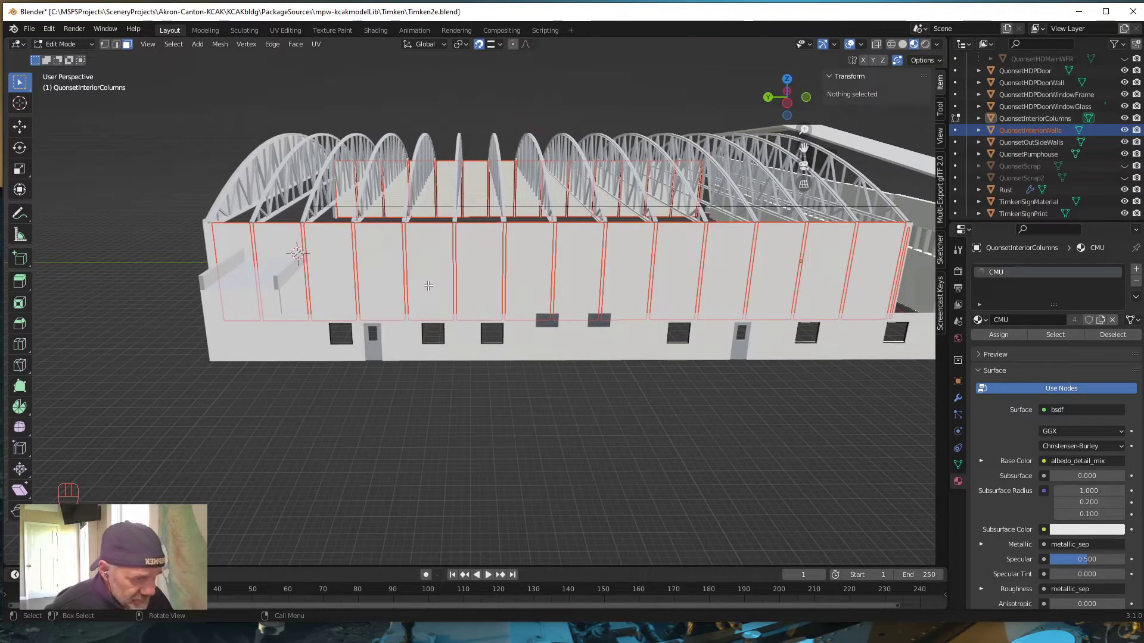
pyautogui.moveTo(830, 317); pyautogui.dragTo(825, 407, button='middle')
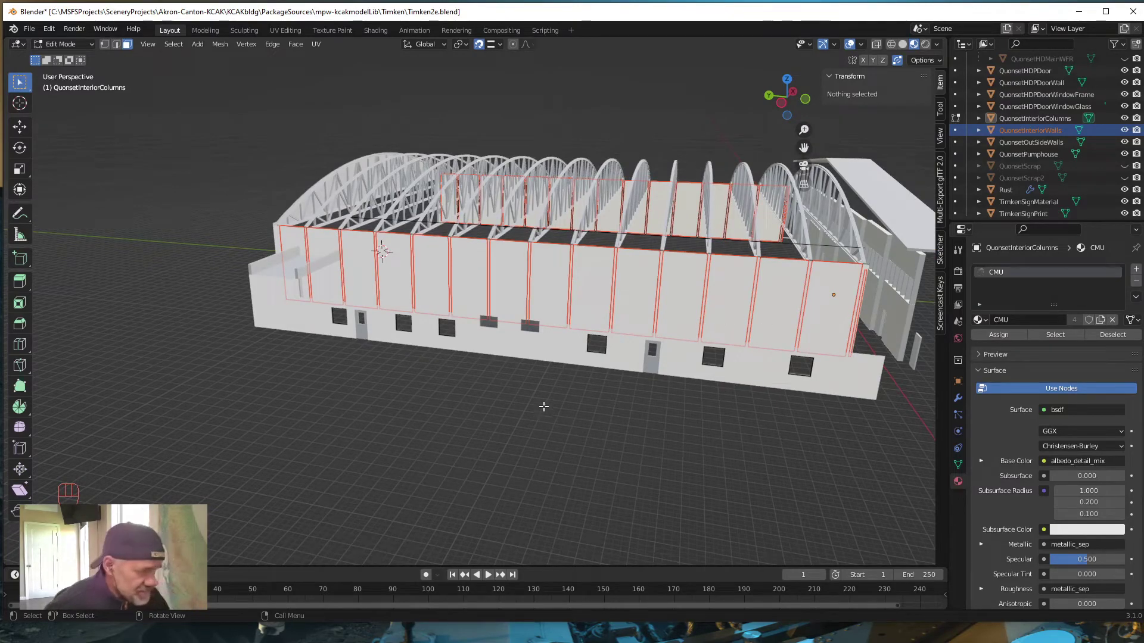
pyautogui.moveTo(544, 406); pyautogui.dragTo(590, 445, button='middle')
pyautogui.keyDown('shift'); pyautogui.moveTo(526, 356); pyautogui.dragTo(376, 406, button='middle'); pyautogui.keyUp('shift')
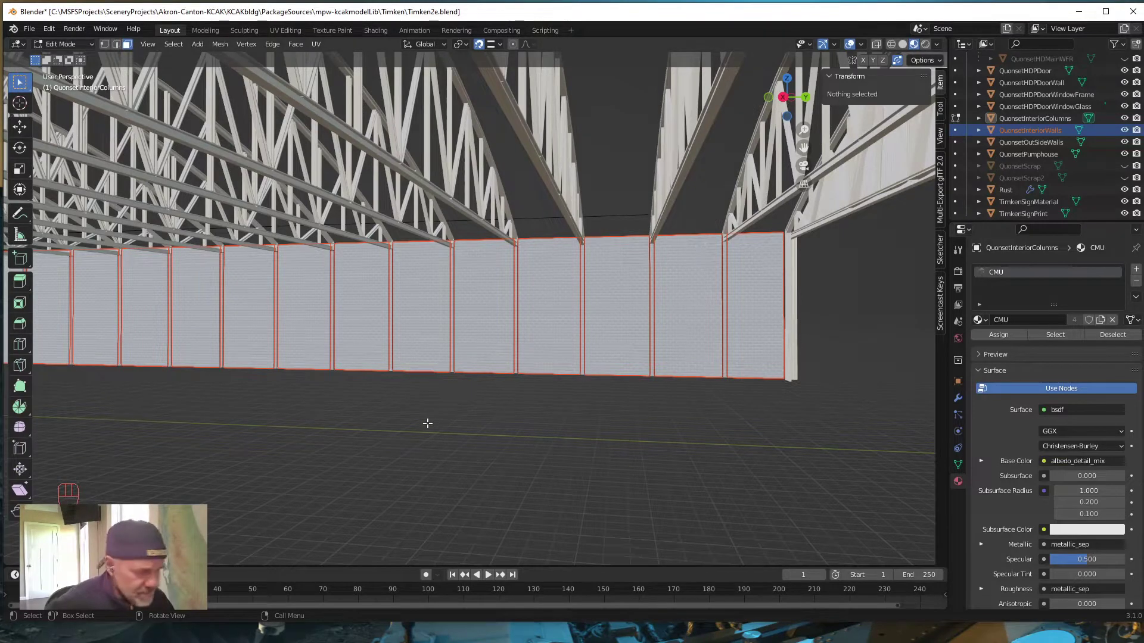
pyautogui.press('Tab')
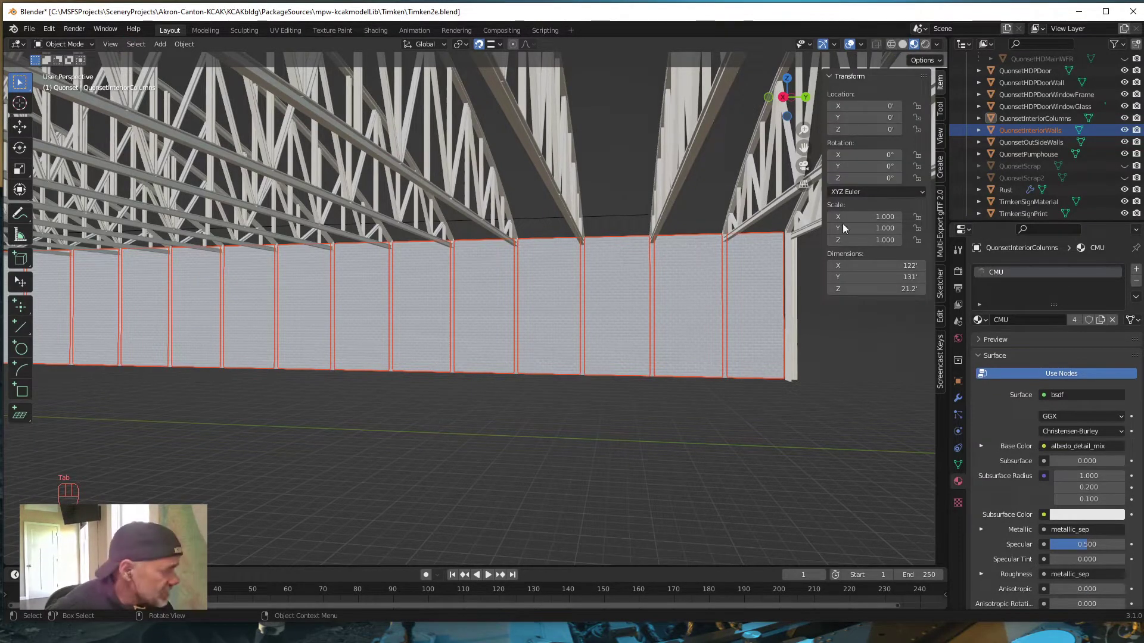
pyautogui.click(1039, 130)
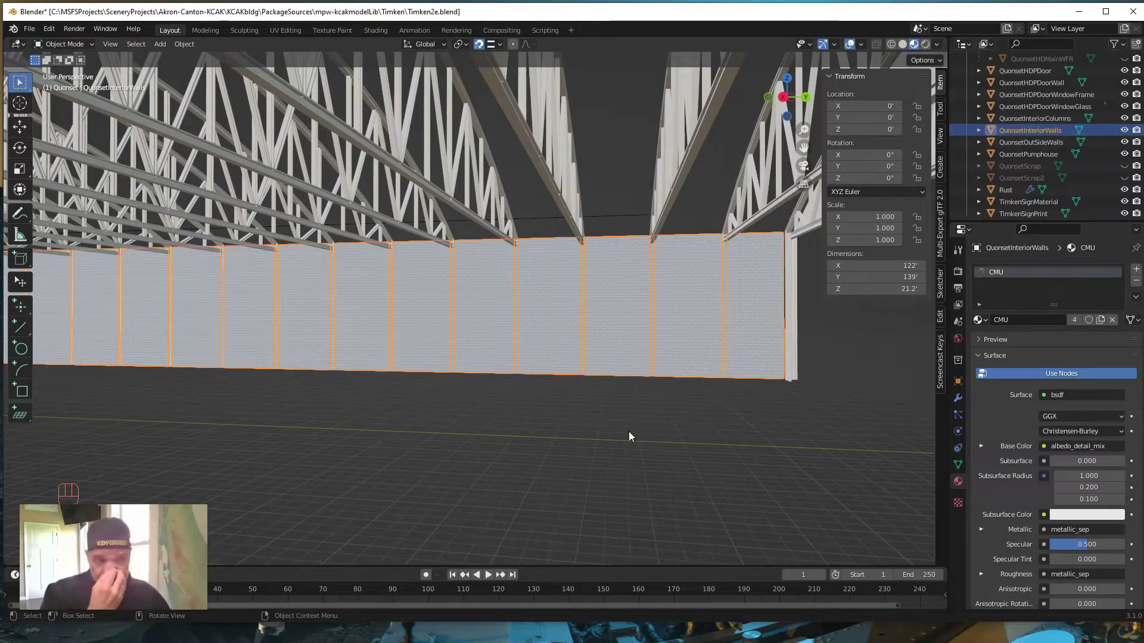
pyautogui.press('Tab')
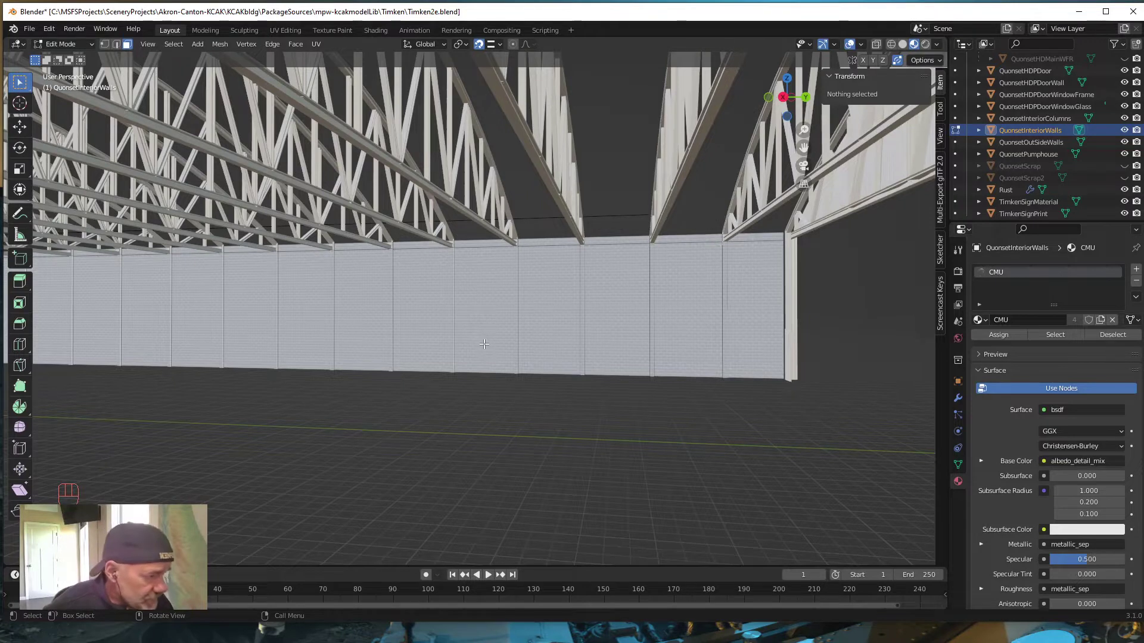
pyautogui.press('ctrl')
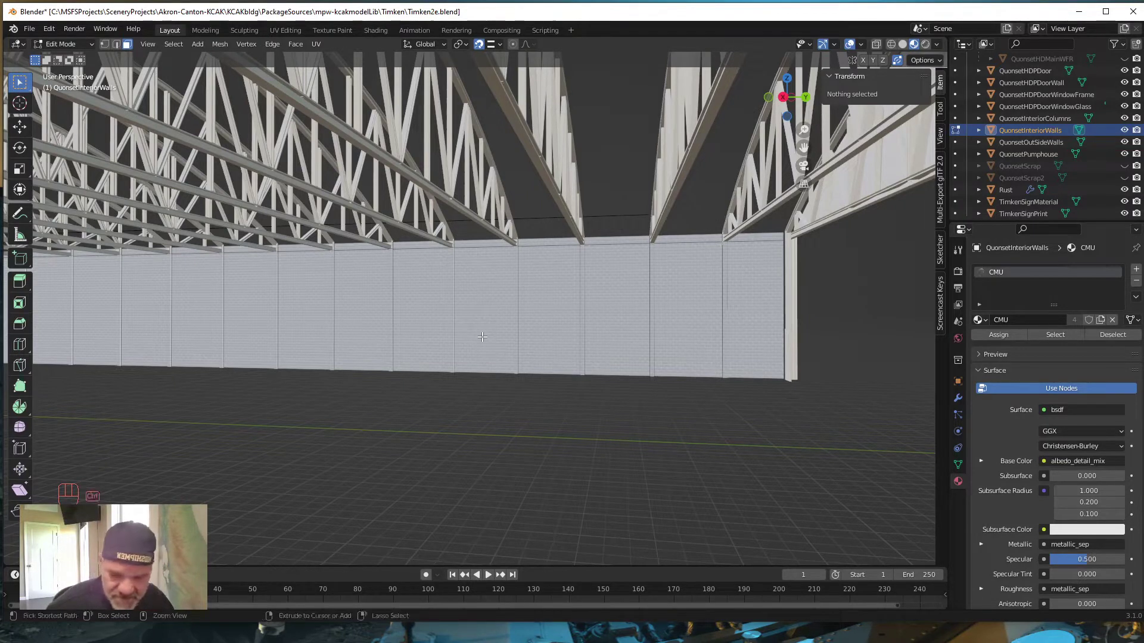
pyautogui.hotkey('ctrl', 'r')
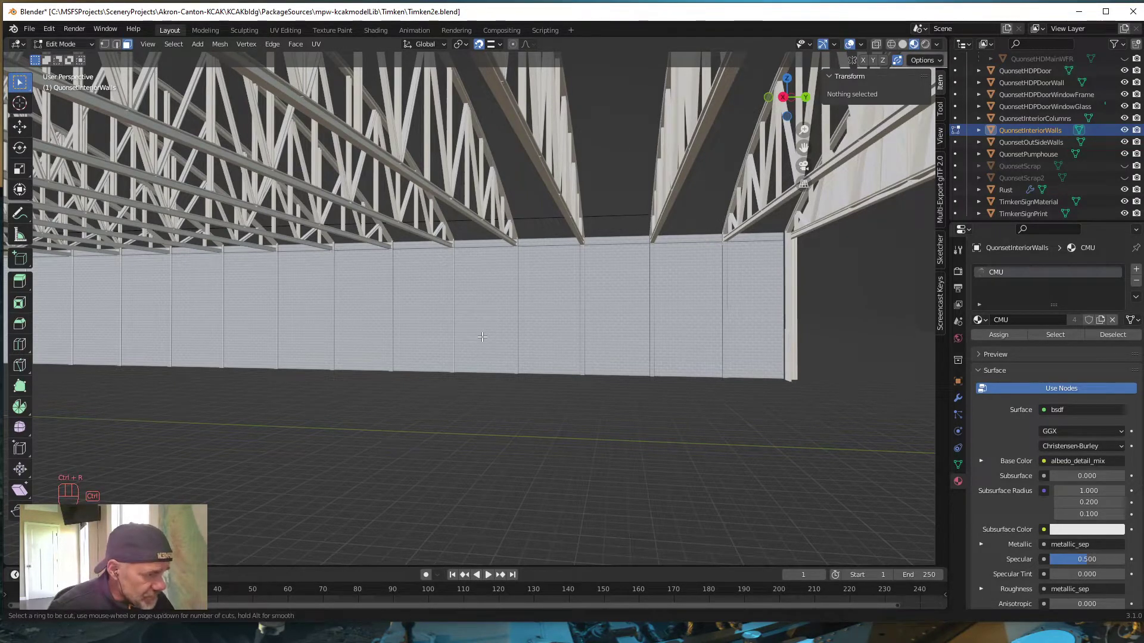
pyautogui.click(455, 310)
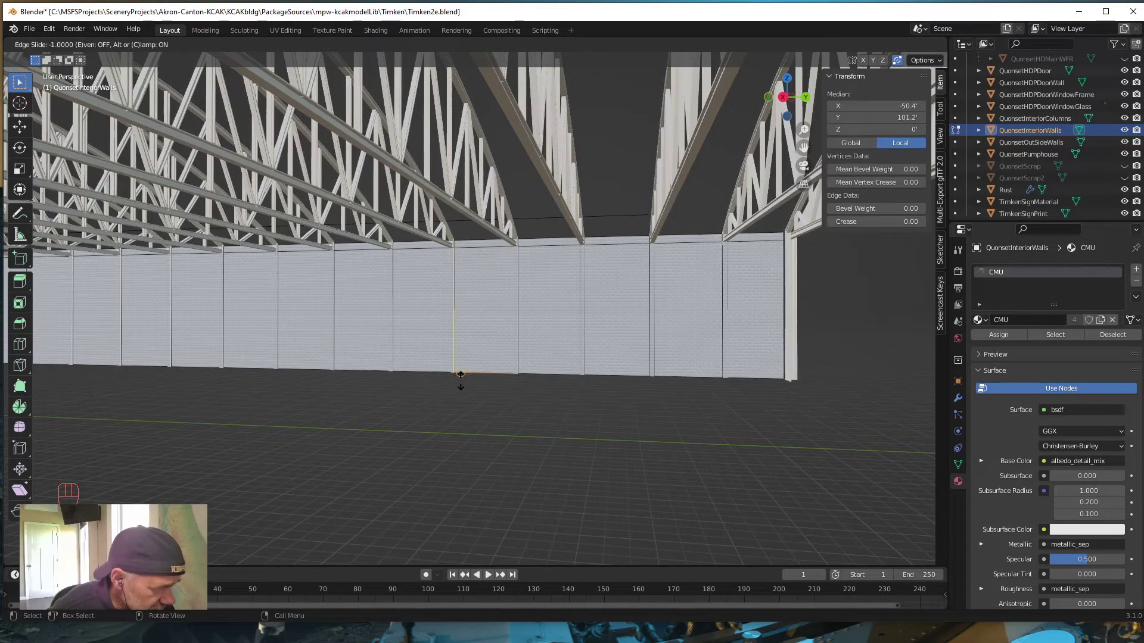
pyautogui.click(459, 383)
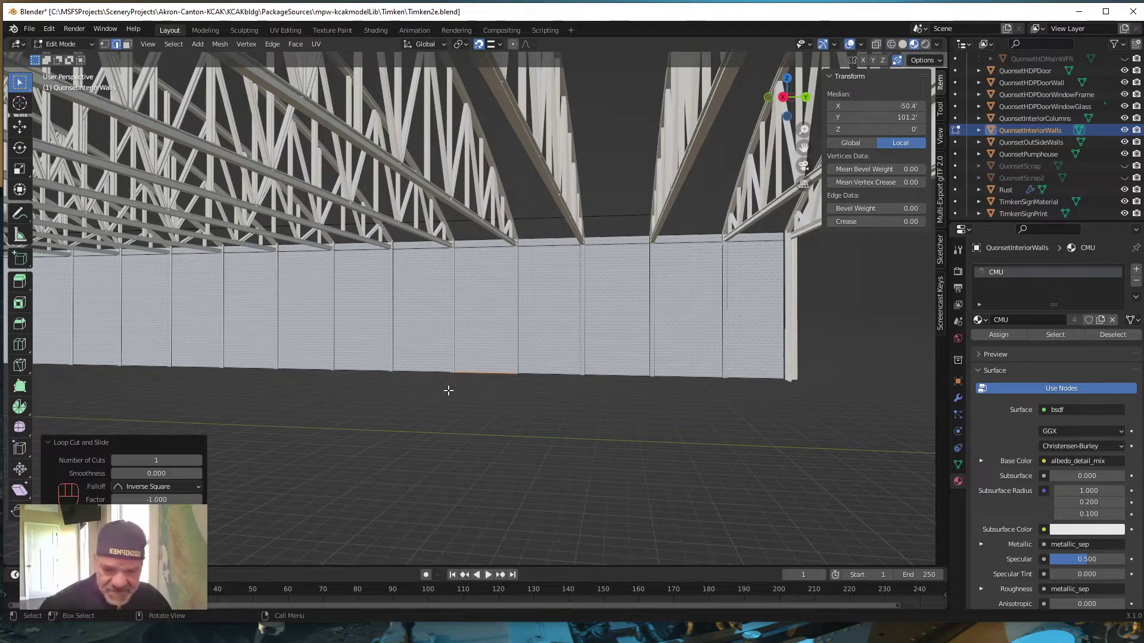
pyautogui.press('g')
pyautogui.press('z')
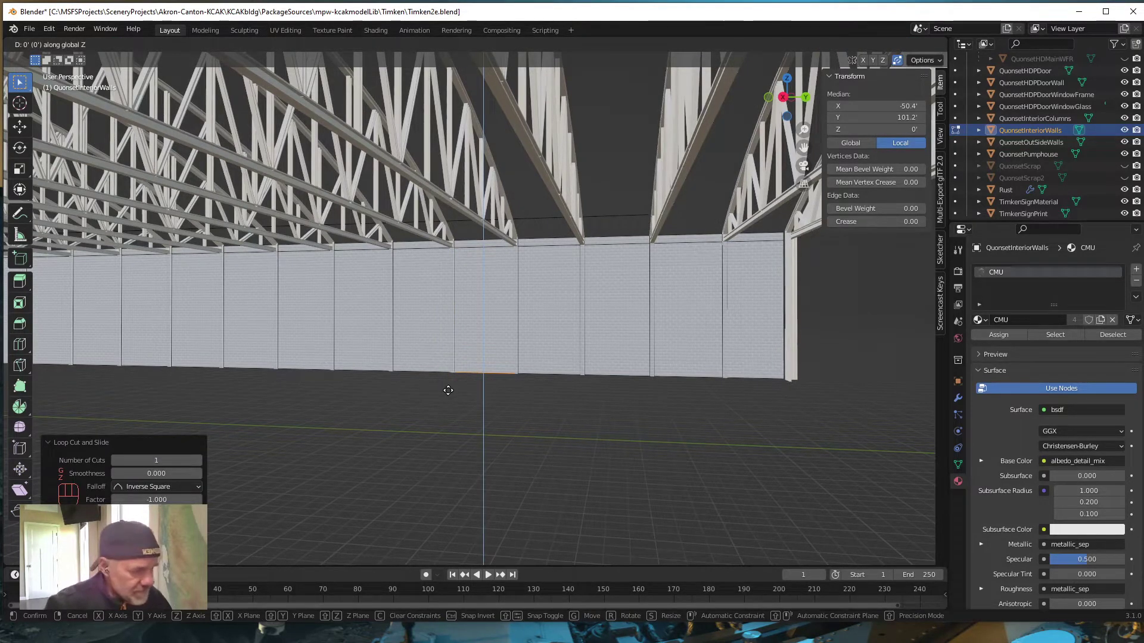
pyautogui.press('KP_7')
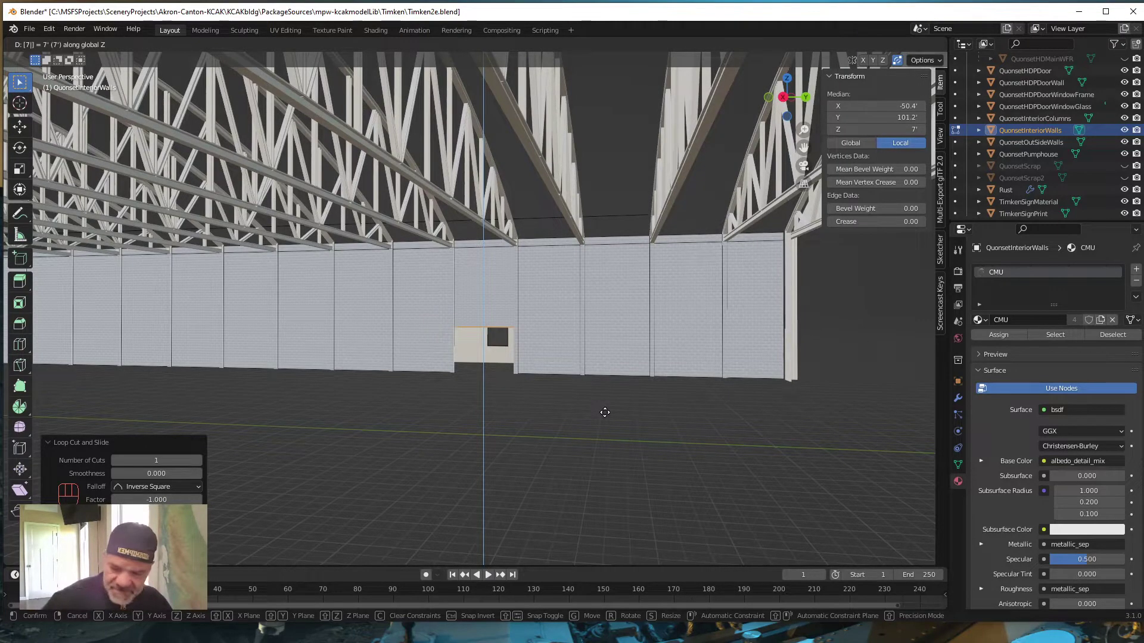
pyautogui.hotkey('ctrl', 'z')
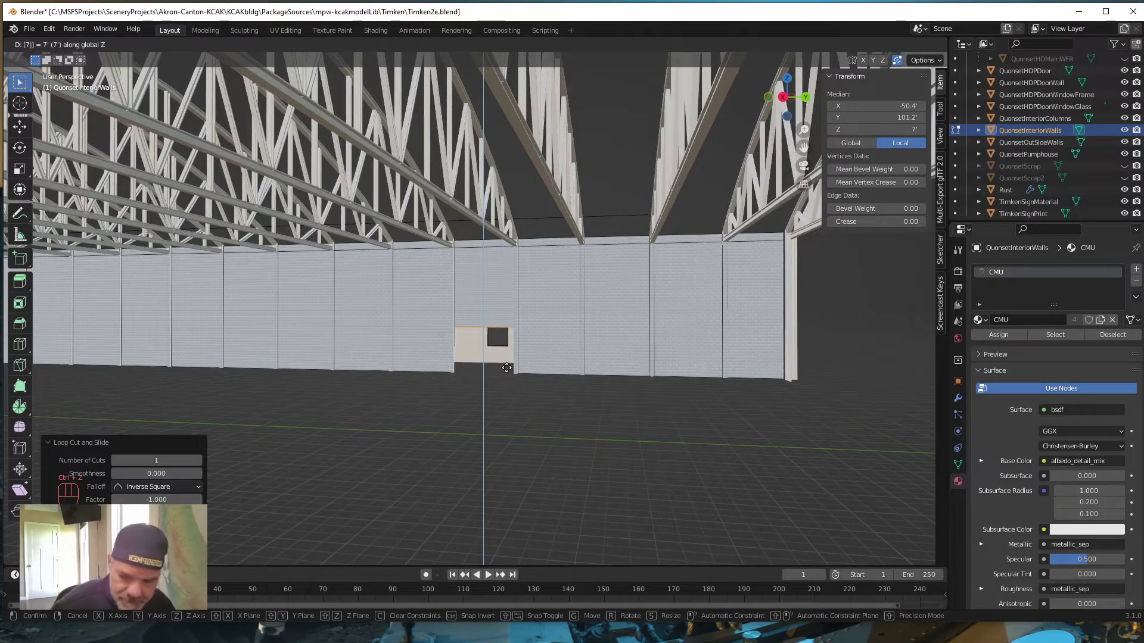
pyautogui.press('Escape')
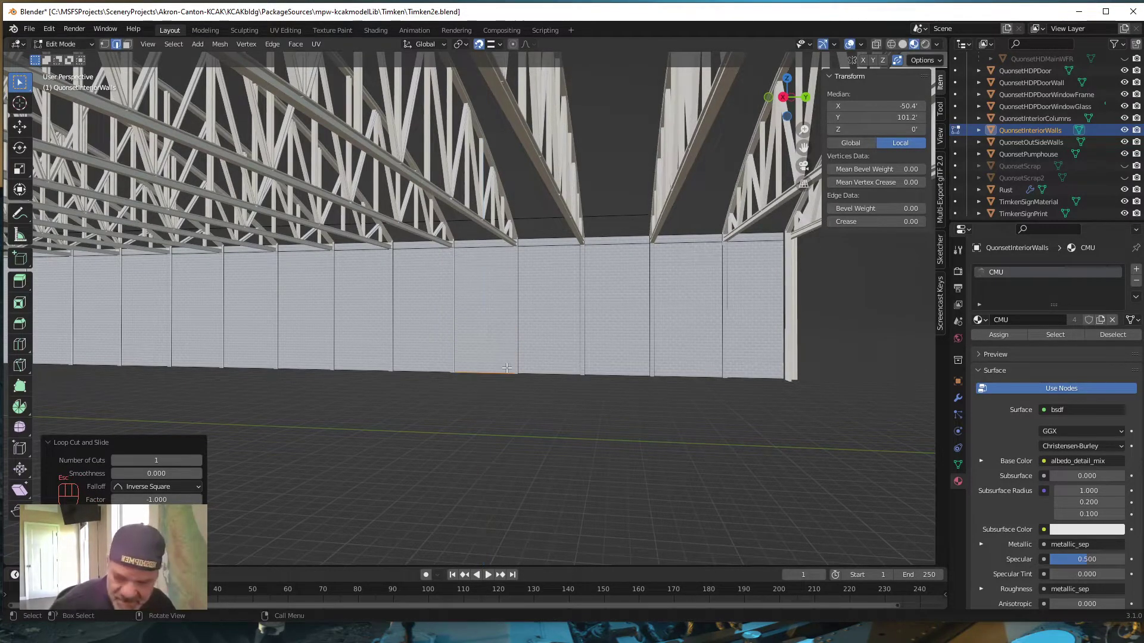
pyautogui.hotkey('ctrl', 'z')
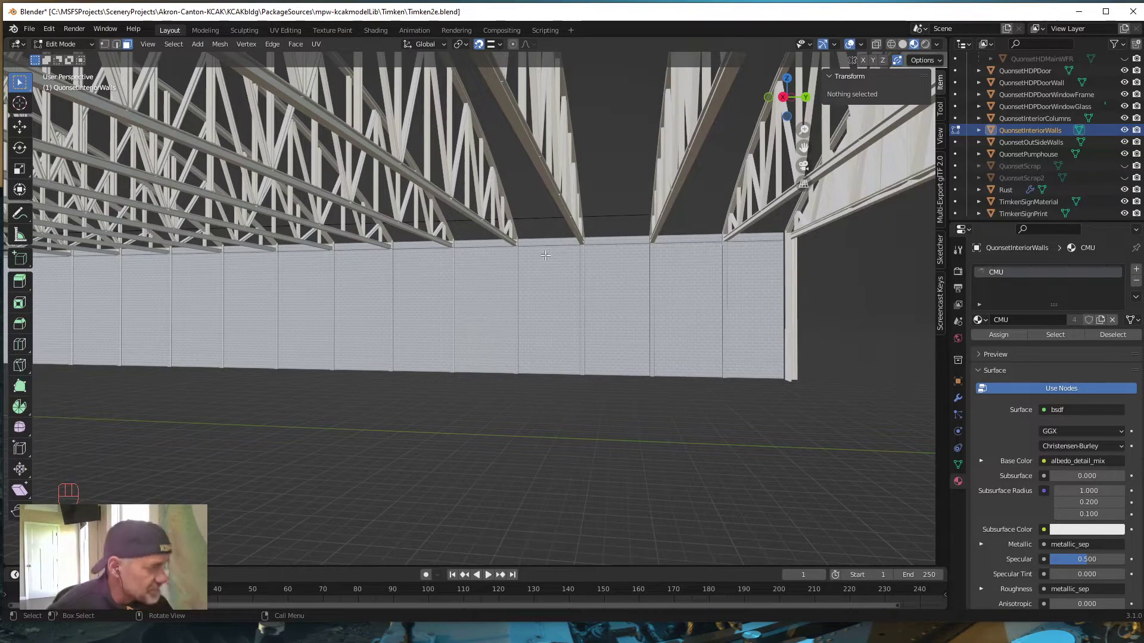
# With Auto Merge Vertices turned off, loop-cut a horizontal edge at one wall panel's base and raise it 7 feet along Z.
pyautogui.click(899, 61)
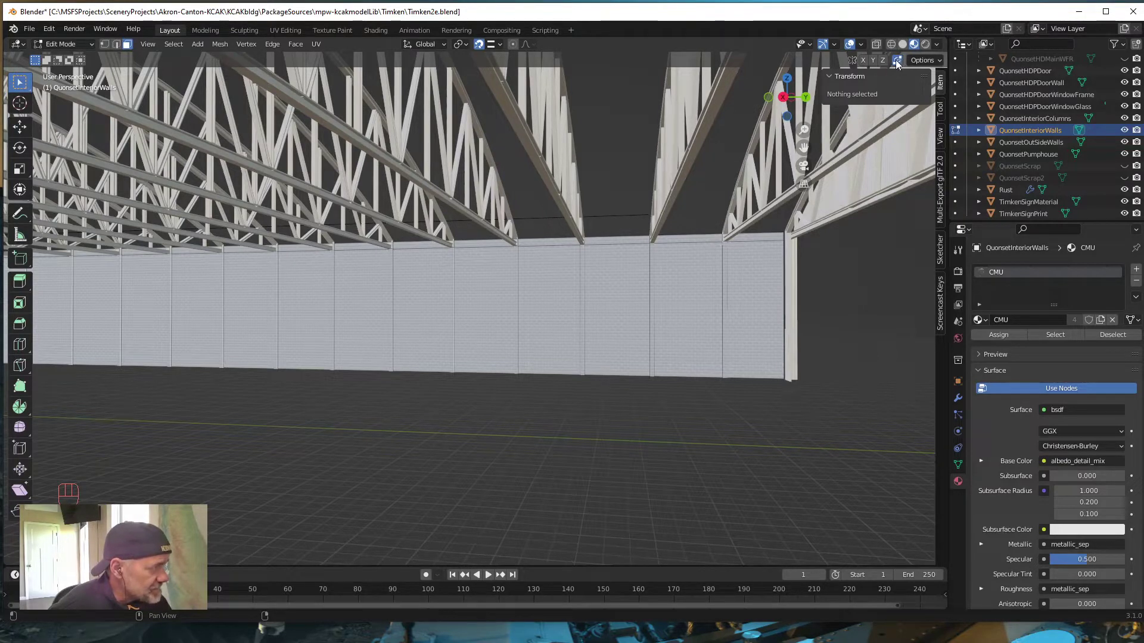
pyautogui.click(898, 61)
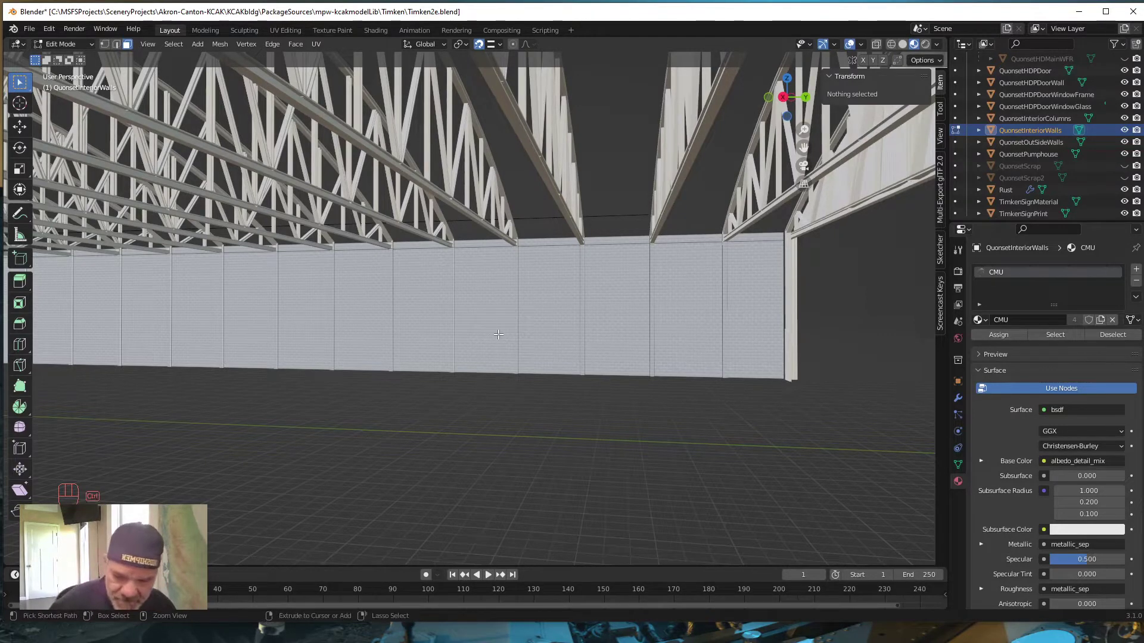
pyautogui.hotkey('ctrl', 'r')
pyautogui.click(472, 320)
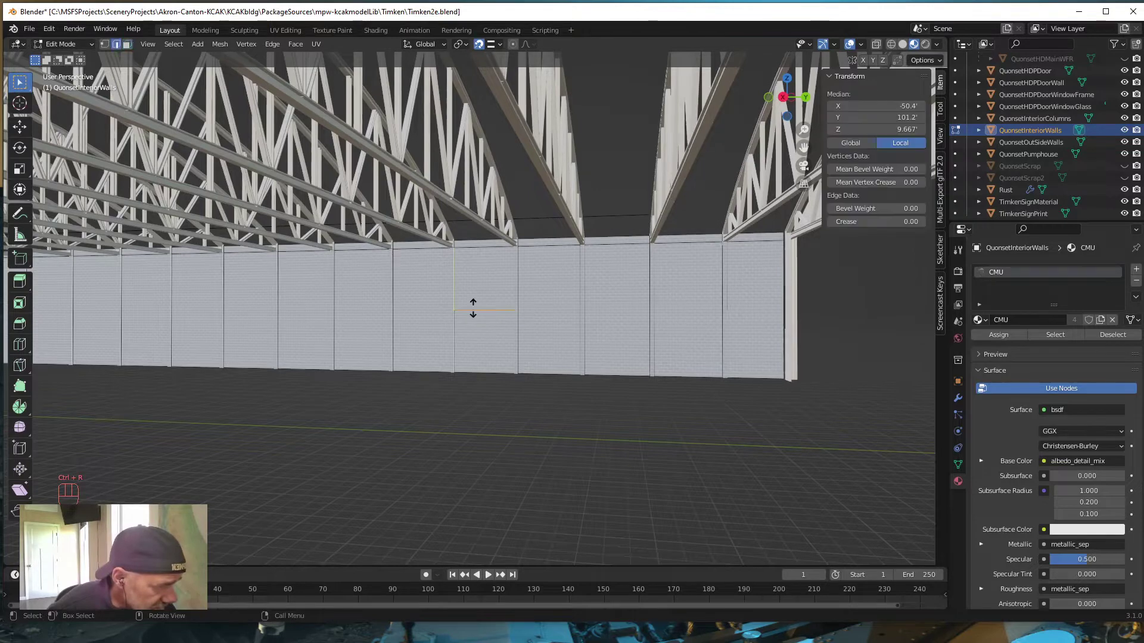
pyautogui.click(473, 386)
pyautogui.press('g')
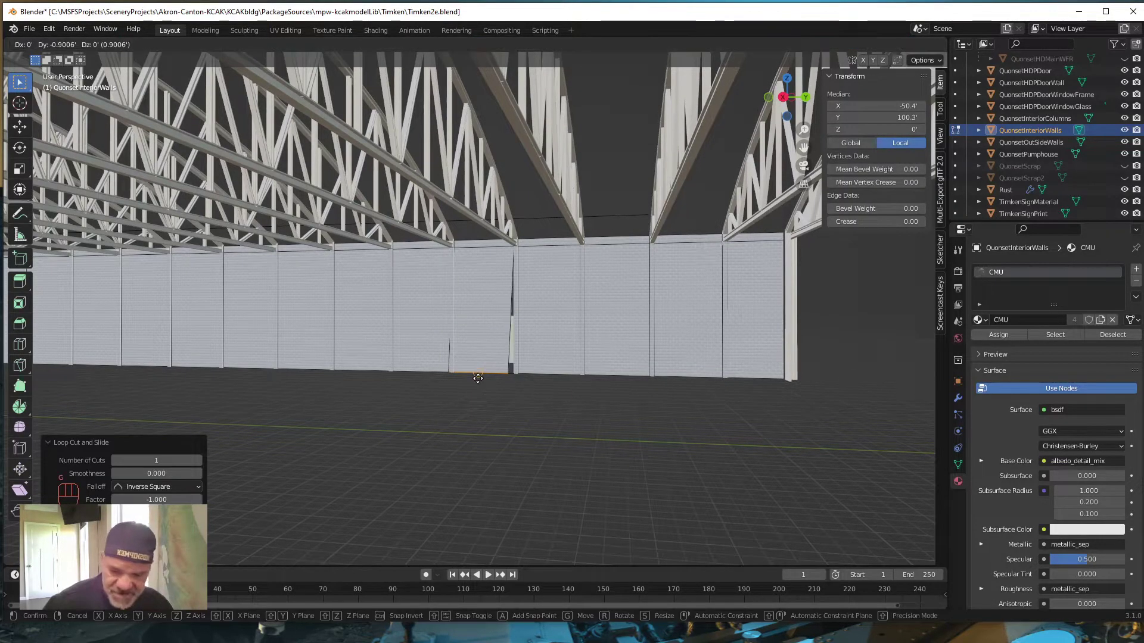
pyautogui.press('z')
pyautogui.press('KP_7')
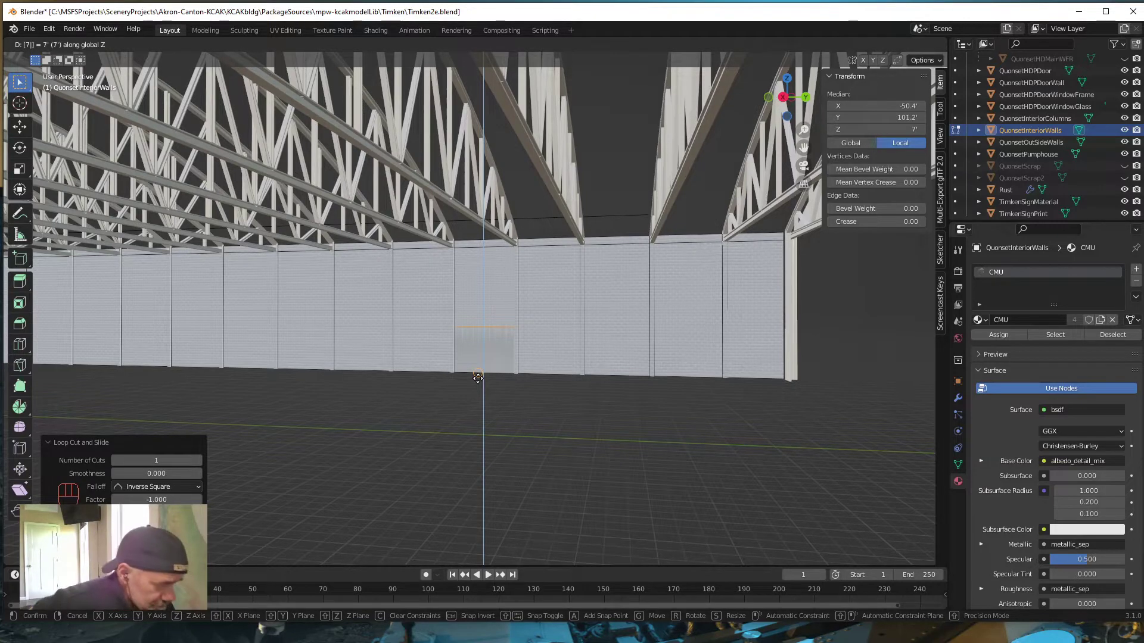
pyautogui.press('KP_Enter')
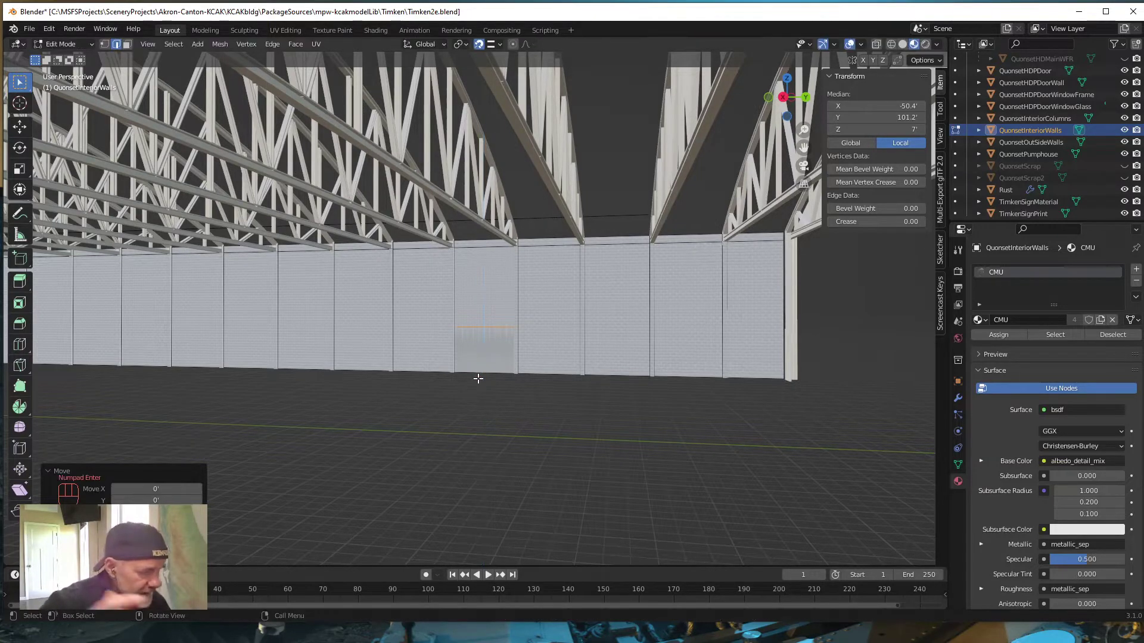
# Add a vertical loop cut centred across the wall panel that has the 7-foot-high horizontal edge.
pyautogui.scroll(1, 486, 377)
pyautogui.scroll(3, 486, 376)
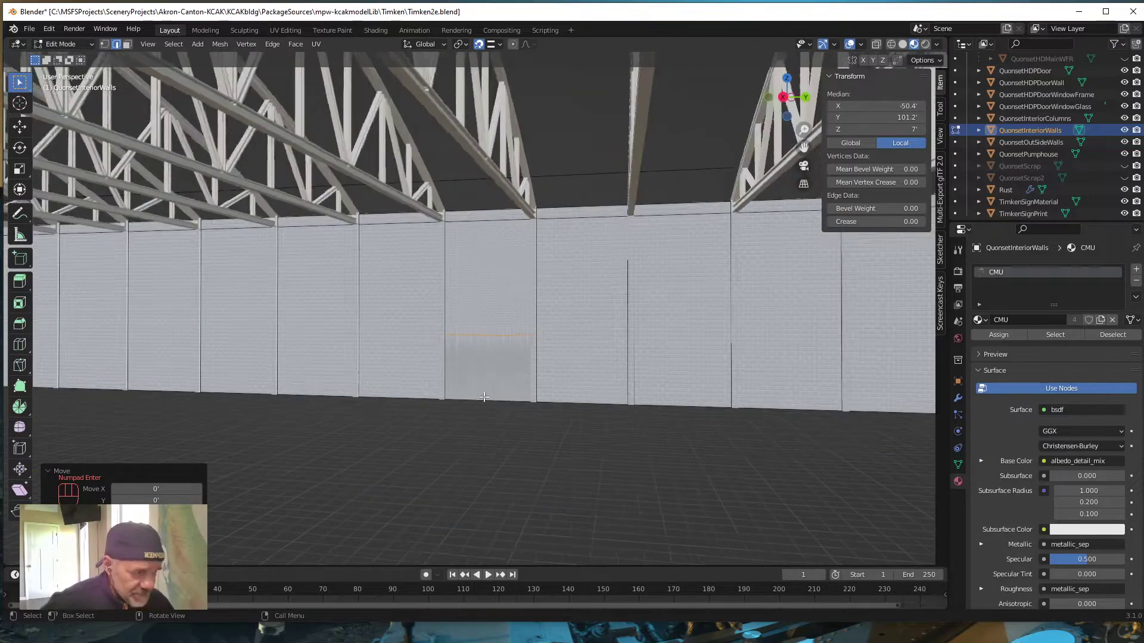
pyautogui.moveTo(506, 455); pyautogui.dragTo(515, 415, button='middle')
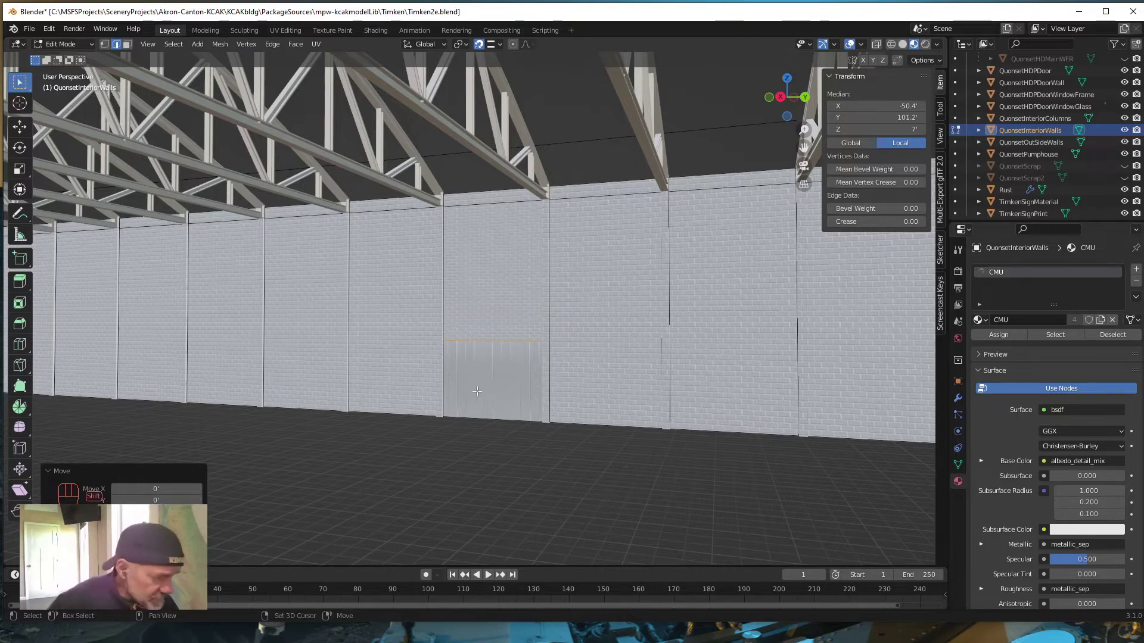
pyautogui.keyDown('shift'); pyautogui.moveTo(453, 397); pyautogui.dragTo(495, 380, button='middle'); pyautogui.keyUp('shift')
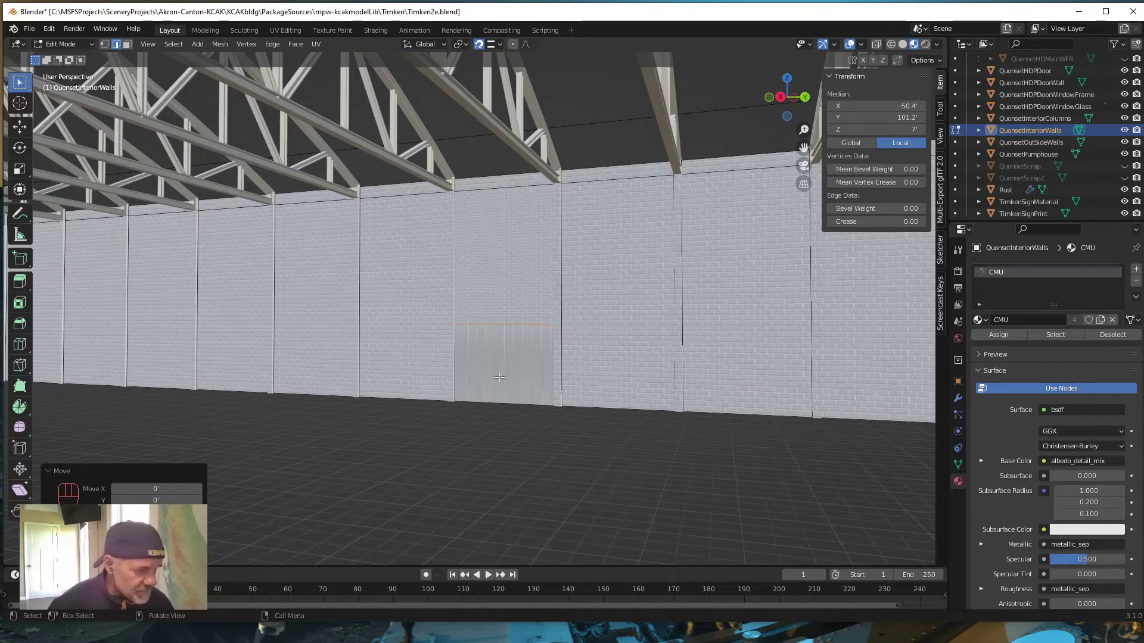
pyautogui.press('ctrl')
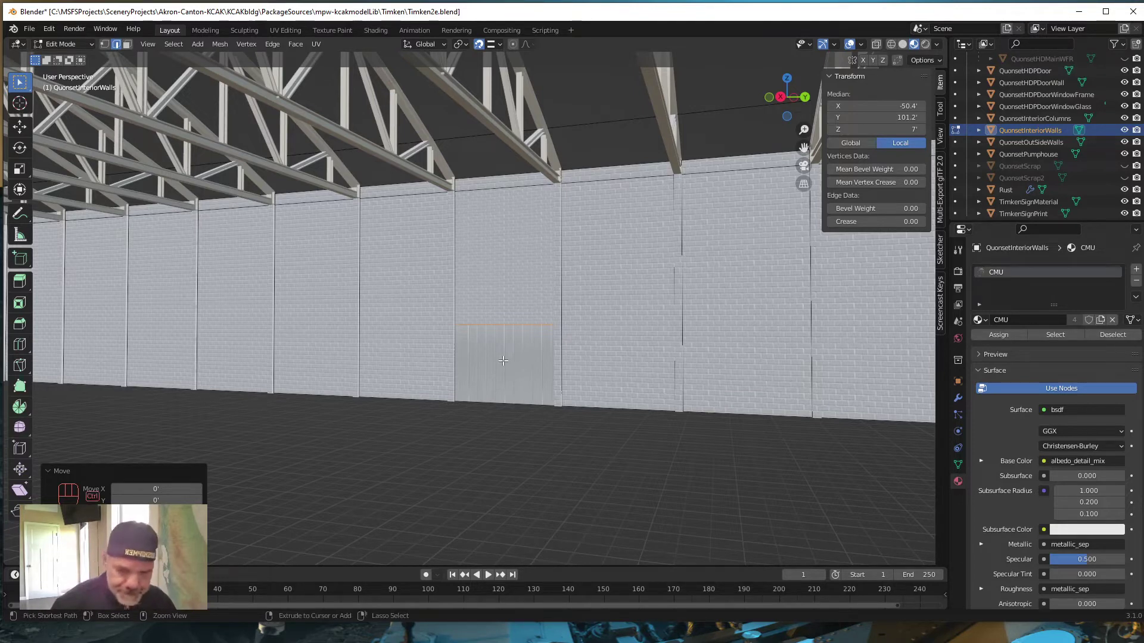
pyautogui.hotkey('ctrl', 'r')
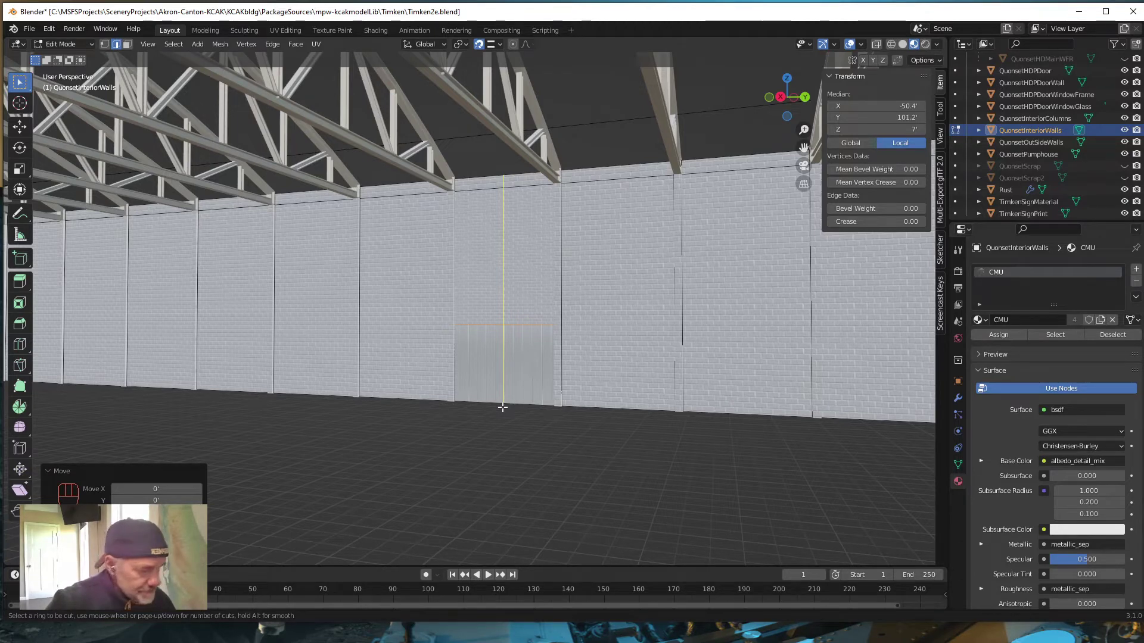
pyautogui.click(502, 407)
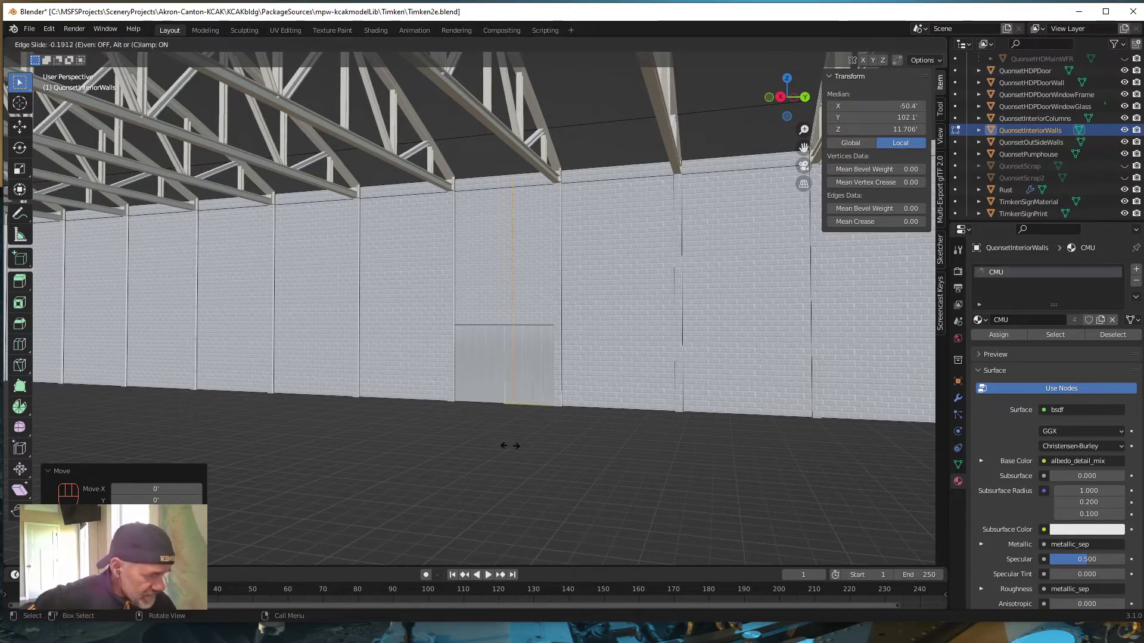
pyautogui.press('Escape')
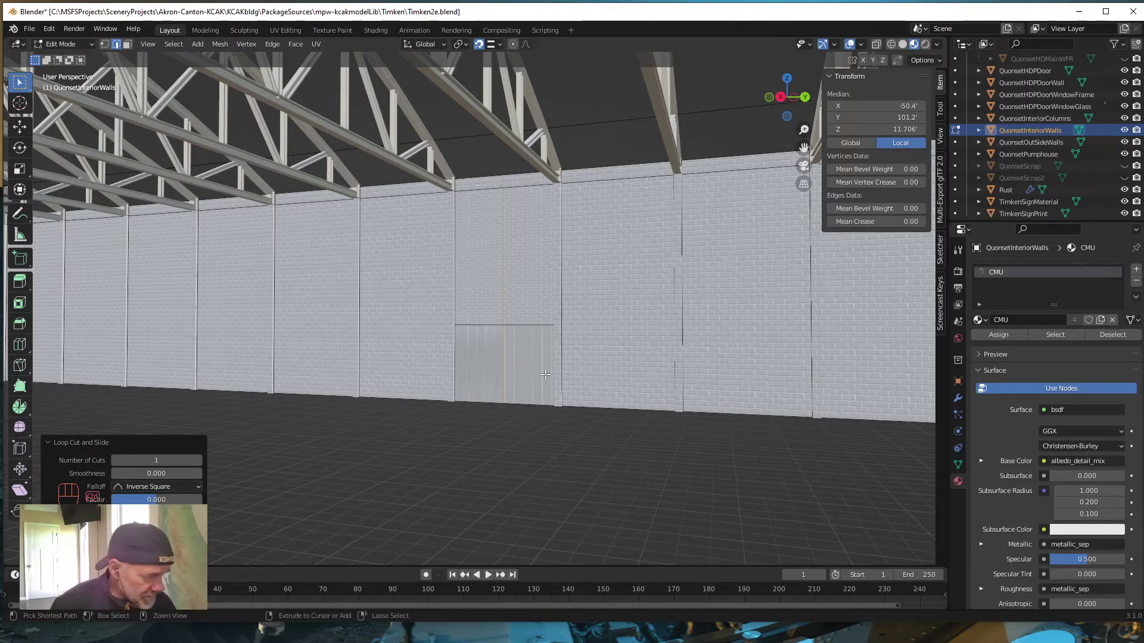
# Add a second vertical loop cut on the panel's centre line, offset it 3 feet along Y, and switch to face selection.
pyautogui.hotkey('ctrl', 'r')
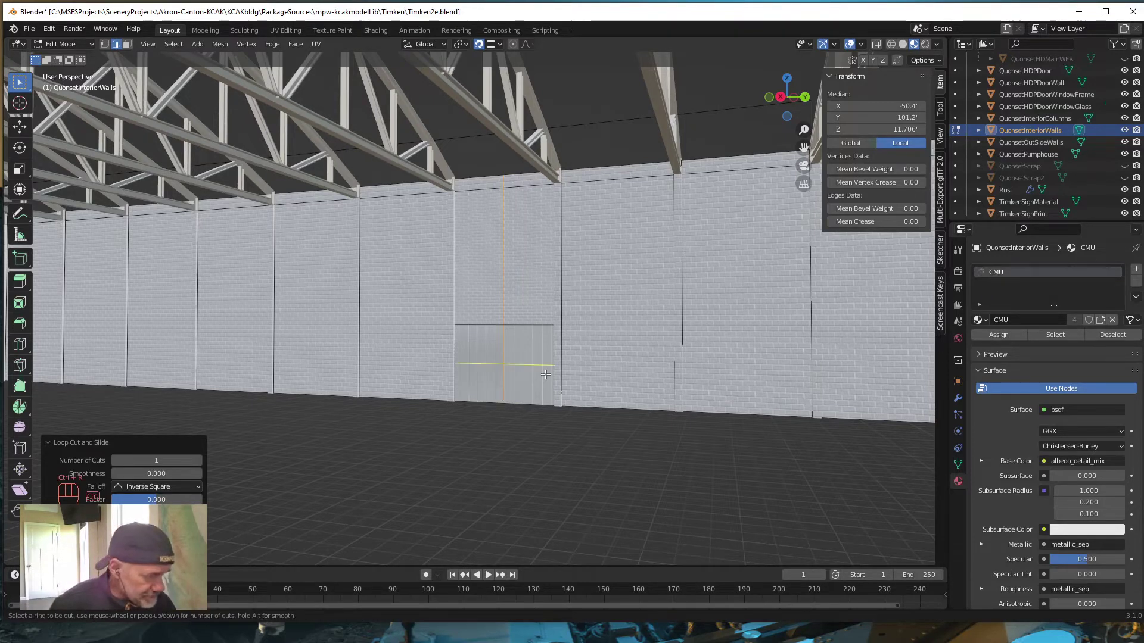
pyautogui.click(528, 408)
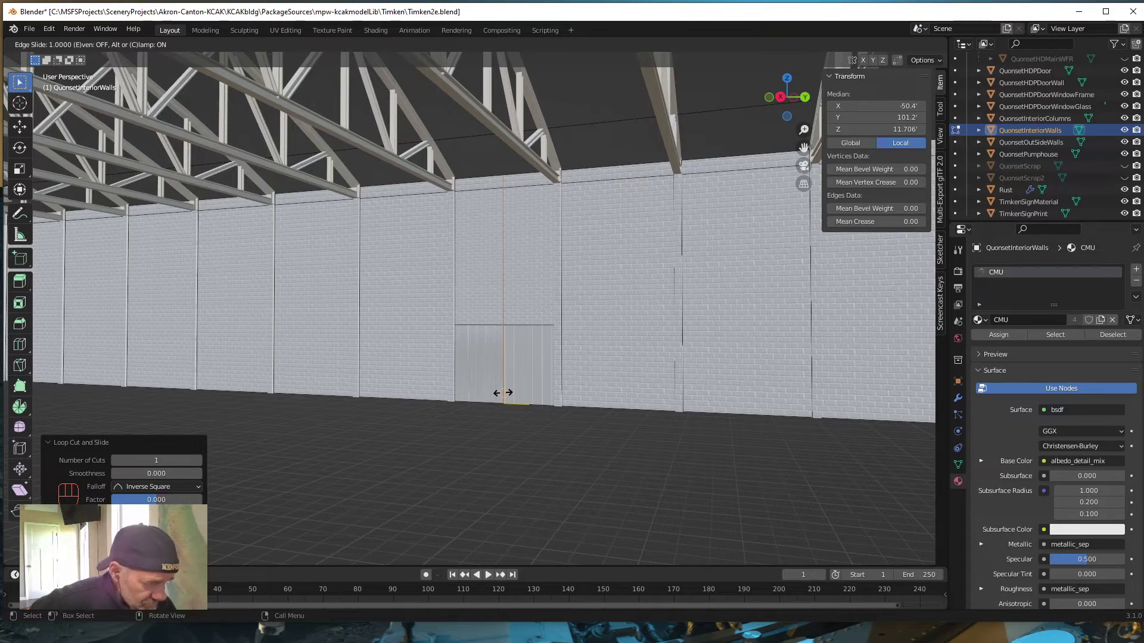
pyautogui.click(504, 394)
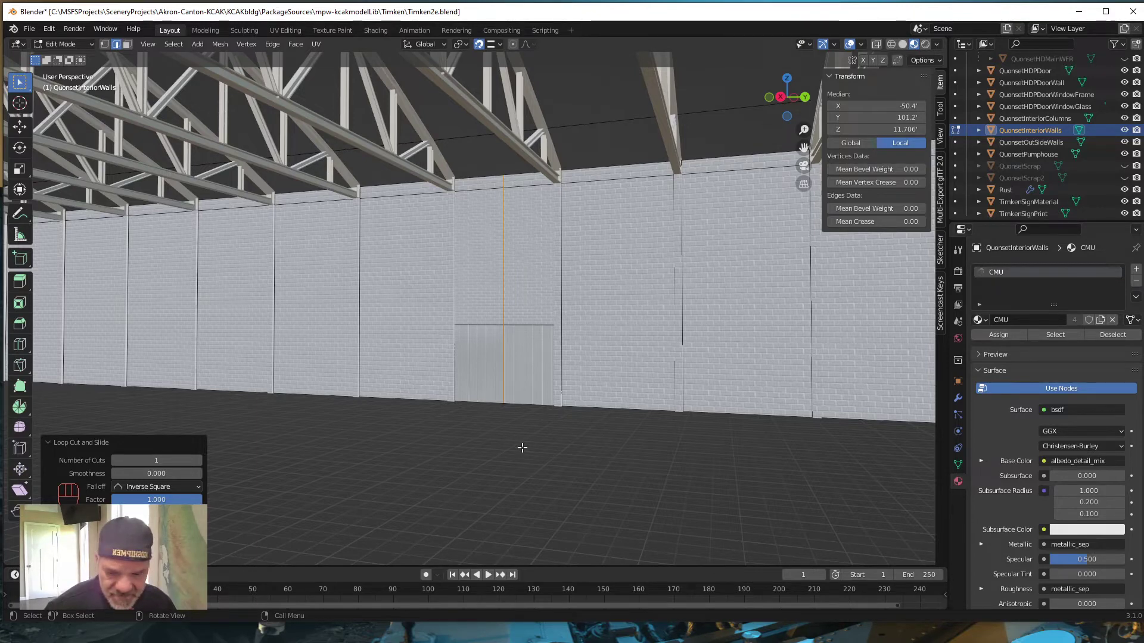
pyautogui.press('g')
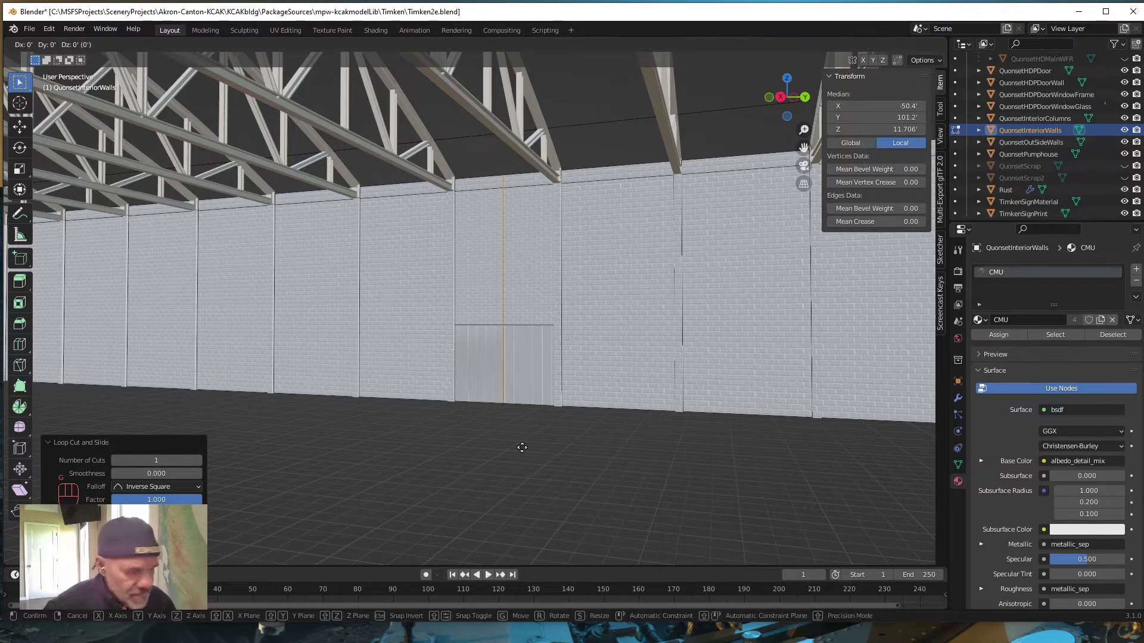
pyautogui.press('y')
pyautogui.press('KP_3')
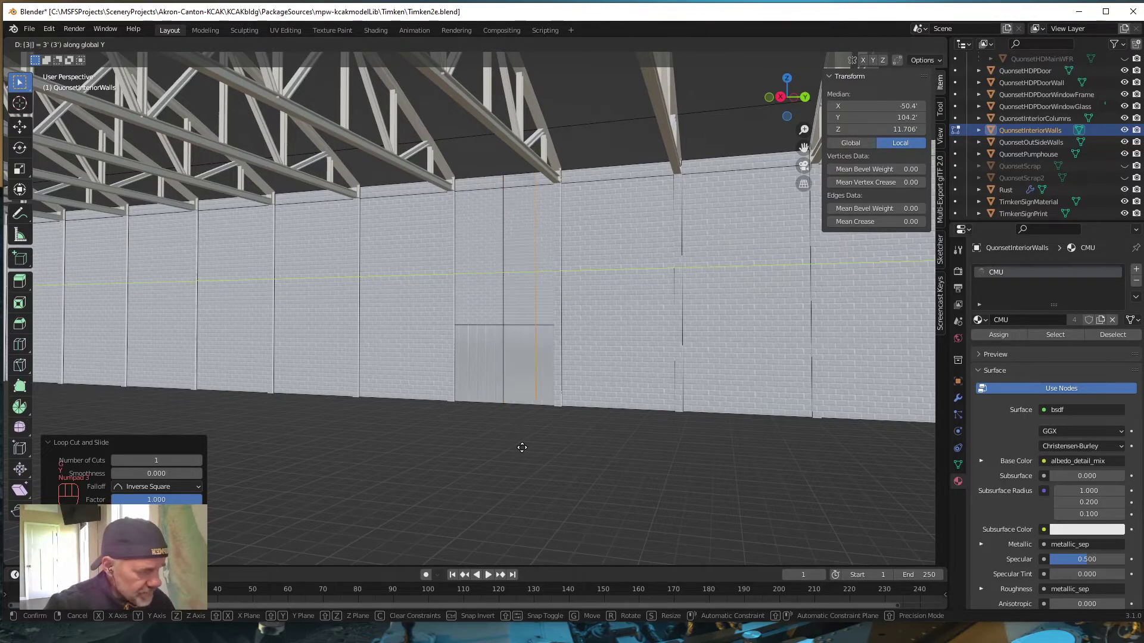
pyautogui.press('KP_Enter')
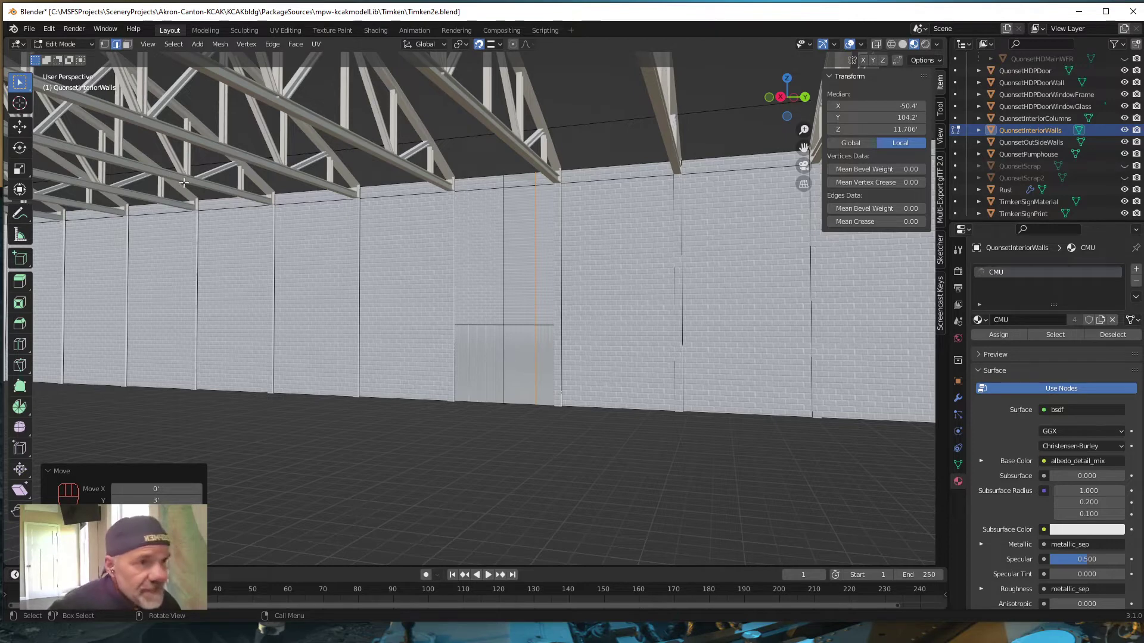
pyautogui.click(127, 44)
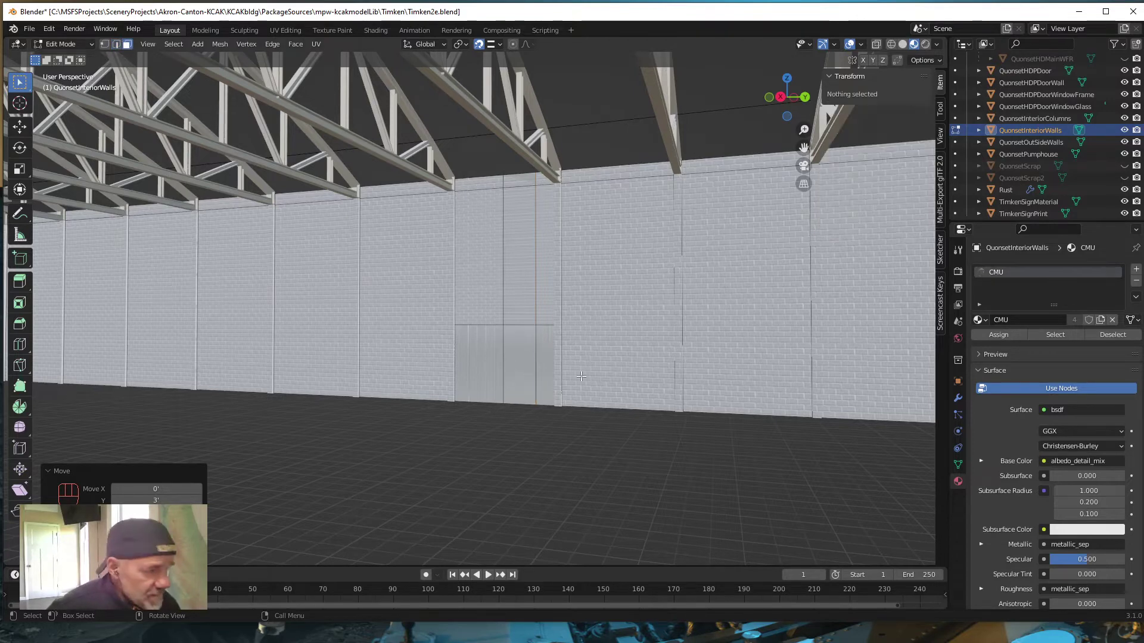
pyautogui.click(516, 370)
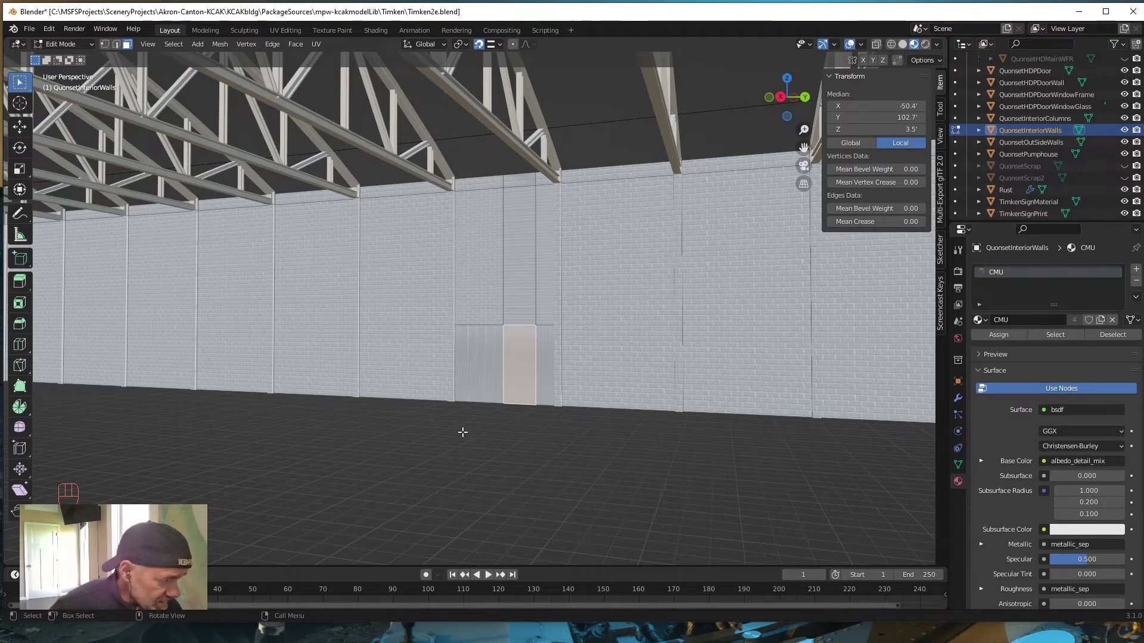
pyautogui.moveTo(463, 431); pyautogui.dragTo(723, 429, button='middle')
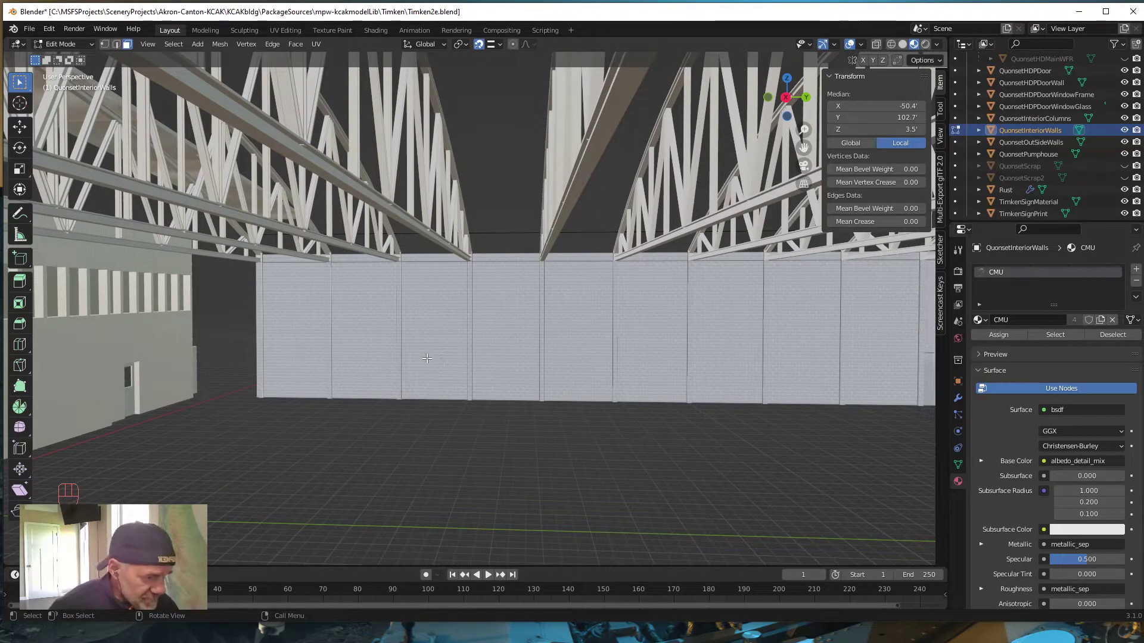
pyautogui.hotkey('ctrl', 'r')
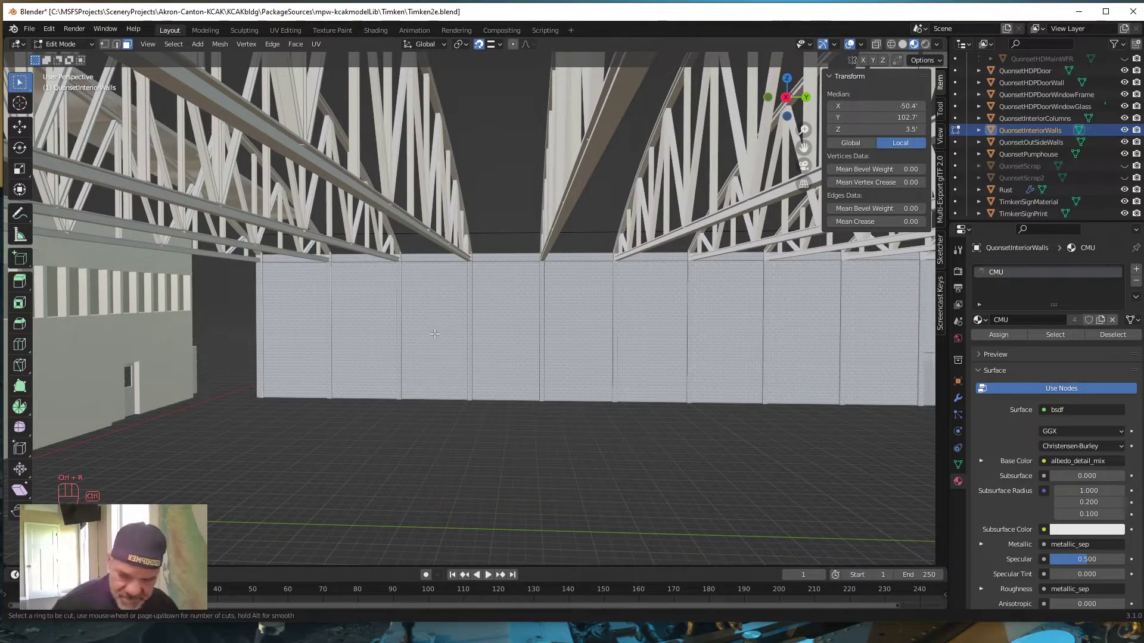
pyautogui.press('Escape')
pyautogui.press('Escape')
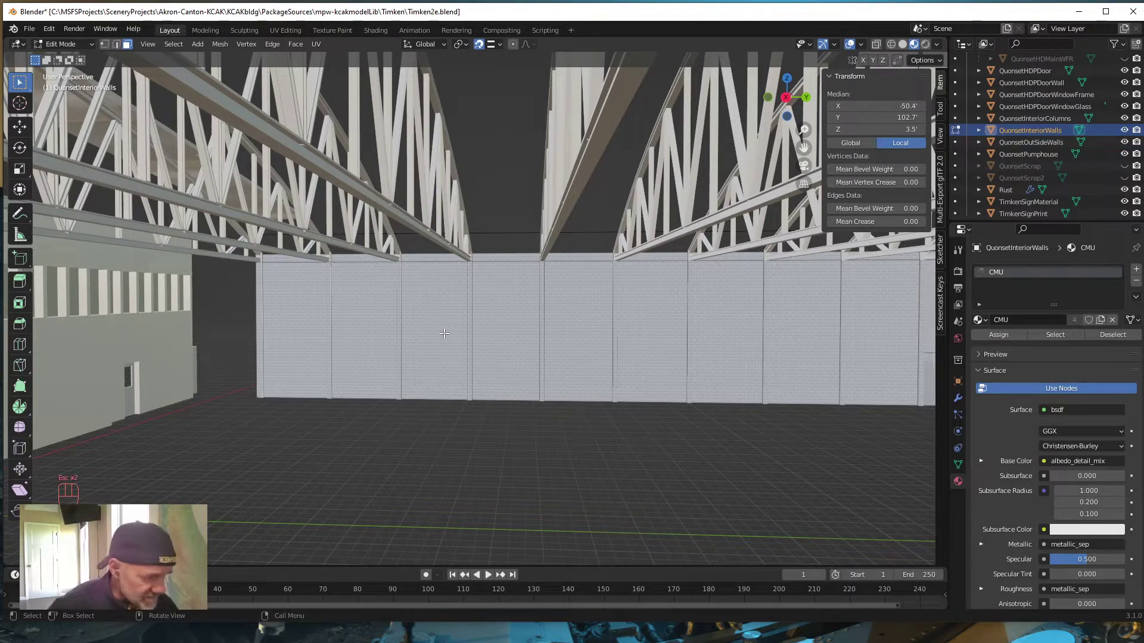
# Loop-cut a horizontal edge at the base of the third wall panel from the hangar's far end and raise it 7 feet along Z.
pyautogui.hotkey('ctrl', 'r')
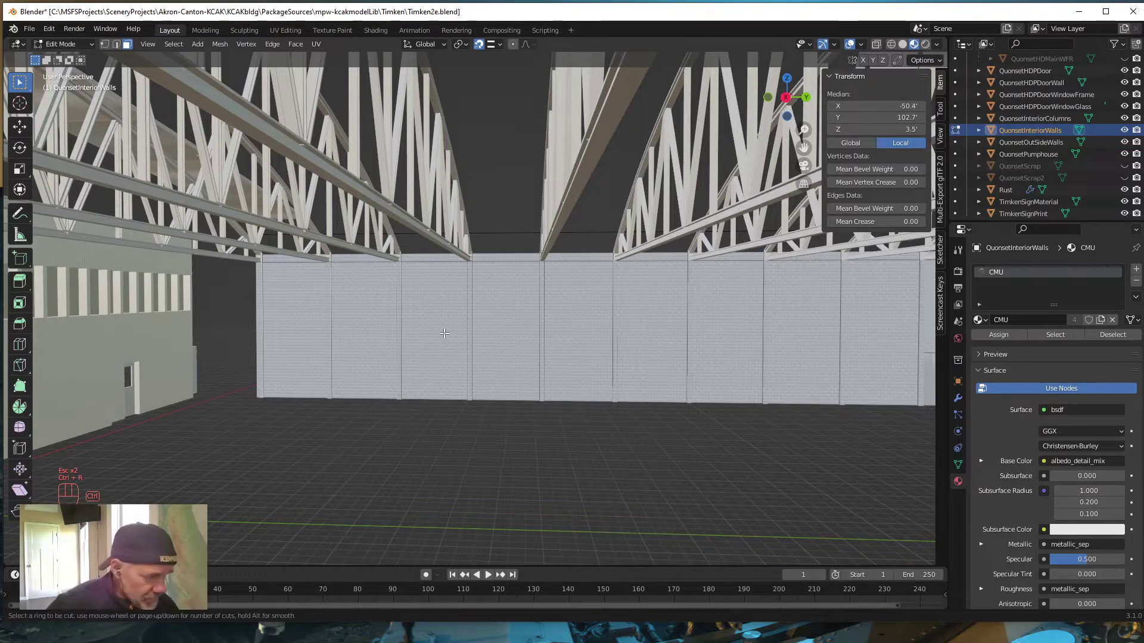
pyautogui.click(409, 330)
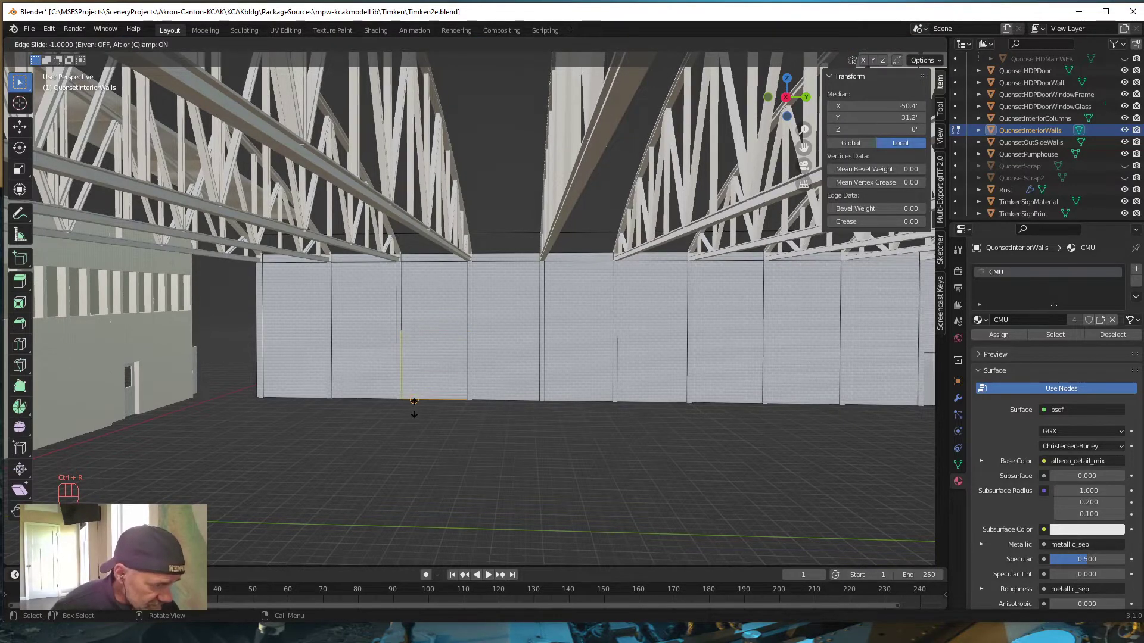
pyautogui.click(414, 409)
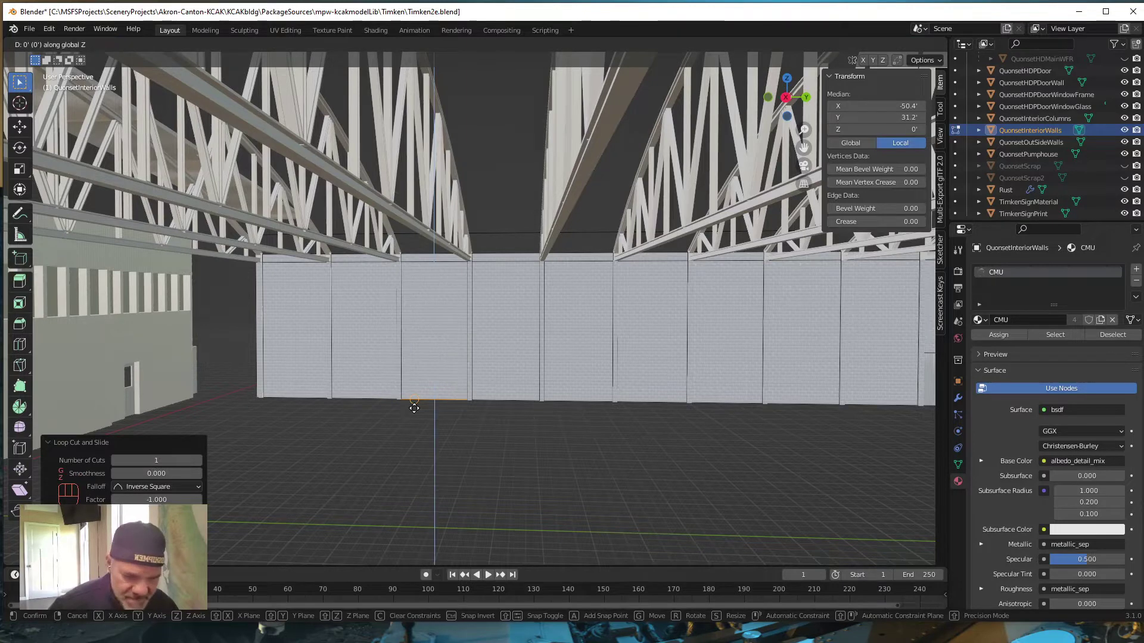
pyautogui.press('g')
pyautogui.press('z')
pyautogui.press('KP_7')
pyautogui.press('KP_Enter')
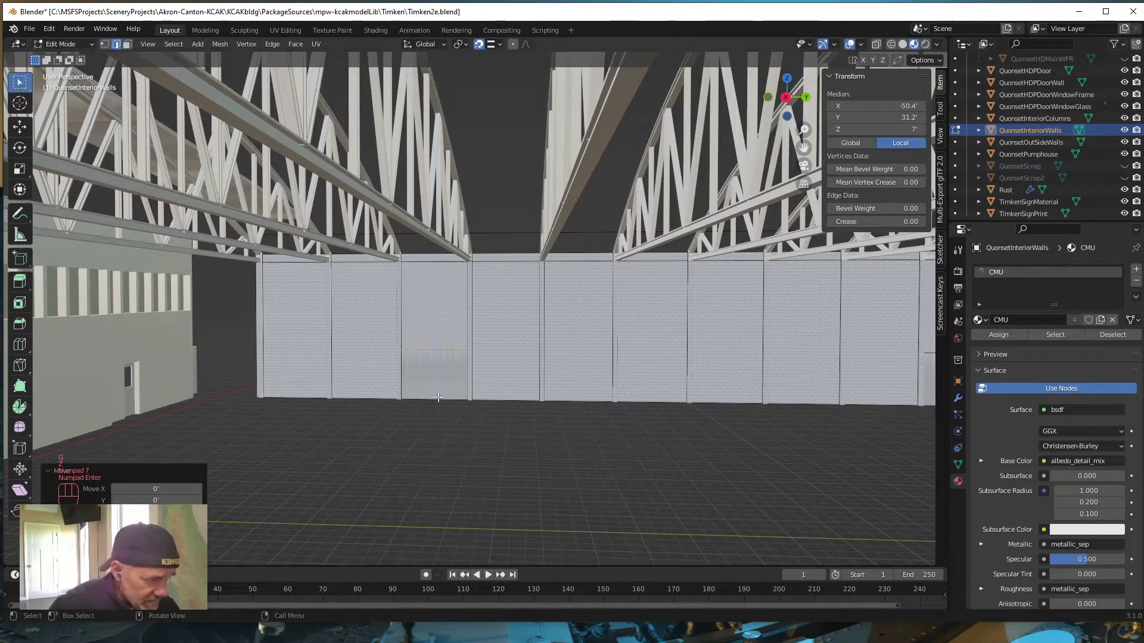
# Add a centred vertical loop cut across the third panel from the hangar's far end.
pyautogui.hotkey('ctrl', 'r')
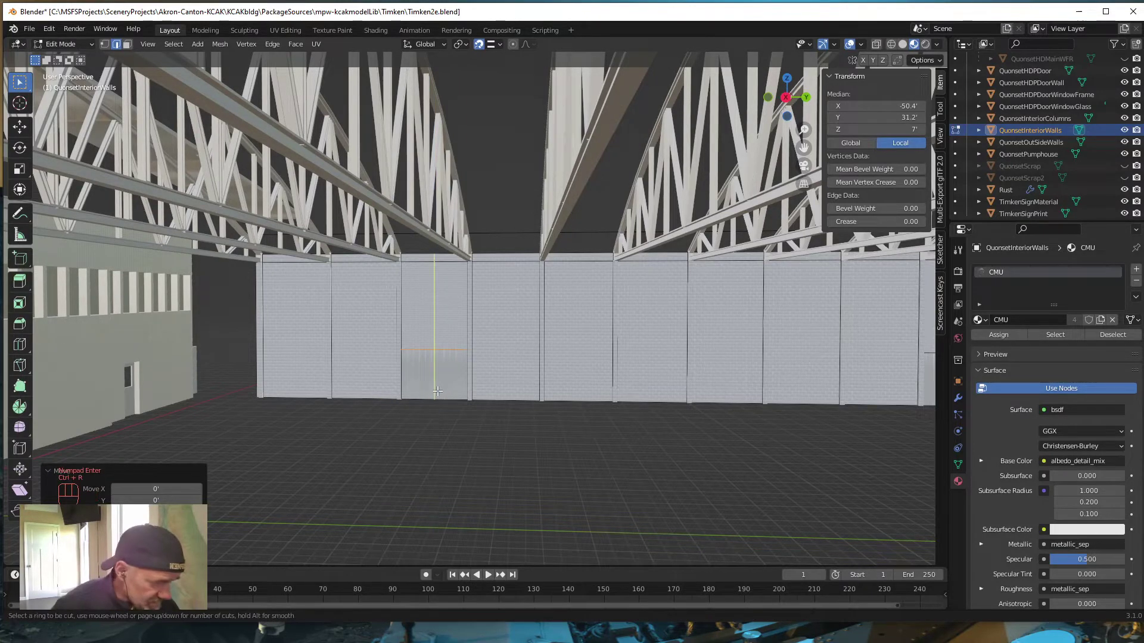
pyautogui.click(437, 391)
pyautogui.press('Escape')
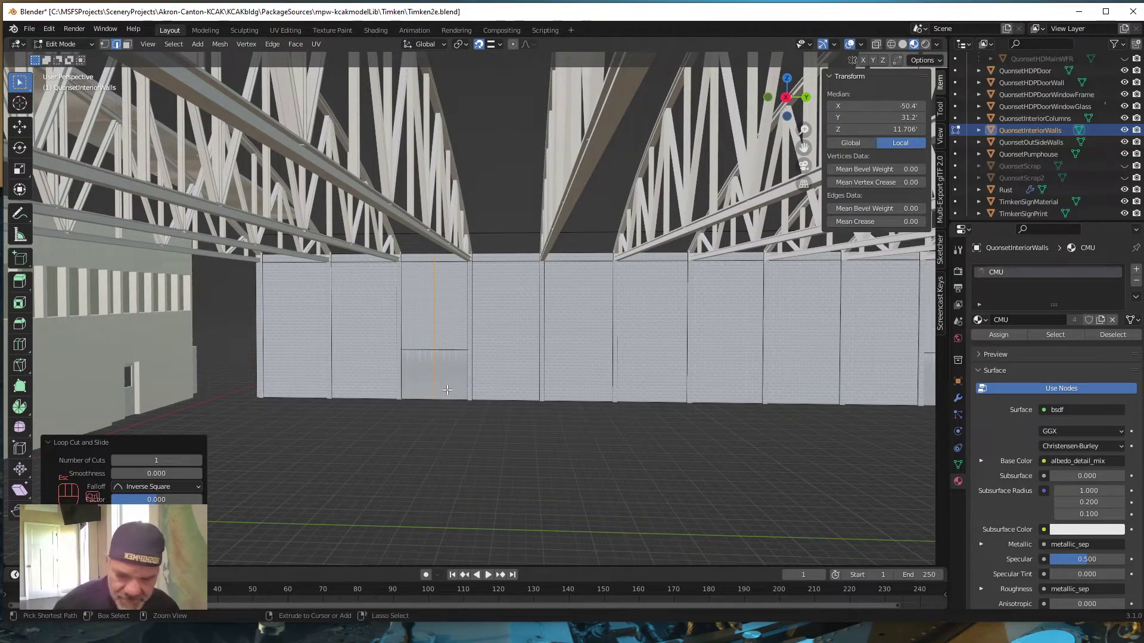
# Add another vertical loop cut, slide it onto the third panel's centre line, and offset it 3 feet along Y.
pyautogui.hotkey('ctrl', 'r')
pyautogui.click(450, 395)
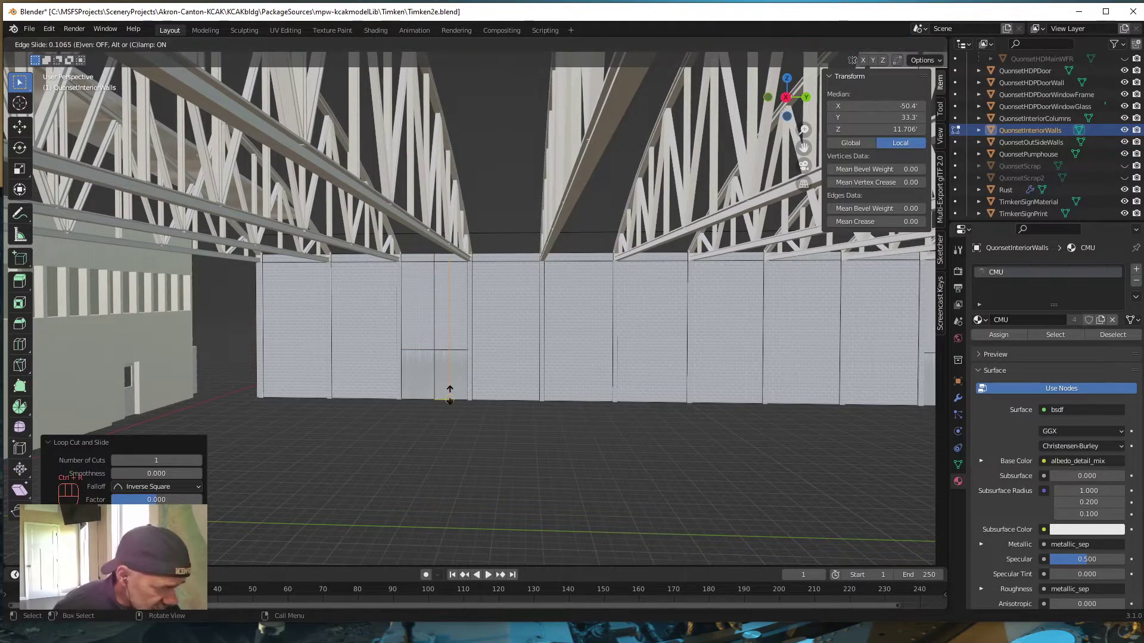
pyautogui.click(427, 395)
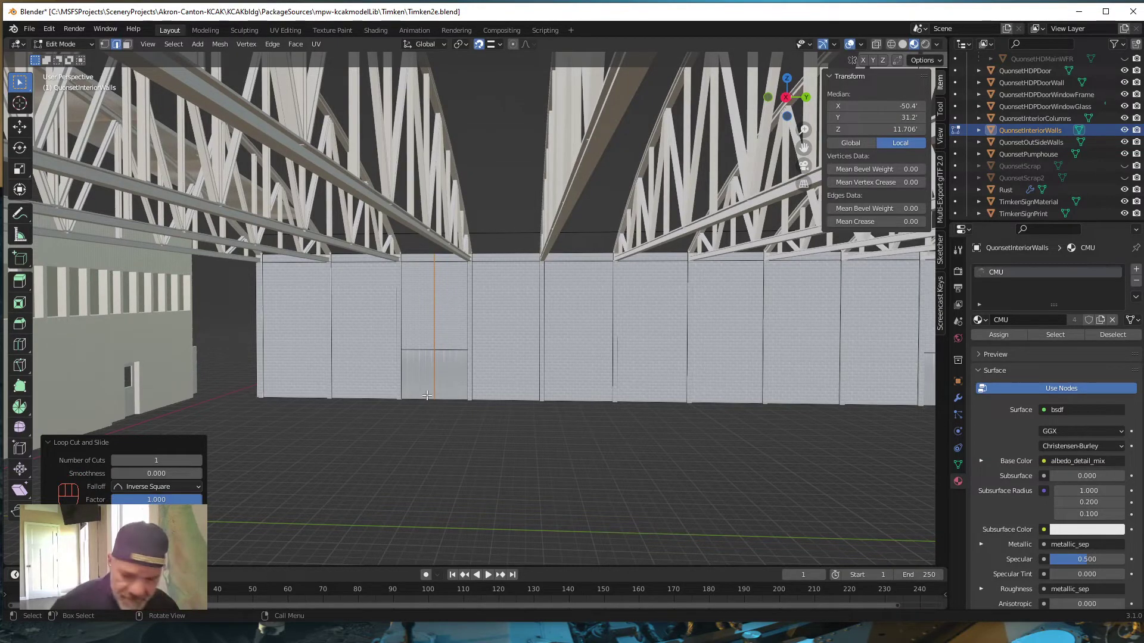
pyautogui.press('g')
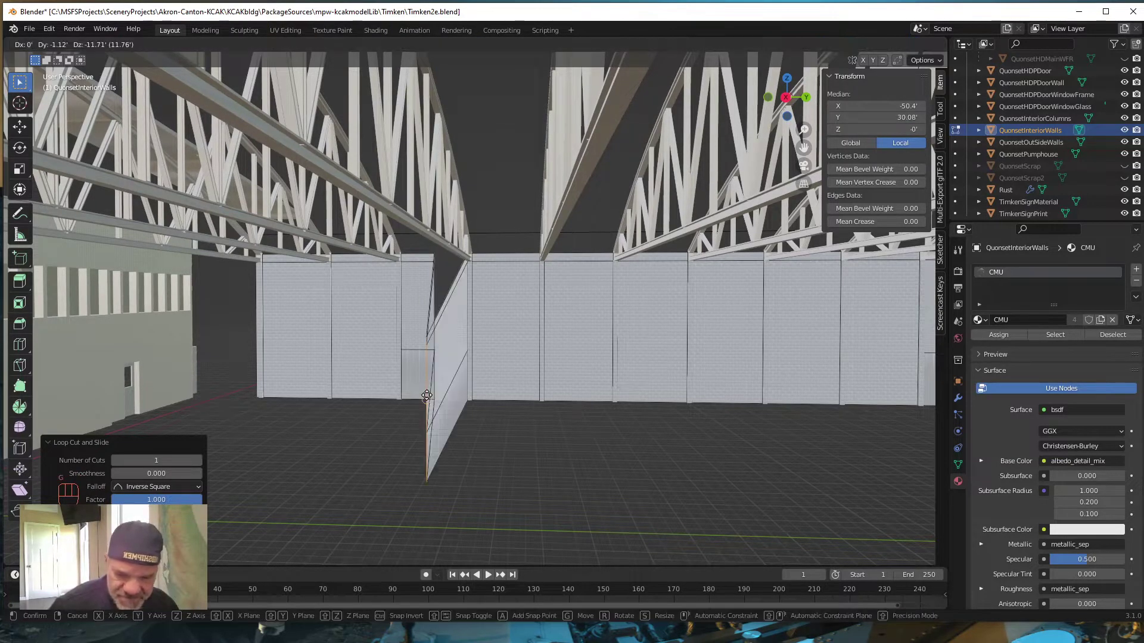
pyautogui.press('y')
pyautogui.press('KP_3')
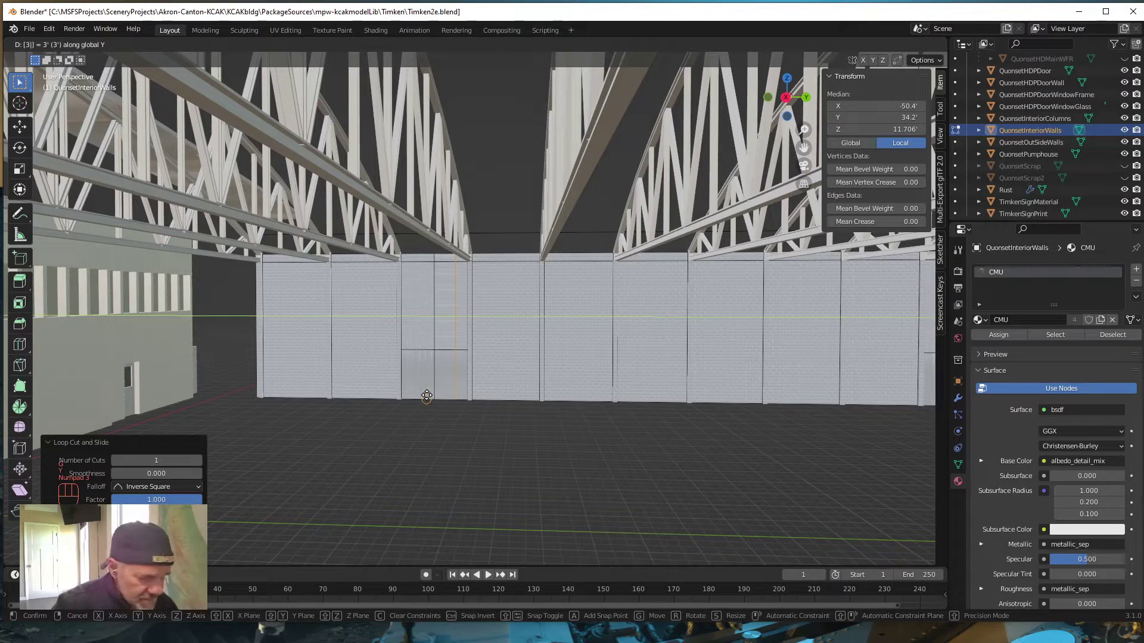
pyautogui.press('KP_Enter')
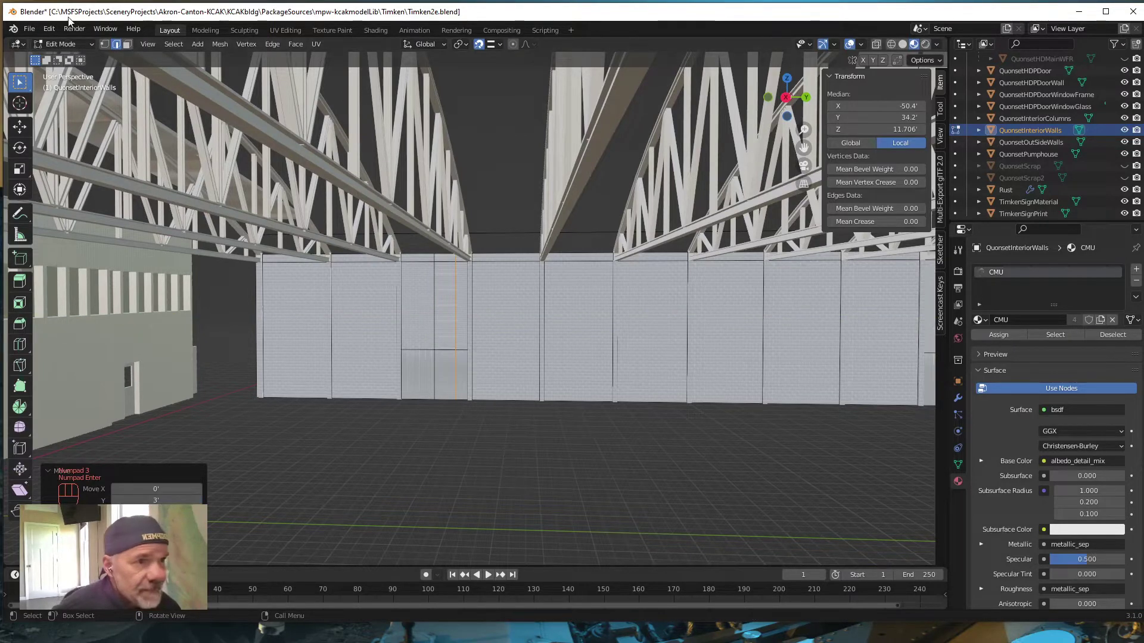
# Select the 3-by-7-foot door faces in both cut wall panels and separate them from QuonsetInteriorWalls into their own object.
pyautogui.click(128, 45)
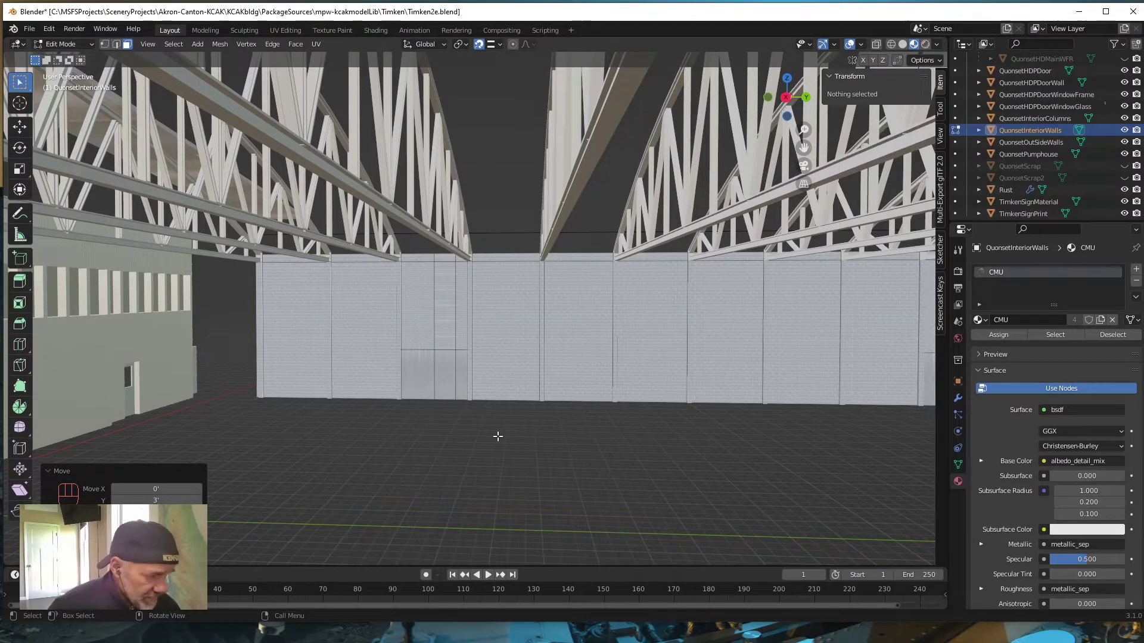
pyautogui.click(446, 380)
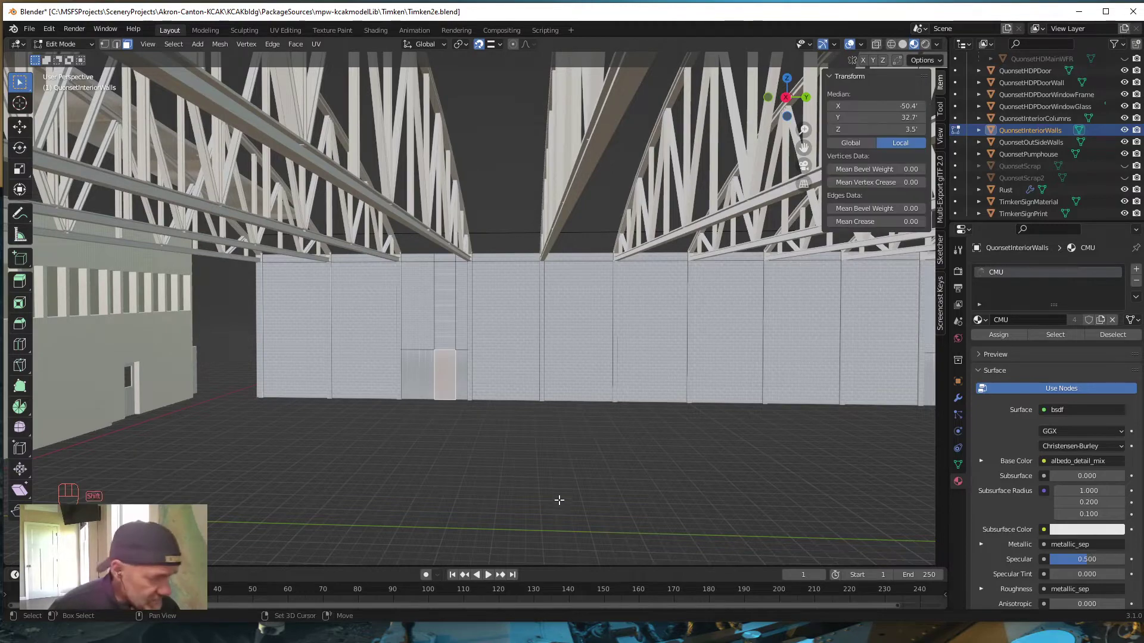
pyautogui.keyDown('shift'); pyautogui.moveTo(582, 479); pyautogui.dragTo(298, 409, button='middle'); pyautogui.keyUp('shift')
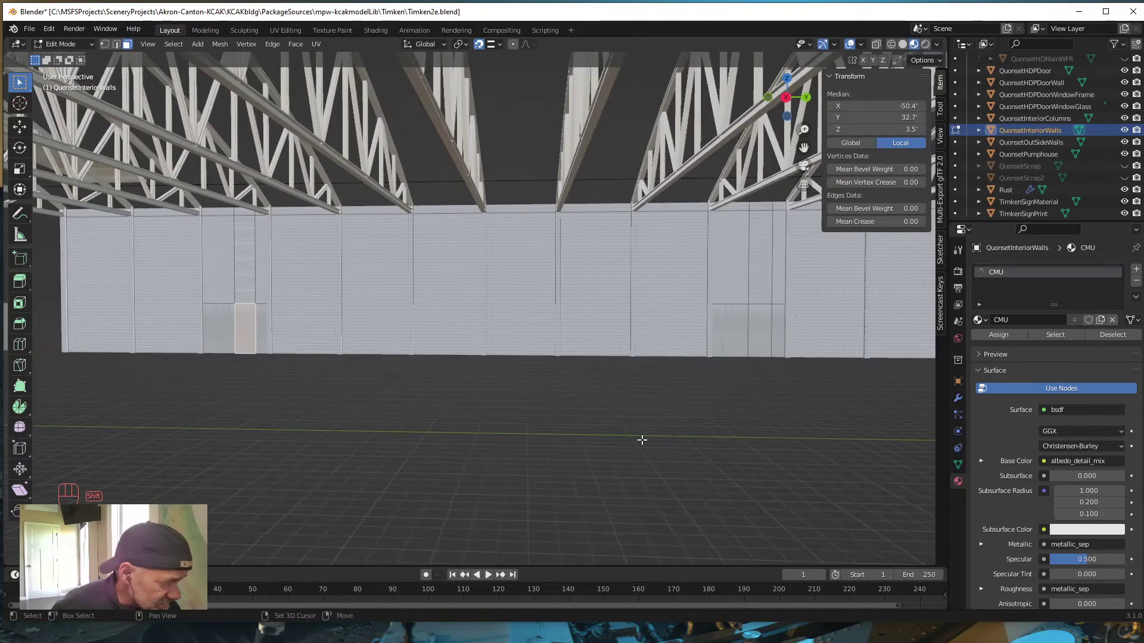
pyautogui.keyDown('shift'); pyautogui.click(759, 332); pyautogui.keyUp('shift')
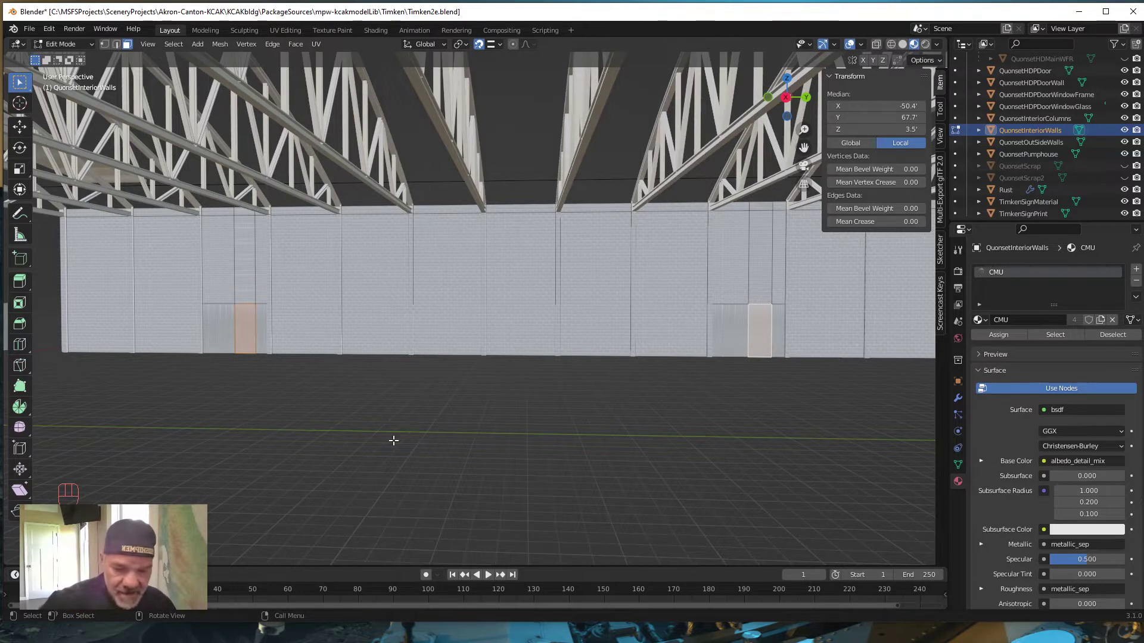
pyautogui.press('p')
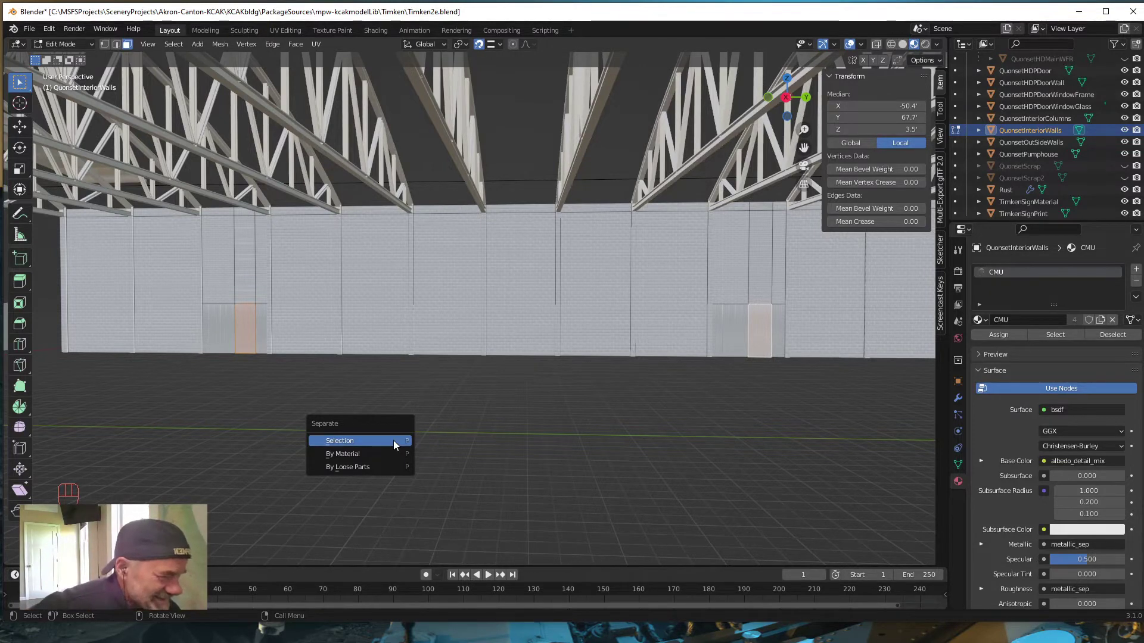
pyautogui.click(393, 441)
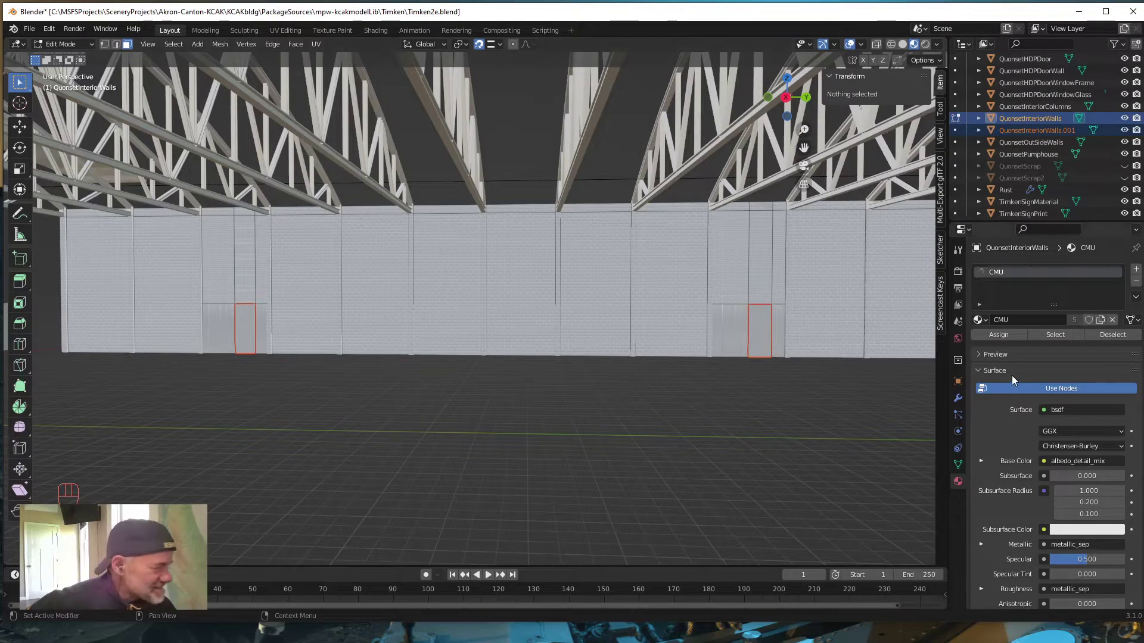
# Rename the separated door object QuonsetInteriorPDoor.
pyautogui.click(1035, 130)
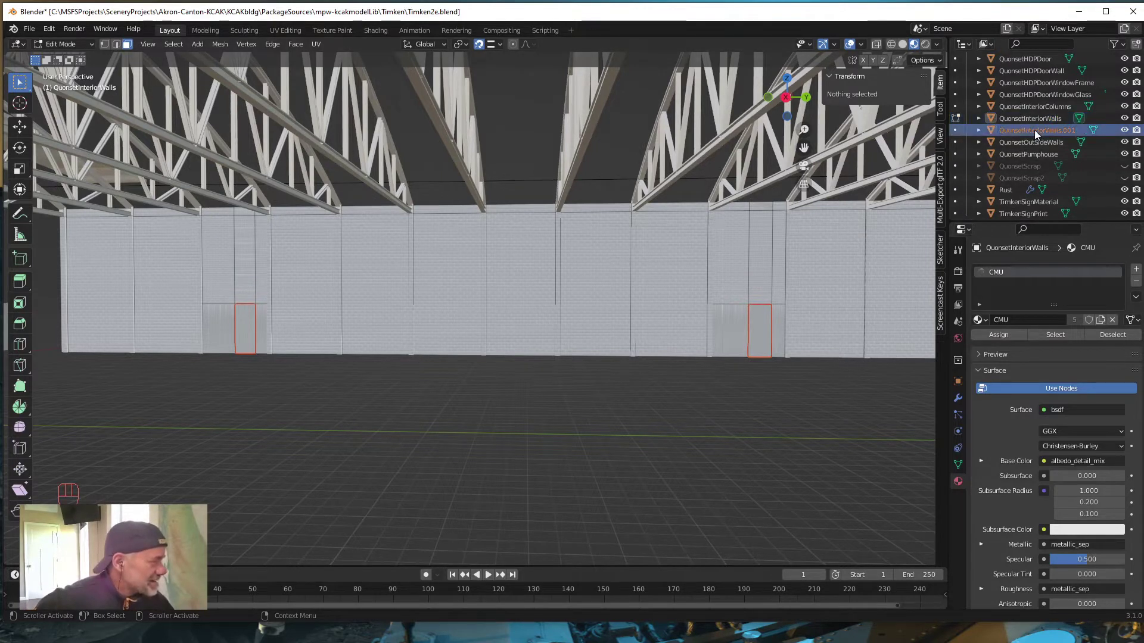
pyautogui.doubleClick(1034, 130)
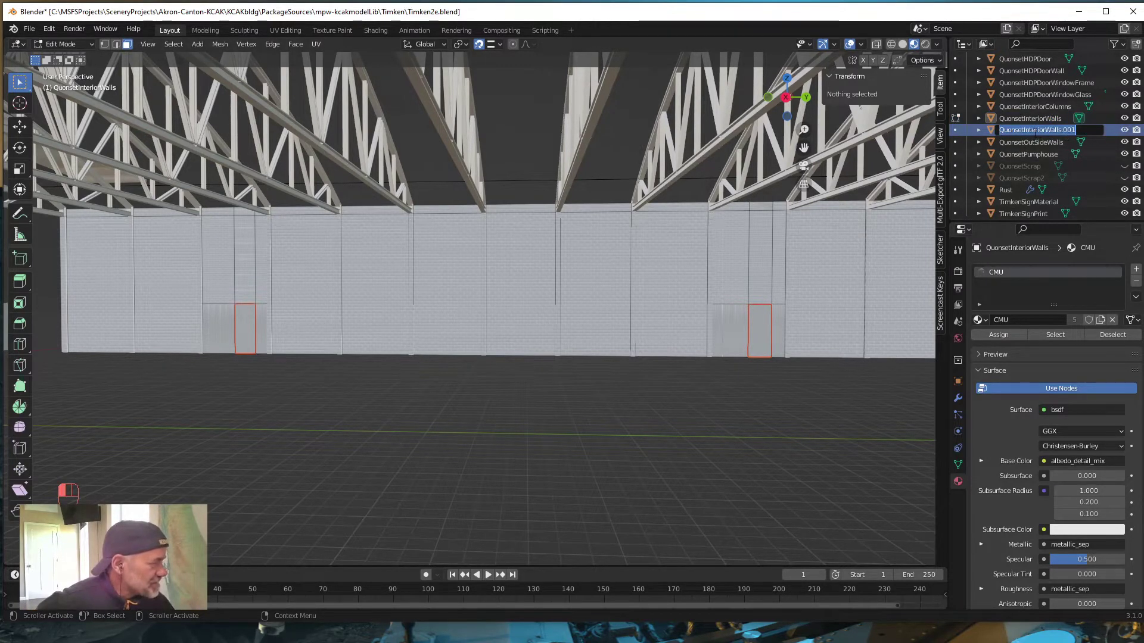
pyautogui.moveTo(1044, 130); pyautogui.dragTo(1092, 125)
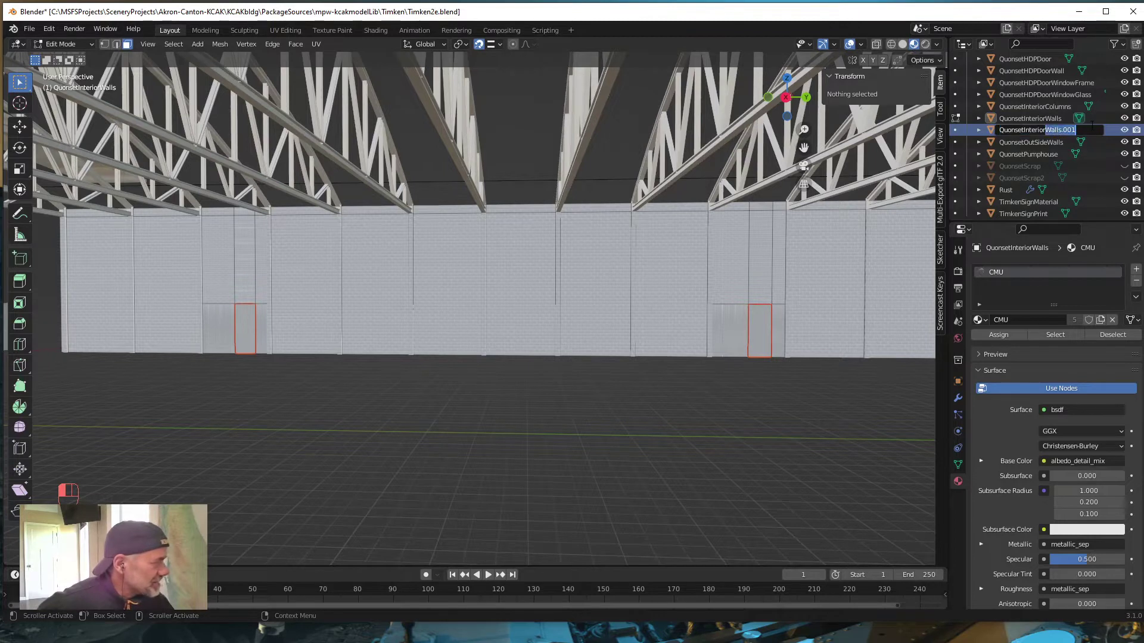
pyautogui.write('D')
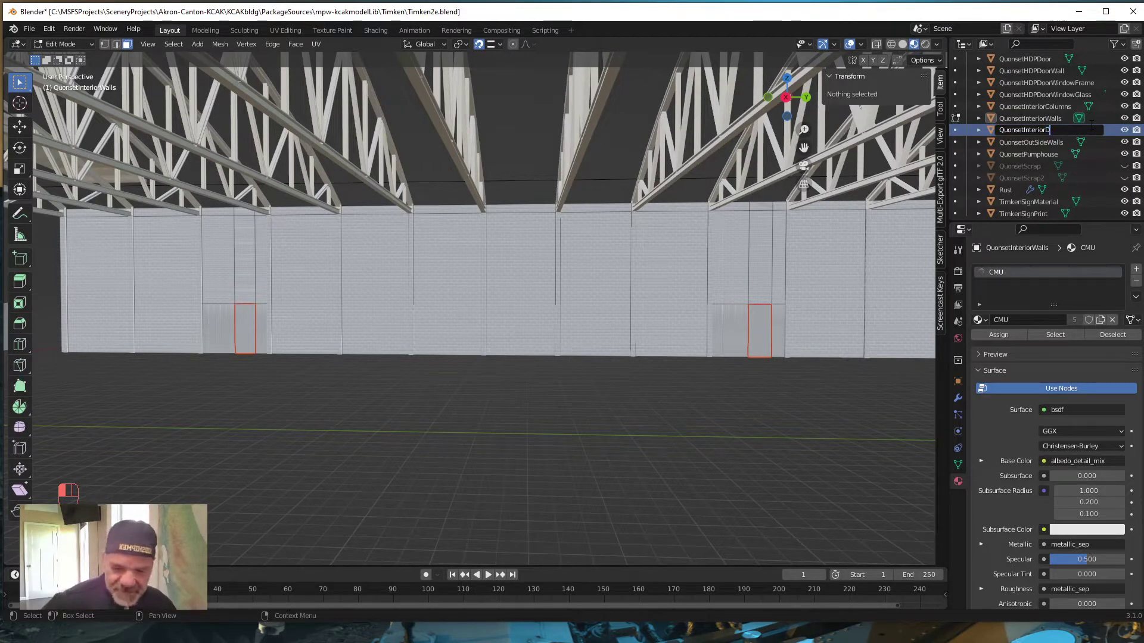
pyautogui.press('BackSpace')
pyautogui.write('PDoor')
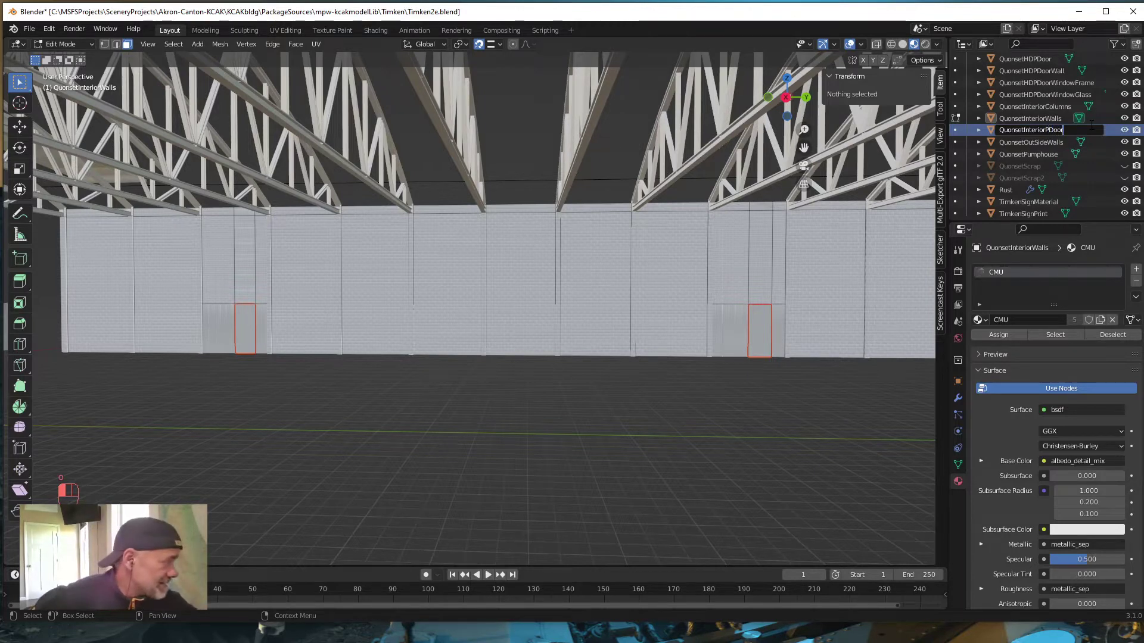
pyautogui.press('Return')
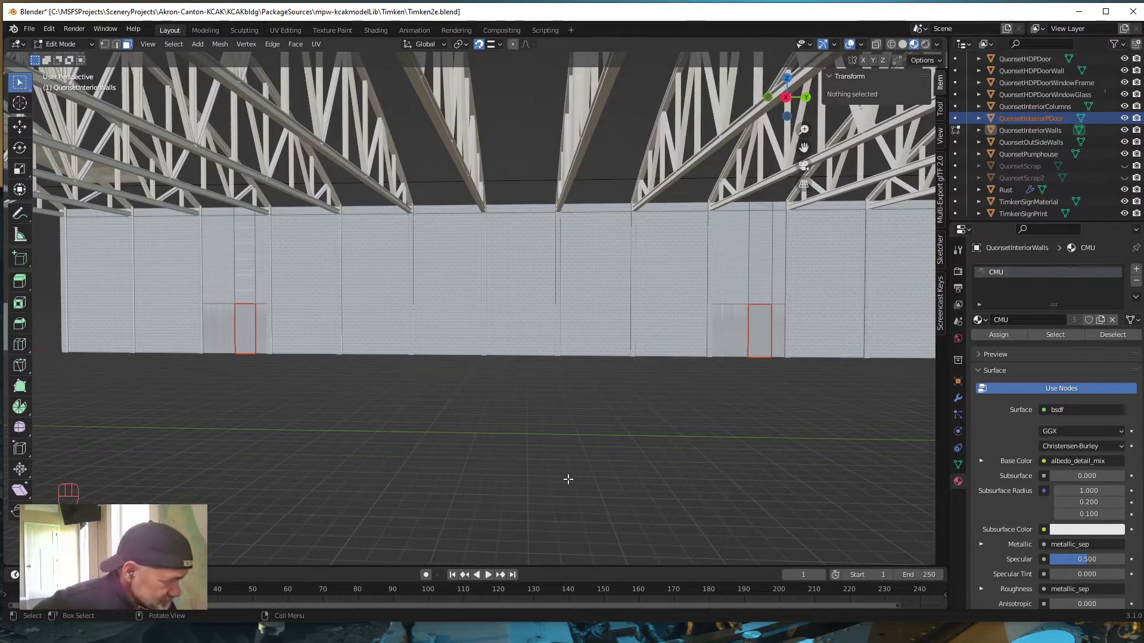
# Examine the positions of the two separated doors along the wall from inside and outside the hangar.
pyautogui.moveTo(555, 470); pyautogui.dragTo(518, 465, button='middle')
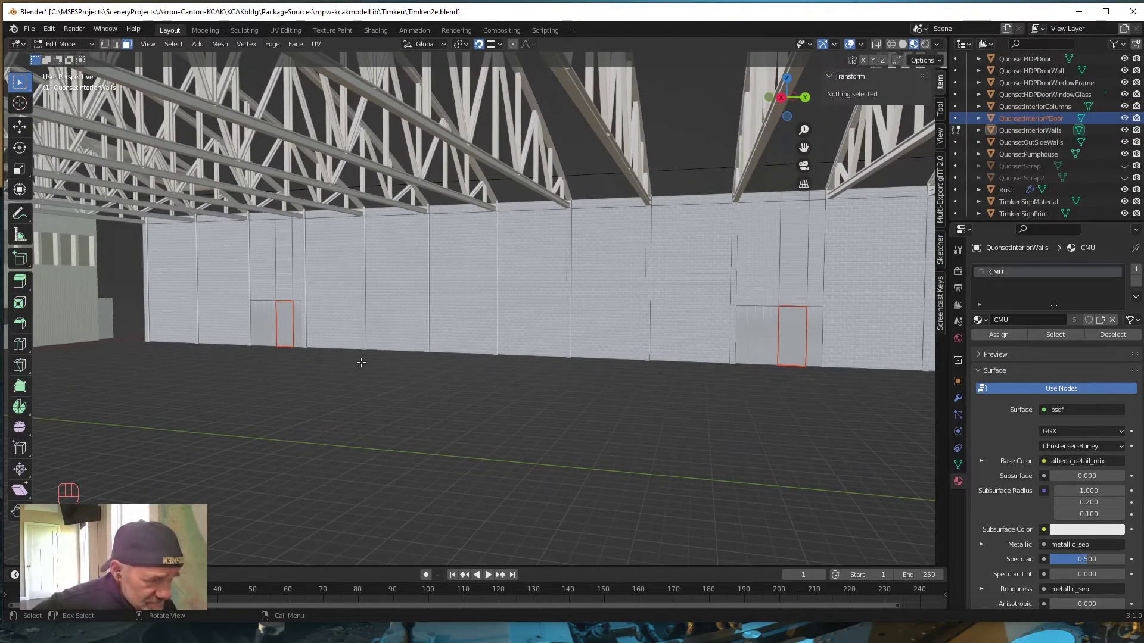
pyautogui.moveTo(320, 395); pyautogui.dragTo(320, 434, button='middle')
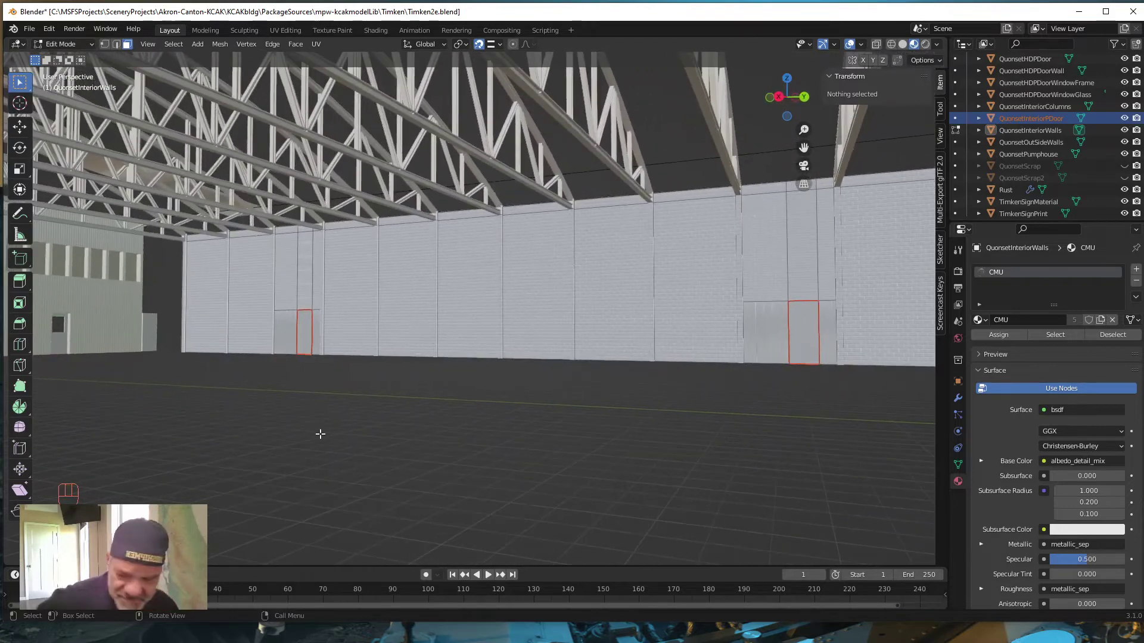
pyautogui.moveTo(526, 477); pyautogui.dragTo(459, 450, button='middle')
pyautogui.moveTo(280, 422); pyautogui.dragTo(240, 346, button='middle')
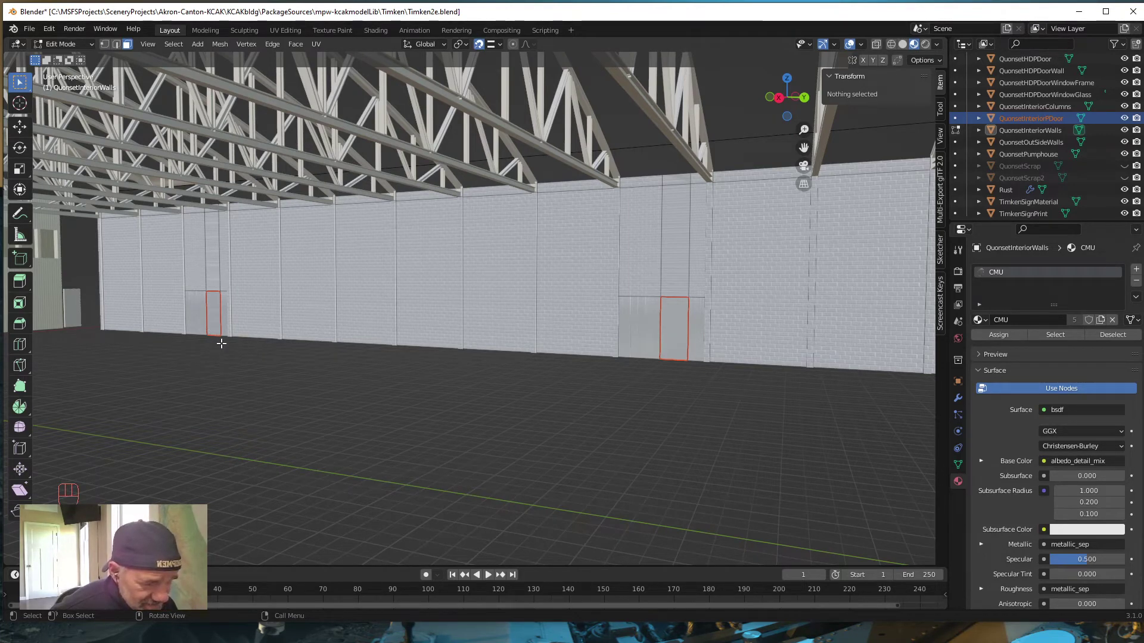
pyautogui.moveTo(263, 357); pyautogui.dragTo(249, 317, button='middle')
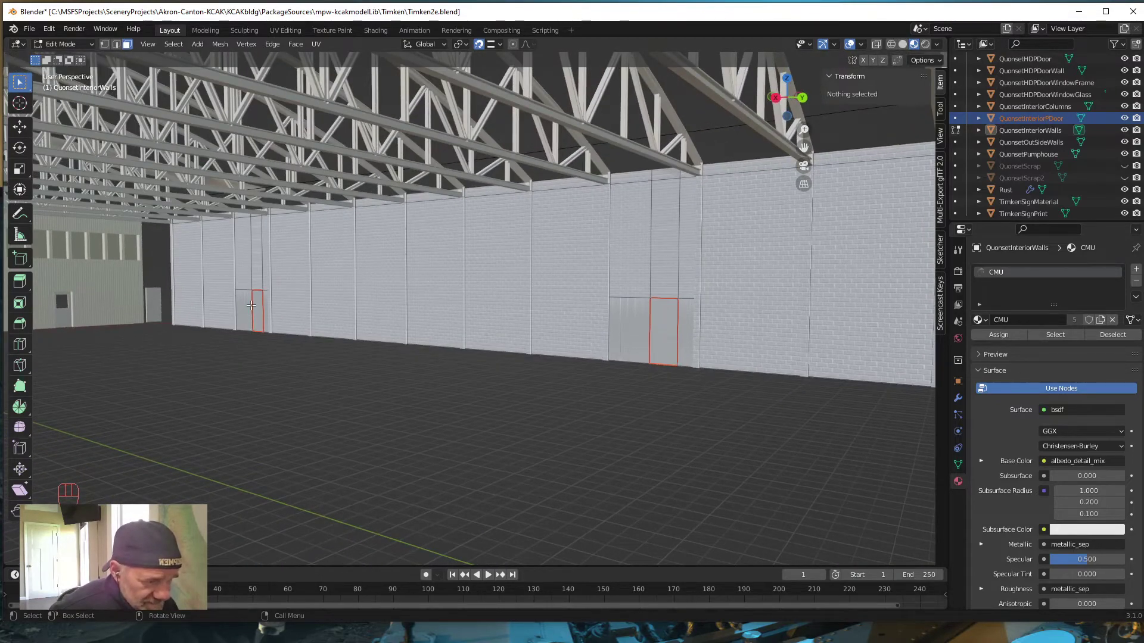
pyautogui.scroll(-3, 569, 410)
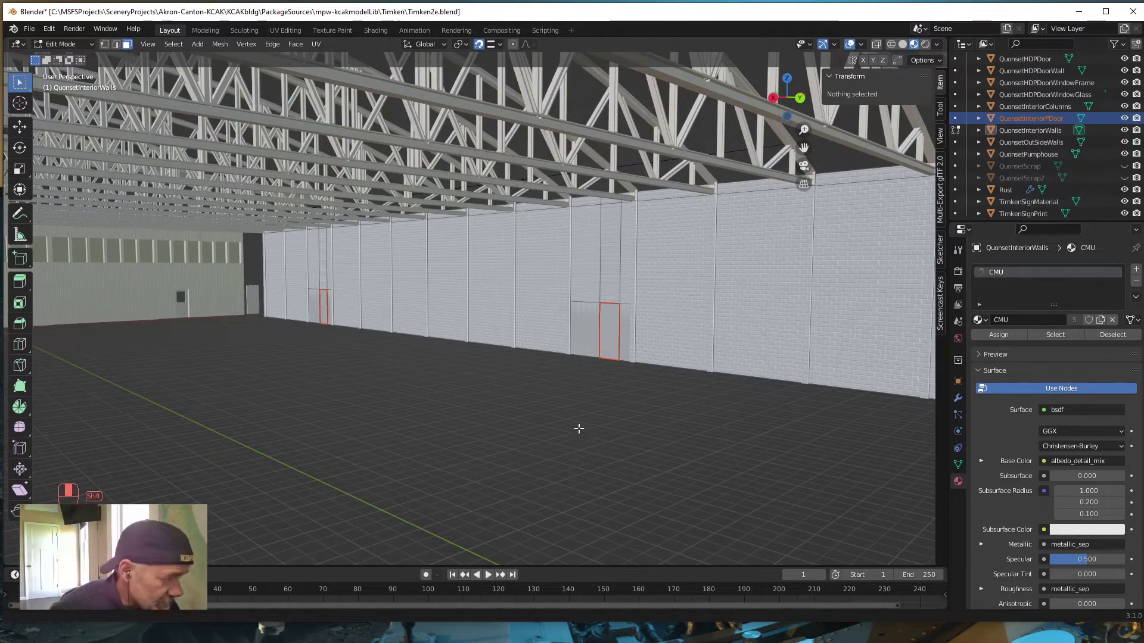
pyautogui.keyDown('shift'); pyautogui.moveTo(579, 429); pyautogui.dragTo(481, 444, button='middle'); pyautogui.keyUp('shift')
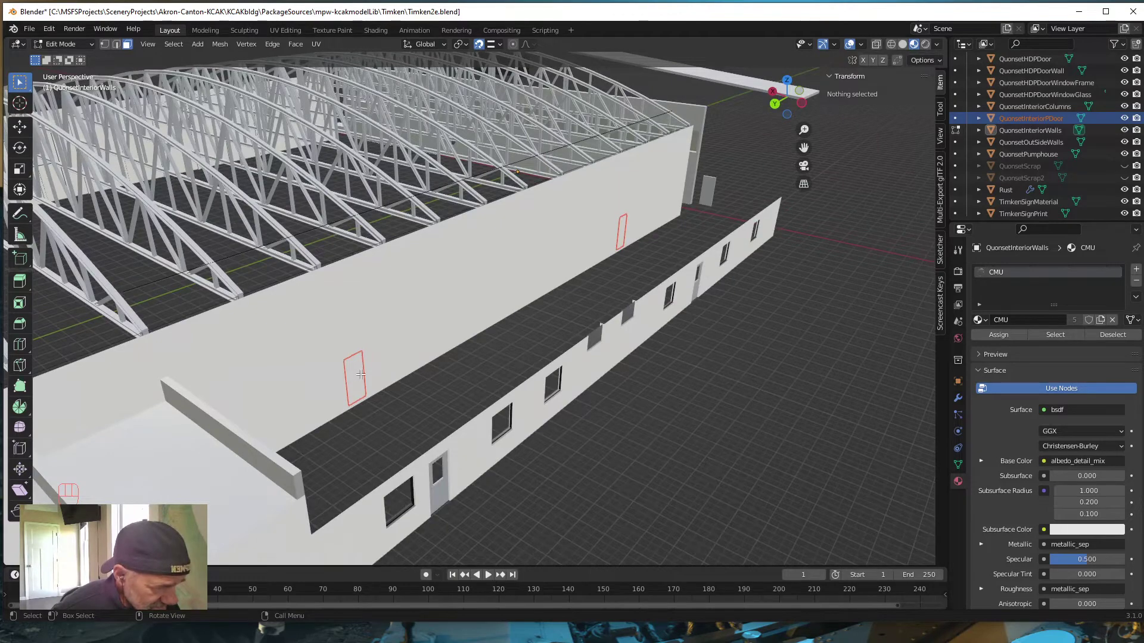
pyautogui.moveTo(360, 374); pyautogui.dragTo(474, 359, button='middle')
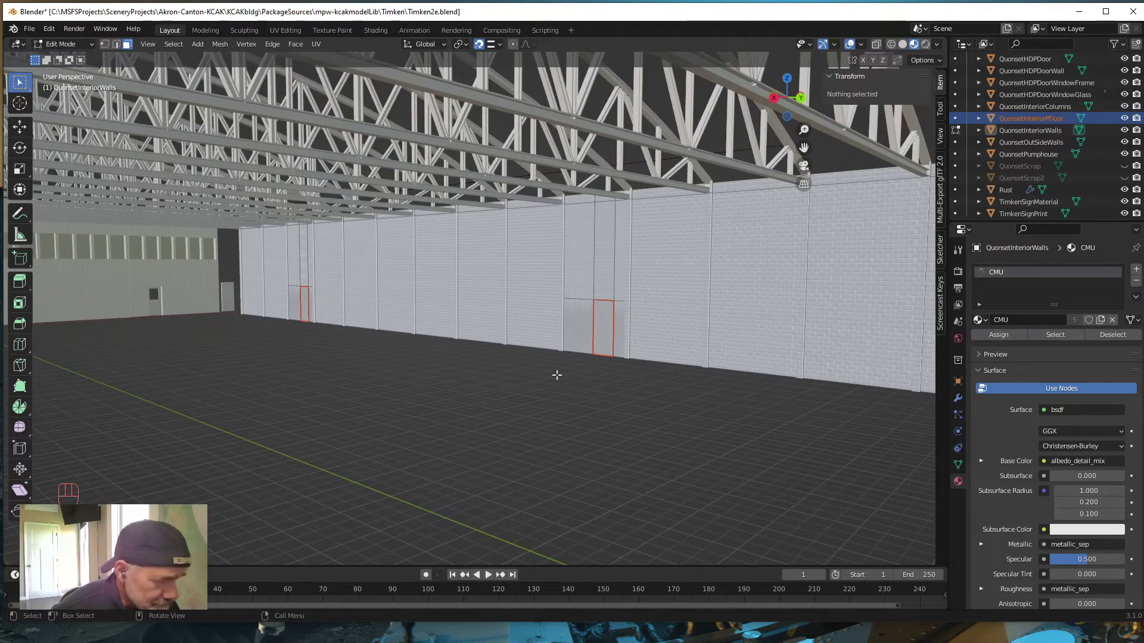
pyautogui.moveTo(488, 367)
pyautogui.mouseDown(button='middle')
pyautogui.moveTo(480, 373)
pyautogui.moveTo(503, 374)
pyautogui.moveTo(445, 373)
pyautogui.moveTo(459, 399)
pyautogui.moveTo(477, 383)
pyautogui.mouseUp(button='middle')
pyautogui.scroll(3, 451, 380)
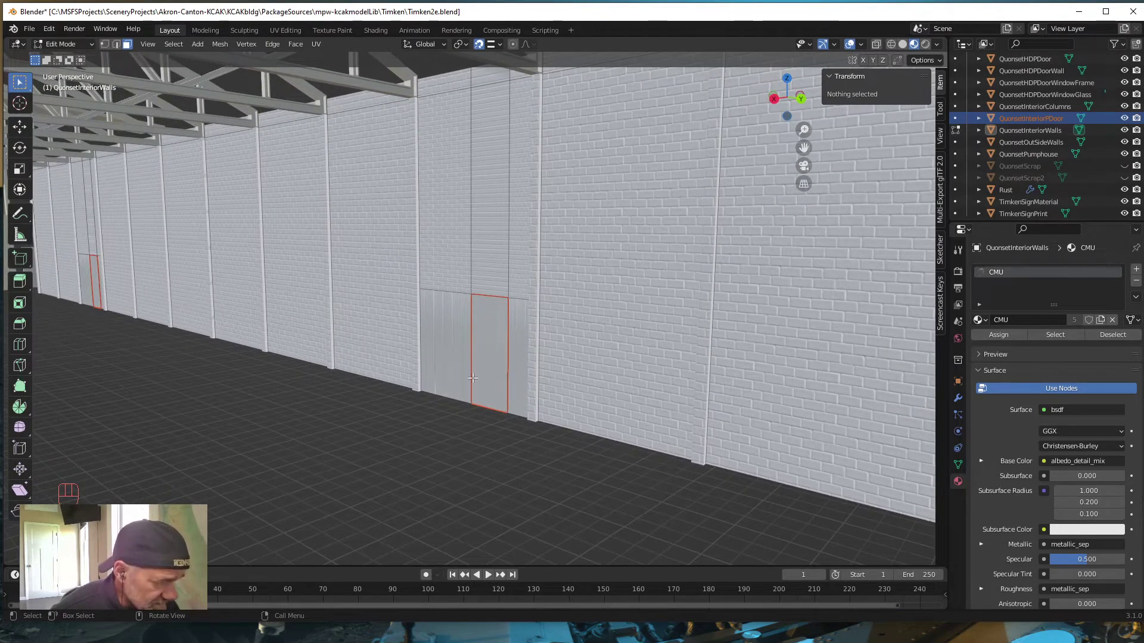
# Add a vertical loop cut to the low panel beside the column on the opposite interior wall and slide it onto the panel's +Y edge.
pyautogui.moveTo(479, 390); pyautogui.dragTo(365, 422, button='middle')
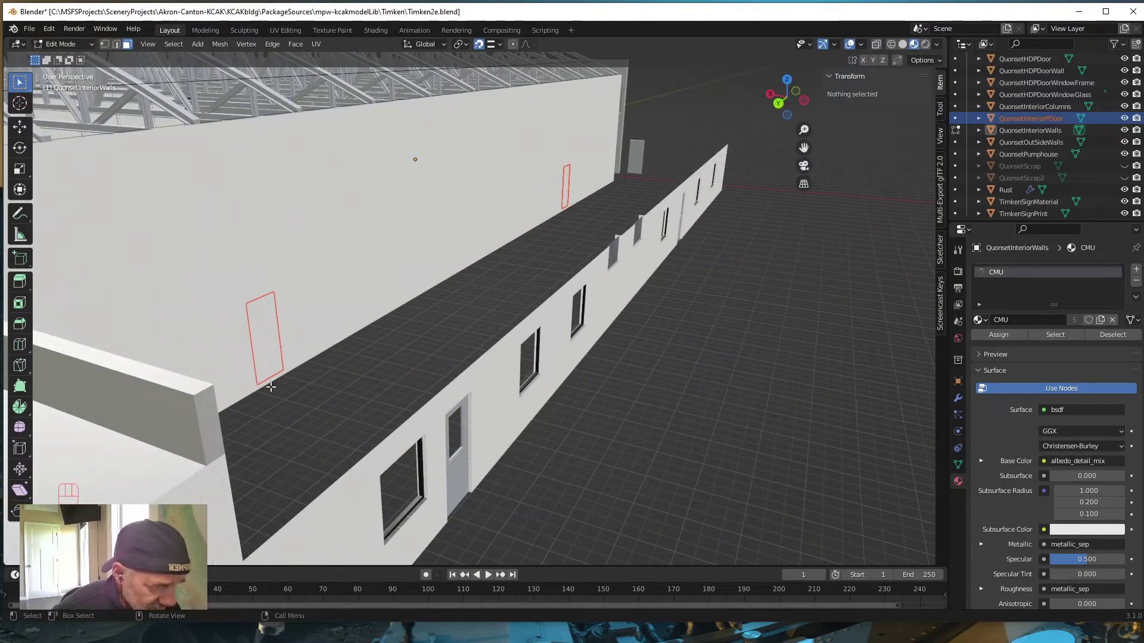
pyautogui.moveTo(271, 387); pyautogui.dragTo(345, 401, button='middle')
pyautogui.scroll(-3, 338, 410)
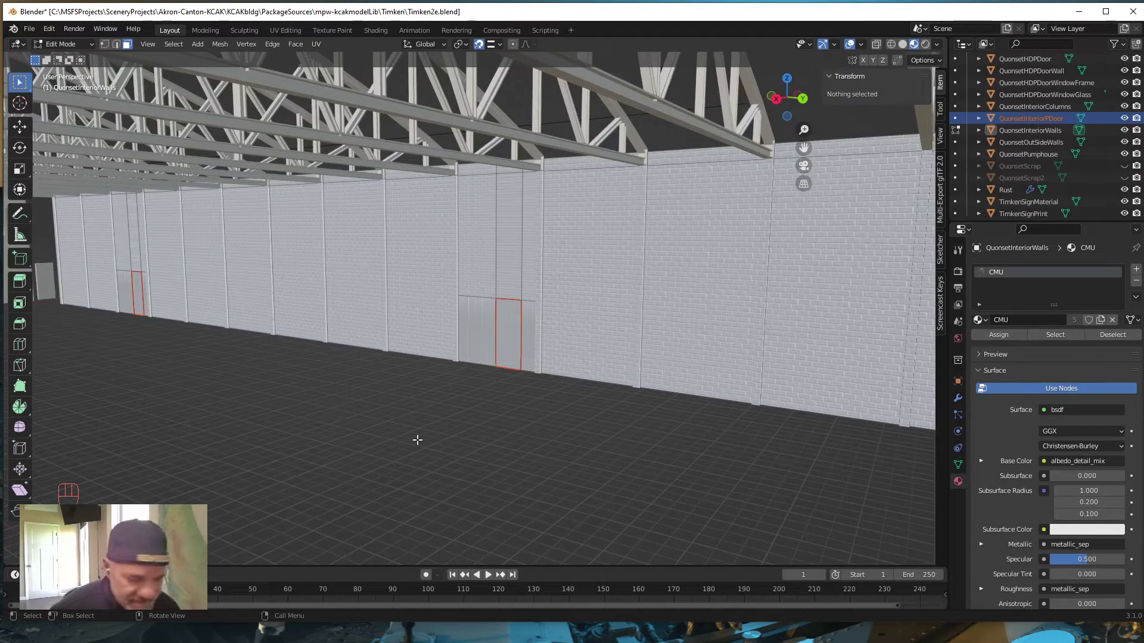
pyautogui.moveTo(417, 440); pyautogui.dragTo(235, 341, button='middle')
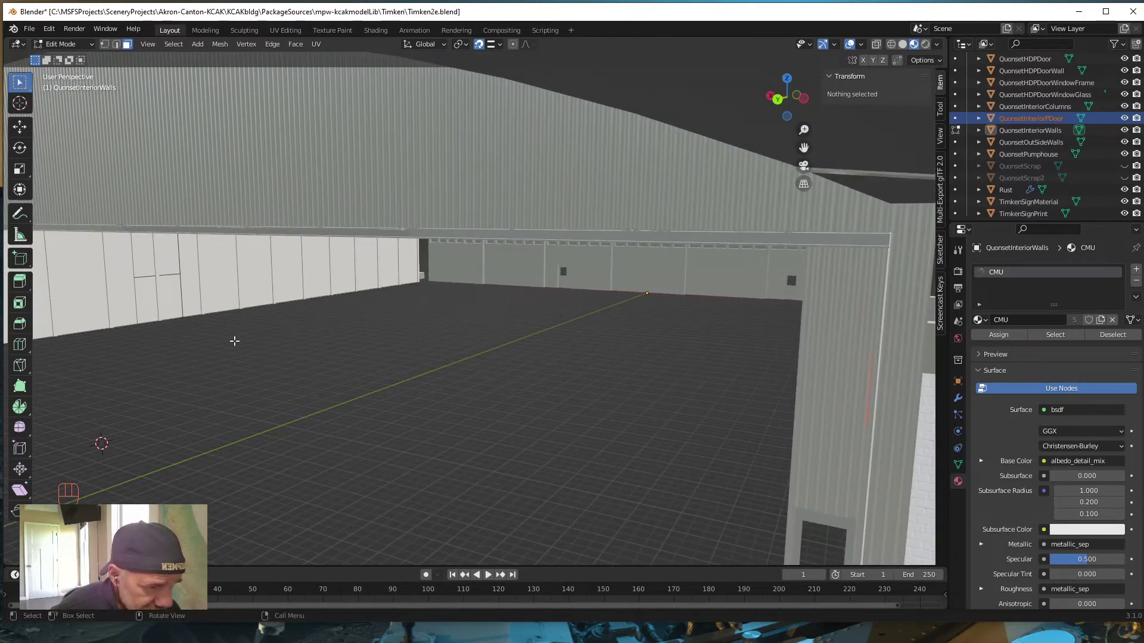
pyautogui.click(171, 303)
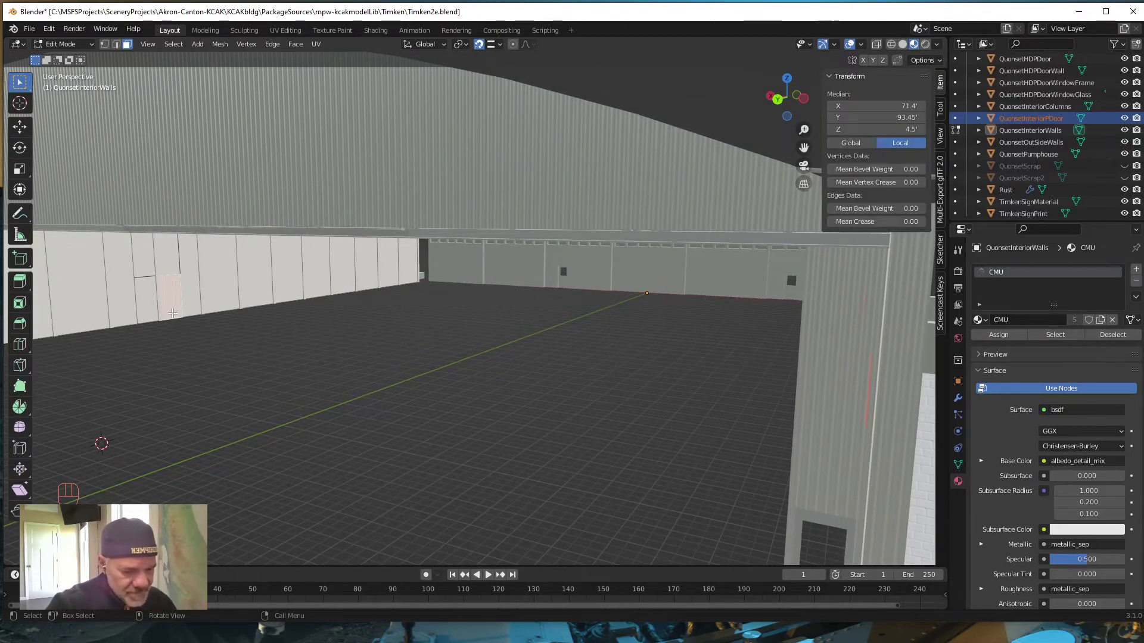
pyautogui.press('KP_Decimal')
pyautogui.moveTo(512, 445); pyautogui.dragTo(439, 459, button='middle')
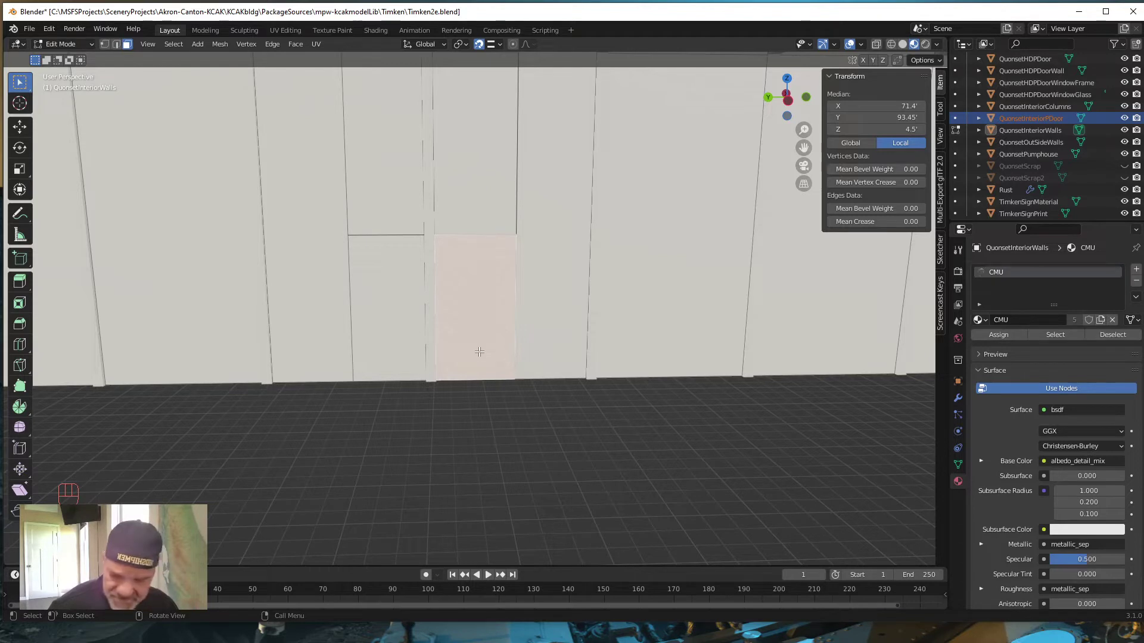
pyautogui.hotkey('ctrl', 'r')
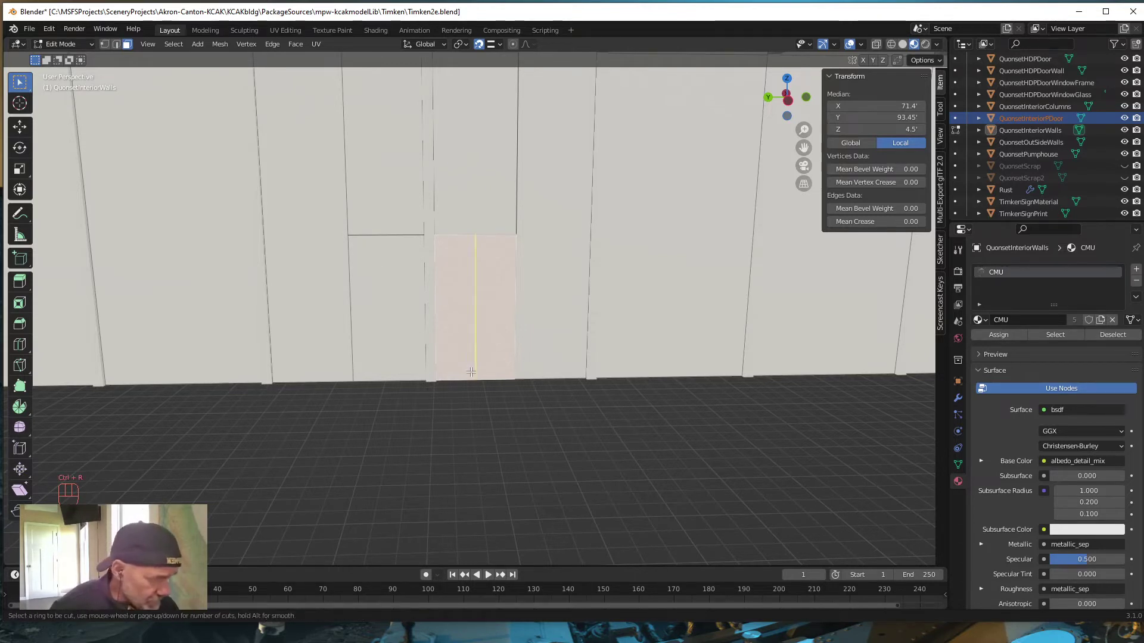
pyautogui.click(477, 382)
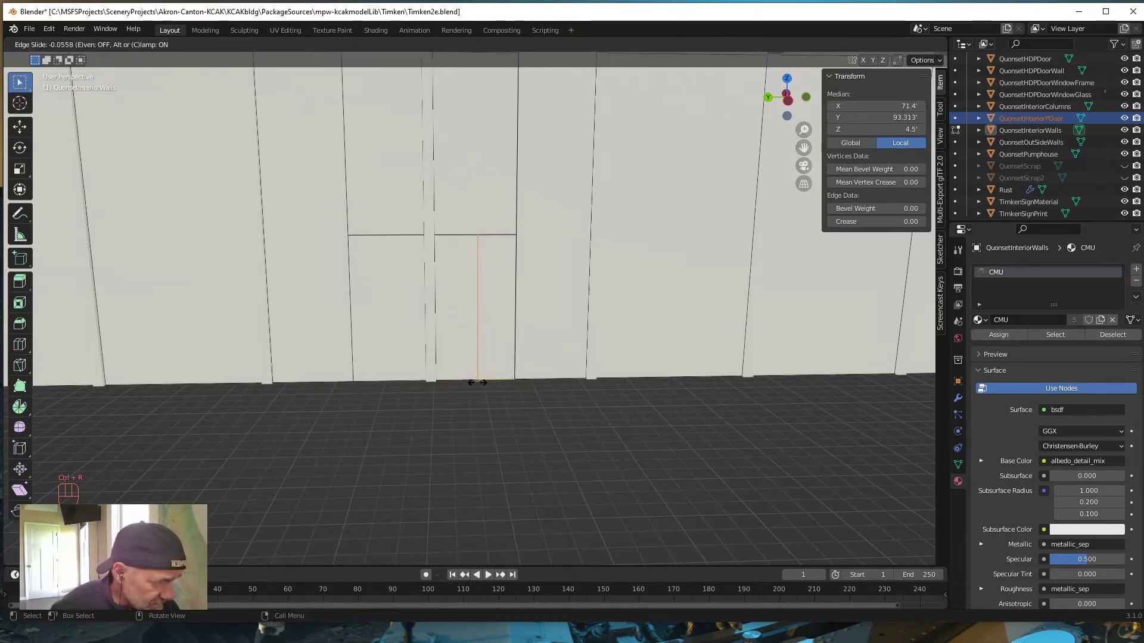
pyautogui.click(420, 384)
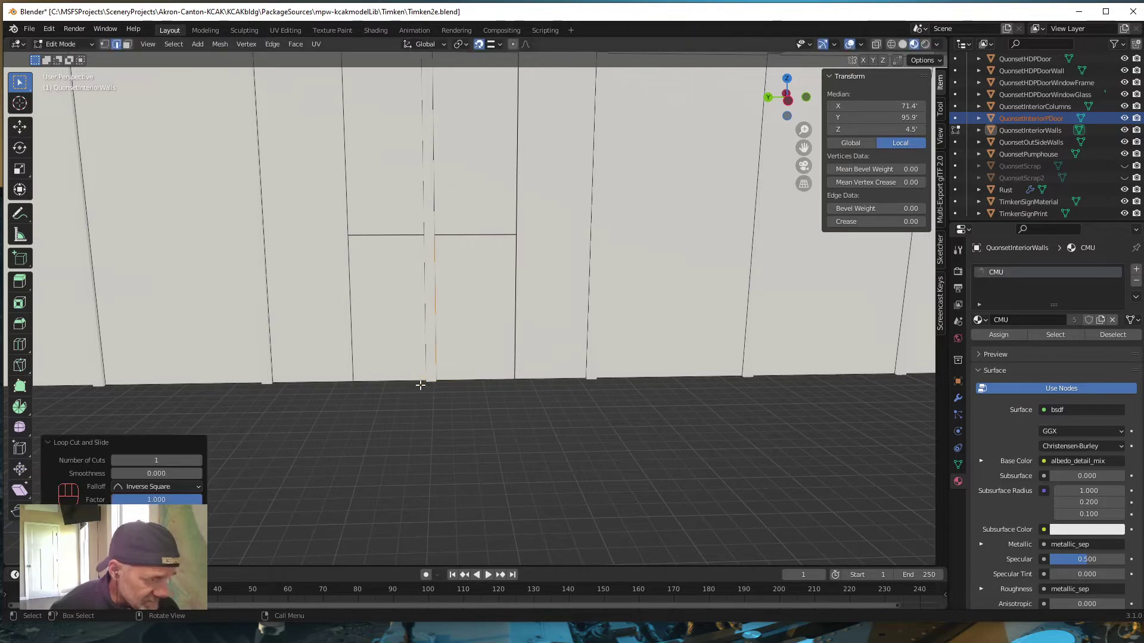
# Move the new vertical edge -3 feet along Y to set the door's width.
pyautogui.press('g')
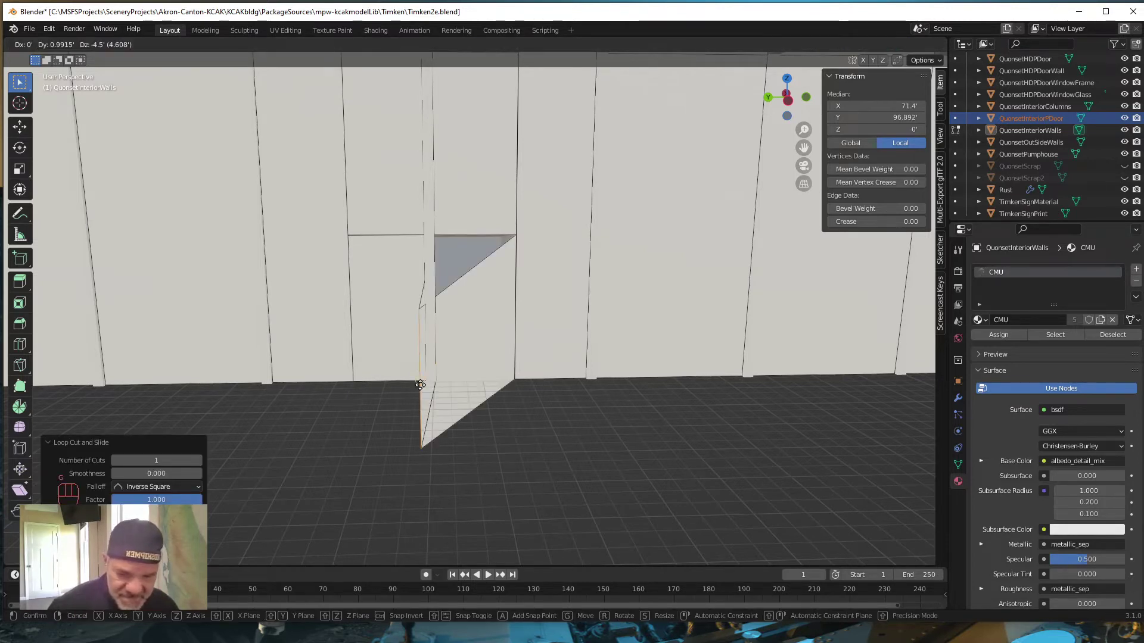
pyautogui.press('y')
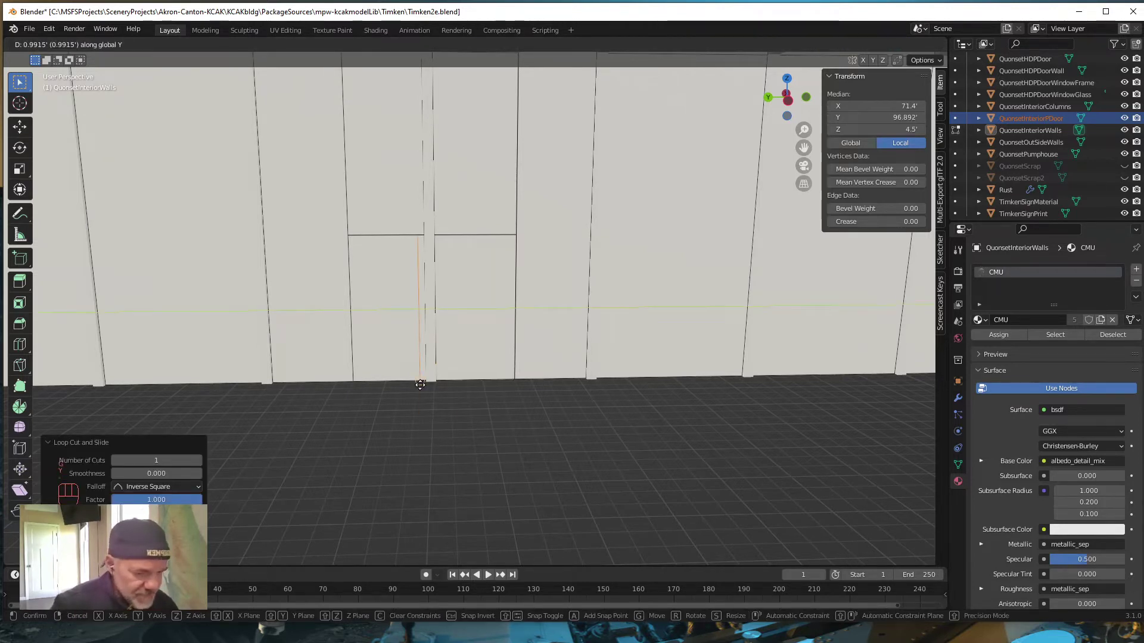
pyautogui.press('-')
pyautogui.press('KP_3')
pyautogui.press('KP_Enter')
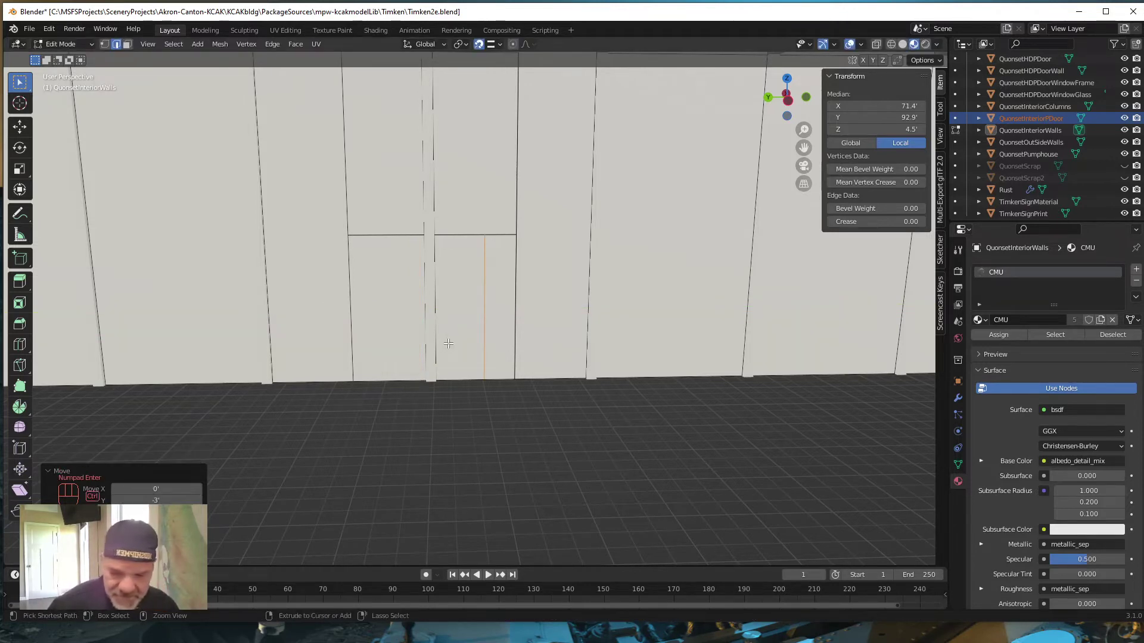
# Add a horizontal loop cut across the low panel, slide it down to the floor edge, and raise it 7 feet along Z.
pyautogui.hotkey('ctrl', 'r')
pyautogui.click(448, 313)
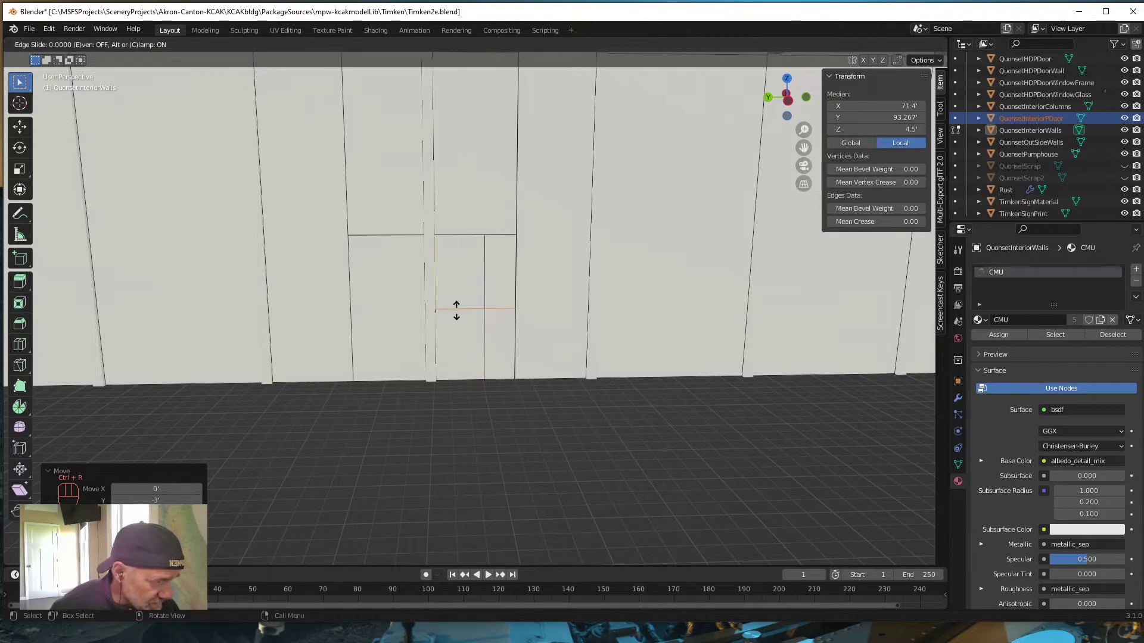
pyautogui.click(468, 394)
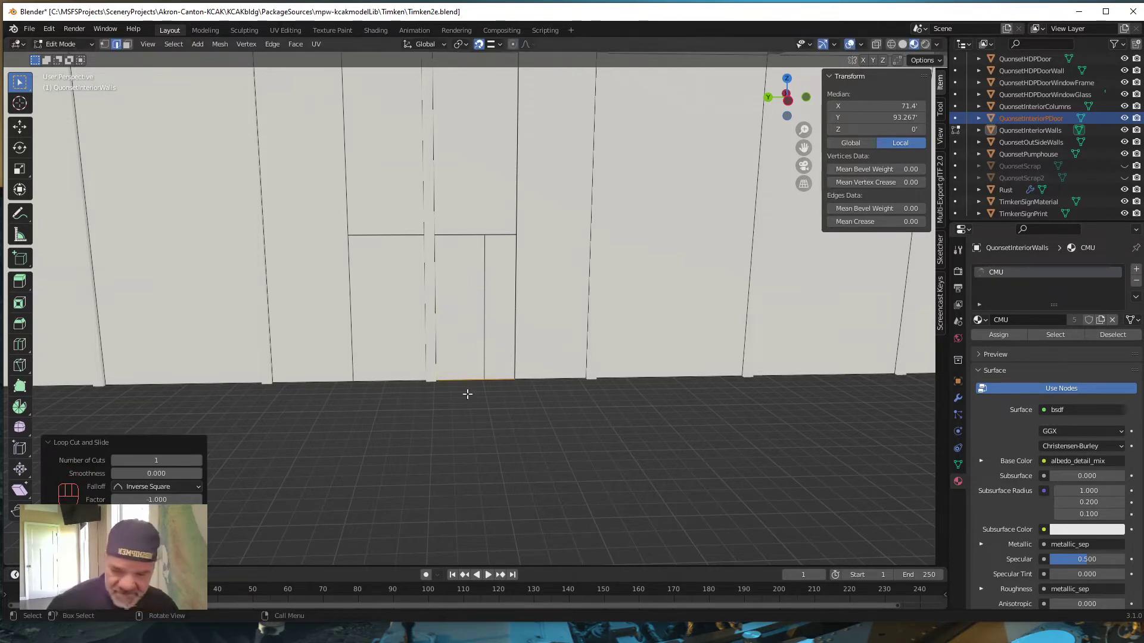
pyautogui.press('g')
pyautogui.press('z')
pyautogui.press('KP_7')
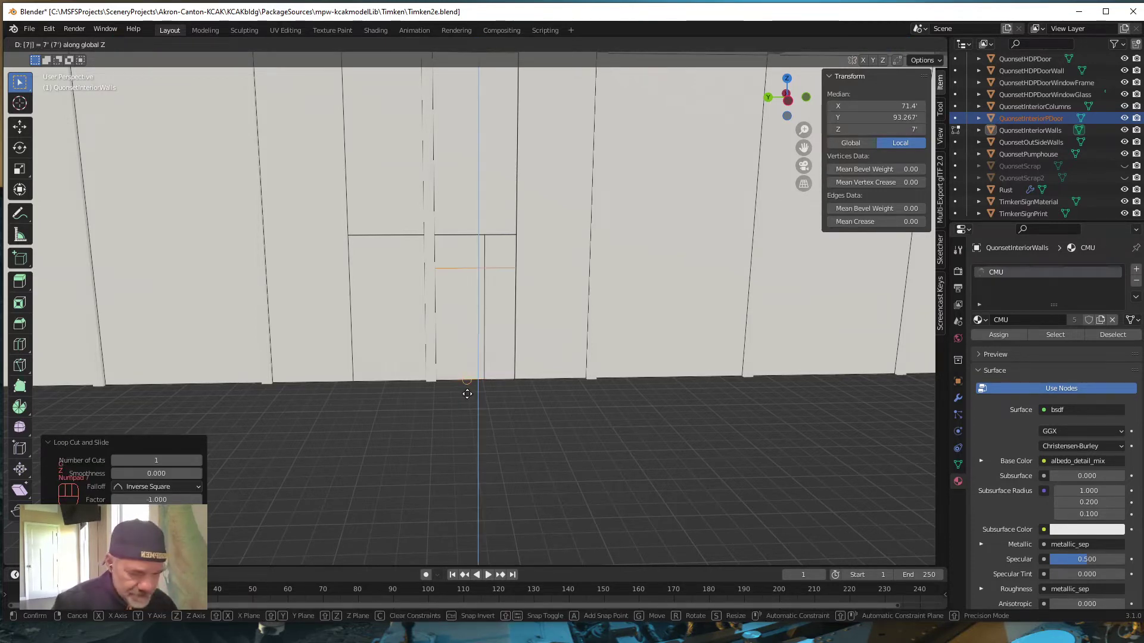
pyautogui.press('KP_Enter')
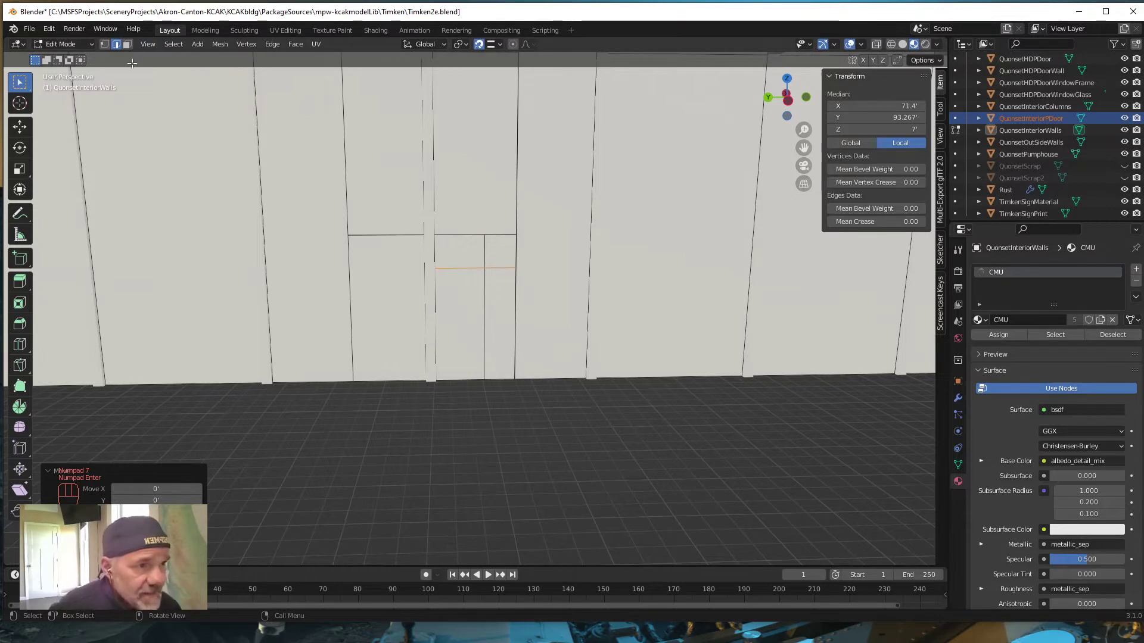
# Select the 3-by-7-foot door face in the opposite wall and separate it from QuonsetInteriorWalls into its own object.
pyautogui.click(126, 44)
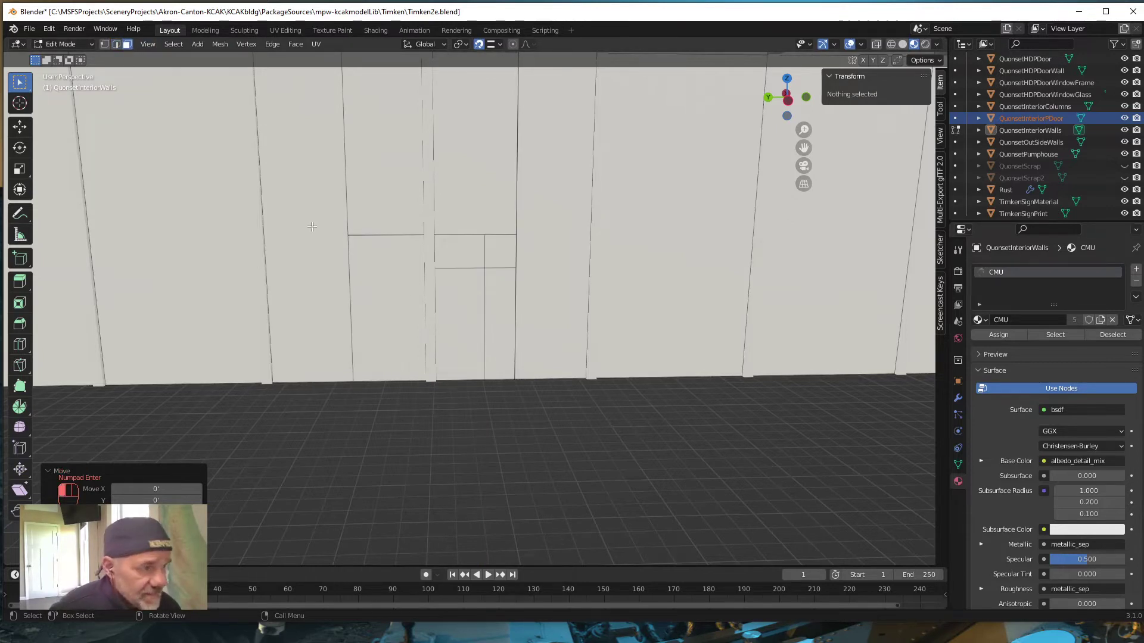
pyautogui.click(467, 327)
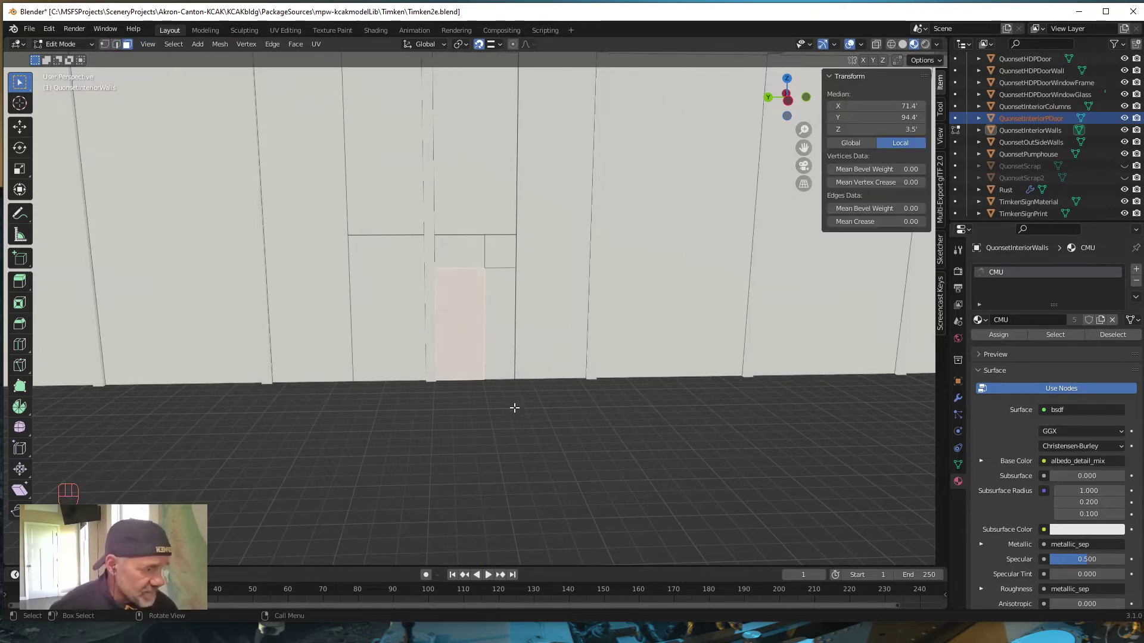
pyautogui.press('p')
pyautogui.click(496, 455)
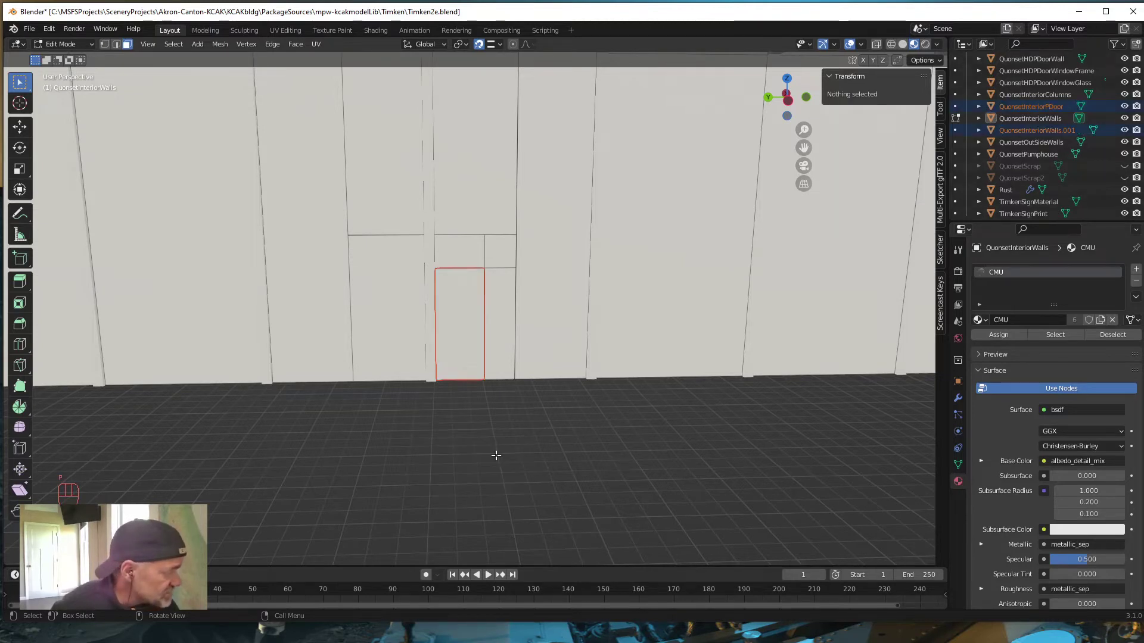
# Leave mesh editing and join QuonsetInteriorWalls.001 into QuonsetInteriorPDoor.
pyautogui.click(1039, 130)
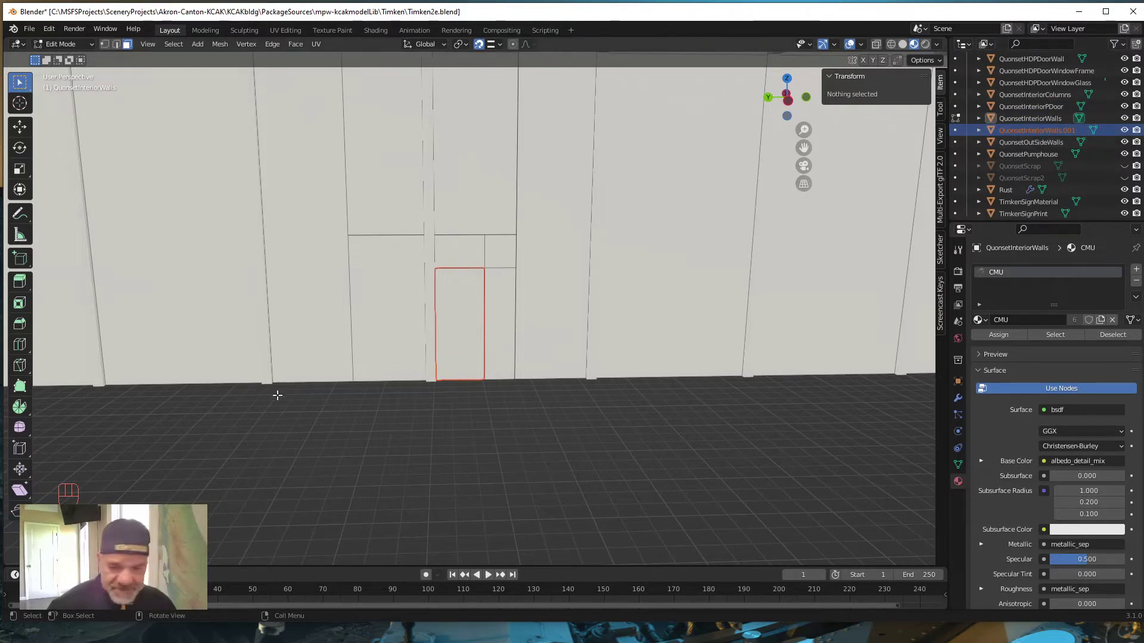
pyautogui.press('Tab')
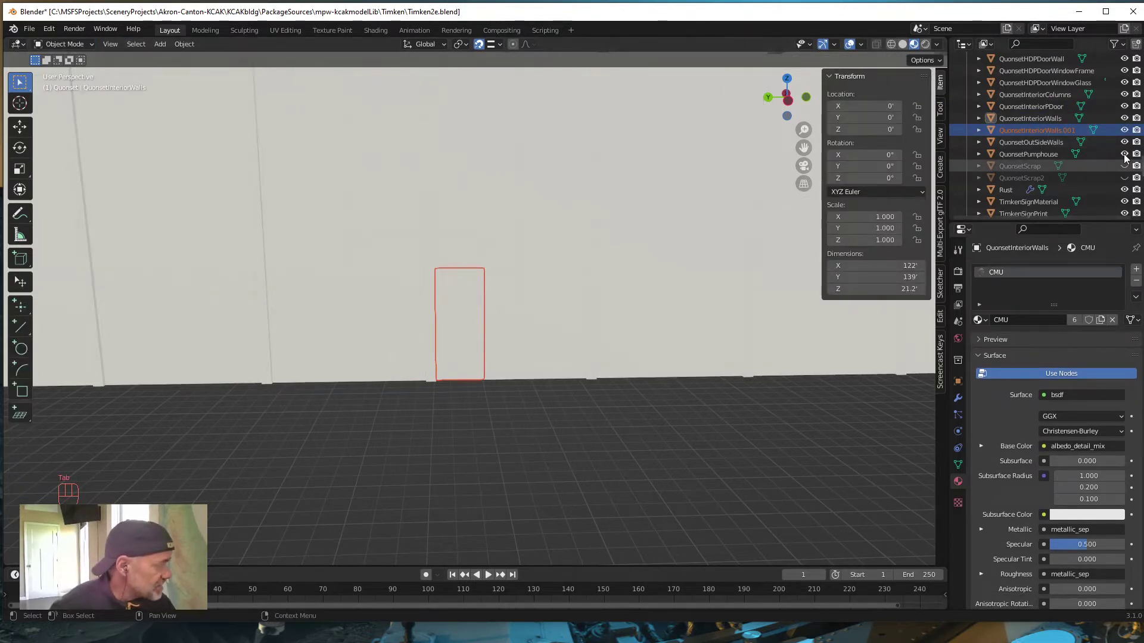
pyautogui.click(1039, 130)
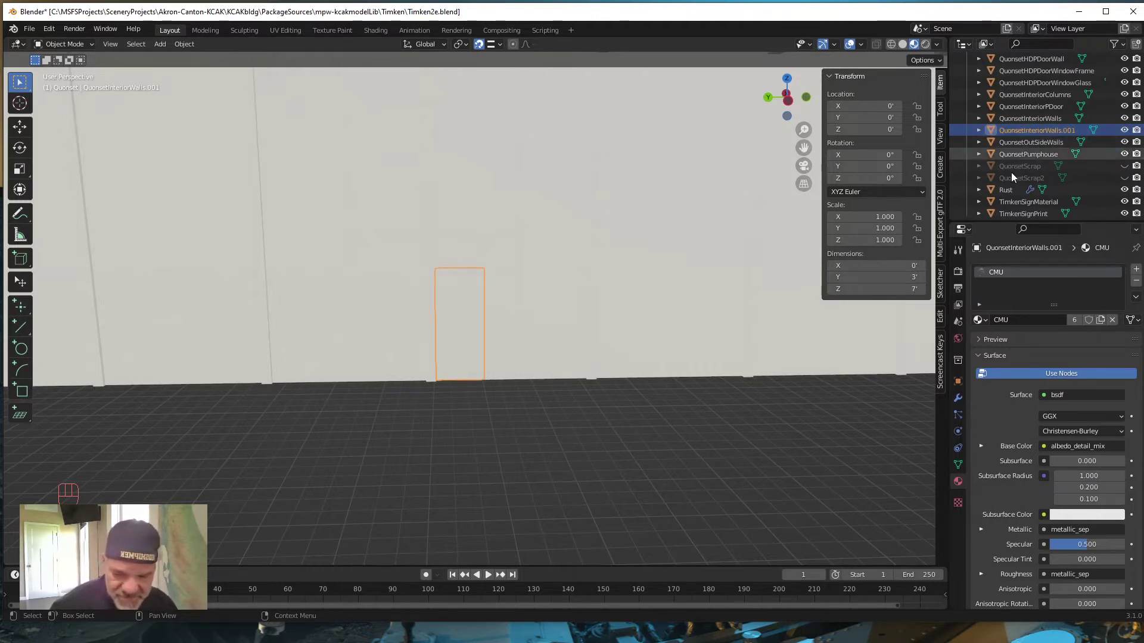
pyautogui.keyDown('ctrl'); pyautogui.click(1020, 107); pyautogui.keyUp('ctrl')
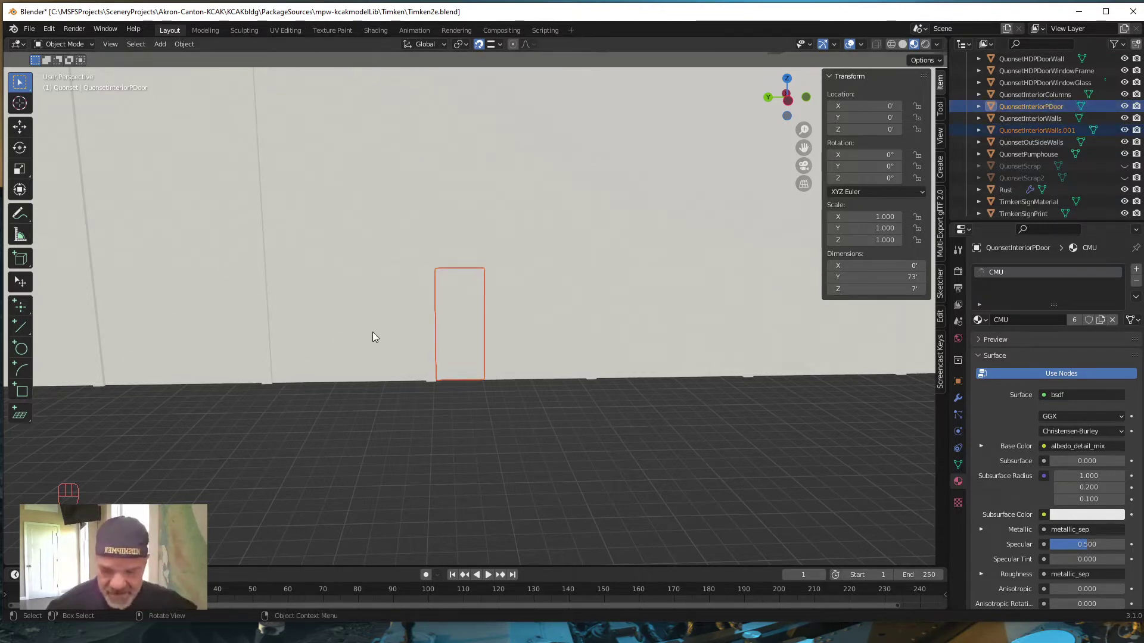
pyautogui.hotkey('ctrl', 'j')
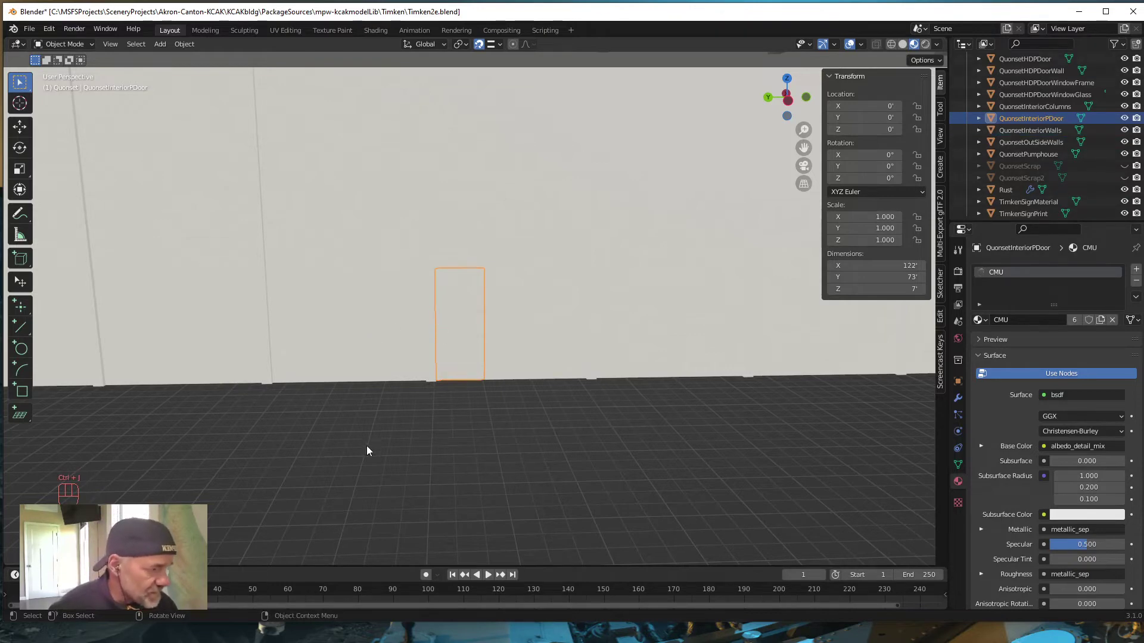
# Examine the joined personnel doors on both interior walls and the wall's end at the hangar door opening.
pyautogui.moveTo(366, 452); pyautogui.dragTo(805, 405, button='middle')
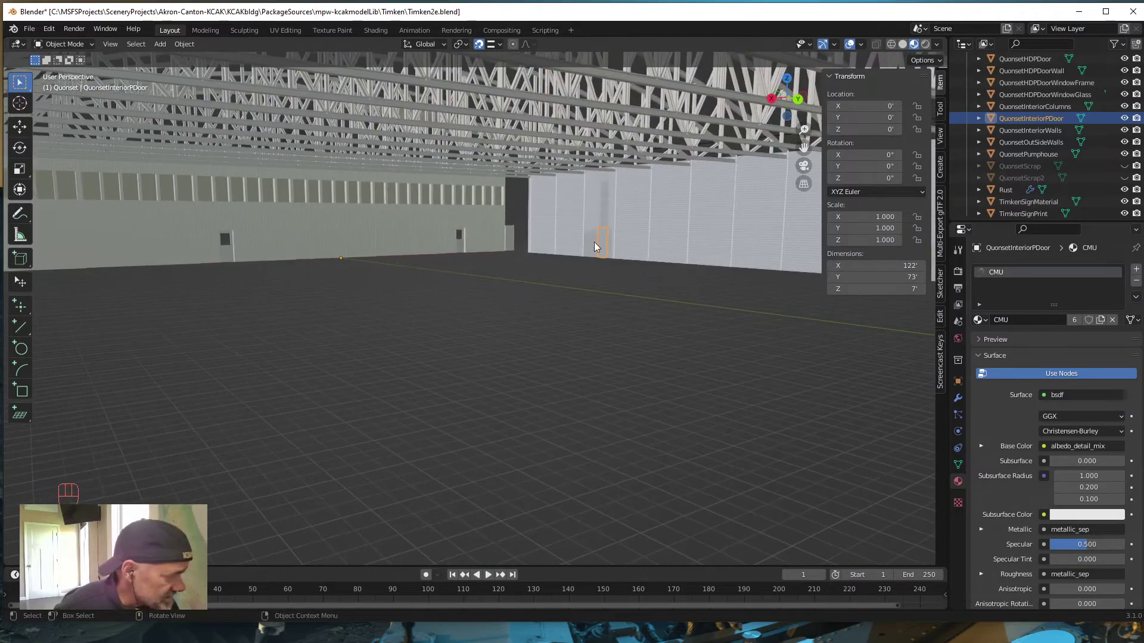
pyautogui.moveTo(623, 428); pyautogui.dragTo(507, 437, button='middle')
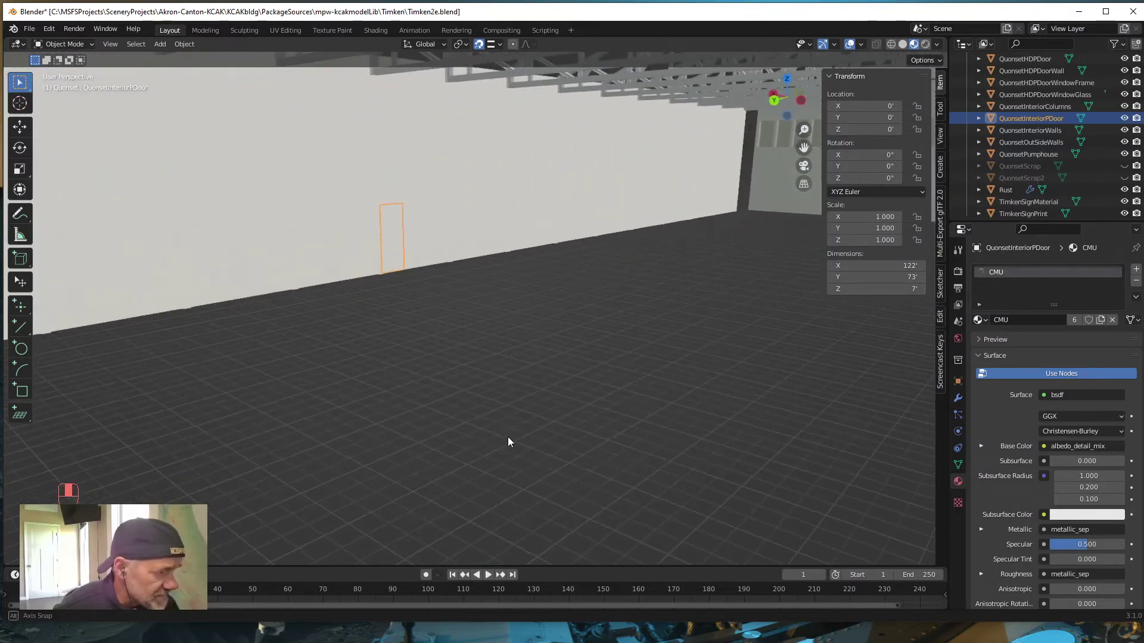
pyautogui.keyDown('shift'); pyautogui.moveTo(527, 344); pyautogui.dragTo(610, 334, button='middle'); pyautogui.keyUp('shift')
pyautogui.scroll(-4, 602, 335)
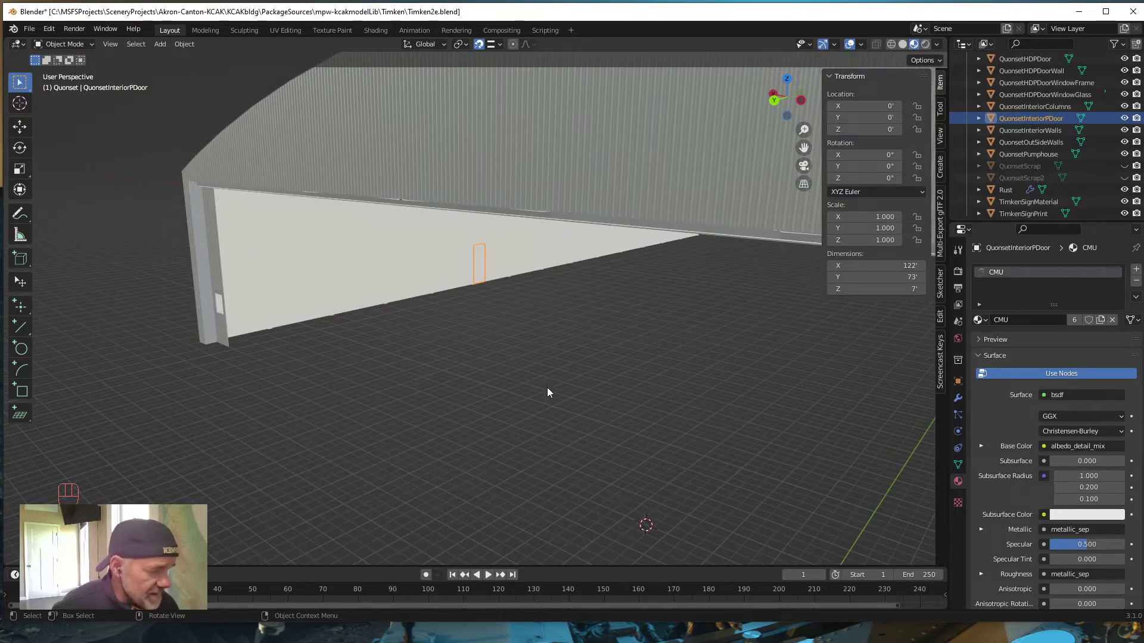
pyautogui.moveTo(547, 388); pyautogui.dragTo(566, 347, button='middle')
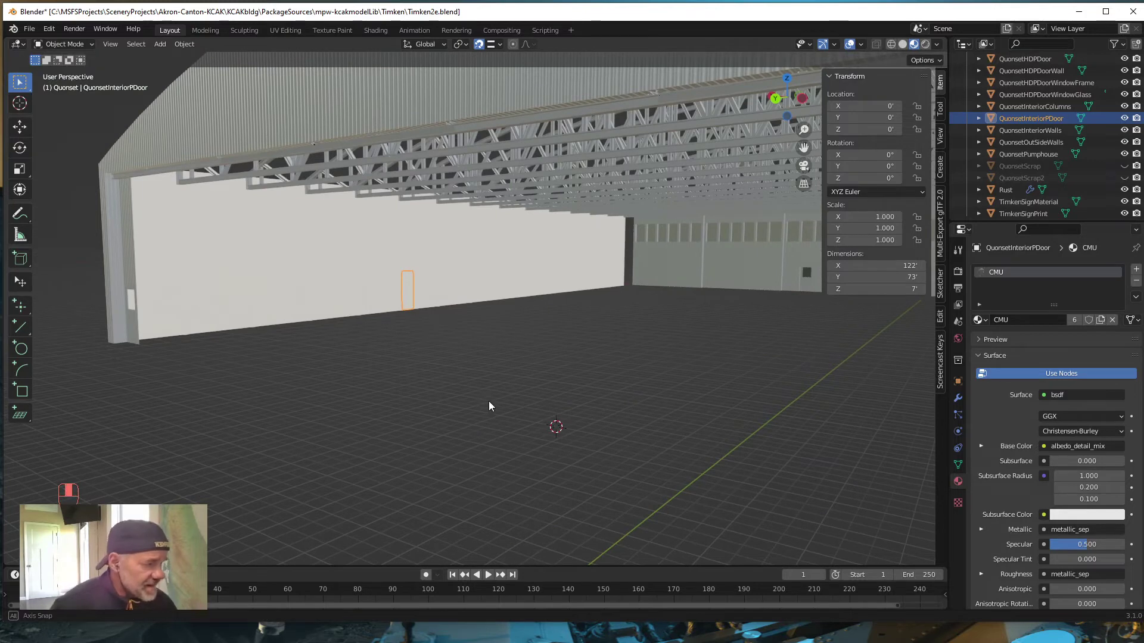
pyautogui.moveTo(489, 407); pyautogui.dragTo(594, 416, button='middle')
pyautogui.keyDown('shift'); pyautogui.moveTo(628, 378); pyautogui.dragTo(187, 336, button='middle'); pyautogui.keyUp('shift')
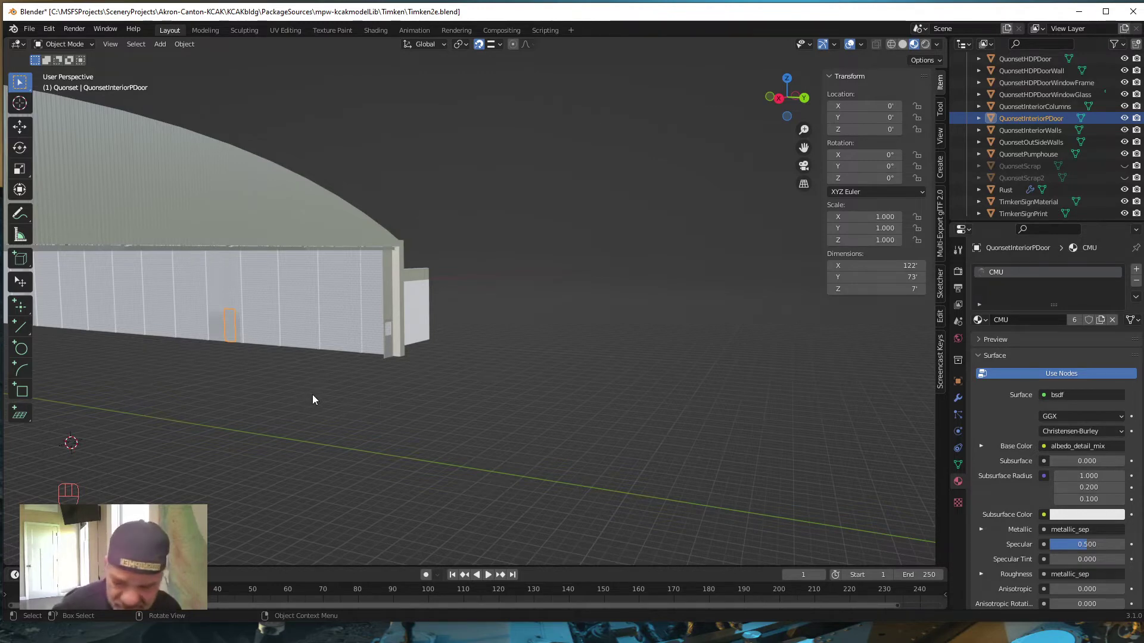
pyautogui.moveTo(307, 384); pyautogui.dragTo(472, 412, button='middle')
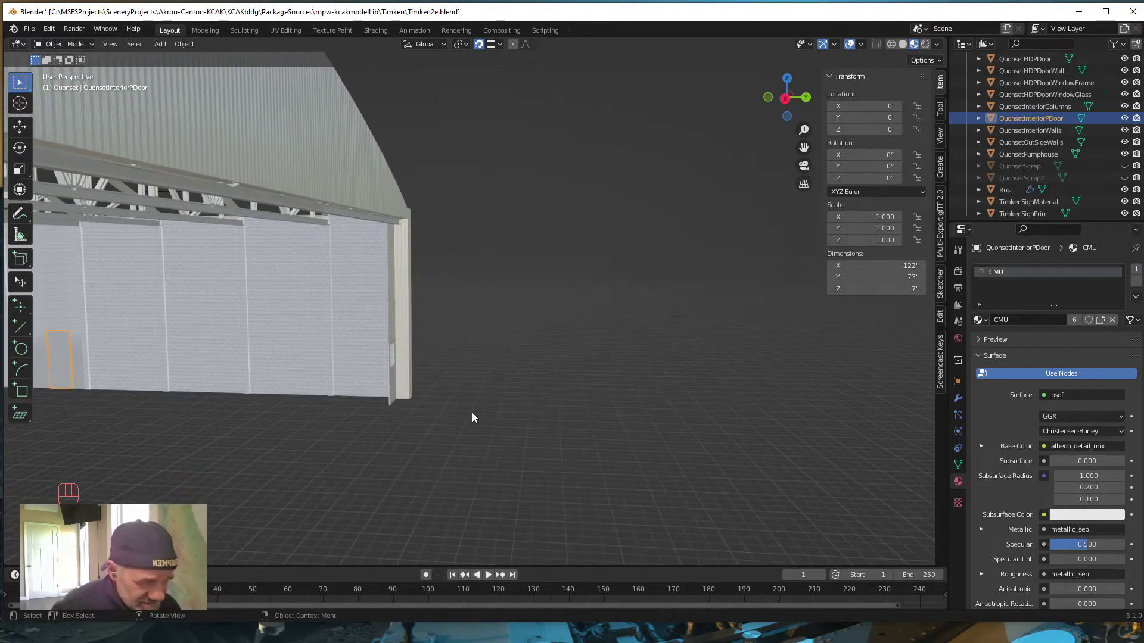
pyautogui.scroll(2, 476, 420)
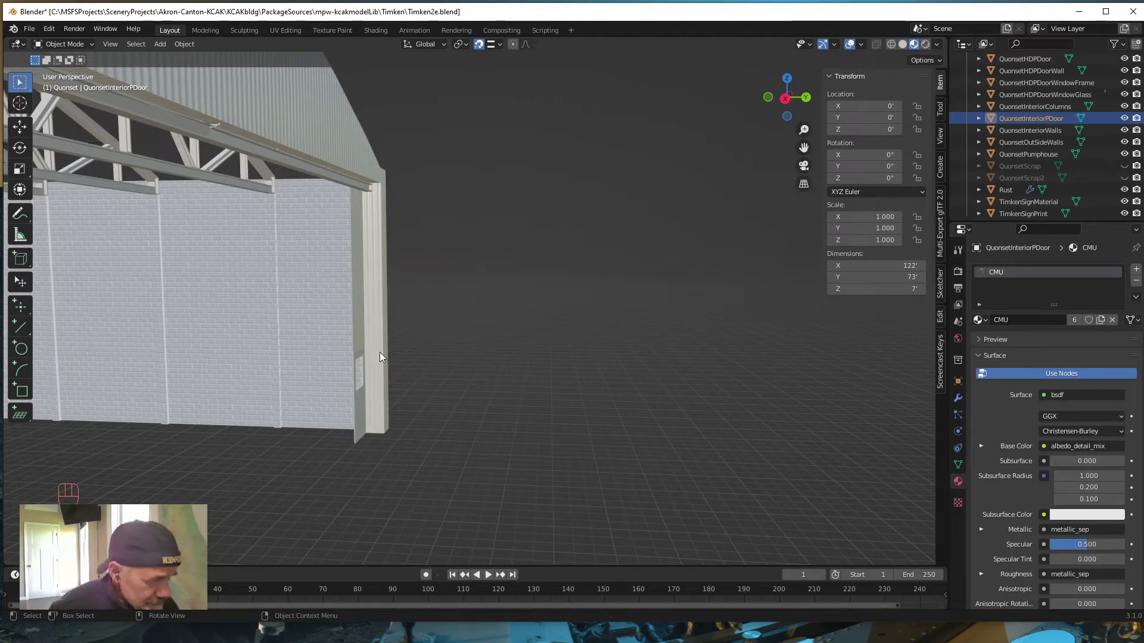
# Open QuonsetHDPDoorWall for mesh editing and examine its edge and panels around the personnel door beside the brick wall.
pyautogui.click(358, 333)
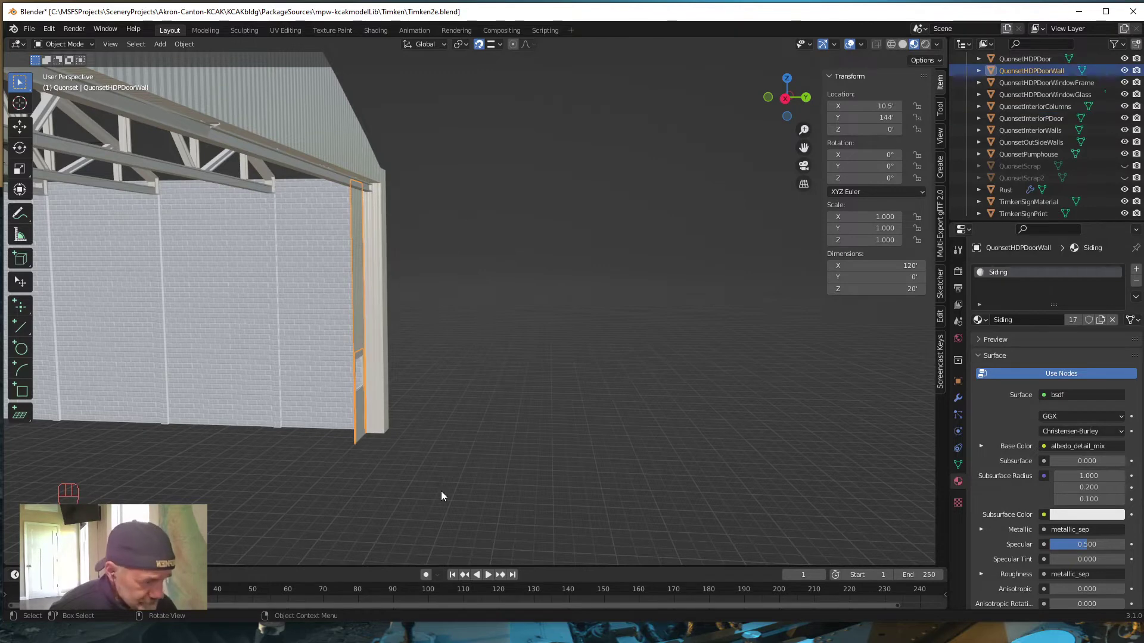
pyautogui.moveTo(412, 489)
pyautogui.mouseDown(button='middle')
pyautogui.moveTo(369, 498)
pyautogui.moveTo(426, 484)
pyautogui.mouseUp(button='middle')
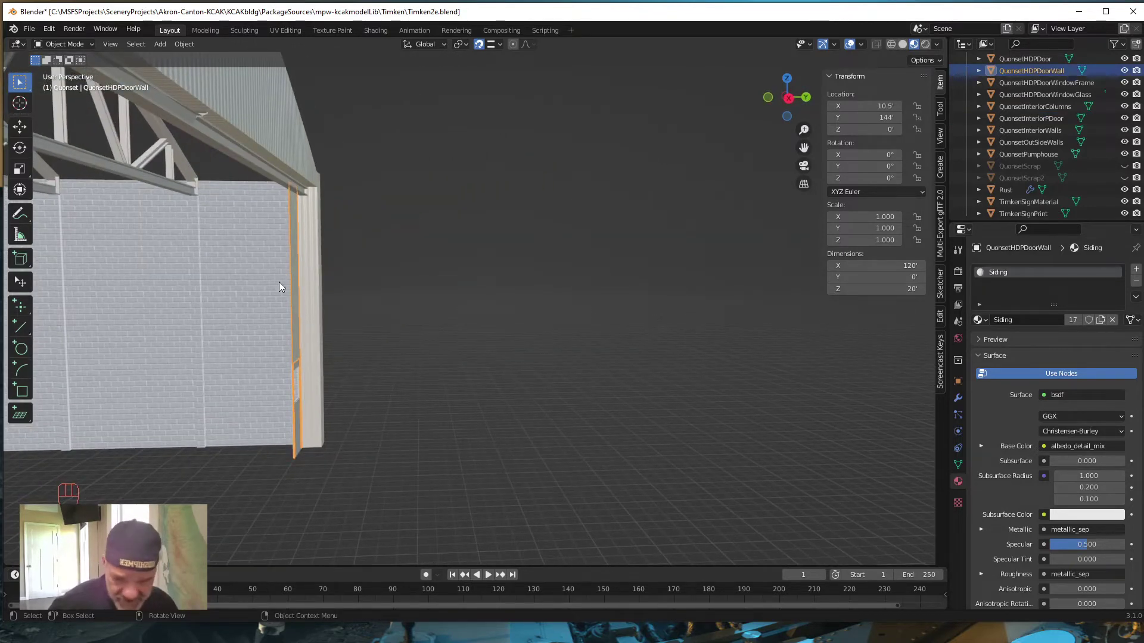
pyautogui.press('Tab')
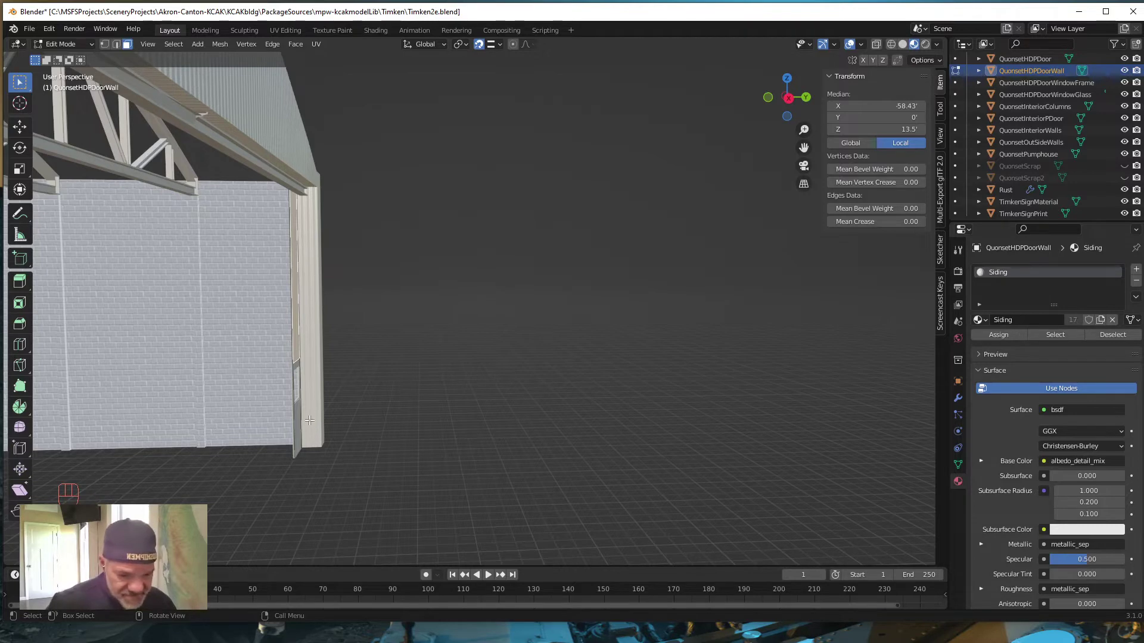
pyautogui.press('KP_Decimal')
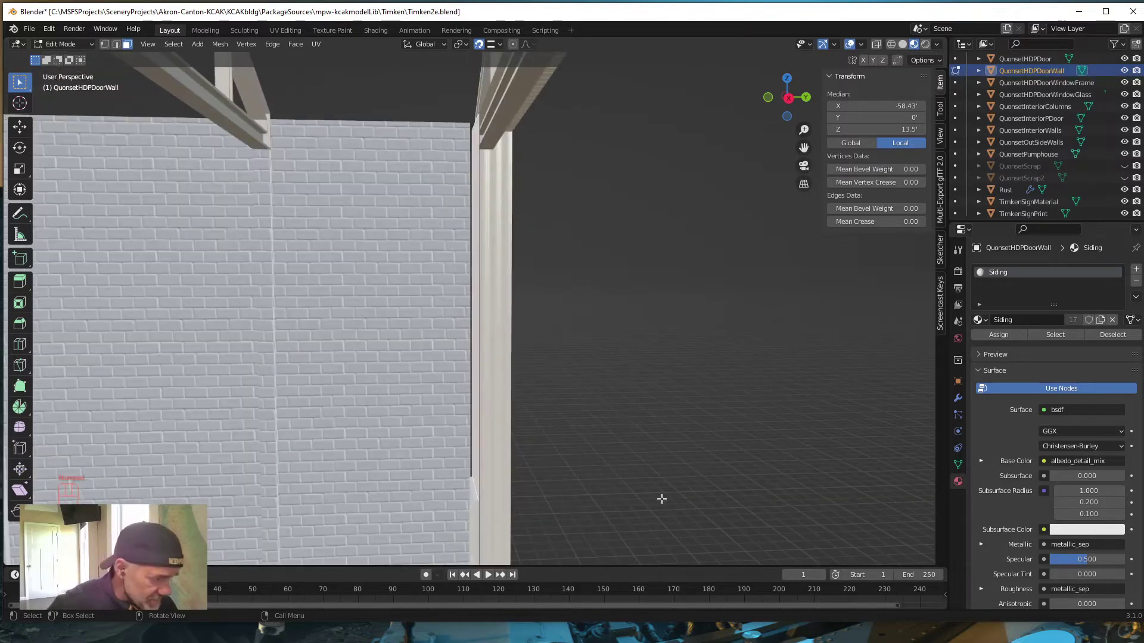
pyautogui.moveTo(660, 499); pyautogui.dragTo(408, 406, button='middle')
pyautogui.moveTo(396, 469); pyautogui.dragTo(551, 490, button='middle')
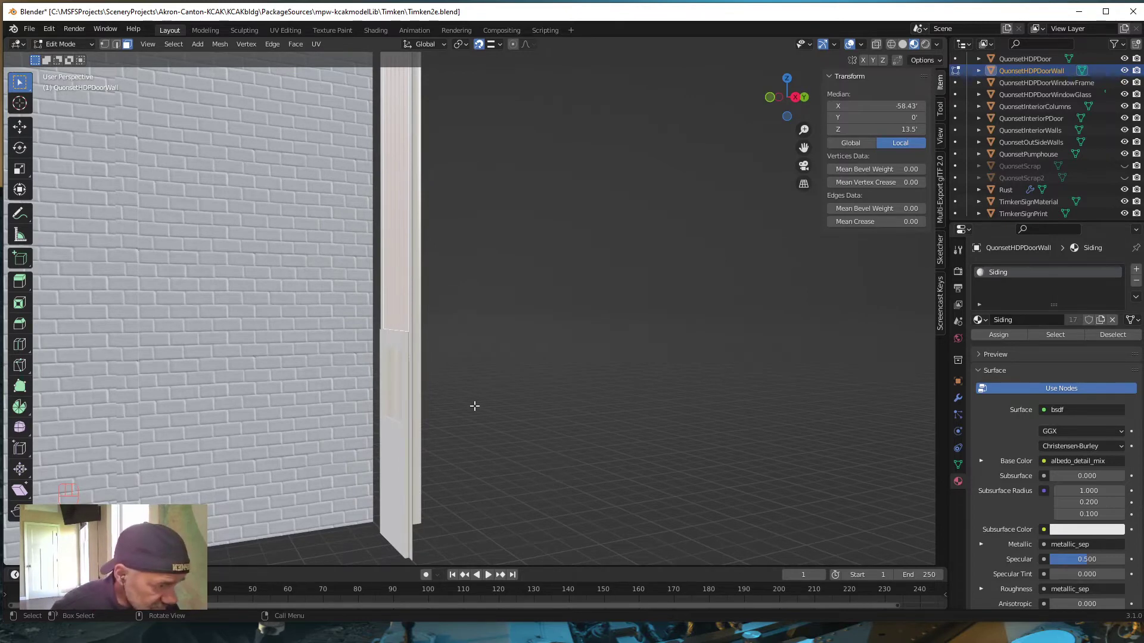
pyautogui.moveTo(475, 405); pyautogui.dragTo(524, 434, button='middle')
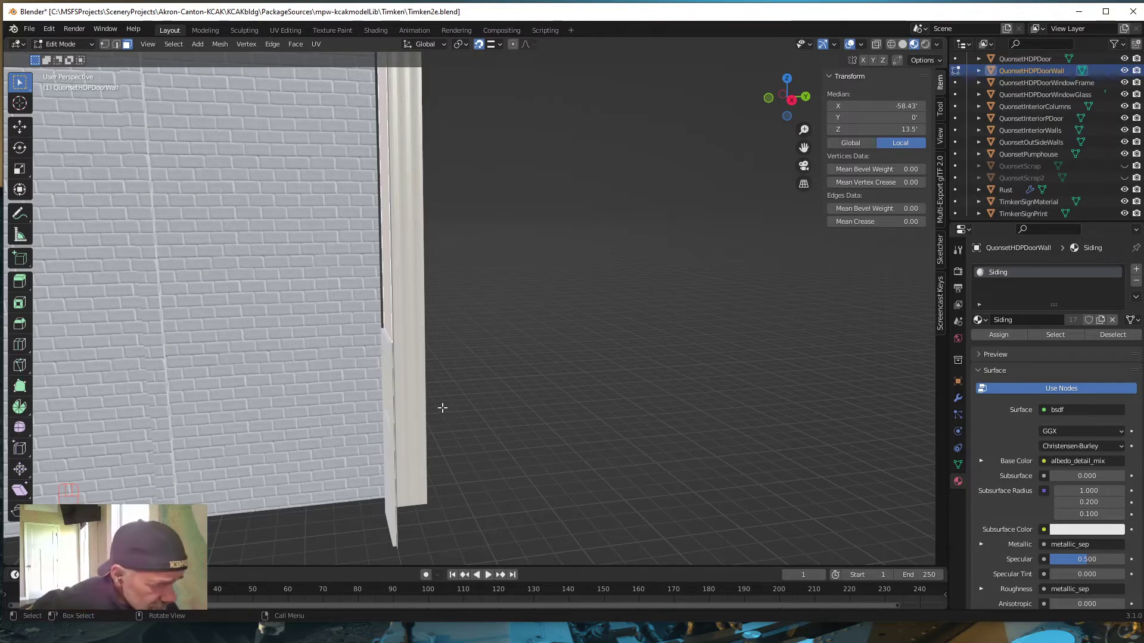
pyautogui.moveTo(399, 354); pyautogui.dragTo(385, 345, button='middle')
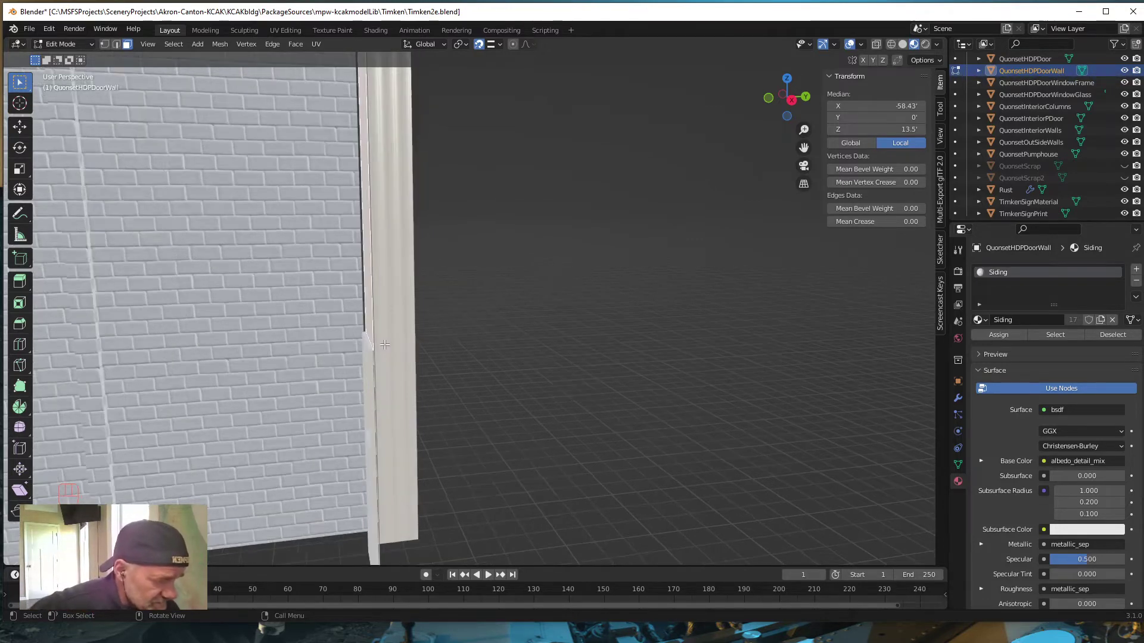
pyautogui.moveTo(674, 314); pyautogui.dragTo(413, 286, button='middle')
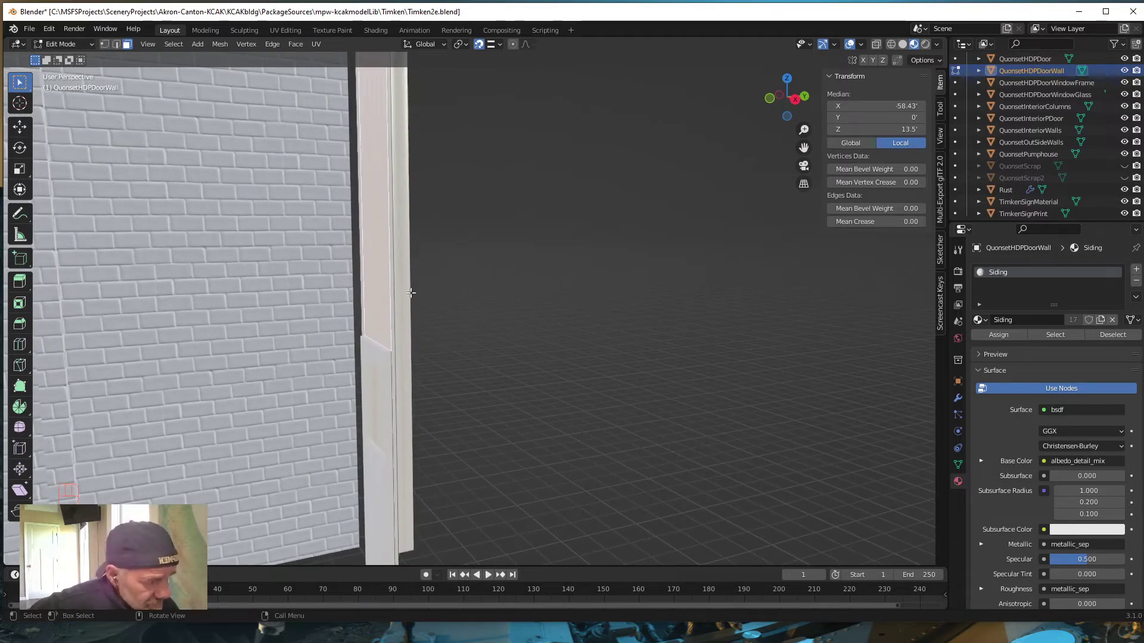
pyautogui.moveTo(552, 343); pyautogui.dragTo(578, 338, button='middle')
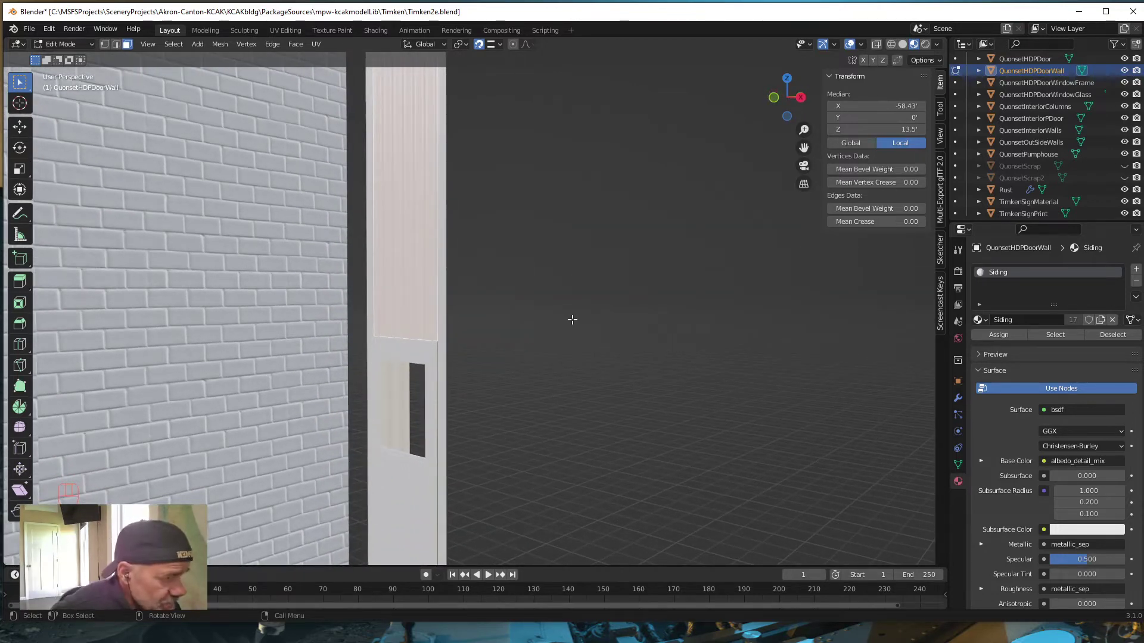
# Select all faces of QuonsetHDPDoorWall and check them by switching the Face Orientation overlay on and back off.
pyautogui.press('a')
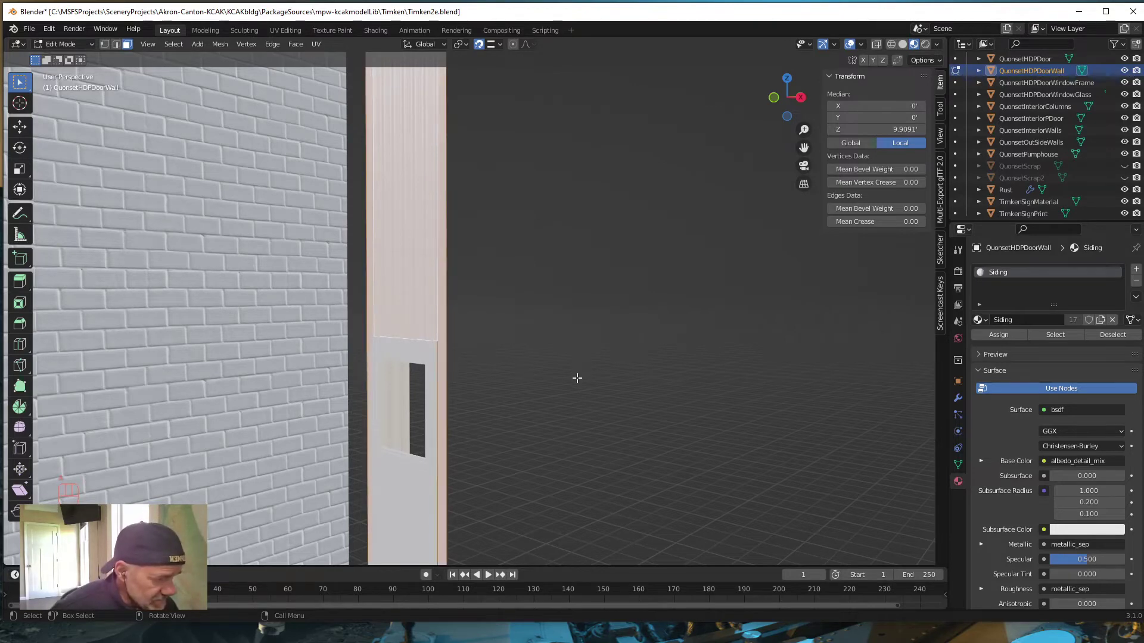
pyautogui.moveTo(577, 378)
pyautogui.mouseDown(button='middle')
pyautogui.moveTo(564, 378)
pyautogui.moveTo(590, 377)
pyautogui.mouseUp(button='middle')
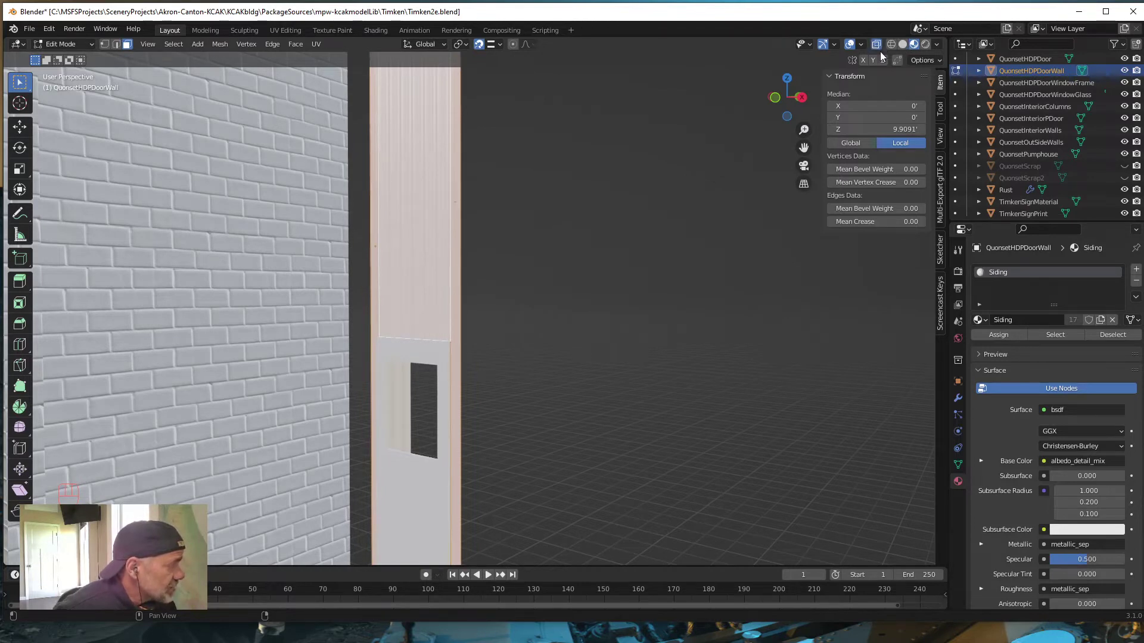
pyautogui.click(861, 43)
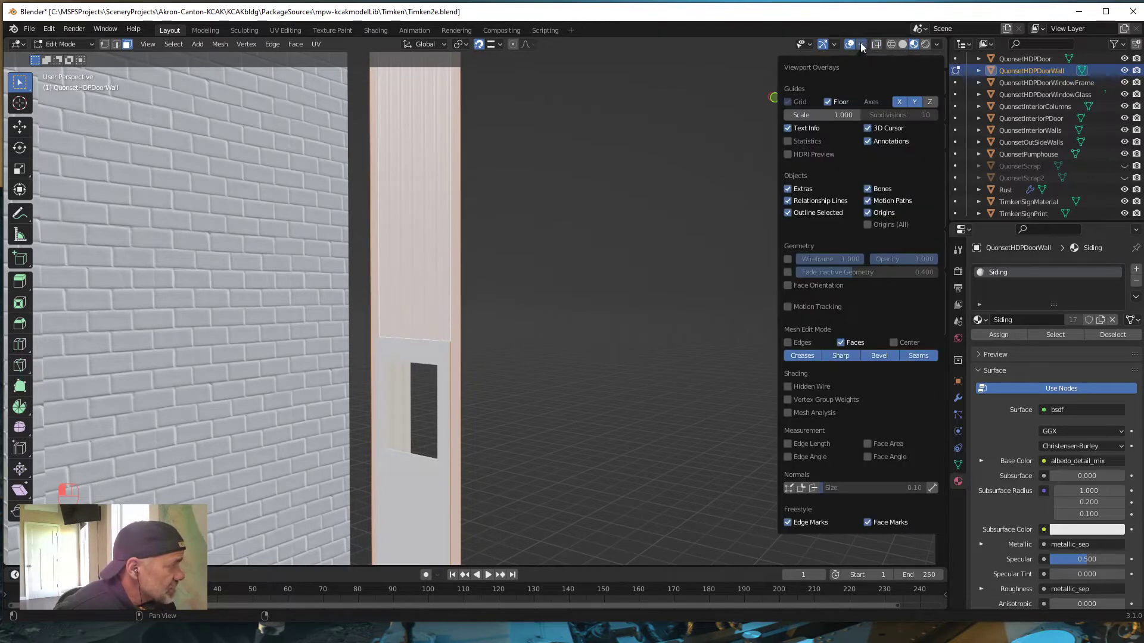
pyautogui.click(787, 286)
pyautogui.click(787, 285)
pyautogui.press('n')
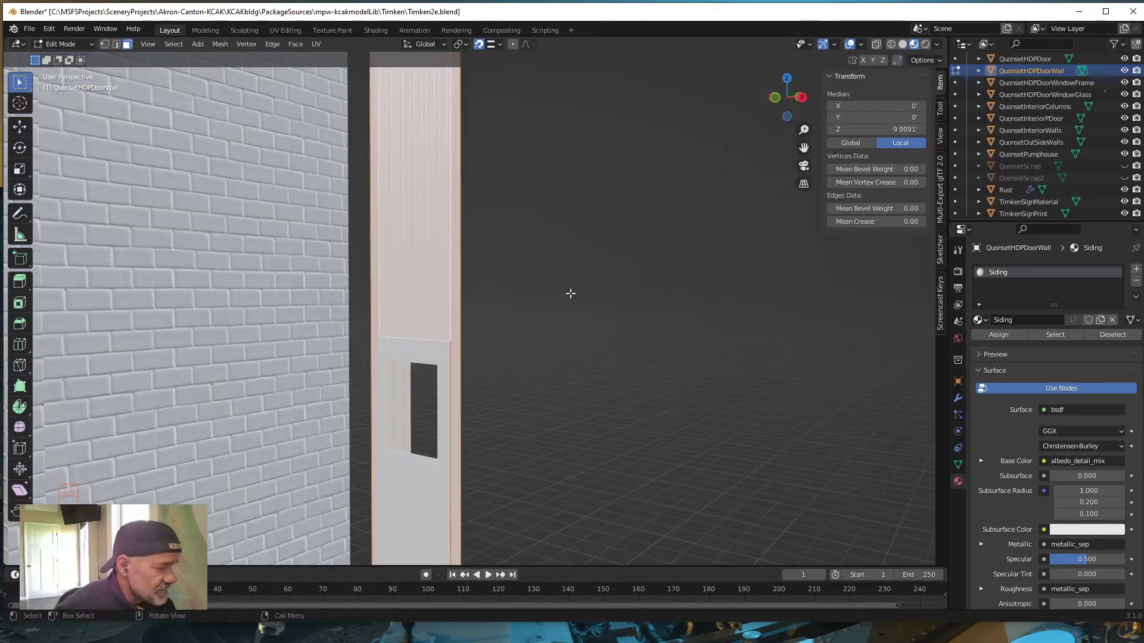
# Inspect the hangar door wall's thin edge from inside and outside the building, then leave mesh editing.
pyautogui.moveTo(600, 265); pyautogui.dragTo(377, 235, button='middle')
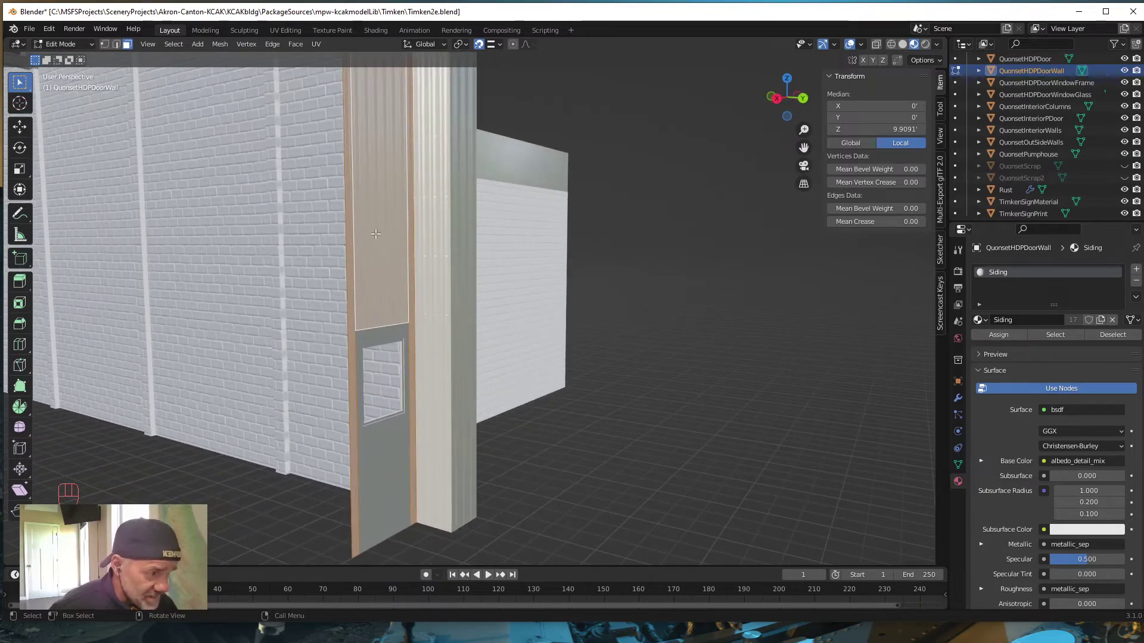
pyautogui.moveTo(242, 451); pyautogui.dragTo(283, 457, button='middle')
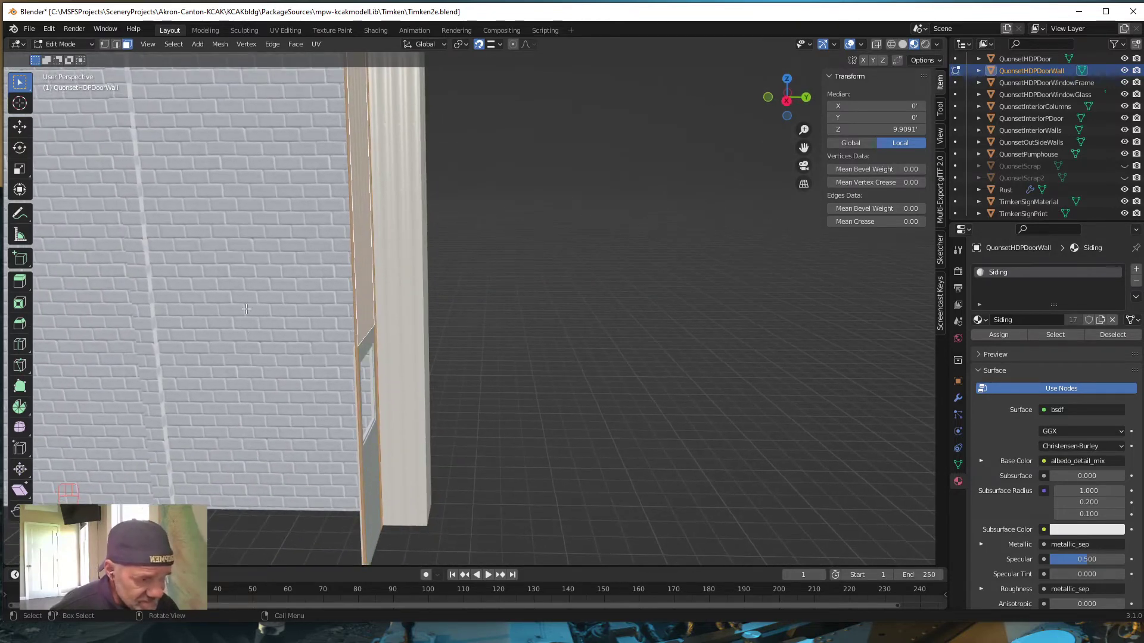
pyautogui.moveTo(647, 418); pyautogui.dragTo(563, 443, button='middle')
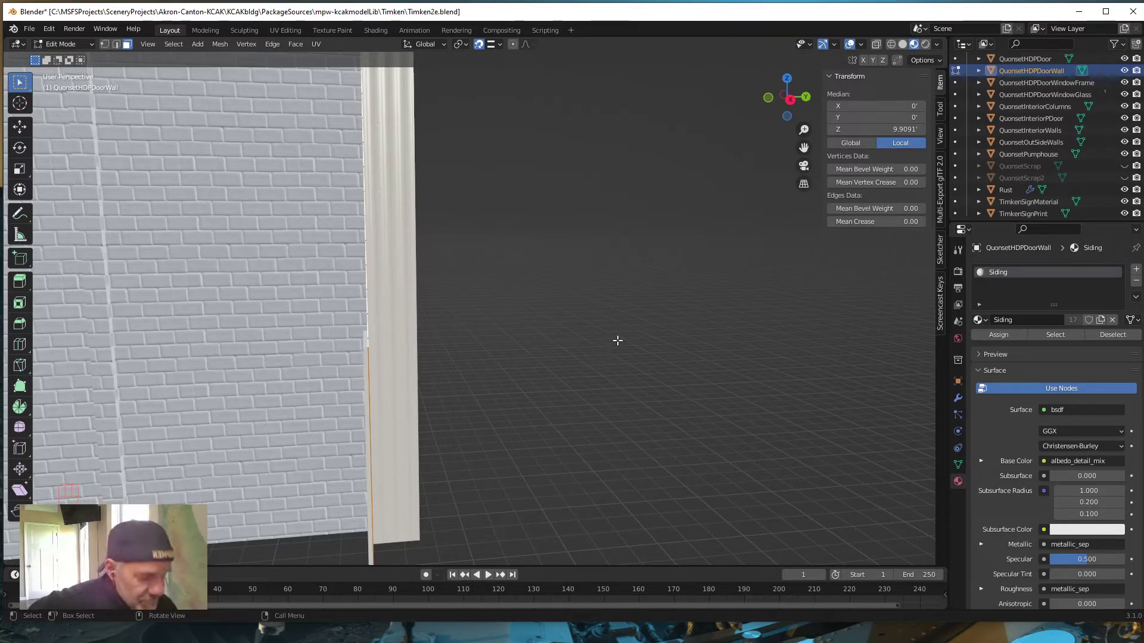
pyautogui.moveTo(518, 329); pyautogui.dragTo(540, 326, button='middle')
pyautogui.scroll(-10, 525, 320)
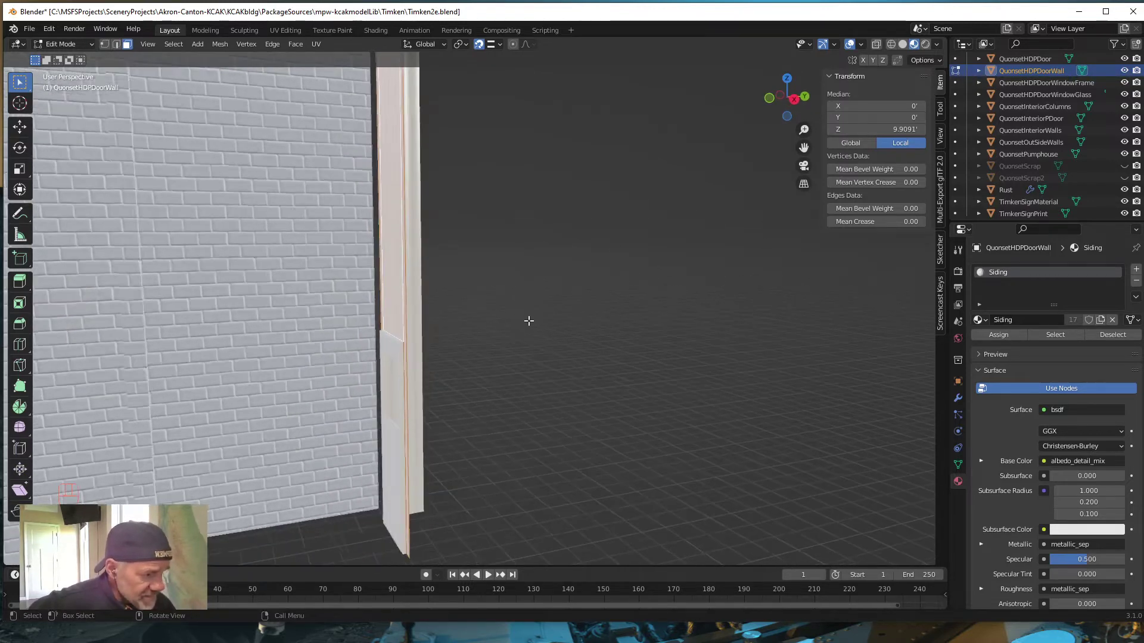
pyautogui.scroll(-5, 530, 314)
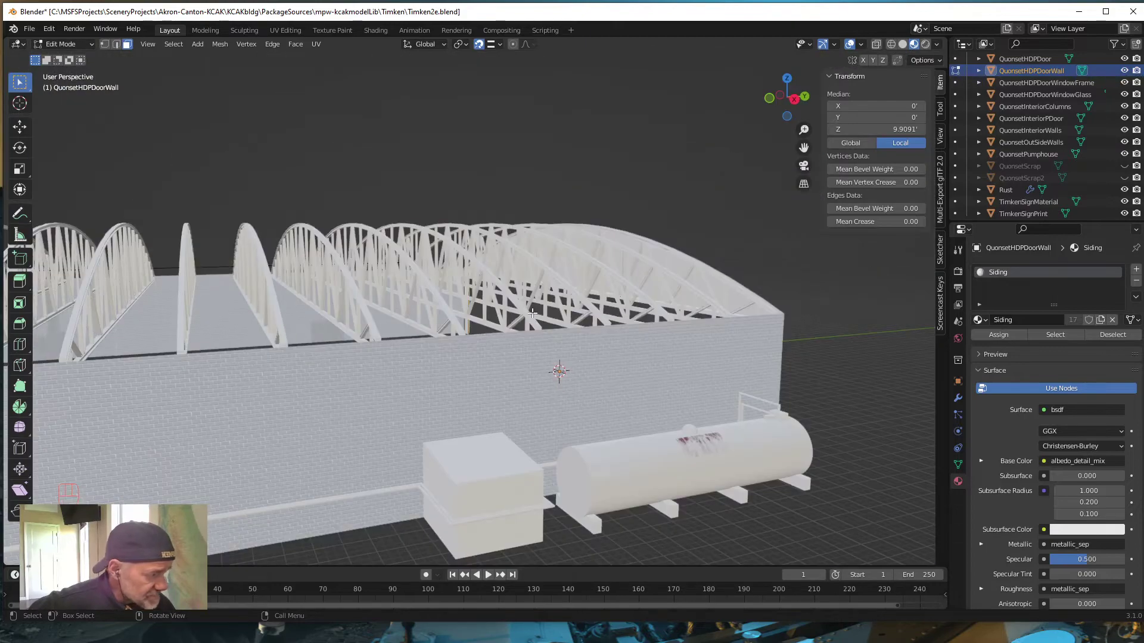
pyautogui.moveTo(527, 317)
pyautogui.mouseDown(button='middle')
pyautogui.moveTo(506, 324)
pyautogui.moveTo(522, 324)
pyautogui.mouseUp(button='middle')
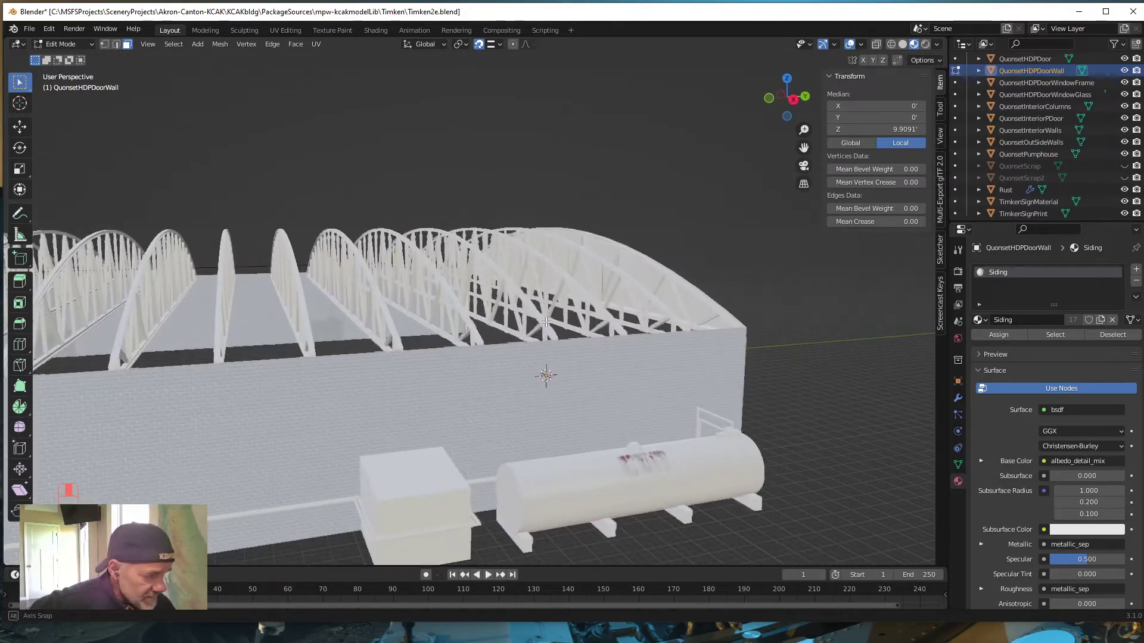
pyautogui.scroll(10, 520, 320)
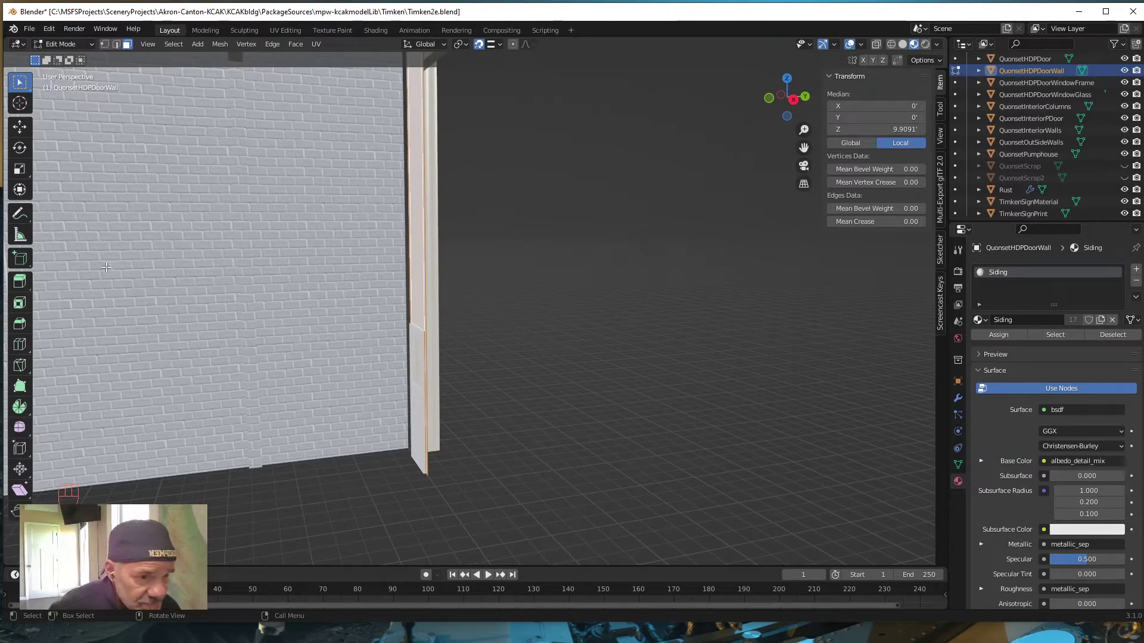
pyautogui.press('Tab')
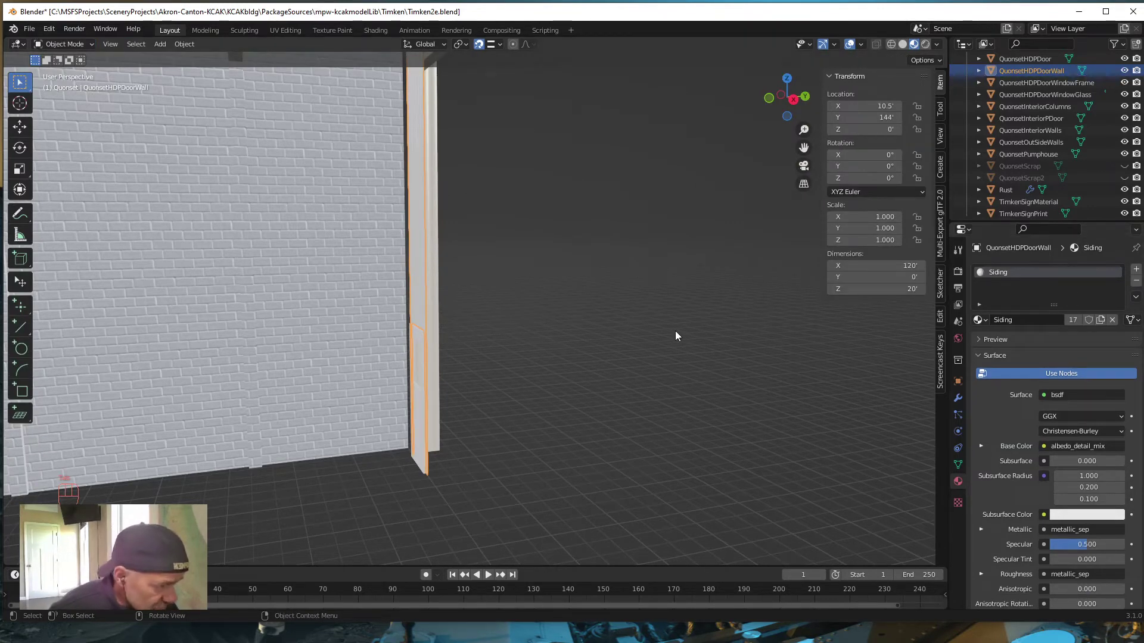
# Add a Solidify modifier with a thickness of 0.25 feet to QuonsetHDPDoorWall and apply it.
pyautogui.scroll(-10, 517, 317)
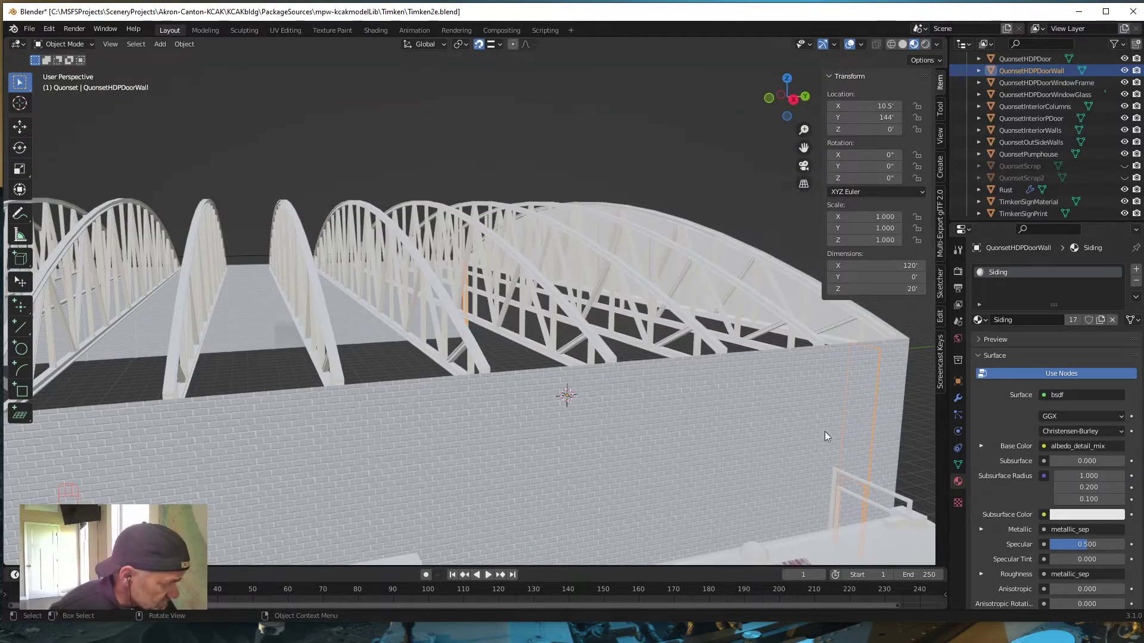
pyautogui.scroll(10, 542, 375)
pyautogui.moveTo(498, 393); pyautogui.dragTo(503, 404, button='middle')
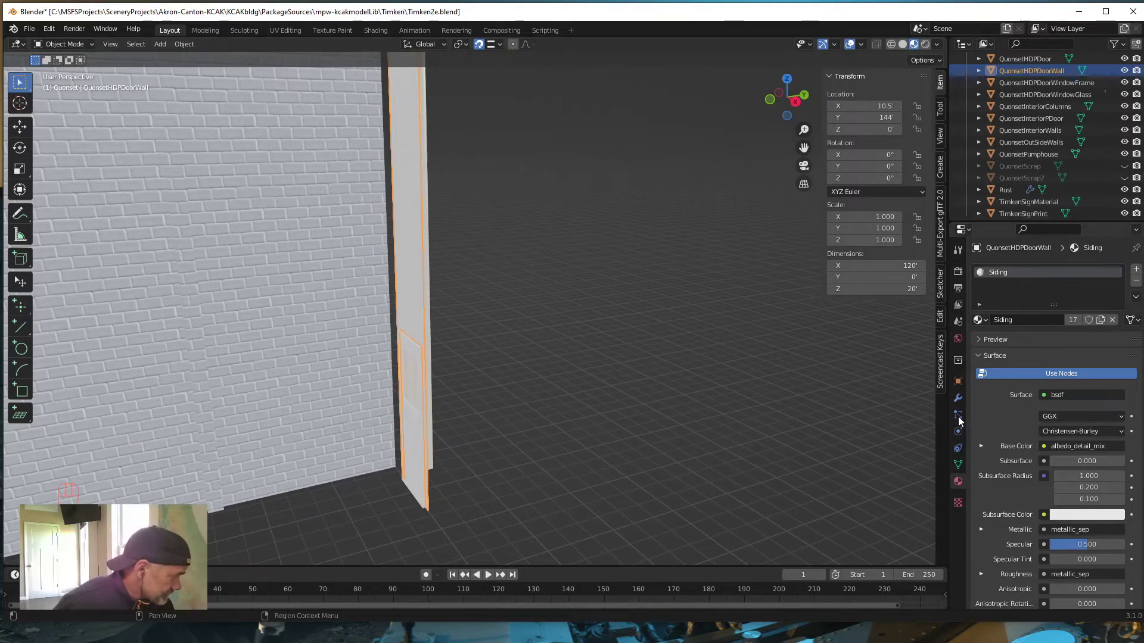
pyautogui.click(958, 398)
pyautogui.click(1000, 269)
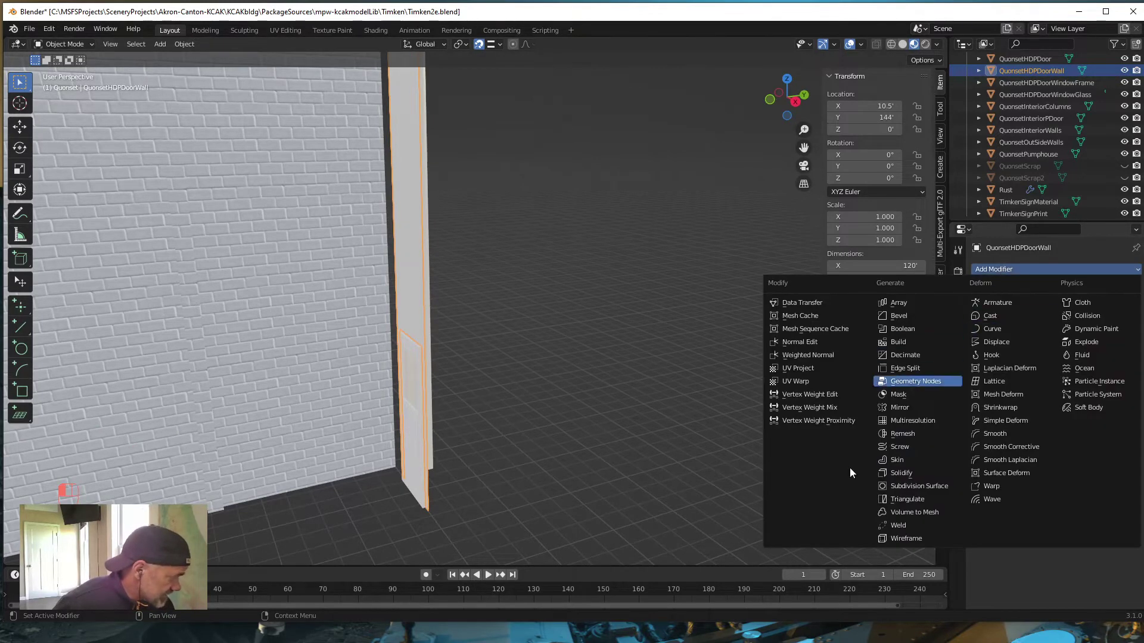
pyautogui.click(903, 473)
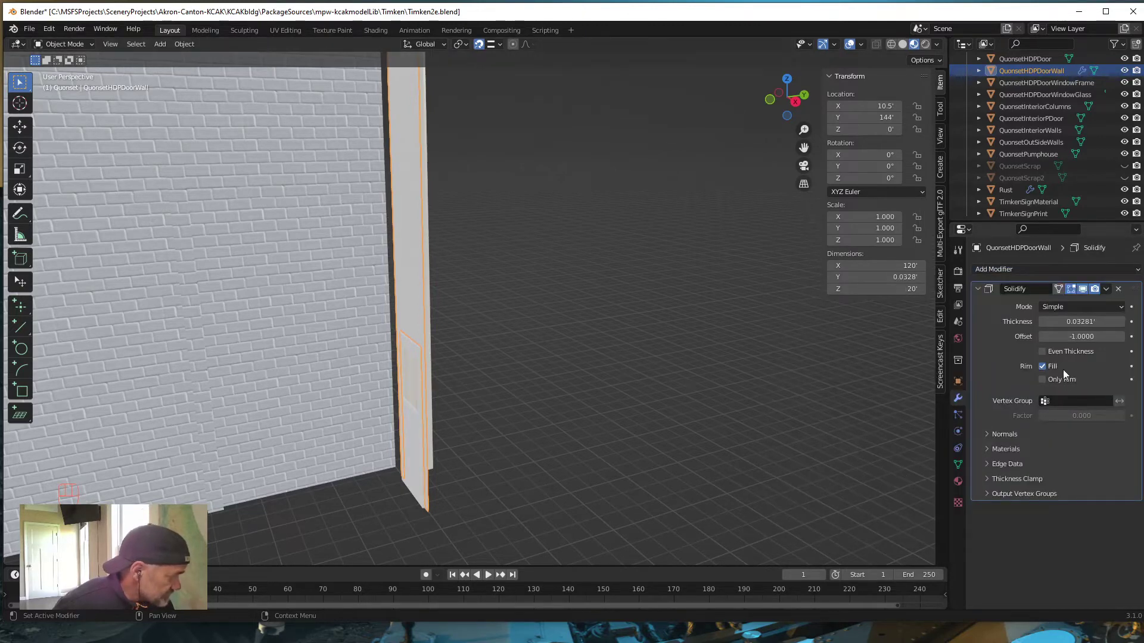
pyautogui.click(1096, 321)
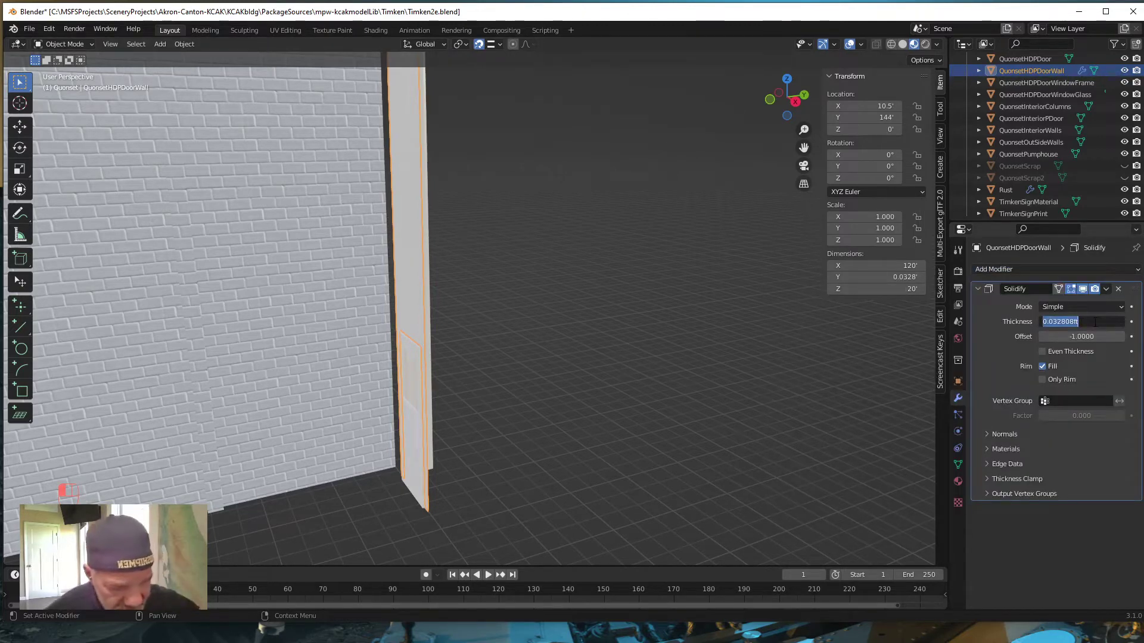
pyautogui.write('.25')
pyautogui.press('Return')
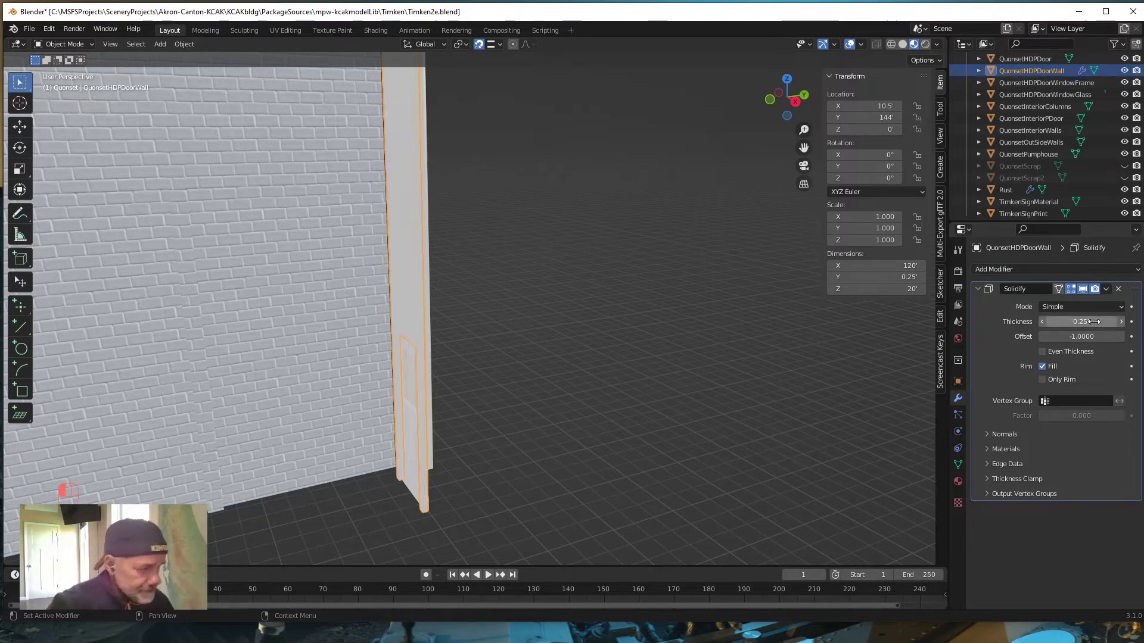
pyautogui.click(1106, 289)
pyautogui.click(1053, 303)
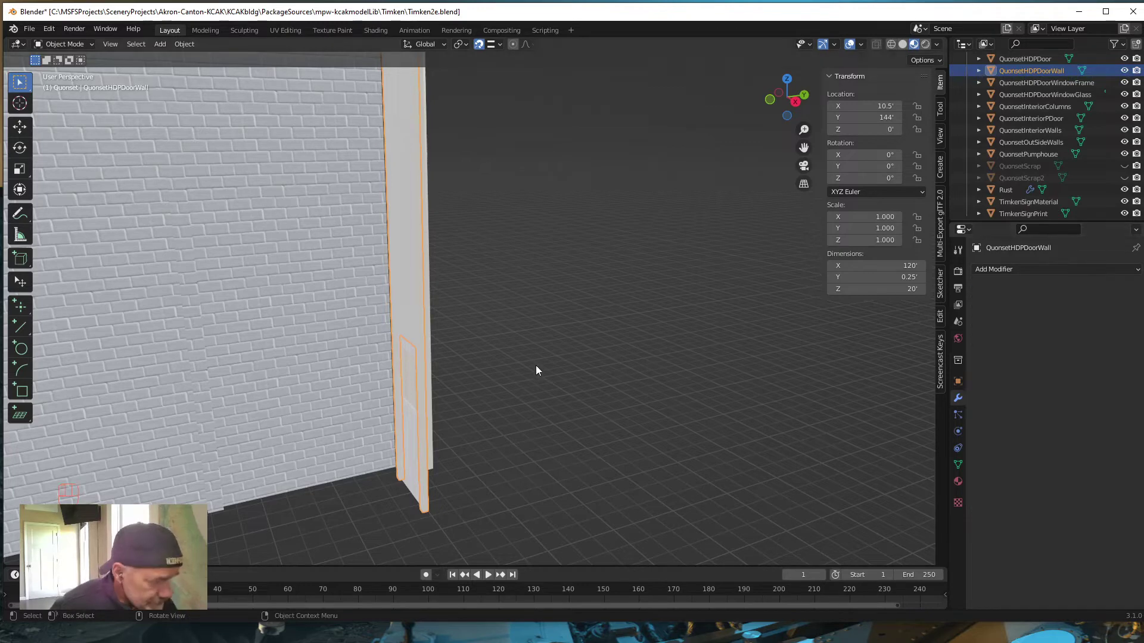
# Examine the thickened hangar door wall, its personnel door, and the hangar interior with its roof trusses and side walls.
pyautogui.moveTo(535, 364); pyautogui.dragTo(608, 401, button='middle')
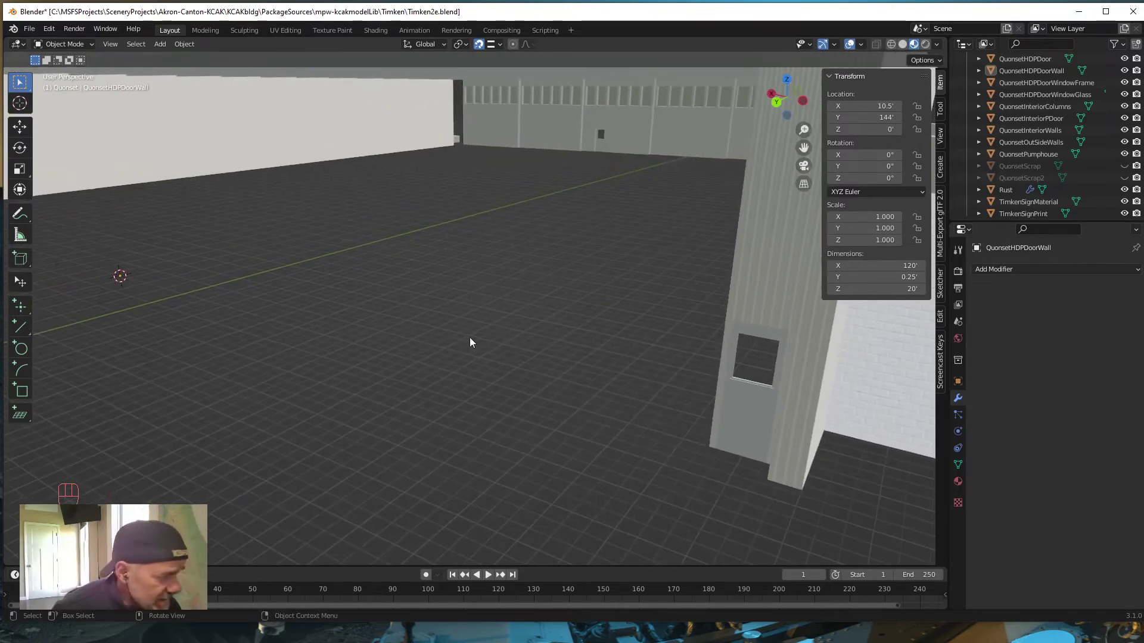
pyautogui.moveTo(470, 339); pyautogui.dragTo(697, 322, button='middle')
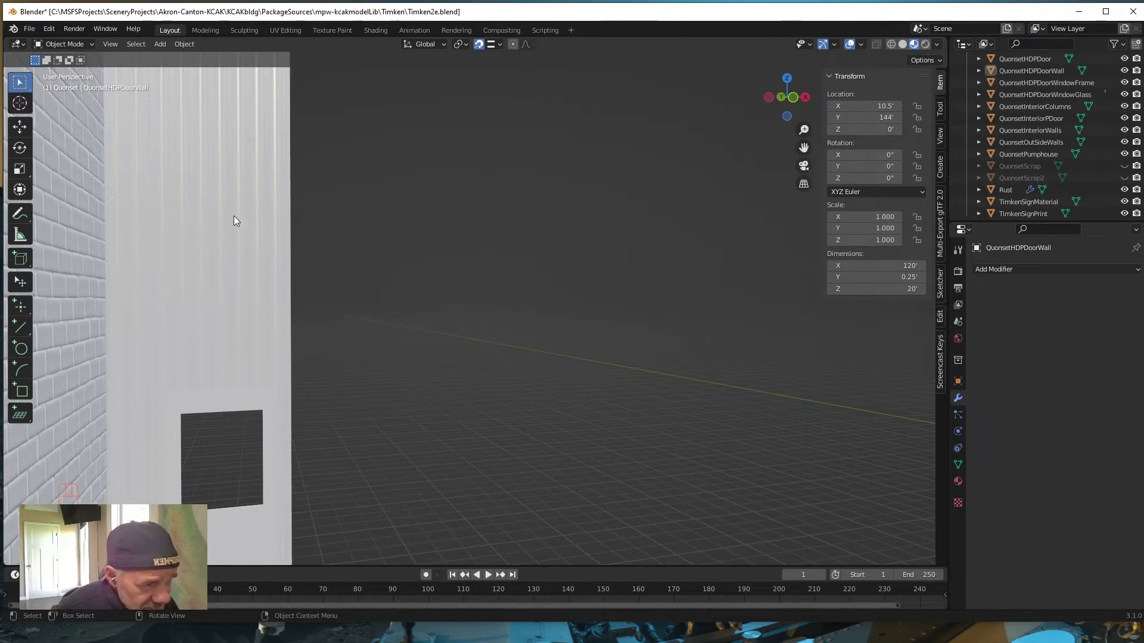
pyautogui.moveTo(473, 388); pyautogui.dragTo(500, 280, button='middle')
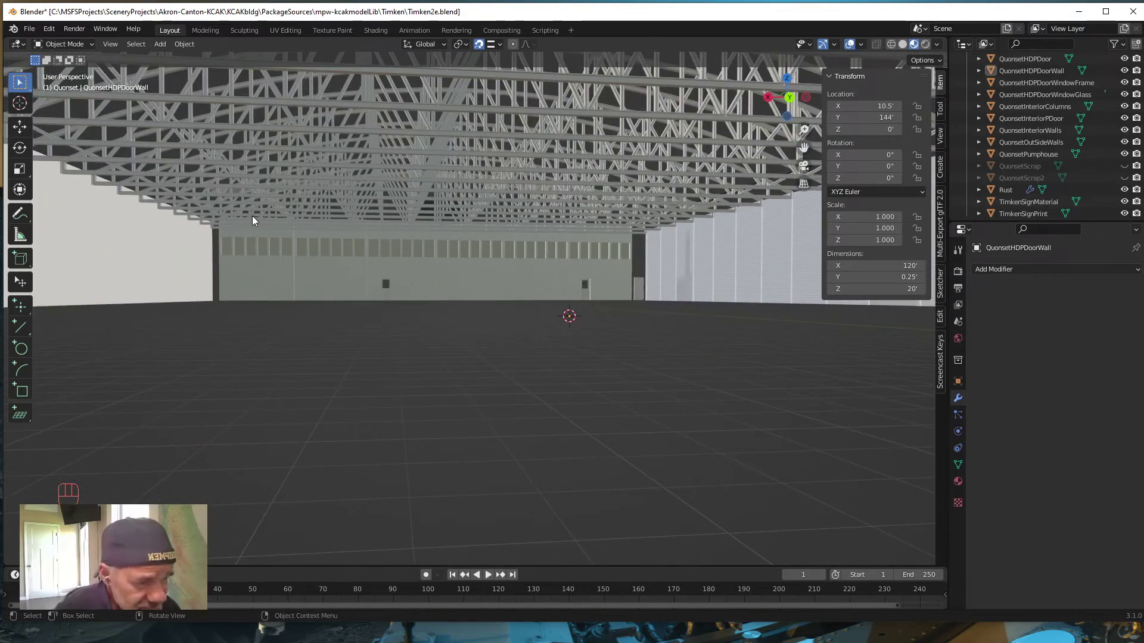
pyautogui.moveTo(409, 265); pyautogui.dragTo(422, 241, button='middle')
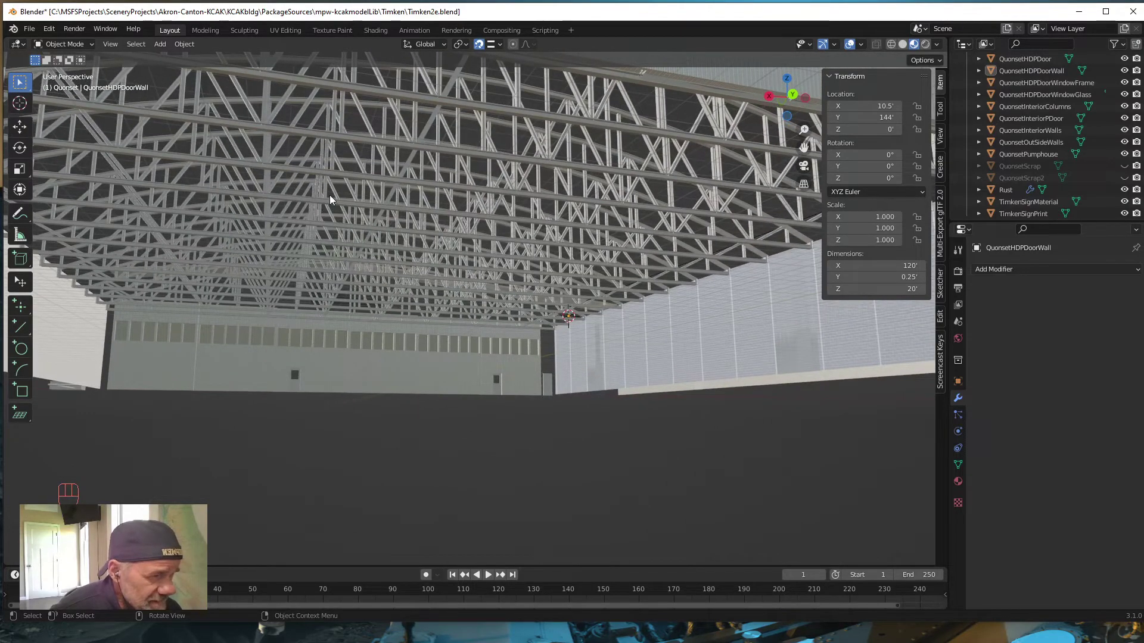
pyautogui.moveTo(326, 209); pyautogui.dragTo(271, 209, button='middle')
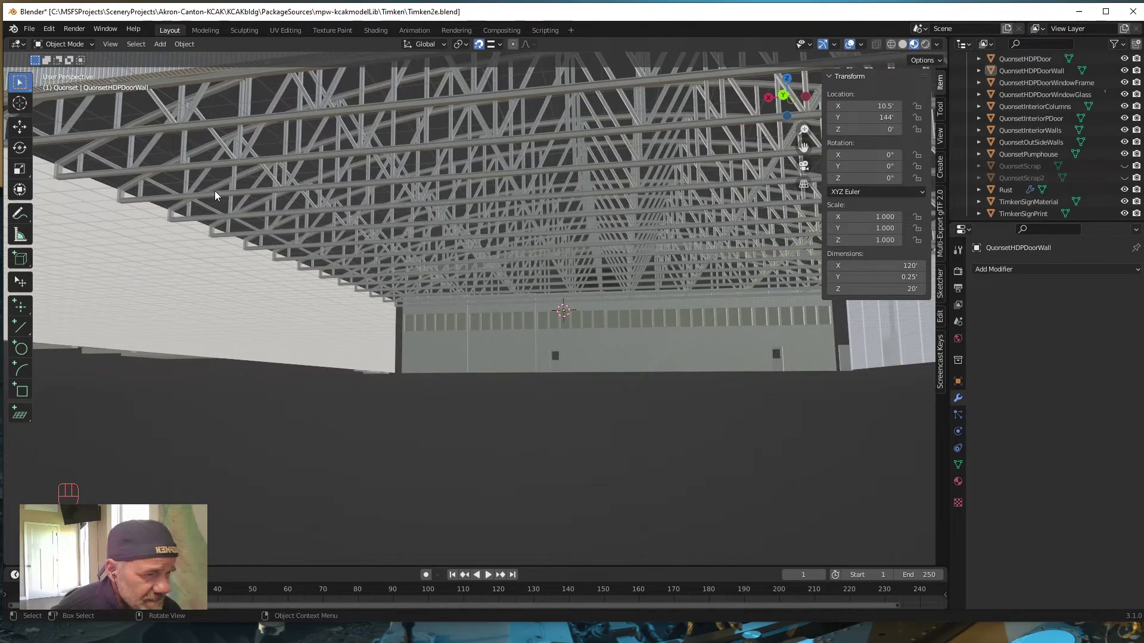
pyautogui.moveTo(334, 225); pyautogui.dragTo(266, 210, button='middle')
pyautogui.scroll(-2, 305, 257)
pyautogui.scroll(-2, 301, 257)
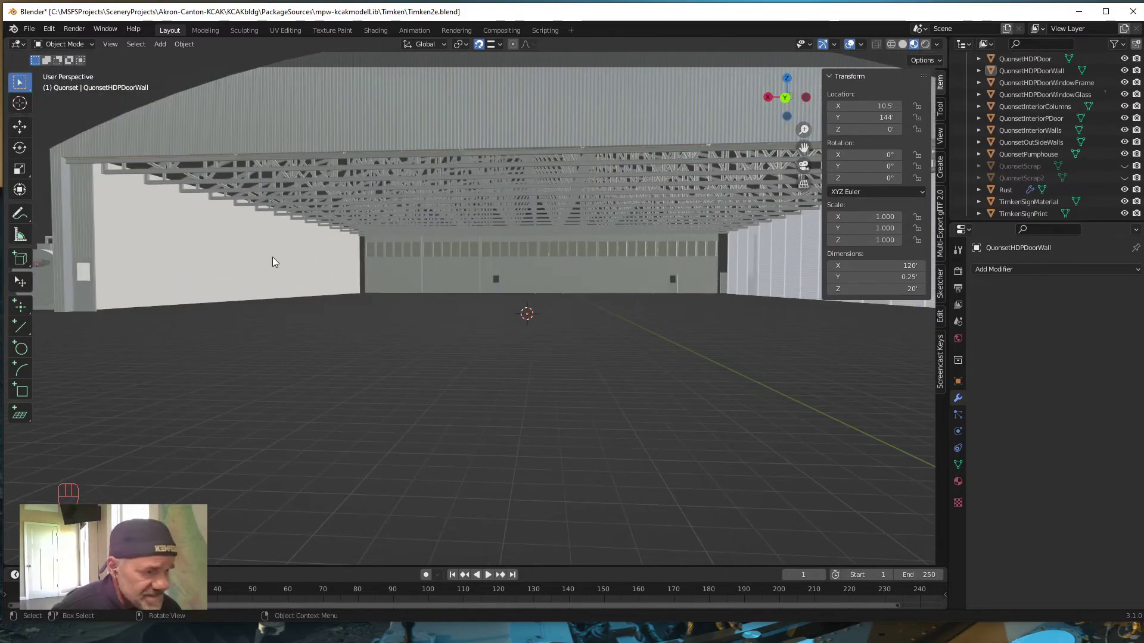
pyautogui.moveTo(273, 256); pyautogui.dragTo(331, 303, button='middle')
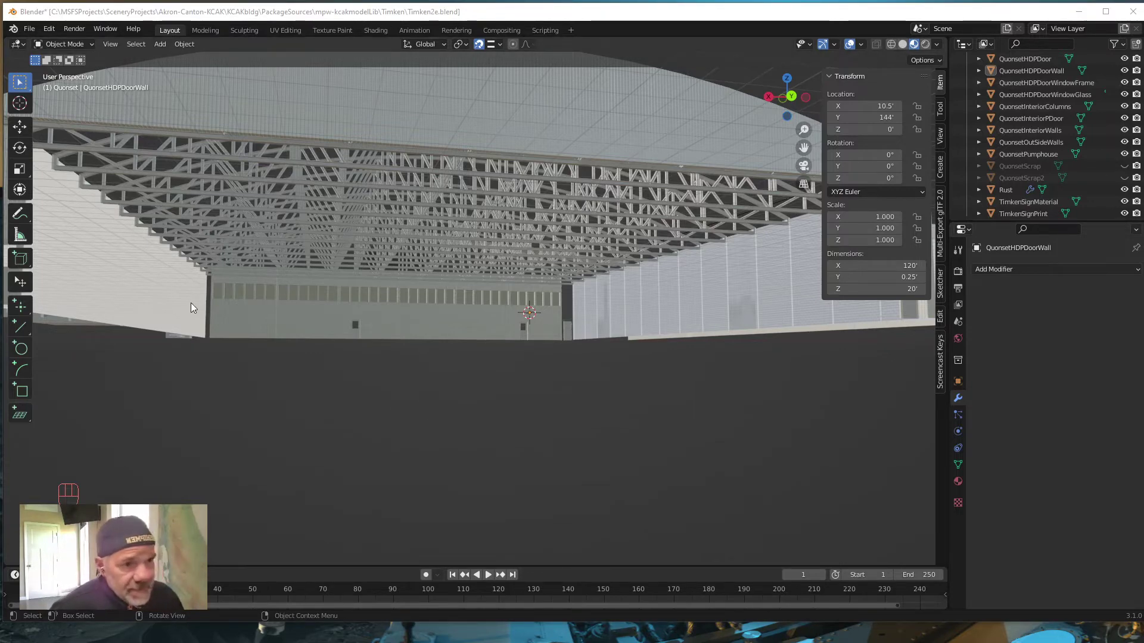
# Look at the hangar from the back and hide the RoofEnd object so the end trusses are exposed.
pyautogui.moveTo(440, 498)
pyautogui.keyDown('shift'); pyautogui.mouseDown(button='middle')
pyautogui.moveTo(453, 500)
pyautogui.moveTo(430, 505)
pyautogui.moveTo(438, 492)
pyautogui.mouseUp(button='middle'); pyautogui.keyUp('shift')
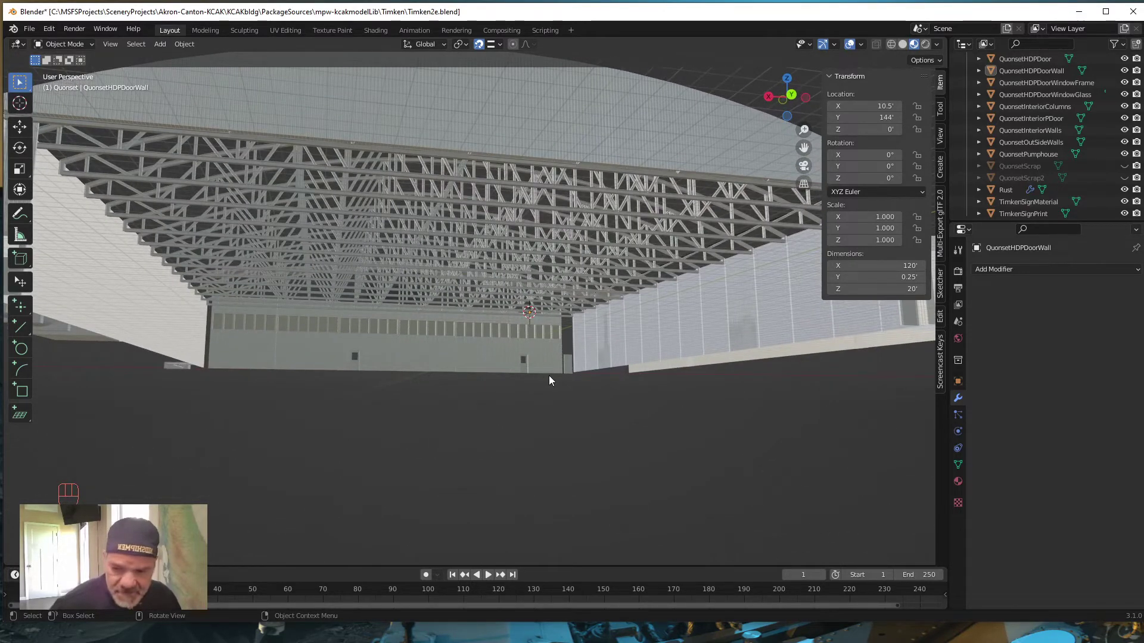
pyautogui.press('`')
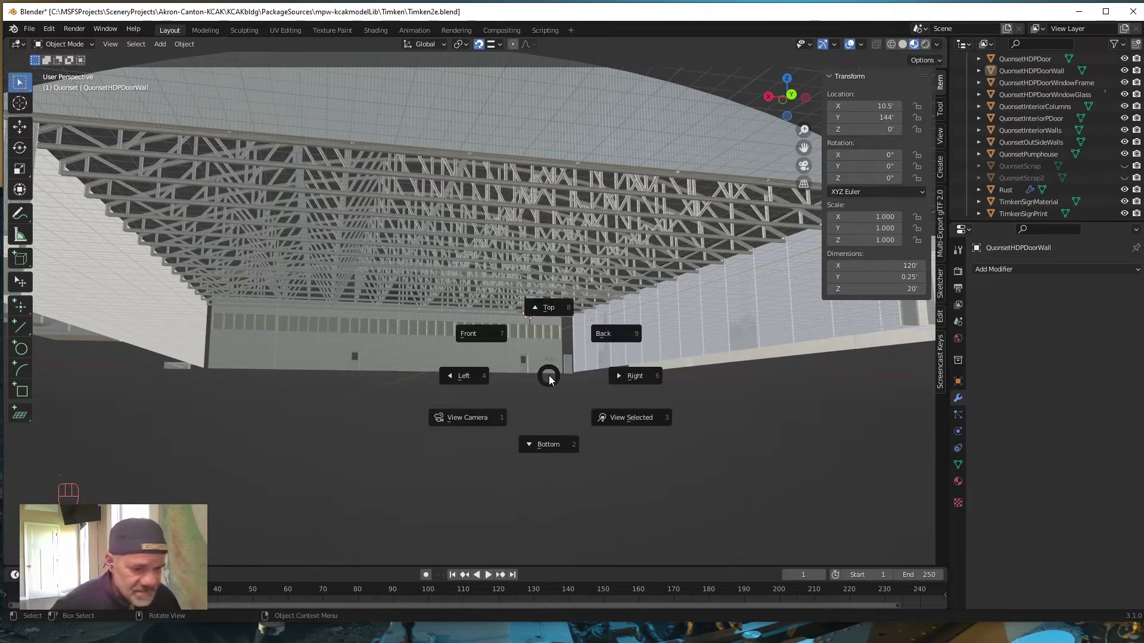
pyautogui.press('9')
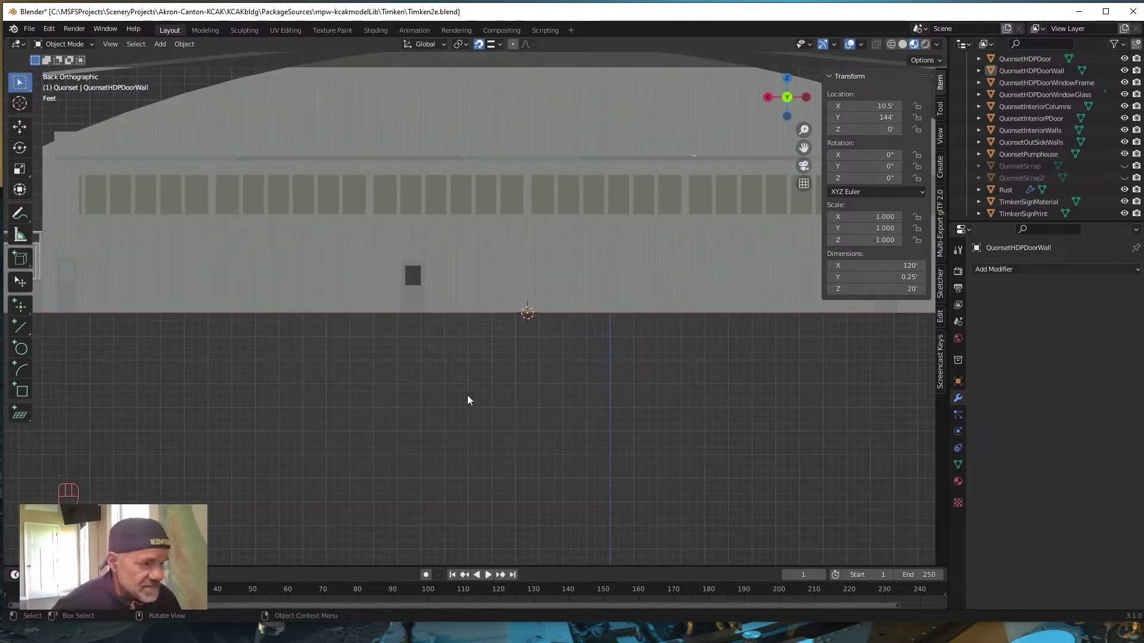
pyautogui.scroll(-3, 451, 385)
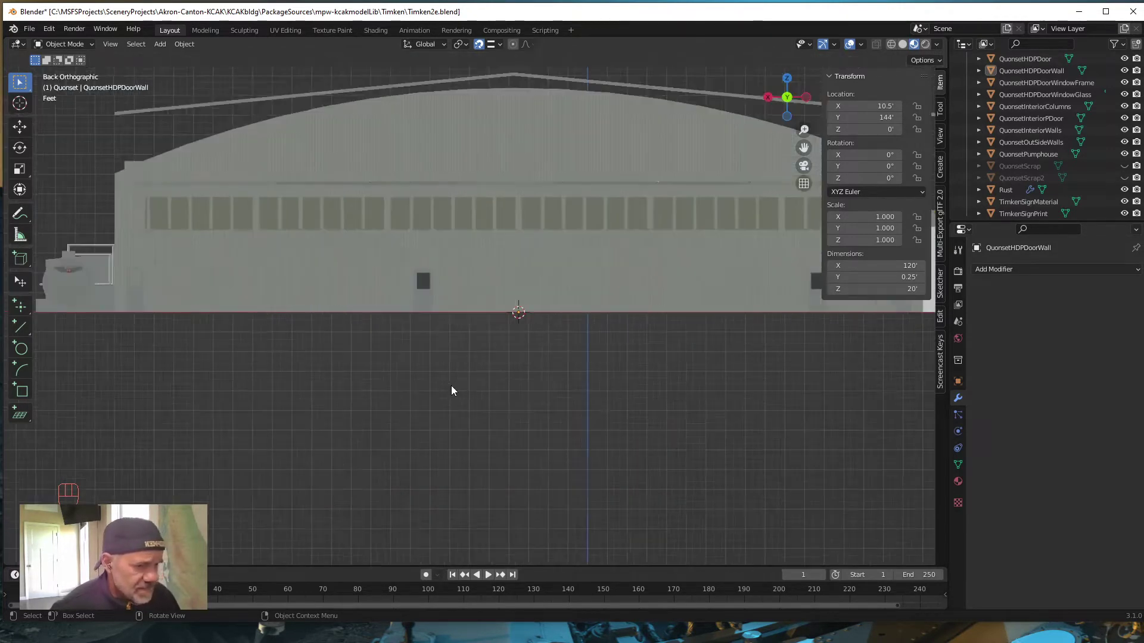
pyautogui.moveTo(465, 376); pyautogui.dragTo(459, 415, button='middle')
pyautogui.press('`')
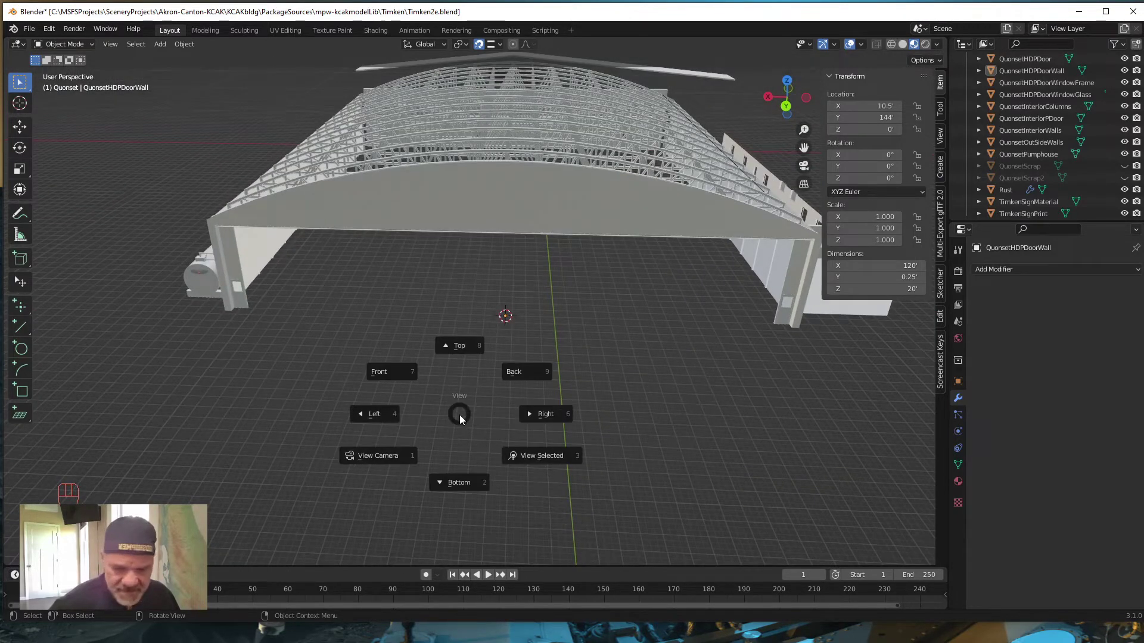
pyautogui.click(466, 409)
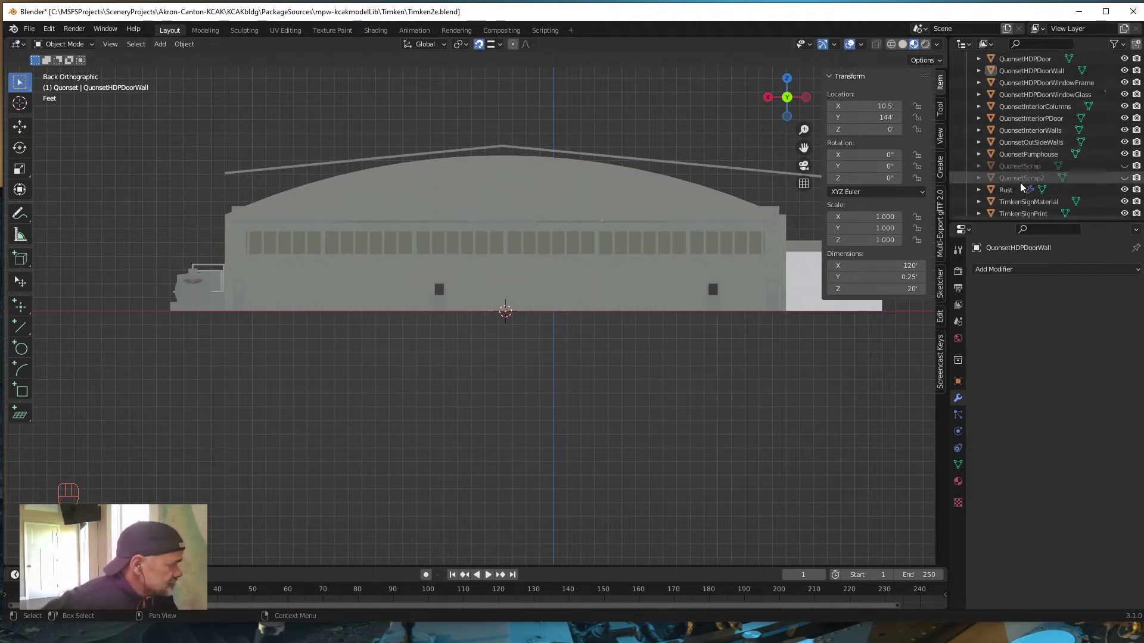
pyautogui.scroll(5, 1047, 142)
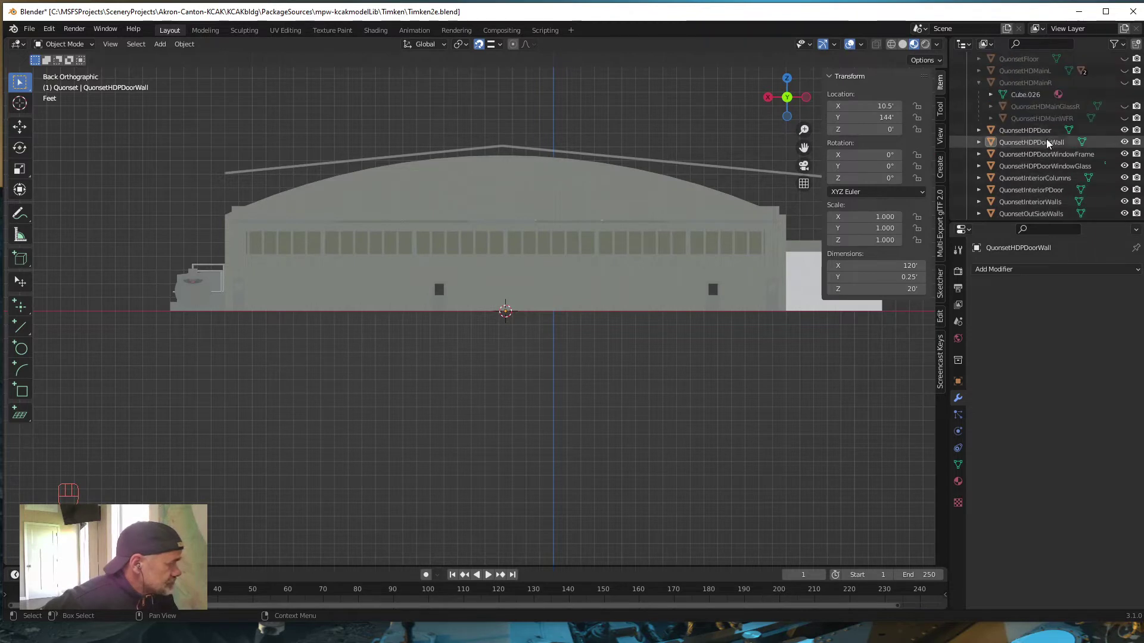
pyautogui.scroll(4, 1047, 143)
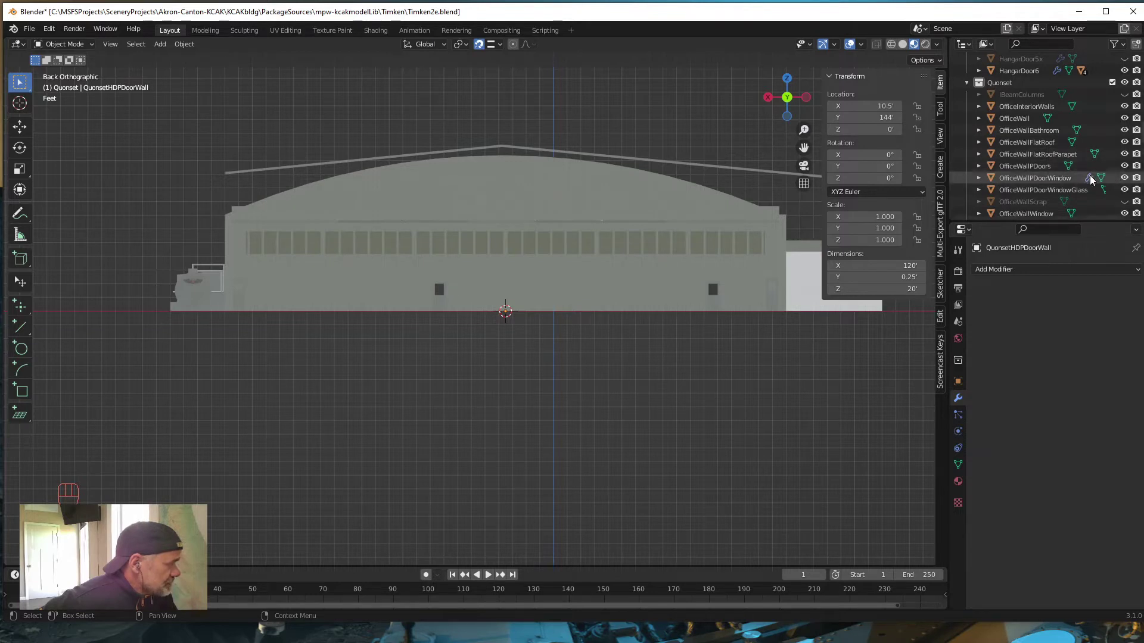
pyautogui.scroll(-3, 1091, 179)
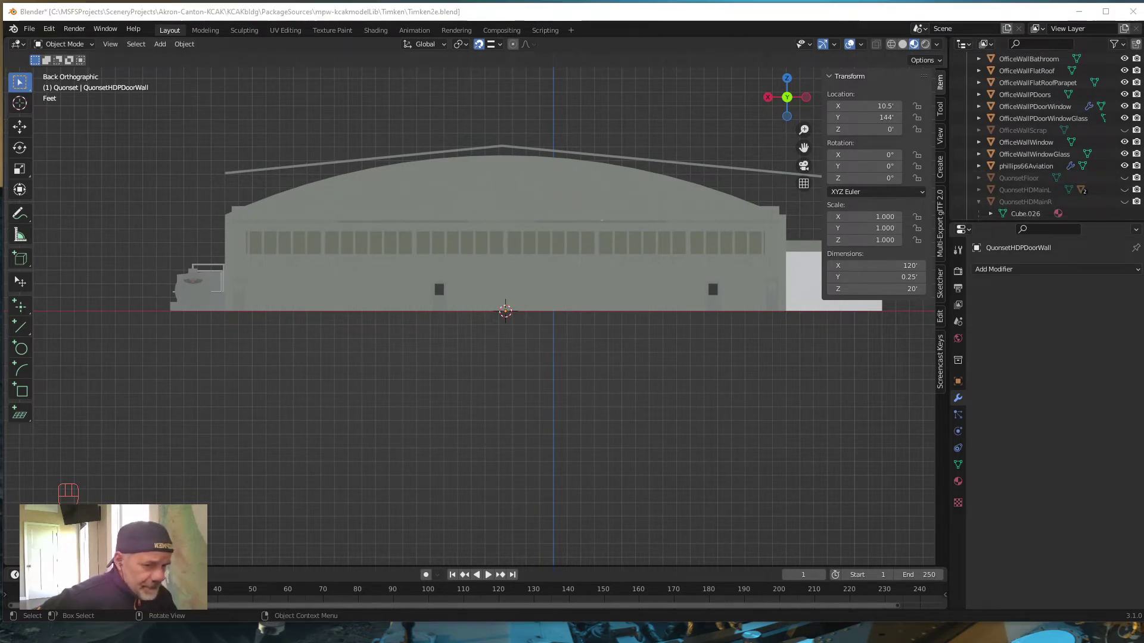
pyautogui.scroll(-5, 1025, 131)
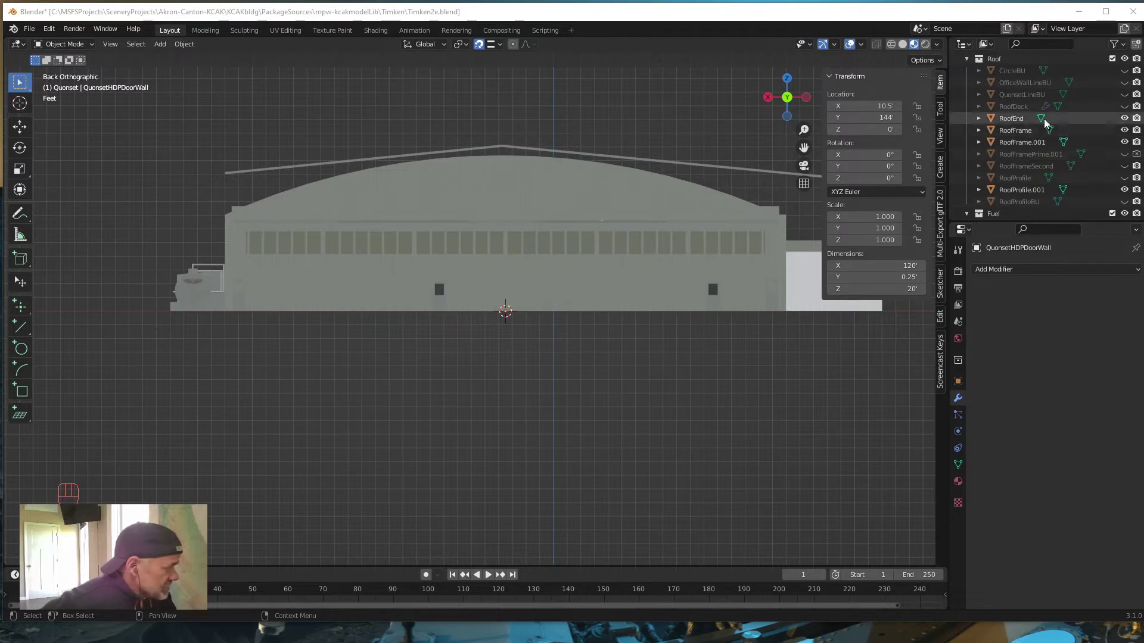
pyautogui.click(1124, 118)
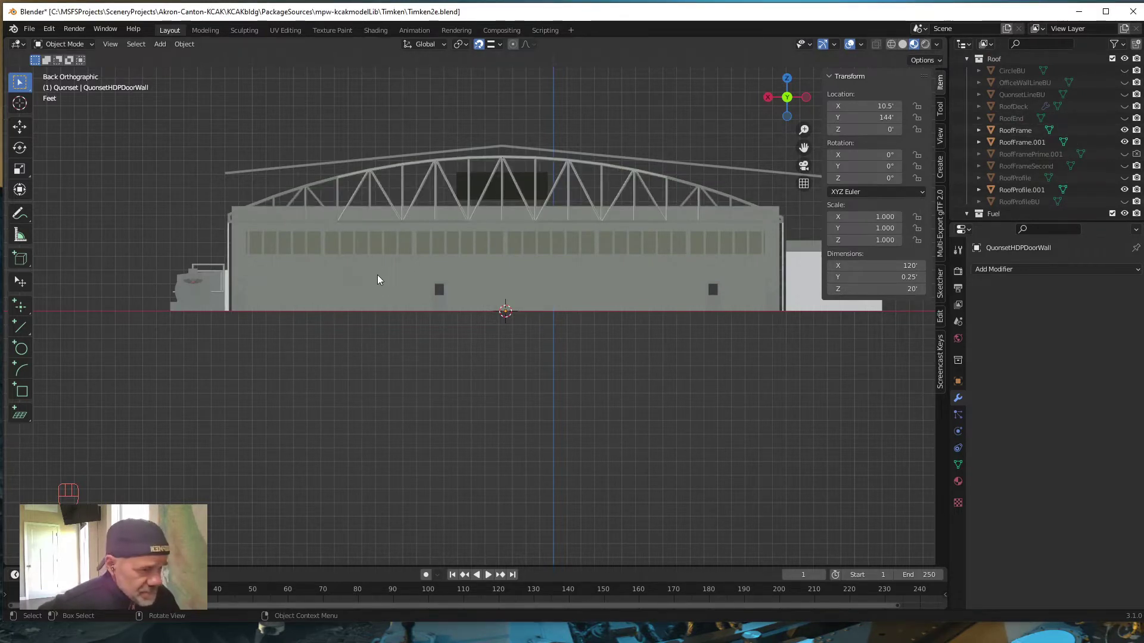
# Select the RoofFrame trusses and snap the 3D cursor to the selection.
pyautogui.scroll(2, 549, 213)
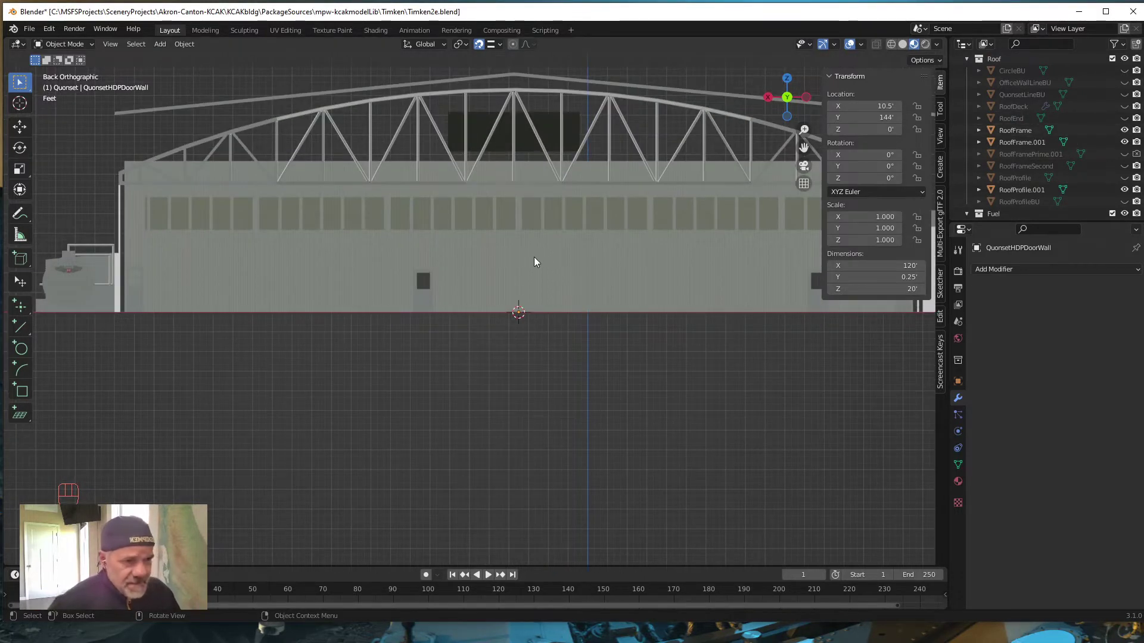
pyautogui.press('shift')
pyautogui.moveTo(703, 325); pyautogui.dragTo(585, 260, button='middle')
pyautogui.click(582, 224)
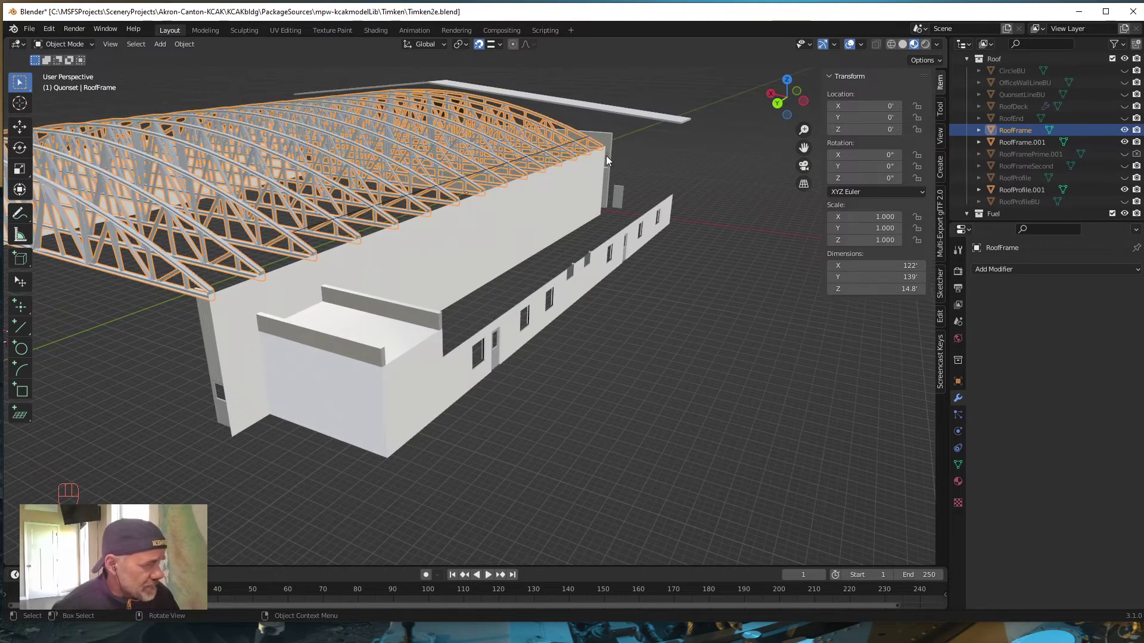
pyautogui.rightClick(523, 166)
pyautogui.moveTo(523, 166)
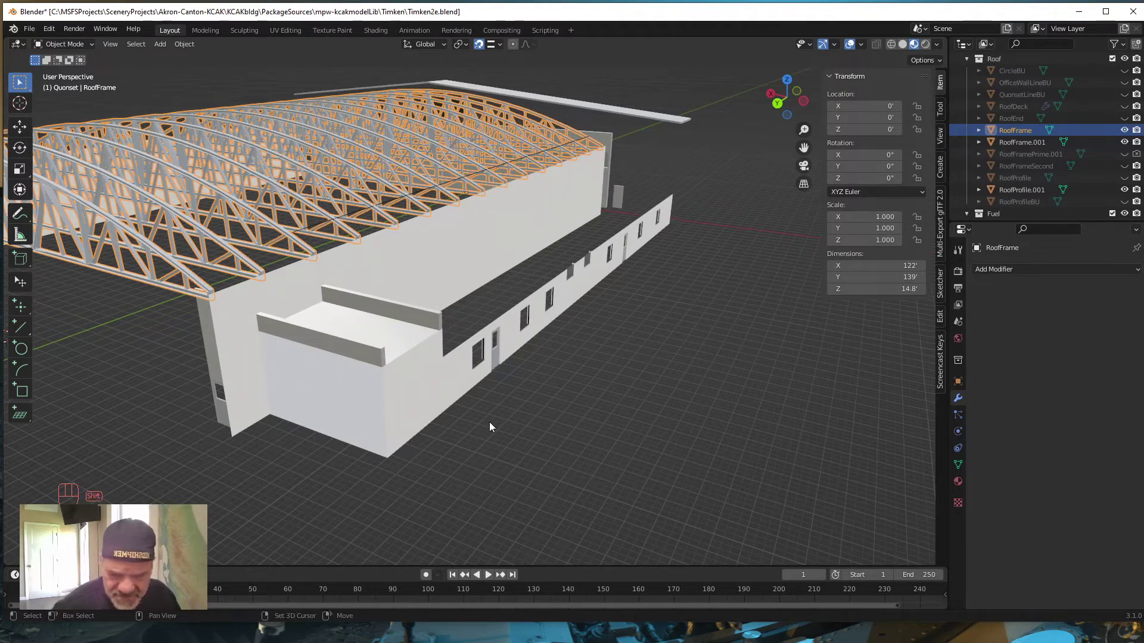
pyautogui.hotkey('shift', 's')
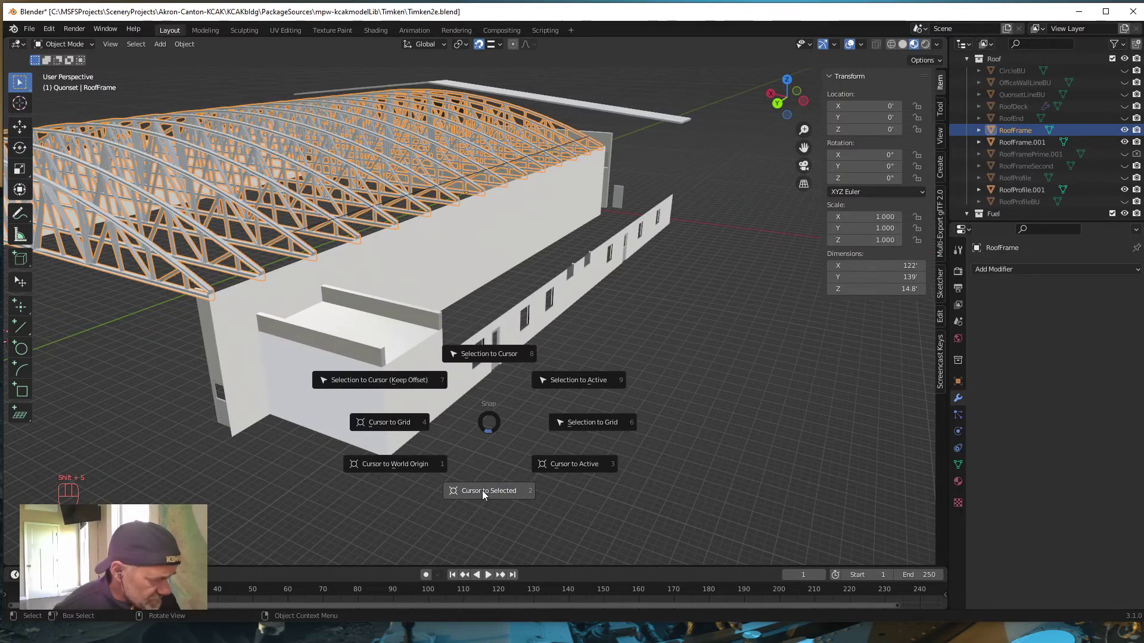
pyautogui.click(482, 491)
# Edit RoofFrame in vertex mode with X-ray on, and snap the 3D cursor to the end truss's bottom outer corner vertex above the side wall.
pyautogui.moveTo(528, 288); pyautogui.dragTo(554, 278, button='middle')
pyautogui.keyDown('shift'); pyautogui.moveTo(394, 398); pyautogui.dragTo(683, 240, button='middle'); pyautogui.keyUp('shift')
pyautogui.moveTo(539, 291); pyautogui.dragTo(152, 443, button='middle')
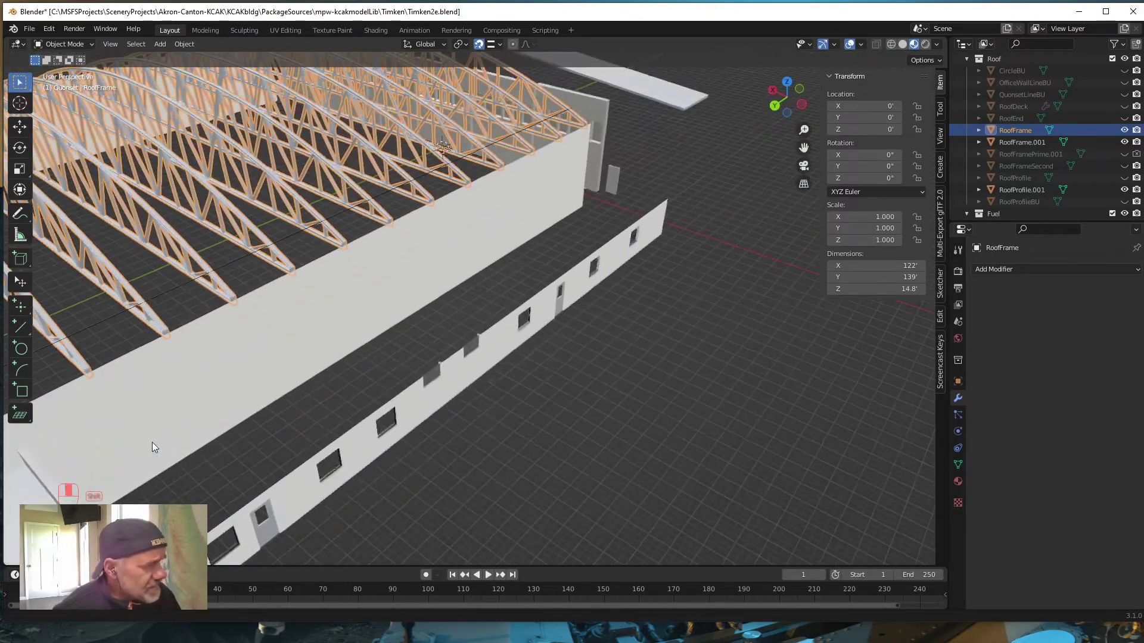
pyautogui.keyDown('shift'); pyautogui.moveTo(516, 285); pyautogui.dragTo(268, 434, button='middle'); pyautogui.keyUp('shift')
pyautogui.scroll(3, 460, 255)
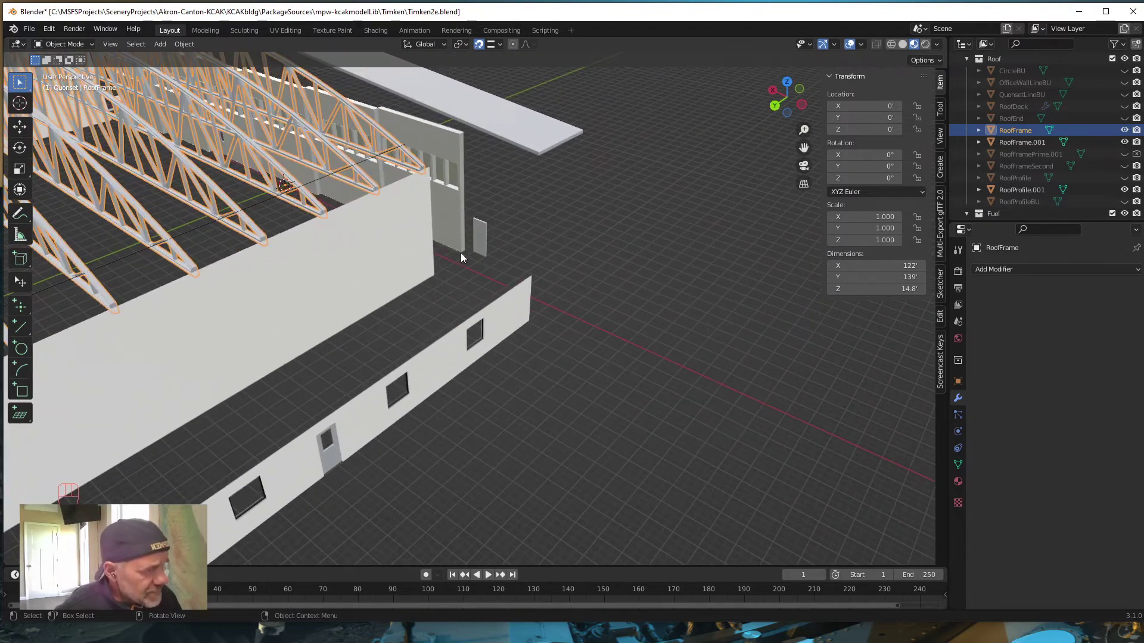
pyautogui.press('Tab')
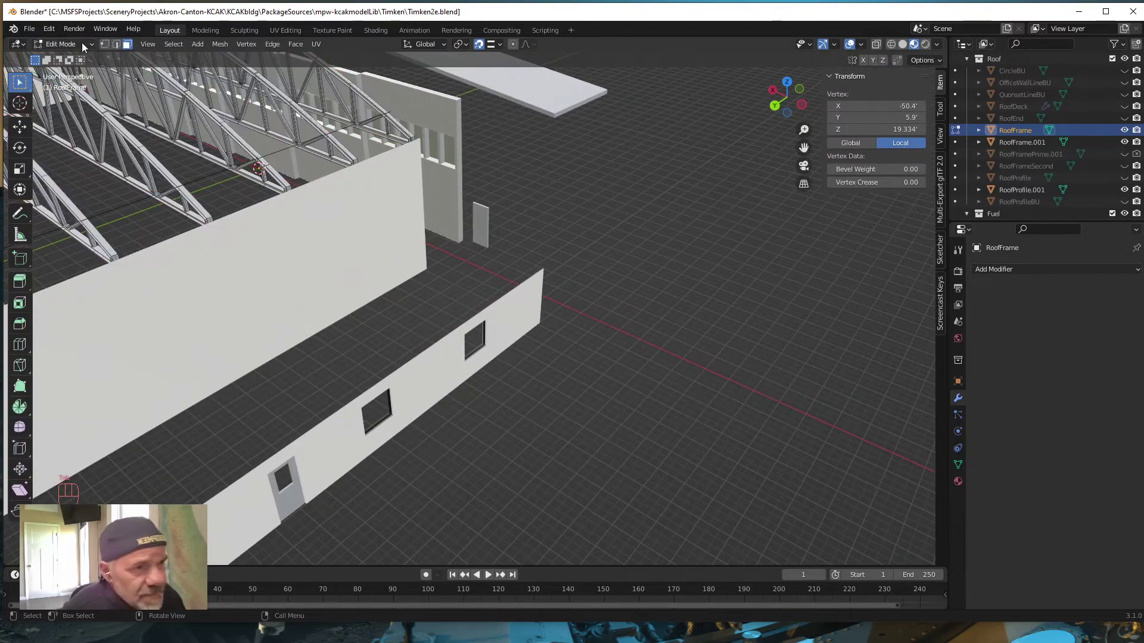
pyautogui.click(105, 44)
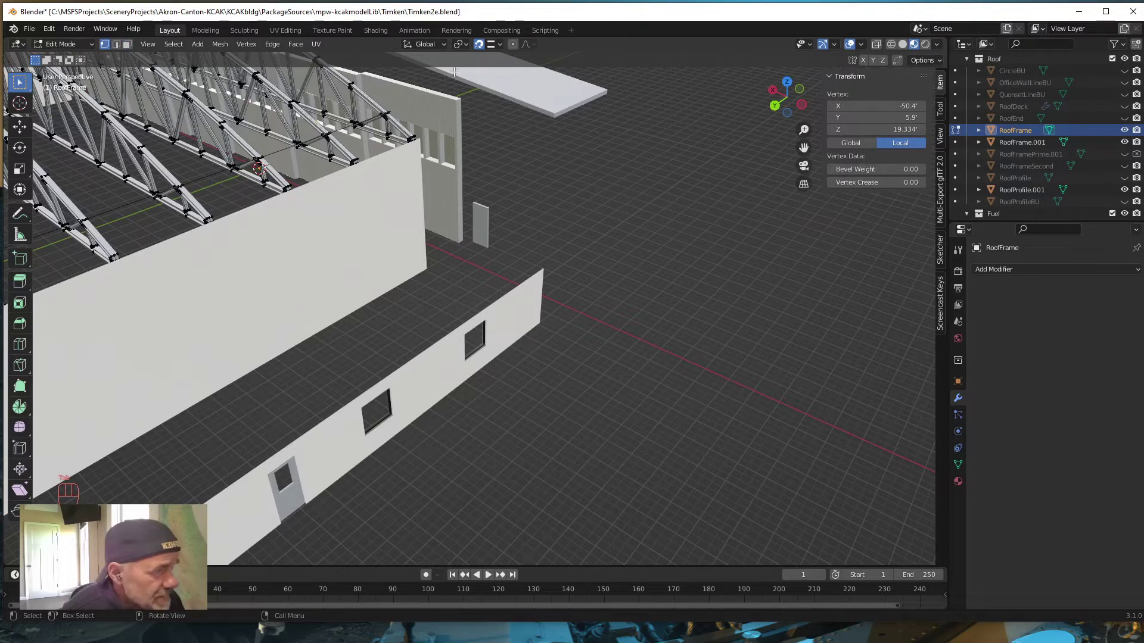
pyautogui.click(877, 45)
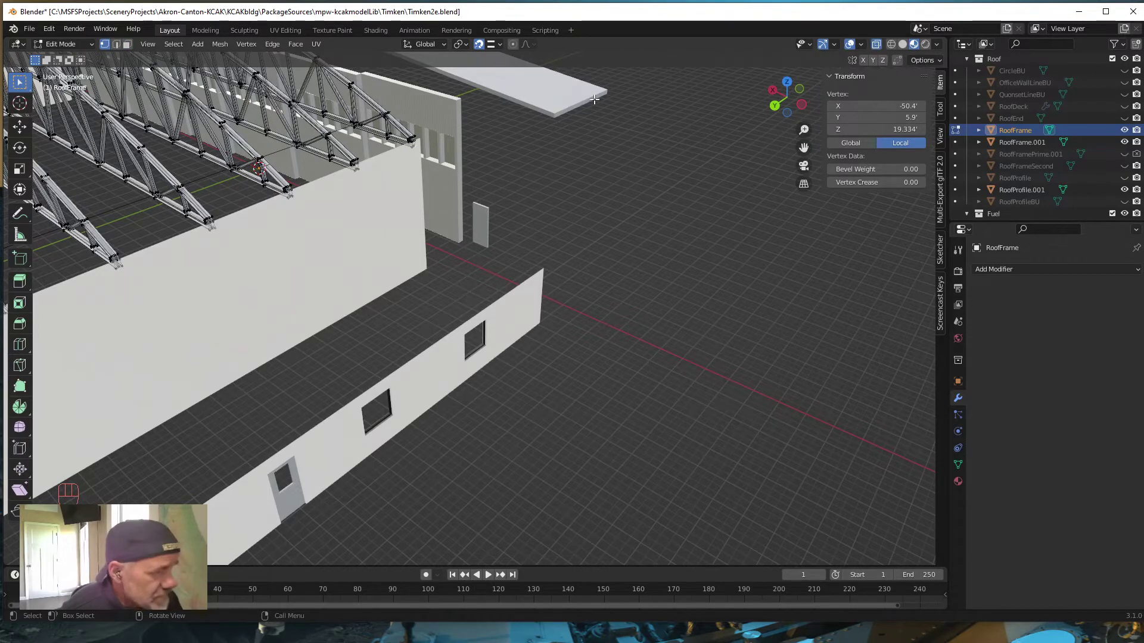
pyautogui.click(423, 153)
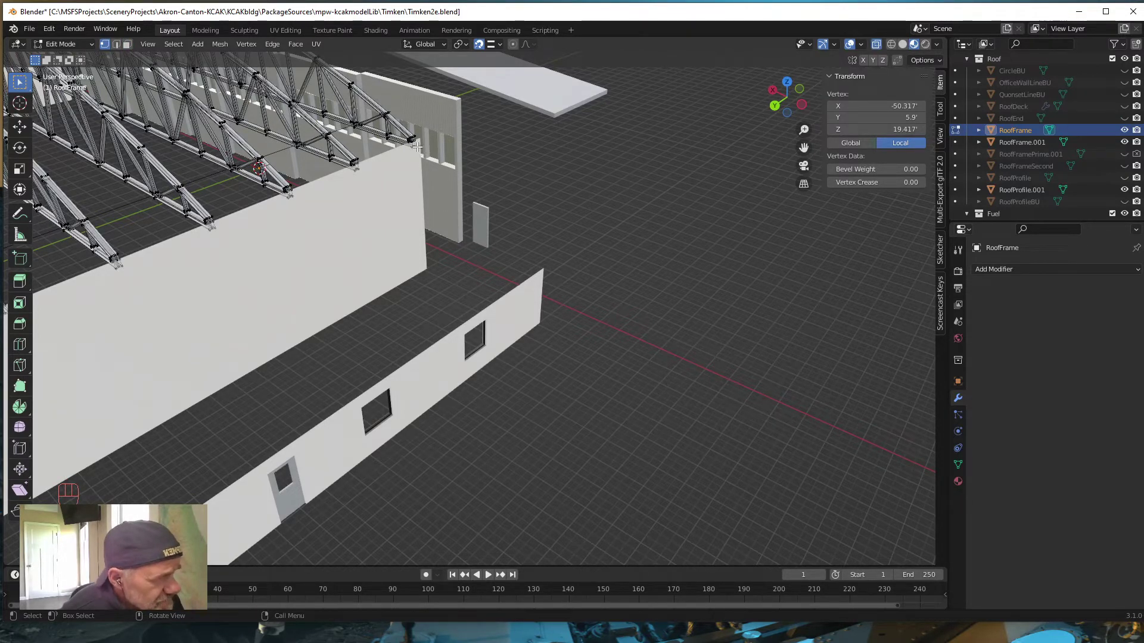
pyautogui.click(417, 147)
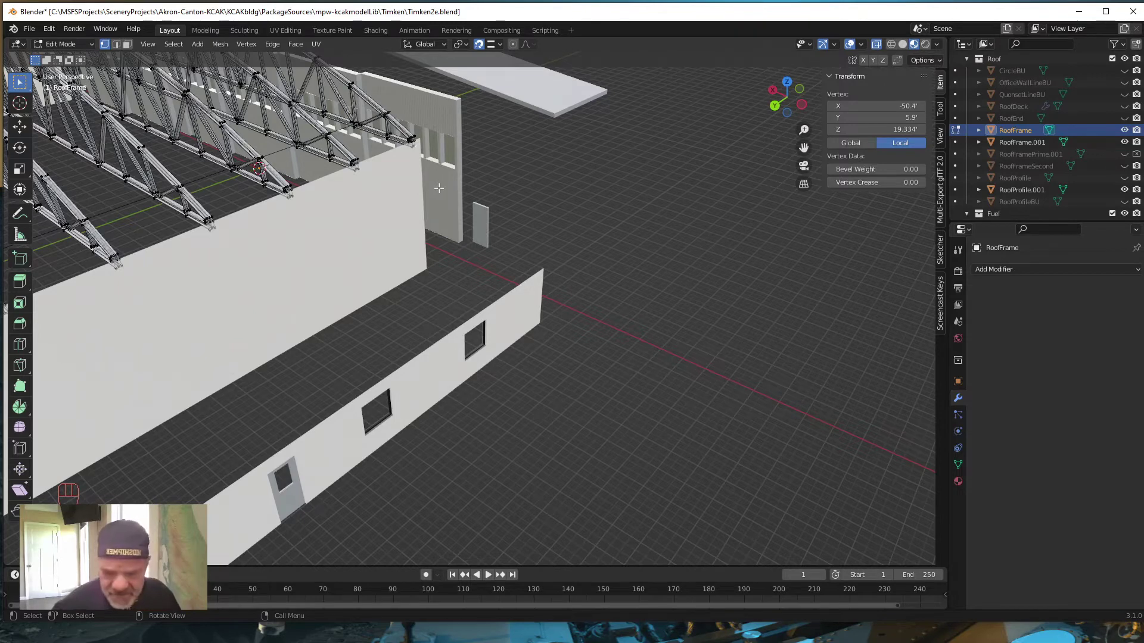
pyautogui.hotkey('shift', 's')
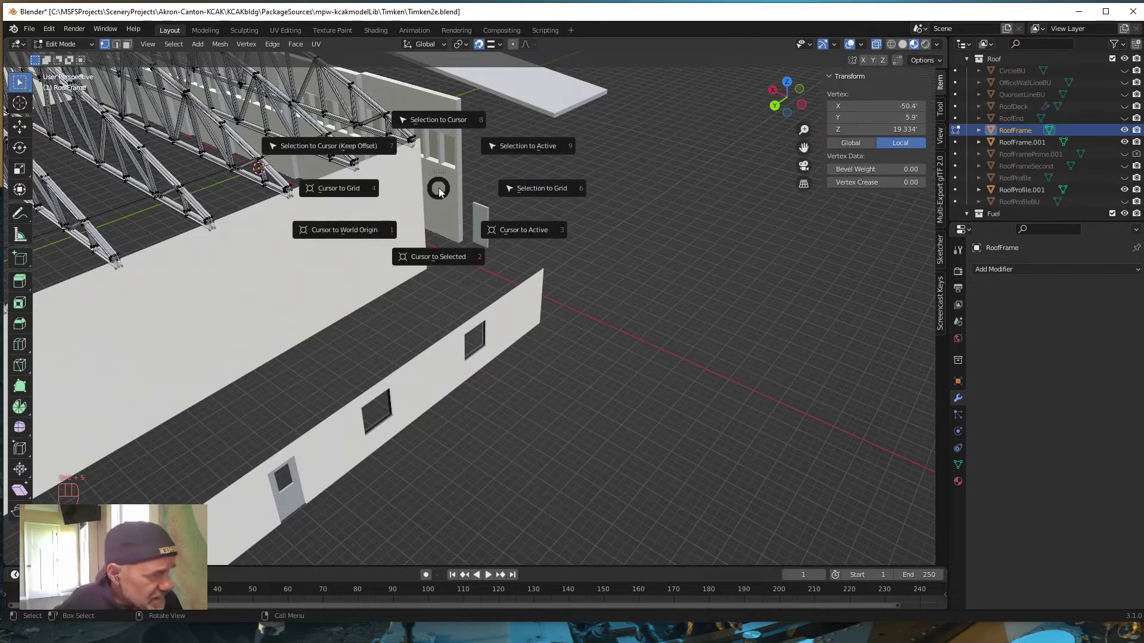
pyautogui.click(425, 256)
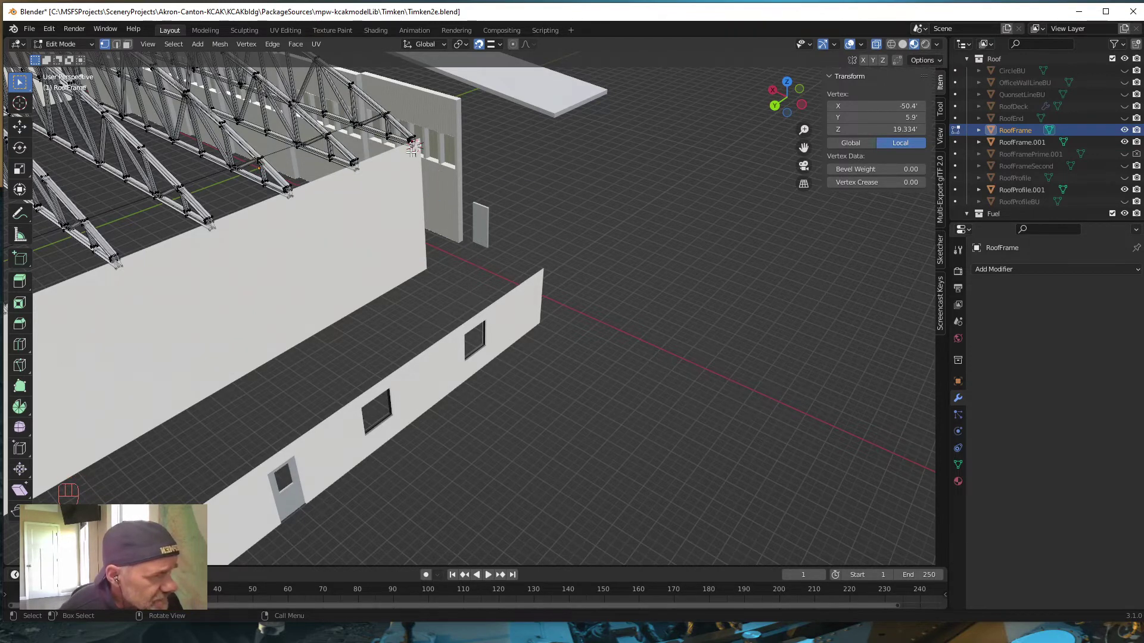
# Examine up close, in back orthographic view, how the end truss's bottom corner meets the top of the side wall.
pyautogui.moveTo(372, 193); pyautogui.dragTo(415, 194, button='middle')
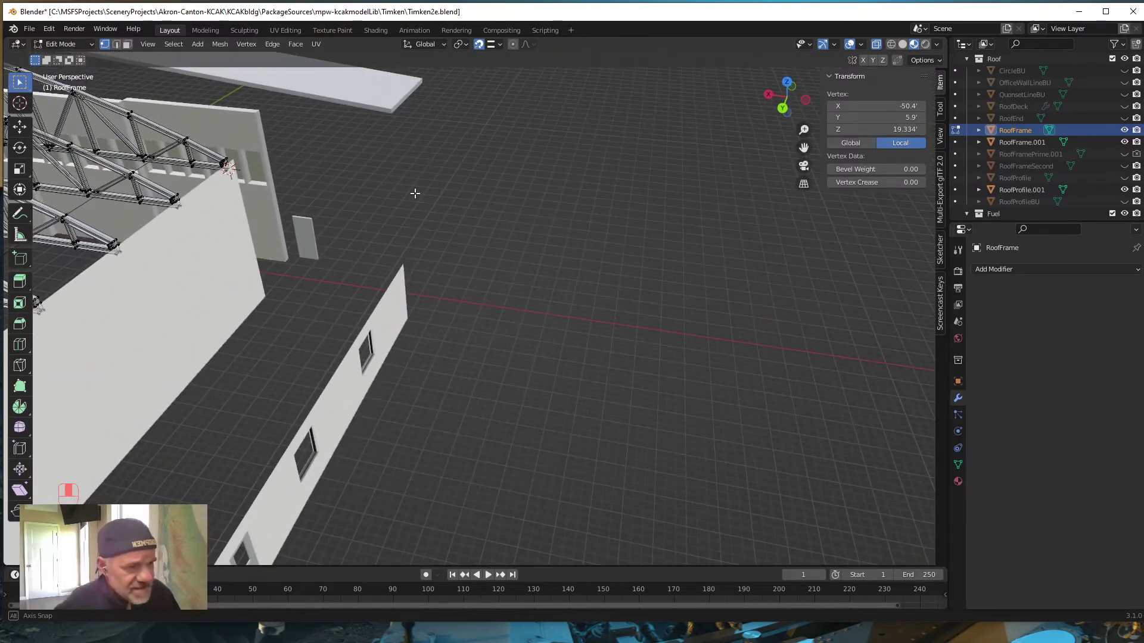
pyautogui.keyDown('shift'); pyautogui.moveTo(384, 277); pyautogui.dragTo(722, 198, button='middle'); pyautogui.keyUp('shift')
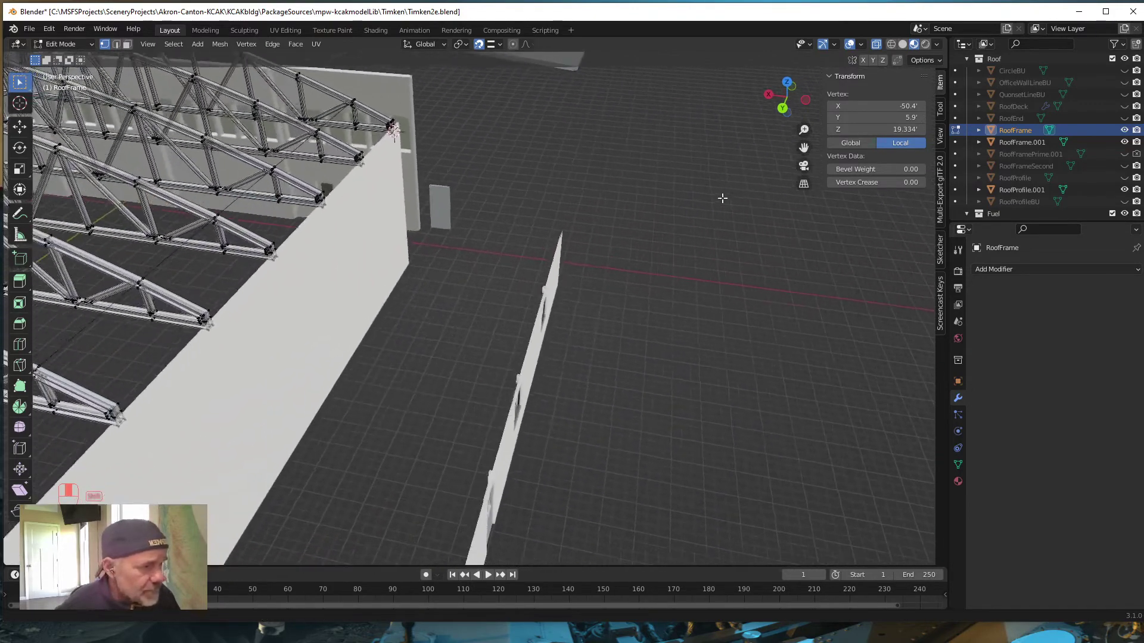
pyautogui.moveTo(610, 250); pyautogui.dragTo(643, 243, button='middle')
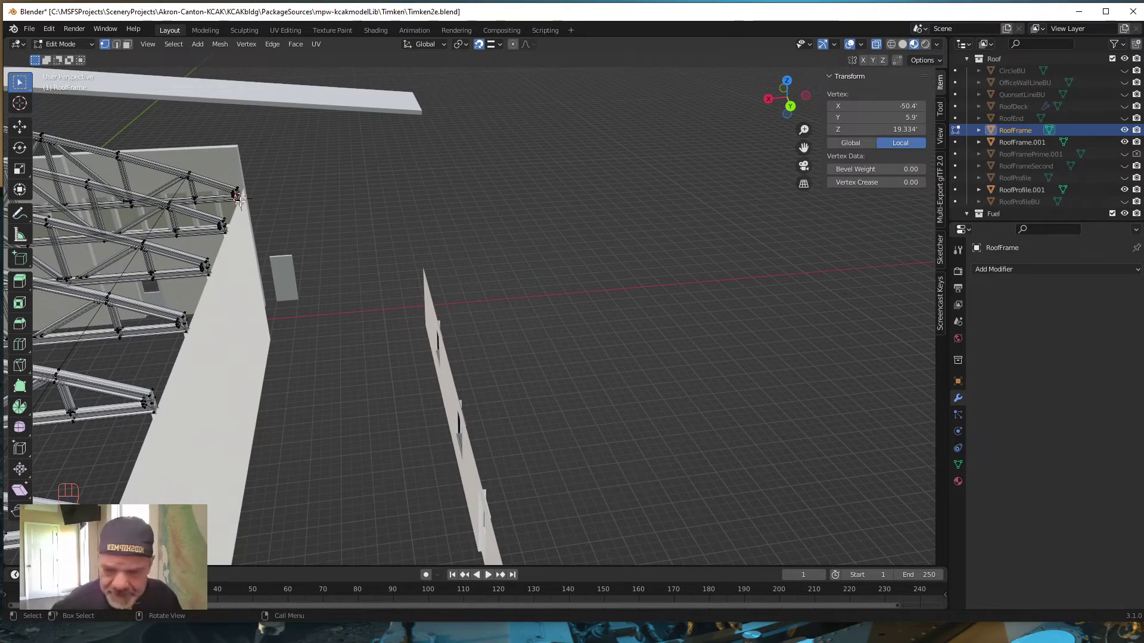
pyautogui.press('`')
pyautogui.press('9')
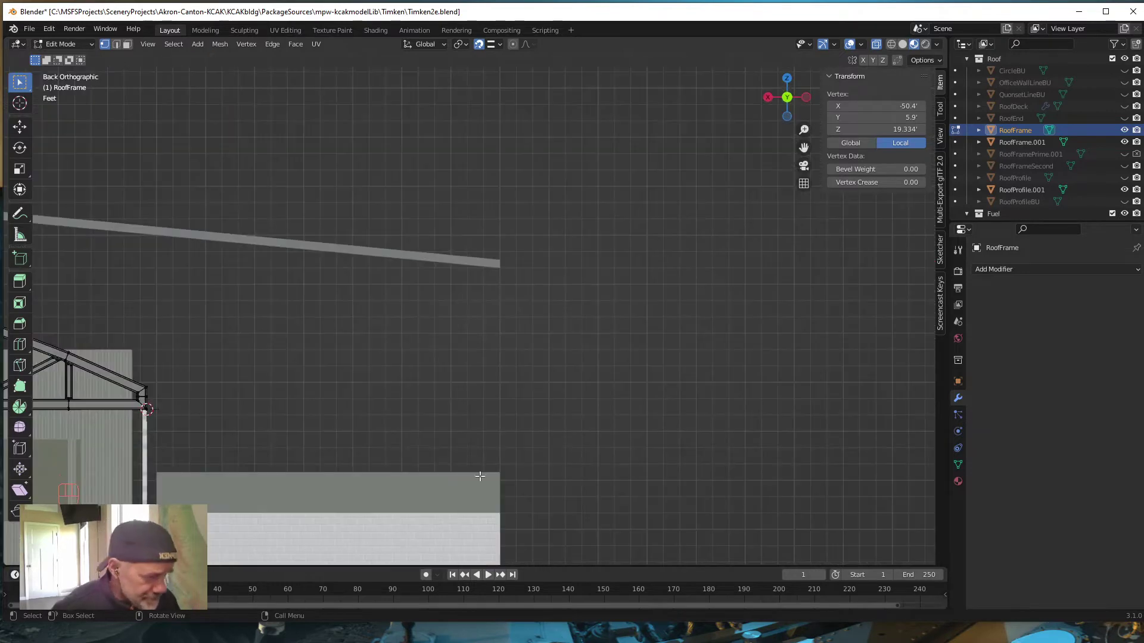
pyautogui.keyDown('shift'); pyautogui.moveTo(220, 455); pyautogui.dragTo(464, 307, button='middle'); pyautogui.keyUp('shift')
pyautogui.scroll(8, 348, 300)
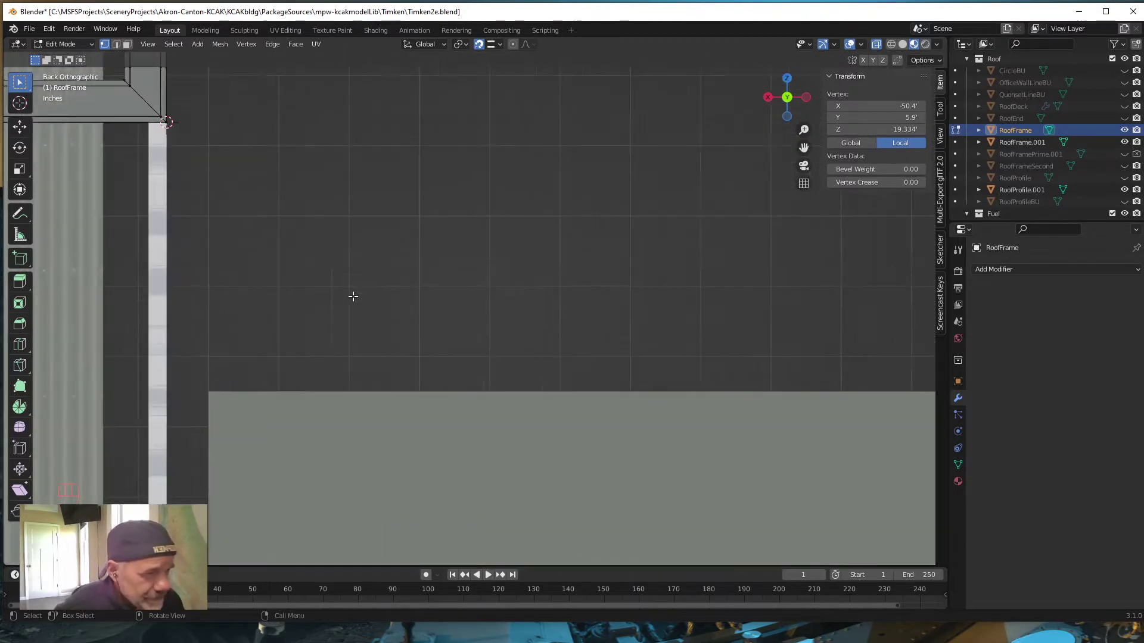
pyautogui.keyDown('shift'); pyautogui.moveTo(187, 199); pyautogui.dragTo(508, 338, button='middle'); pyautogui.keyUp('shift')
pyautogui.scroll(2, 467, 330)
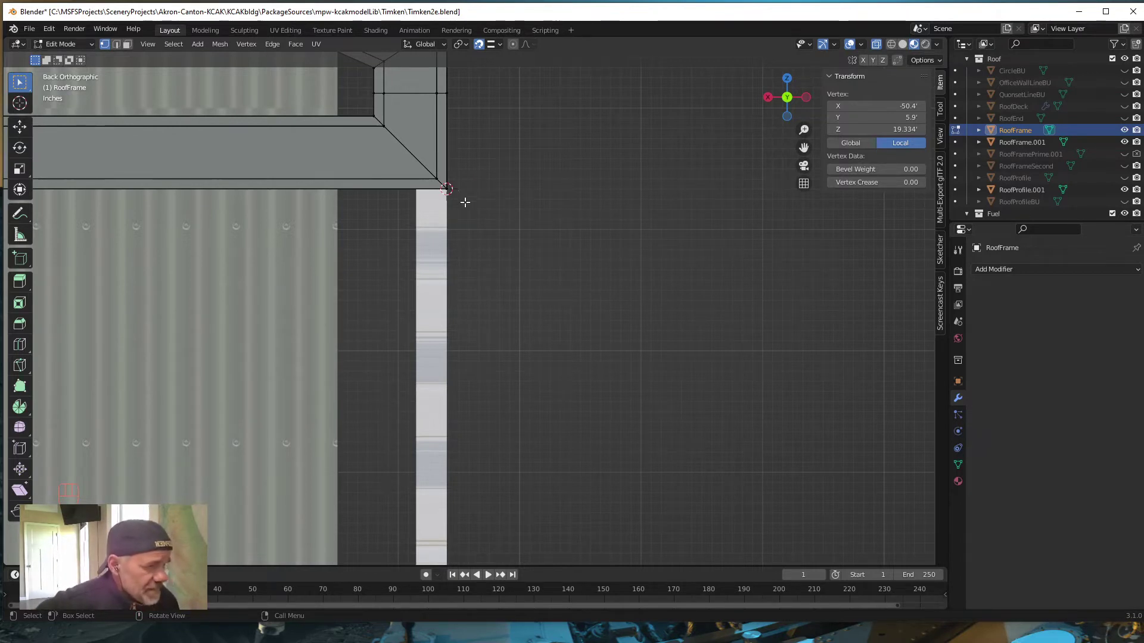
# Leave RoofFrame mesh editing and add a single-vertex mesh object at the 3D cursor on the truss corner.
pyautogui.press('Tab')
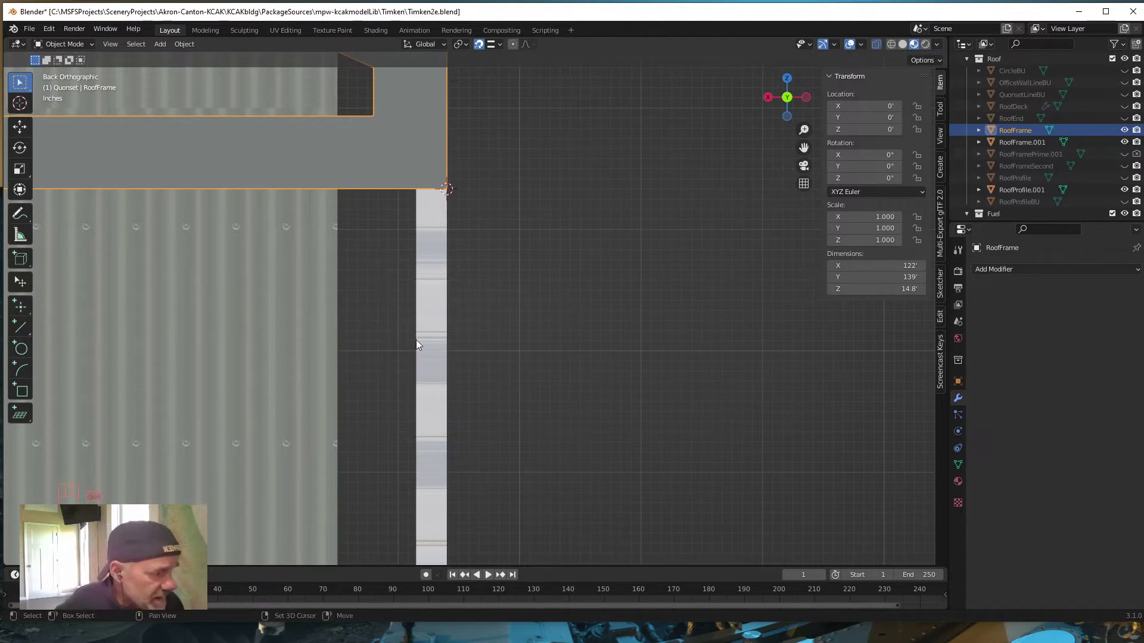
pyautogui.hotkey('shift', 'a')
pyautogui.moveTo(417, 341)
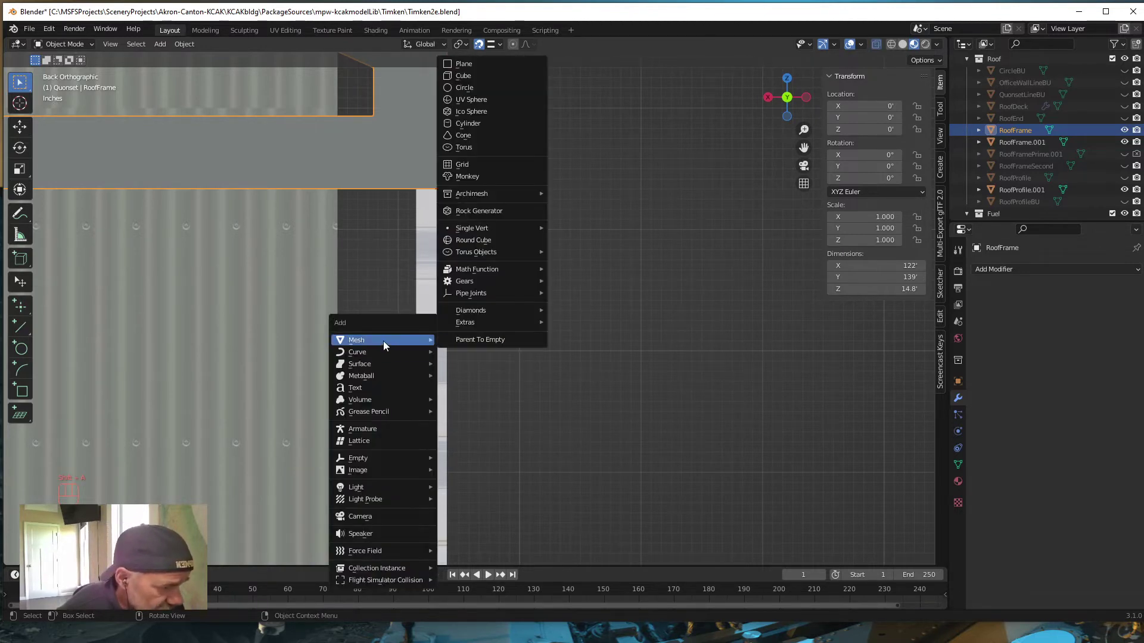
pyautogui.moveTo(479, 231)
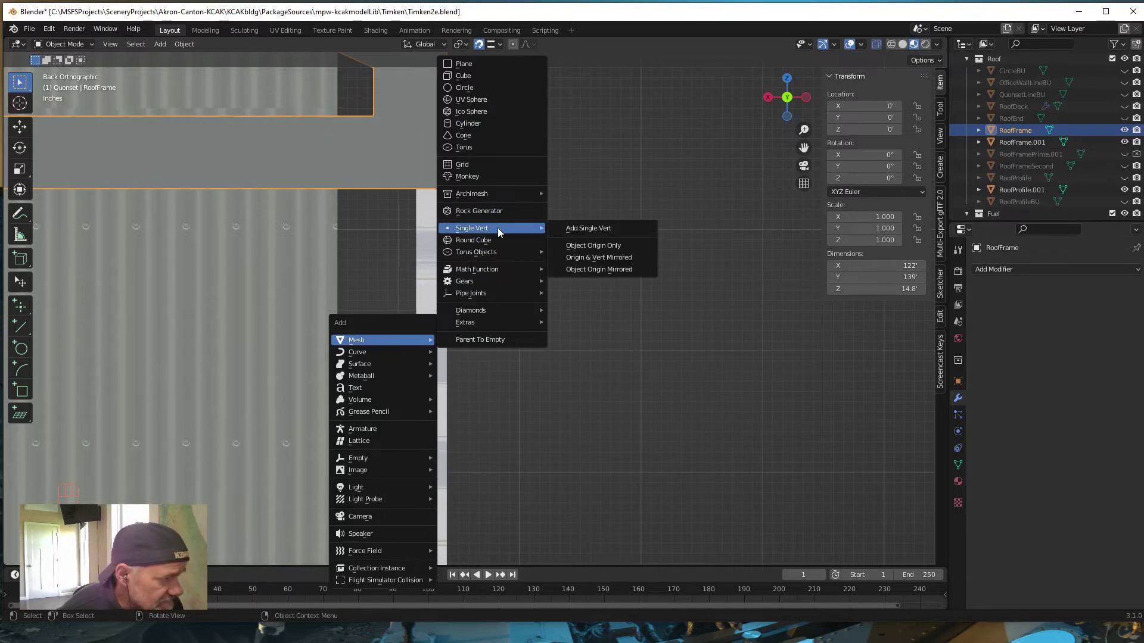
pyautogui.click(577, 230)
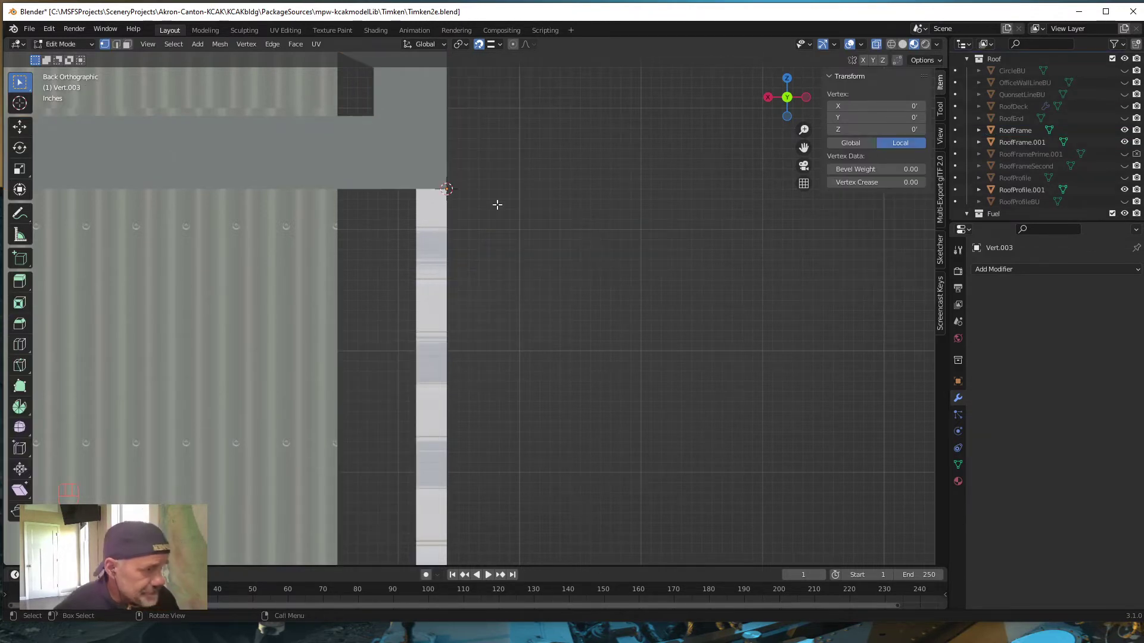
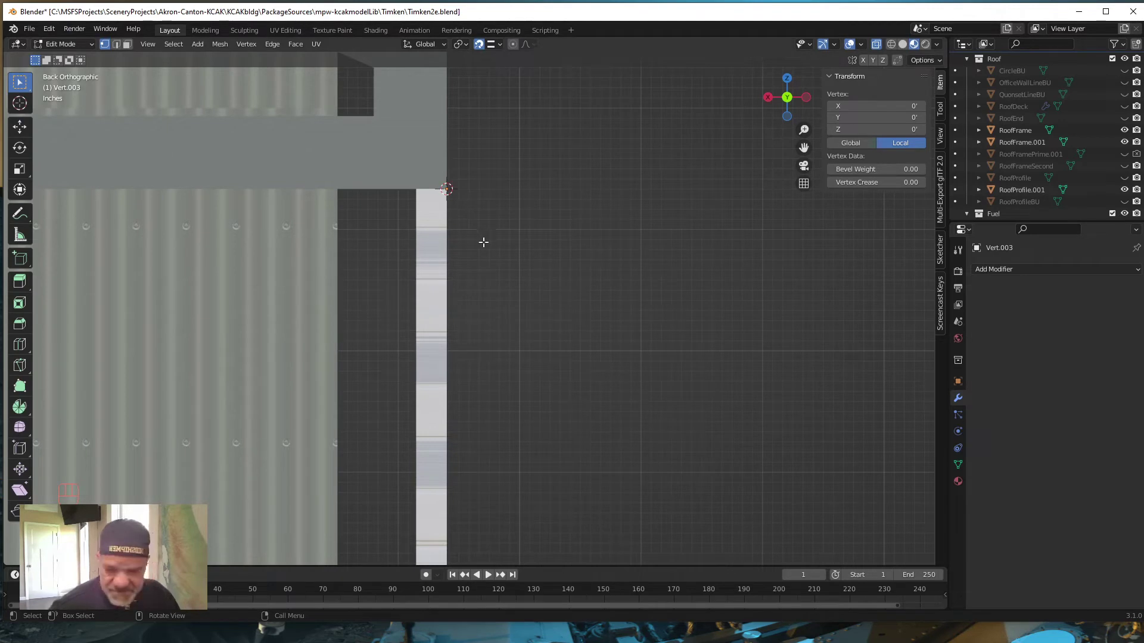
pyautogui.press('g')
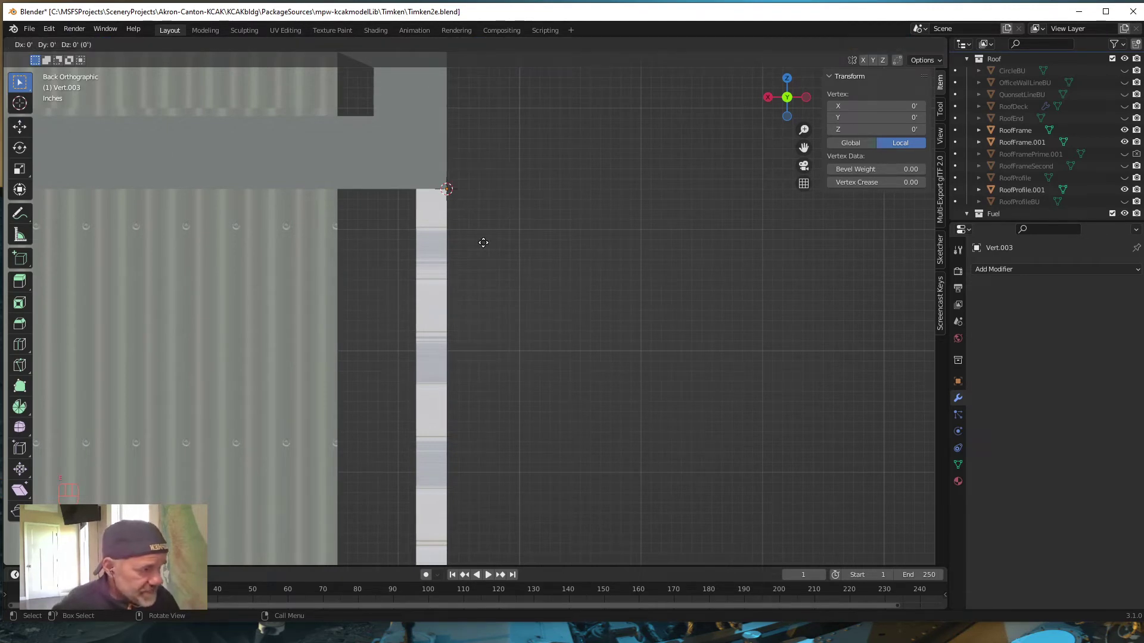
pyautogui.press('x')
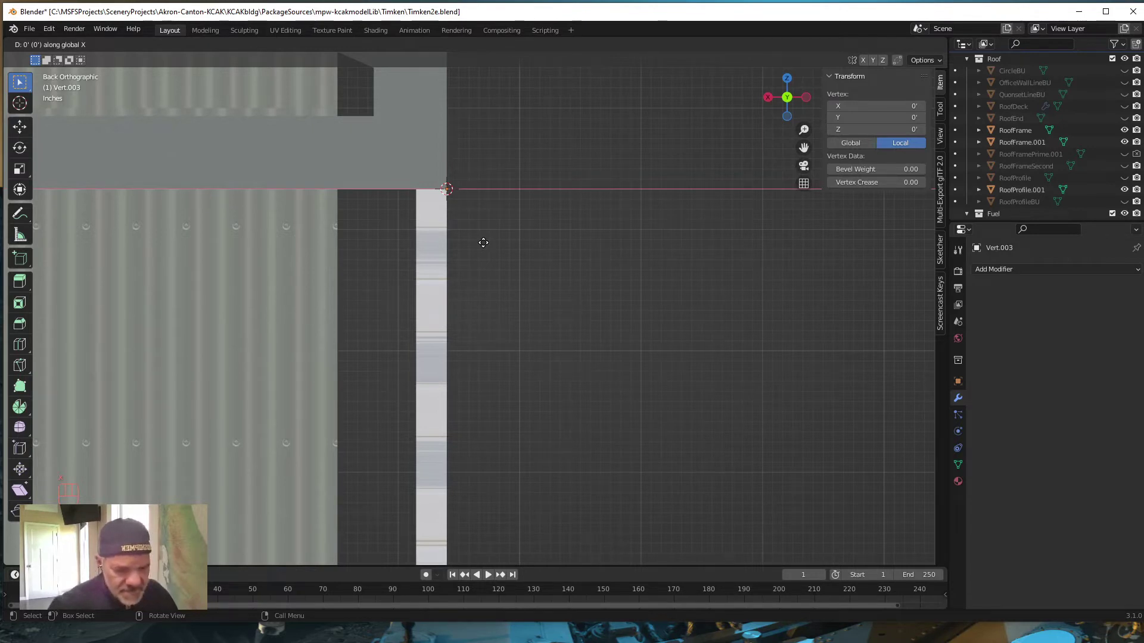
pyautogui.press('=')
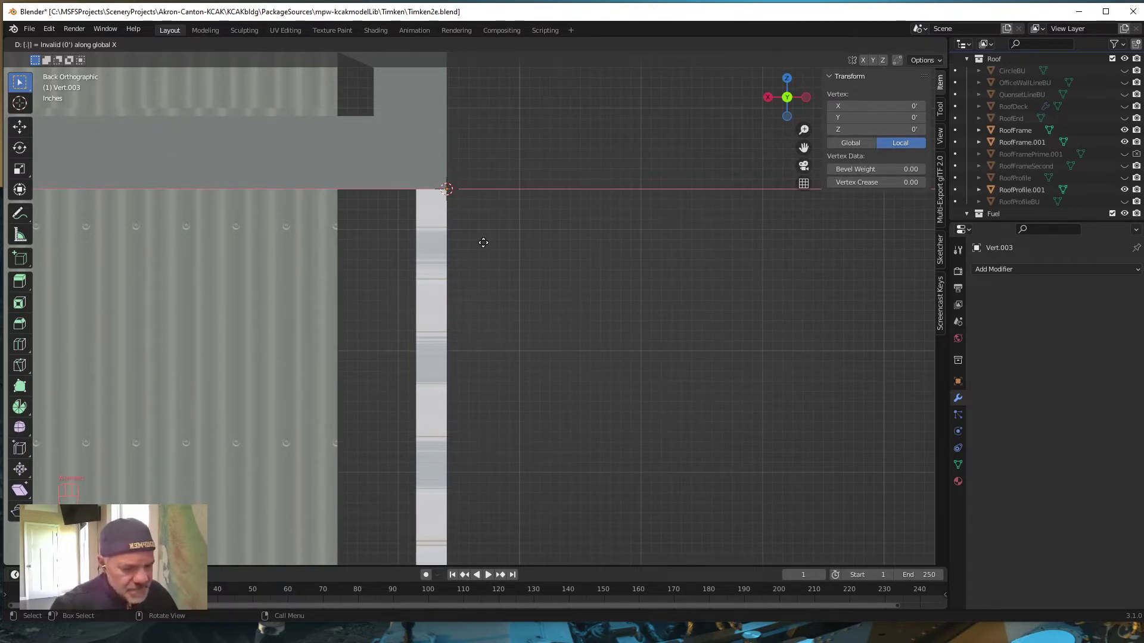
pyautogui.write('.2')
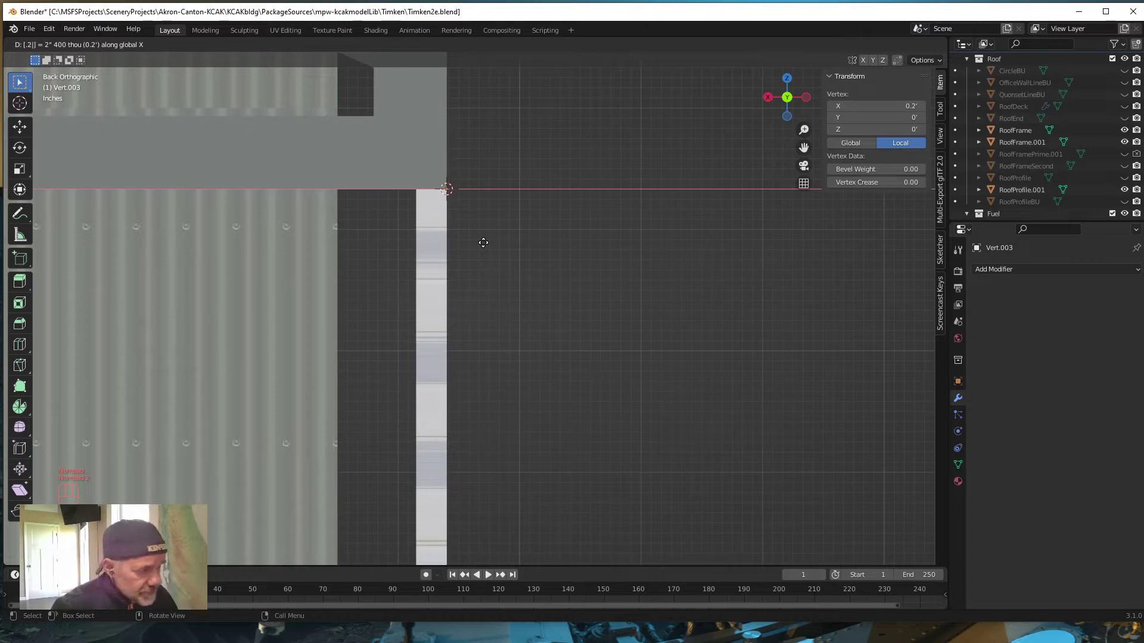
pyautogui.write('5')
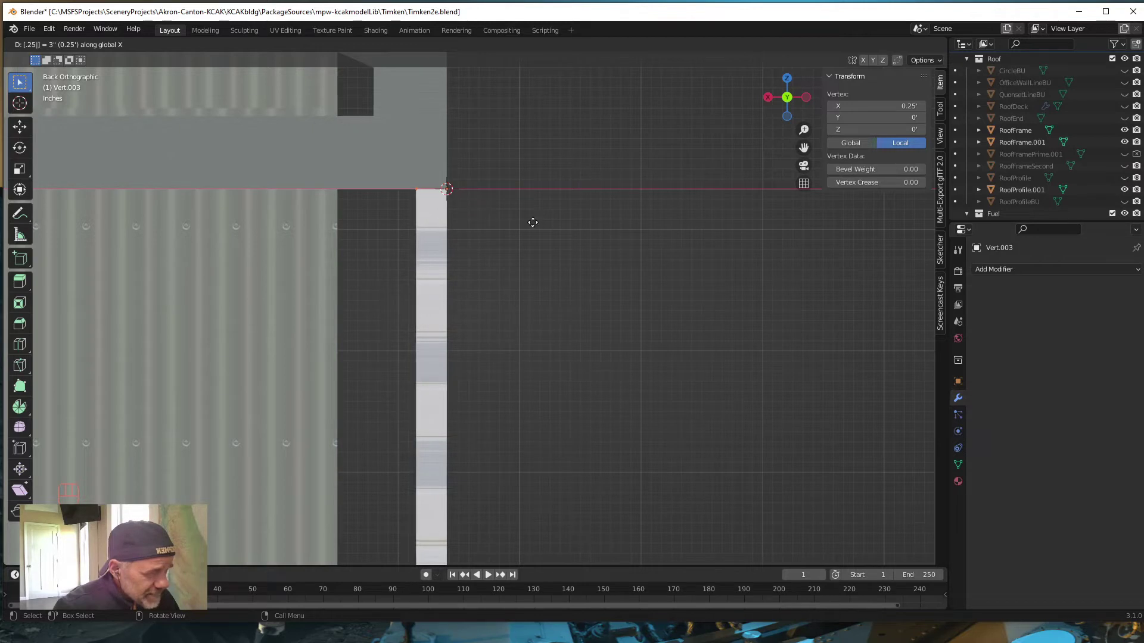
pyautogui.press('Escape')
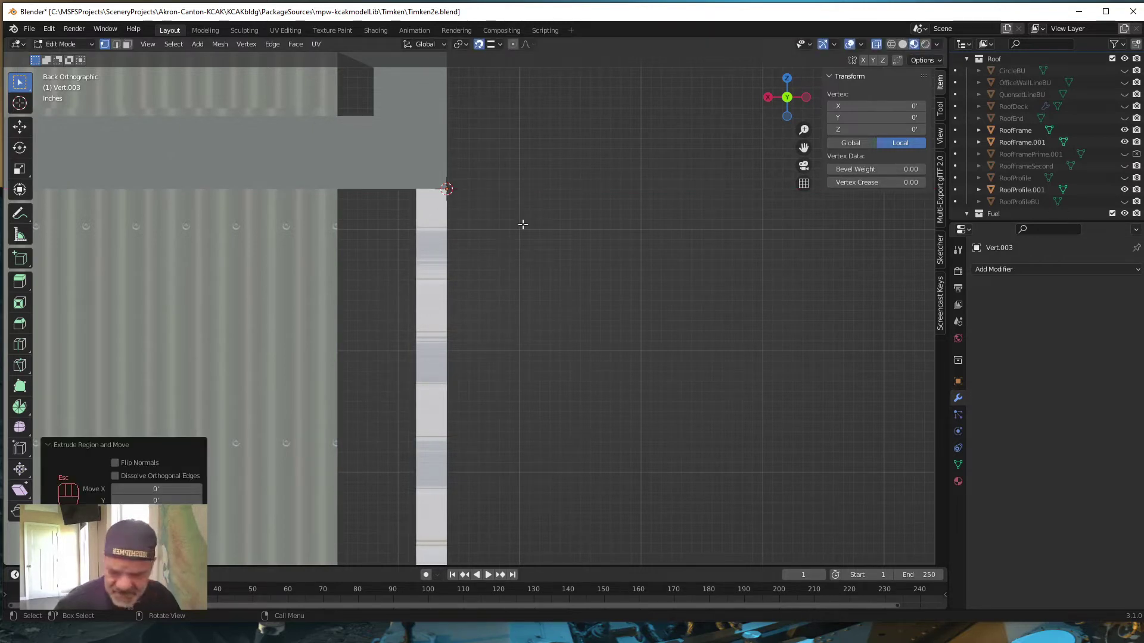
pyautogui.hotkey('ctrl', 'z')
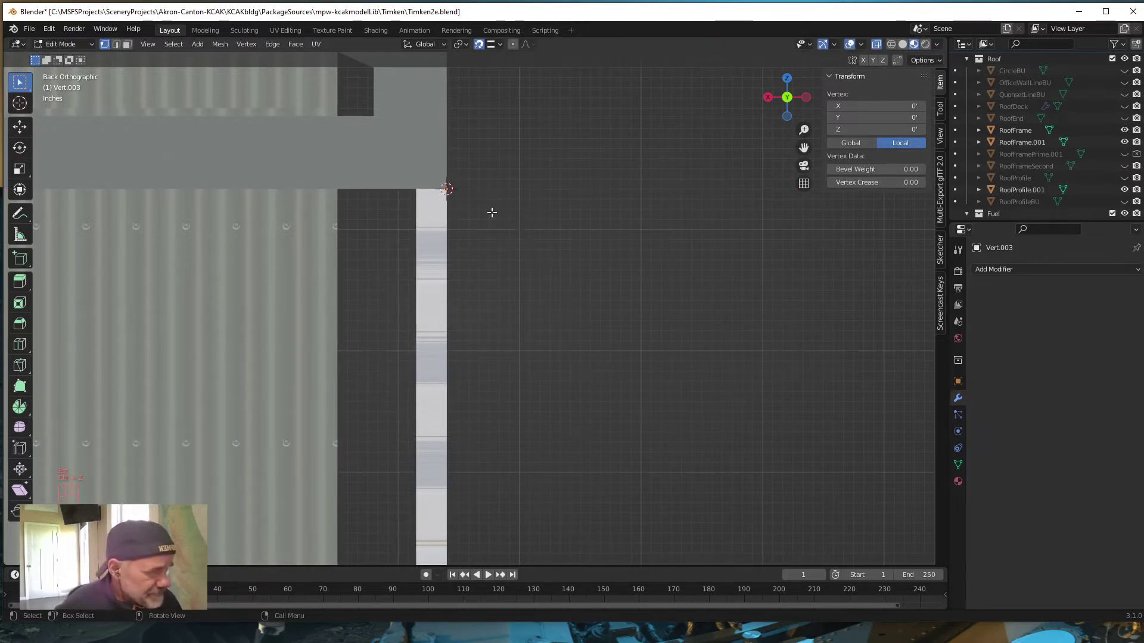
# In back orthographic view, extrude the new vertex 0.25' along global X from the truss corner across the side wall's top.
pyautogui.moveTo(467, 225); pyautogui.dragTo(475, 250, button='middle')
pyautogui.press('`')
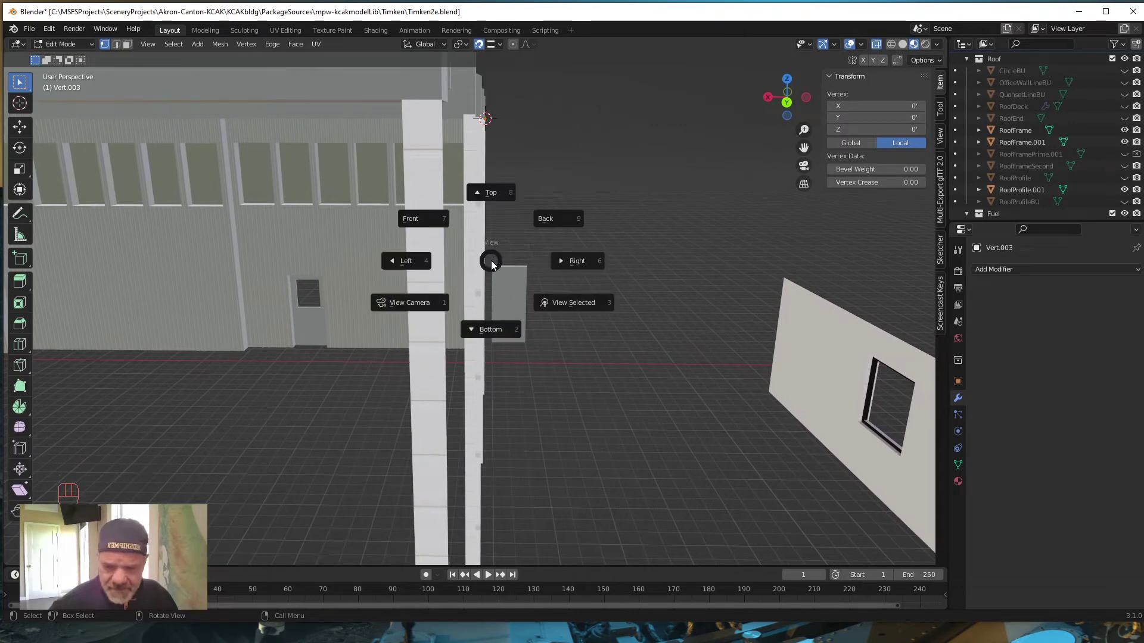
pyautogui.press('9')
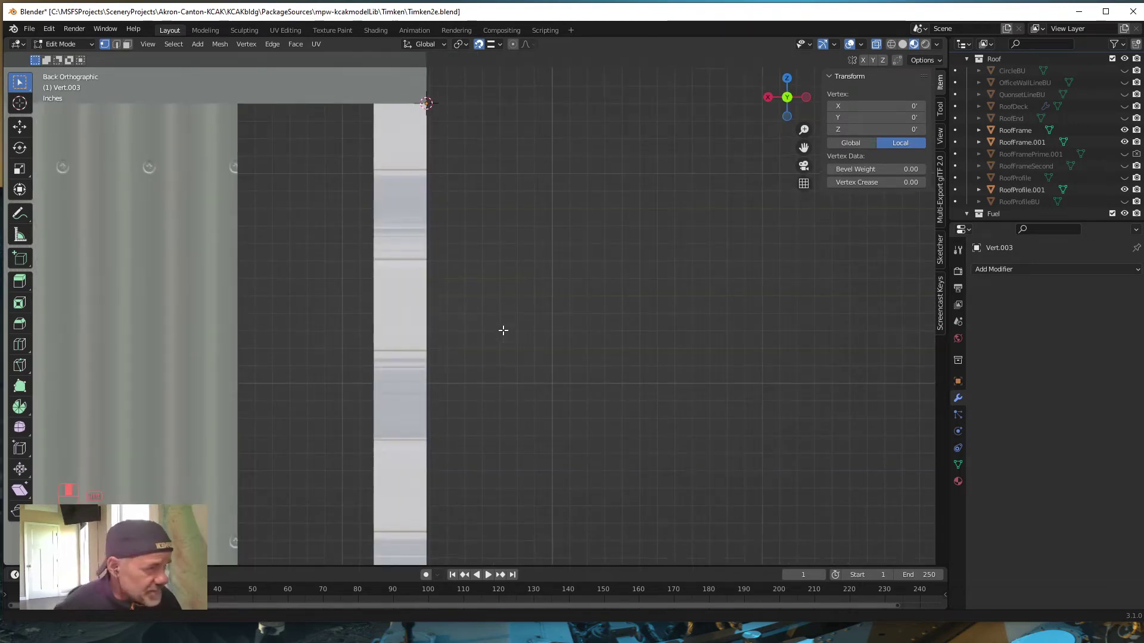
pyautogui.keyDown('shift'); pyautogui.moveTo(503, 329); pyautogui.dragTo(557, 536, button='middle'); pyautogui.keyUp('shift')
pyautogui.scroll(4, 458, 364)
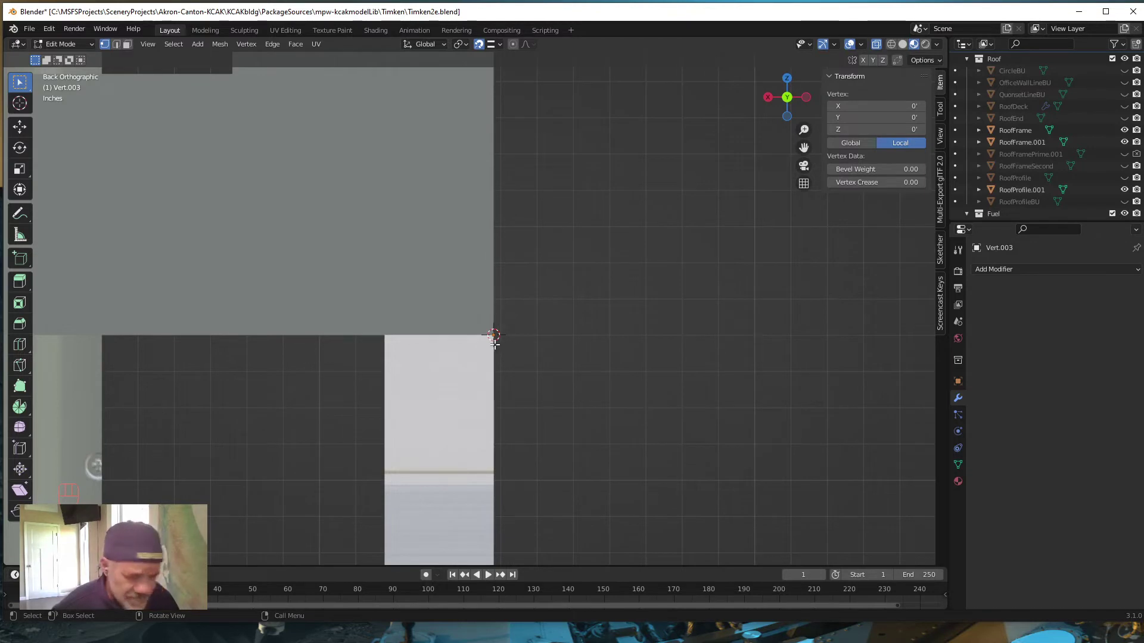
pyautogui.press('g')
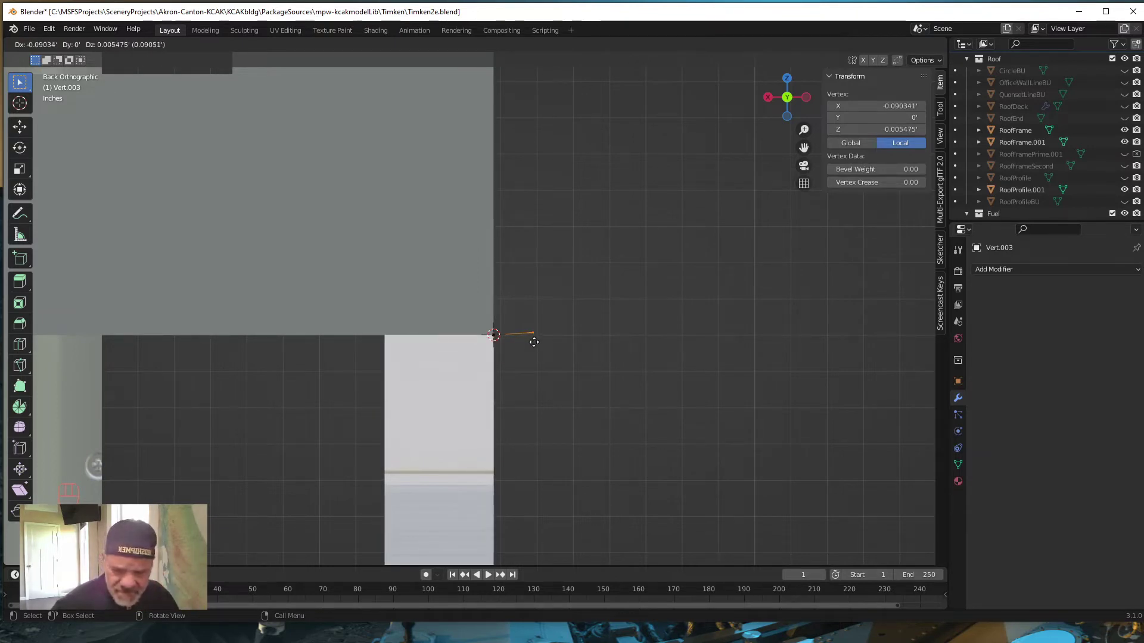
pyautogui.write('x')
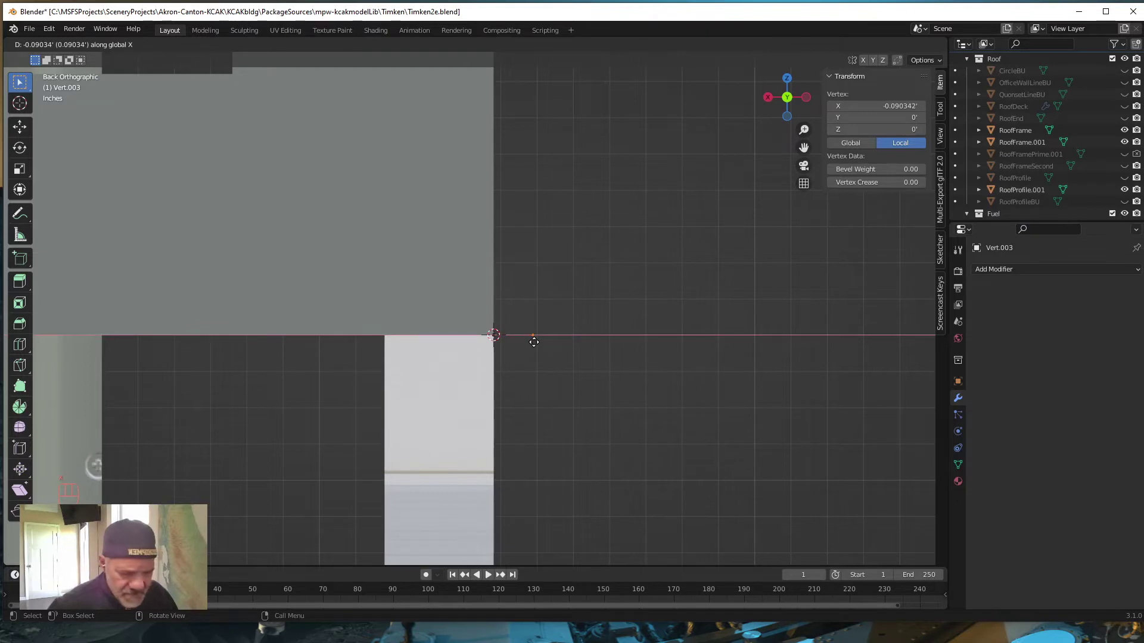
pyautogui.write('.25')
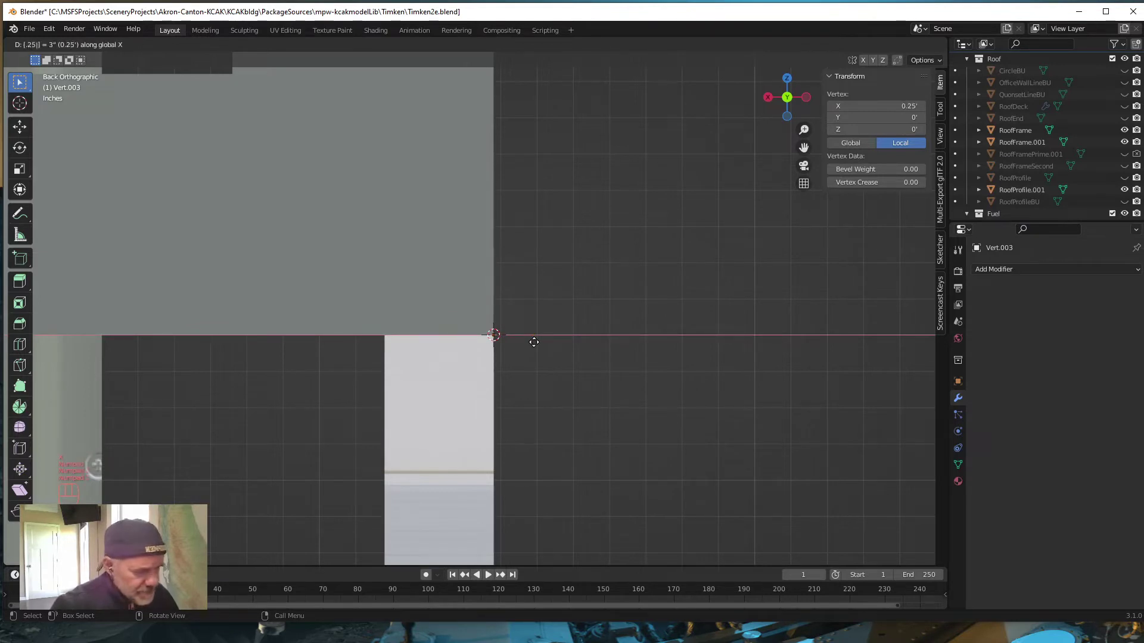
pyautogui.press('Return')
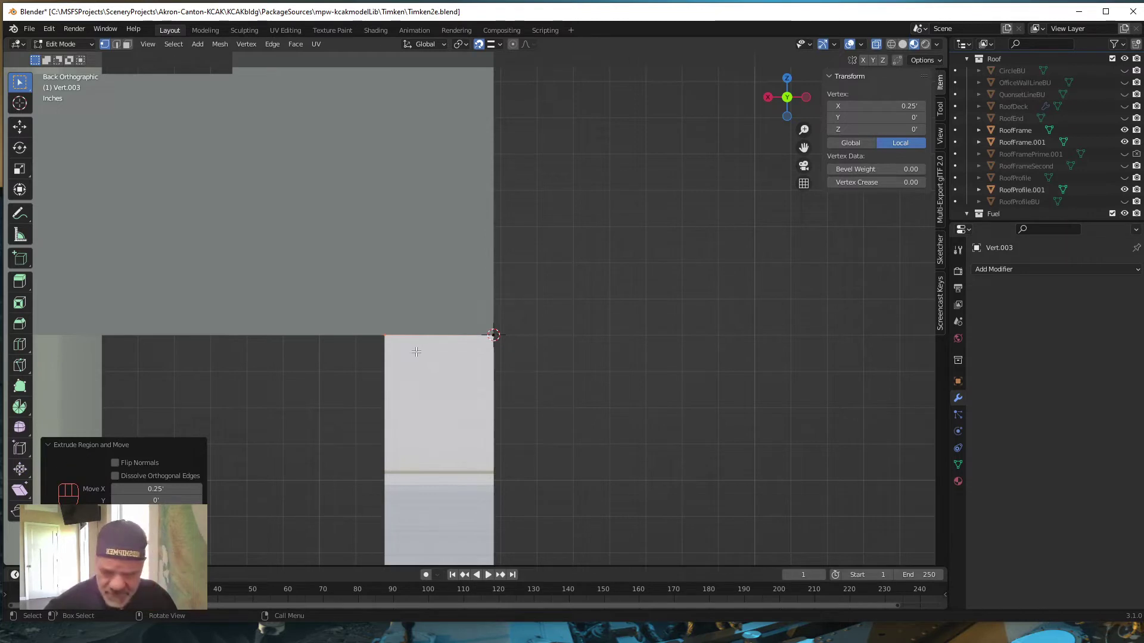
# Extrude the end vertex at the wall top's inner edge 0.125' along global Z.
pyautogui.press('e')
pyautogui.press('z')
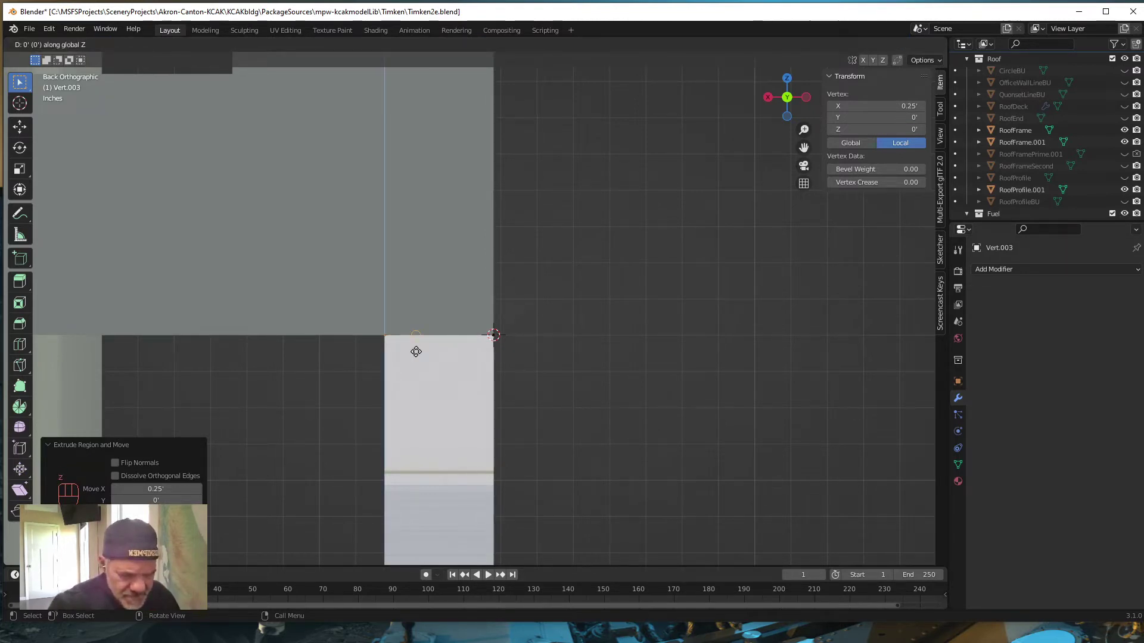
pyautogui.press('KP_Decimal')
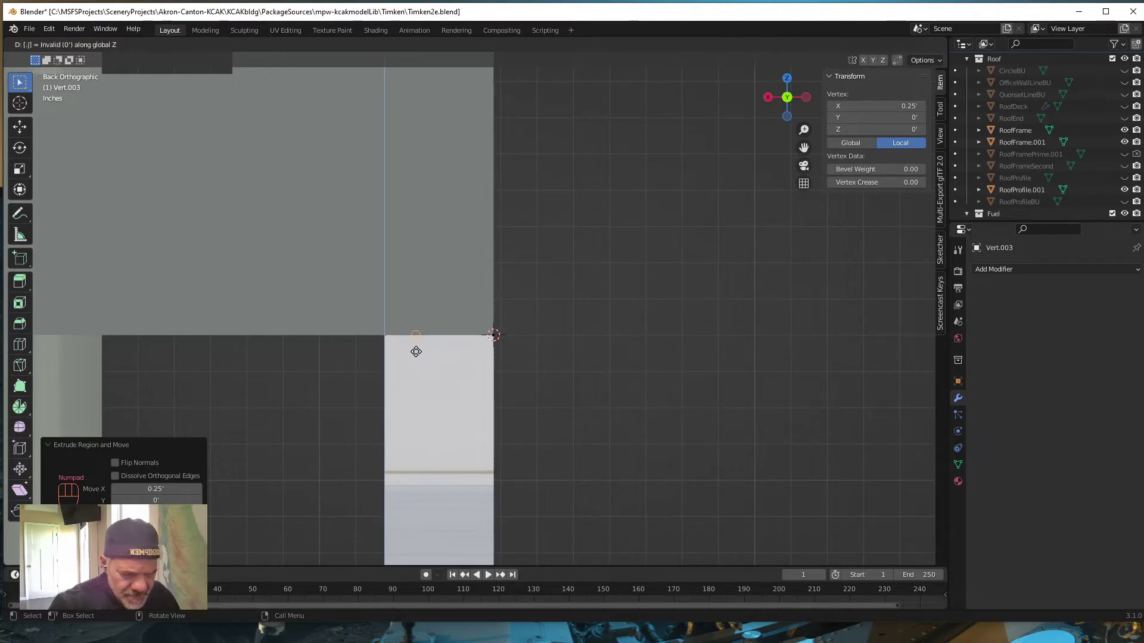
pyautogui.write('125')
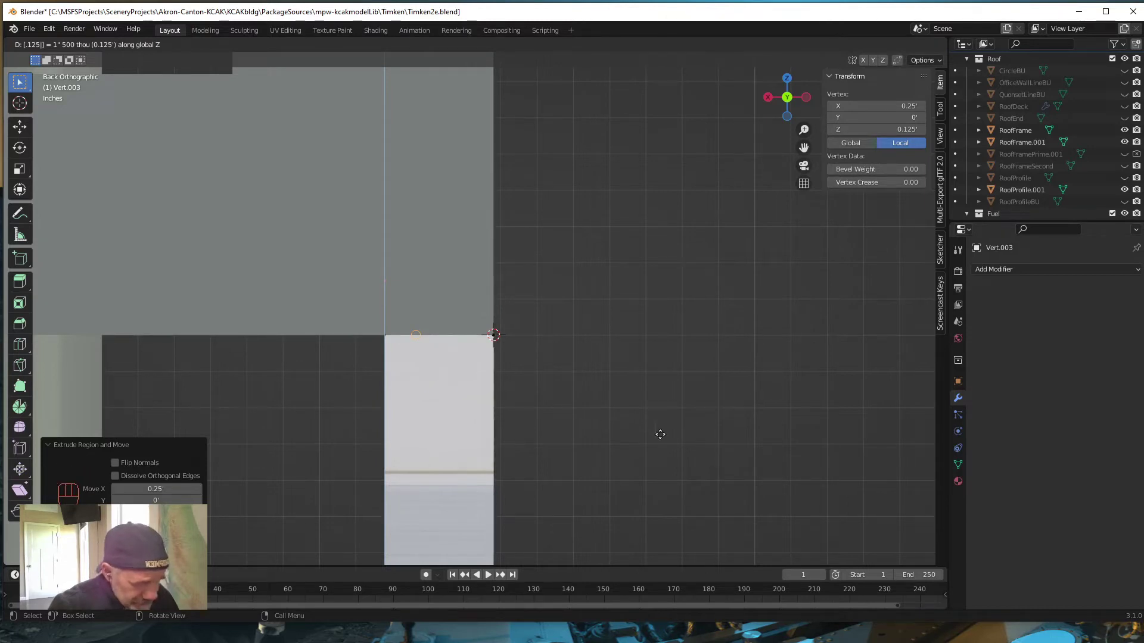
pyautogui.press('Escape')
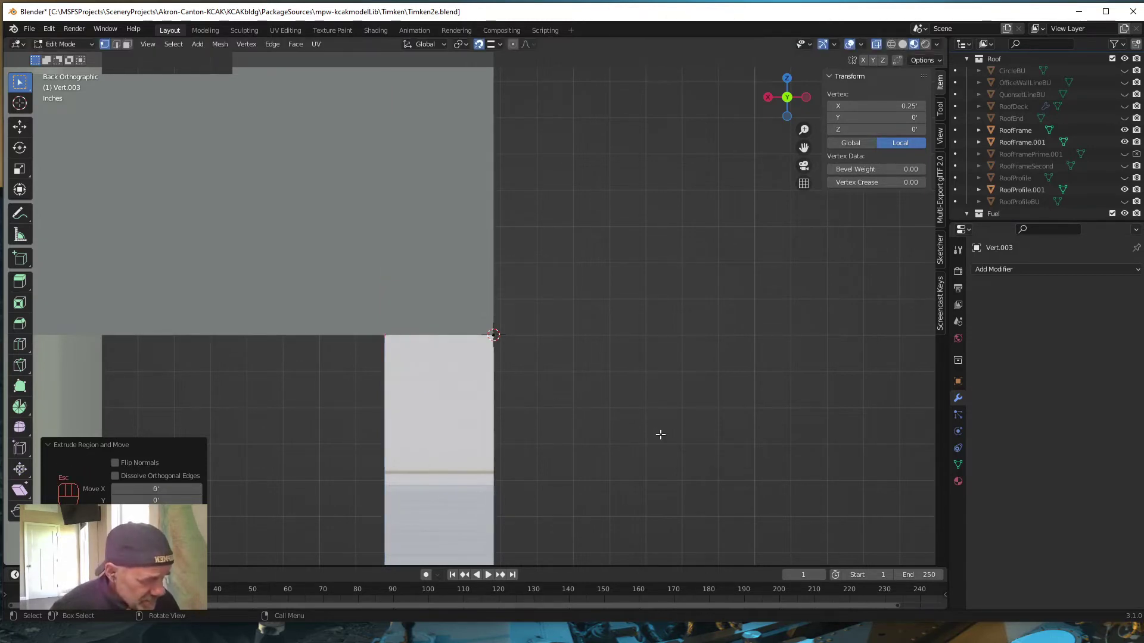
pyautogui.hotkey('ctrl', 'z')
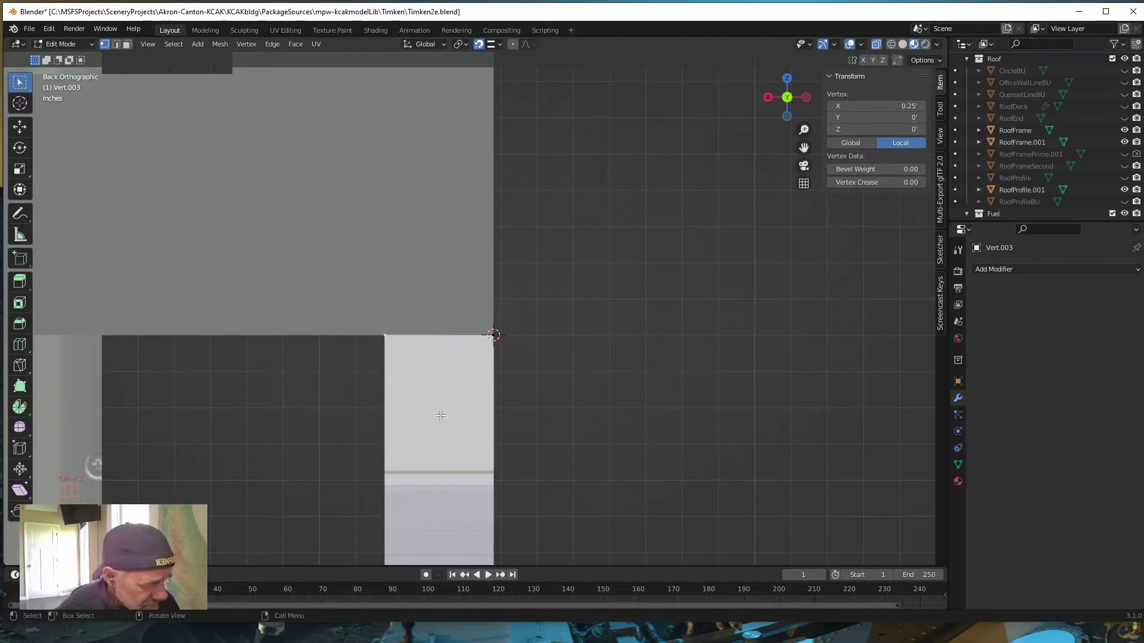
pyautogui.press('g')
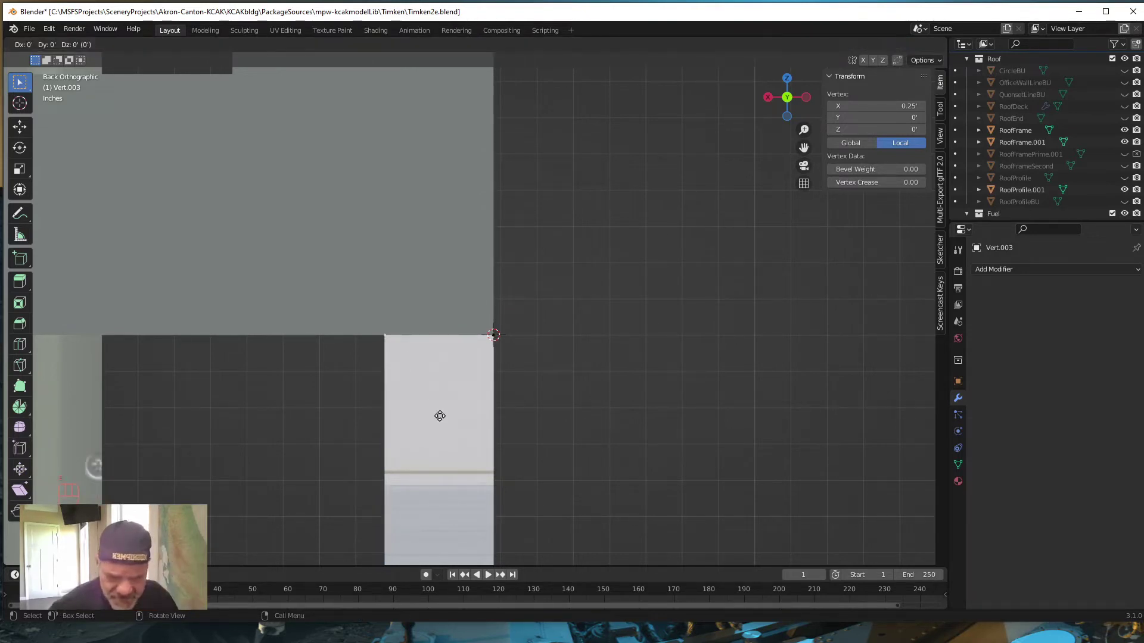
pyautogui.press('z')
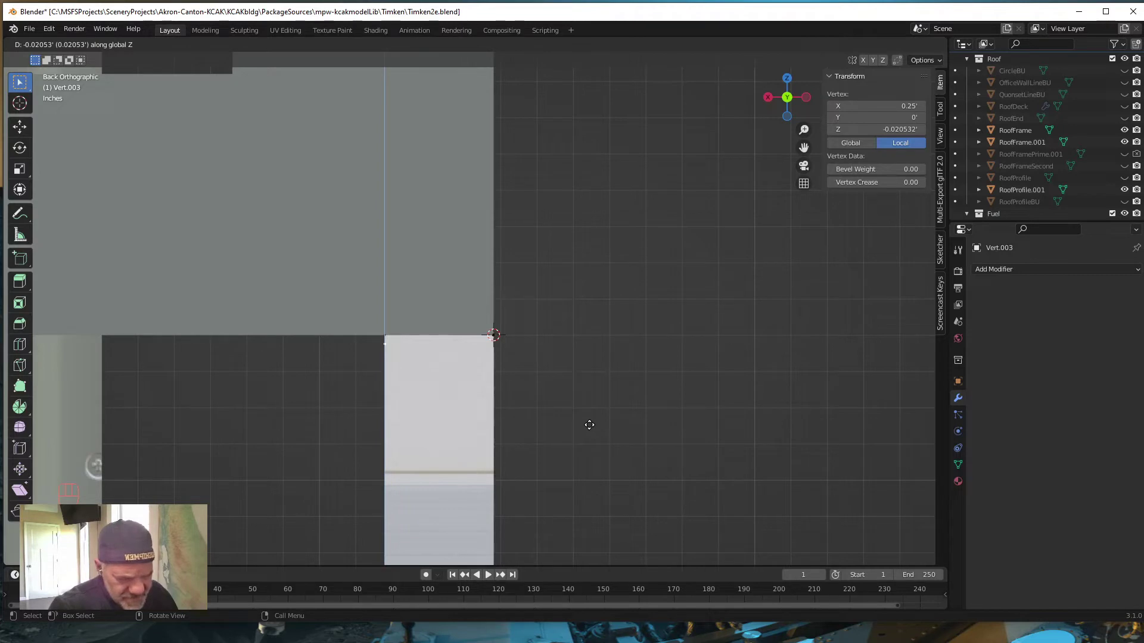
pyautogui.write('.08')
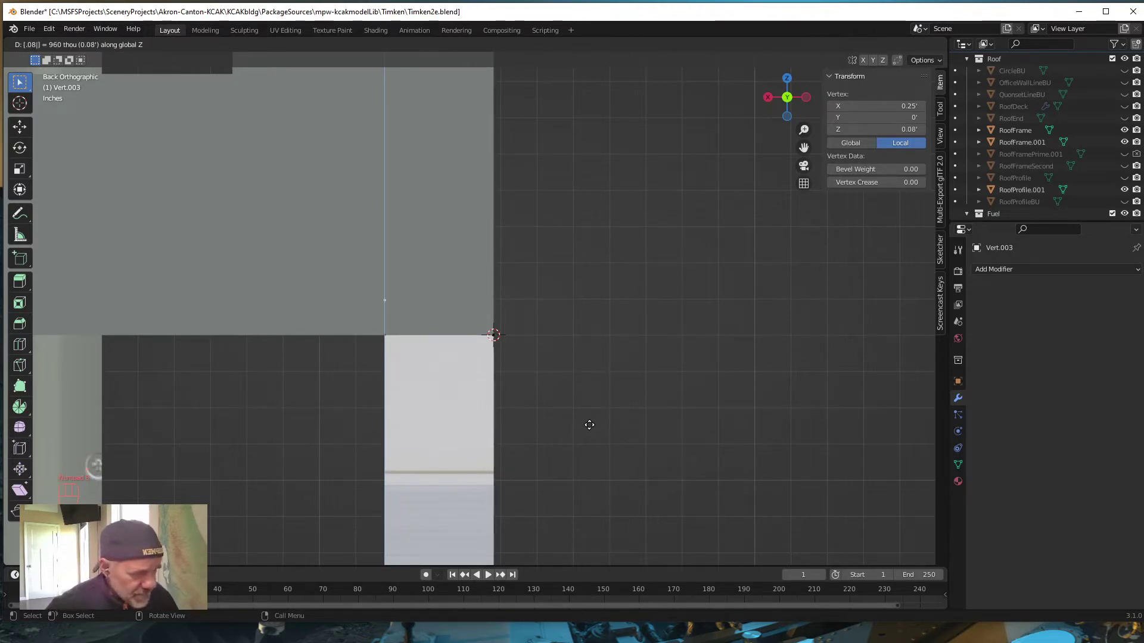
pyautogui.press('Escape')
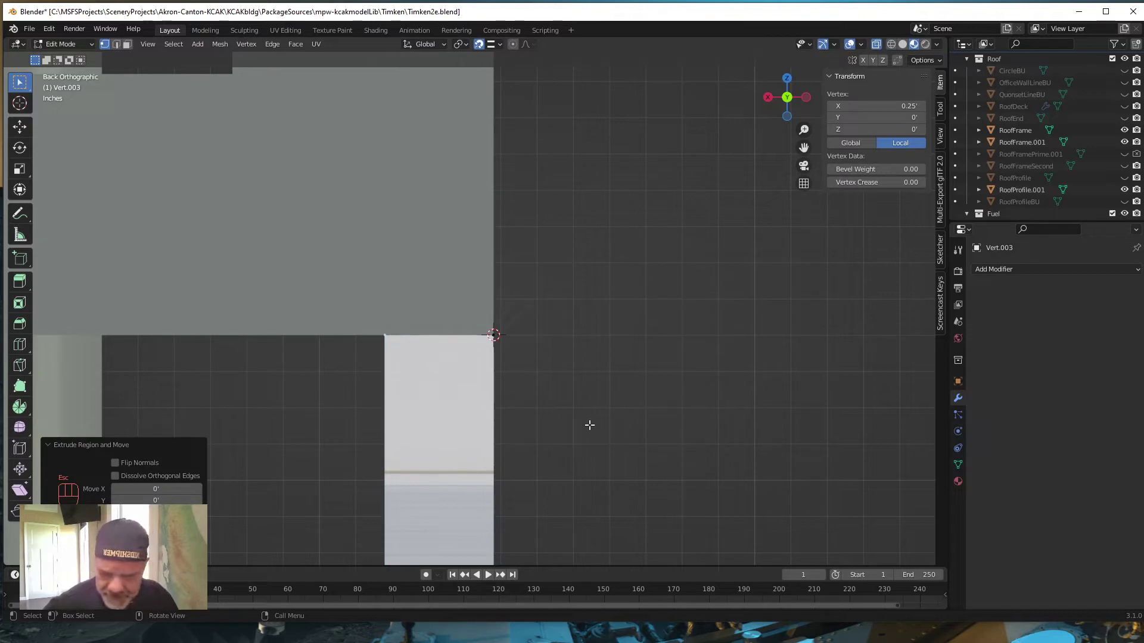
pyautogui.hotkey('ctrl', 'z')
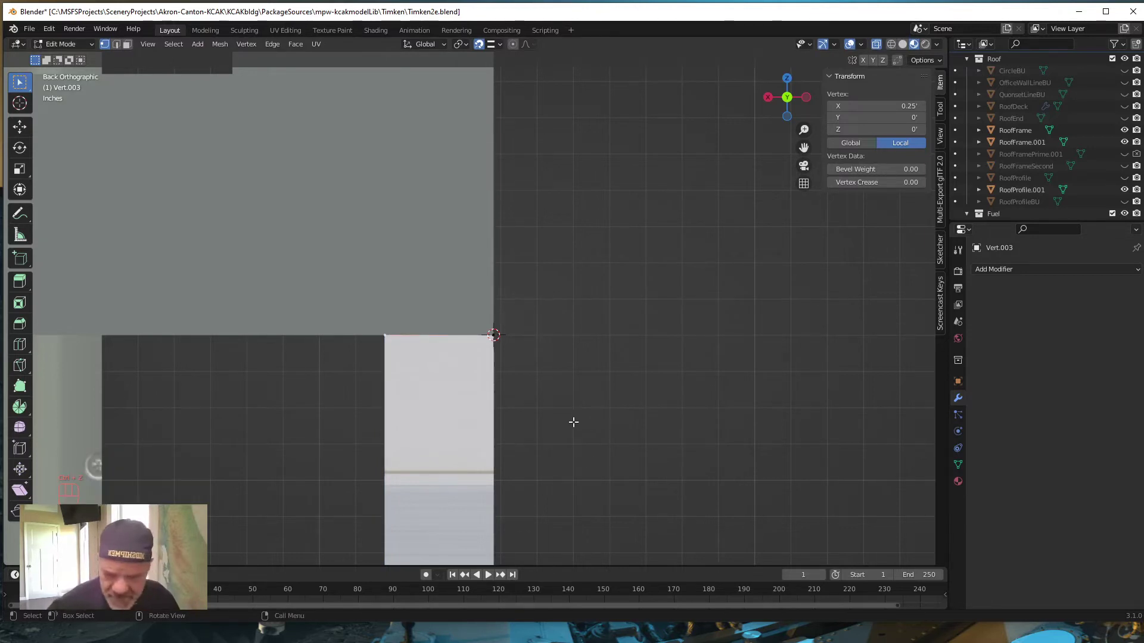
# Extrude the selected profile vertex -0.083' along the global Z axis.
pyautogui.press('e')
pyautogui.press('z')
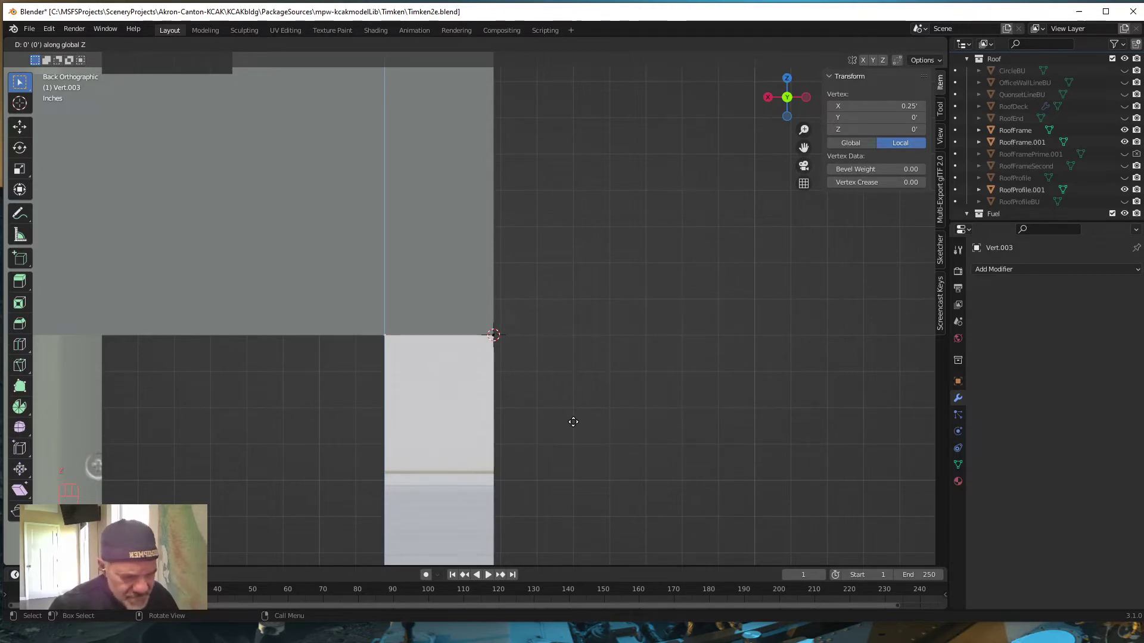
pyautogui.write('-(.')
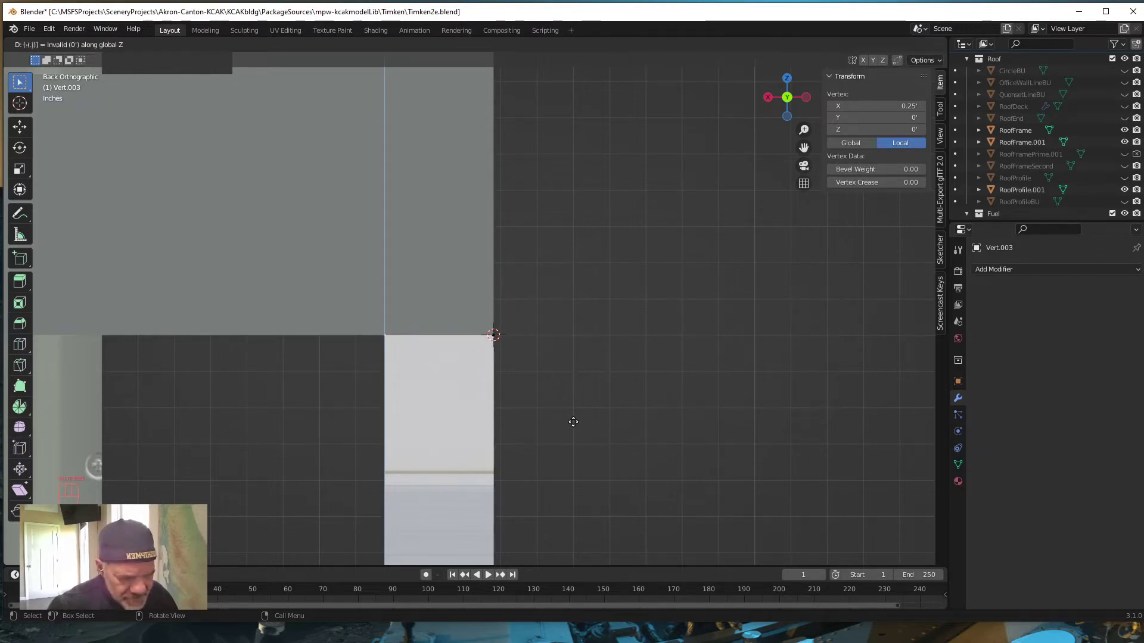
pyautogui.write('083')
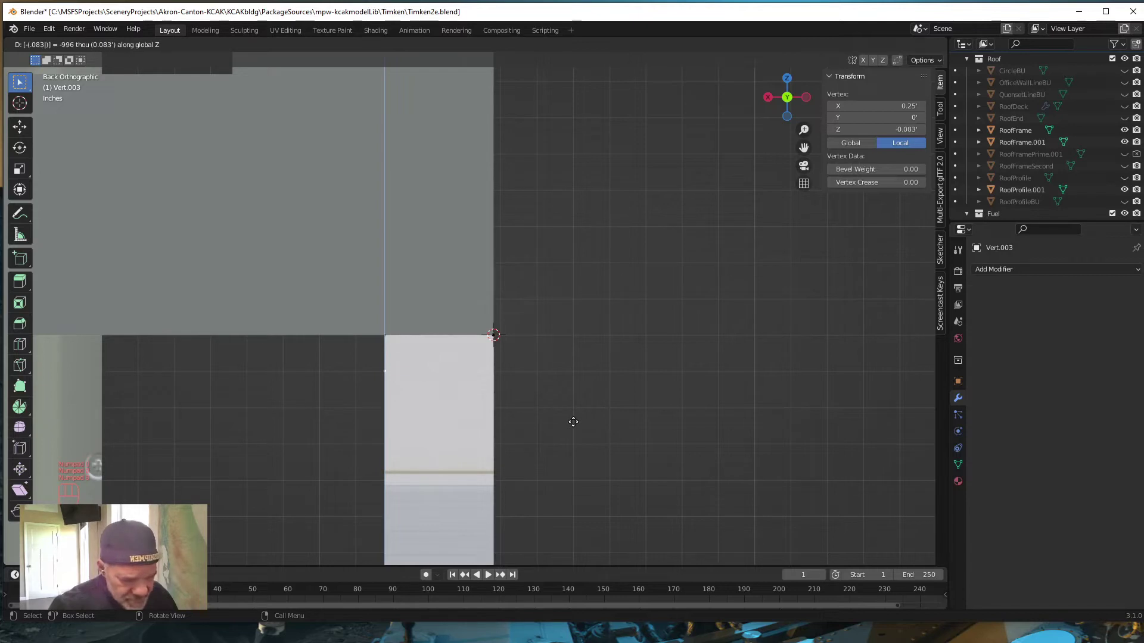
pyautogui.press('KP_Enter')
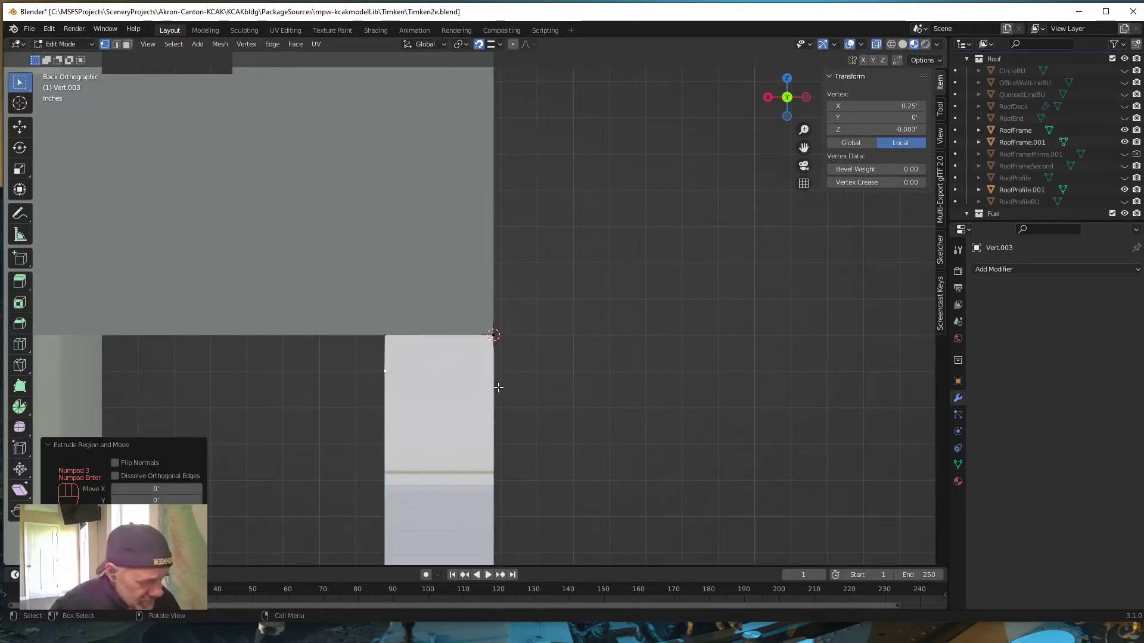
# Extrude the lower vertex -0.25' along X and close the rectangle with an edge up to the starting vertex.
pyautogui.press('e')
pyautogui.press('x')
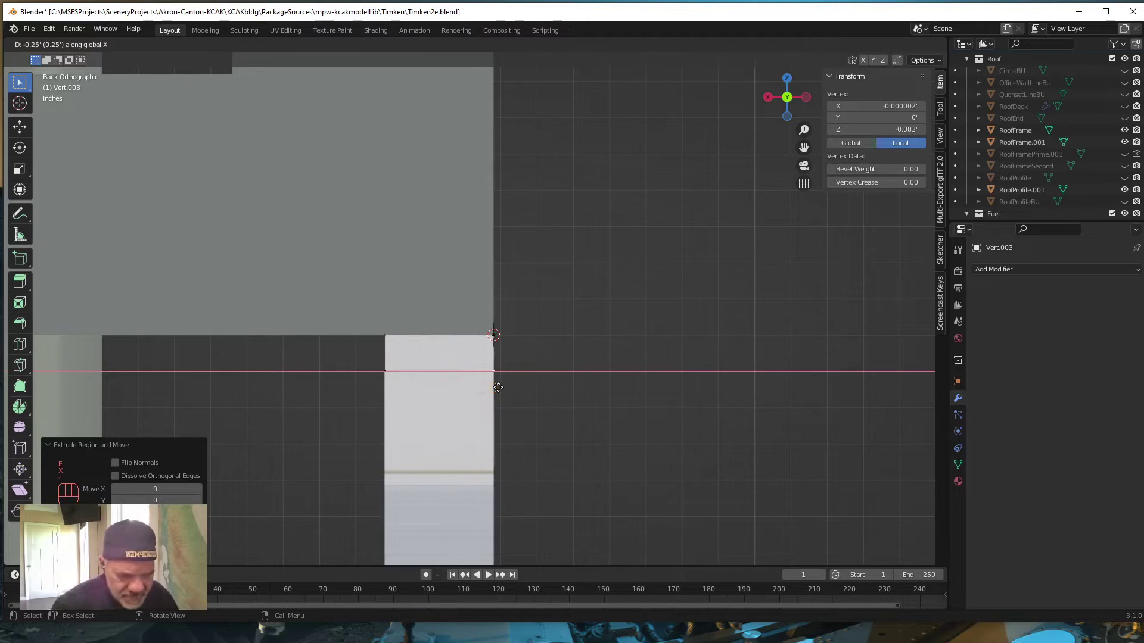
pyautogui.write('.25')
pyautogui.press('KP_Enter')
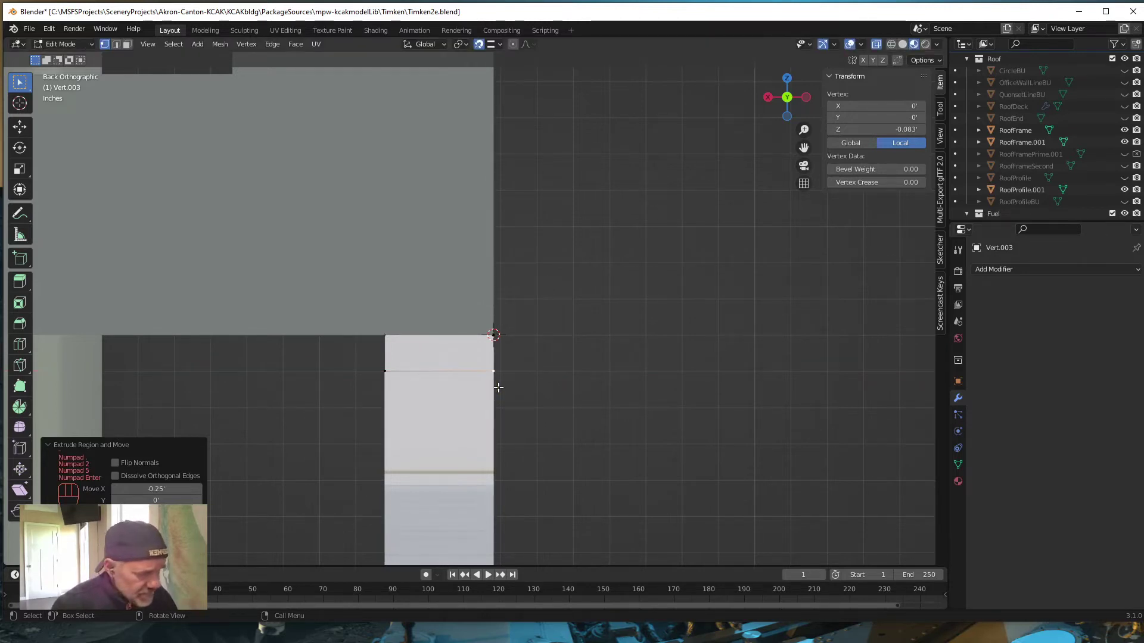
pyautogui.moveTo(490, 390); pyautogui.dragTo(516, 319)
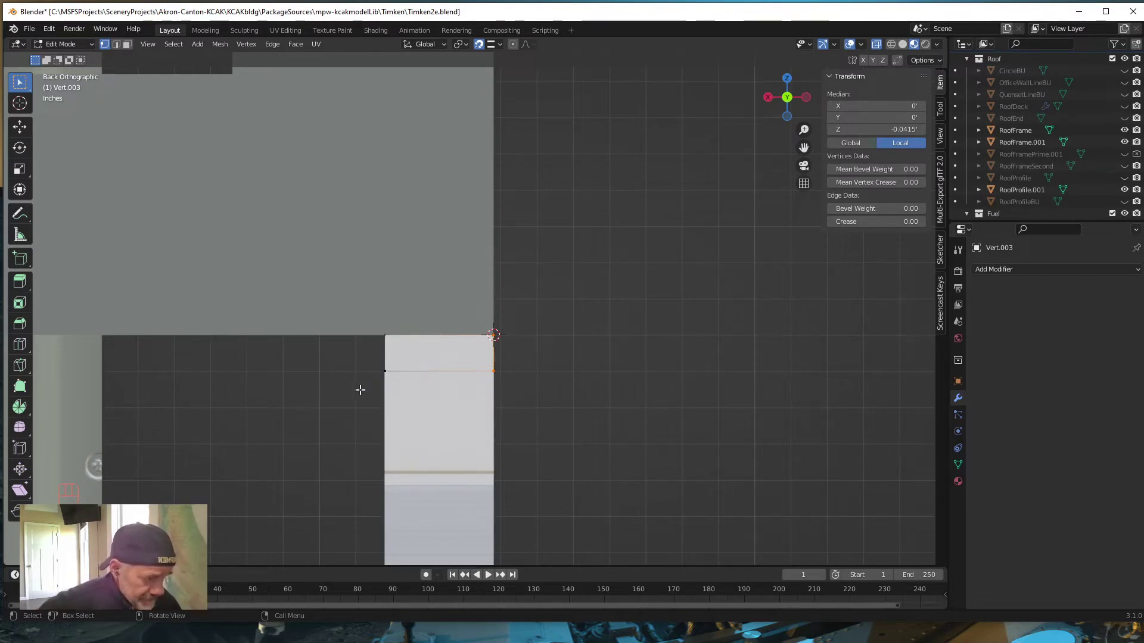
# Select all four vertices of the rectangular profile and move them 0.5' along the global X axis.
pyautogui.moveTo(360, 390); pyautogui.dragTo(522, 303)
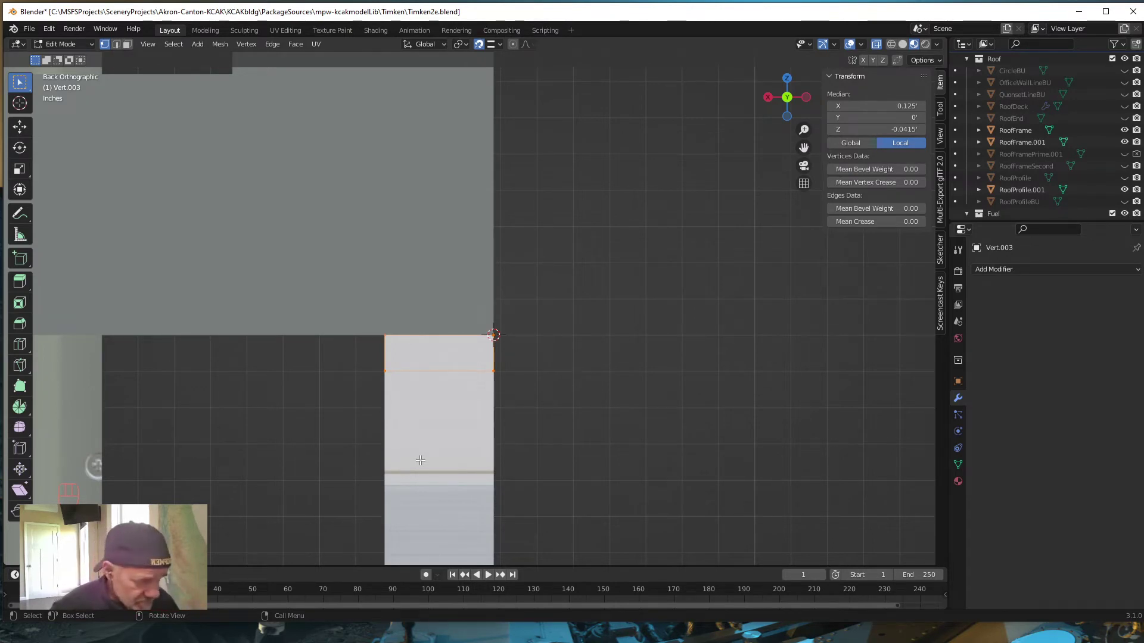
pyautogui.press('g')
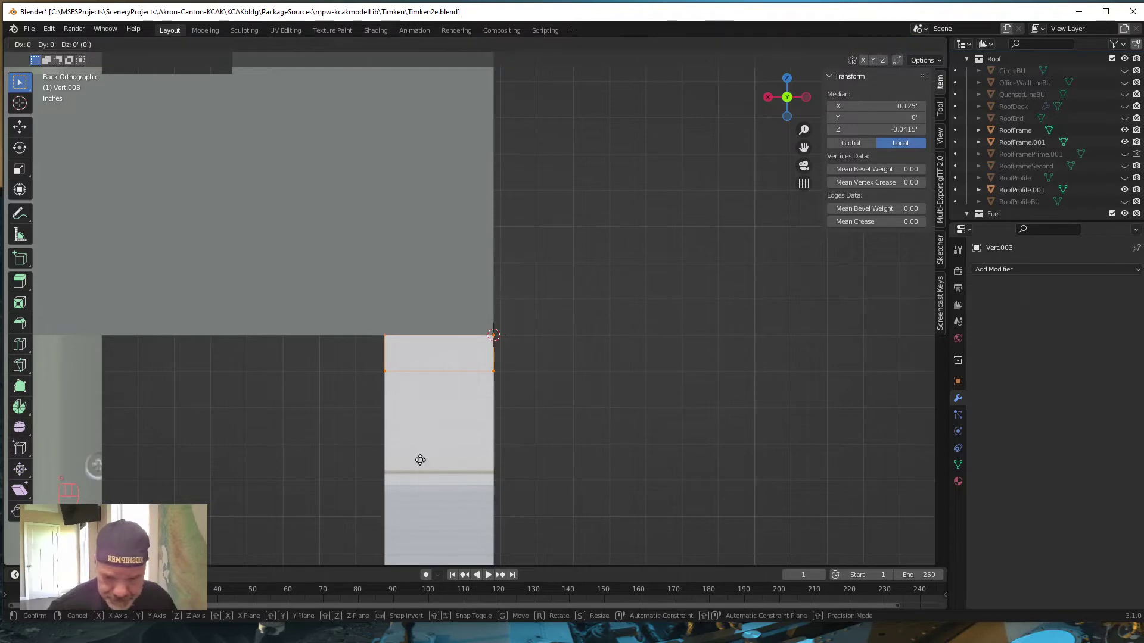
pyautogui.press('x')
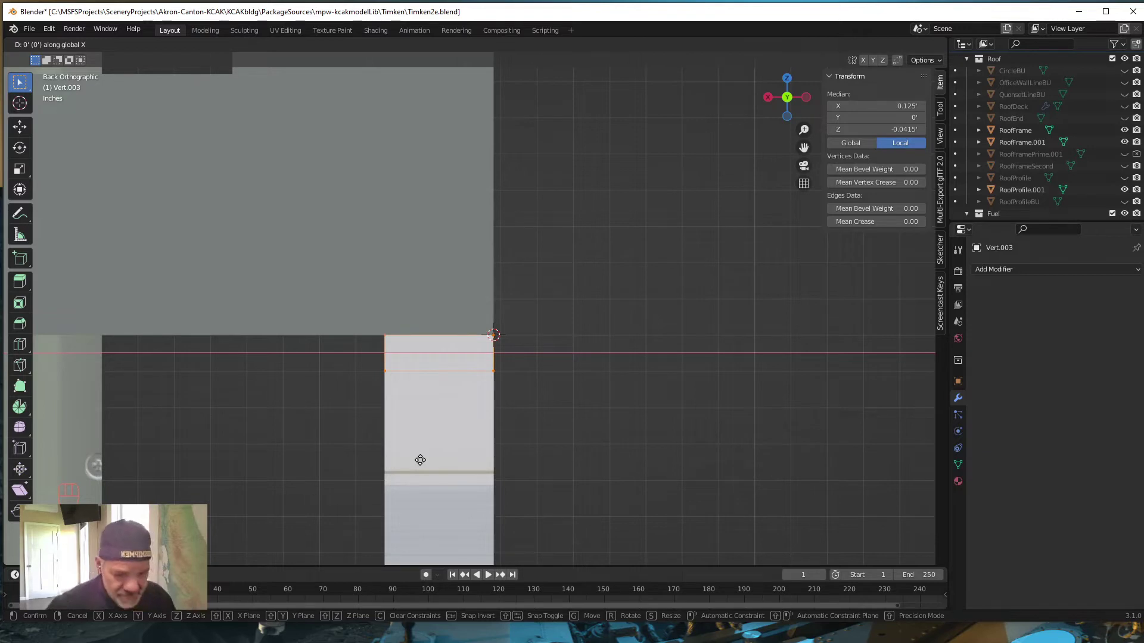
pyautogui.write('.5')
pyautogui.press('Return')
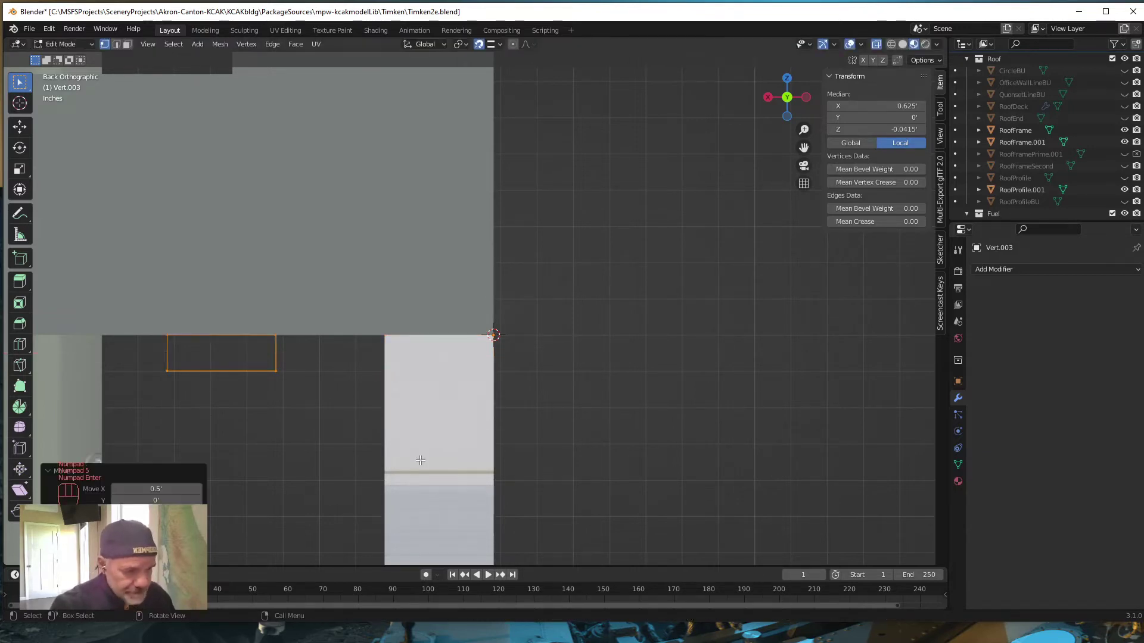
# Examine where the rectangular profile sits under the truss end and how far the roof truss spans across the building.
pyautogui.scroll(-10, 561, 419)
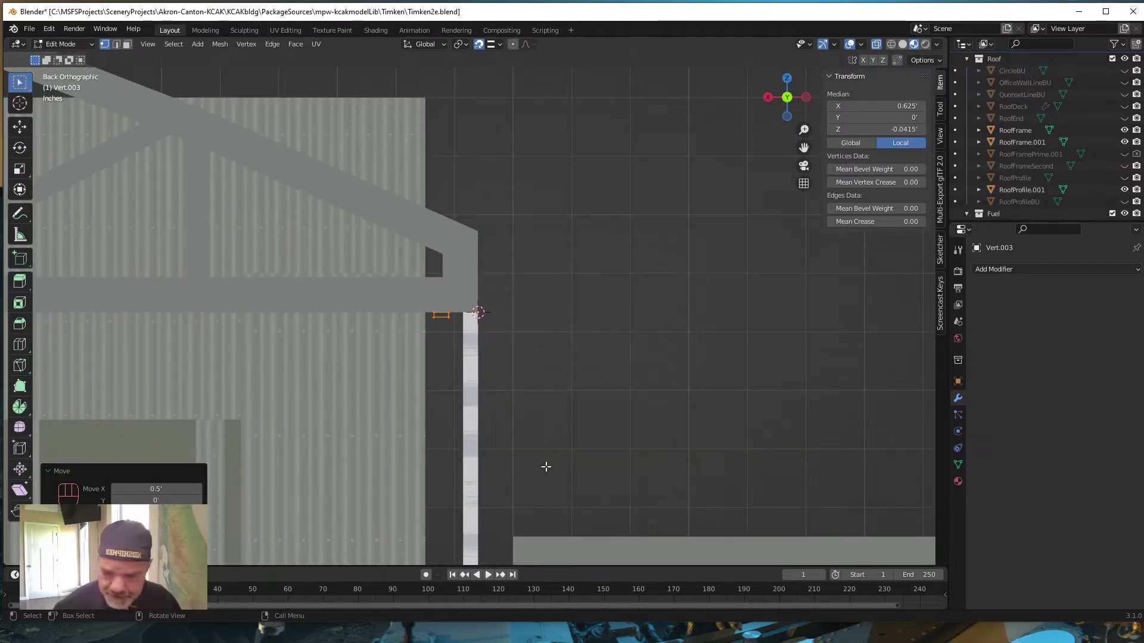
pyautogui.keyDown('shift'); pyautogui.moveTo(523, 472); pyautogui.dragTo(705, 430, button='middle'); pyautogui.keyUp('shift')
pyautogui.scroll(-5, 705, 430)
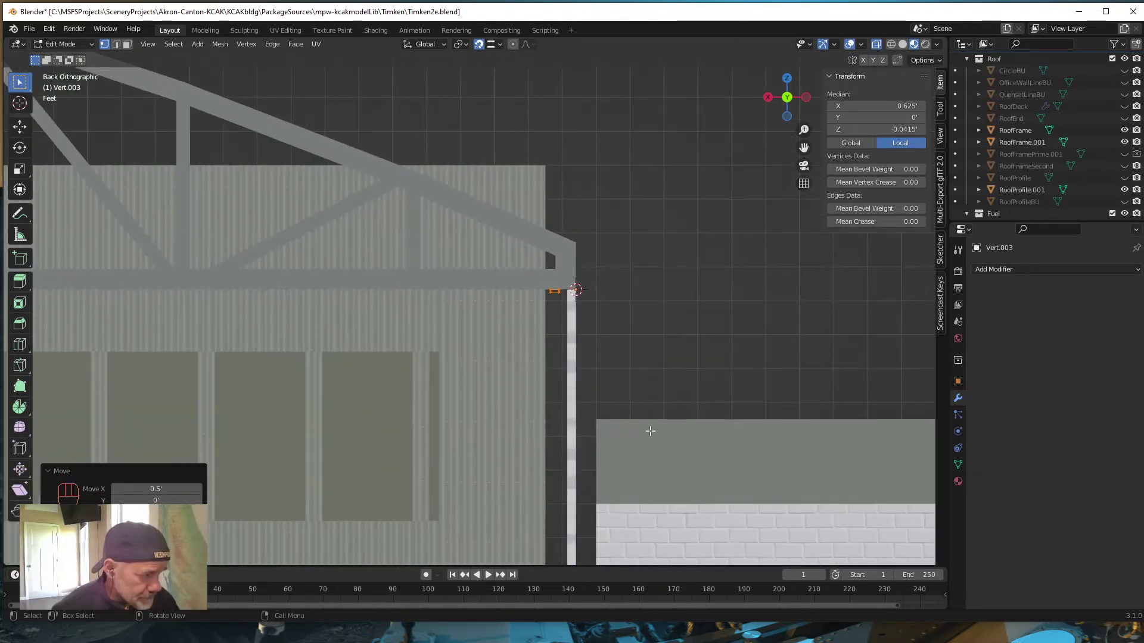
pyautogui.keyDown('shift'); pyautogui.moveTo(355, 413); pyautogui.dragTo(314, 401, button='middle'); pyautogui.keyUp('shift')
pyautogui.scroll(6, 511, 302)
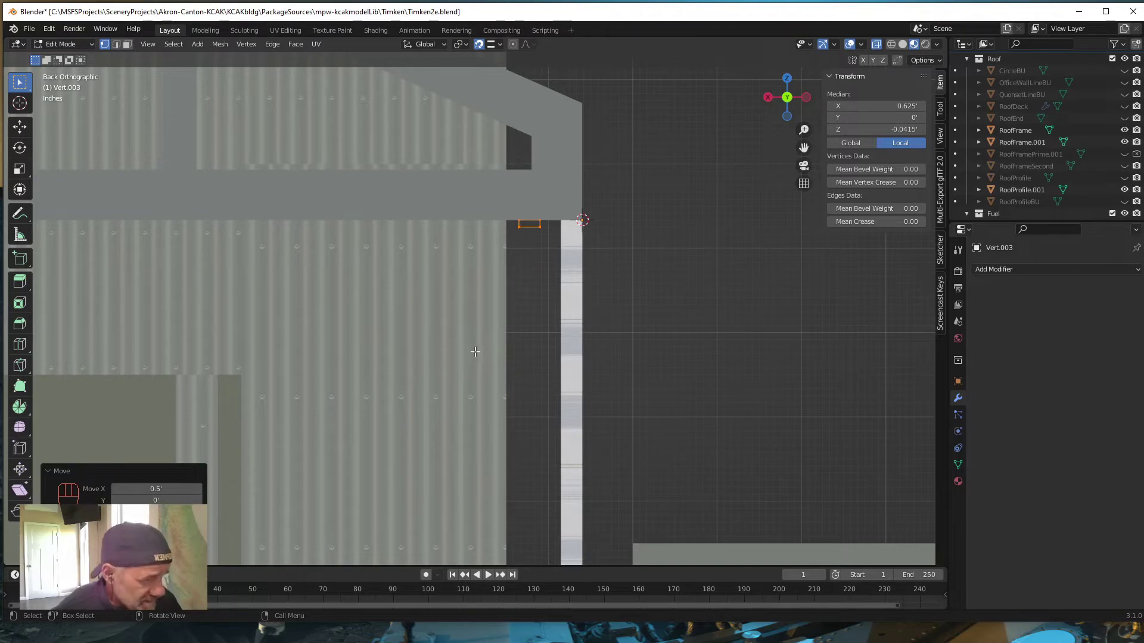
pyautogui.scroll(-9, 472, 372)
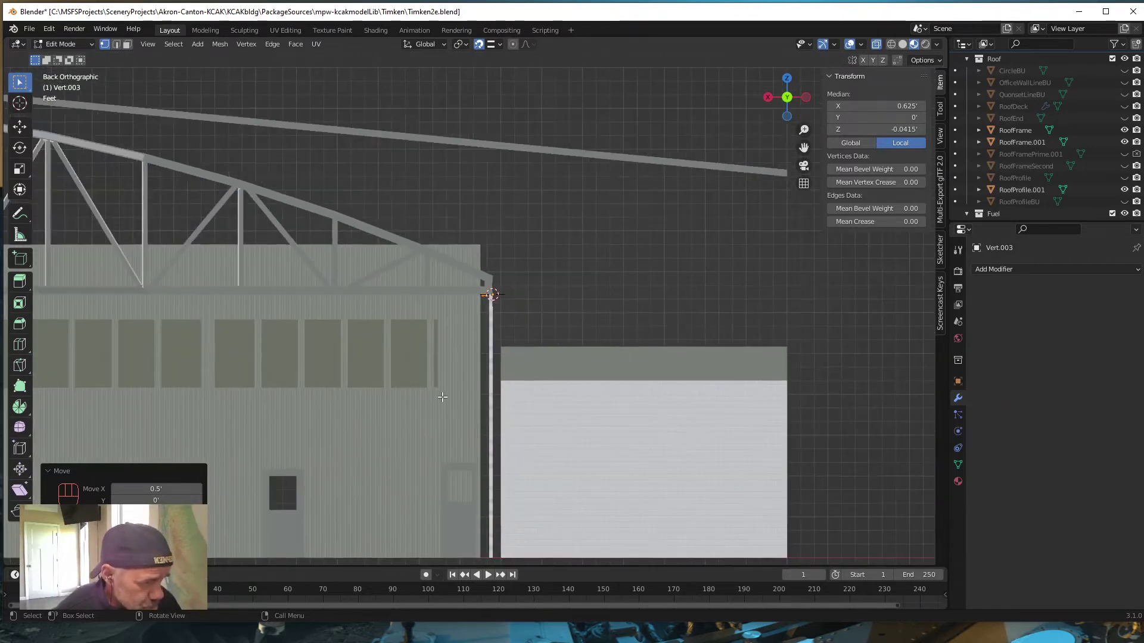
pyautogui.keyDown('shift'); pyautogui.moveTo(365, 393); pyautogui.dragTo(792, 400, button='middle'); pyautogui.keyUp('shift')
pyautogui.scroll(-1, 477, 378)
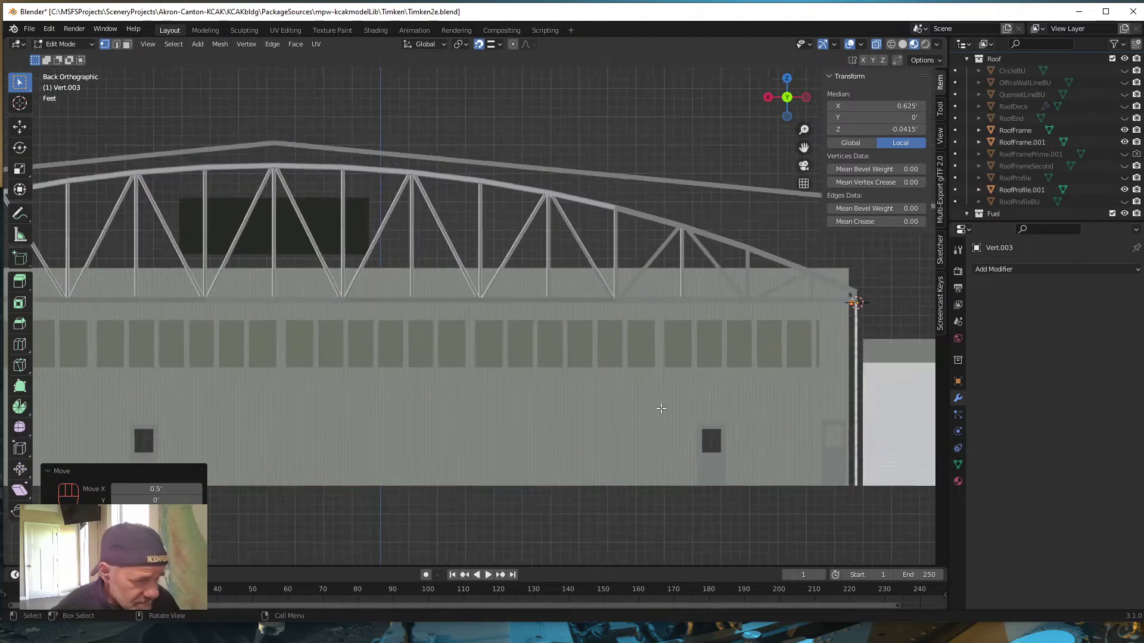
pyautogui.scroll(-4, 477, 377)
pyautogui.scroll(3, 480, 377)
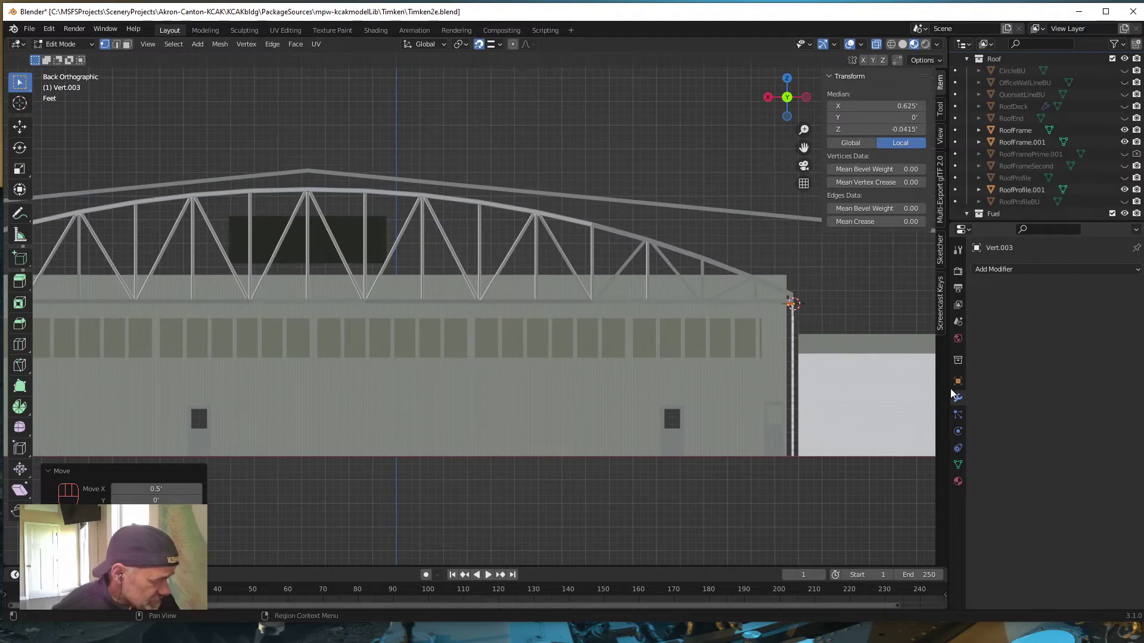
# Try an Array modifier on the rectangular profile with Constant Offset instead of Relative Offset, and remove the modifier.
pyautogui.click(1003, 268)
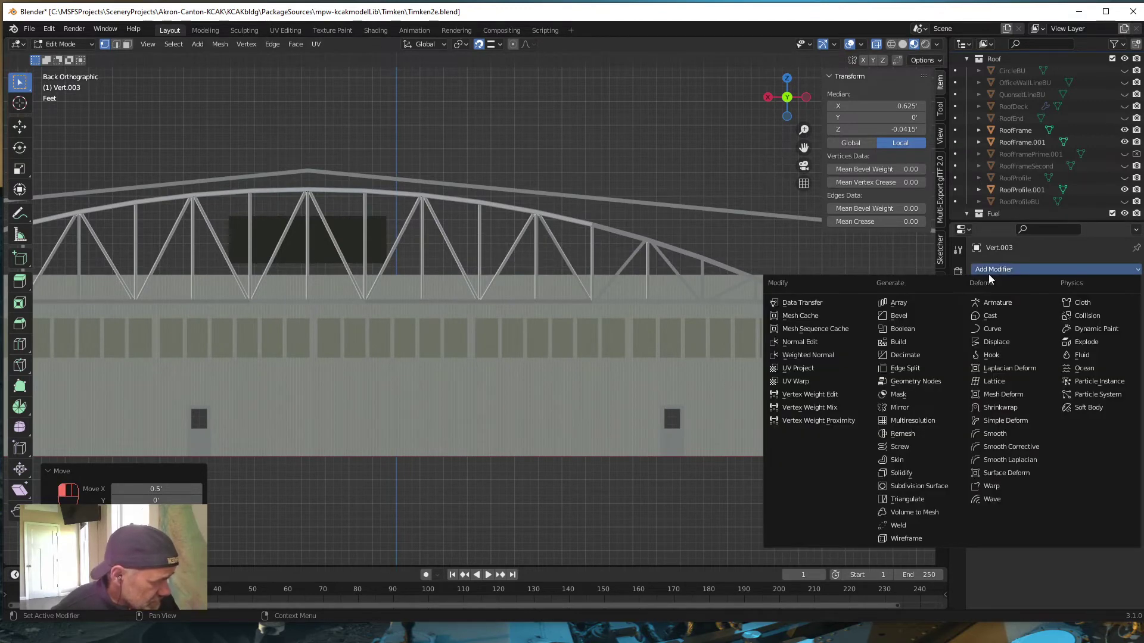
pyautogui.click(898, 303)
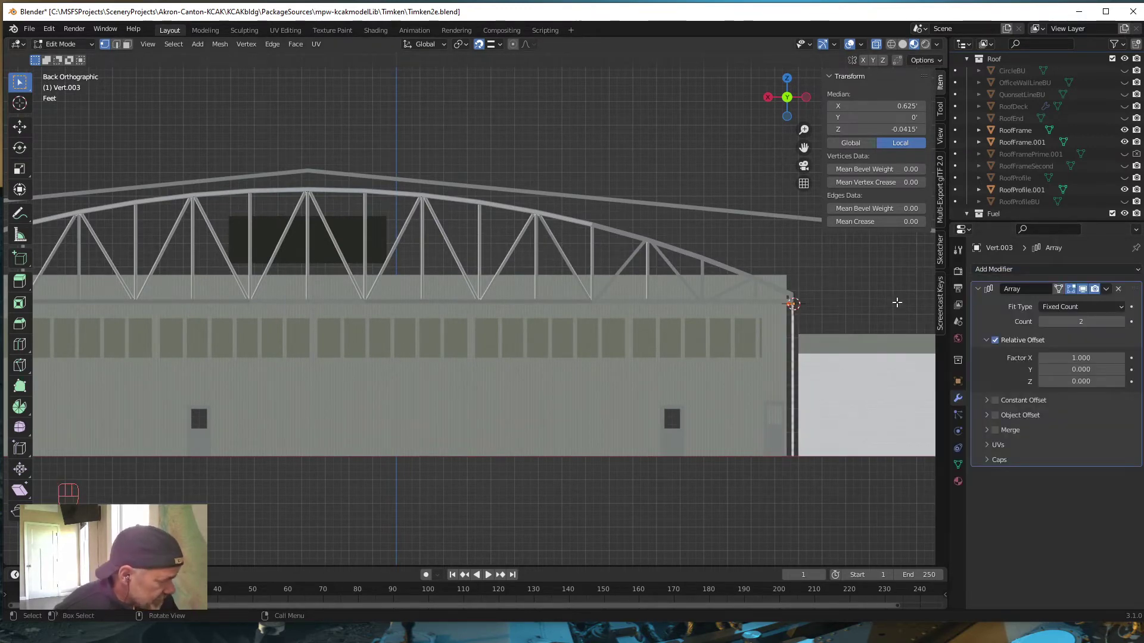
pyautogui.click(995, 340)
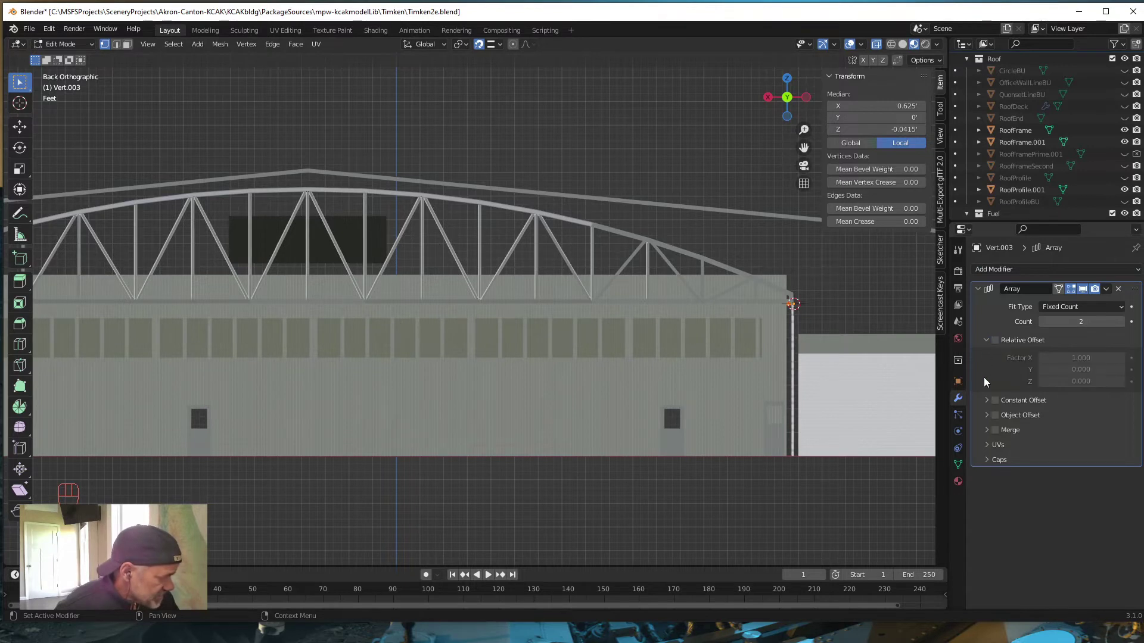
pyautogui.click(995, 400)
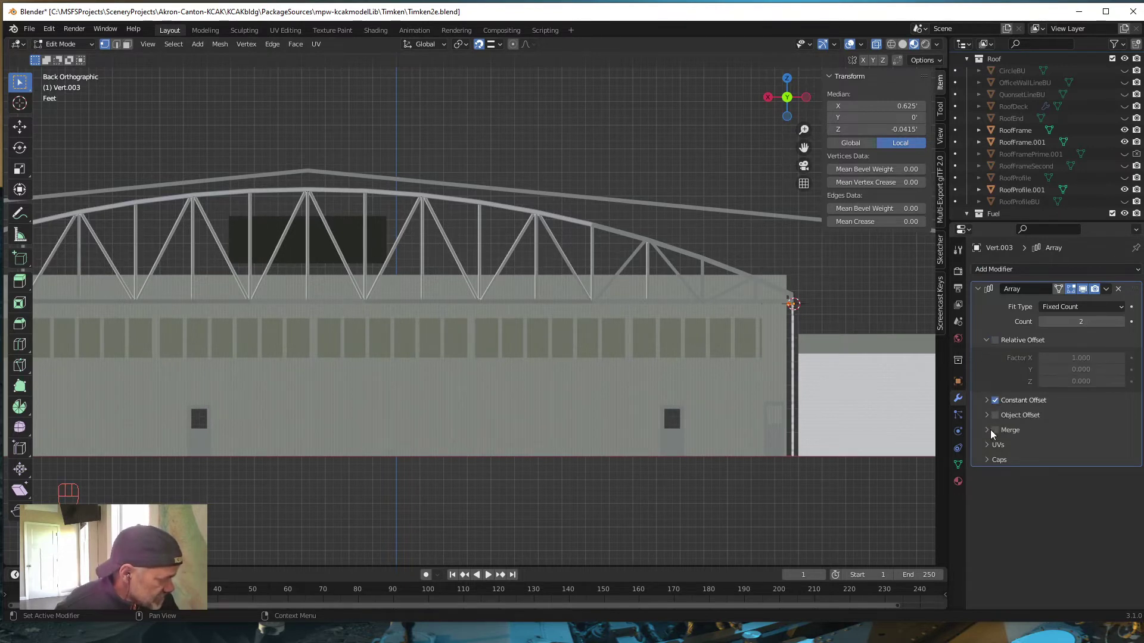
pyautogui.click(987, 401)
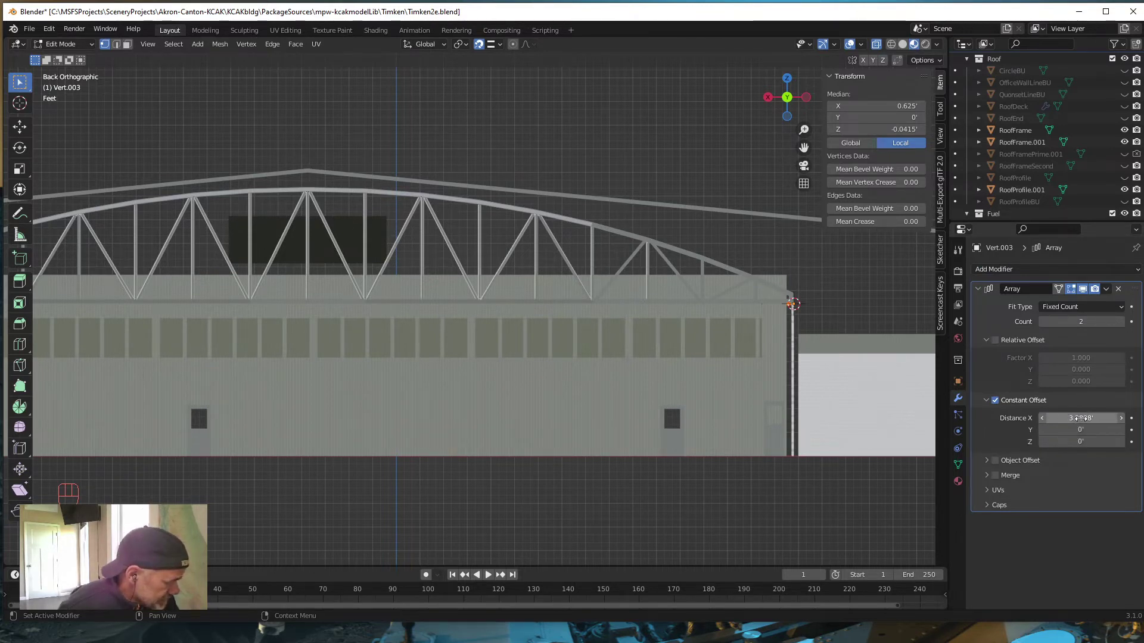
pyautogui.click(1082, 418)
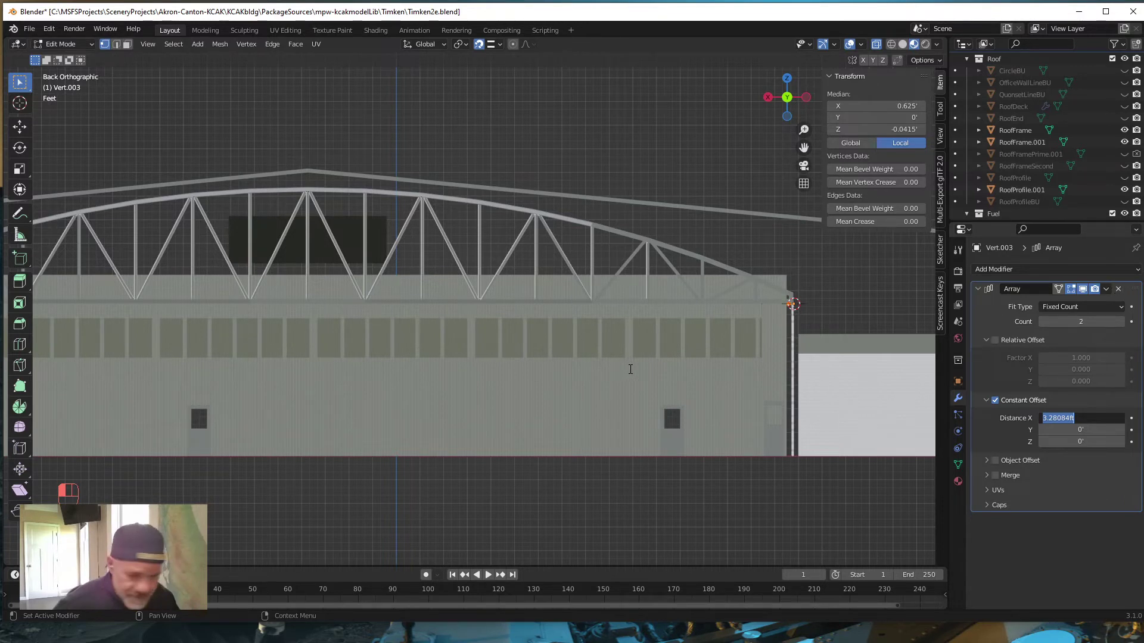
pyautogui.press('Return')
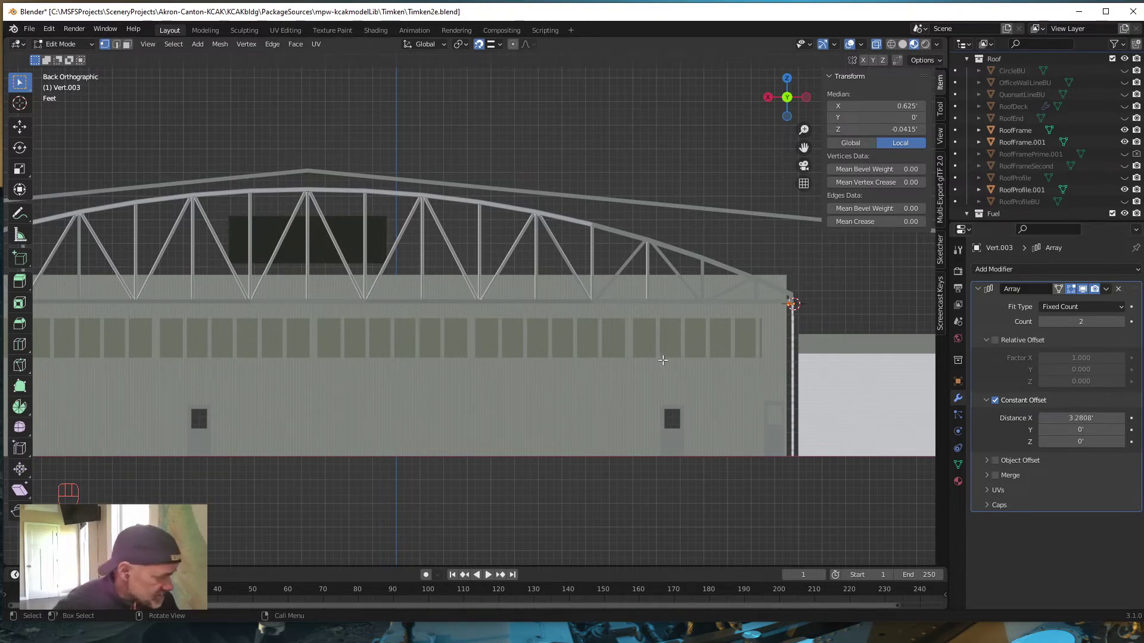
pyautogui.click(1119, 290)
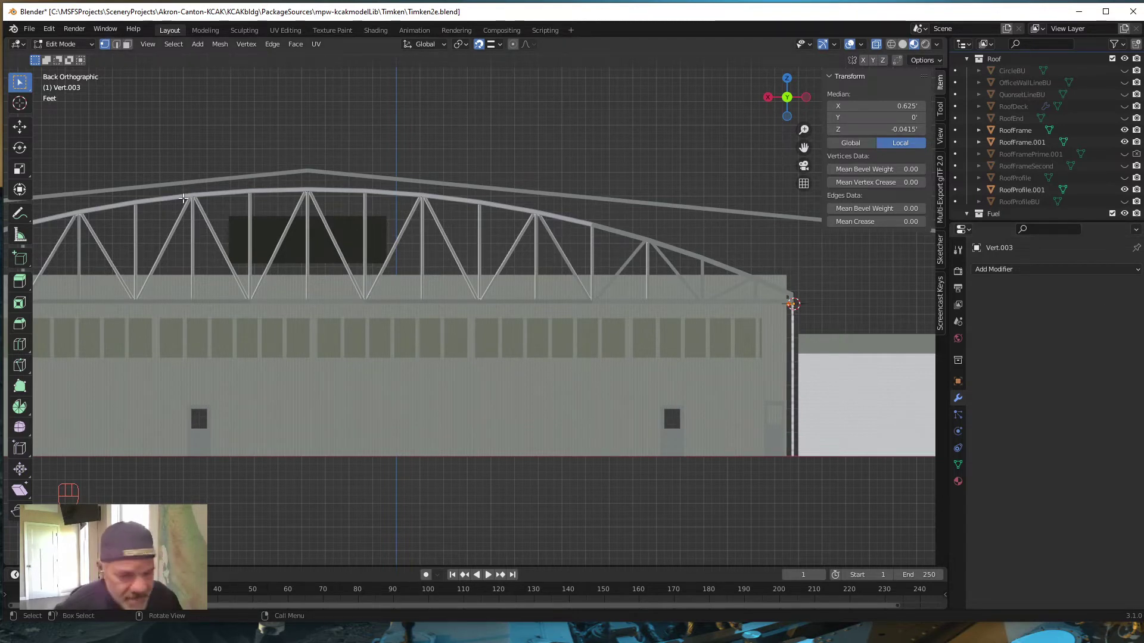
# Apply the scale of the profile object in Object Mode and return to editing its mesh.
pyautogui.press('Tab')
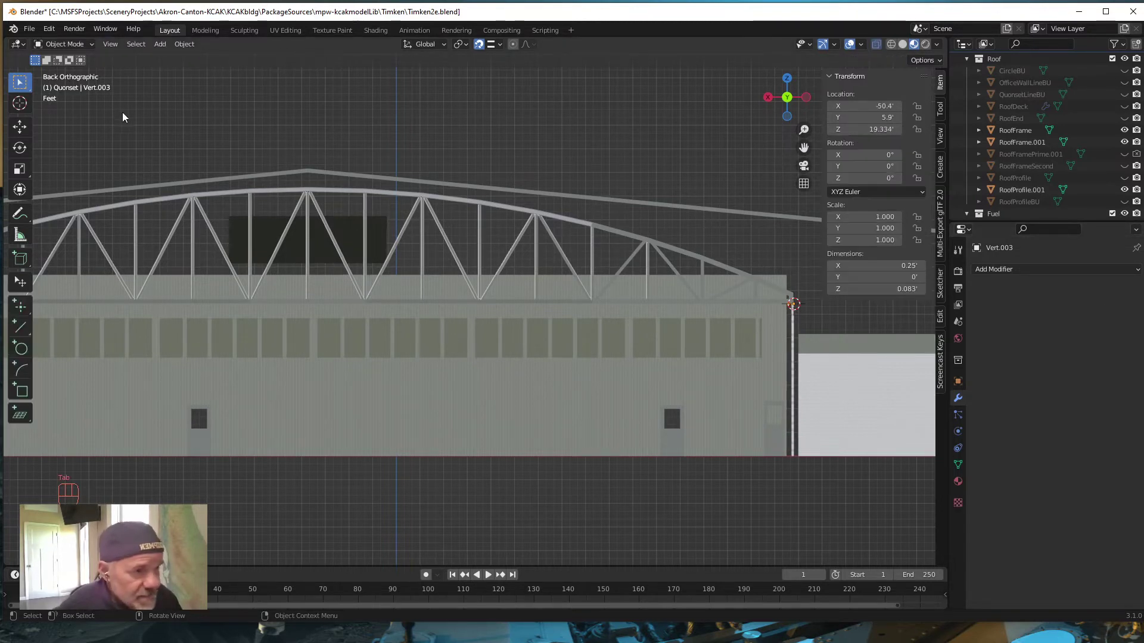
pyautogui.click(184, 44)
pyautogui.moveTo(205, 106)
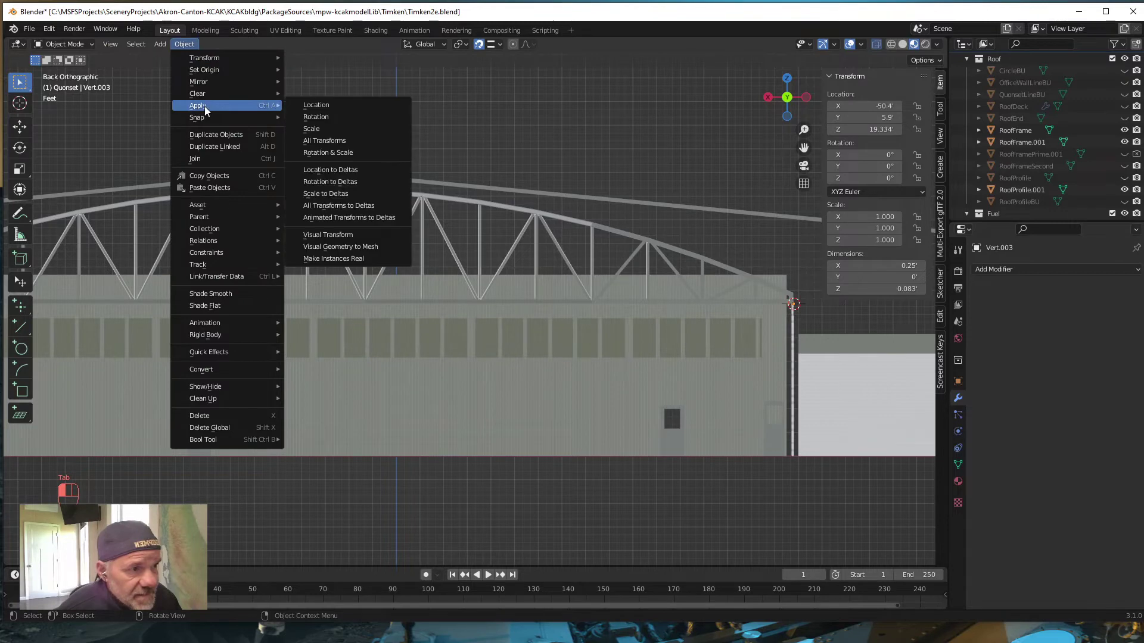
pyautogui.click(333, 129)
pyautogui.press('Tab')
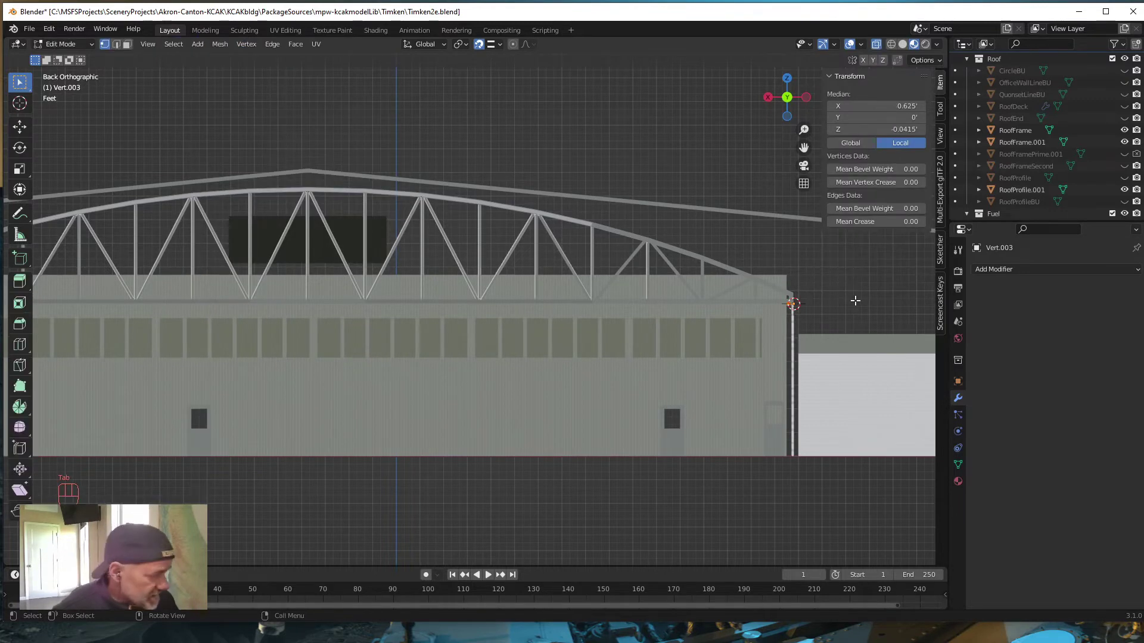
# Try an Array modifier on the rectangular profile with a 10' Constant Offset along X instead of Relative Offset.
pyautogui.click(1074, 269)
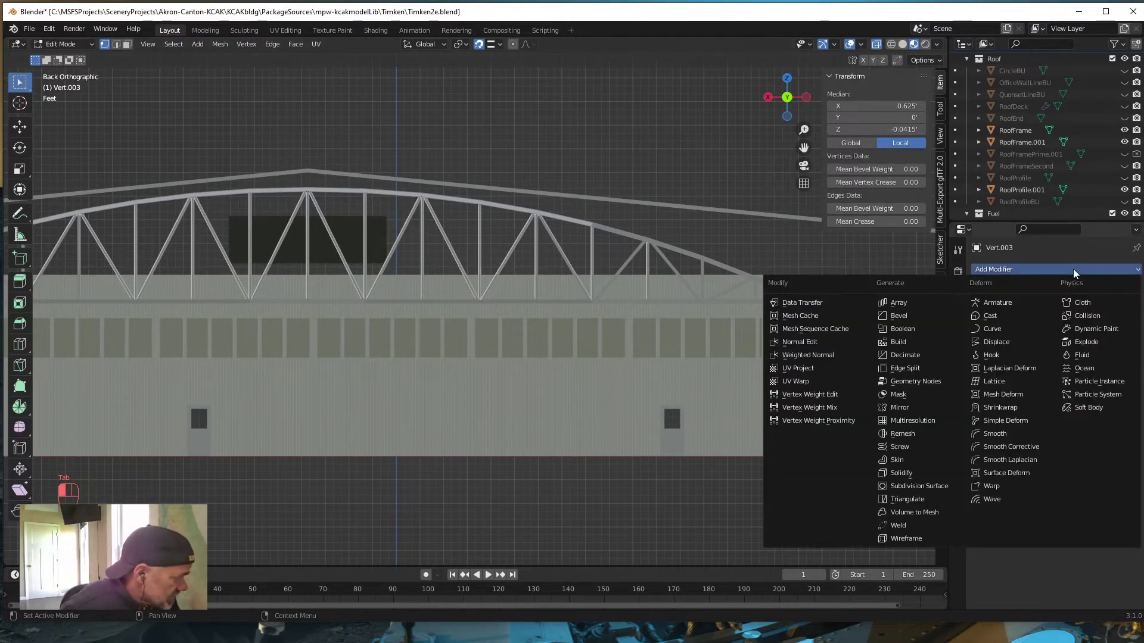
pyautogui.click(898, 303)
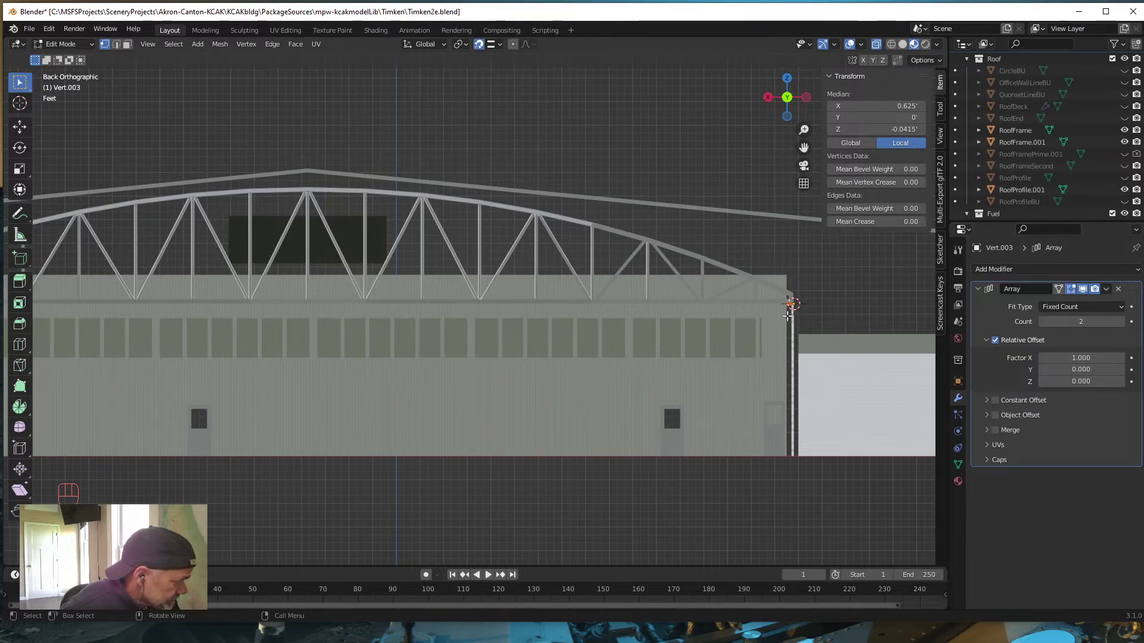
pyautogui.click(994, 341)
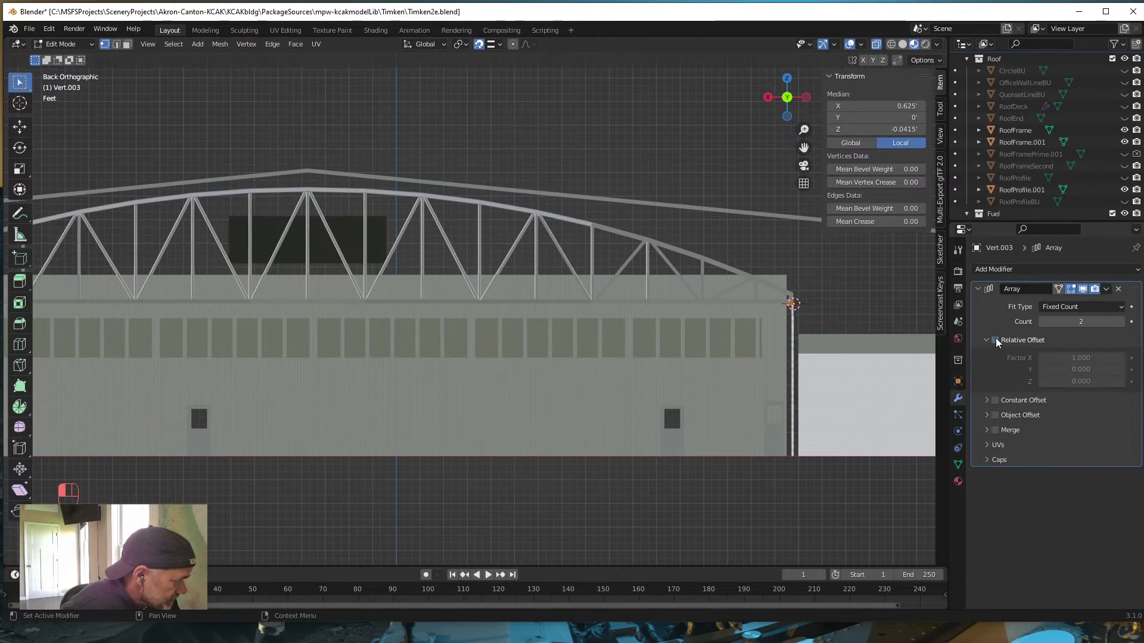
pyautogui.click(994, 400)
pyautogui.click(987, 400)
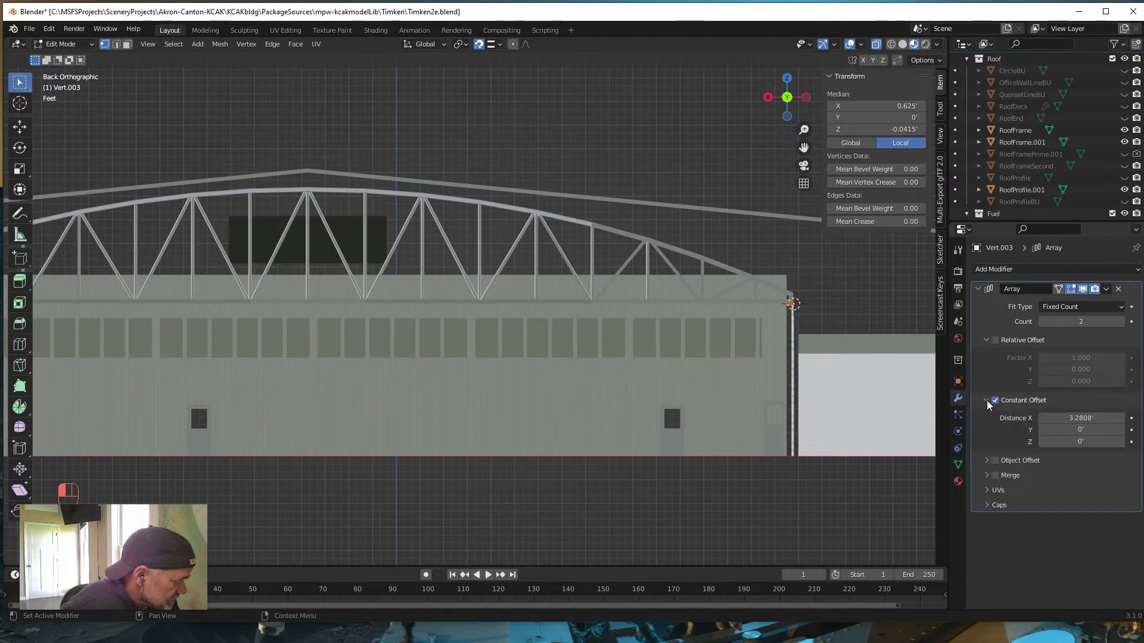
pyautogui.click(1077, 418)
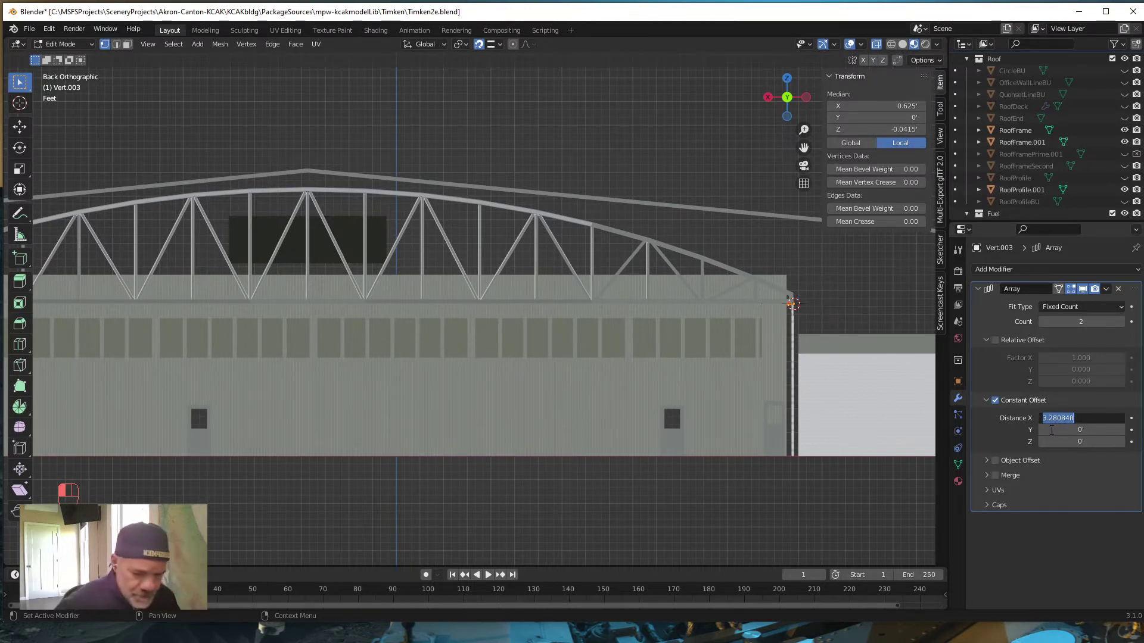
pyautogui.write('10')
pyautogui.press('Return')
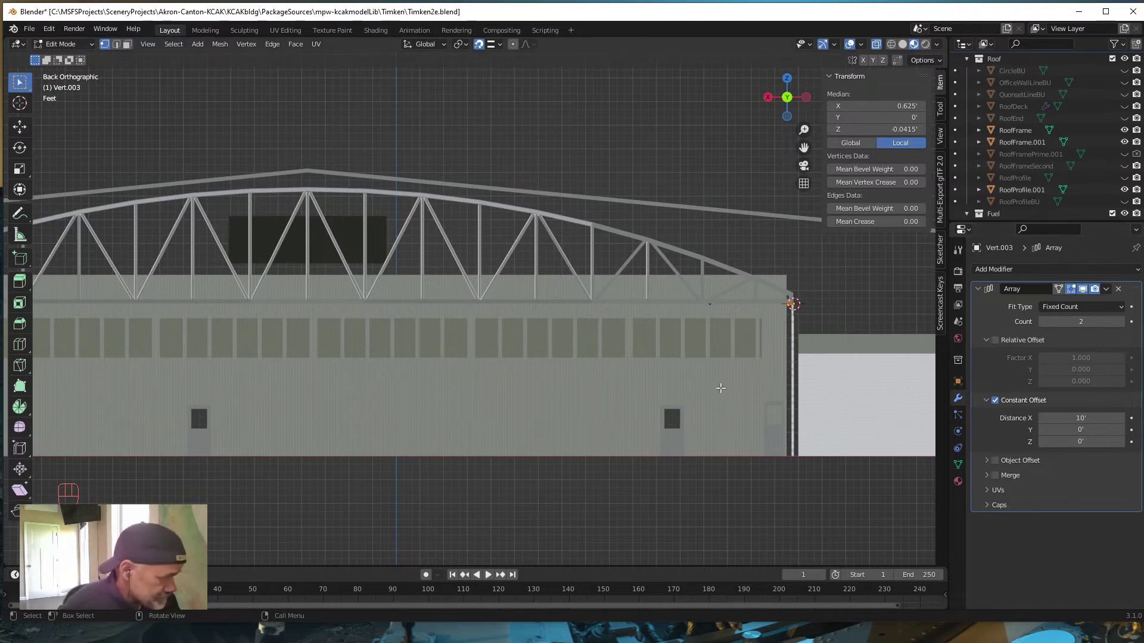
# Try an array count of 13 to spread the profile copies across the building beneath the truss.
pyautogui.scroll(-1, 756, 385)
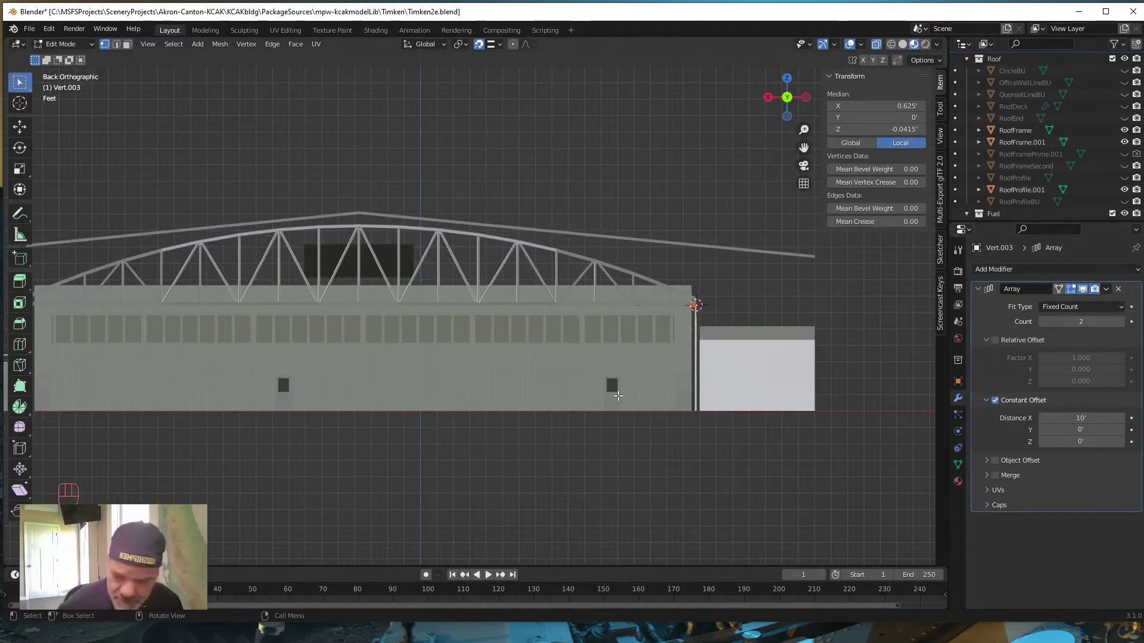
pyautogui.keyDown('shift'); pyautogui.moveTo(622, 403); pyautogui.dragTo(713, 415, button='middle'); pyautogui.keyUp('shift')
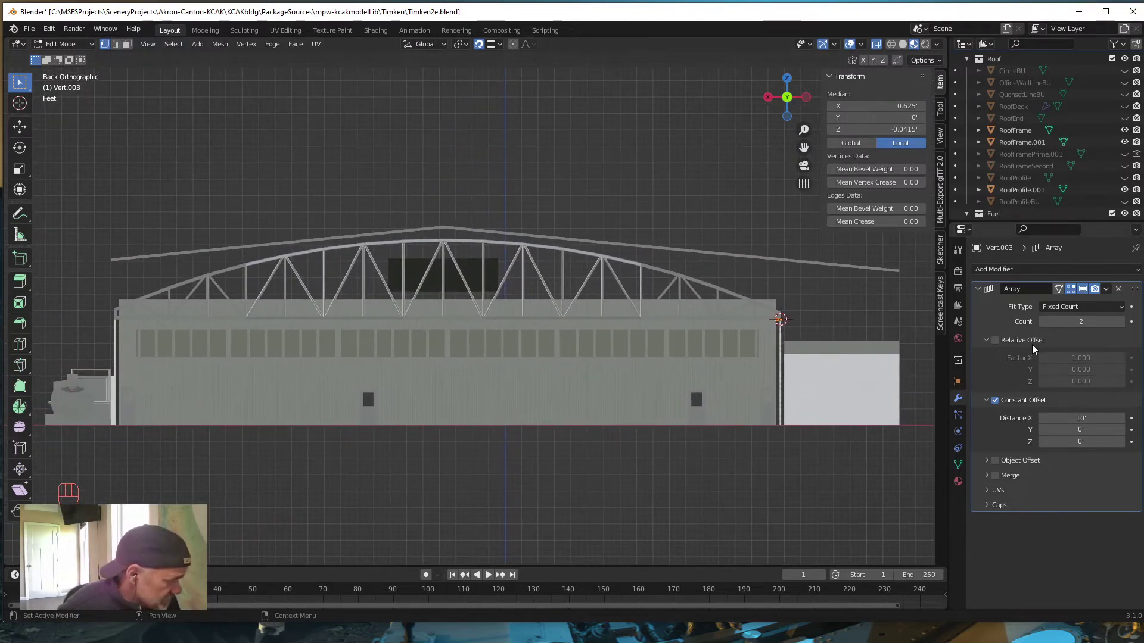
pyautogui.click(1122, 323)
pyautogui.click(1123, 323)
pyautogui.click(1123, 323)
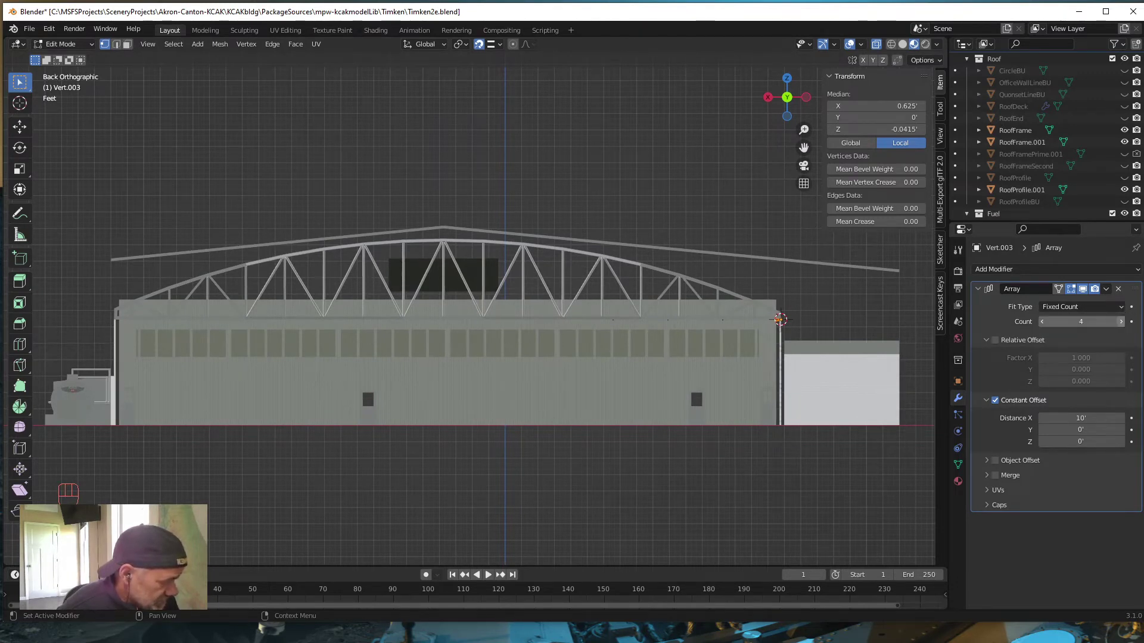
pyautogui.doubleClick(1119, 322)
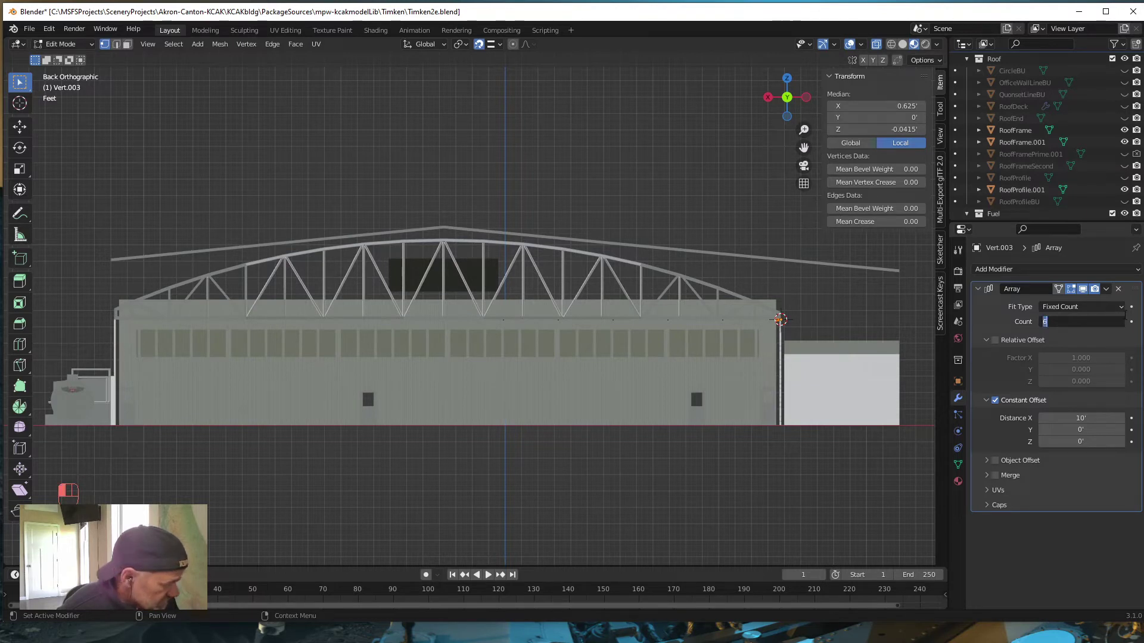
pyautogui.click(1002, 324)
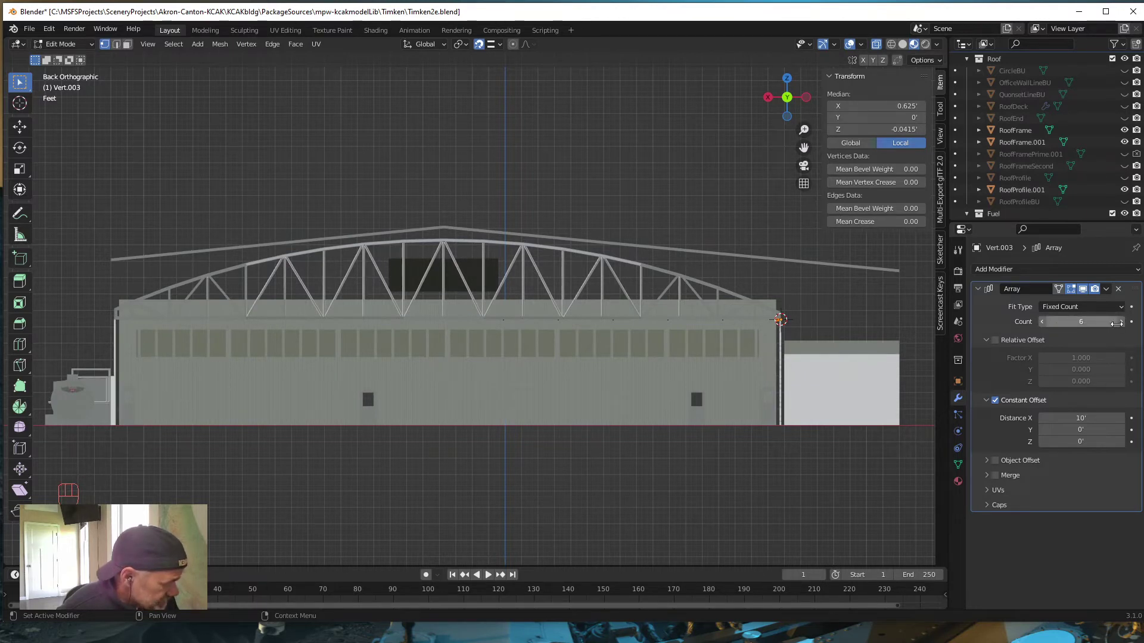
pyautogui.click(1122, 323)
pyautogui.click(1121, 323)
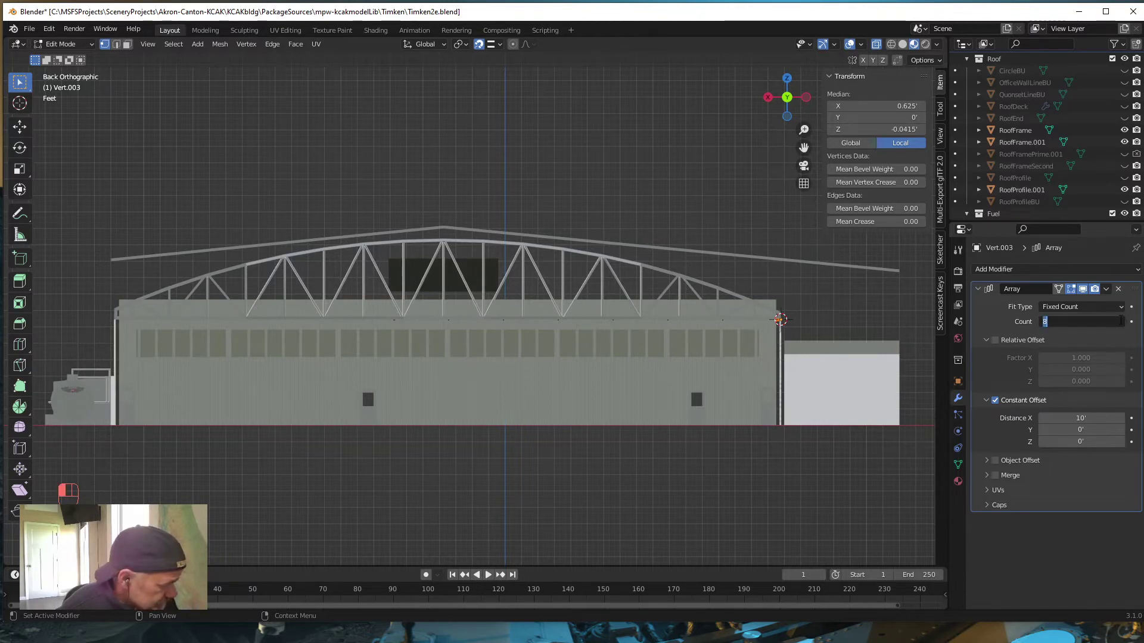
pyautogui.click(980, 321)
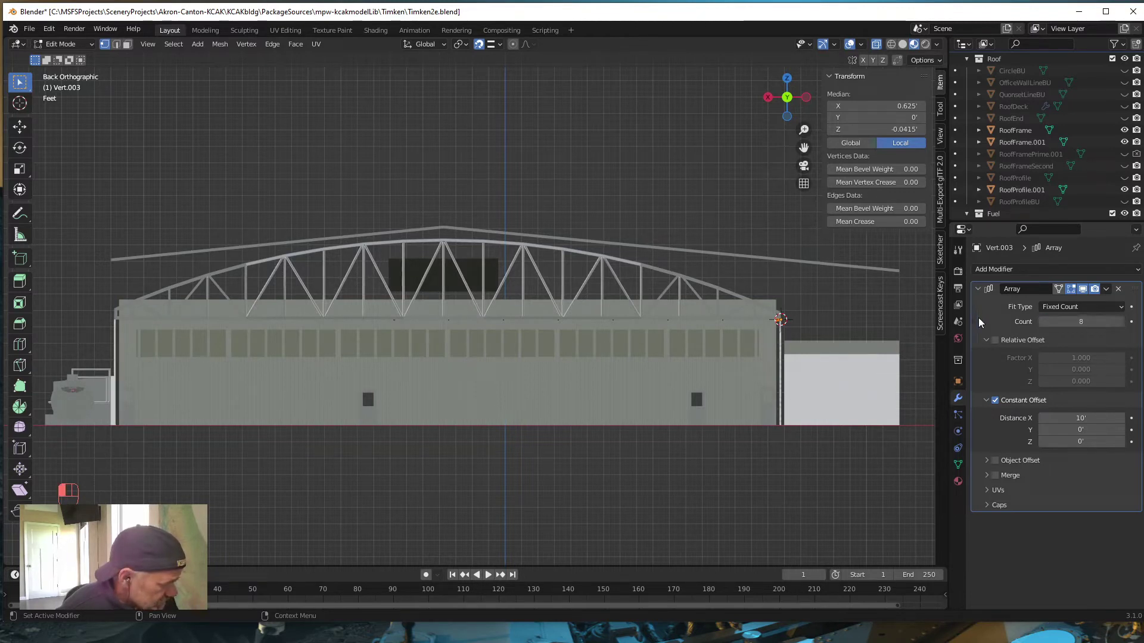
pyautogui.click(1121, 323)
pyautogui.click(1121, 323)
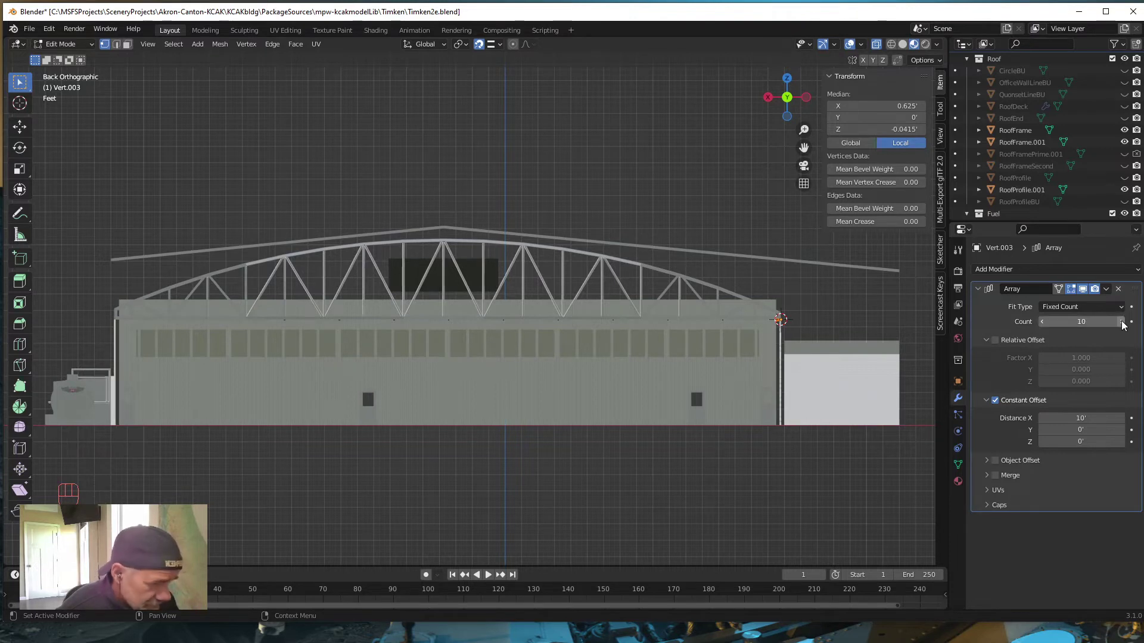
pyautogui.click(1121, 323)
pyautogui.click(1121, 323)
pyautogui.click(1121, 323)
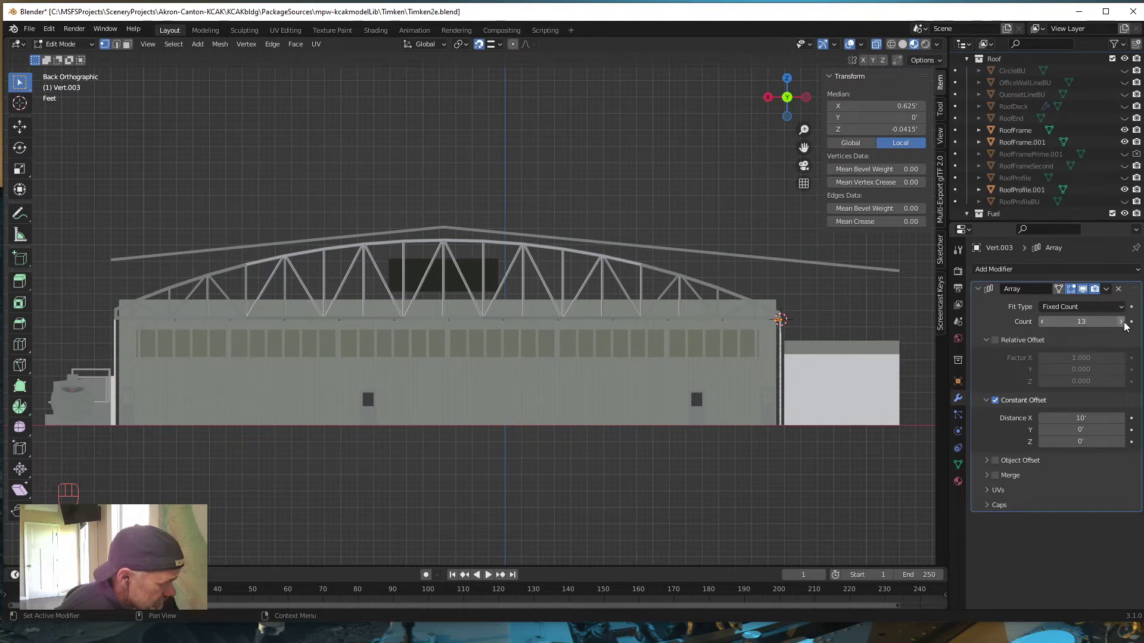
pyautogui.click(1121, 322)
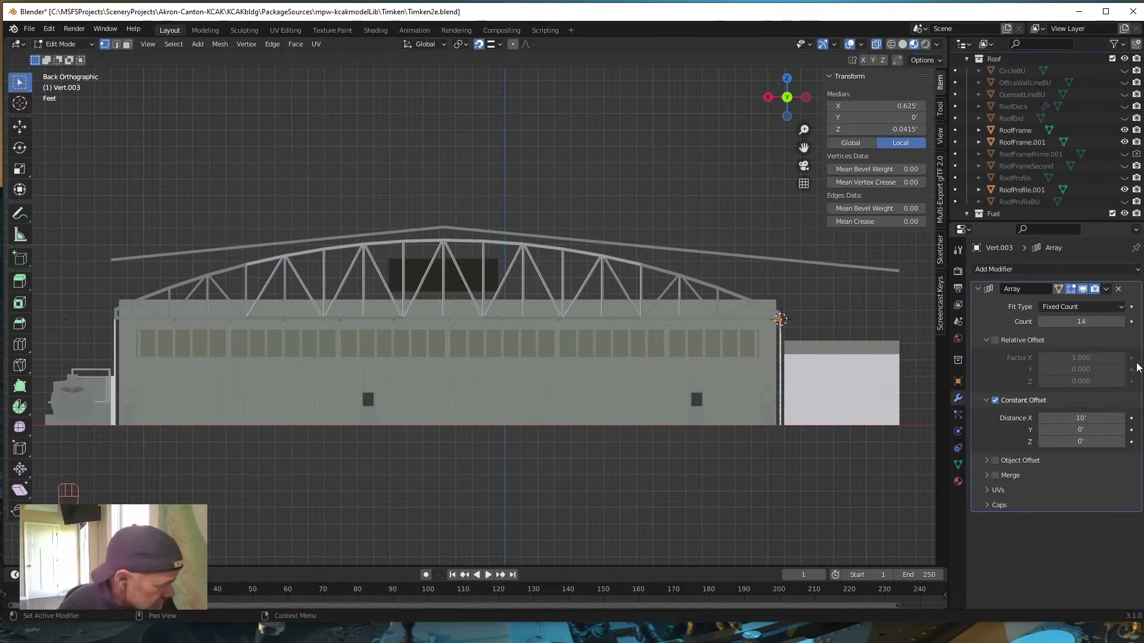
pyautogui.click(1043, 322)
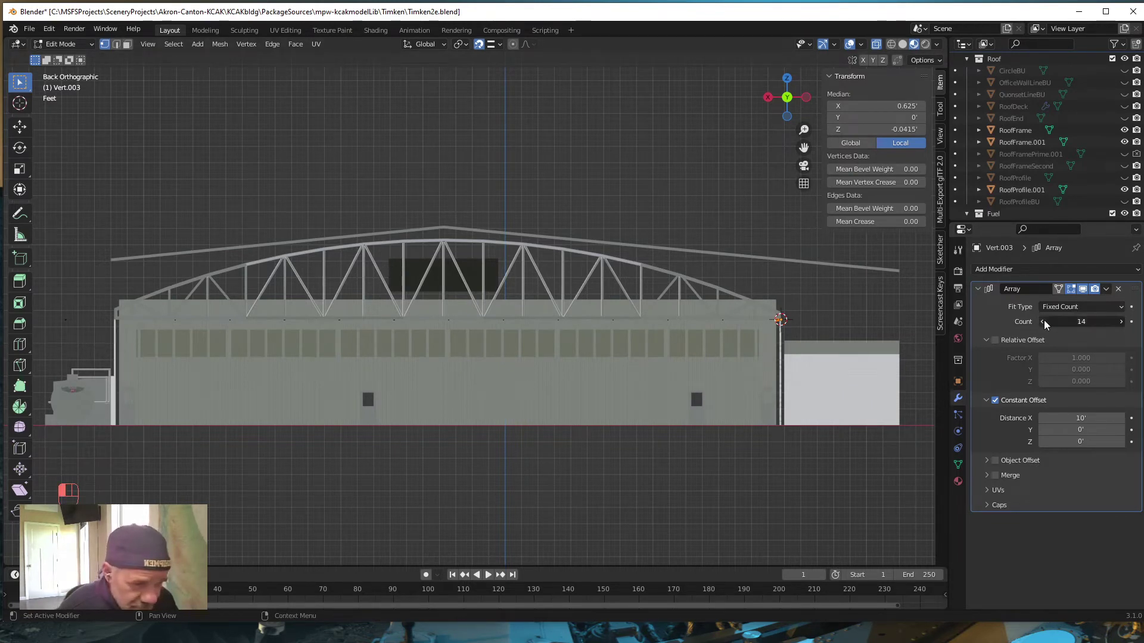
# Check how the arrayed profiles line up with the truss members across the building, and remove the Array modifier.
pyautogui.scroll(1, 83, 332)
pyautogui.scroll(2, 83, 332)
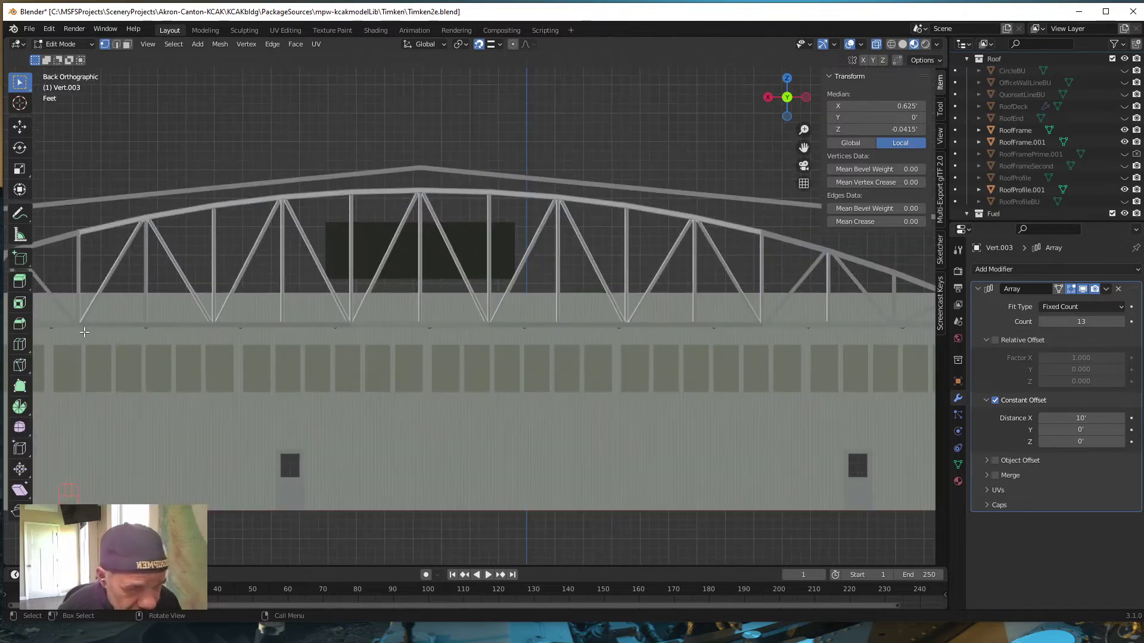
pyautogui.keyDown('shift'); pyautogui.moveTo(346, 403); pyautogui.dragTo(680, 395, button='middle'); pyautogui.keyUp('shift')
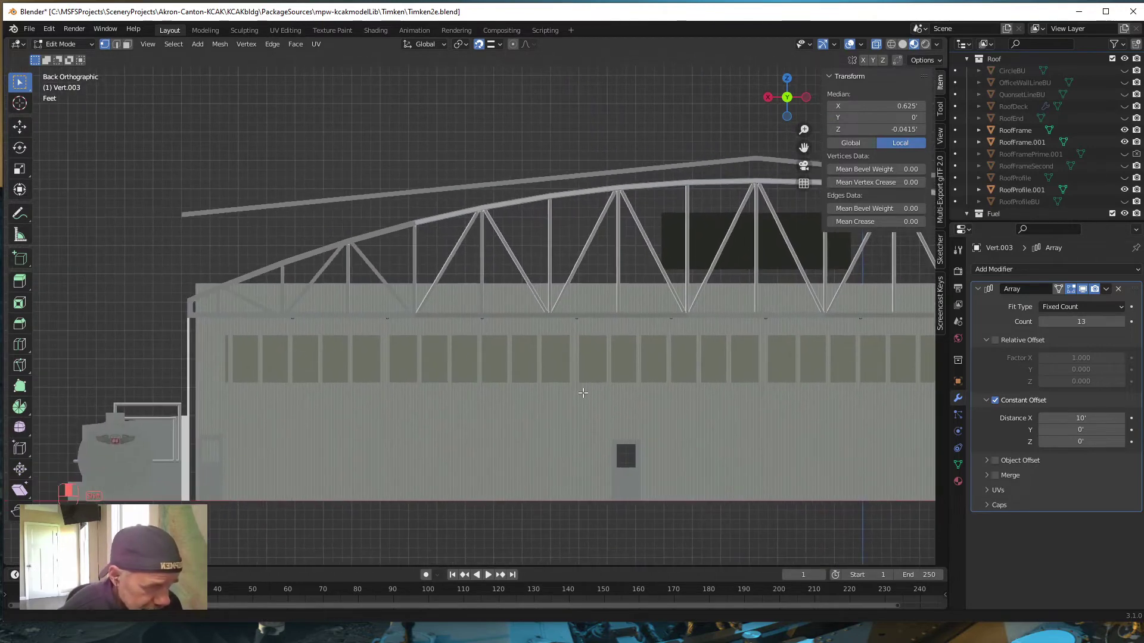
pyautogui.scroll(2, 211, 357)
pyautogui.scroll(-2, 211, 358)
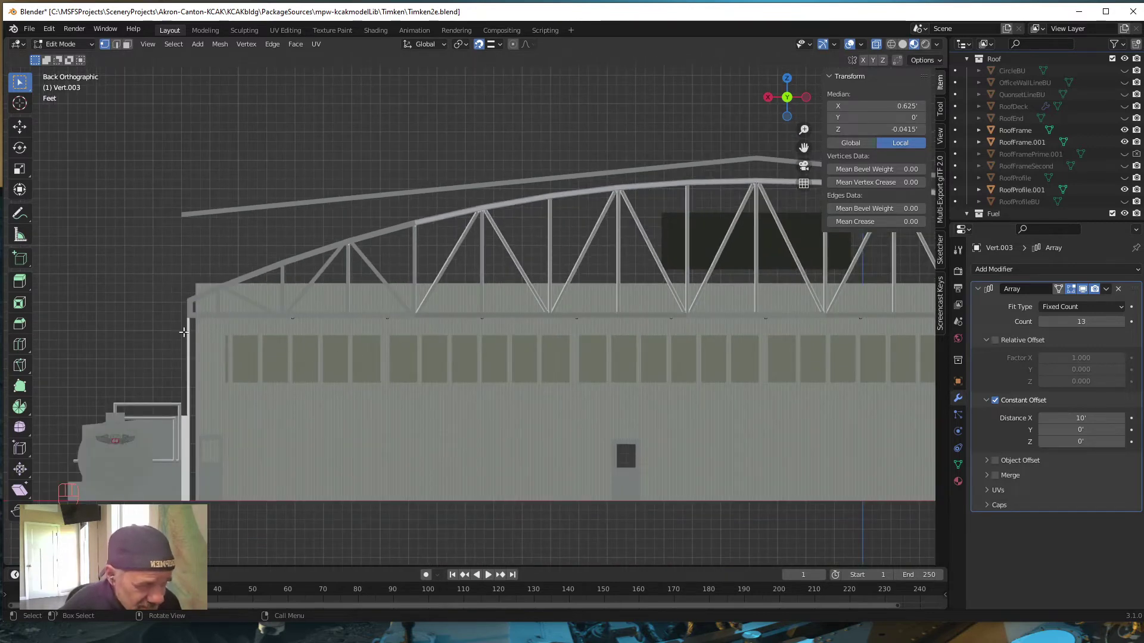
pyautogui.scroll(3, 168, 339)
pyautogui.keyDown('shift'); pyautogui.moveTo(167, 339); pyautogui.dragTo(470, 353, button='middle'); pyautogui.keyUp('shift')
pyautogui.scroll(2, 288, 357)
pyautogui.scroll(-3, 288, 357)
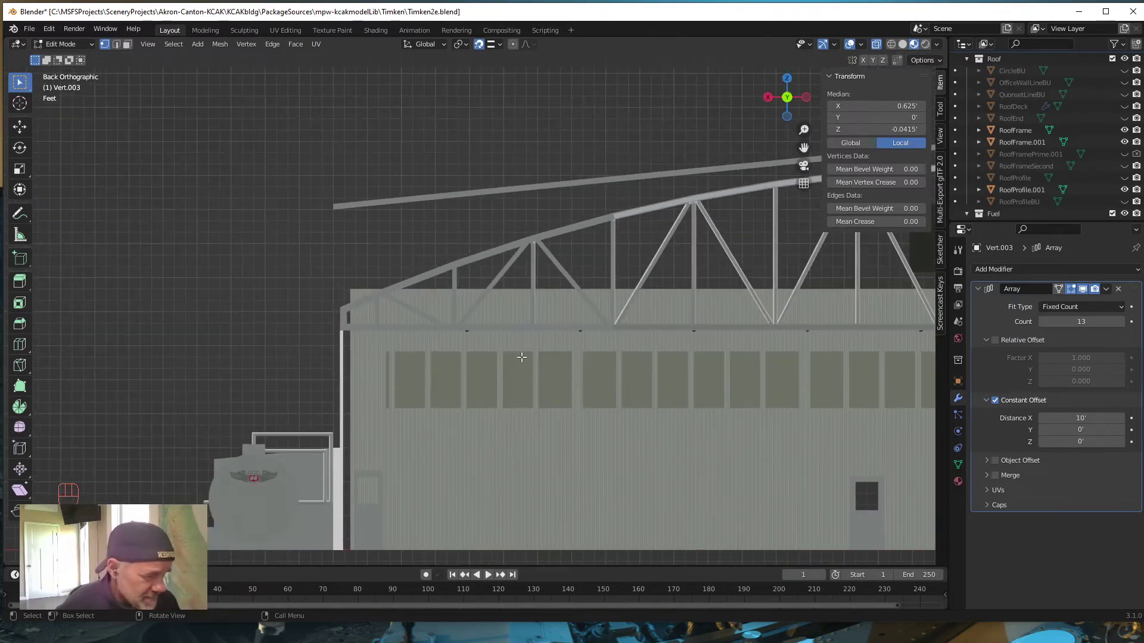
pyautogui.keyDown('shift'); pyautogui.moveTo(522, 356); pyautogui.dragTo(302, 357, button='middle'); pyautogui.keyUp('shift')
pyautogui.keyDown('shift'); pyautogui.moveTo(529, 351); pyautogui.dragTo(387, 353, button='middle'); pyautogui.keyUp('shift')
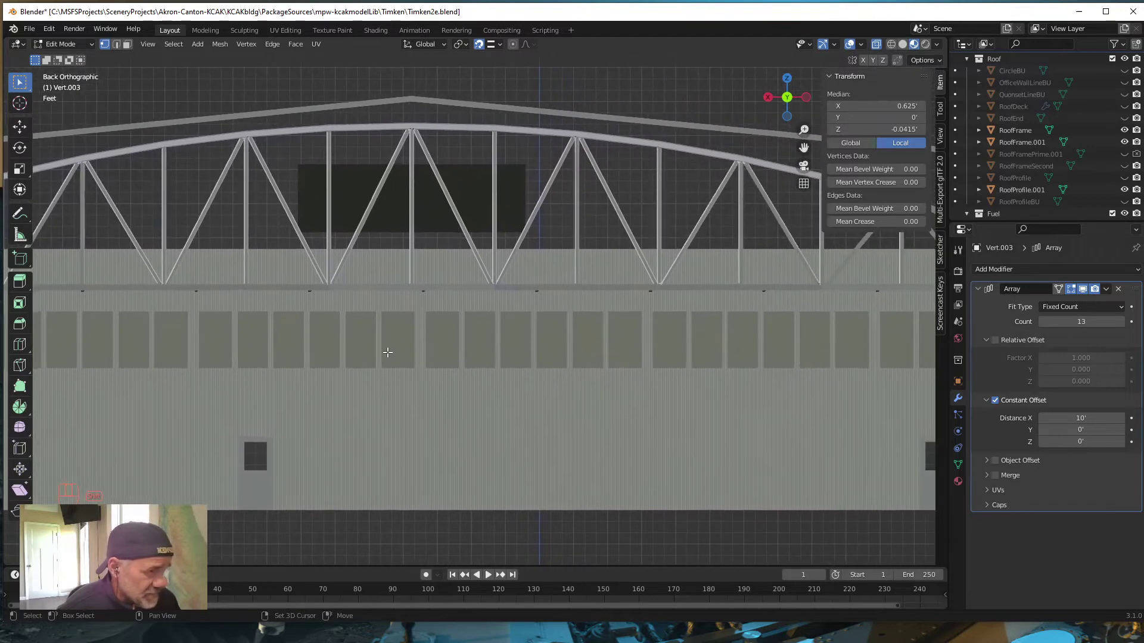
pyautogui.scroll(-3, 577, 344)
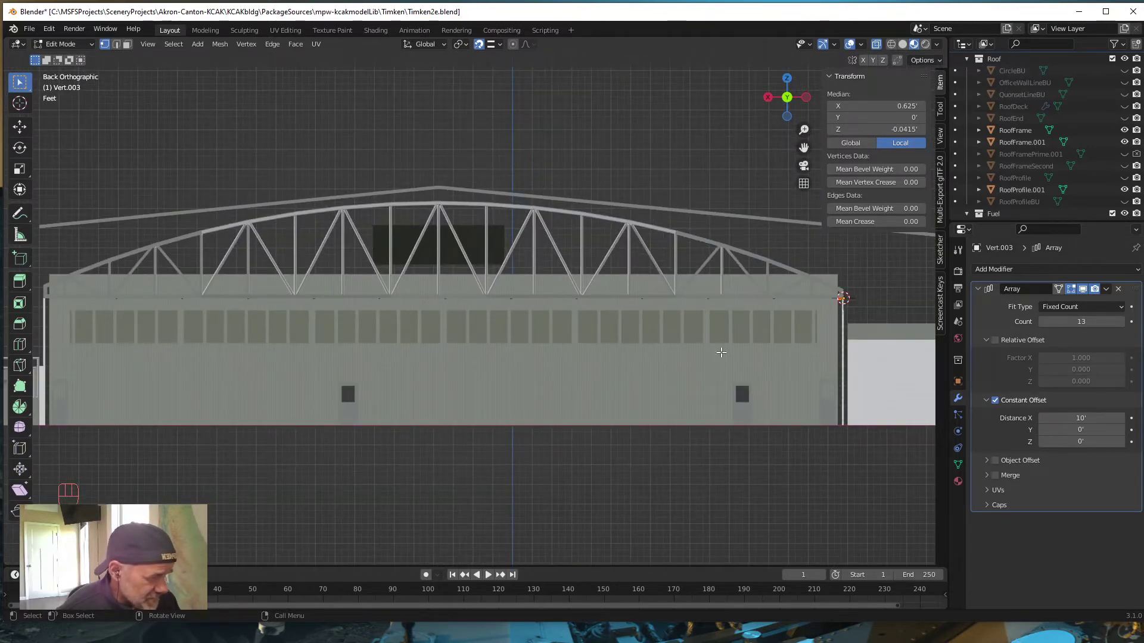
pyautogui.click(1119, 290)
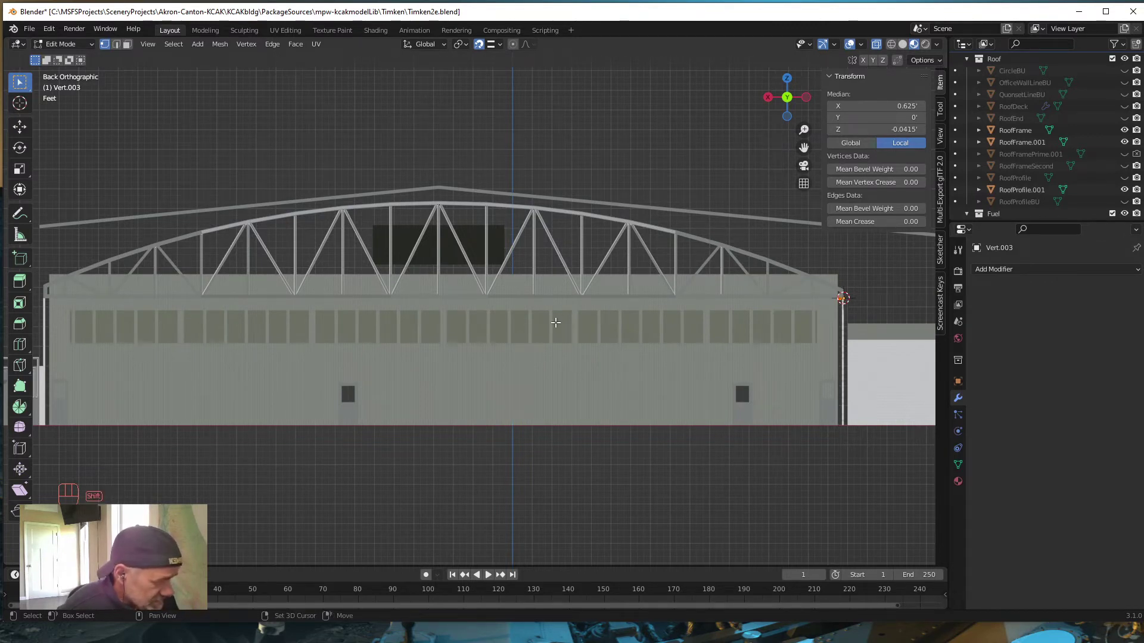
# Switch the rectangular profile's mesh to edge selection, keeping the whole profile under the truss end selected.
pyautogui.scroll(3, 596, 316)
pyautogui.scroll(6, 534, 319)
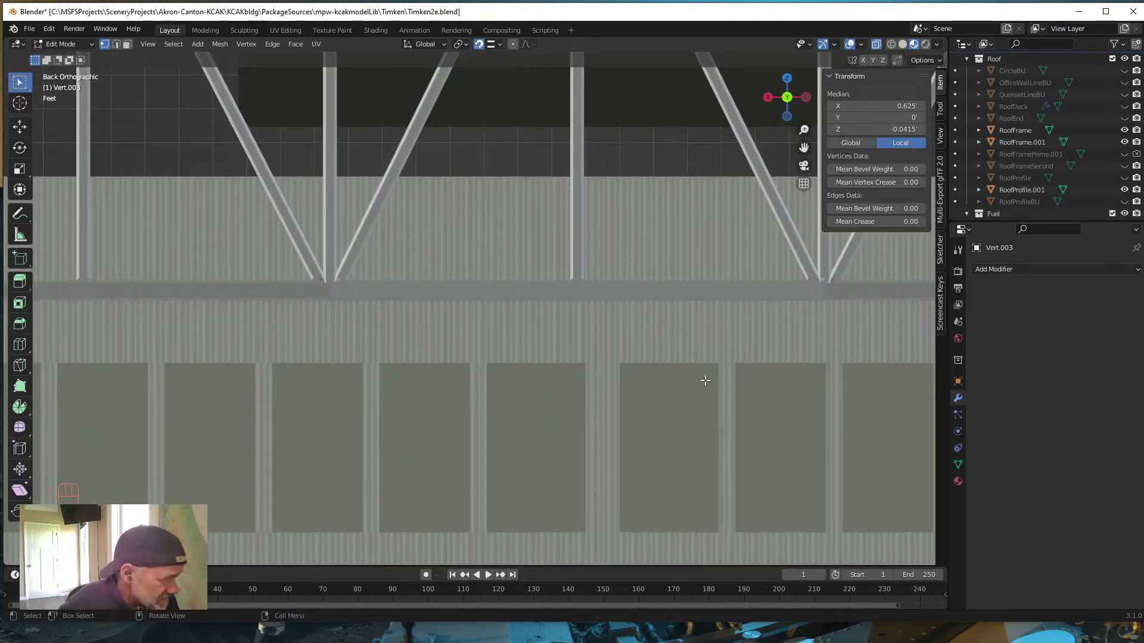
pyautogui.scroll(-5, 709, 357)
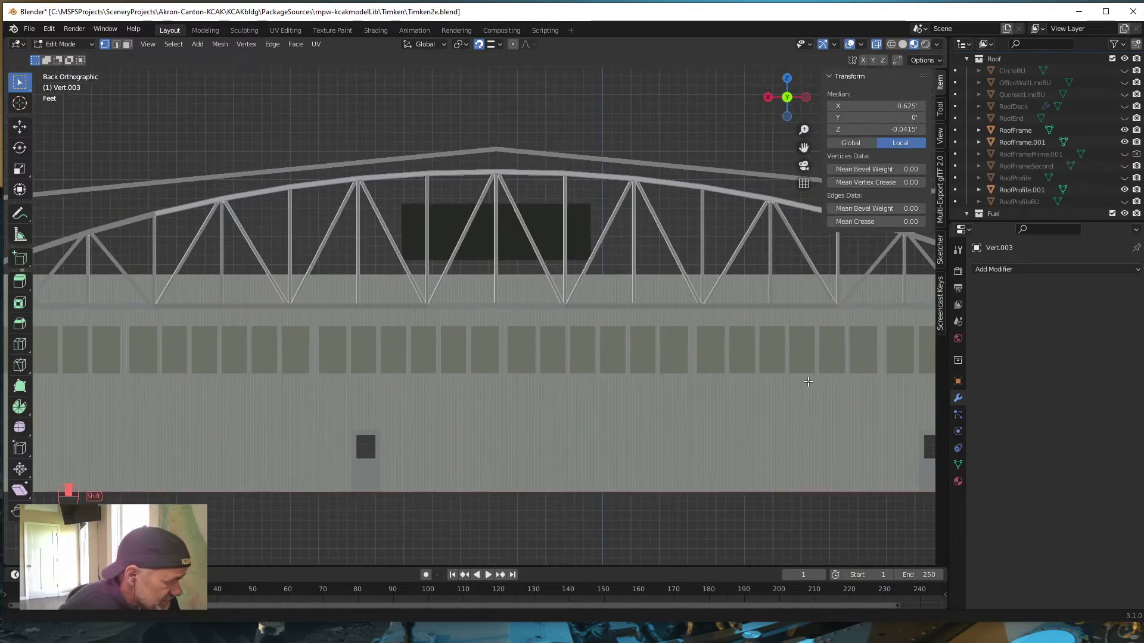
pyautogui.keyDown('shift'); pyautogui.moveTo(808, 381); pyautogui.dragTo(506, 384, button='middle'); pyautogui.keyUp('shift')
pyautogui.scroll(5, 506, 384)
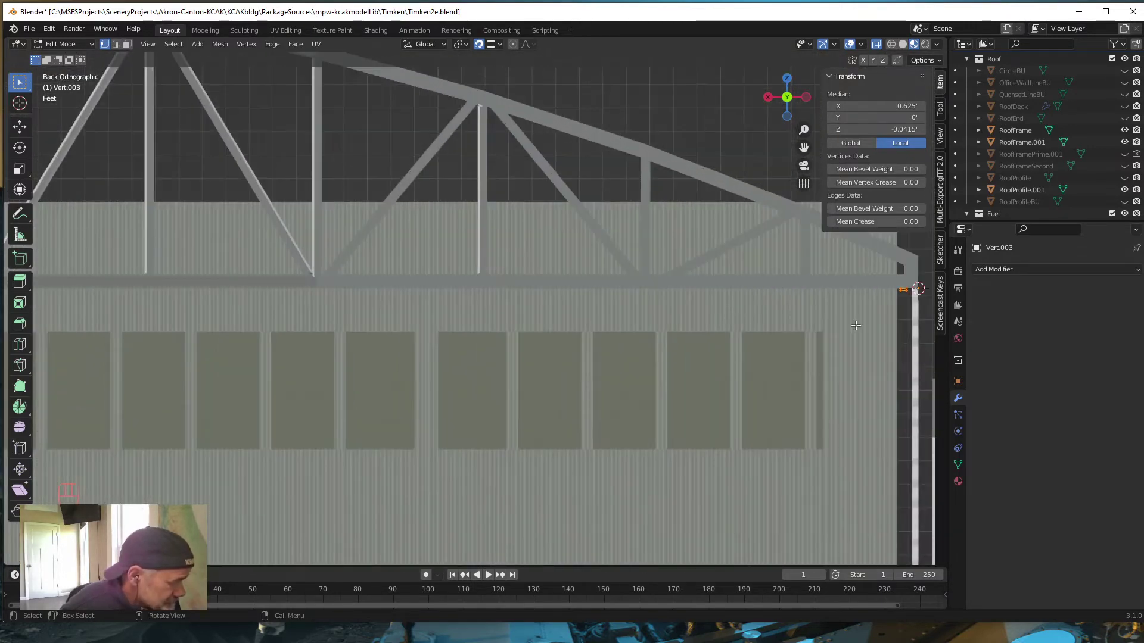
pyautogui.keyDown('shift'); pyautogui.moveTo(842, 321); pyautogui.dragTo(464, 309, button='middle'); pyautogui.keyUp('shift')
pyautogui.scroll(5, 576, 287)
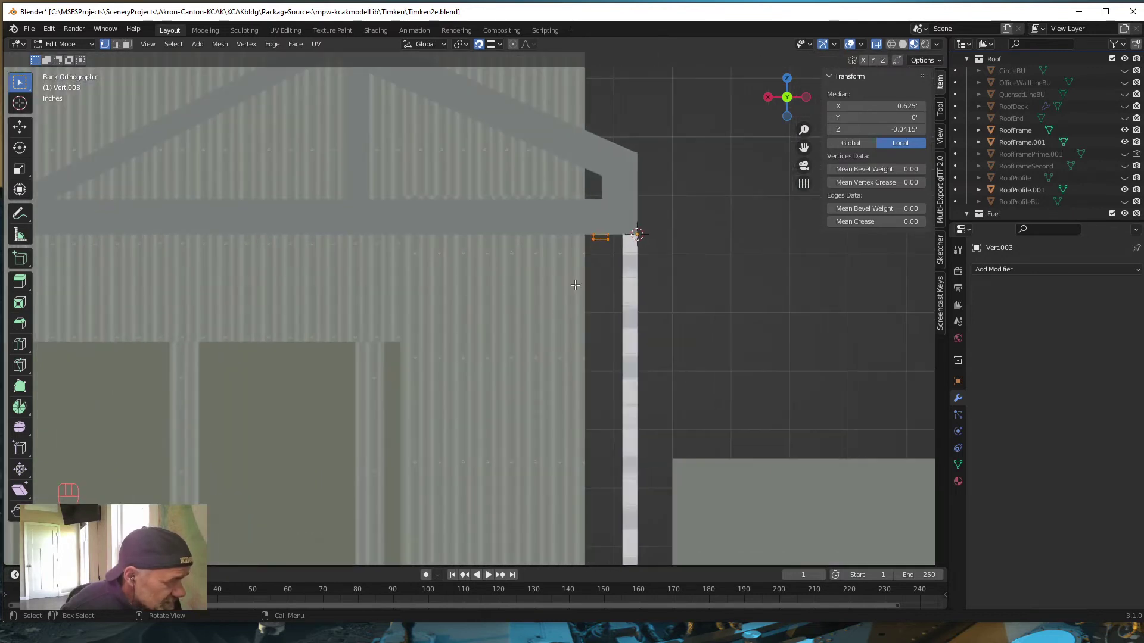
pyautogui.keyDown('shift'); pyautogui.click(594, 237); pyautogui.keyUp('shift')
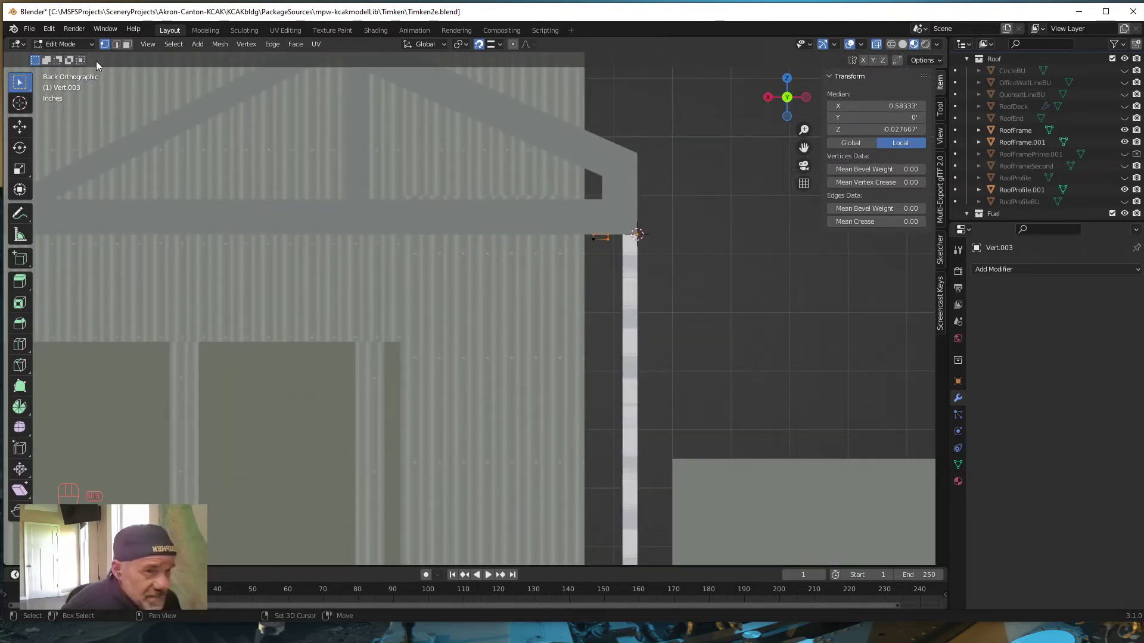
pyautogui.keyDown('shift'); pyautogui.click(592, 238); pyautogui.keyUp('shift')
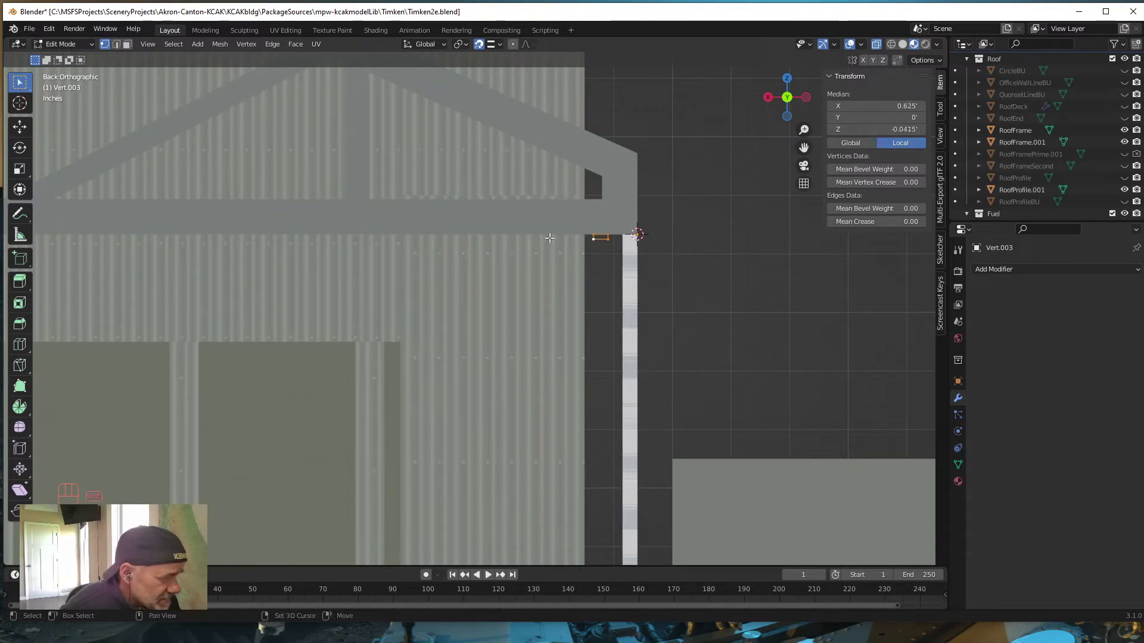
pyautogui.click(117, 44)
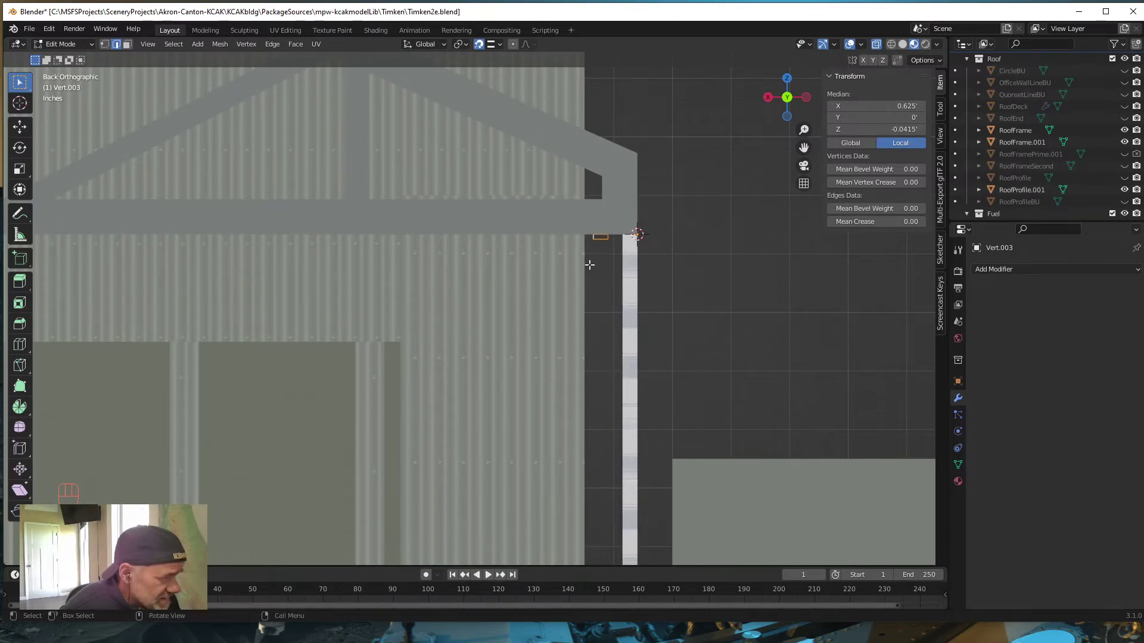
# Move the selected profile about 61' along the global X axis to sit beneath a vertical truss member.
pyautogui.scroll(-3, 584, 270)
pyautogui.keyDown('shift'); pyautogui.moveTo(456, 308); pyautogui.dragTo(968, 354, button='middle'); pyautogui.keyUp('shift')
pyautogui.scroll(-7, 592, 316)
pyautogui.keyDown('shift'); pyautogui.moveTo(377, 345); pyautogui.dragTo(694, 288, button='middle'); pyautogui.keyUp('shift')
pyautogui.scroll(5, 417, 257)
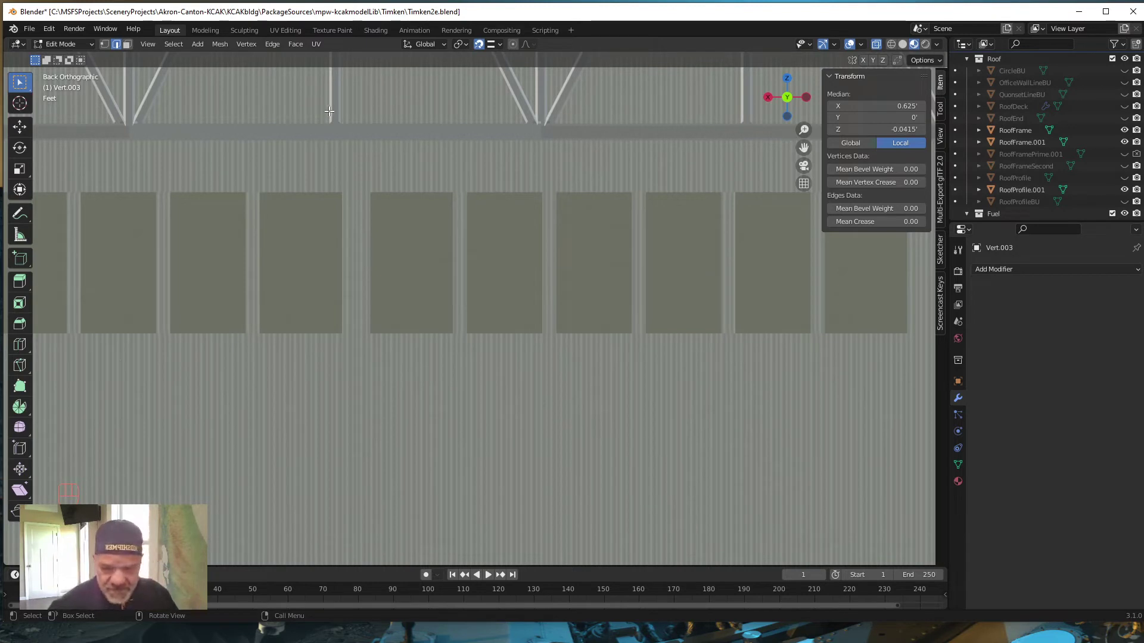
pyautogui.press('g')
pyautogui.press('x')
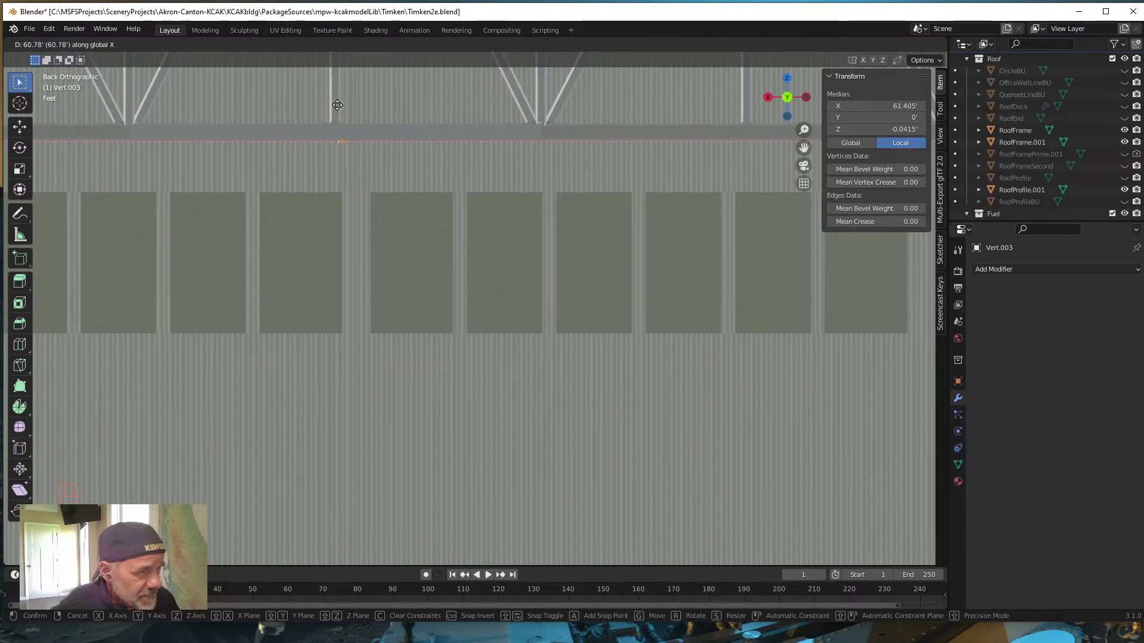
pyautogui.click(333, 105)
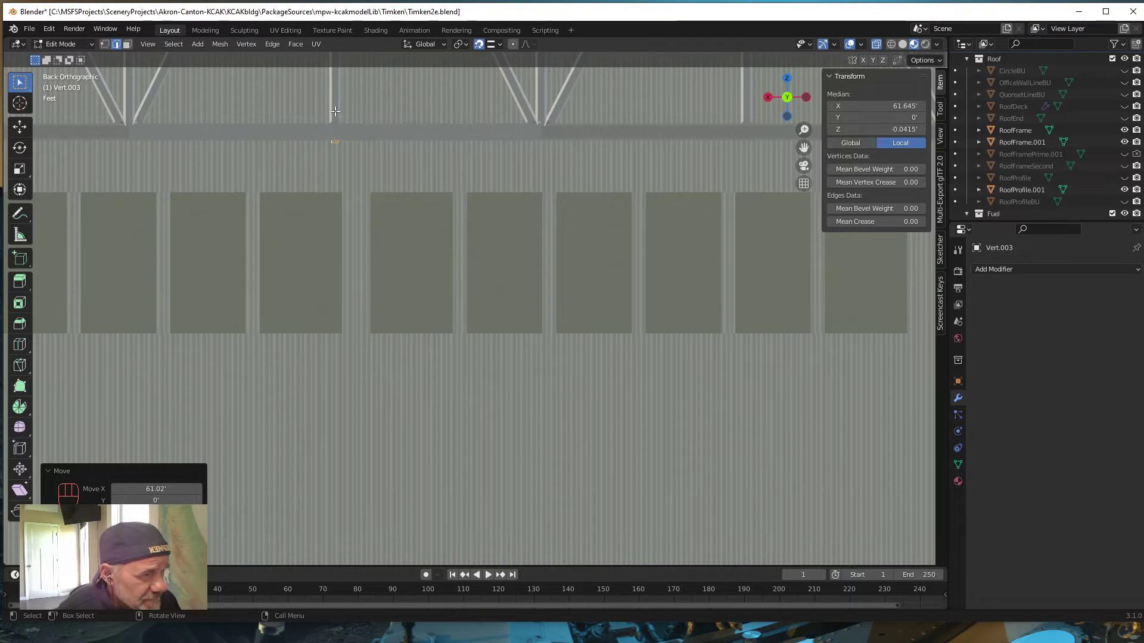
pyautogui.scroll(-1, 375, 182)
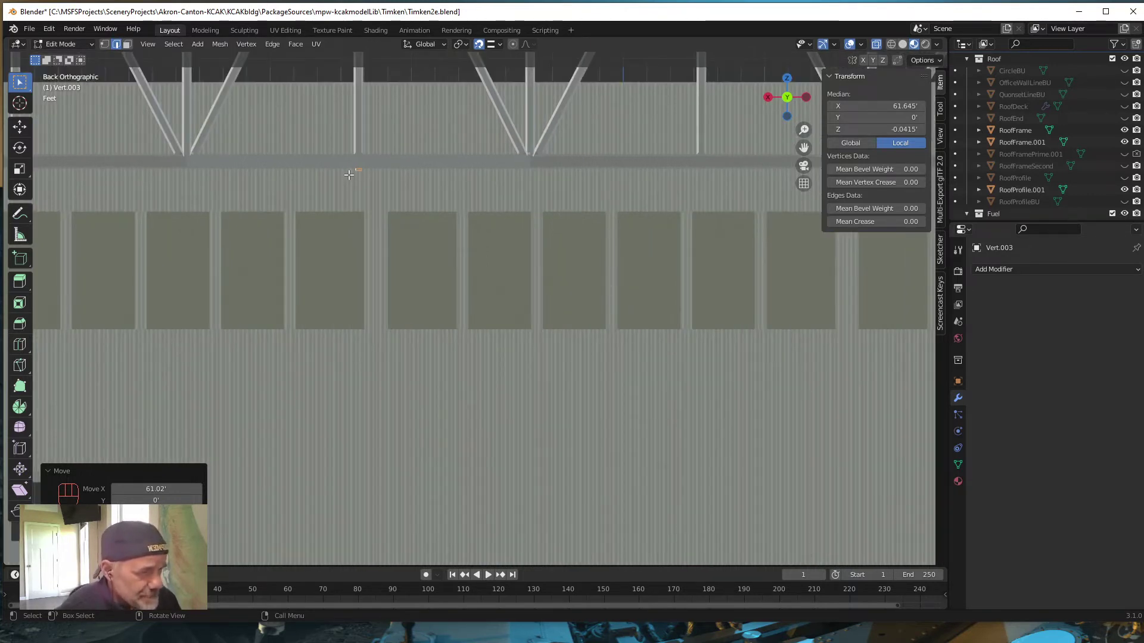
# Leave mesh editing of the rectangular profile and set its origin to its geometry.
pyautogui.moveTo(347, 174); pyautogui.dragTo(376, 162)
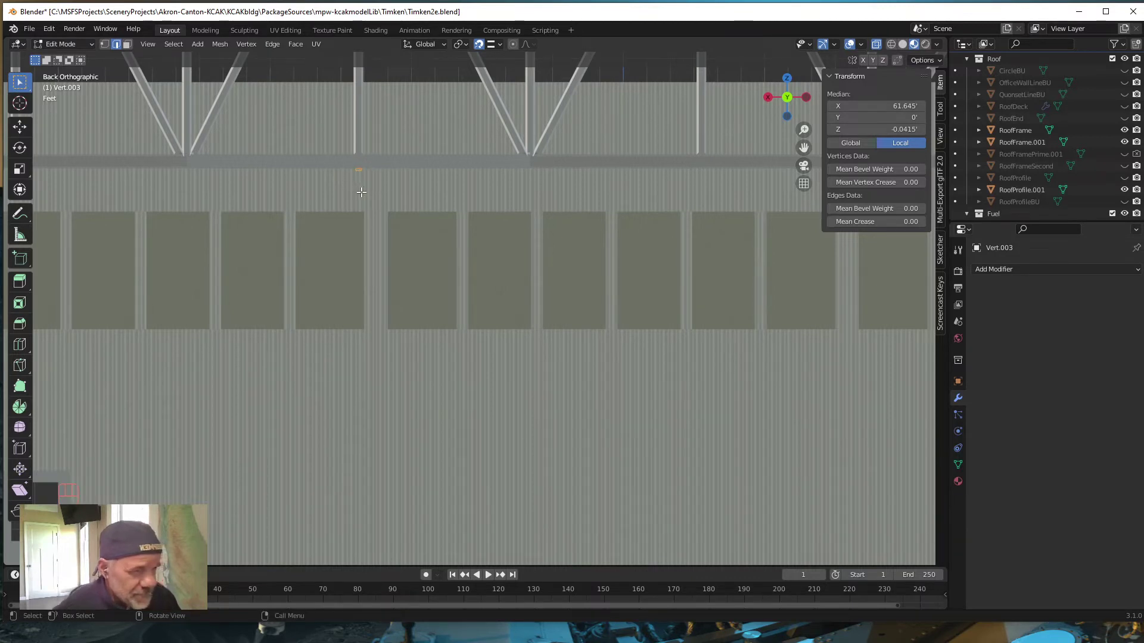
pyautogui.press('Tab')
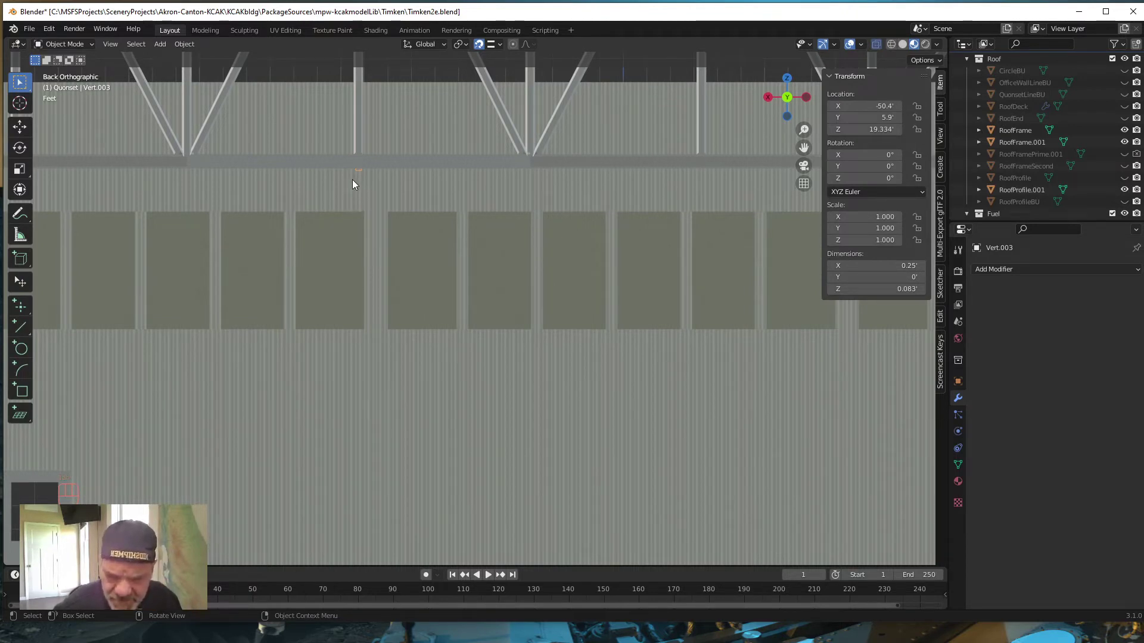
pyautogui.press('shift')
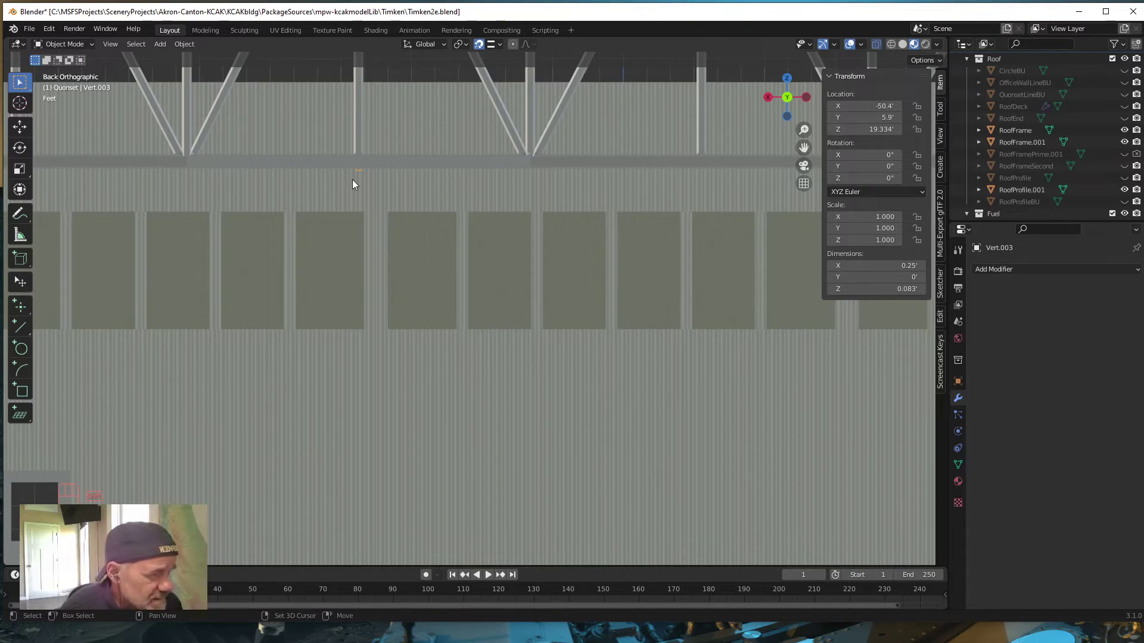
pyautogui.rightClick(352, 180)
pyautogui.moveTo(353, 180)
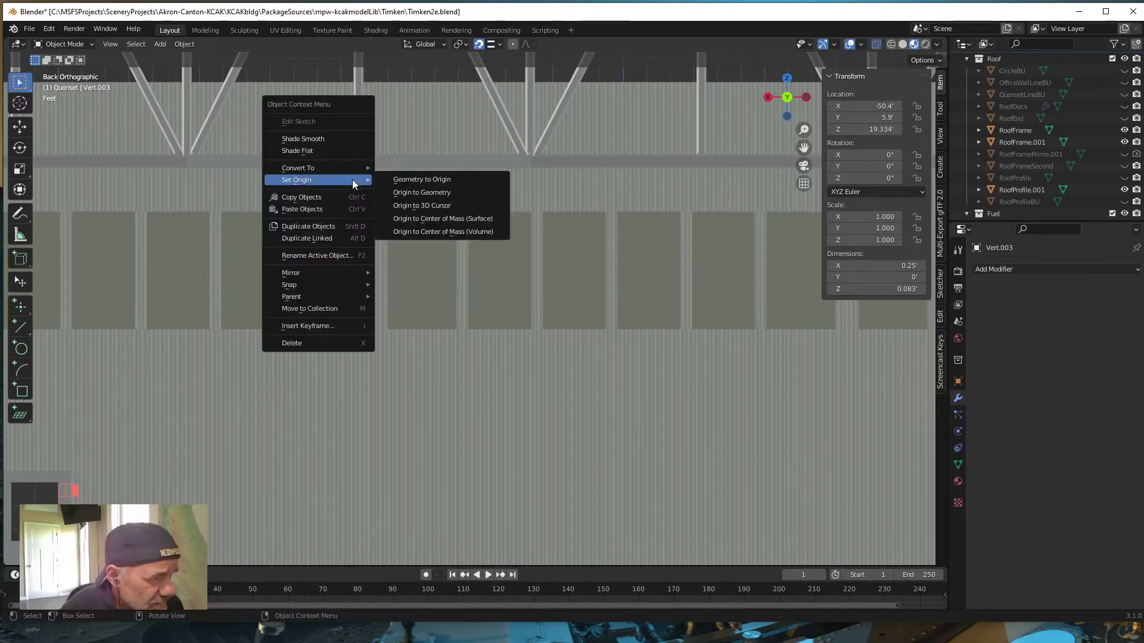
pyautogui.click(430, 191)
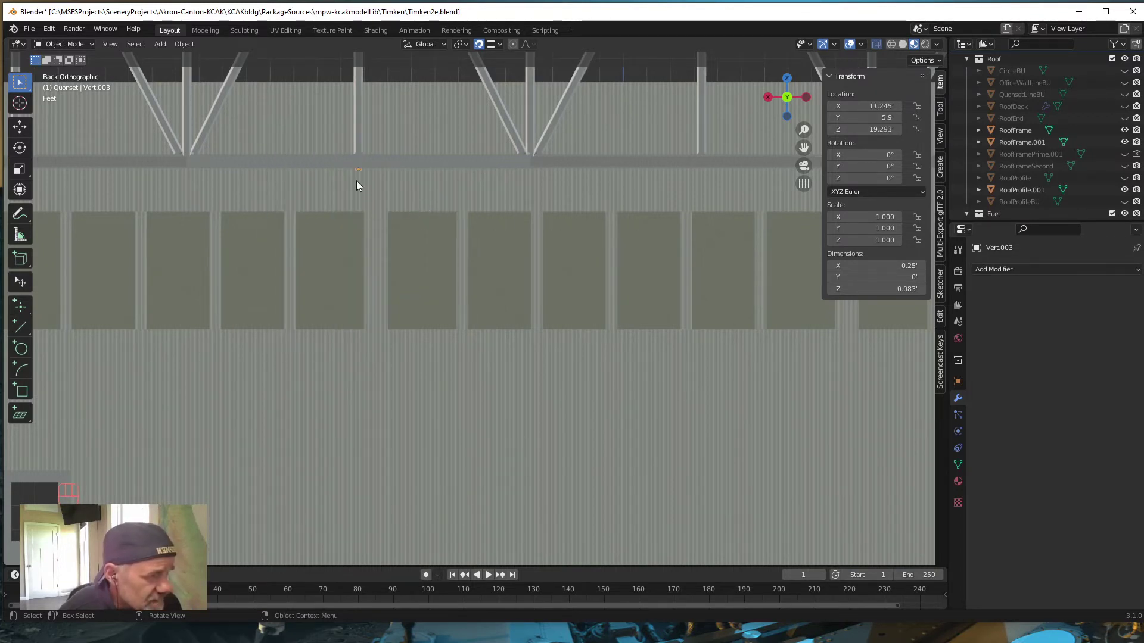
# Examine the spacing of the truss's vertical members across the building relative to the profile.
pyautogui.scroll(-2, 349, 206)
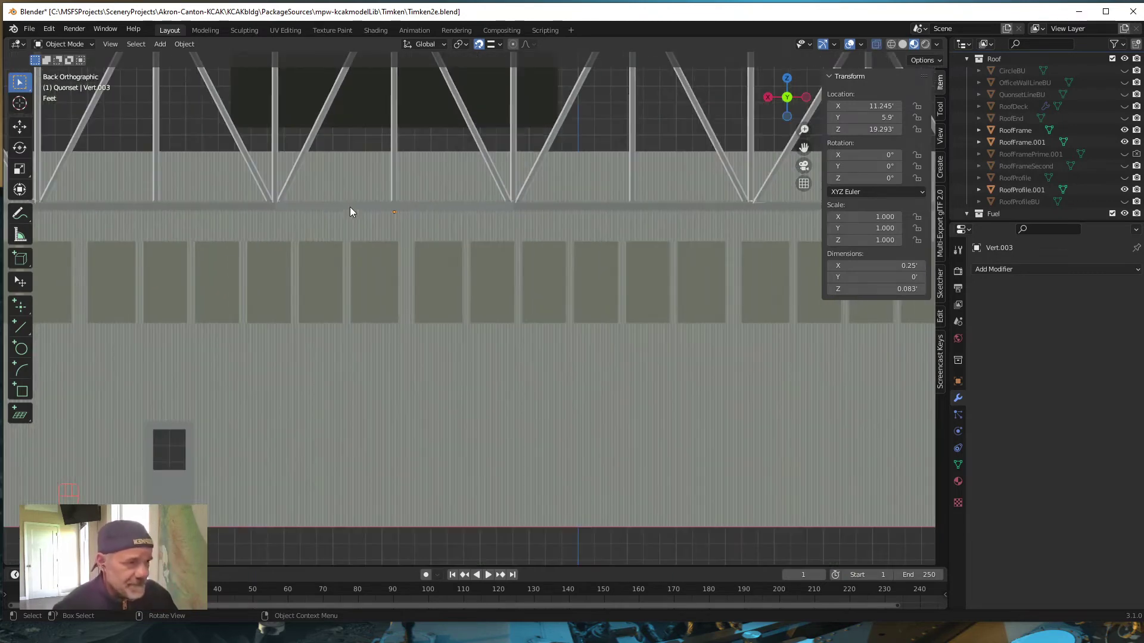
pyautogui.scroll(1, 353, 209)
pyautogui.scroll(-2, 376, 245)
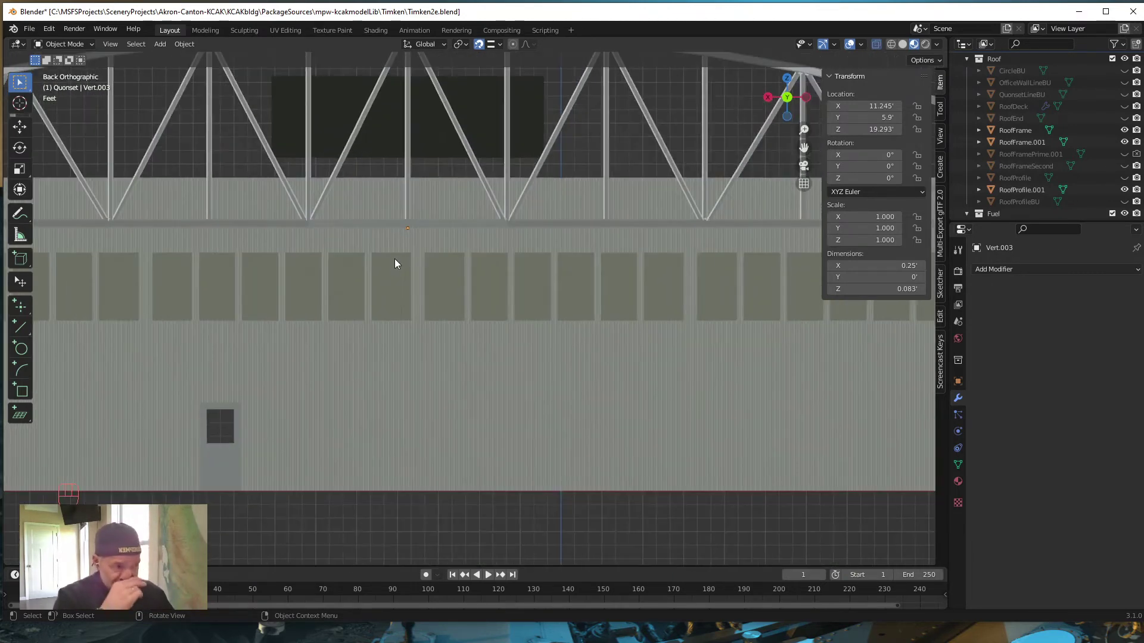
pyautogui.scroll(-1, 408, 248)
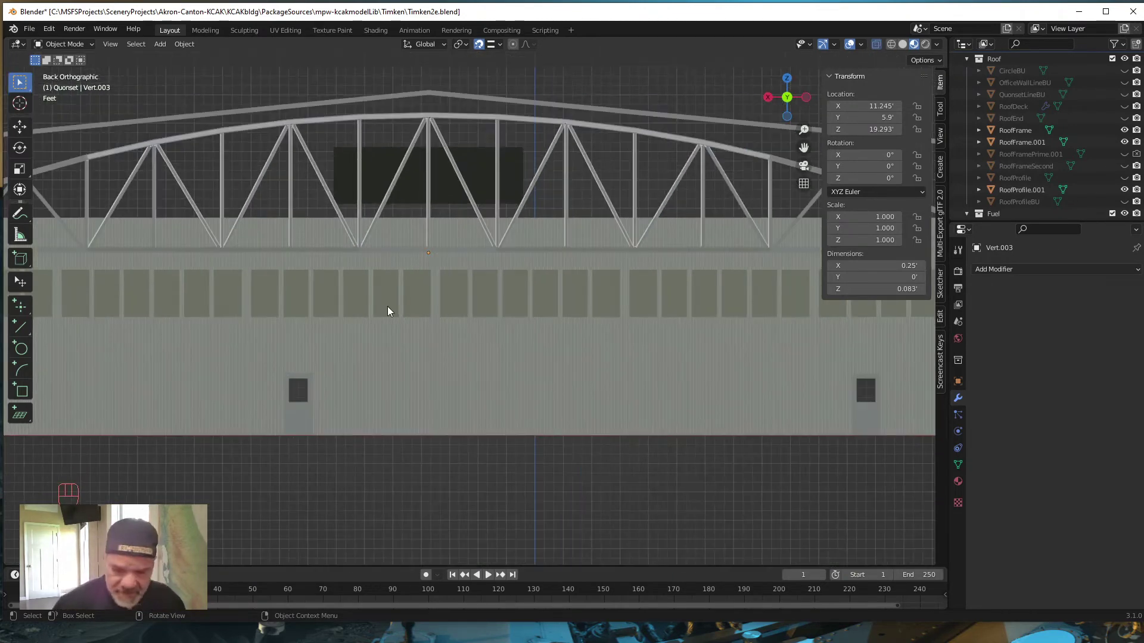
pyautogui.scroll(4, 396, 301)
pyautogui.keyDown('shift'); pyautogui.moveTo(370, 259); pyautogui.dragTo(610, 352, button='middle'); pyautogui.keyUp('shift')
pyautogui.scroll(-1, 610, 352)
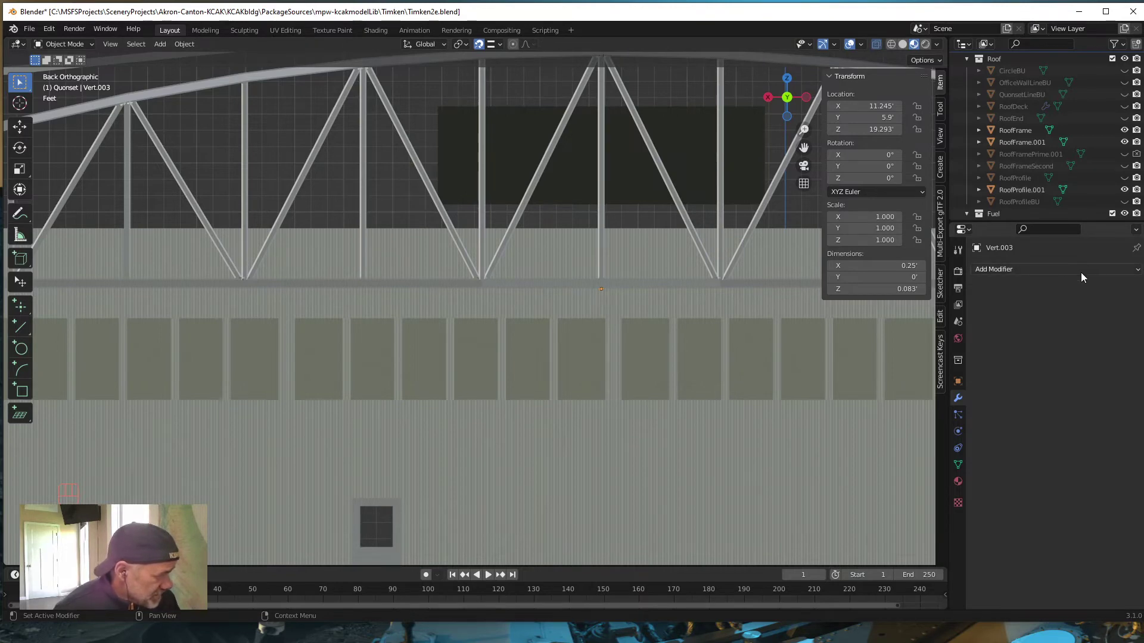
pyautogui.scroll(3, 544, 306)
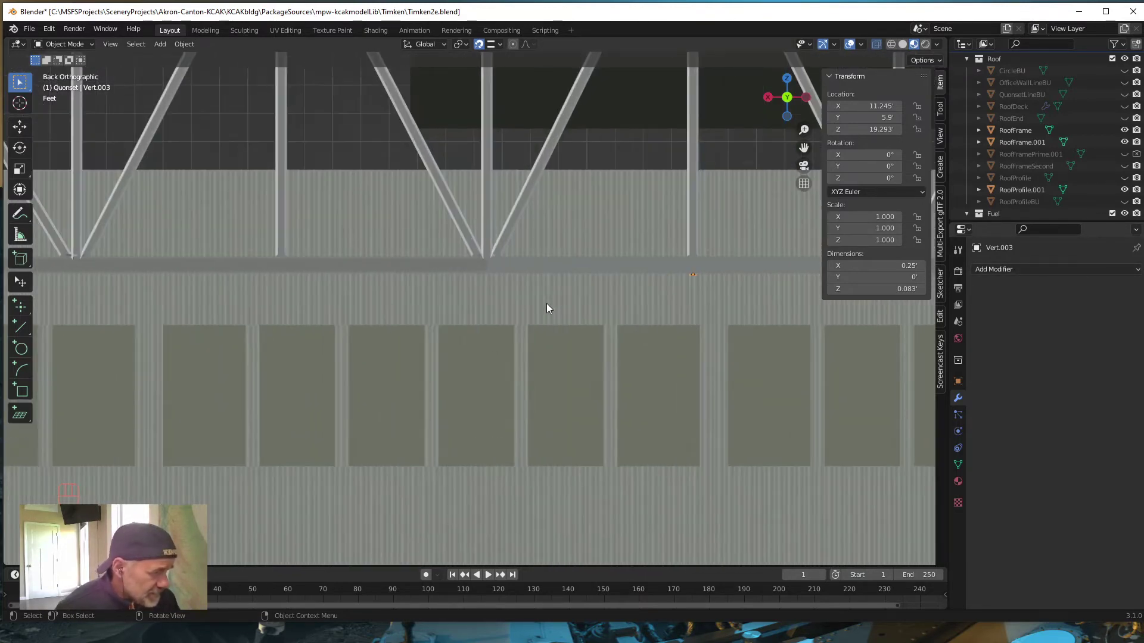
pyautogui.scroll(-2, 544, 301)
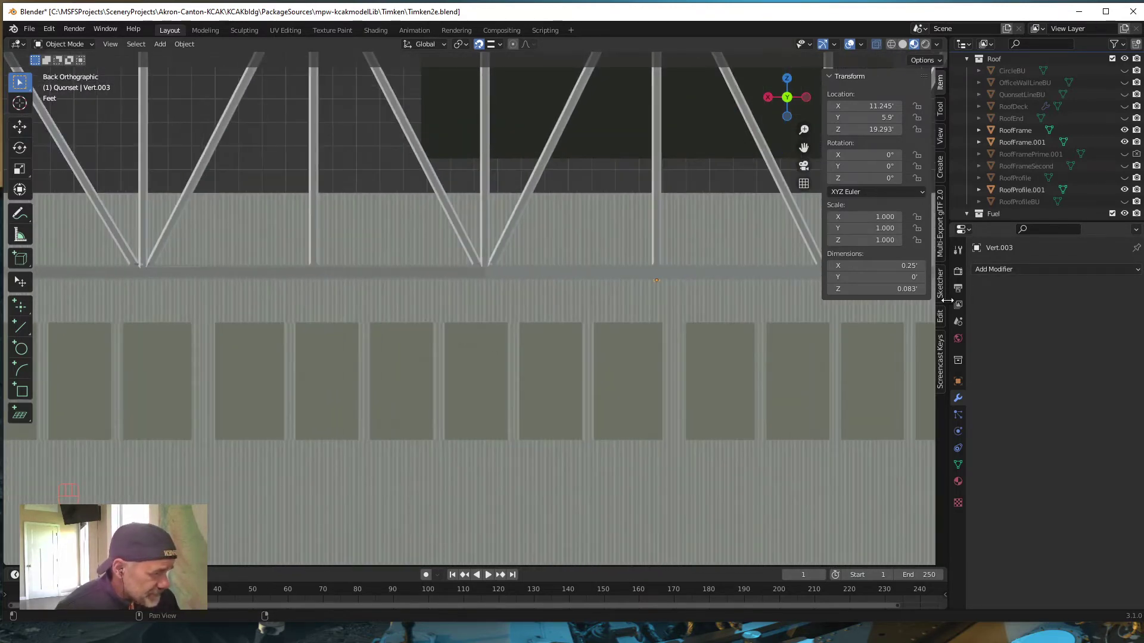
# Add an Array modifier to the profile, using a constant offset instead of the relative offset.
pyautogui.click(1019, 267)
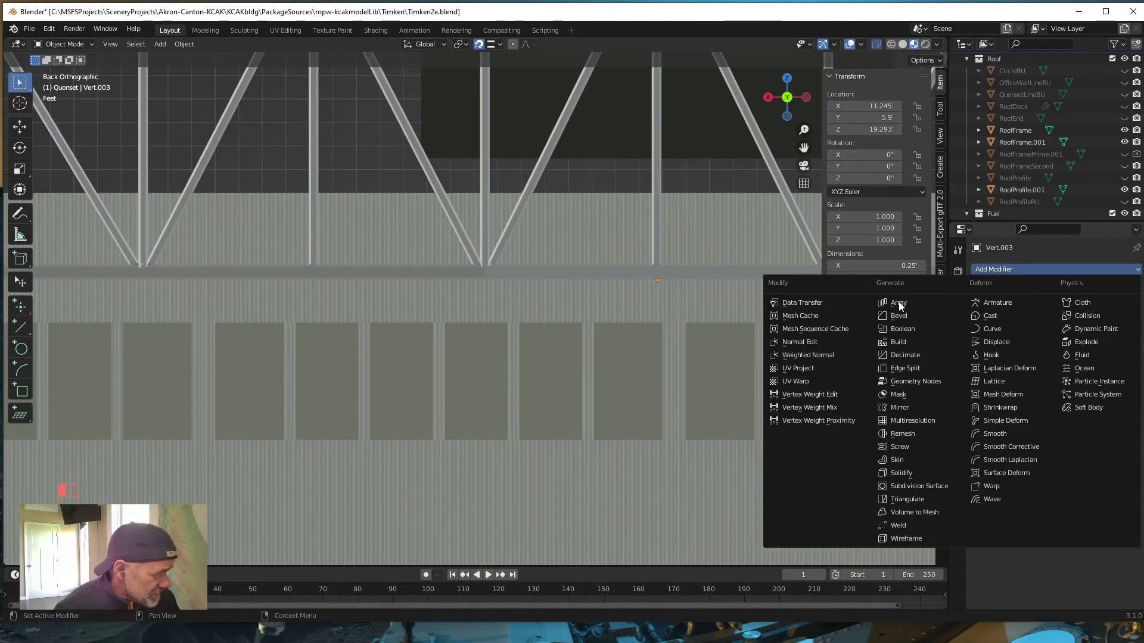
pyautogui.click(900, 302)
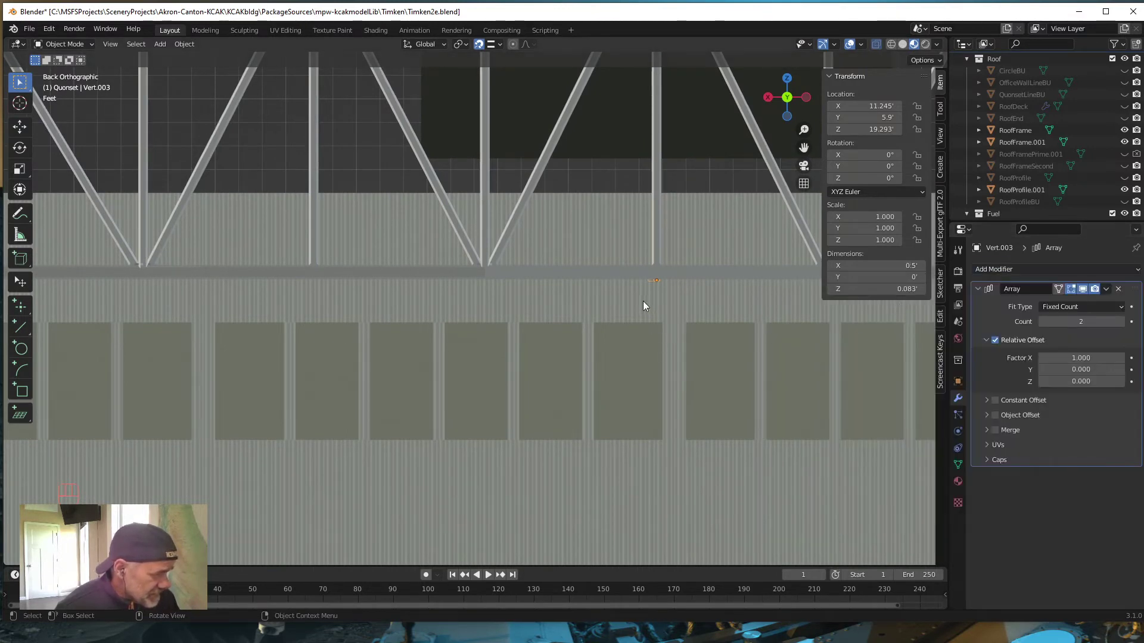
pyautogui.click(995, 340)
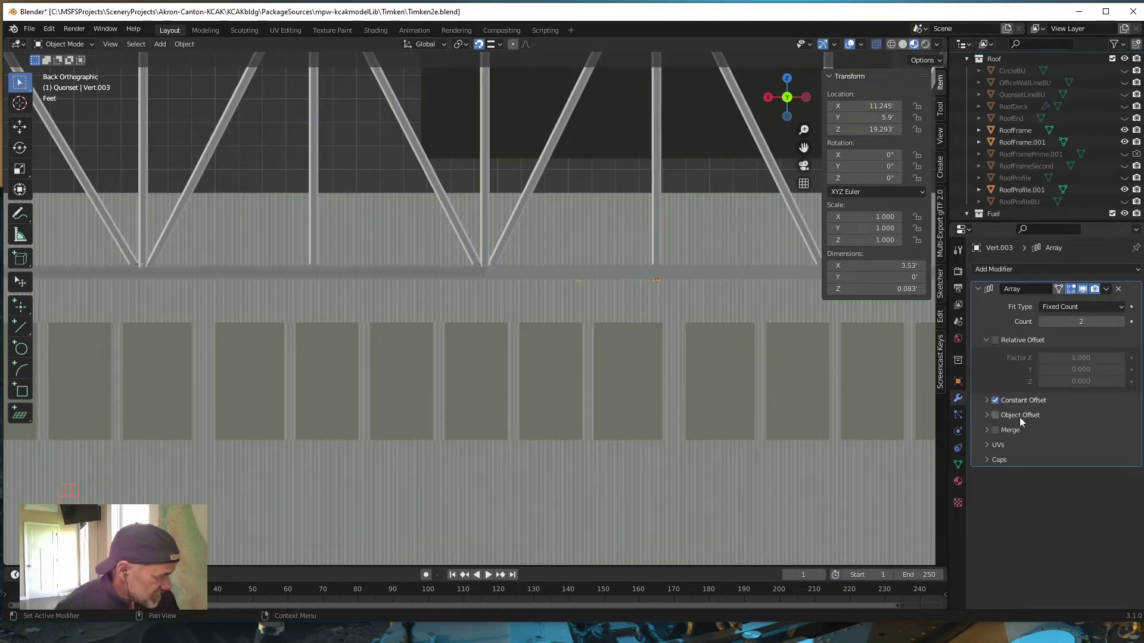
pyautogui.click(987, 400)
# Try constant X offsets of 10', 8' and 7.5' for the arrayed profile against the truss member spacing.
pyautogui.click(1076, 419)
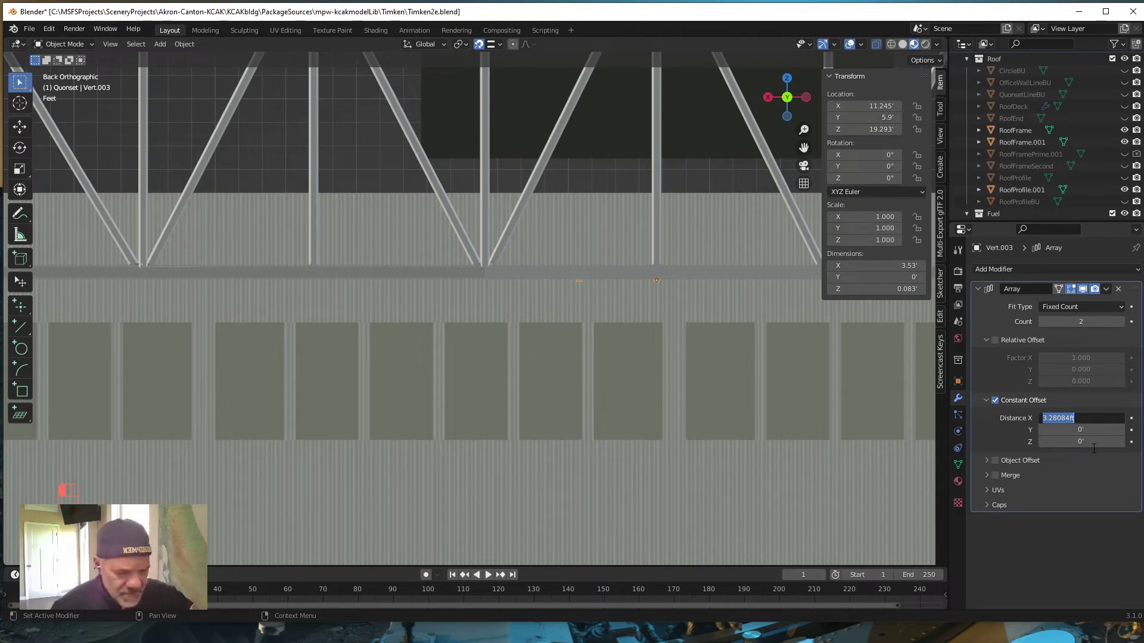
pyautogui.write('10')
pyautogui.press('Return')
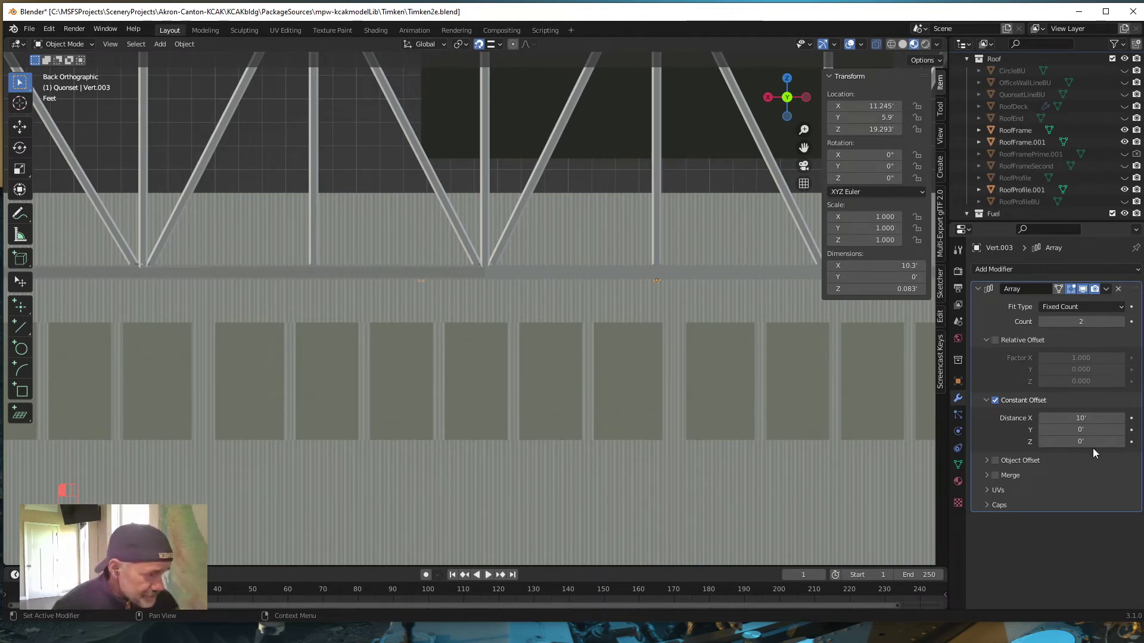
pyautogui.click(1073, 419)
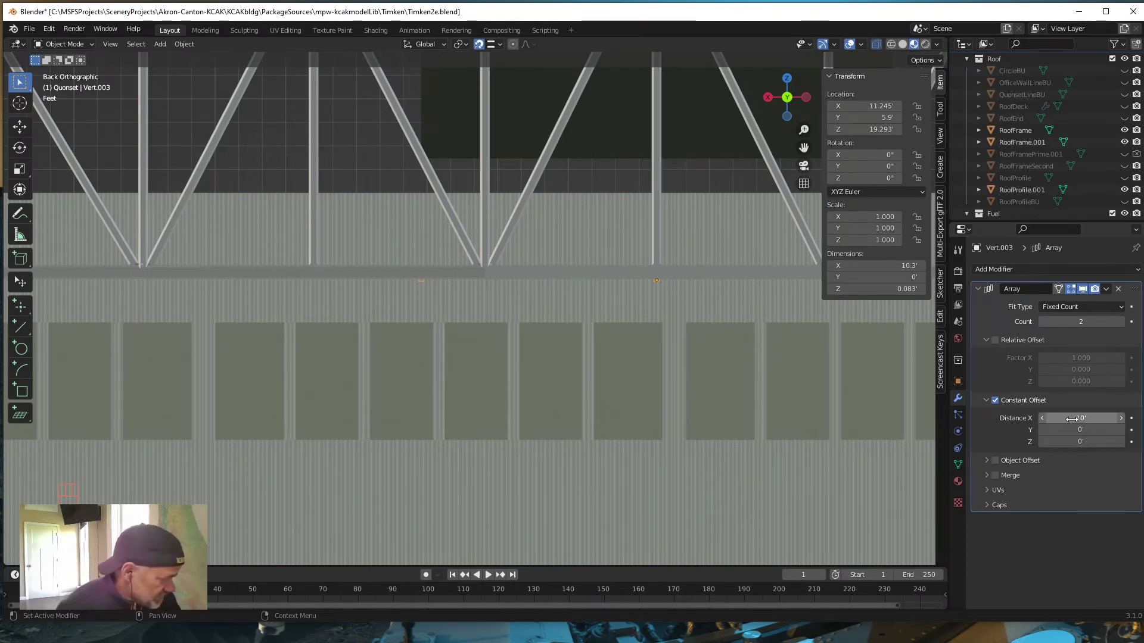
pyautogui.write('8')
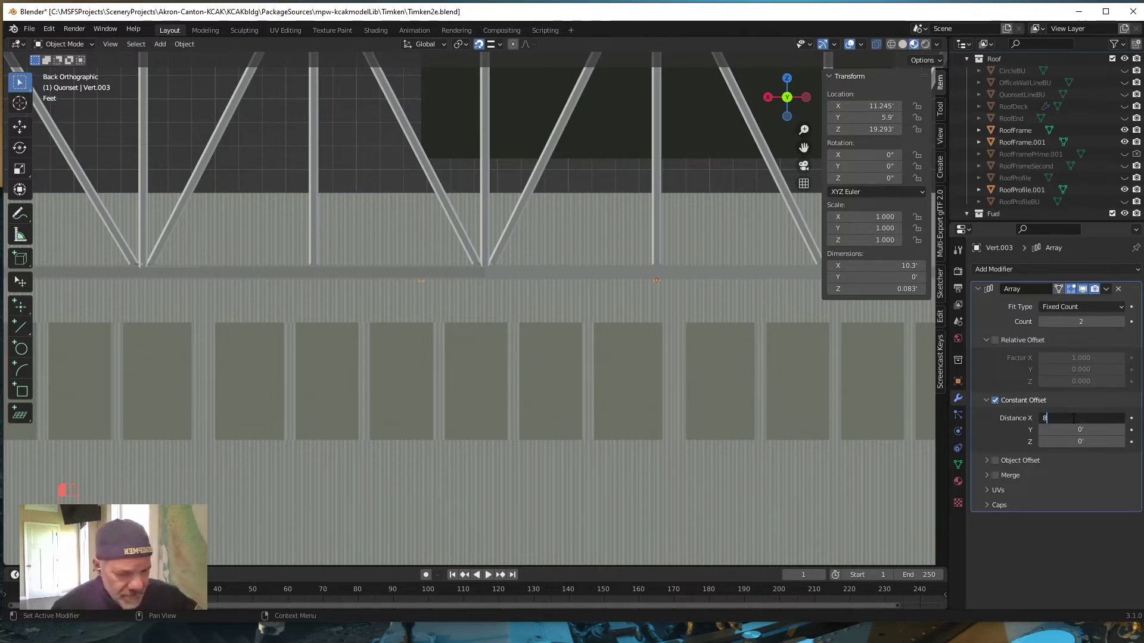
pyautogui.press('Return')
pyautogui.click(1073, 419)
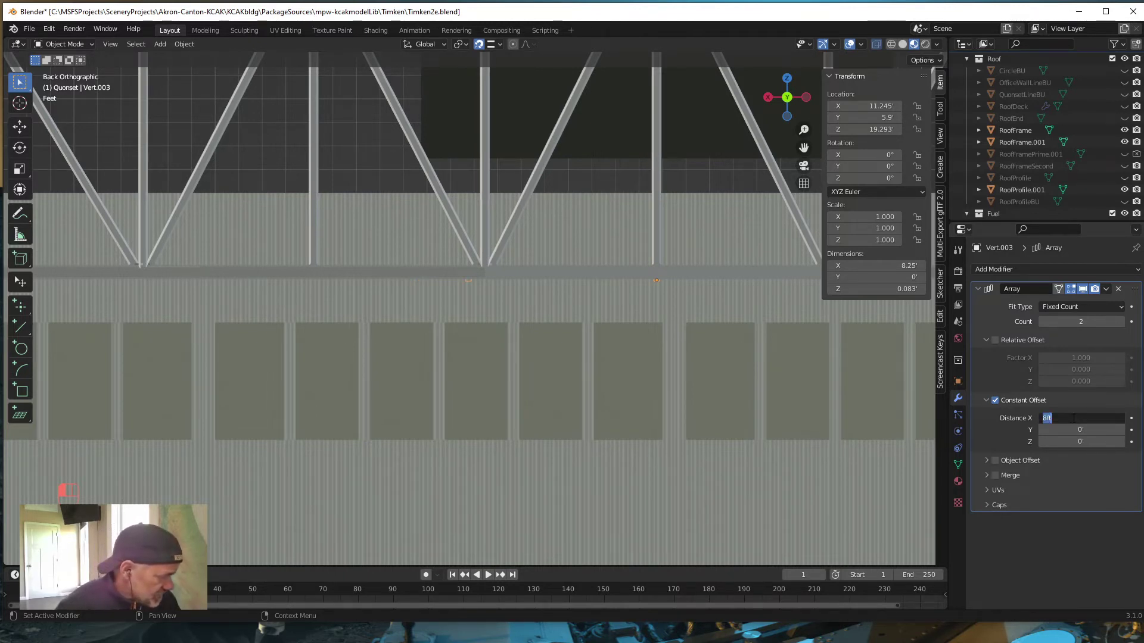
pyautogui.write('7.')
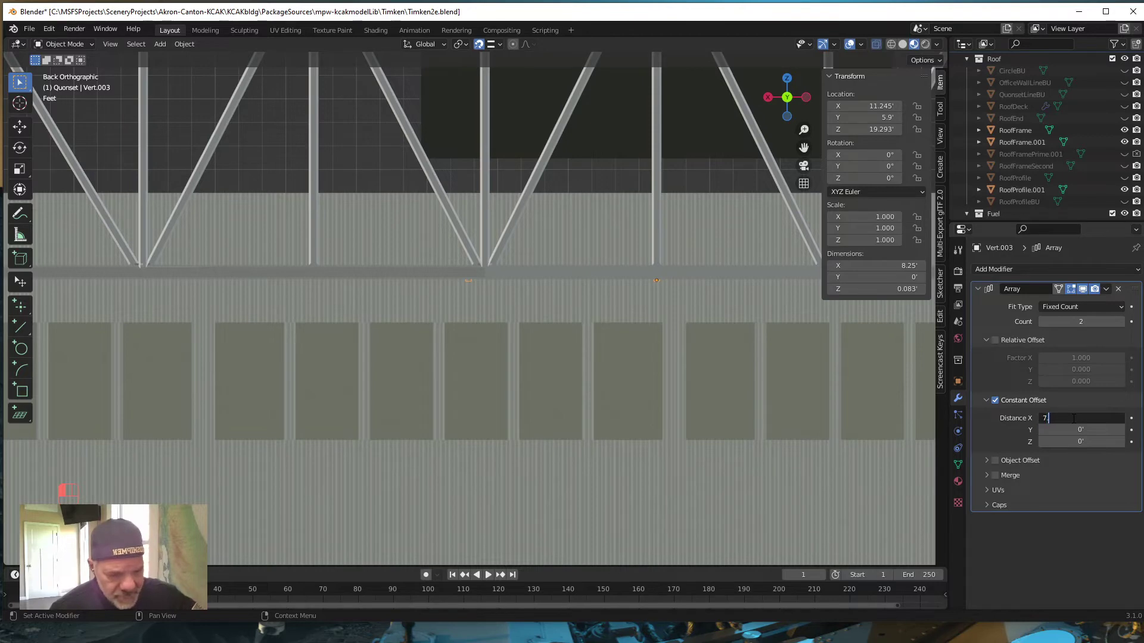
pyautogui.write('5')
pyautogui.press('Return')
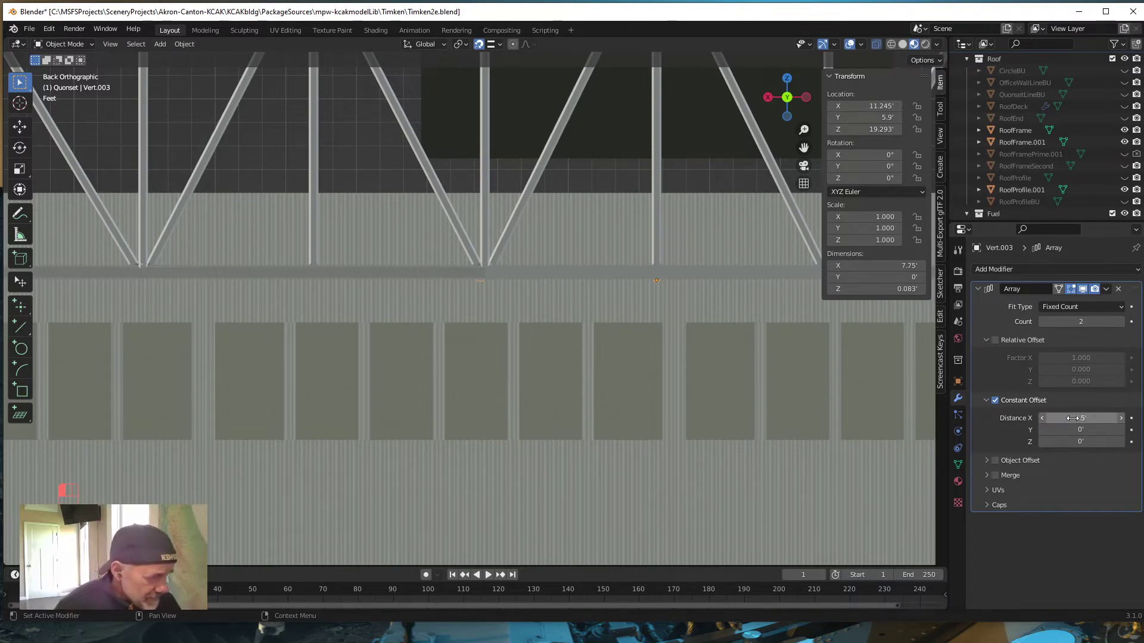
# Check in the back view how the second profile copy lines up with the neighbouring vertical truss member.
pyautogui.scroll(3, 479, 274)
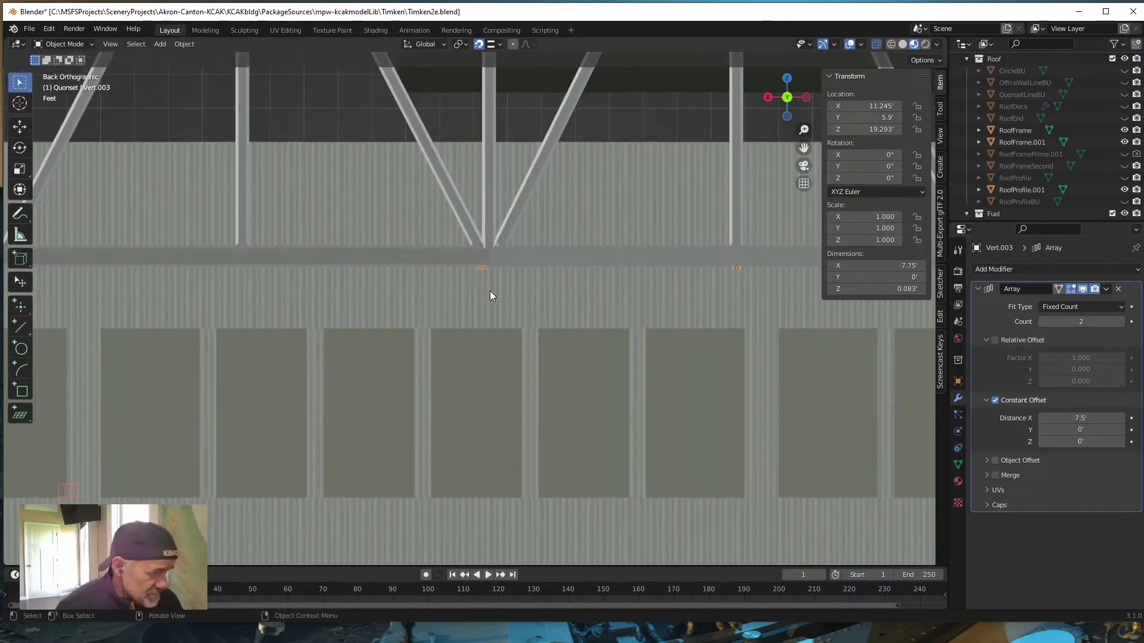
pyautogui.scroll(1, 485, 310)
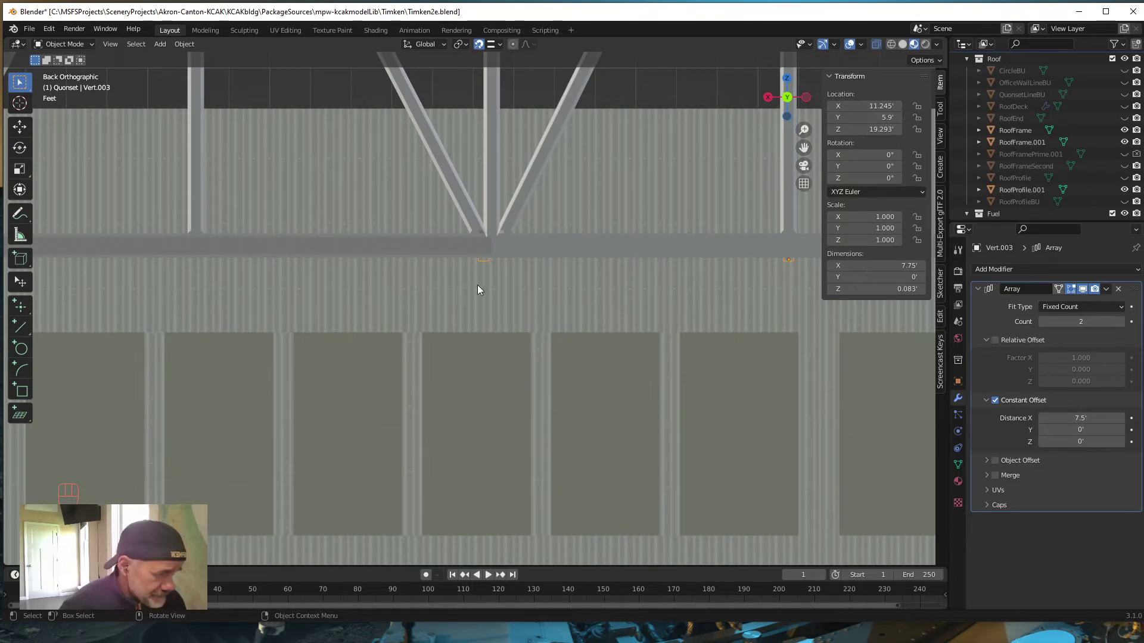
pyautogui.moveTo(478, 288)
pyautogui.mouseDown(button='middle')
pyautogui.moveTo(477, 273)
pyautogui.moveTo(469, 292)
pyautogui.mouseUp(button='middle')
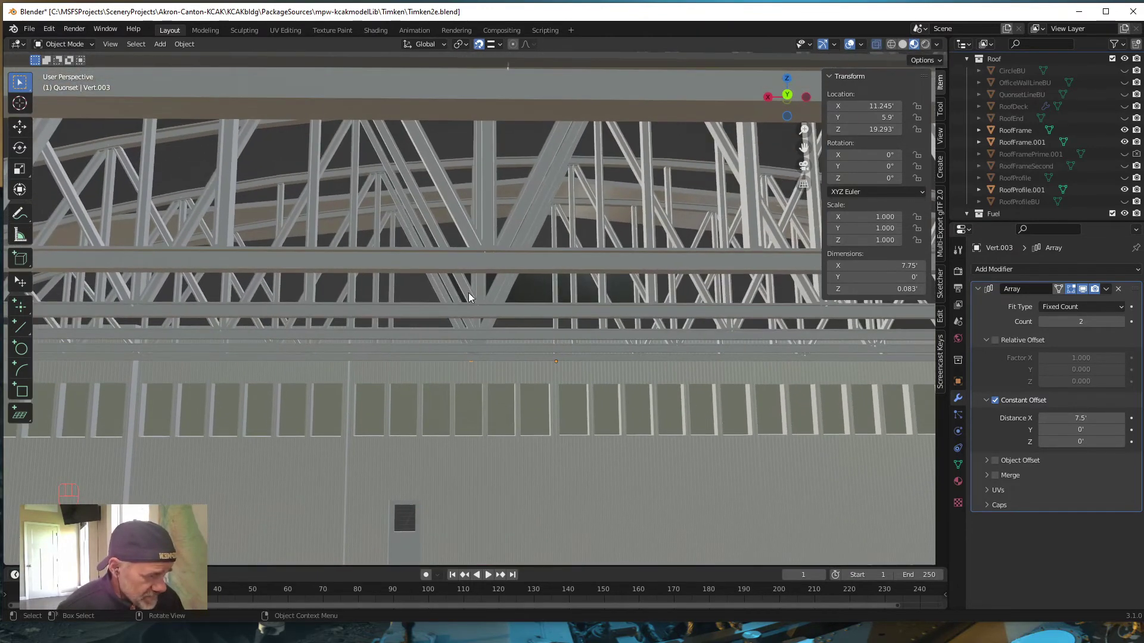
pyautogui.press('`')
pyautogui.click(458, 362)
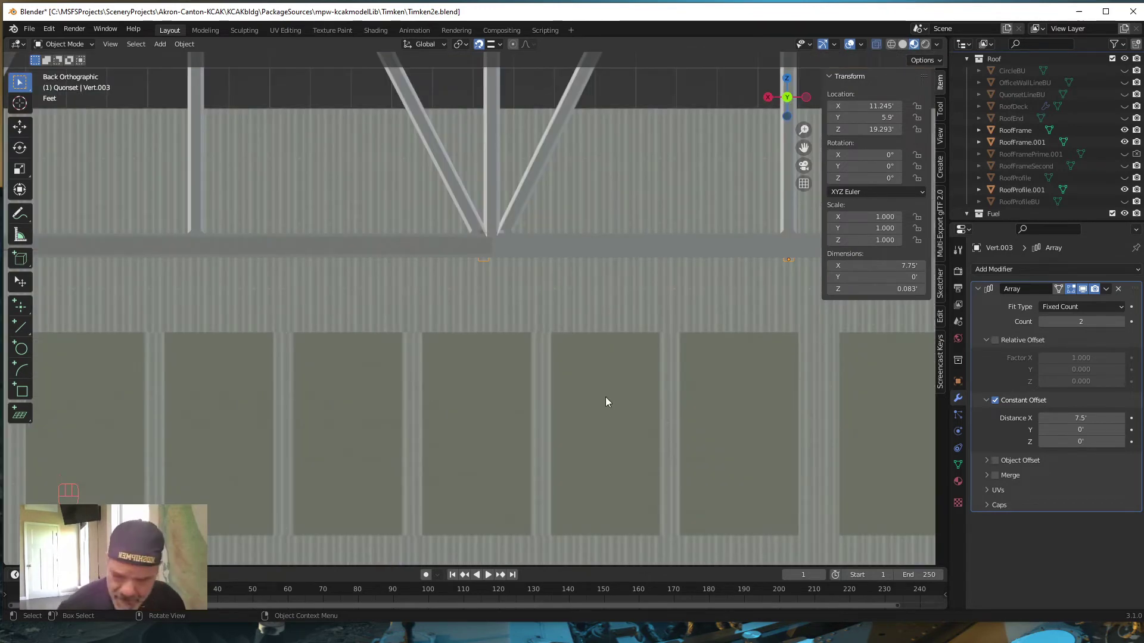
pyautogui.keyDown('shift'); pyautogui.moveTo(663, 399); pyautogui.dragTo(527, 505, button='middle'); pyautogui.keyUp('shift')
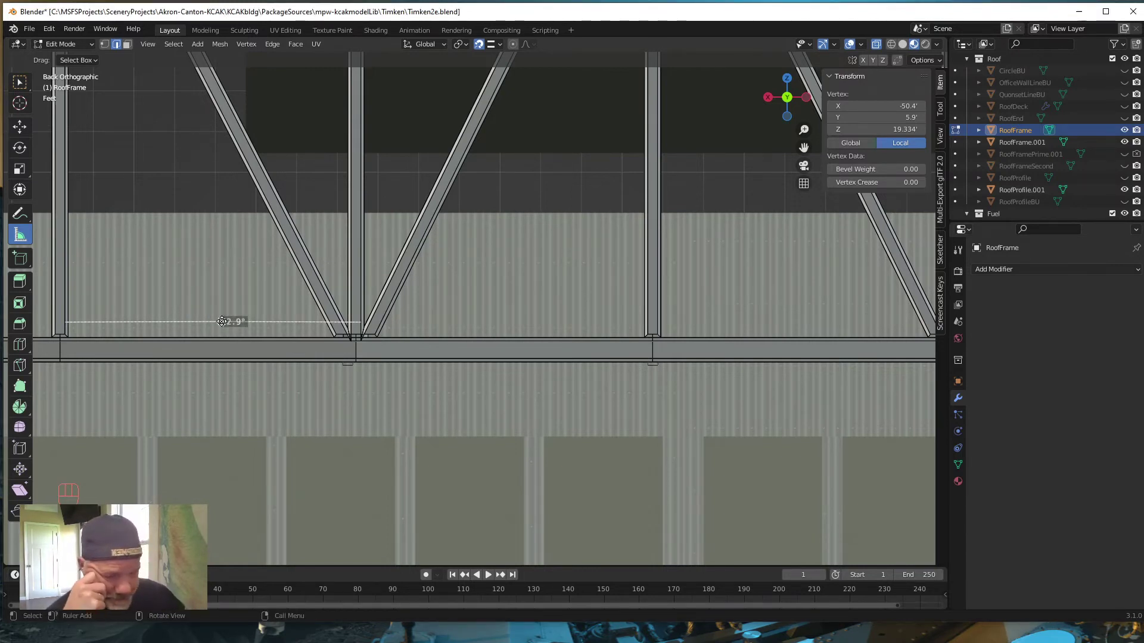
# Measure the spacing between two adjacent vertical truss members along the roof frame's bottom chord, clearing the rulers.
pyautogui.press('Delete')
pyautogui.press('Delete')
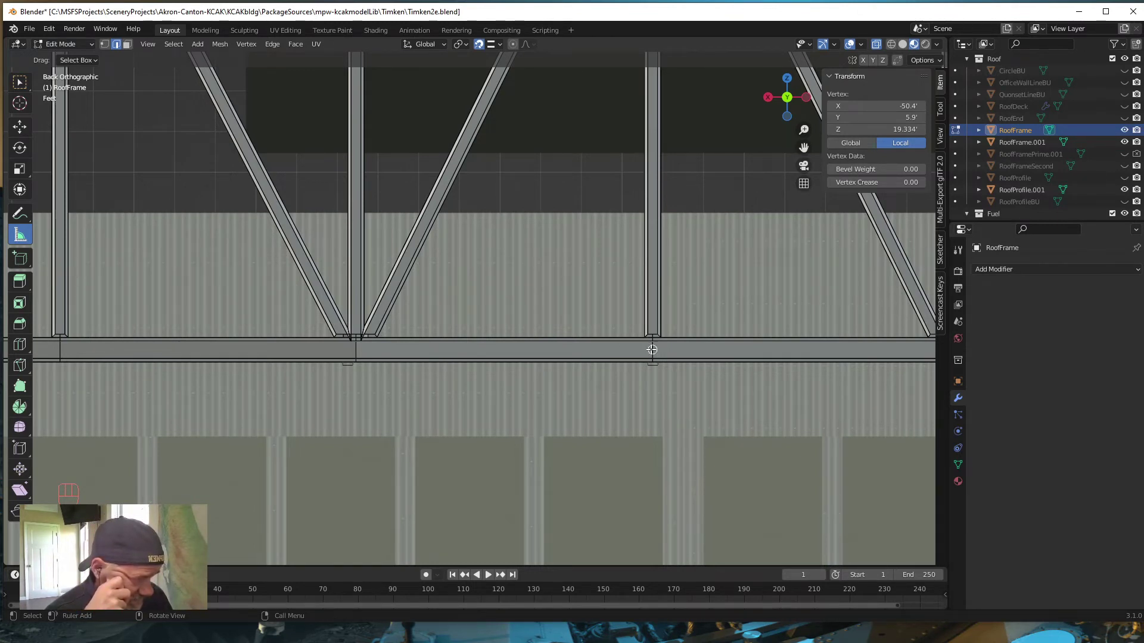
pyautogui.moveTo(652, 349); pyautogui.dragTo(356, 350)
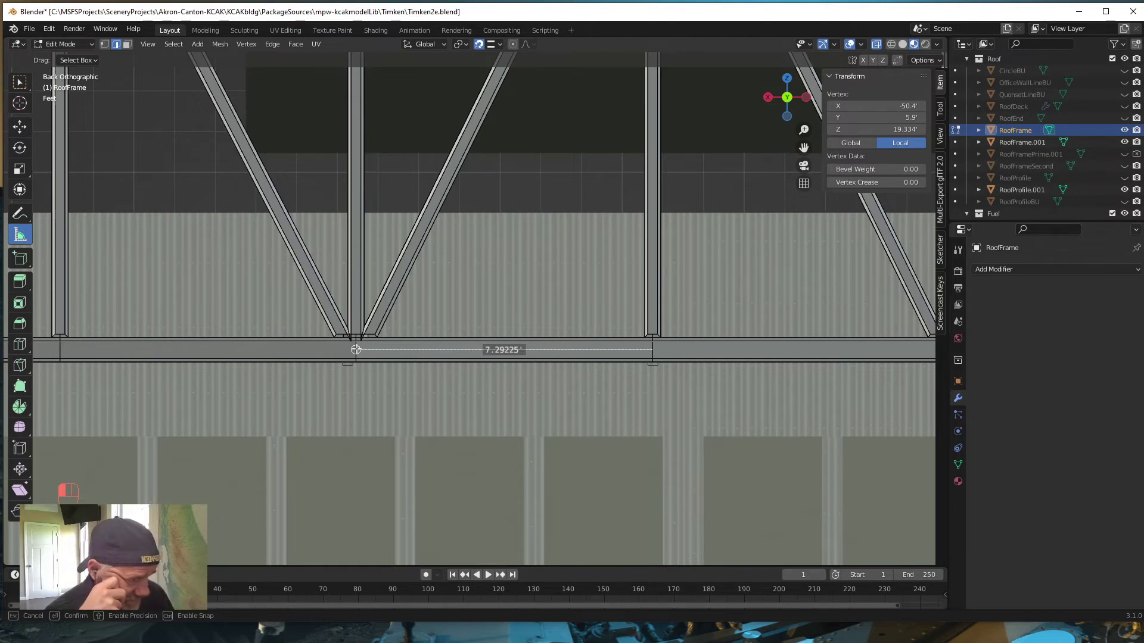
pyautogui.moveTo(356, 350); pyautogui.dragTo(356, 350)
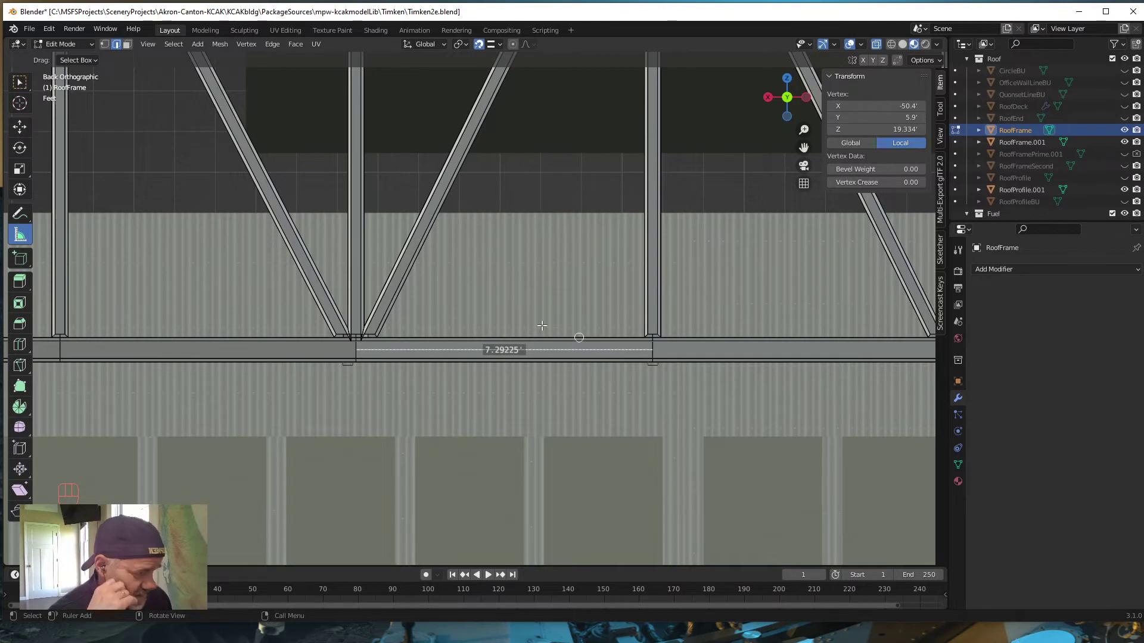
pyautogui.press('Delete')
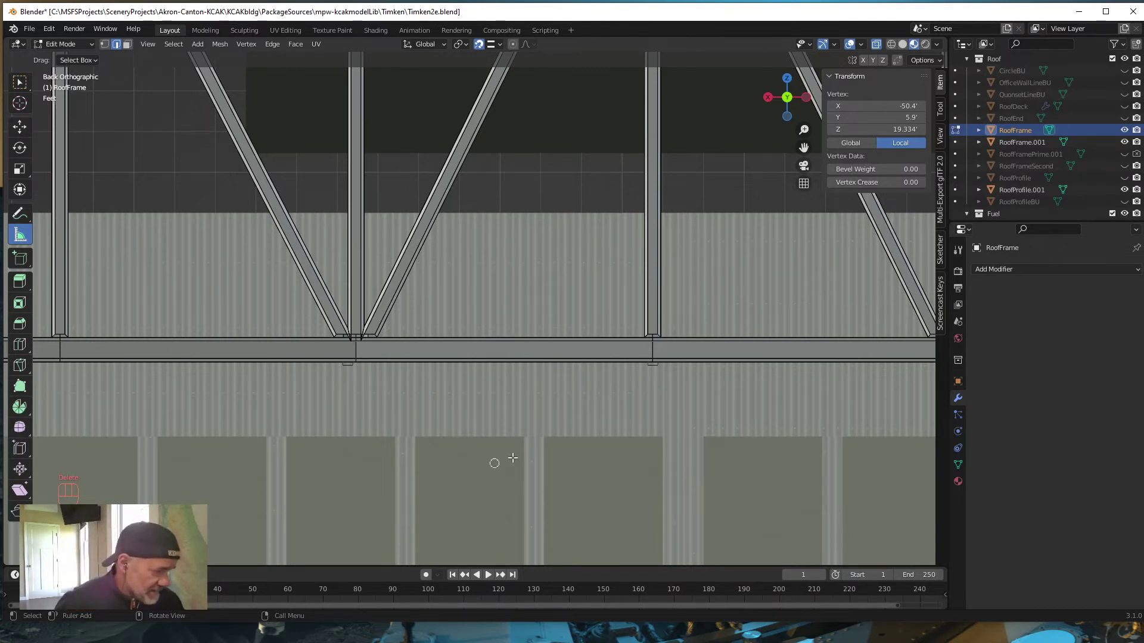
pyautogui.click(19, 84)
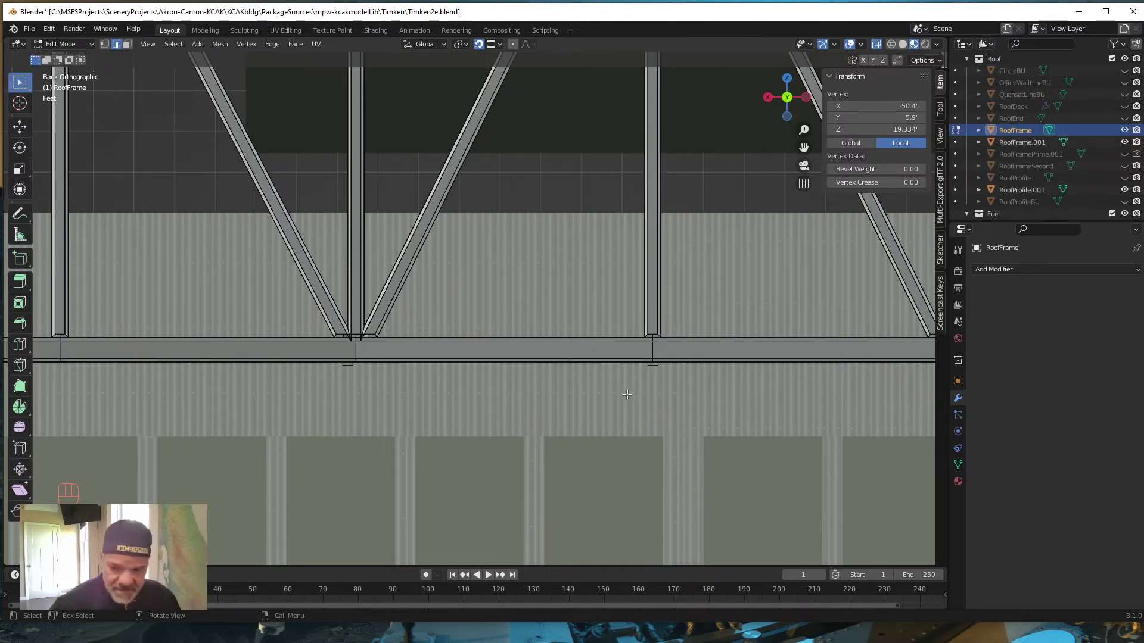
pyautogui.press('Tab')
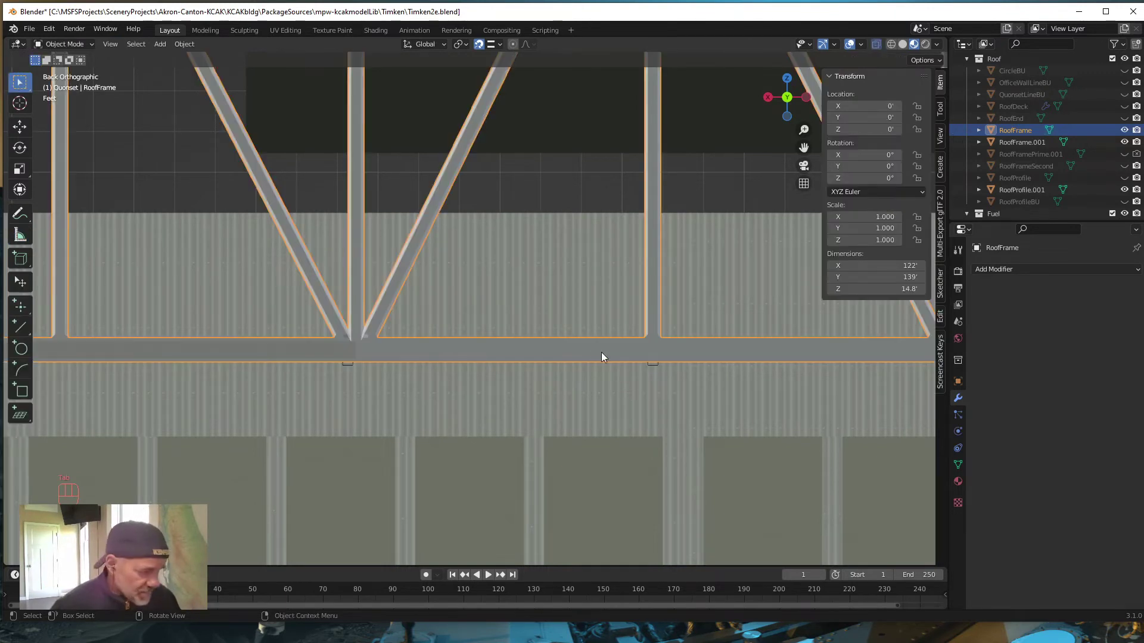
# Set the arrayed profile's constant X offset to 7.29225 feet.
pyautogui.click(655, 363)
pyautogui.click(652, 364)
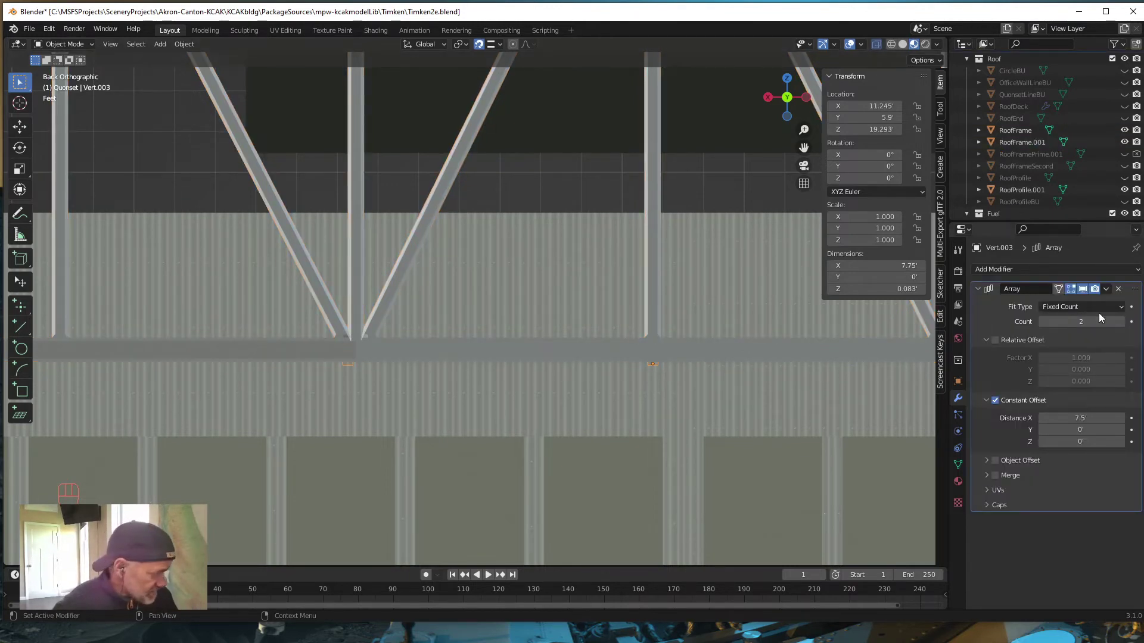
pyautogui.click(1066, 422)
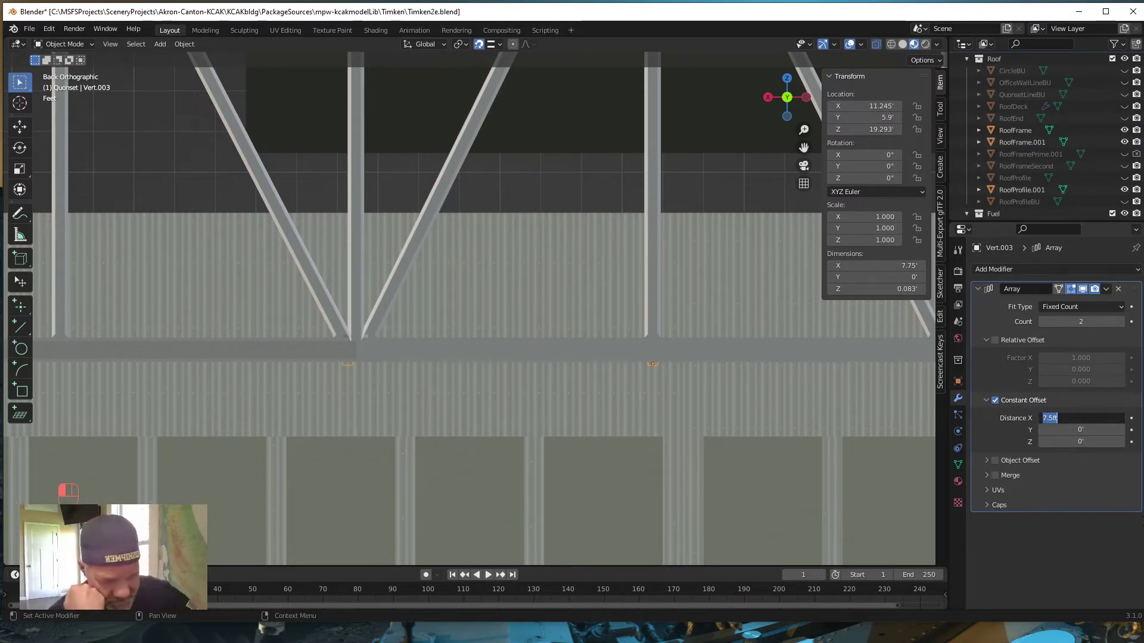
pyautogui.write('7')
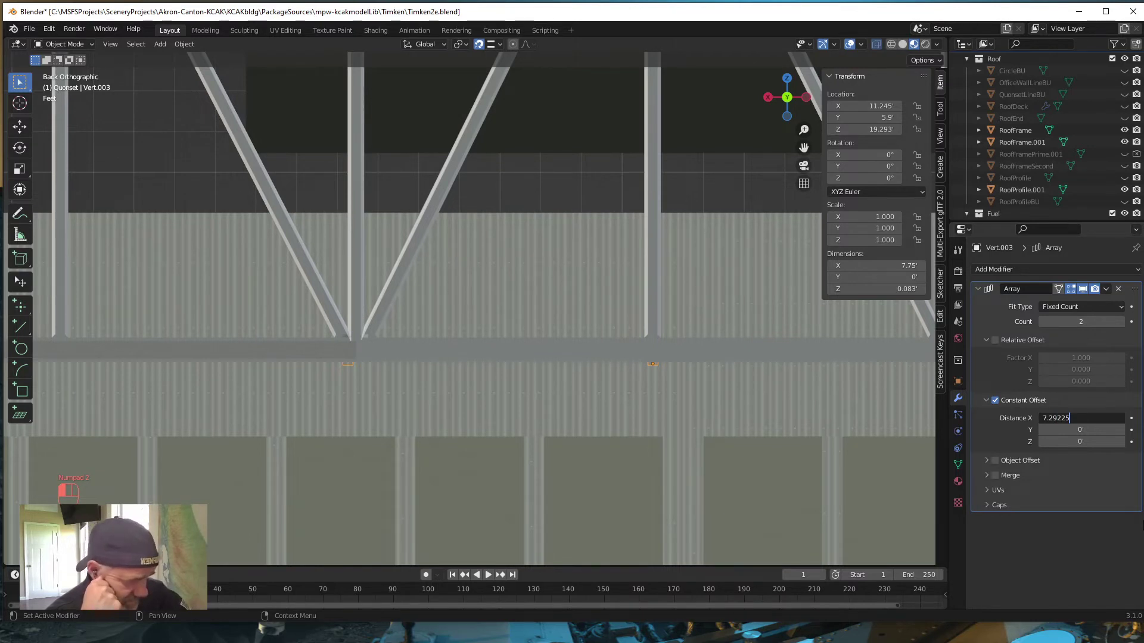
pyautogui.press('Return')
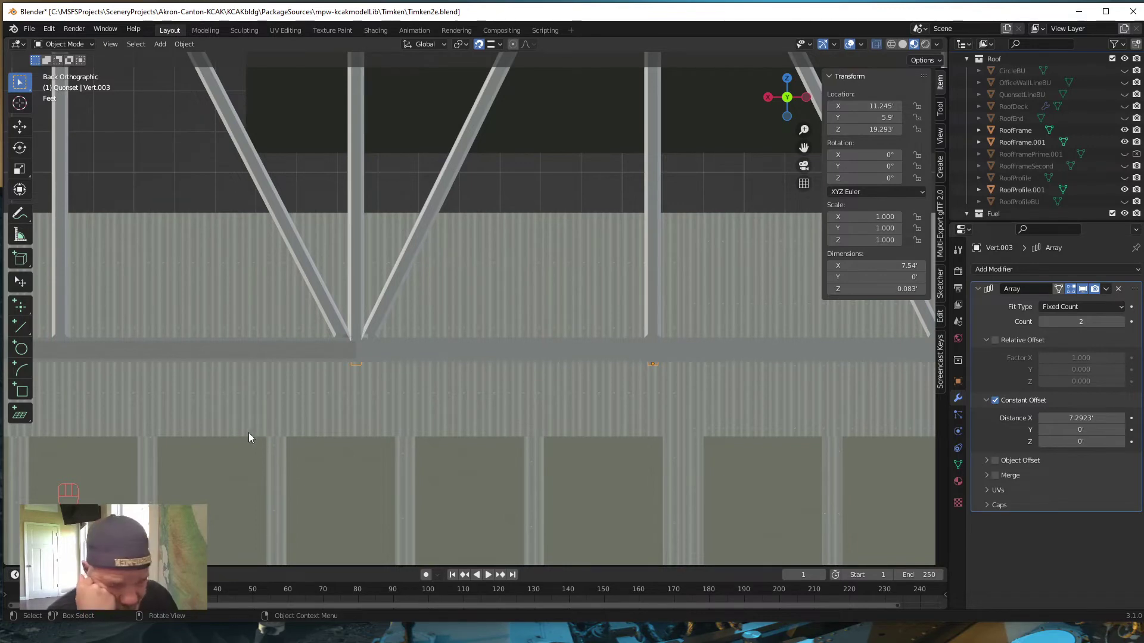
# Raise the array count to 9 so the profile copies run from the truss centre to the hangar's side, trying 10 as well.
pyautogui.scroll(-2, 368, 377)
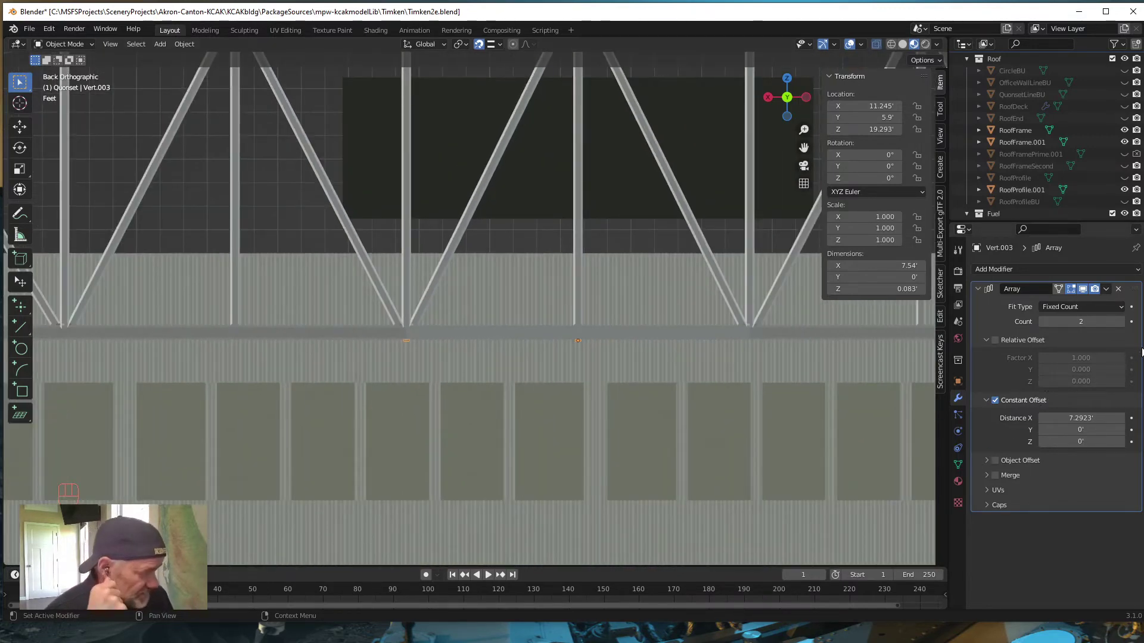
pyautogui.scroll(-3, 407, 367)
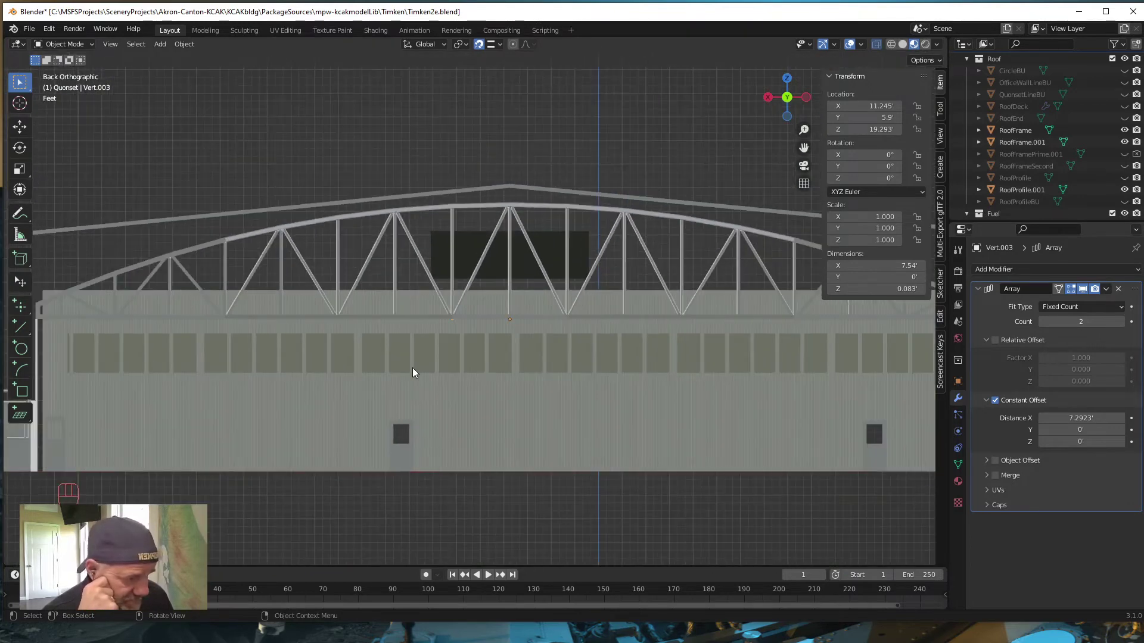
pyautogui.click(1120, 322)
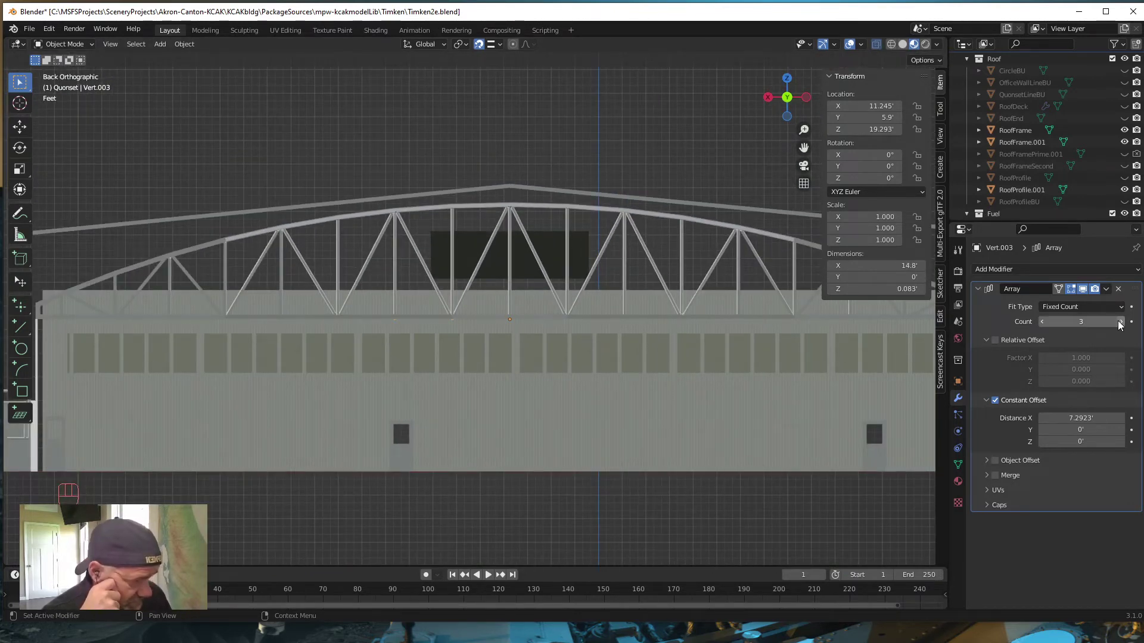
pyautogui.click(1121, 322)
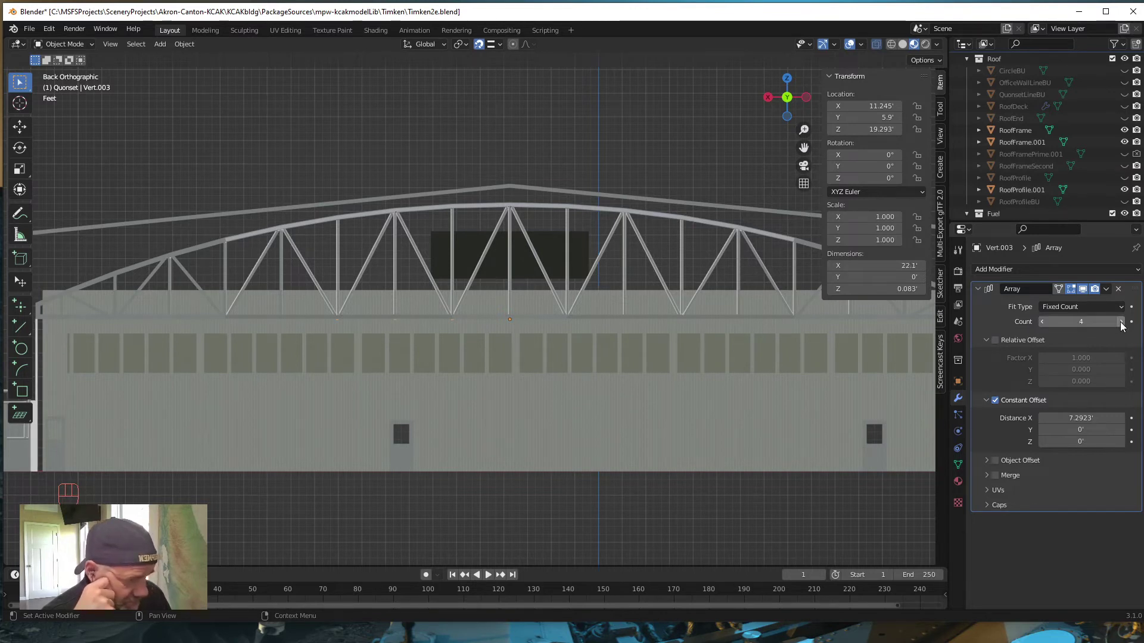
pyautogui.click(1121, 322)
pyautogui.click(1117, 322)
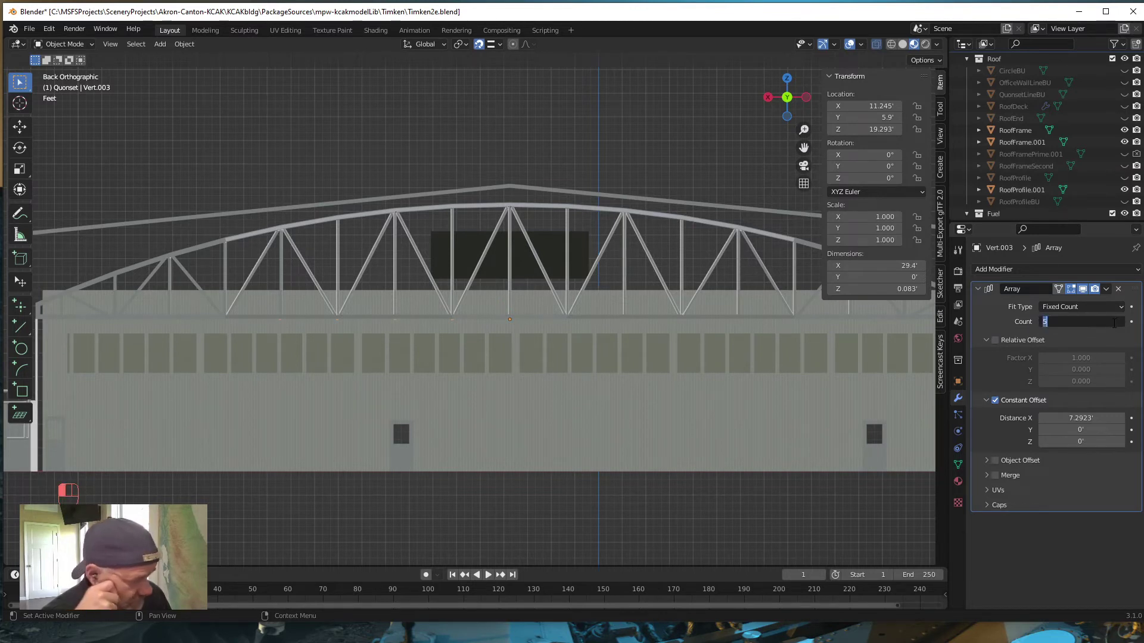
pyautogui.click(1126, 324)
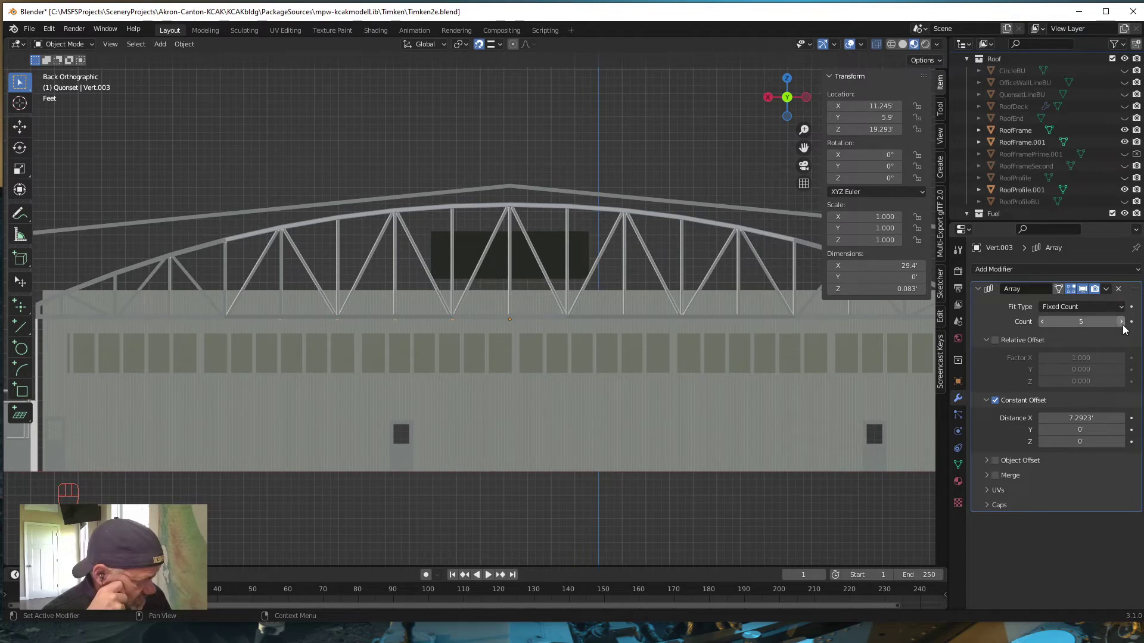
pyautogui.click(1122, 322)
pyautogui.click(1122, 322)
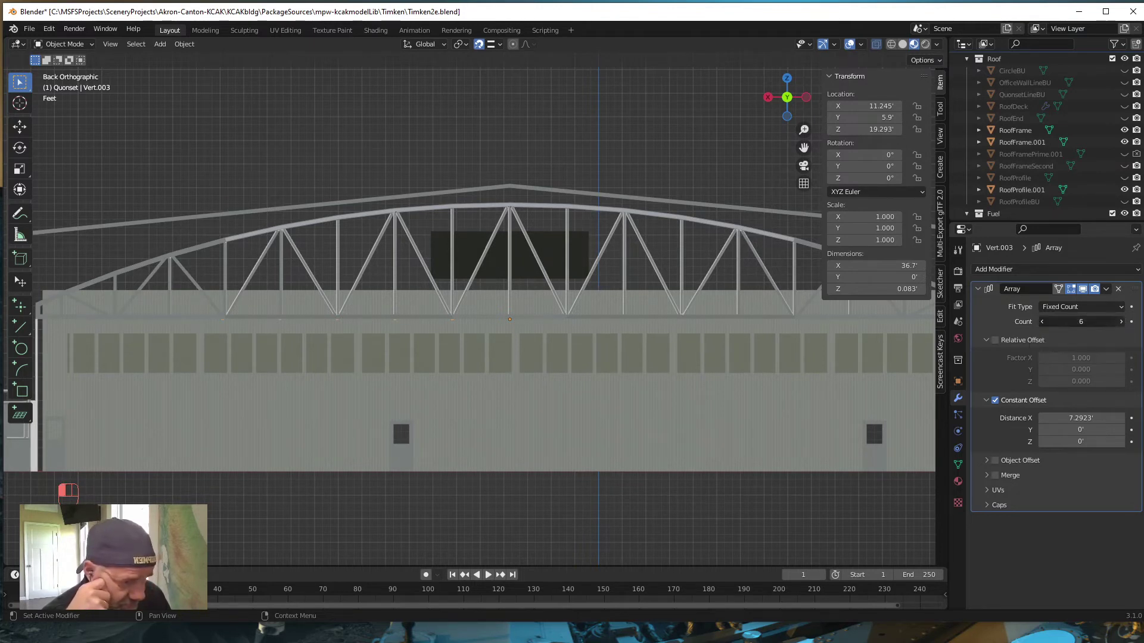
pyautogui.click(1121, 322)
pyautogui.click(1121, 323)
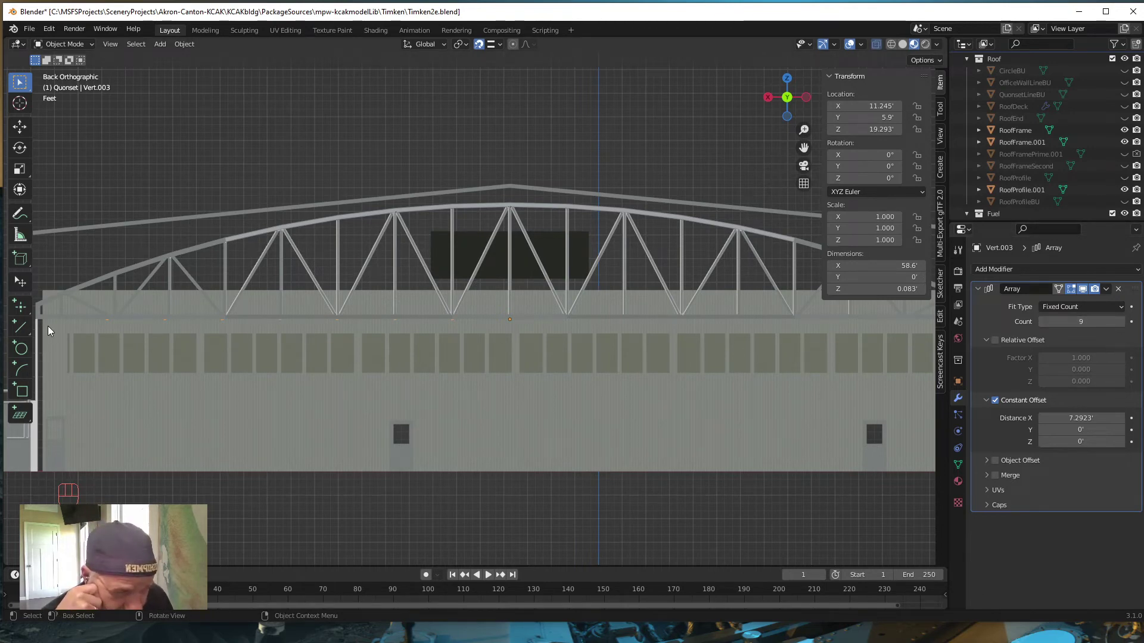
pyautogui.scroll(-1, 54, 328)
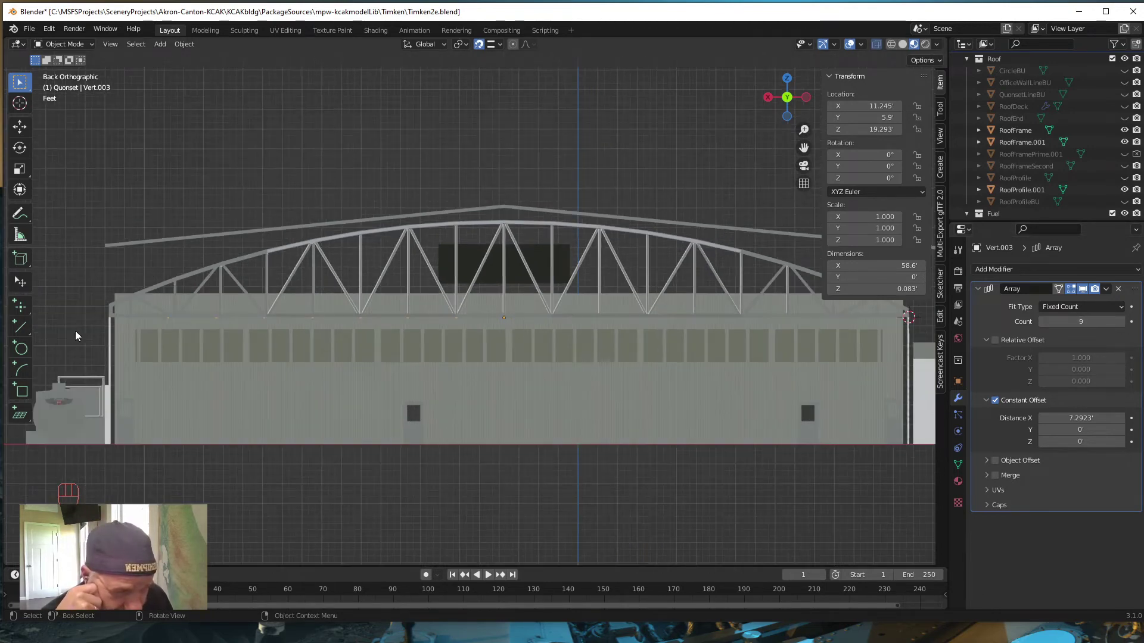
pyautogui.click(1122, 322)
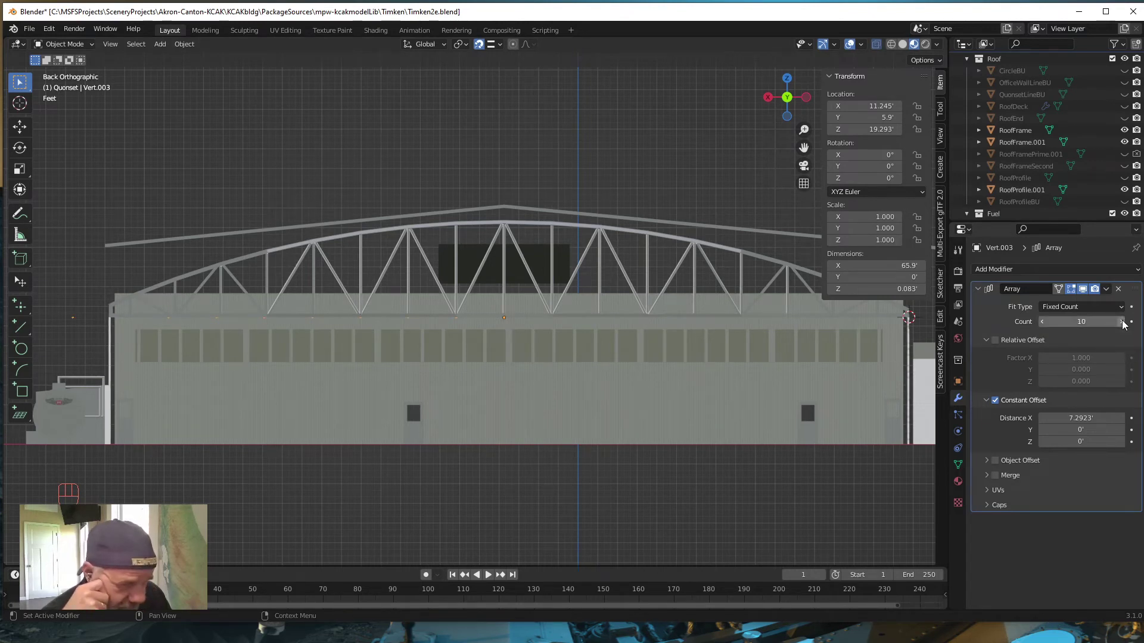
pyautogui.click(1044, 321)
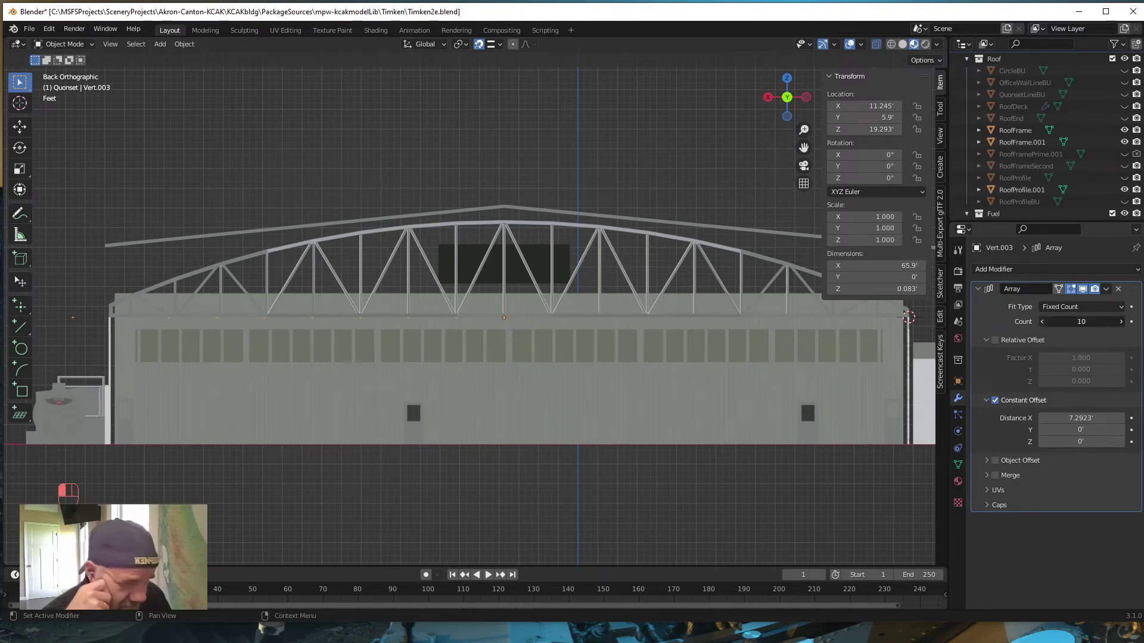
# Examine along the truss's bottom chord how each profile copy lines up with the vertical member above it.
pyautogui.scroll(1, 49, 327)
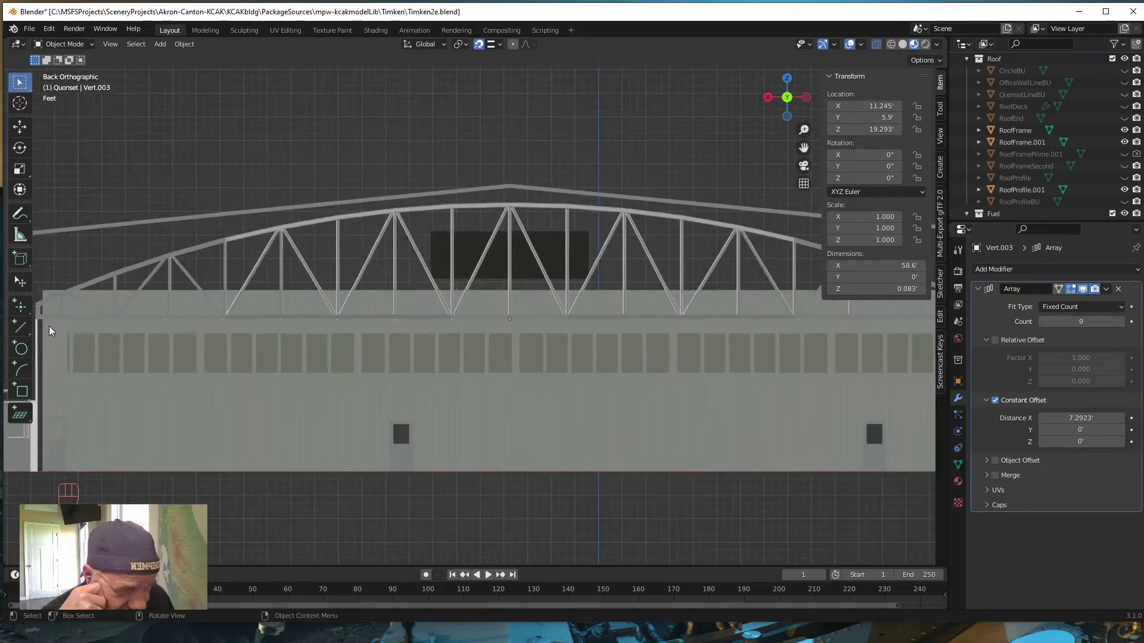
pyautogui.scroll(1, 48, 327)
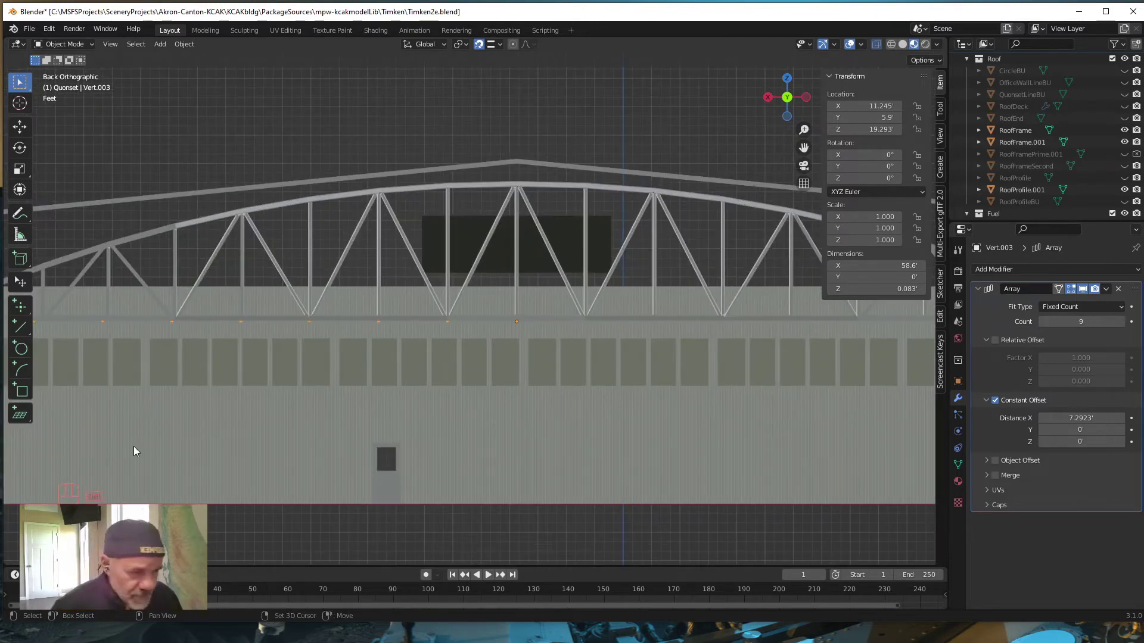
pyautogui.keyDown('shift'); pyautogui.moveTo(134, 446); pyautogui.dragTo(370, 428, button='middle'); pyautogui.keyUp('shift')
pyautogui.scroll(4, 209, 368)
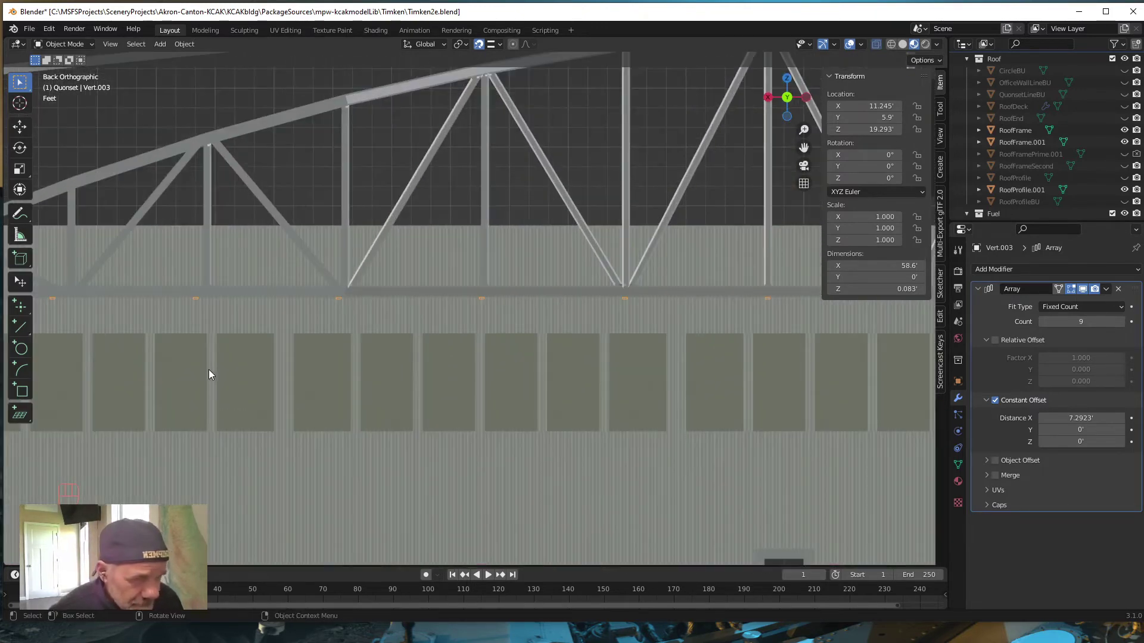
pyautogui.keyDown('shift'); pyautogui.moveTo(208, 370); pyautogui.dragTo(442, 388, button='middle'); pyautogui.keyUp('shift')
pyautogui.scroll(1, 147, 338)
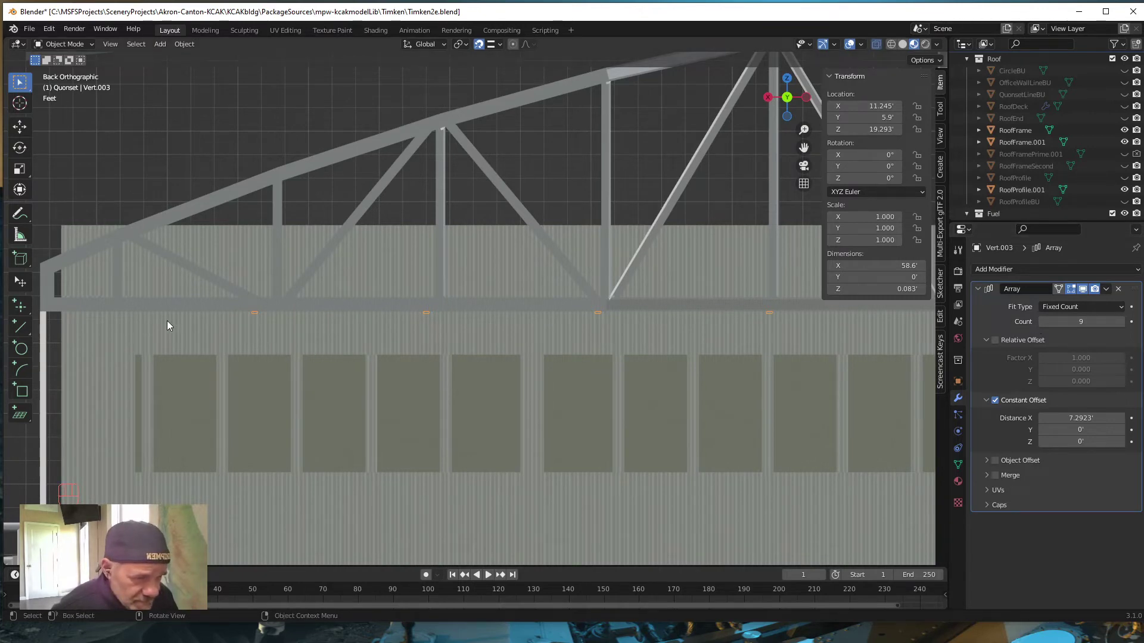
pyautogui.scroll(-2, 276, 328)
pyautogui.scroll(4, 302, 330)
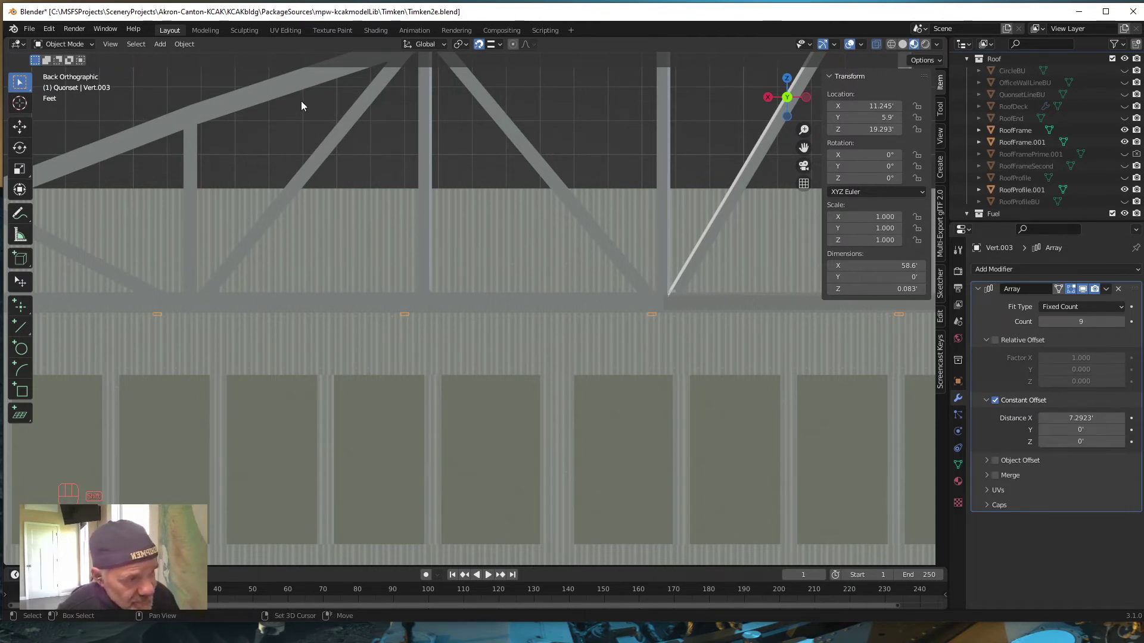
pyautogui.scroll(-5, 563, 310)
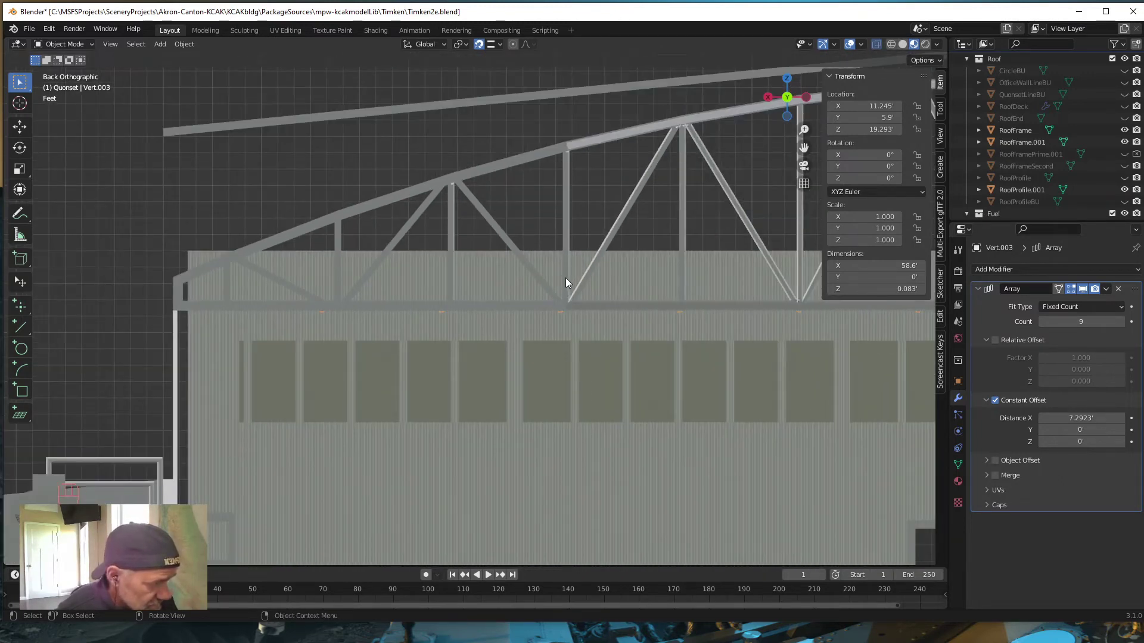
pyautogui.keyDown('shift'); pyautogui.moveTo(632, 330); pyautogui.dragTo(862, 290, button='middle'); pyautogui.keyUp('shift')
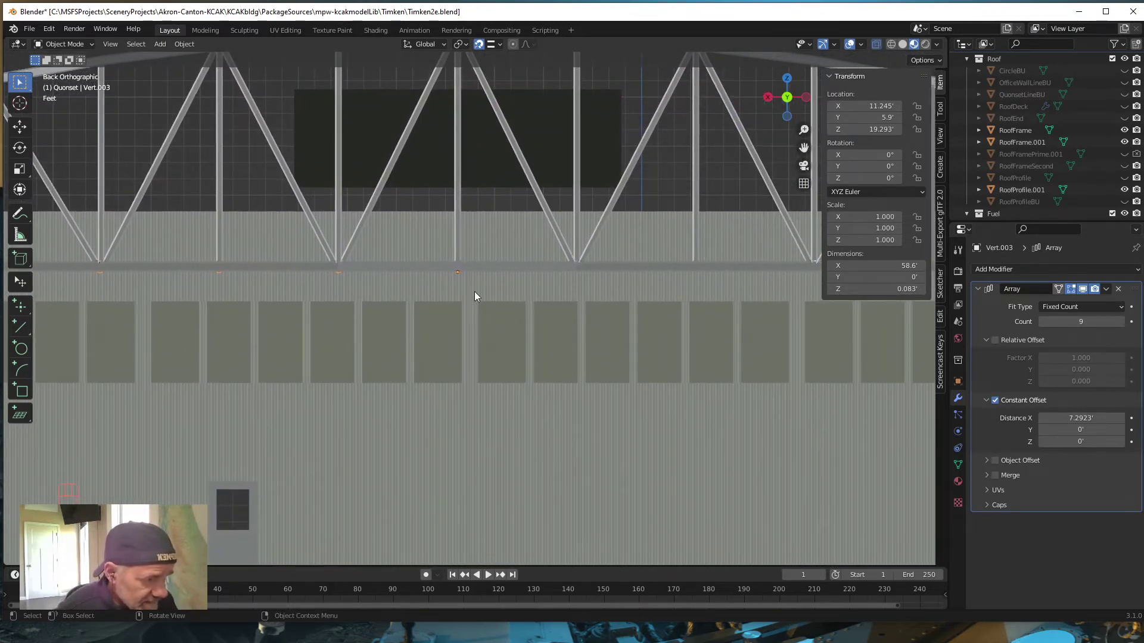
pyautogui.keyDown('shift'); pyautogui.moveTo(438, 305); pyautogui.dragTo(636, 310, button='middle'); pyautogui.keyUp('shift')
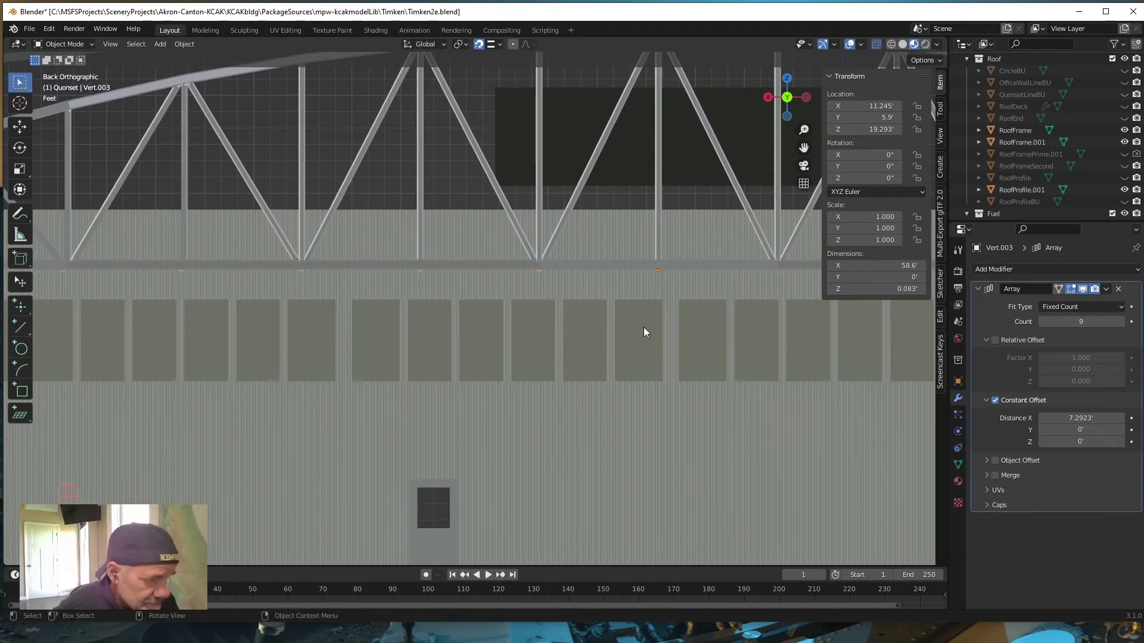
# Apply the Array modifier to the profile, making its copies editable geometry.
pyautogui.scroll(-2, 642, 329)
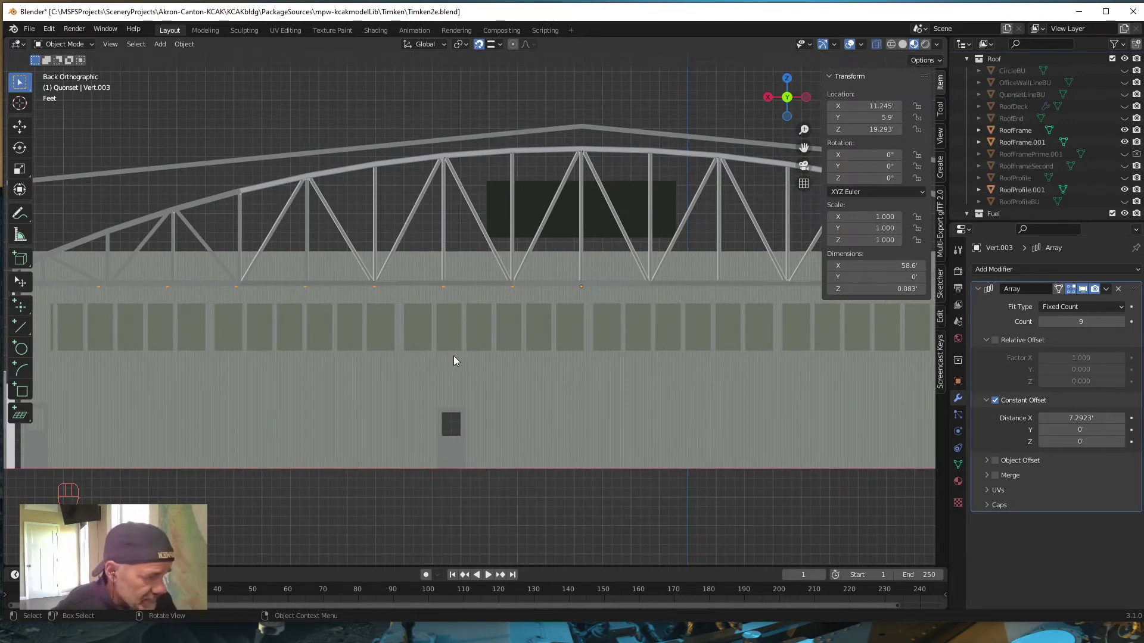
pyautogui.click(1107, 290)
pyautogui.click(1036, 301)
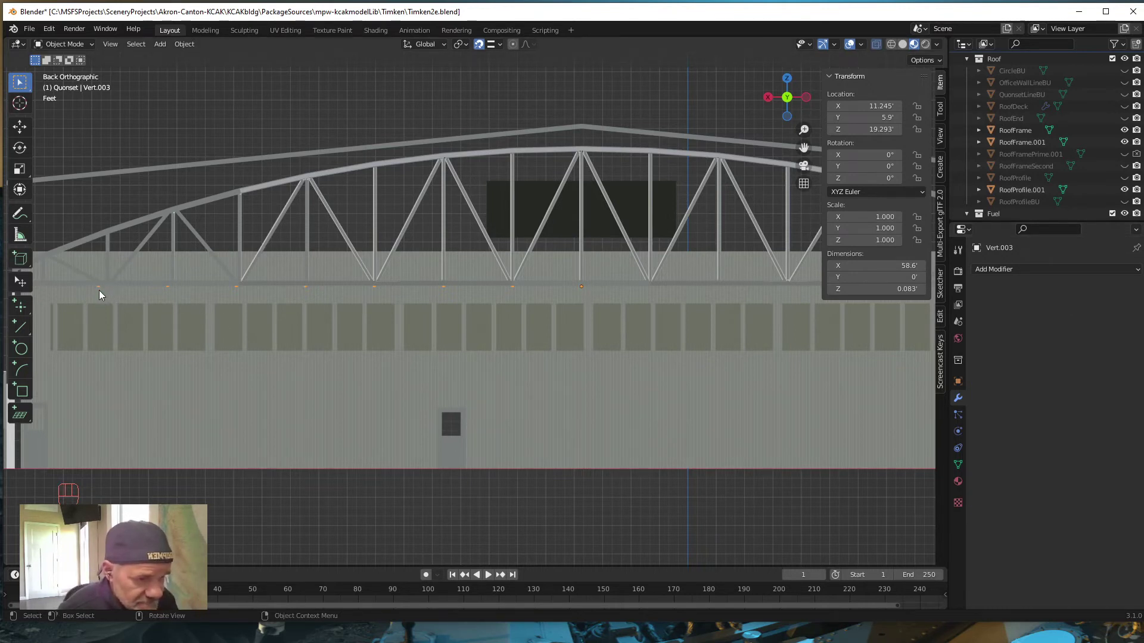
# In Edit Mode, move the third profile copy from the truss centre -0.017107 feet along X, centring it under its vertical member.
pyautogui.keyDown('shift'); pyautogui.moveTo(432, 361); pyautogui.dragTo(434, 324, button='middle'); pyautogui.keyUp('shift')
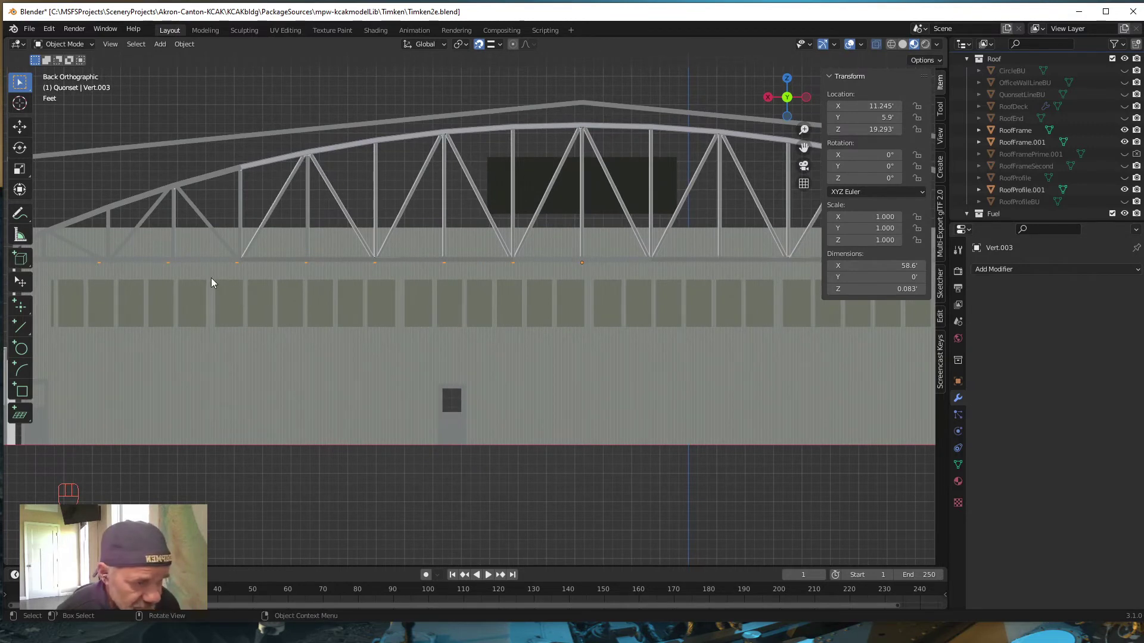
pyautogui.keyDown('shift'); pyautogui.moveTo(270, 292); pyautogui.dragTo(216, 322, button='middle'); pyautogui.keyUp('shift')
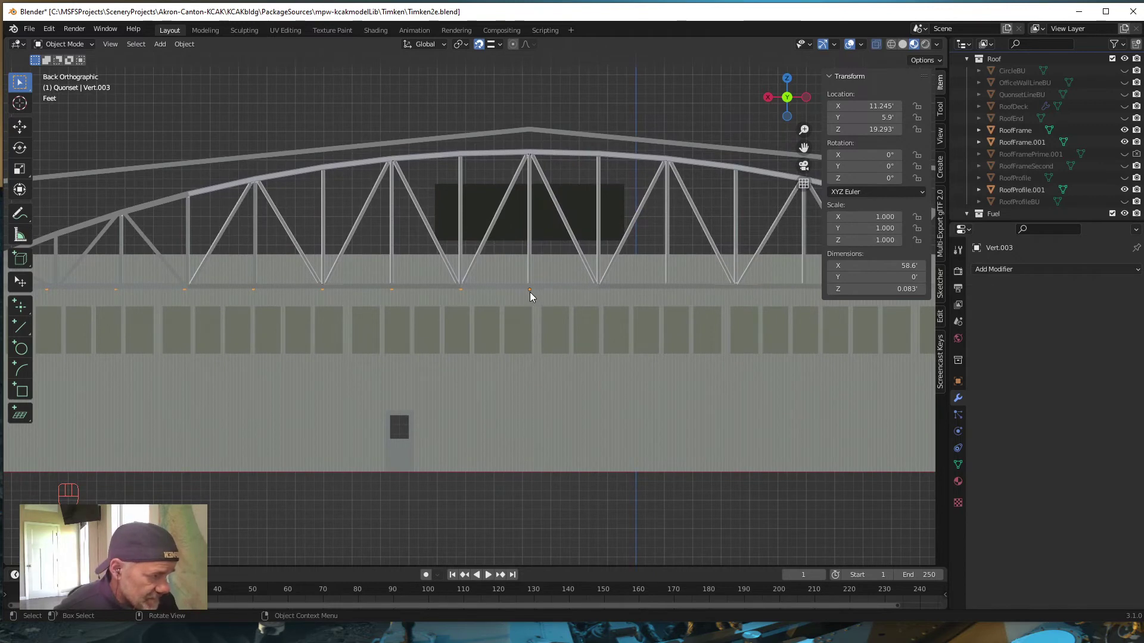
pyautogui.scroll(2, 528, 293)
pyautogui.scroll(6, 363, 280)
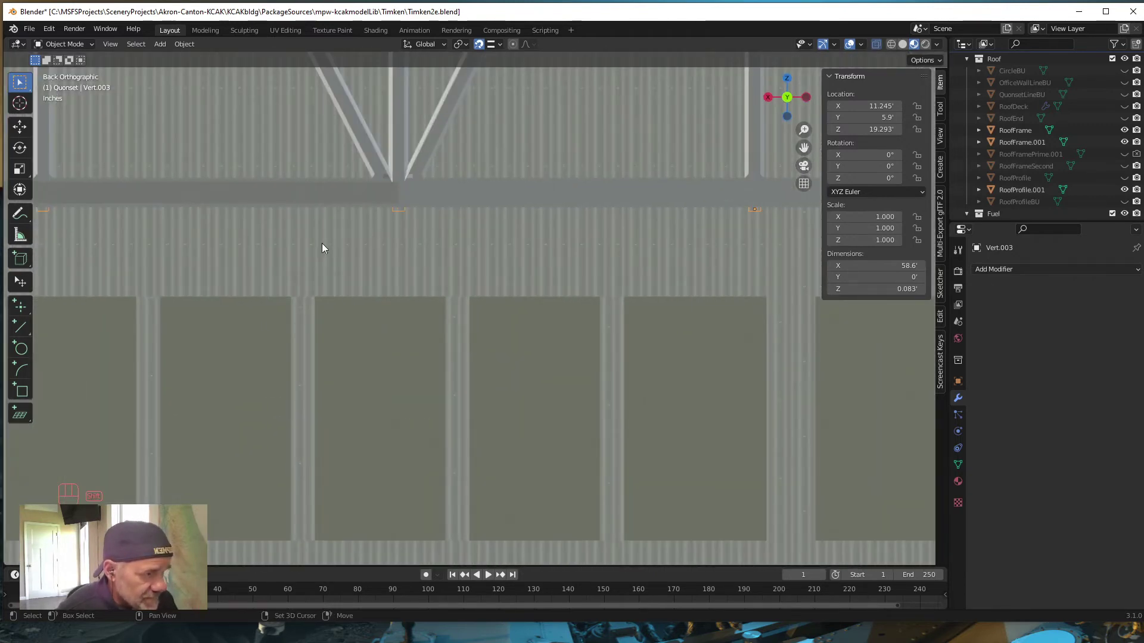
pyautogui.keyDown('shift'); pyautogui.moveTo(321, 245); pyautogui.dragTo(714, 291, button='middle'); pyautogui.keyUp('shift')
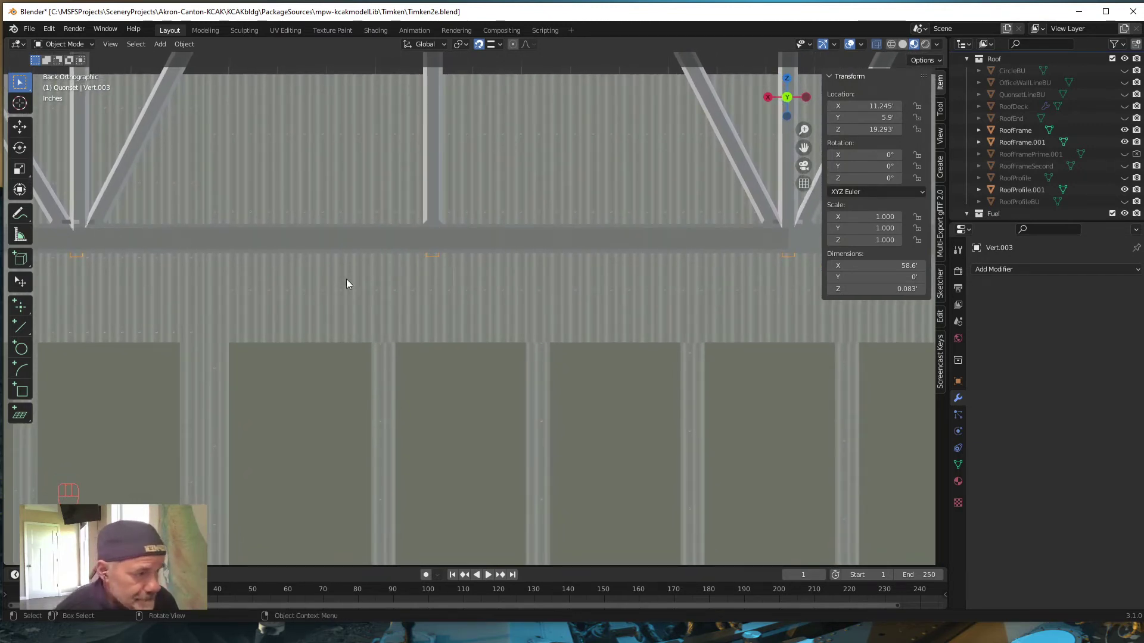
pyautogui.press('Tab')
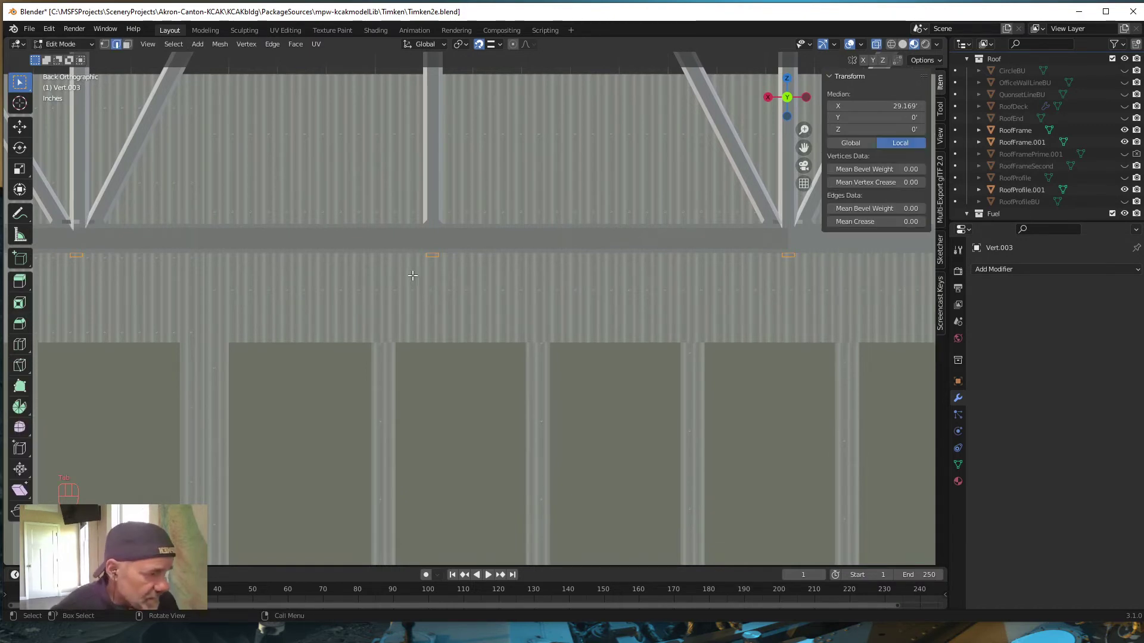
pyautogui.moveTo(411, 269); pyautogui.dragTo(467, 242)
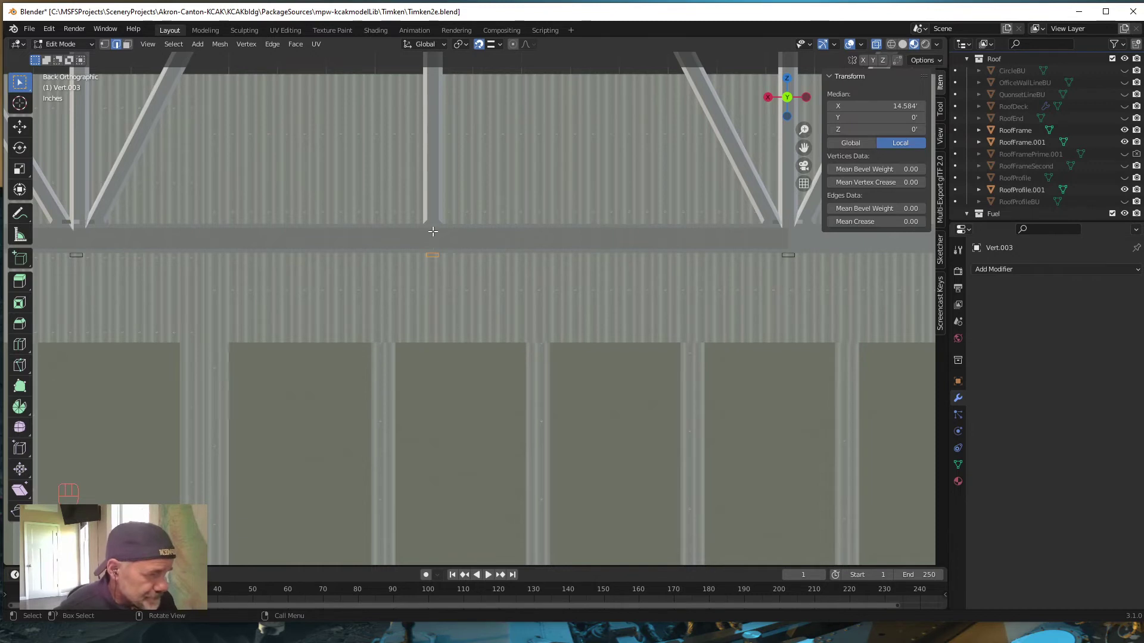
pyautogui.scroll(5, 412, 255)
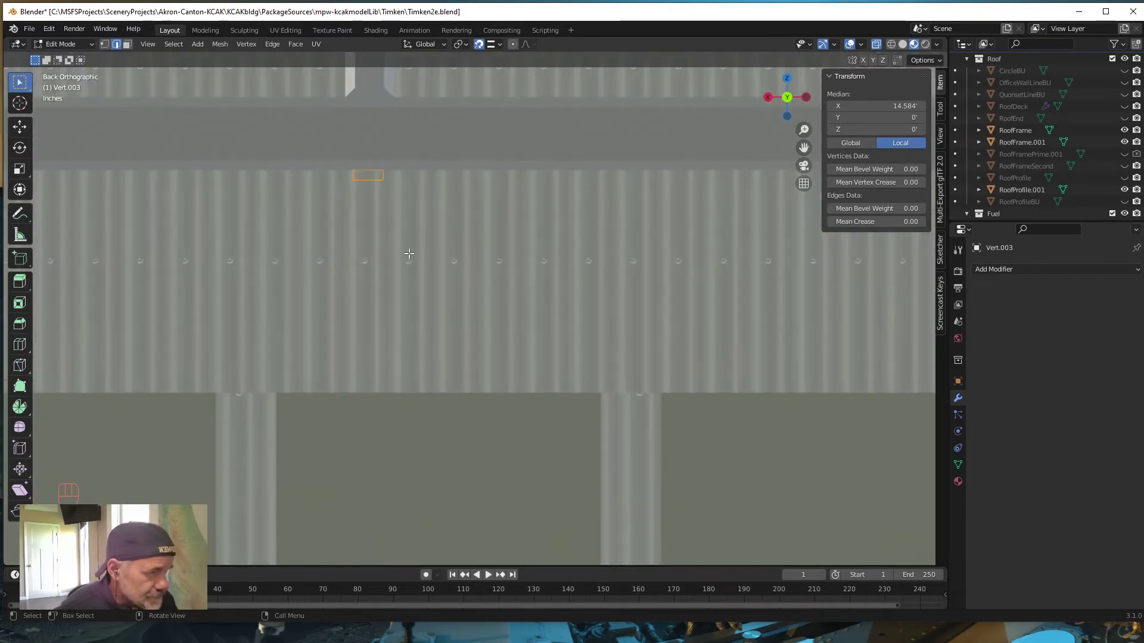
pyautogui.scroll(-5, 409, 254)
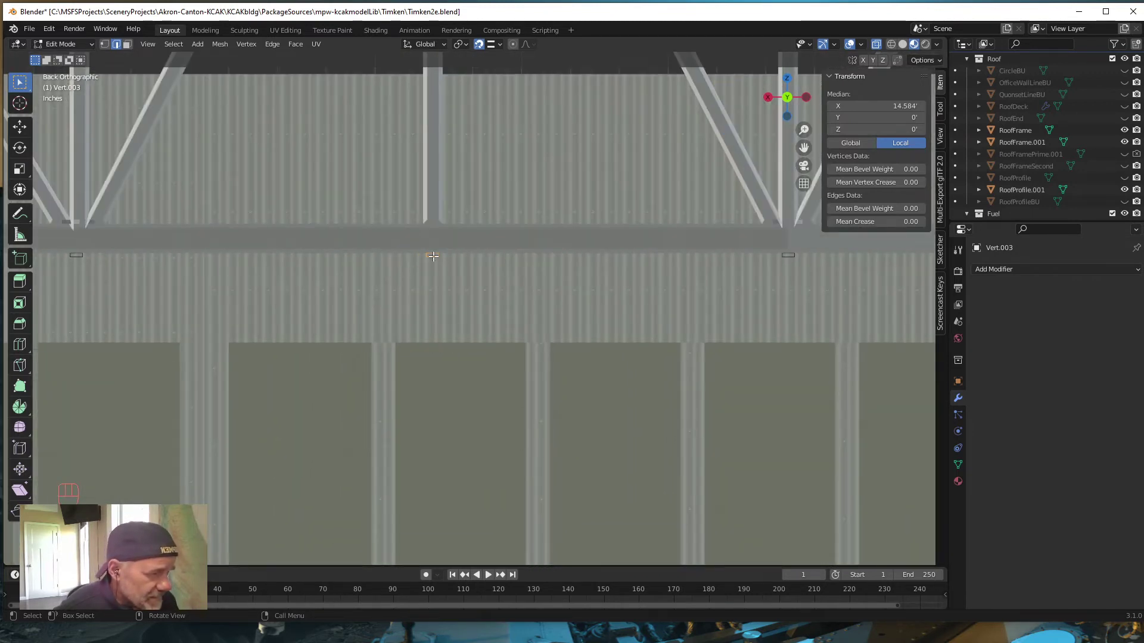
pyautogui.scroll(4, 433, 256)
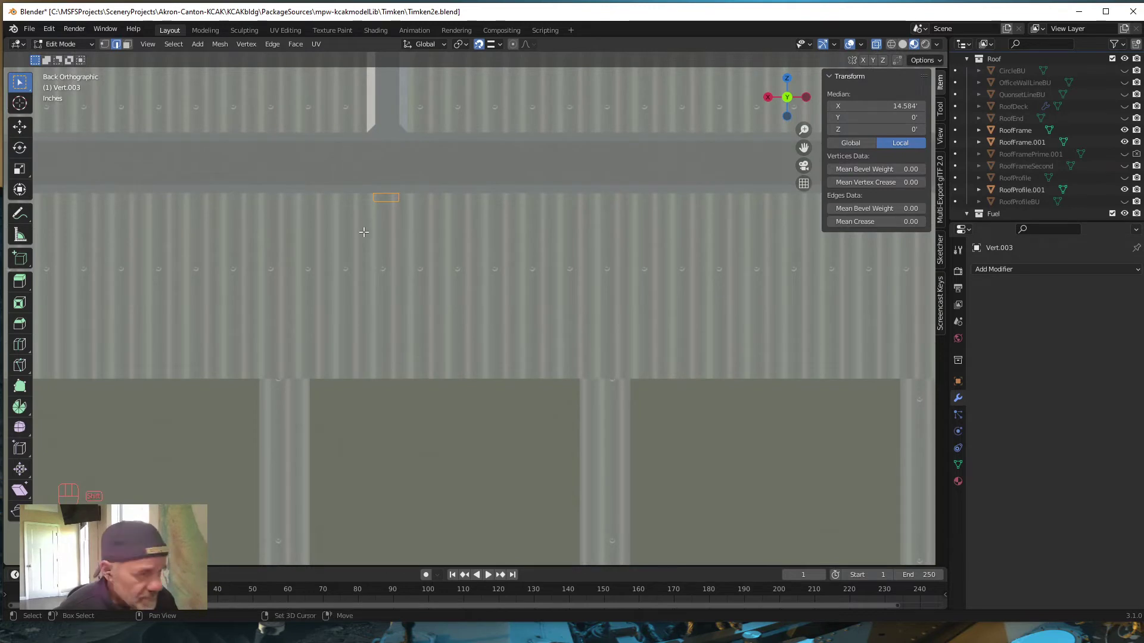
pyautogui.keyDown('shift'); pyautogui.moveTo(364, 232); pyautogui.dragTo(410, 367, button='middle'); pyautogui.keyUp('shift')
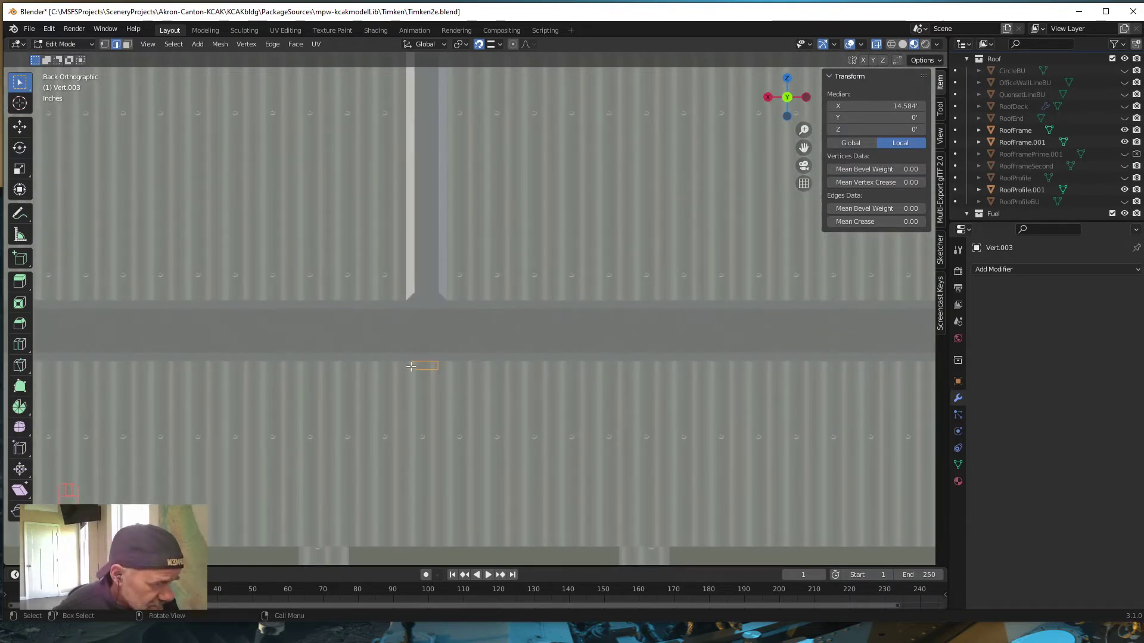
pyautogui.press('shift')
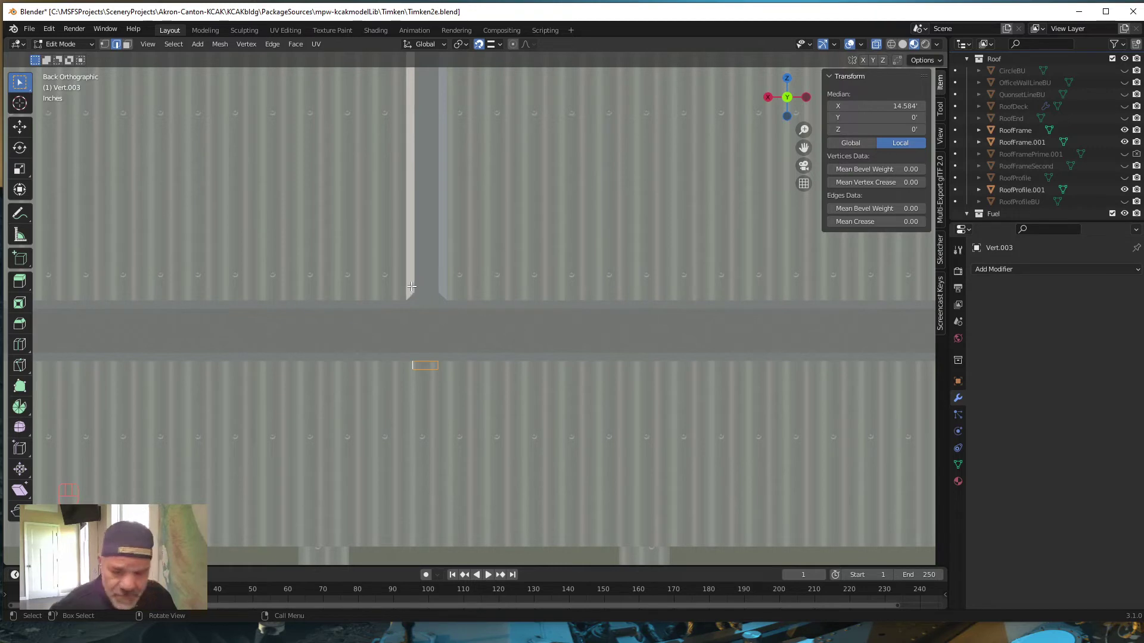
pyautogui.press('g')
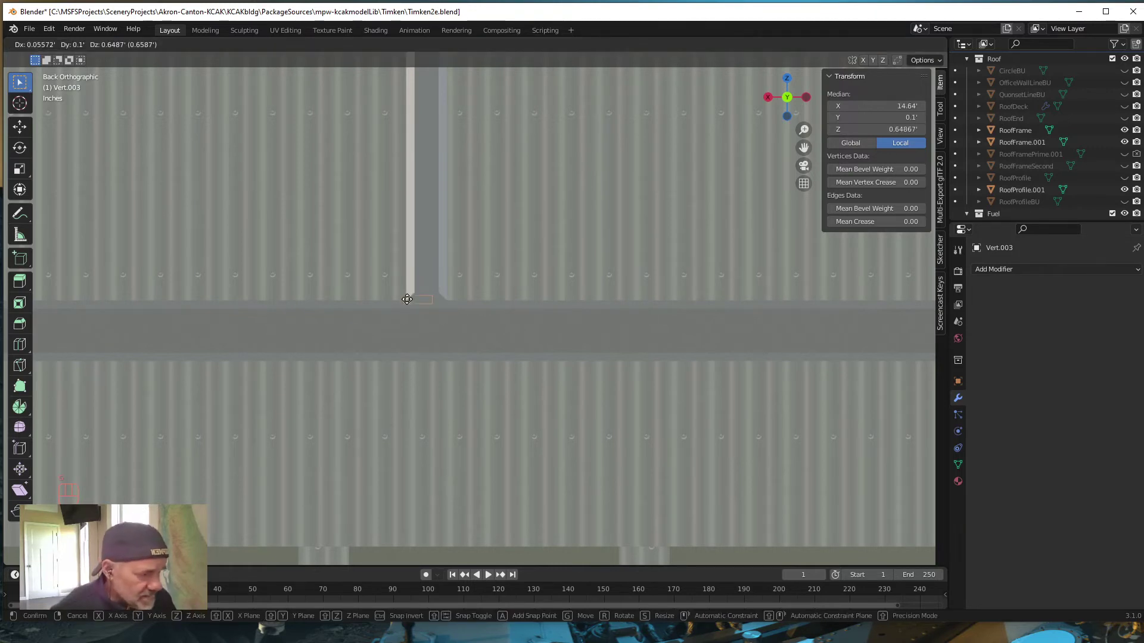
pyautogui.press('x')
pyautogui.click(418, 276)
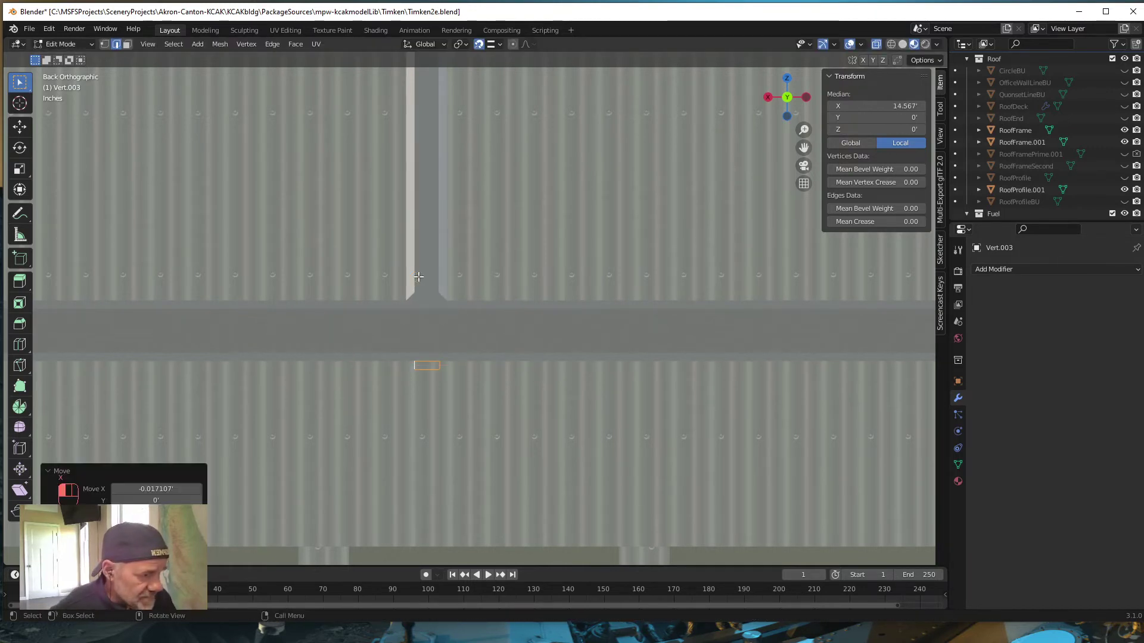
# Move the fourth profile copy -0.069326 feet along X to centre it beneath the vertical where two diagonals meet.
pyautogui.keyDown('shift'); pyautogui.moveTo(352, 465); pyautogui.dragTo(962, 415, button='middle'); pyautogui.keyUp('shift')
pyautogui.keyDown('shift'); pyautogui.moveTo(445, 425); pyautogui.dragTo(456, 429, button='middle'); pyautogui.keyUp('shift')
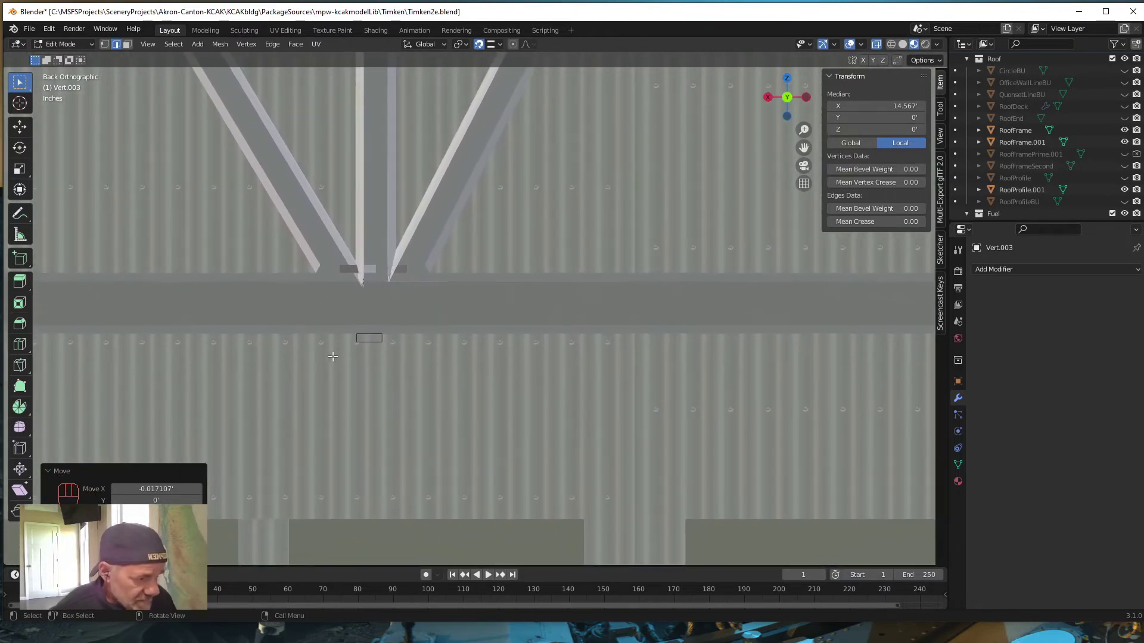
pyautogui.click(369, 338)
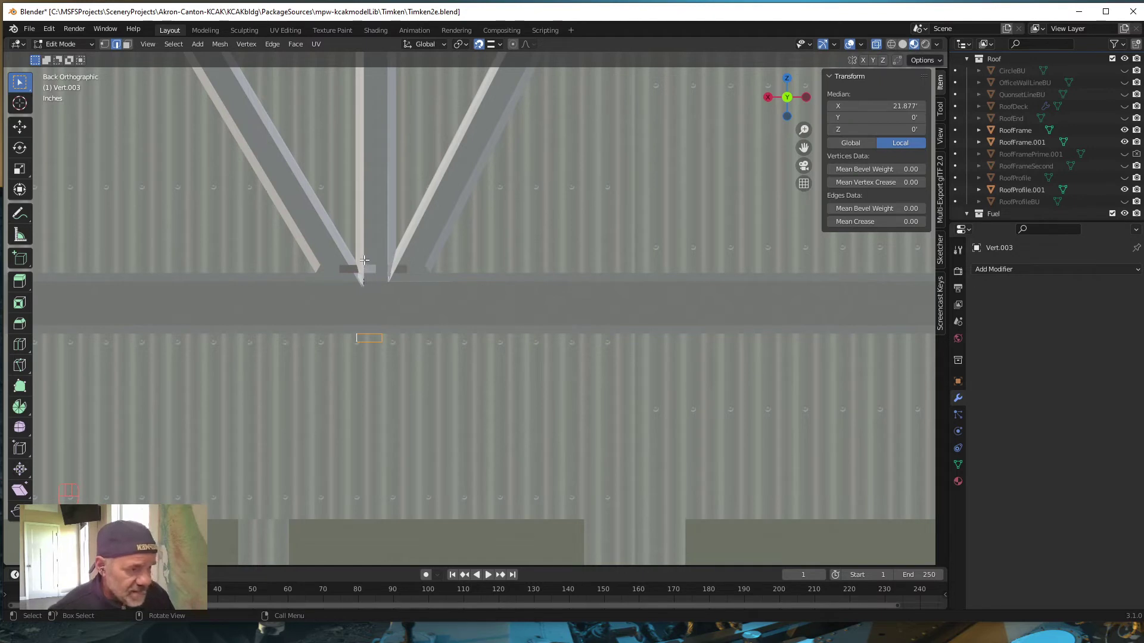
pyautogui.press('g')
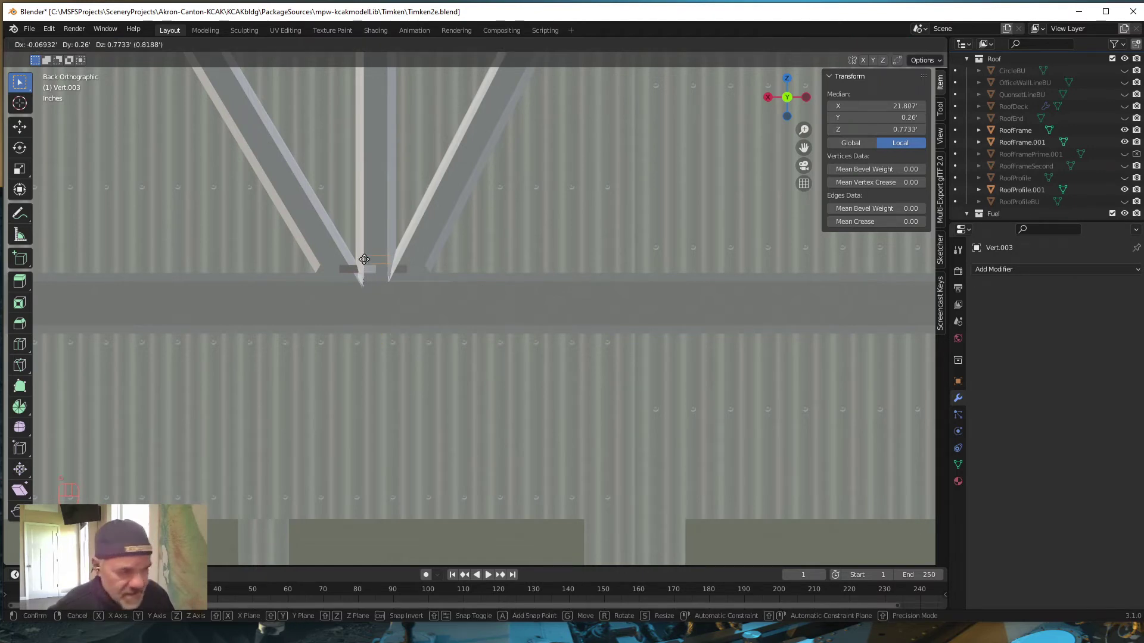
pyautogui.press('x')
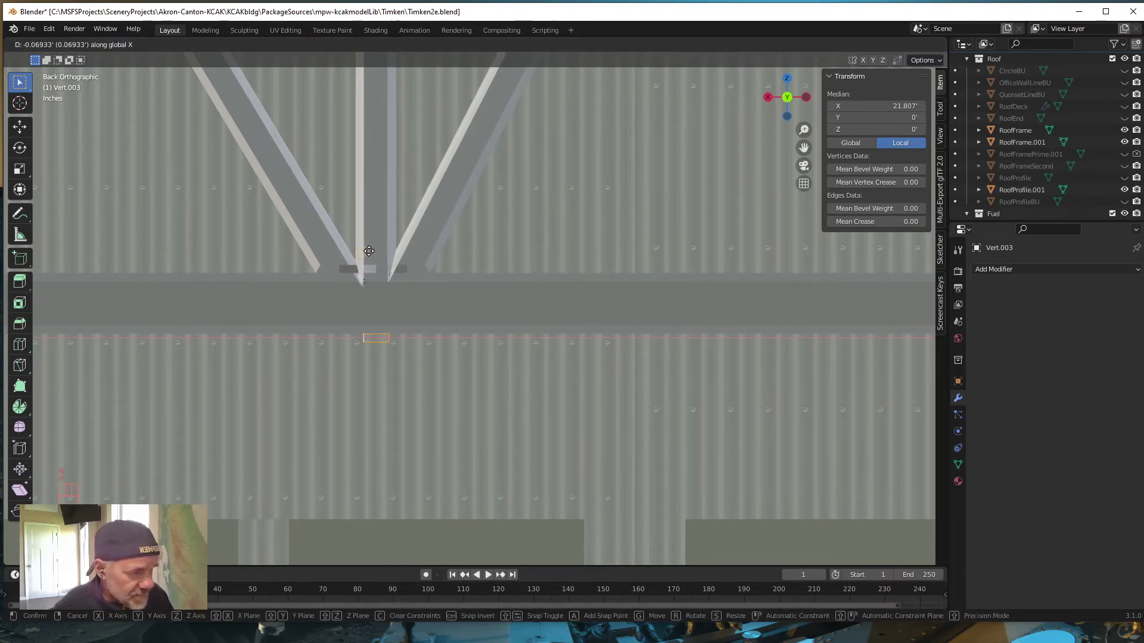
pyautogui.click(371, 250)
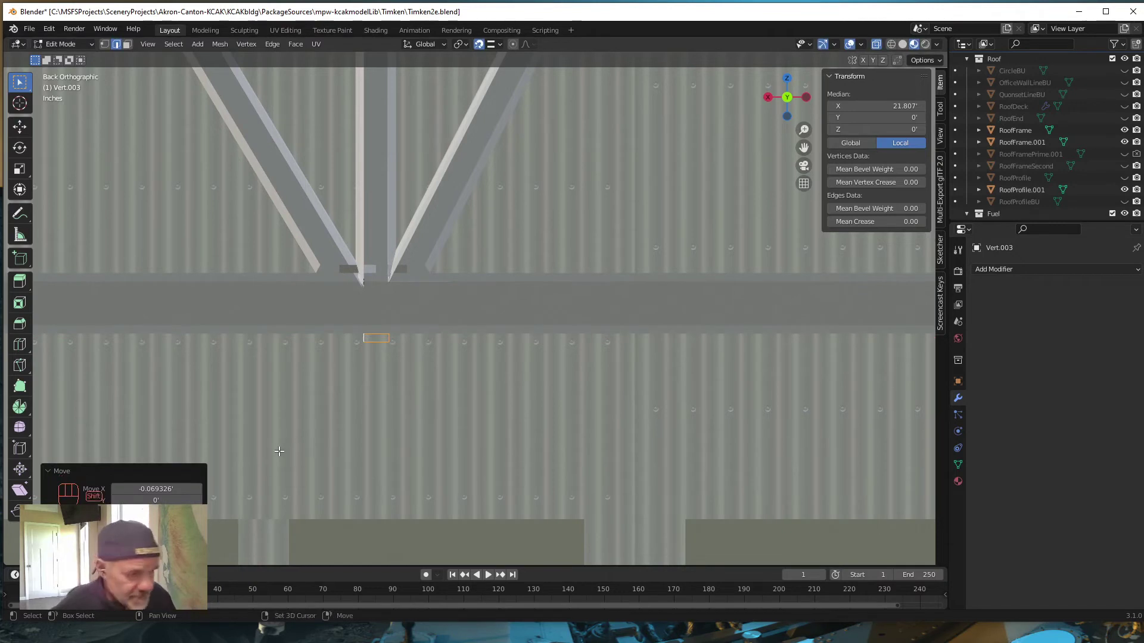
# Move the fifth profile copy -0.17406 feet along X so it sits beneath its vertical truss member.
pyautogui.keyDown('shift'); pyautogui.moveTo(282, 454); pyautogui.dragTo(667, 442, button='middle'); pyautogui.keyUp('shift')
pyautogui.keyDown('shift'); pyautogui.moveTo(817, 434); pyautogui.dragTo(983, 425, button='middle'); pyautogui.keyUp('shift')
pyautogui.keyDown('shift'); pyautogui.moveTo(197, 357); pyautogui.dragTo(355, 365, button='middle'); pyautogui.keyUp('shift')
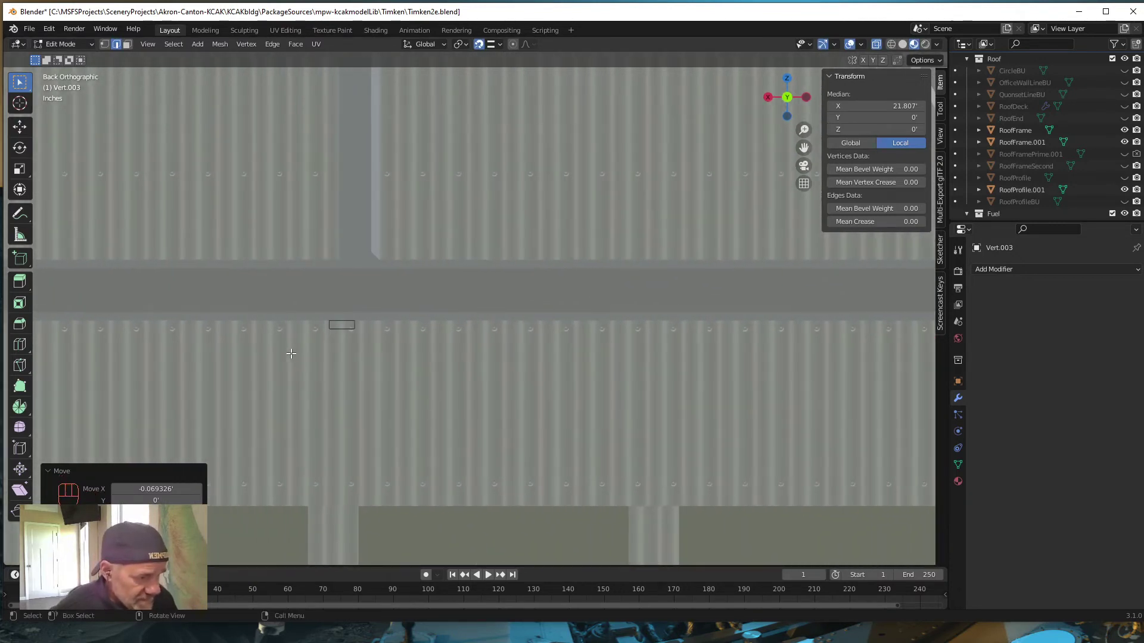
pyautogui.moveTo(302, 349); pyautogui.dragTo(382, 308)
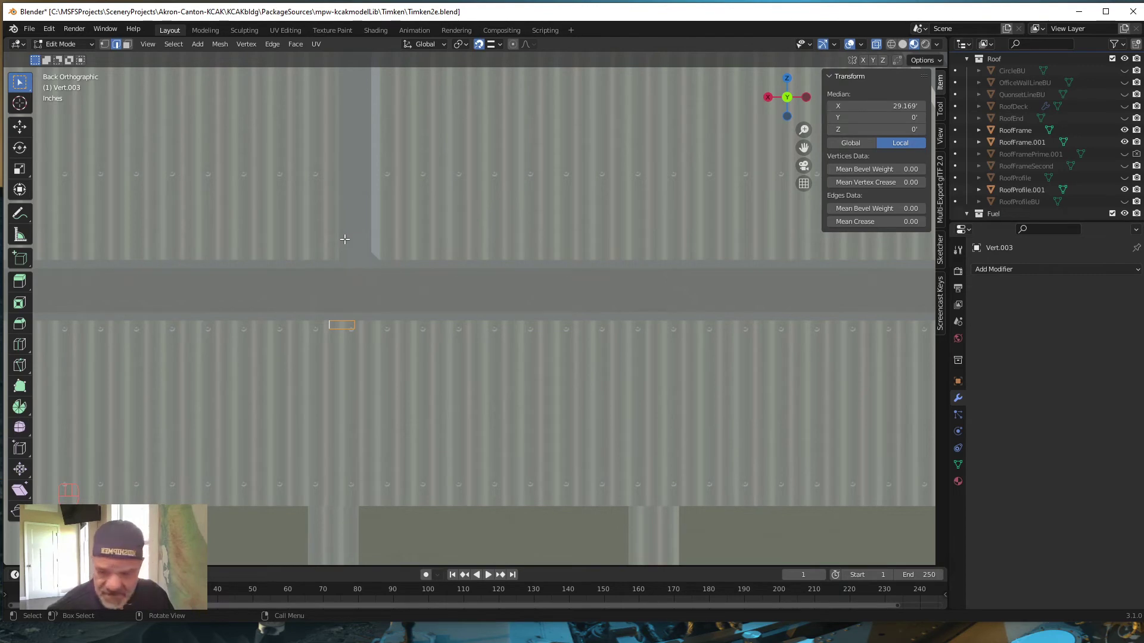
pyautogui.press('g')
pyautogui.press('x')
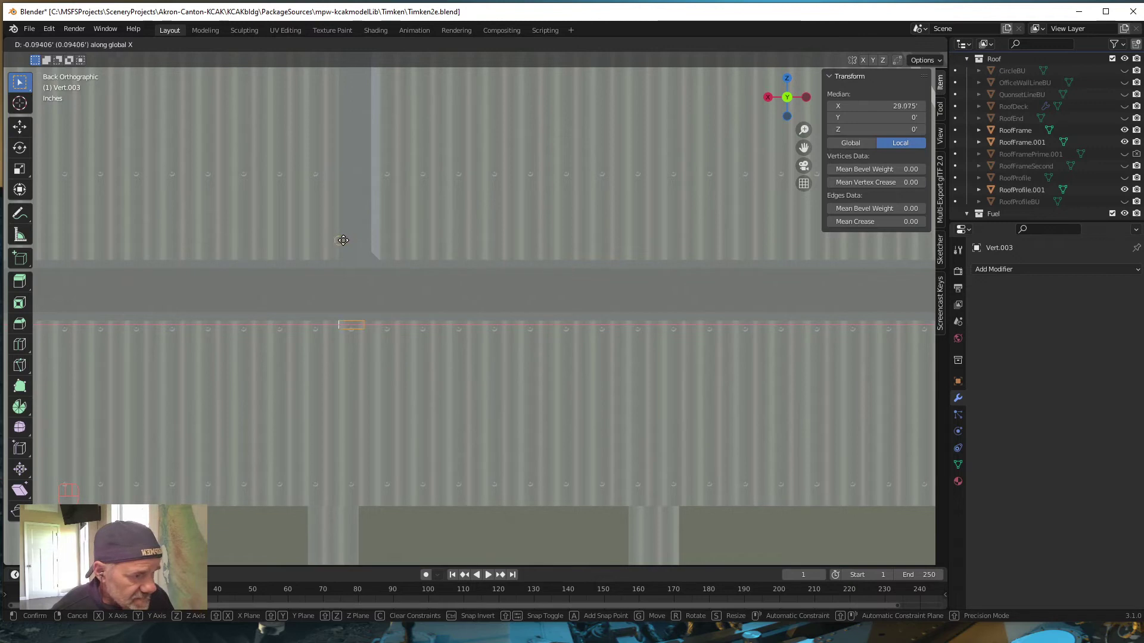
pyautogui.click(344, 240)
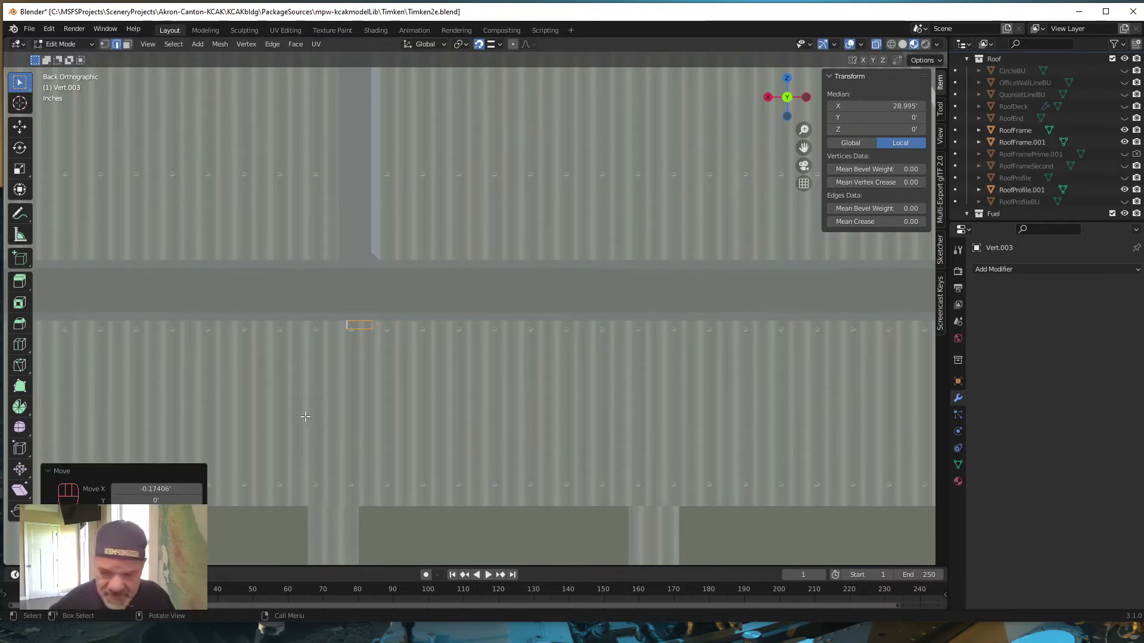
# Move the sixth profile copy -0.34866 feet along X to line up with the vertical above it.
pyautogui.keyDown('shift'); pyautogui.moveTo(289, 402); pyautogui.dragTo(792, 418, button='middle'); pyautogui.keyUp('shift')
pyautogui.keyDown('shift'); pyautogui.moveTo(247, 408); pyautogui.dragTo(413, 386, button='middle'); pyautogui.keyUp('shift')
pyautogui.keyDown('shift'); pyautogui.click(265, 317); pyautogui.keyUp('shift')
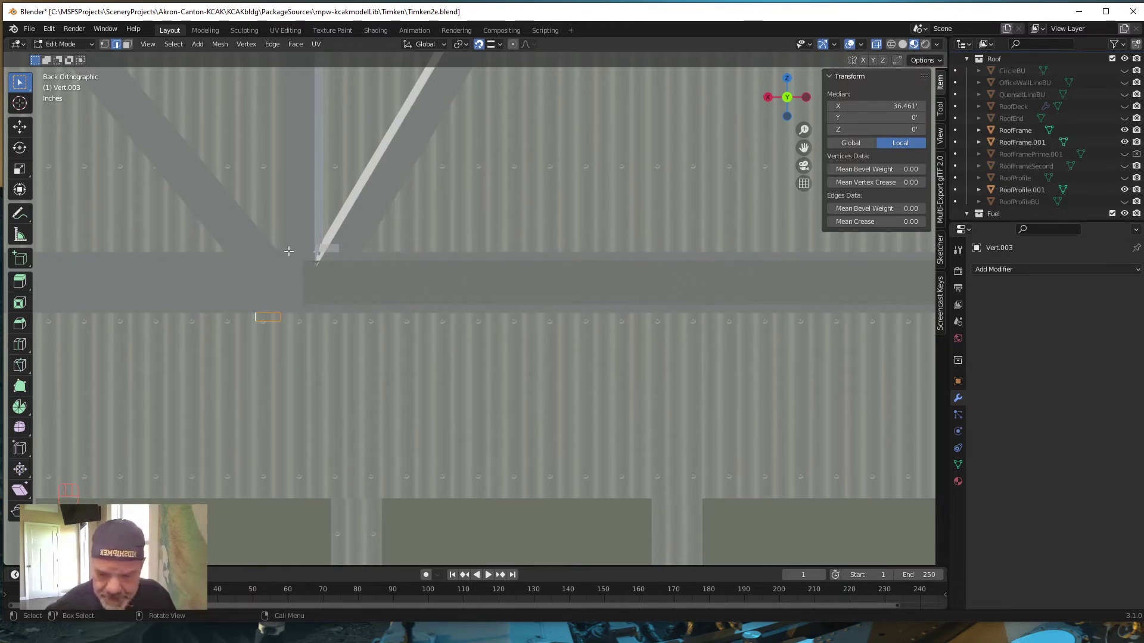
pyautogui.press('g')
pyautogui.press('x')
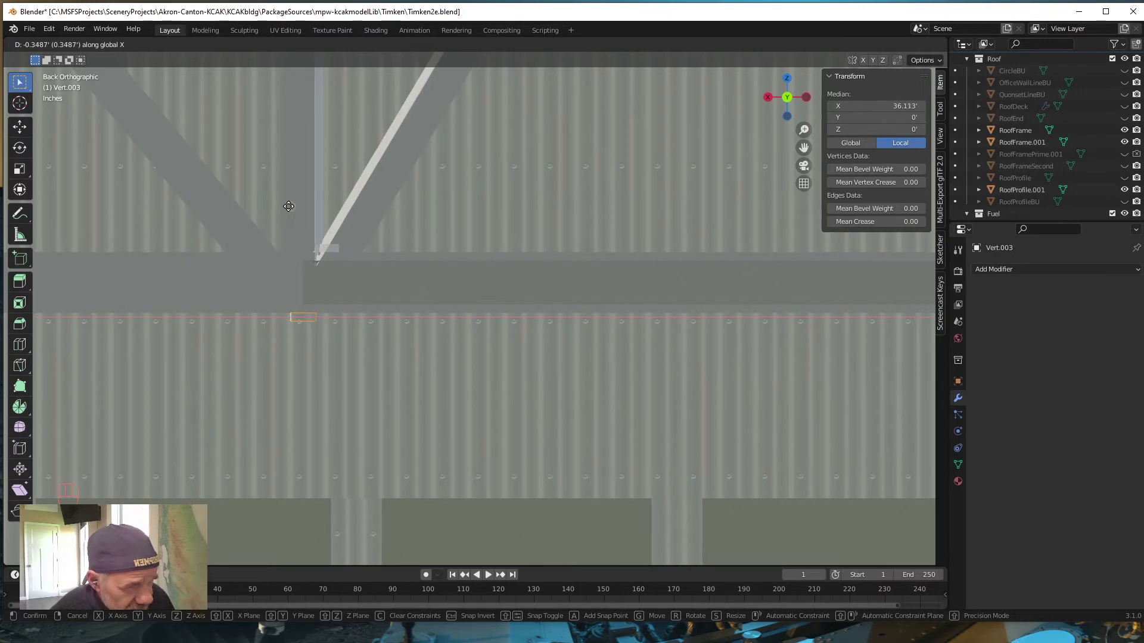
pyautogui.click(288, 206)
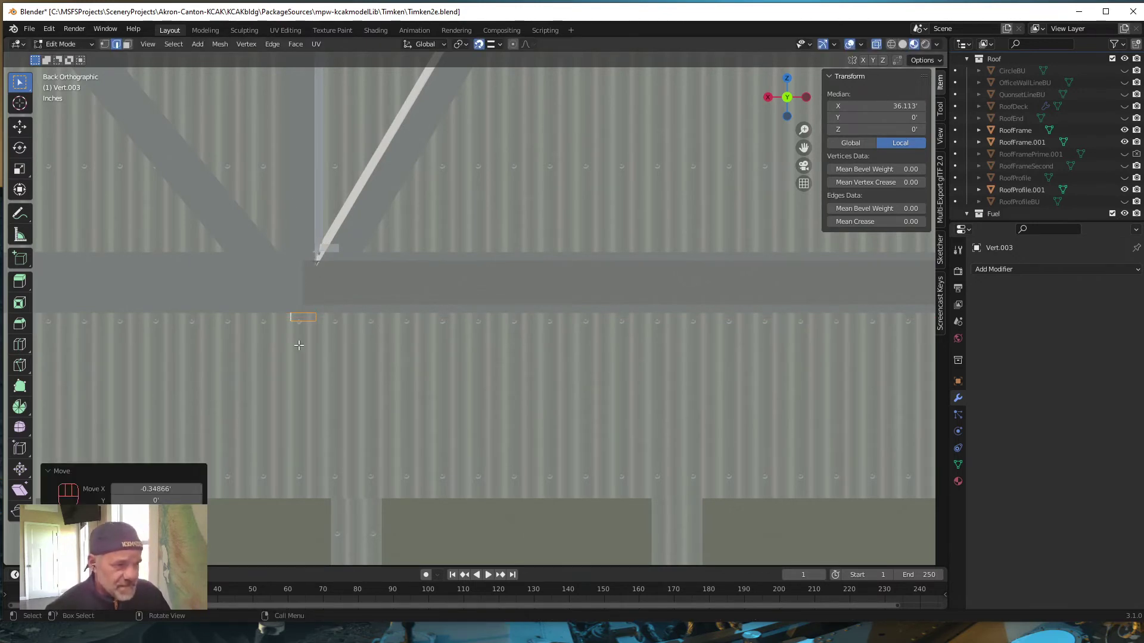
# Switch to wireframe shading and move the seventh profile copy about -0.61 feet along X, centring it below its vertical member.
pyautogui.click(891, 44)
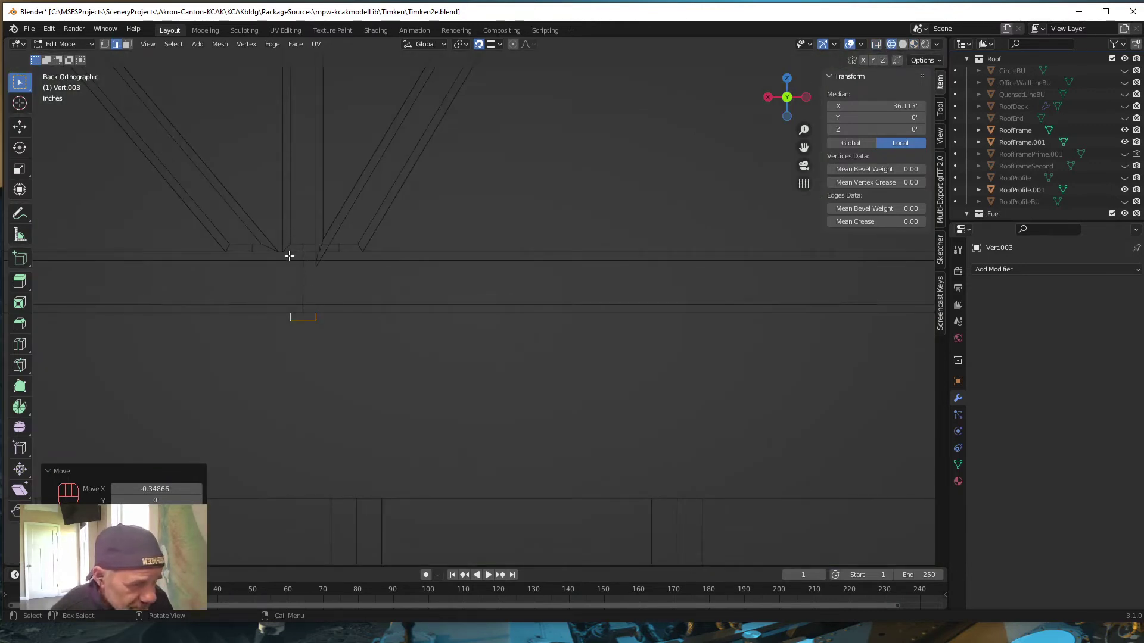
pyautogui.keyDown('shift'); pyautogui.moveTo(246, 382); pyautogui.dragTo(606, 403, button='middle'); pyautogui.keyUp('shift')
pyautogui.keyDown('shift'); pyautogui.moveTo(218, 360); pyautogui.dragTo(735, 337, button='middle'); pyautogui.keyUp('shift')
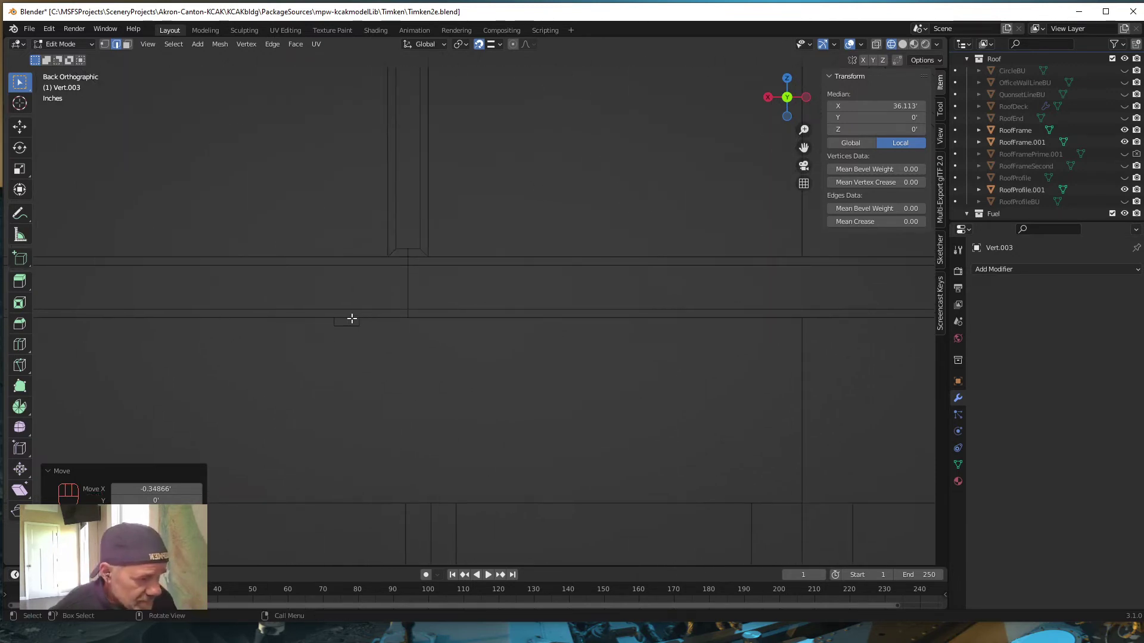
pyautogui.moveTo(304, 355); pyautogui.dragTo(403, 294)
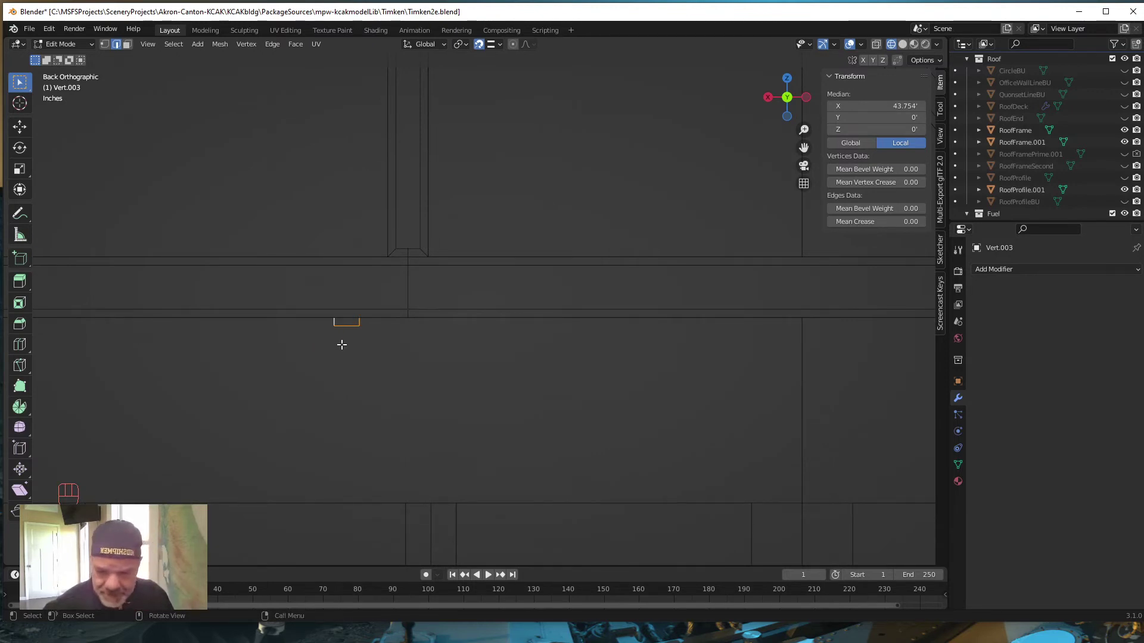
pyautogui.press('g')
pyautogui.press('x')
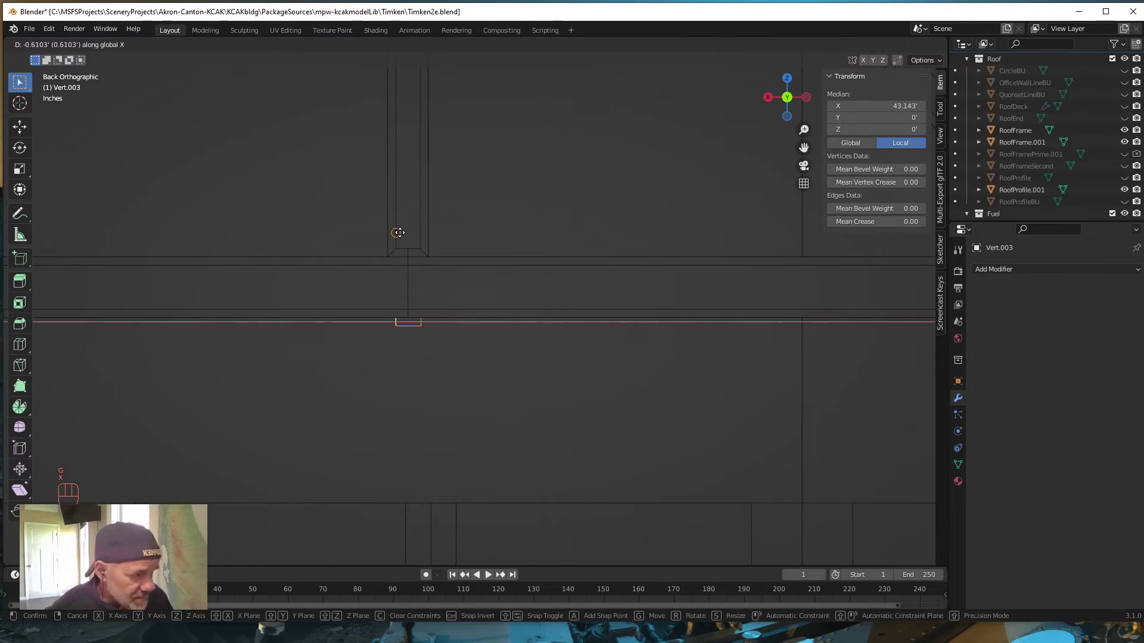
pyautogui.click(400, 232)
# Move the eighth profile copy -0.97578 feet along X to centre it on its vertical truss member.
pyautogui.keyDown('shift'); pyautogui.moveTo(251, 464); pyautogui.dragTo(274, 363, button='middle'); pyautogui.keyUp('shift')
pyautogui.keyDown('shift'); pyautogui.moveTo(207, 329); pyautogui.dragTo(292, 291); pyautogui.keyUp('shift')
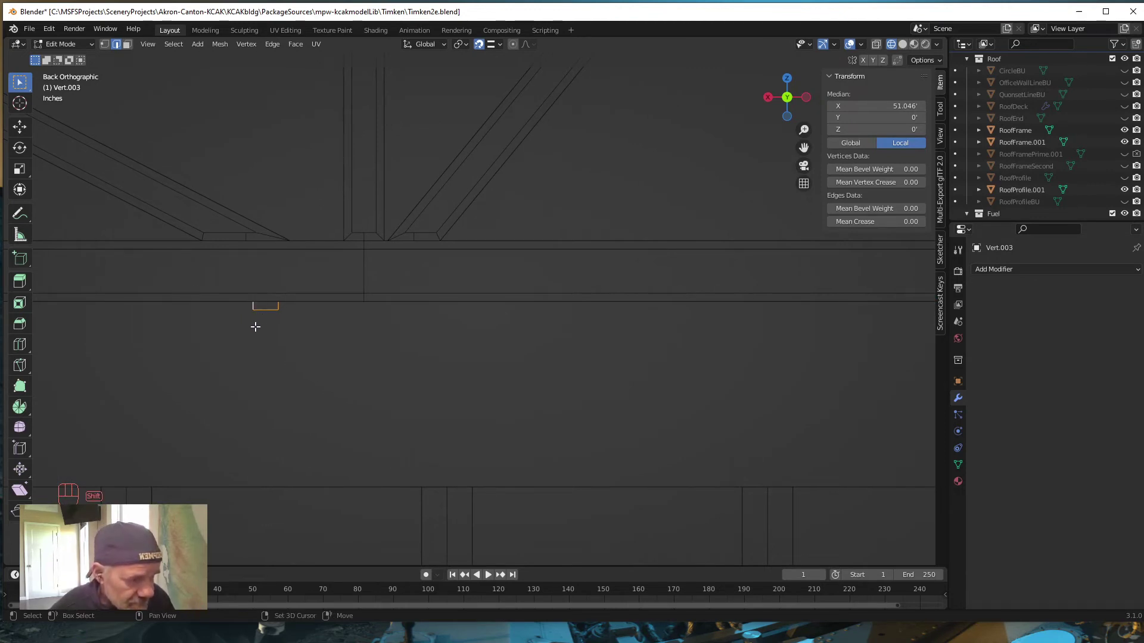
pyautogui.press('g')
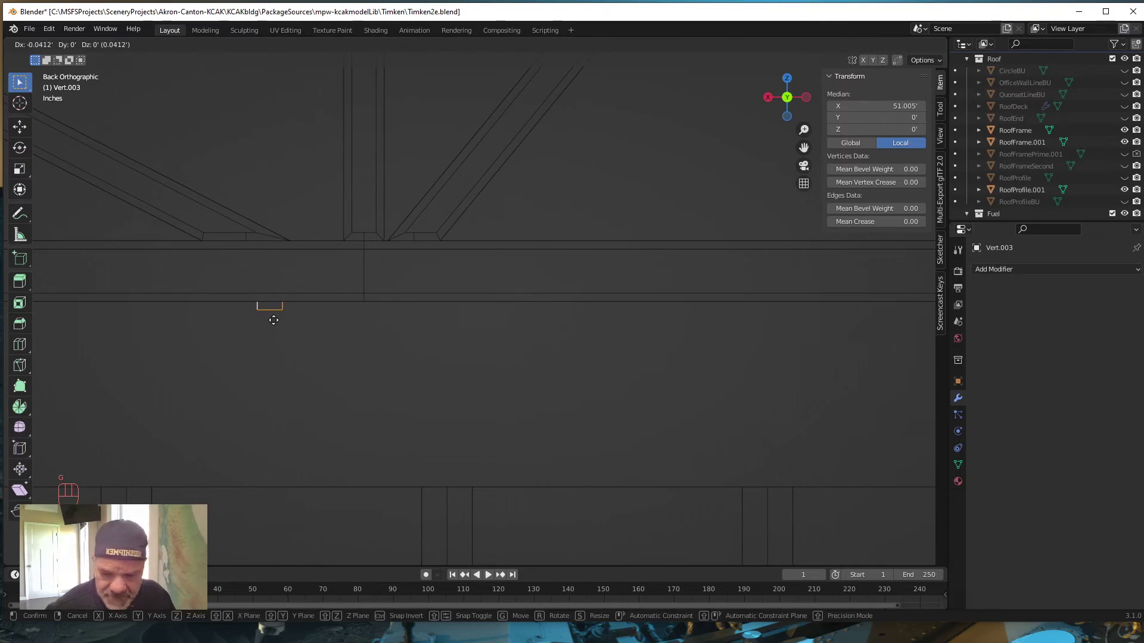
pyautogui.press('x')
pyautogui.click(354, 210)
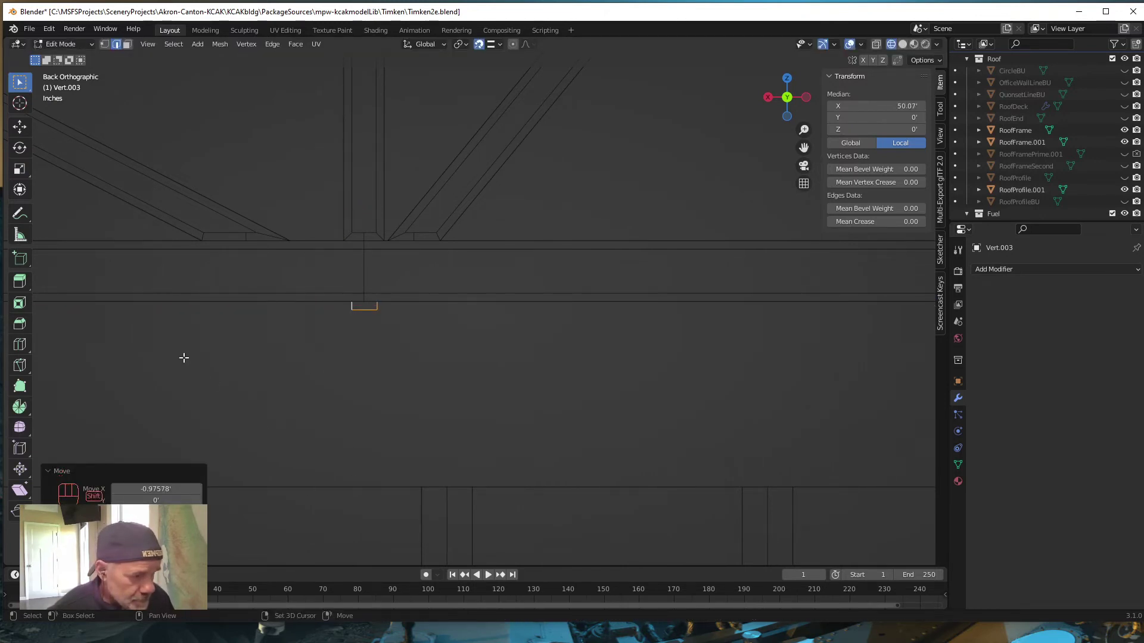
# Duplicate the eighth profile copy and move the duplicate 6.8061 feet along X to sit beneath the truss's outermost vertical member.
pyautogui.keyDown('shift'); pyautogui.moveTo(183, 358); pyautogui.dragTo(755, 382, button='middle'); pyautogui.keyUp('shift')
pyautogui.keyDown('shift'); pyautogui.moveTo(400, 407); pyautogui.dragTo(316, 395, button='middle'); pyautogui.keyUp('shift')
pyautogui.scroll(-3, 509, 357)
pyautogui.press('shift')
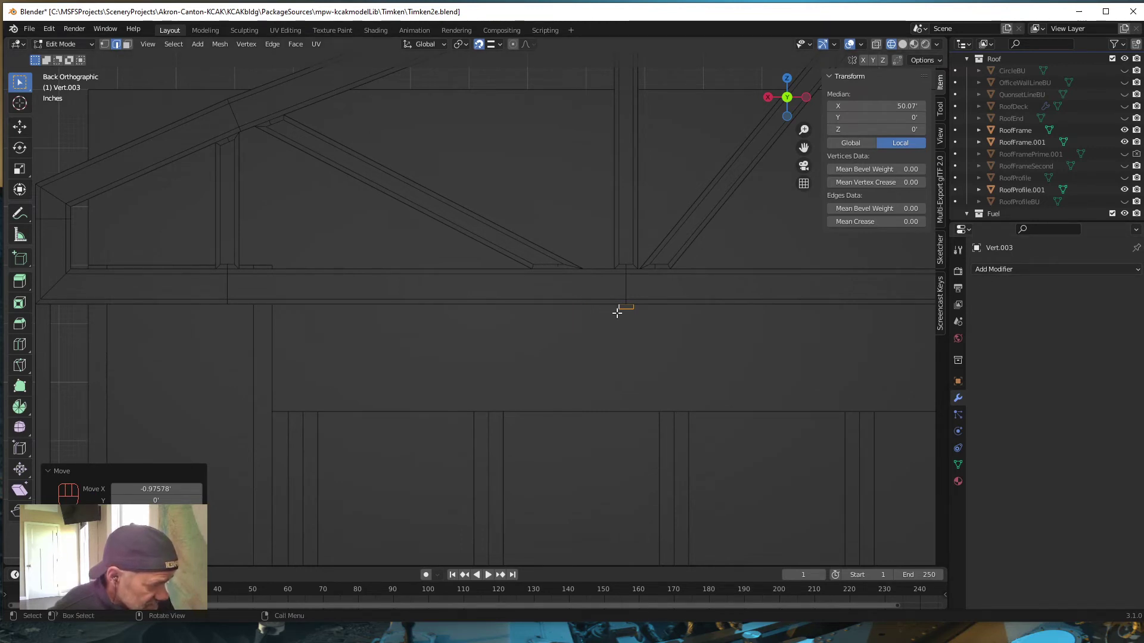
pyautogui.scroll(-1, 603, 333)
pyautogui.scroll(2, 587, 327)
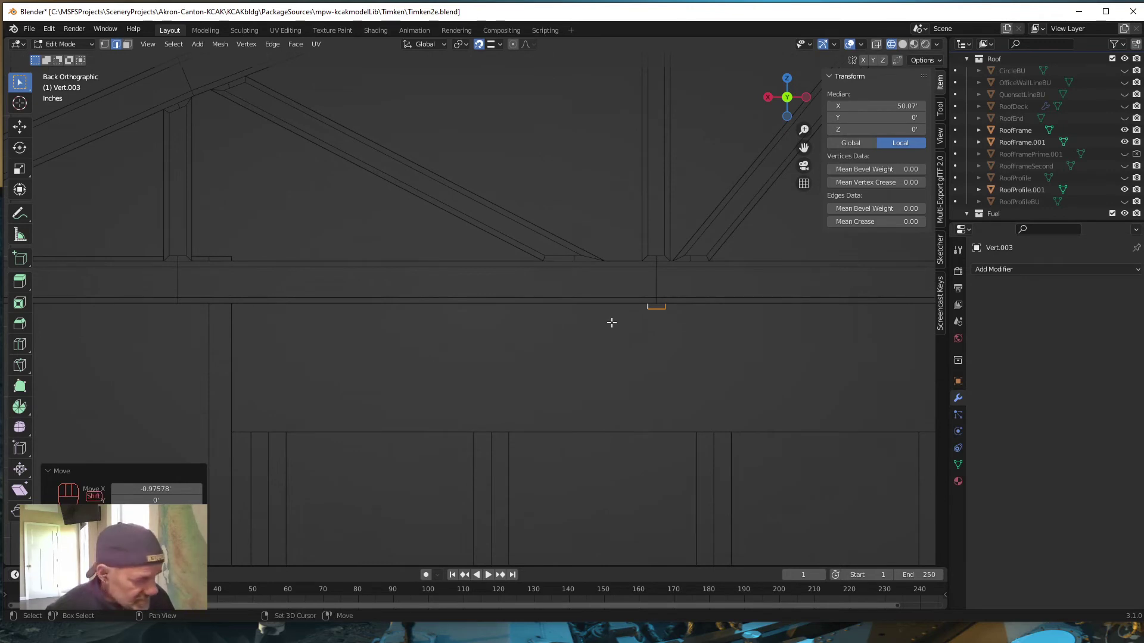
pyautogui.hotkey('shift', 'd')
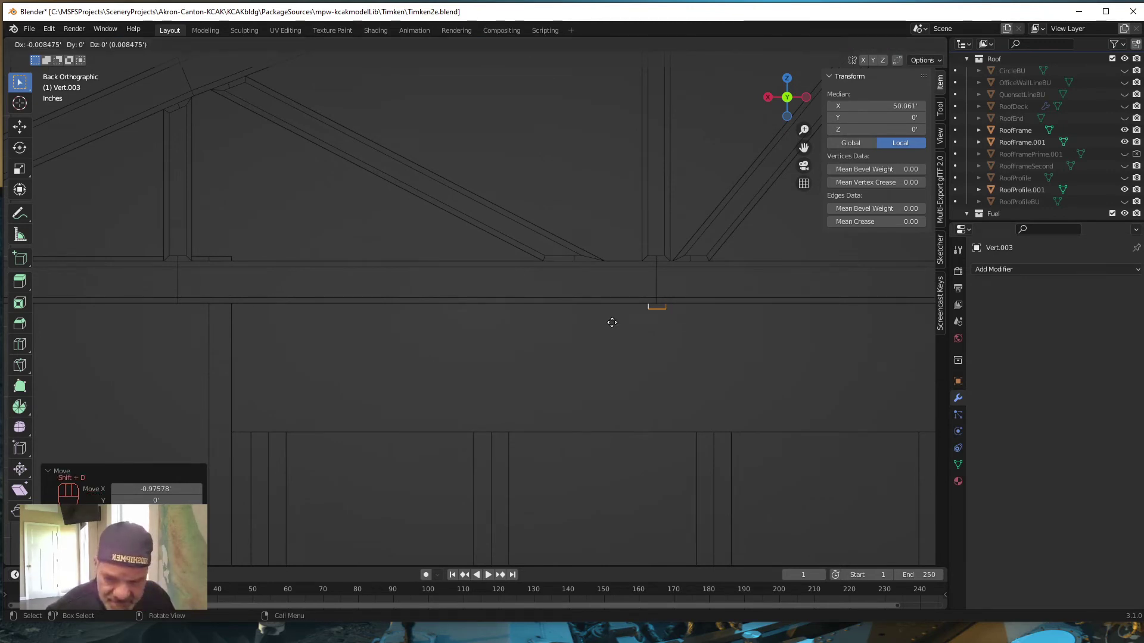
pyautogui.press('Escape')
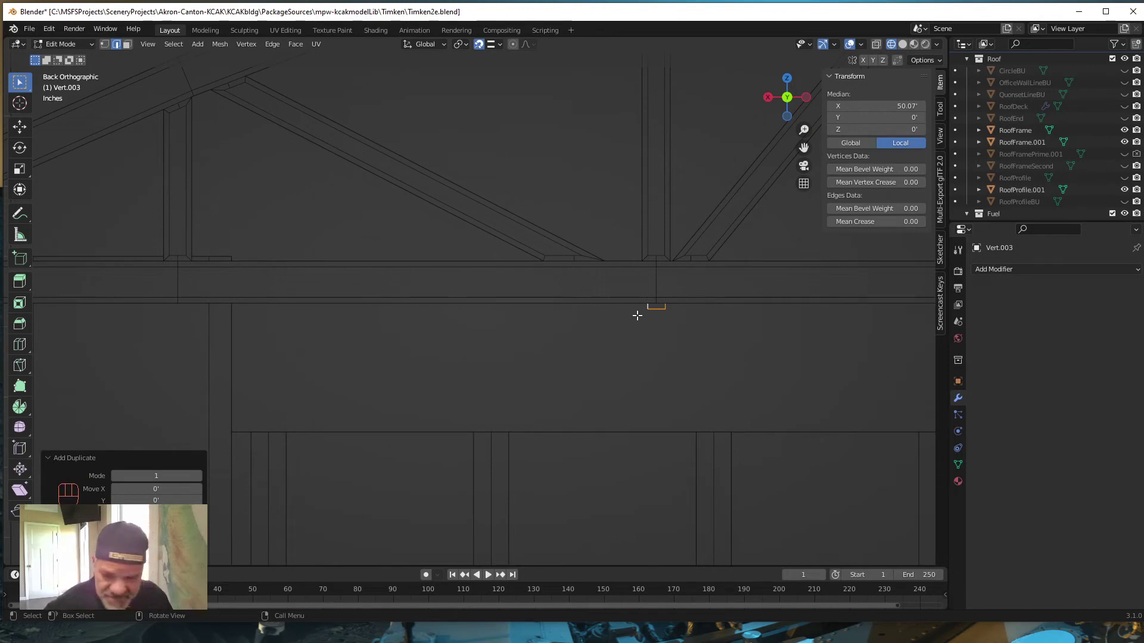
pyautogui.press('g')
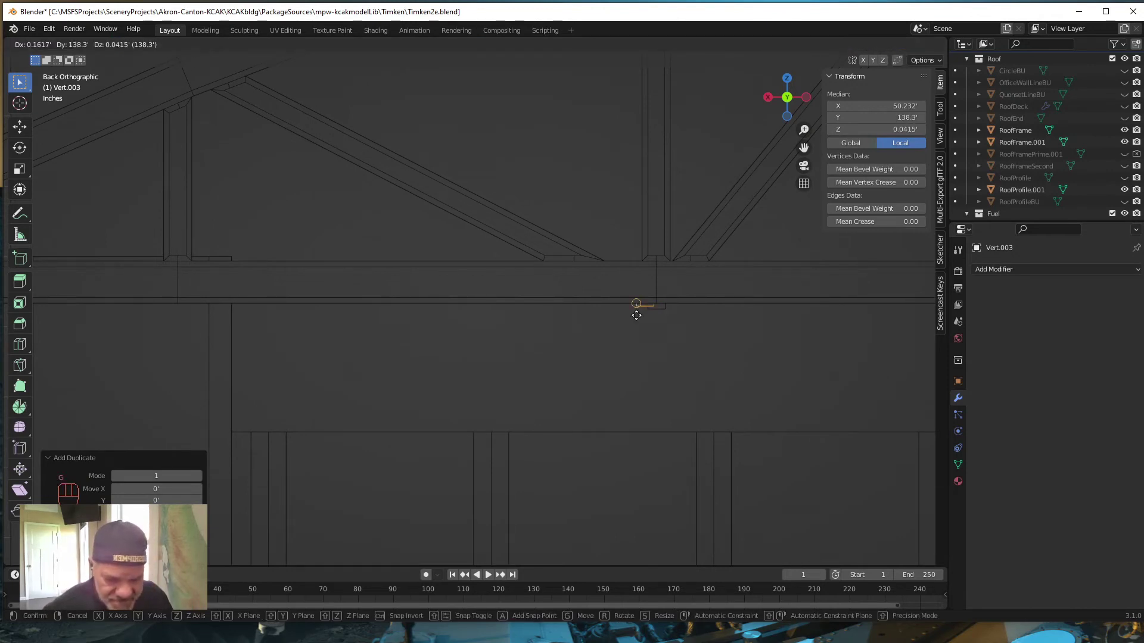
pyautogui.press('x')
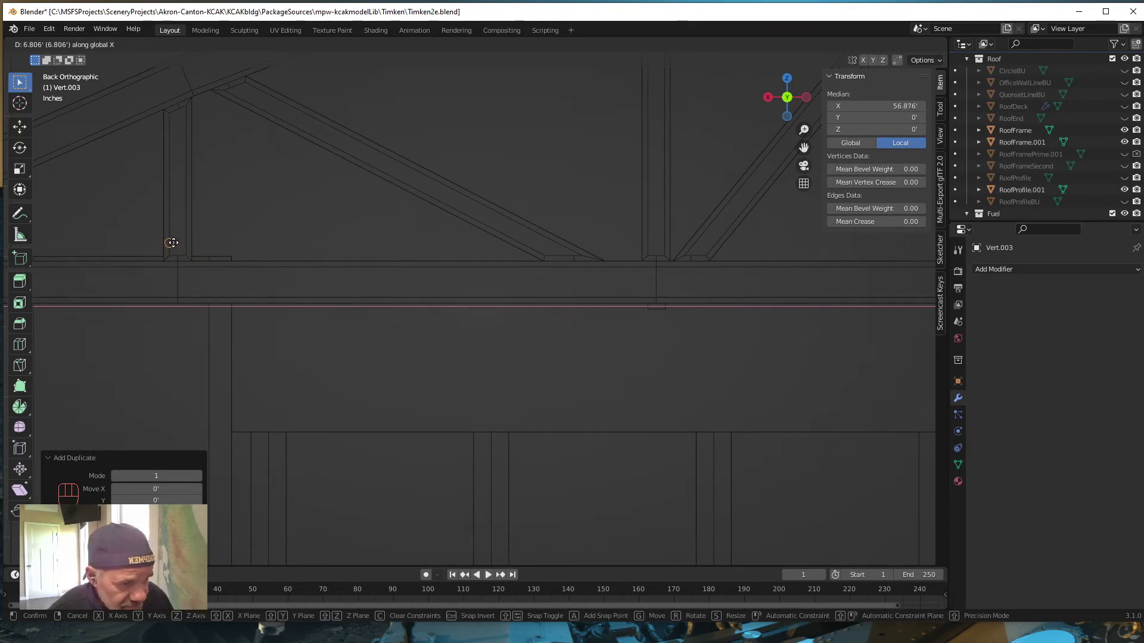
pyautogui.click(170, 243)
pyautogui.scroll(-3, 360, 397)
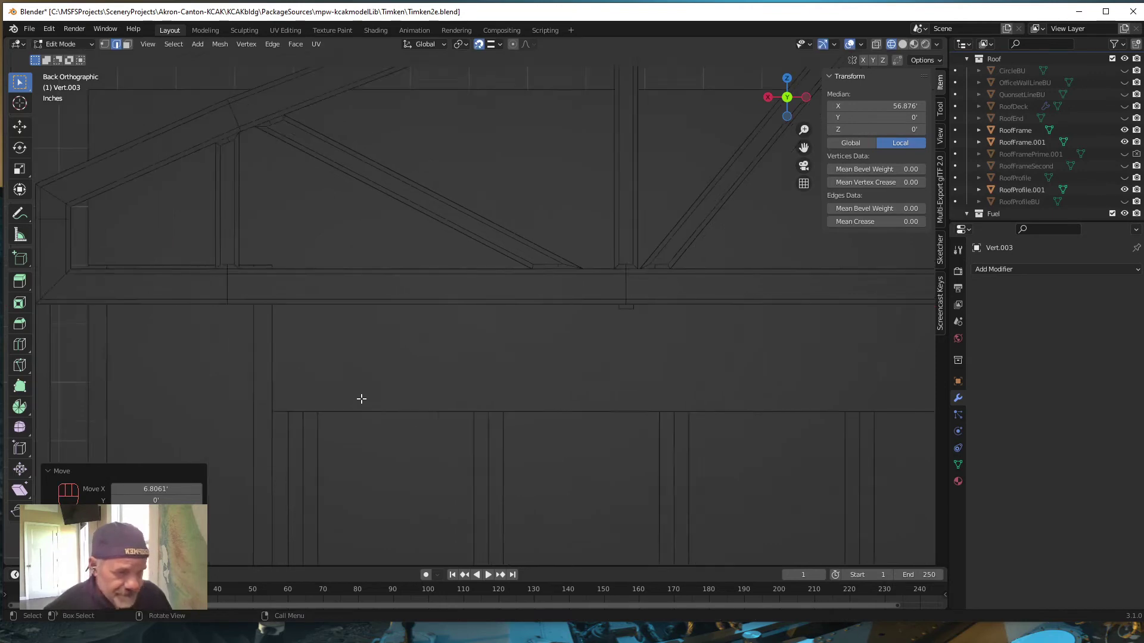
# Inspect the profile copies along the truss's bottom chord from inside the hangar and in the back orthographic view.
pyautogui.moveTo(366, 398)
pyautogui.mouseDown(button='middle')
pyautogui.moveTo(345, 390)
pyautogui.moveTo(367, 378)
pyautogui.mouseUp(button='middle')
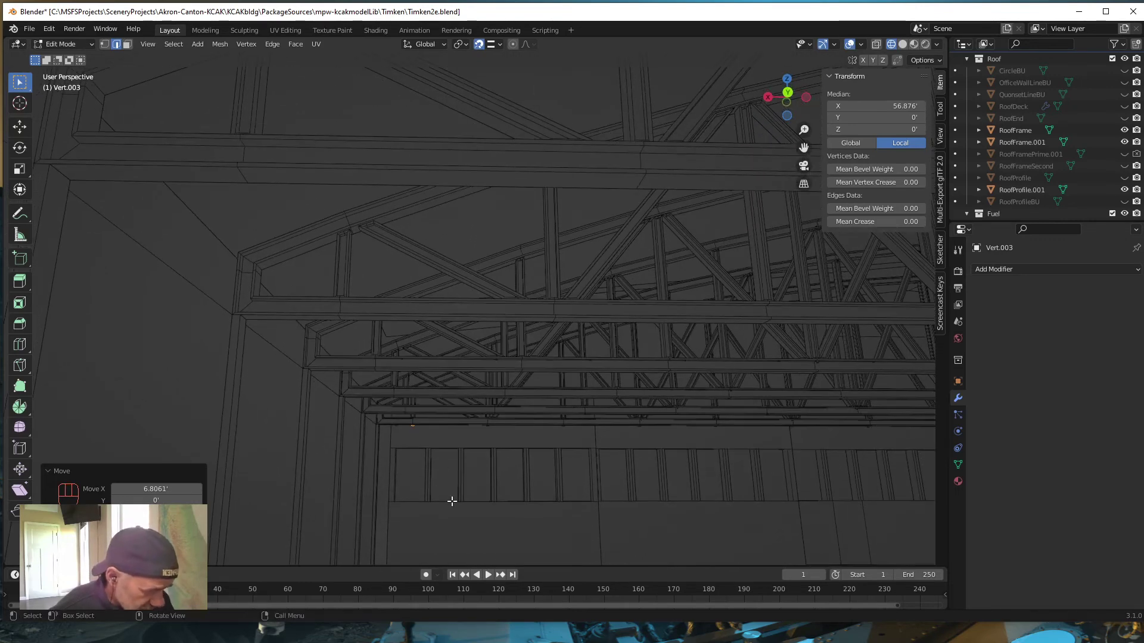
pyautogui.moveTo(487, 470)
pyautogui.mouseDown(button='middle')
pyautogui.moveTo(473, 473)
pyautogui.moveTo(476, 493)
pyautogui.moveTo(459, 482)
pyautogui.moveTo(483, 481)
pyautogui.mouseUp(button='middle')
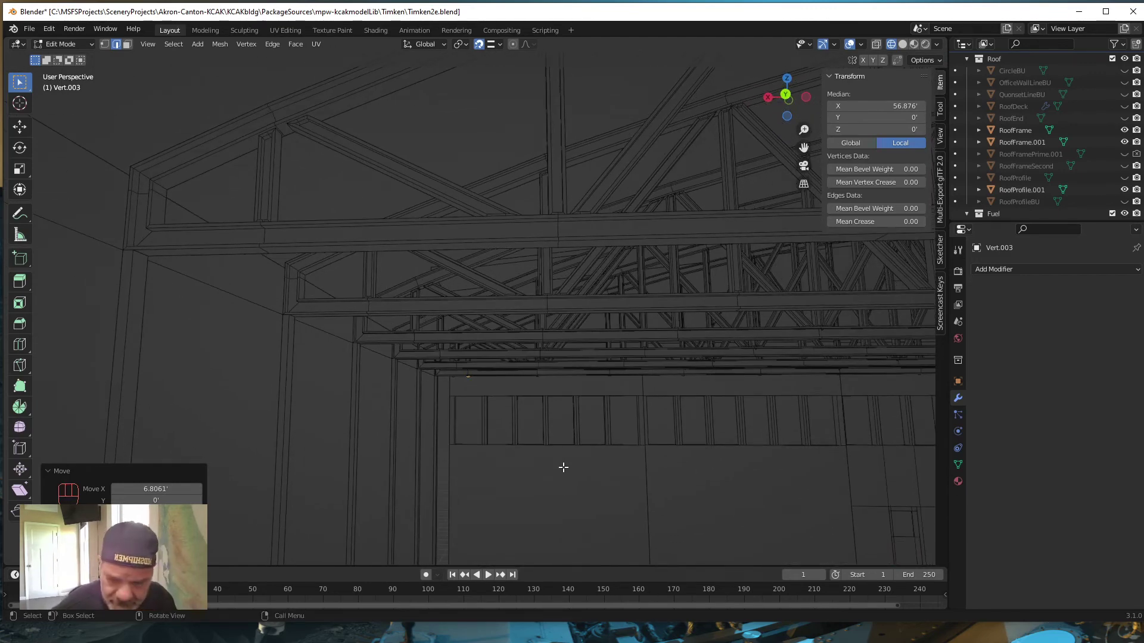
pyautogui.press('`')
pyautogui.click(584, 460)
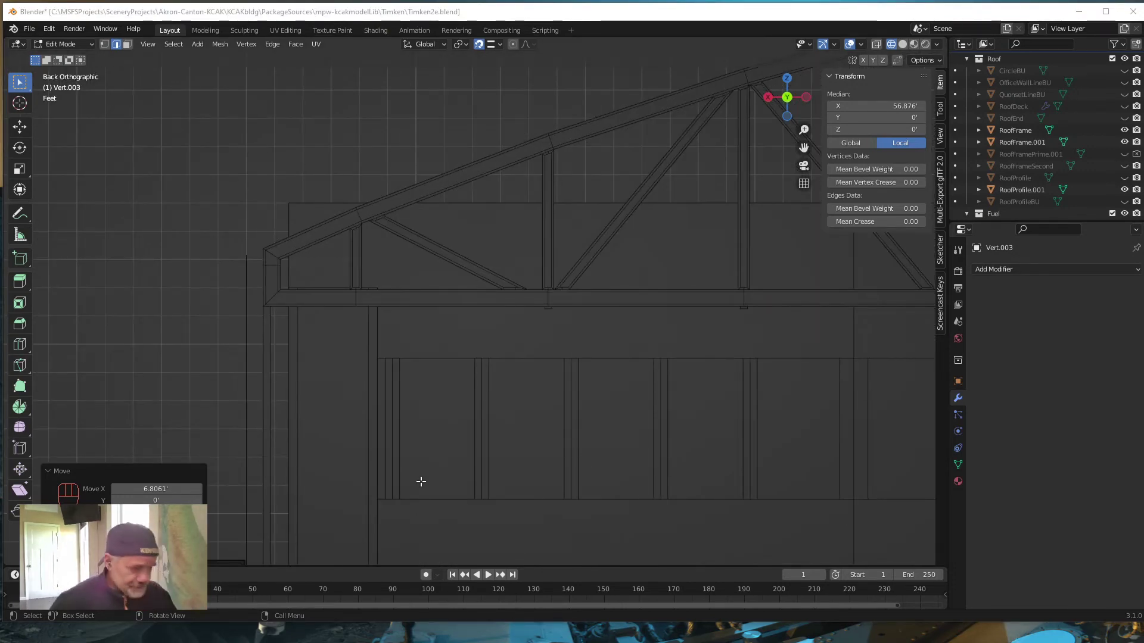
pyautogui.moveTo(617, 439)
pyautogui.mouseDown(button='middle')
pyautogui.moveTo(449, 442)
pyautogui.moveTo(602, 429)
pyautogui.mouseUp(button='middle')
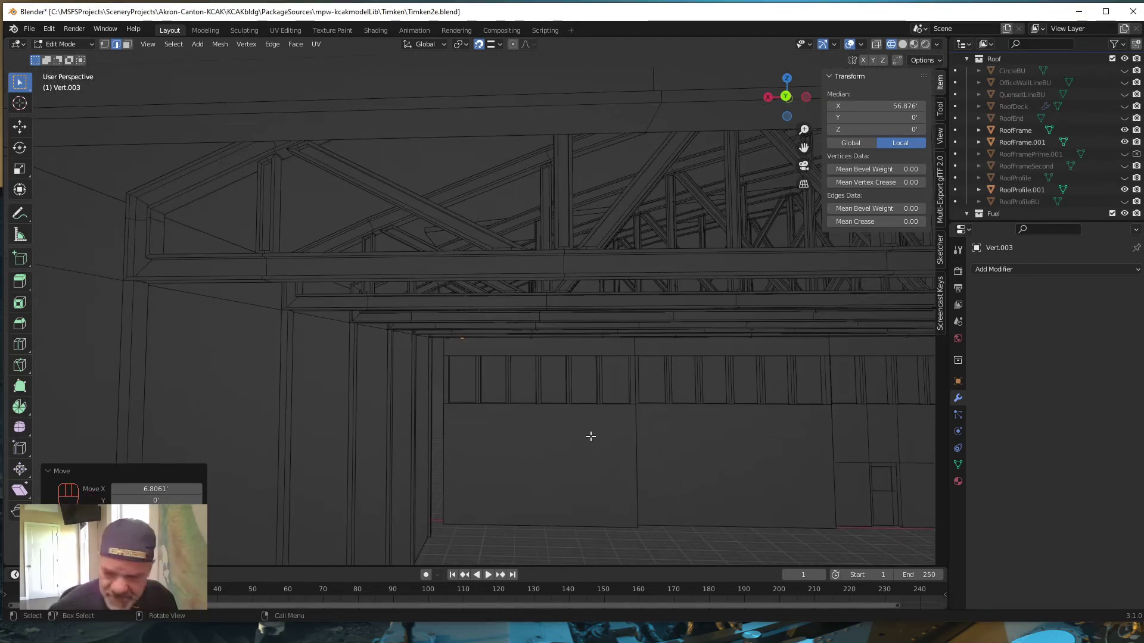
pyautogui.press('`')
pyautogui.press('9')
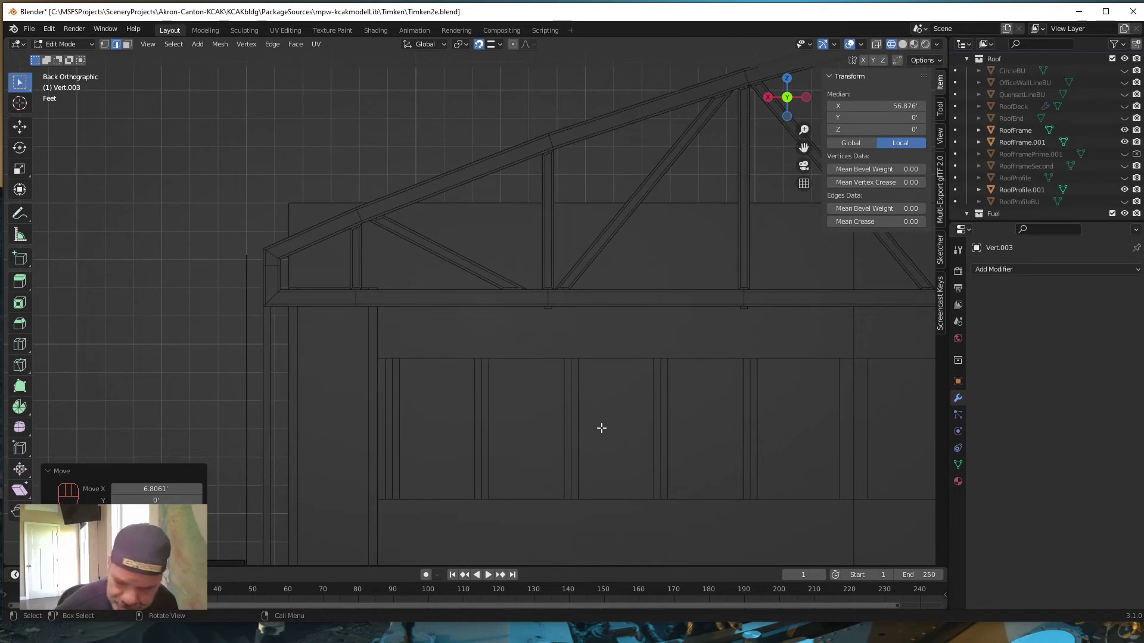
pyautogui.keyDown('shift'); pyautogui.moveTo(634, 418); pyautogui.dragTo(96, 383, button='middle'); pyautogui.keyUp('shift')
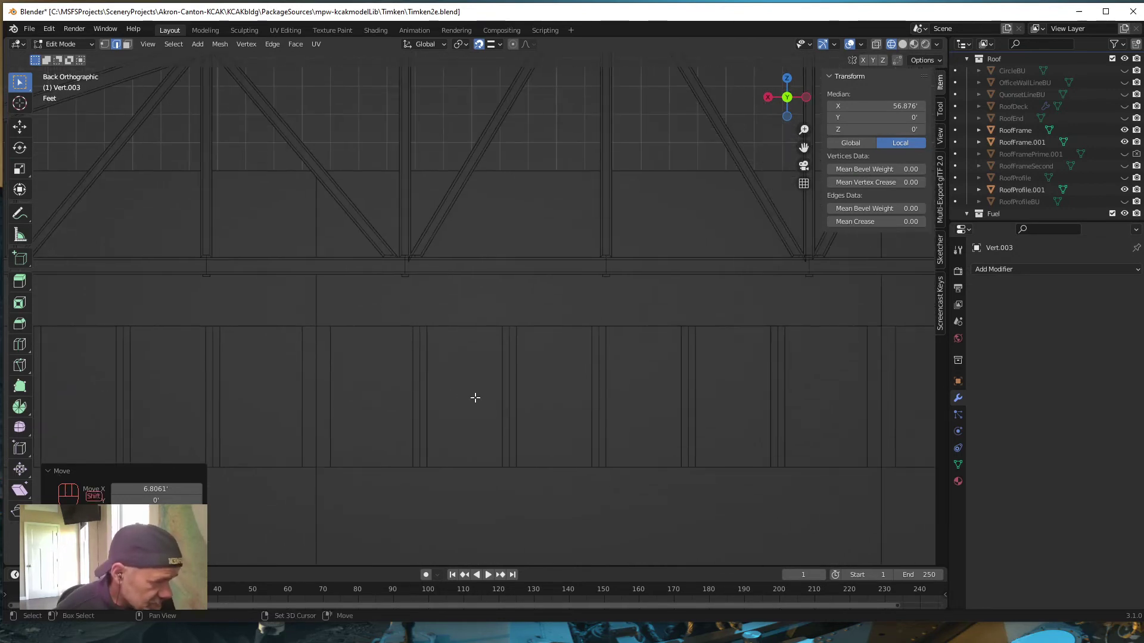
pyautogui.keyDown('shift'); pyautogui.moveTo(487, 398); pyautogui.dragTo(332, 392, button='middle'); pyautogui.keyUp('shift')
pyautogui.scroll(-6, 363, 400)
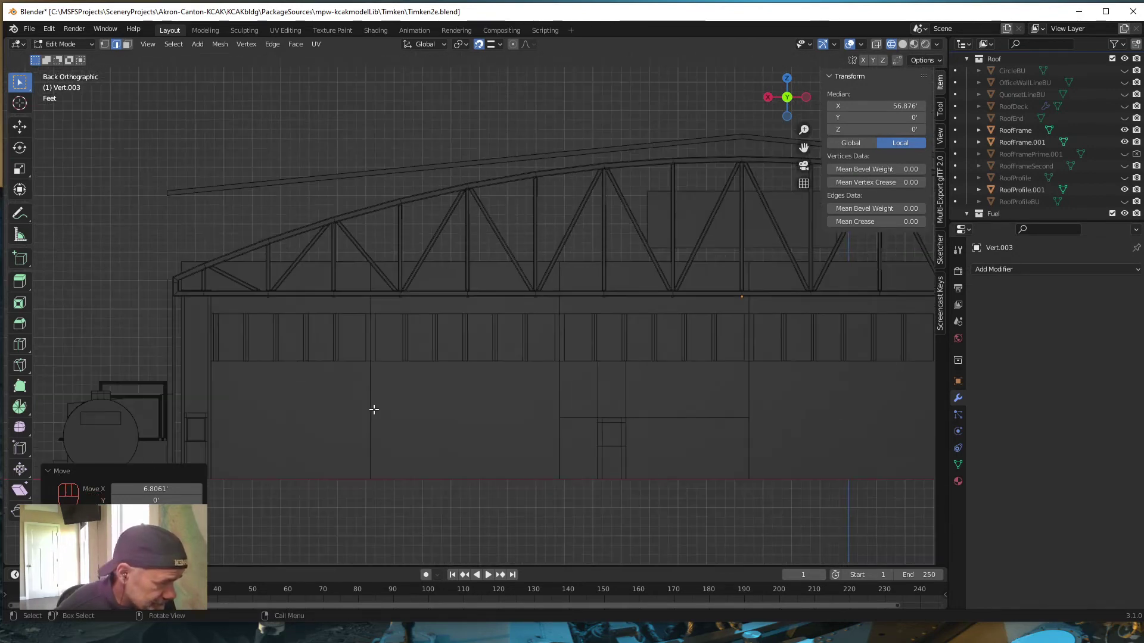
pyautogui.keyDown('shift'); pyautogui.moveTo(766, 436); pyautogui.dragTo(557, 398, button='middle'); pyautogui.keyUp('shift')
pyautogui.scroll(4, 550, 309)
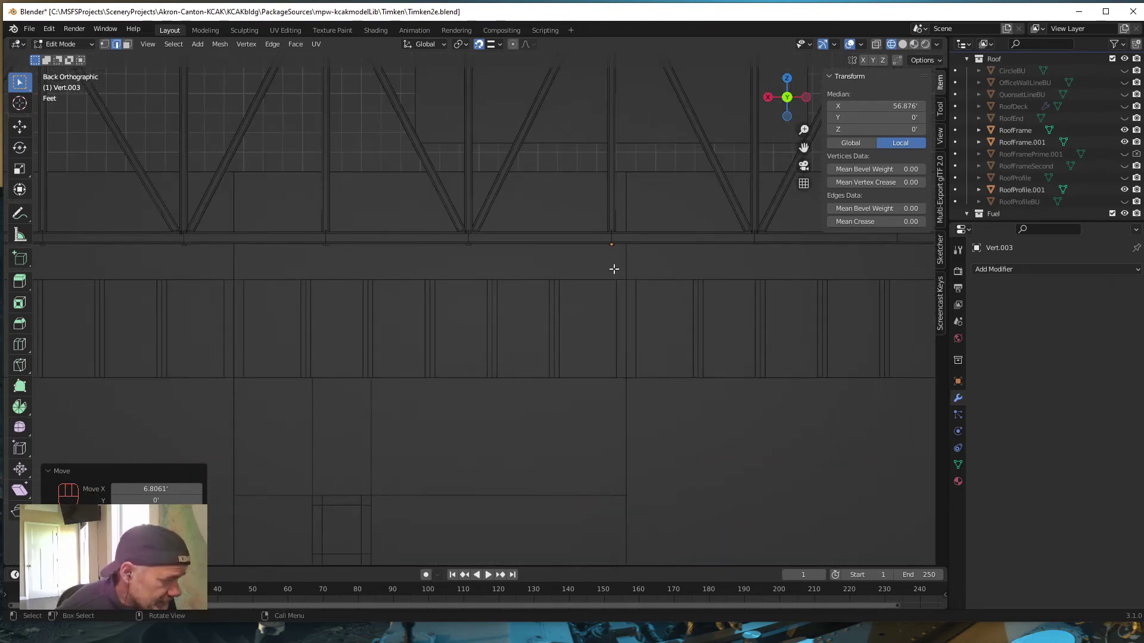
pyautogui.scroll(3, 615, 267)
pyautogui.keyDown('shift'); pyautogui.moveTo(697, 248); pyautogui.dragTo(290, 341, button='middle'); pyautogui.keyUp('shift')
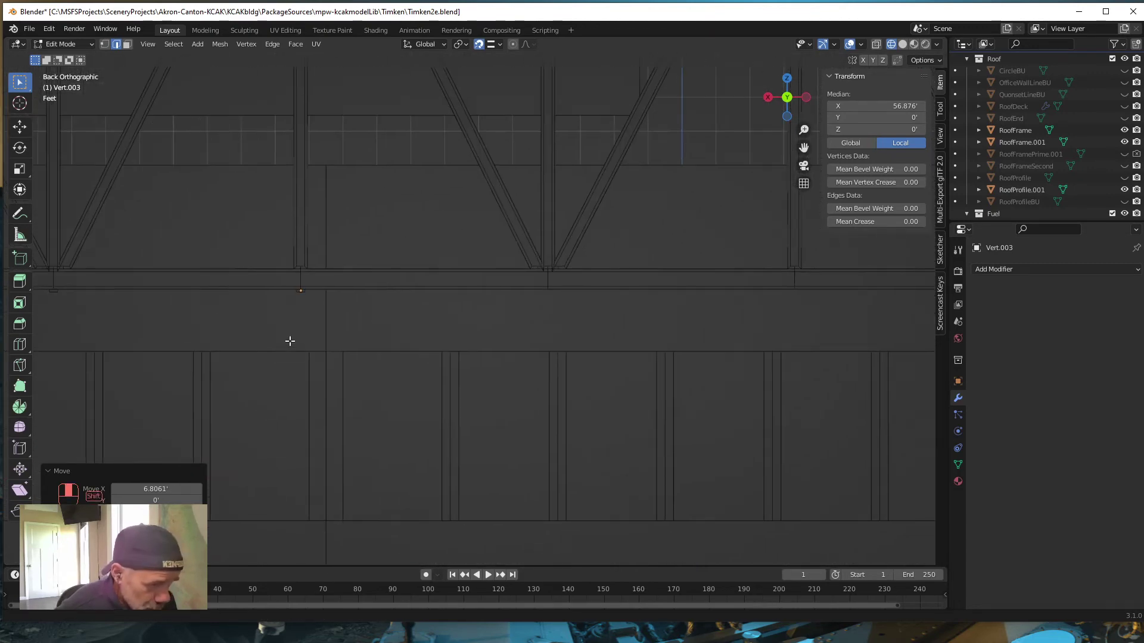
pyautogui.scroll(3, 292, 334)
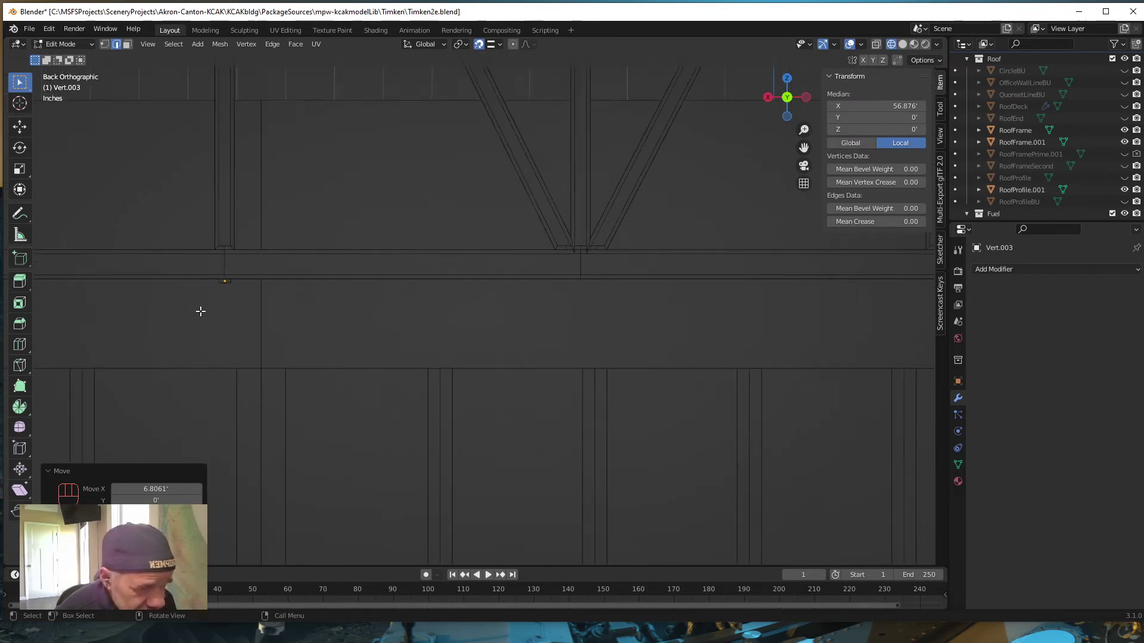
pyautogui.scroll(-1, 202, 310)
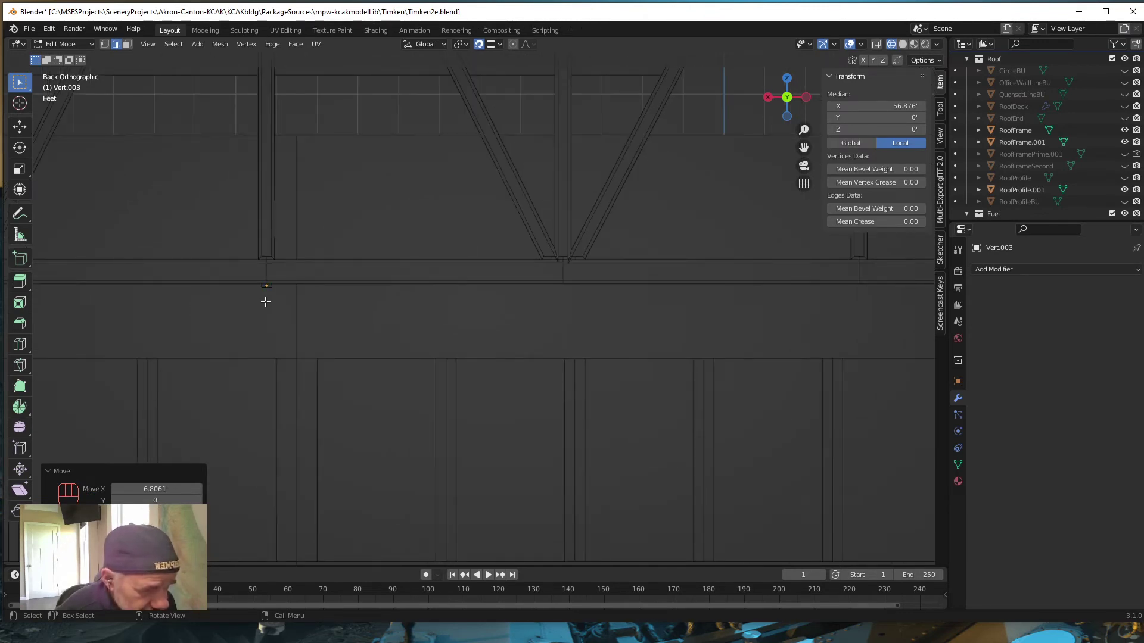
# Select all profile copies from the outermost vertical to the truss centre, duplicate them and move the duplicates about -64.13 feet along X.
pyautogui.scroll(-5, 251, 309)
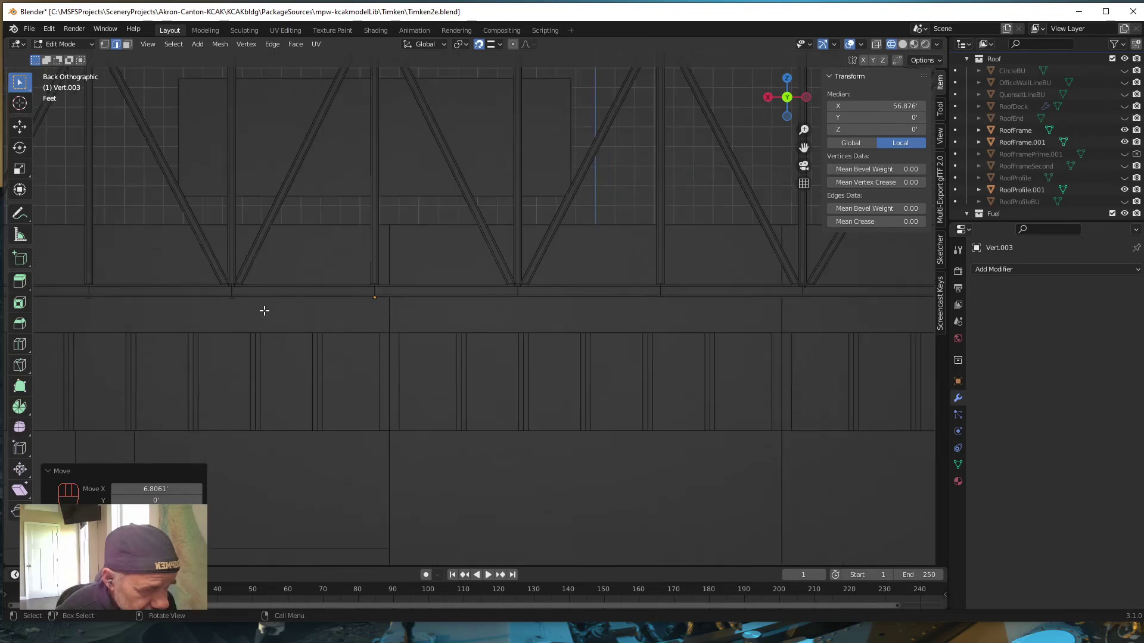
pyautogui.keyDown('shift'); pyautogui.moveTo(255, 338); pyautogui.dragTo(524, 322, button='middle'); pyautogui.keyUp('shift')
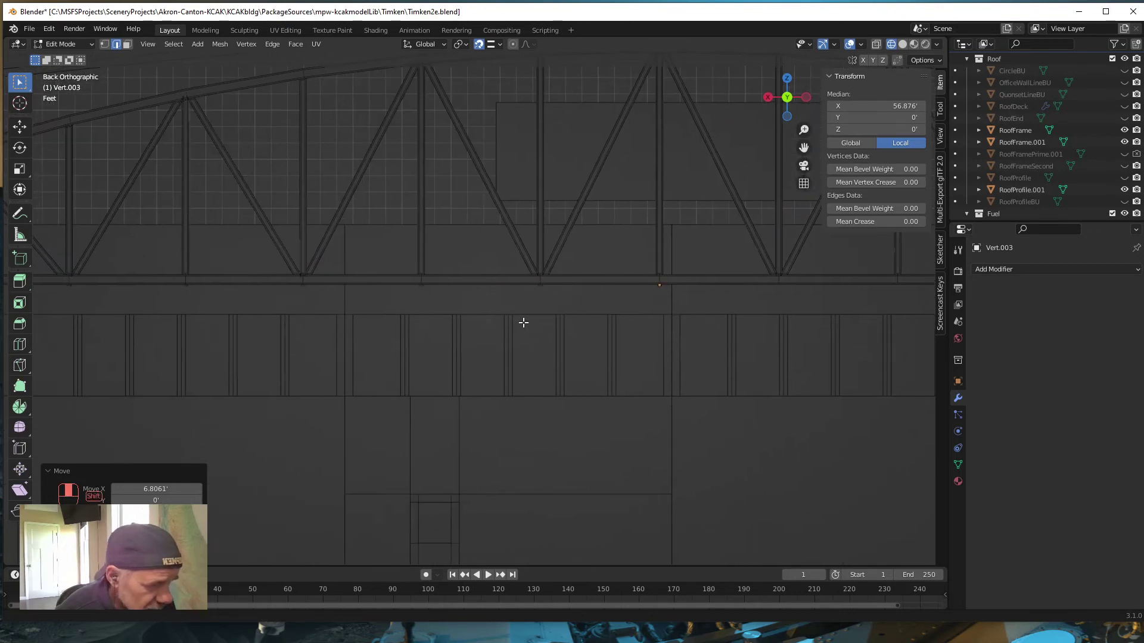
pyautogui.scroll(-3, 498, 334)
pyautogui.scroll(-1, 487, 348)
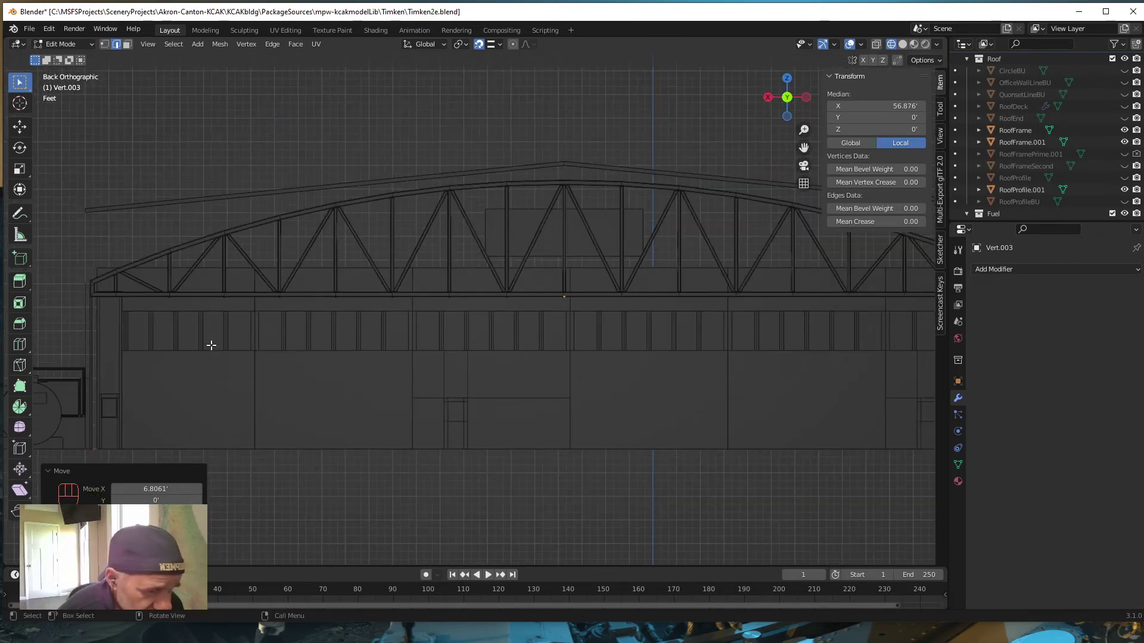
pyautogui.press('b')
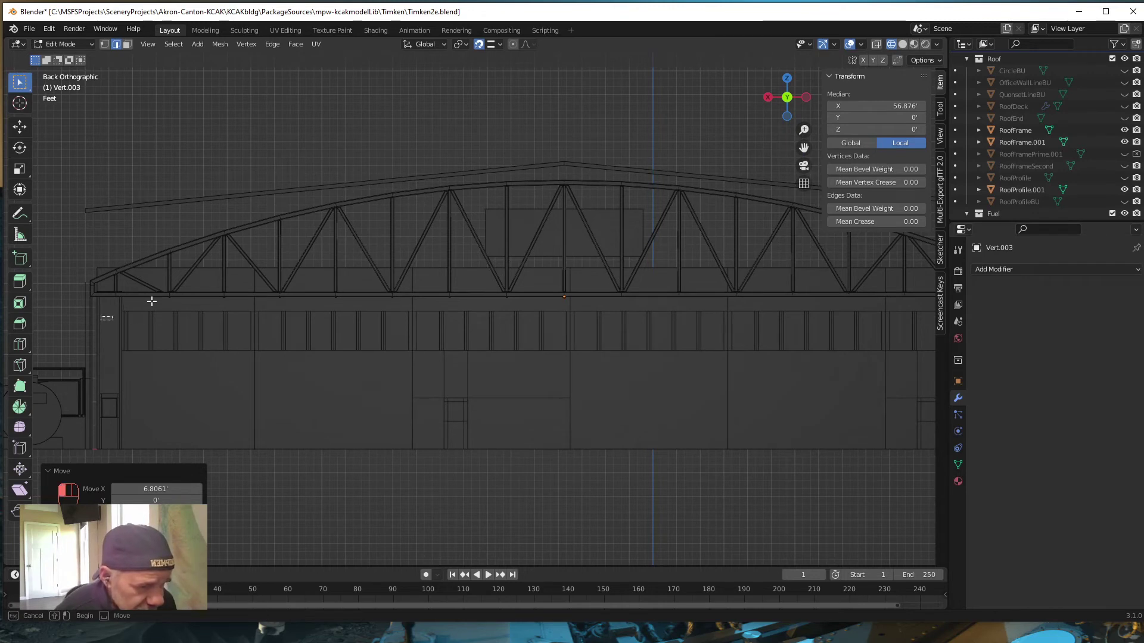
pyautogui.moveTo(102, 319); pyautogui.dragTo(603, 283)
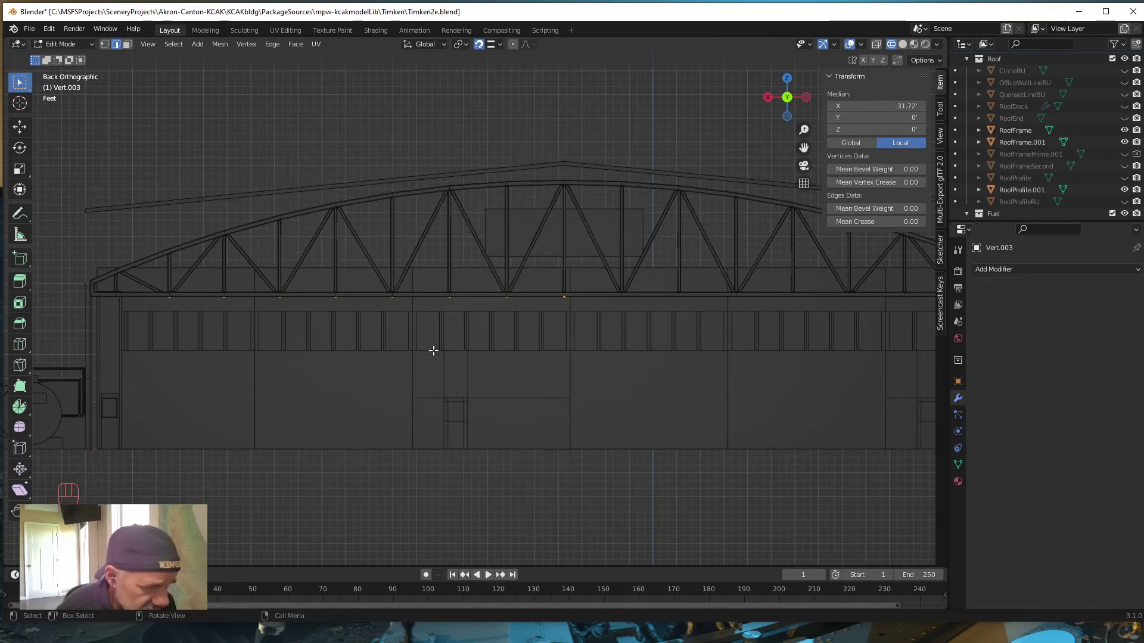
pyautogui.keyDown('shift'); pyautogui.moveTo(536, 334); pyautogui.dragTo(127, 327, button='middle'); pyautogui.keyUp('shift')
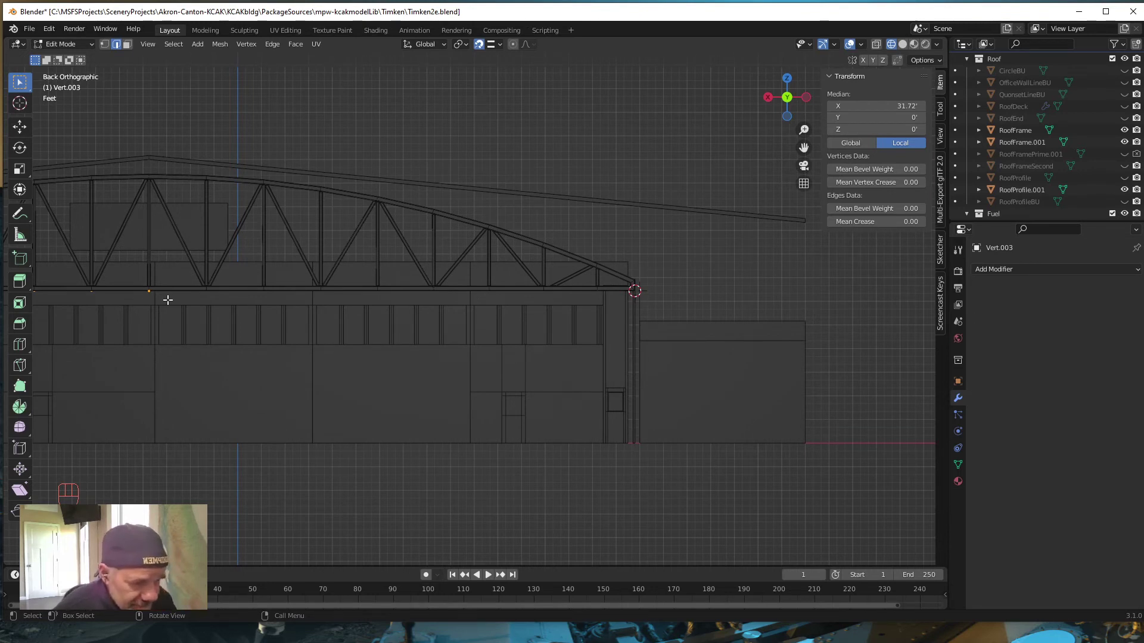
pyautogui.press('shift')
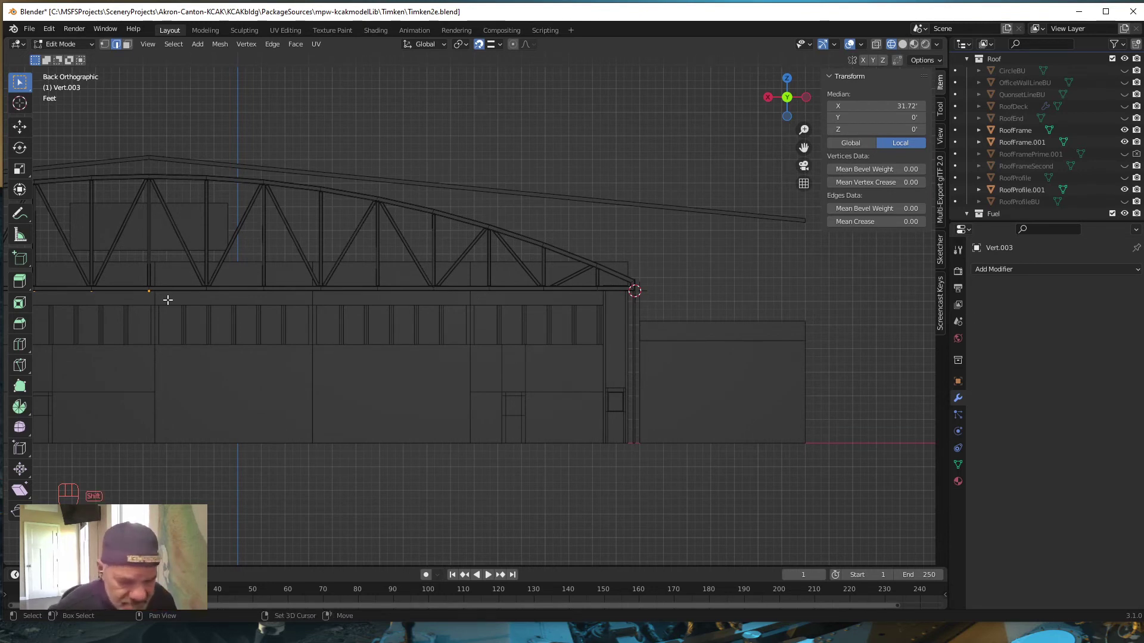
pyautogui.hotkey('shift', 'd')
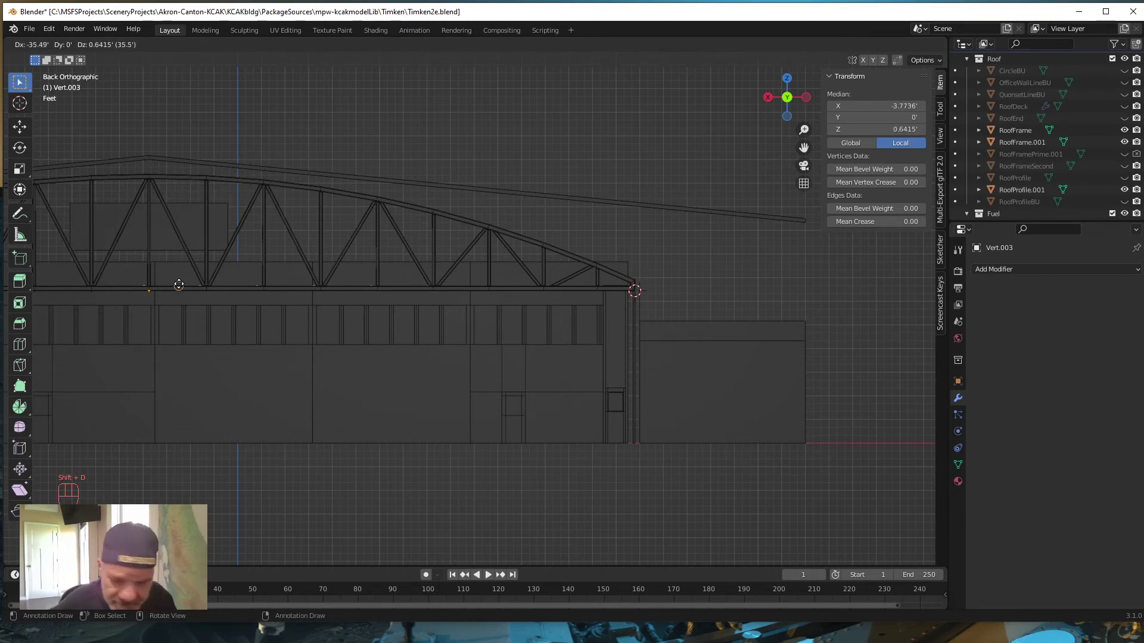
pyautogui.press('Escape')
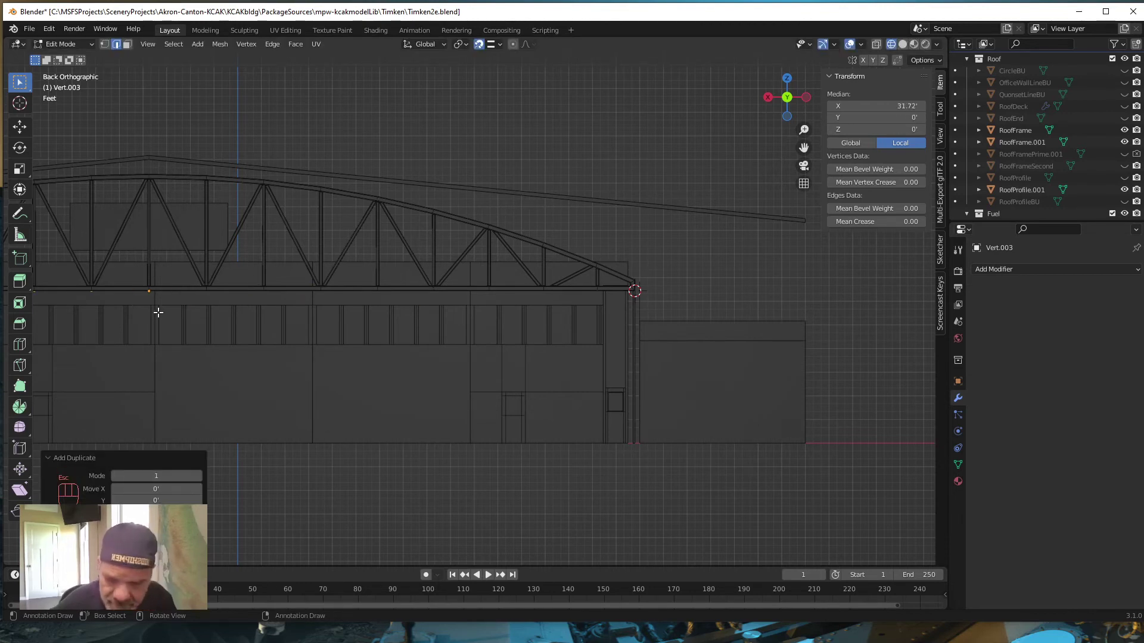
pyautogui.press('g')
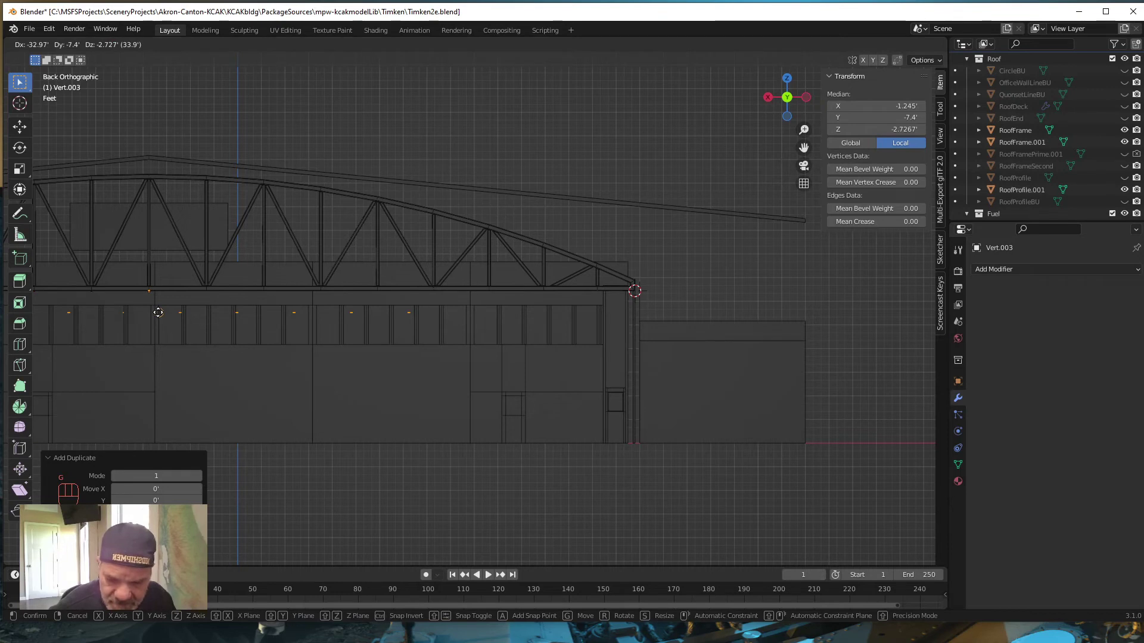
pyautogui.press('x')
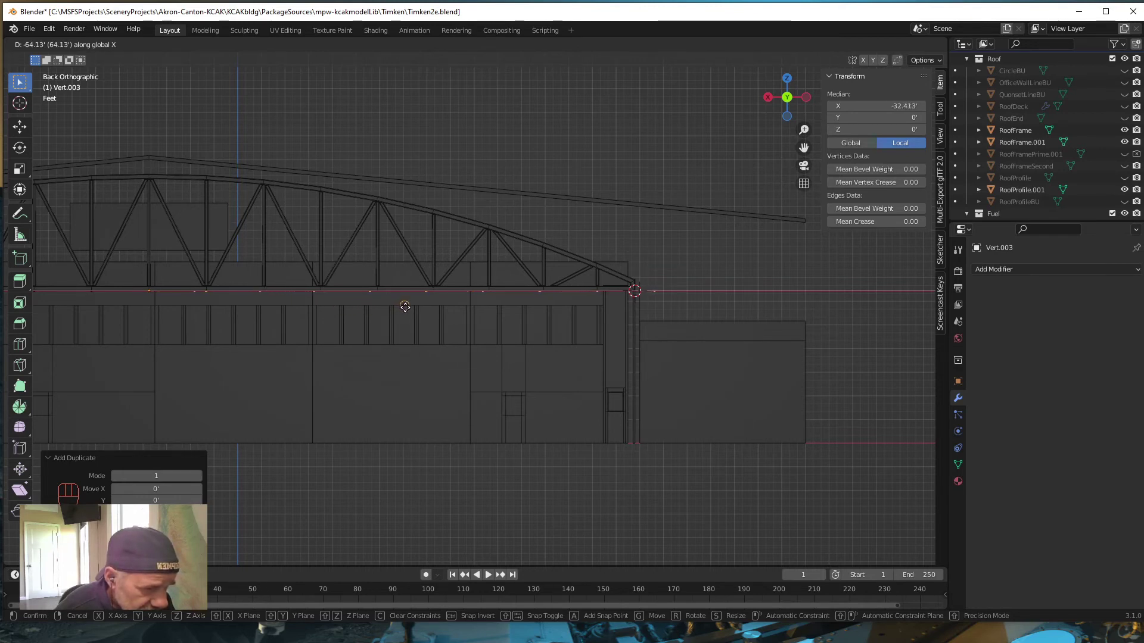
pyautogui.click(406, 307)
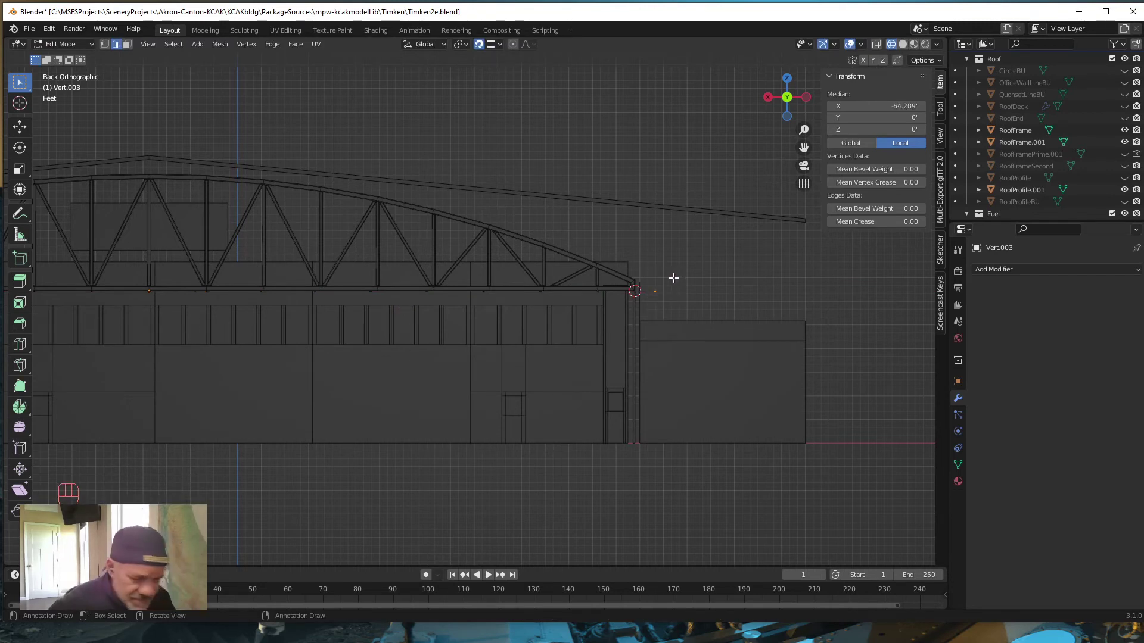
# Delete the vertices of the surplus profile copy beyond the truss's end and of the misaligned one beside the first vertical past the centre.
pyautogui.press('x')
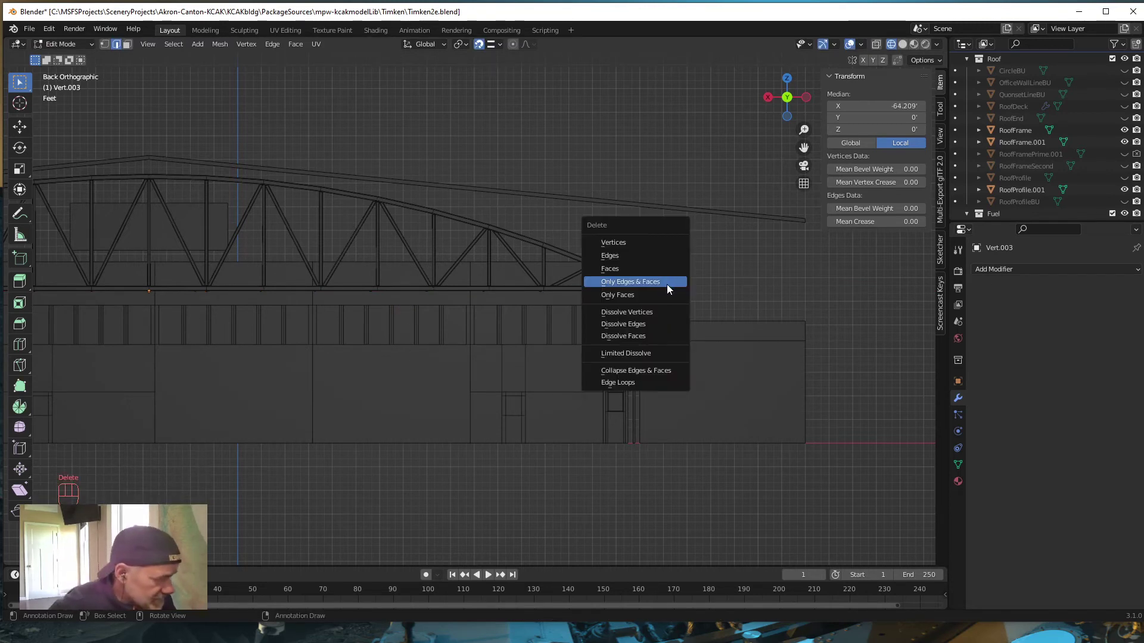
pyautogui.click(636, 242)
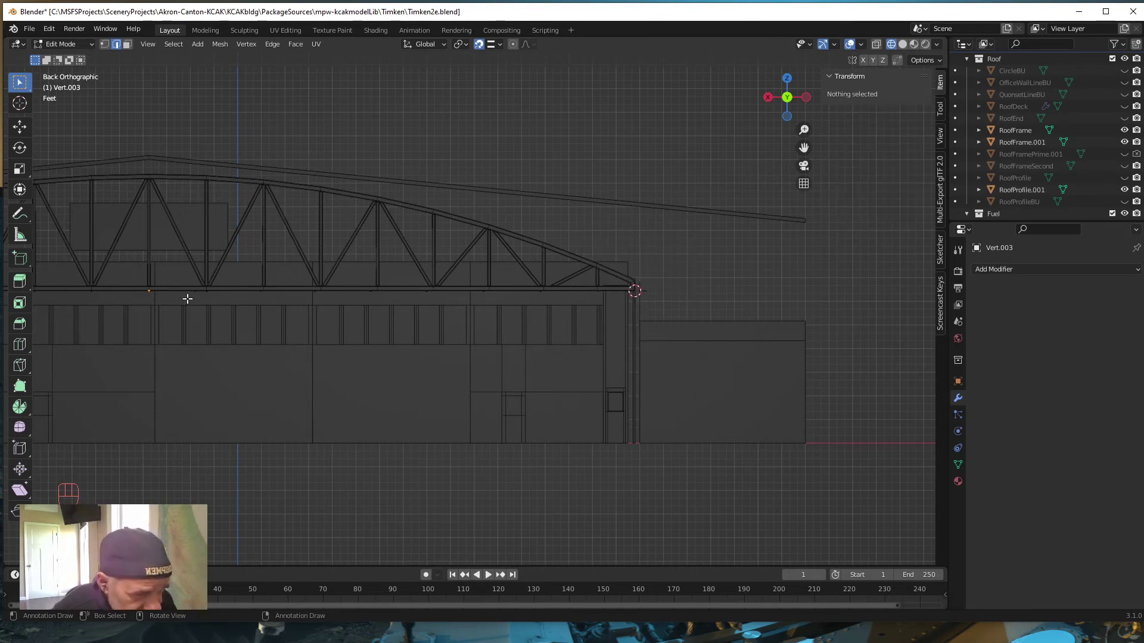
pyautogui.click(203, 278)
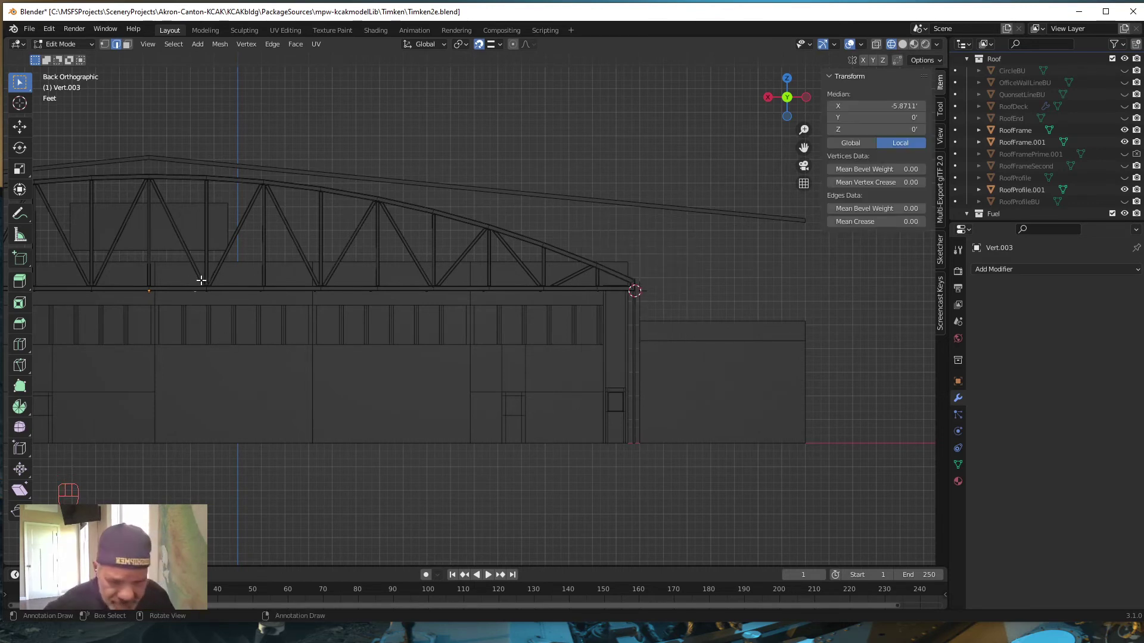
pyautogui.press('x')
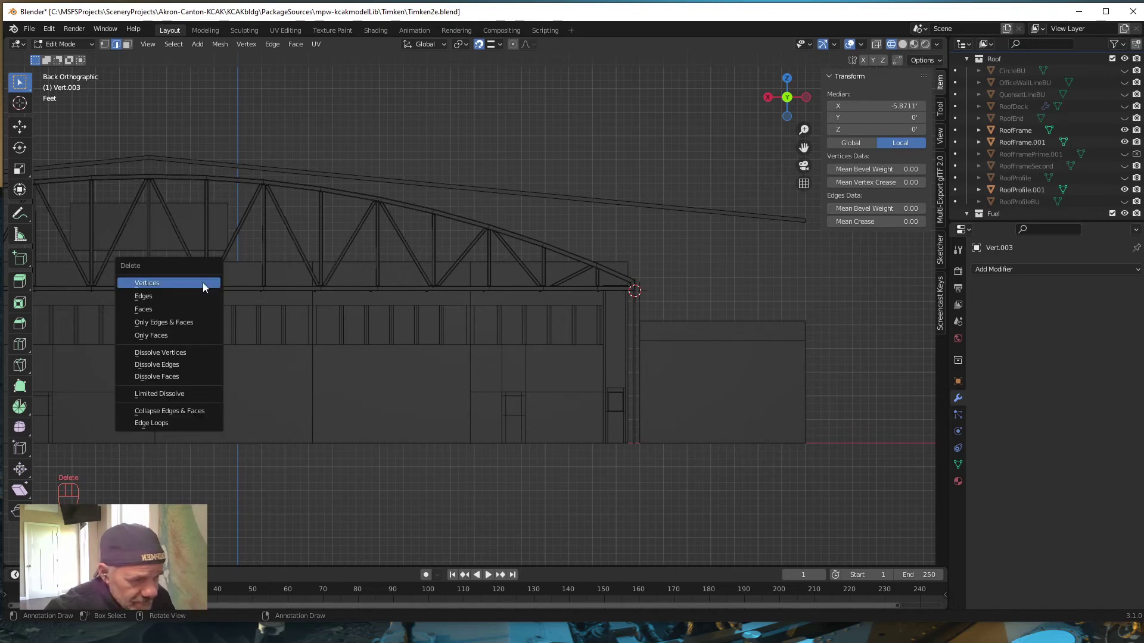
pyautogui.click(201, 282)
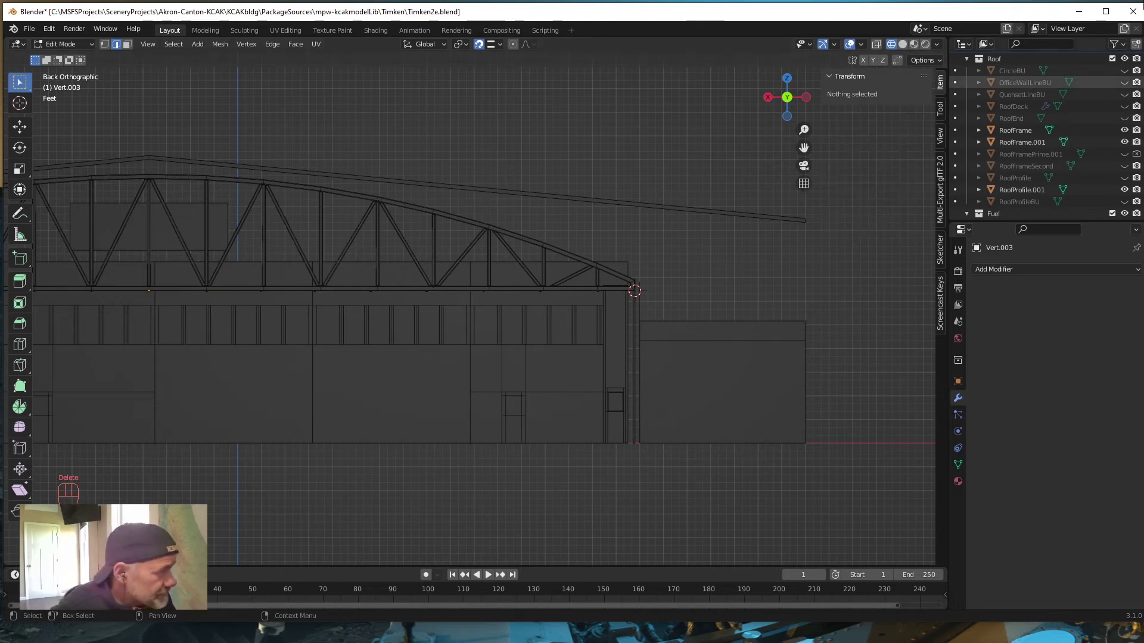
# Run a vertex deletion on the profile object, and display the hangar interior in solid shading with X-ray.
pyautogui.click(875, 45)
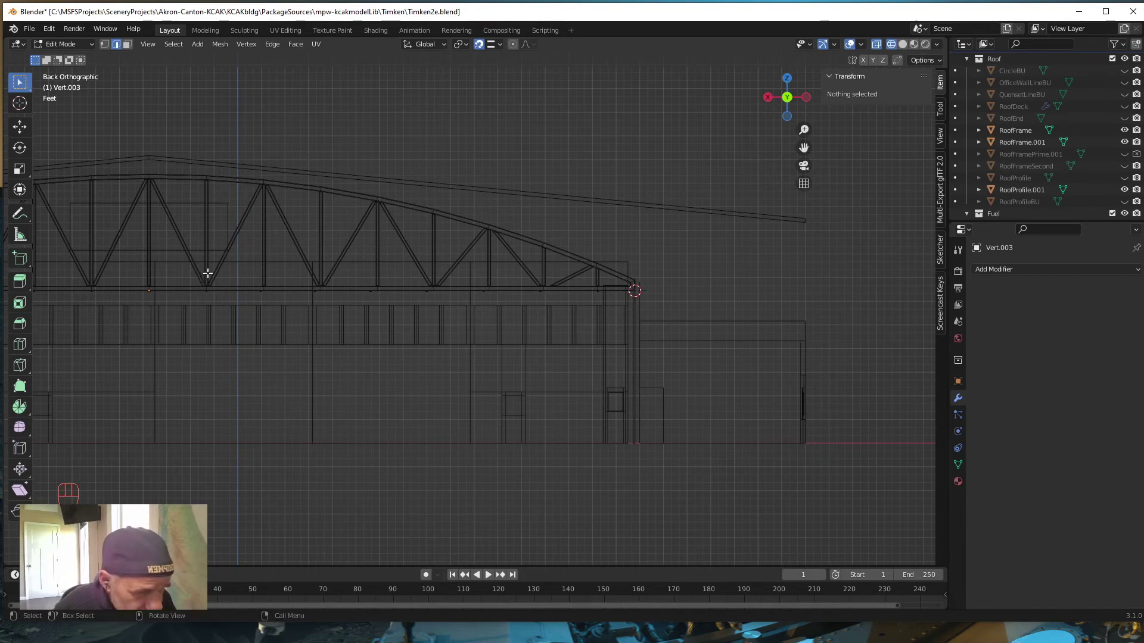
pyautogui.press('x')
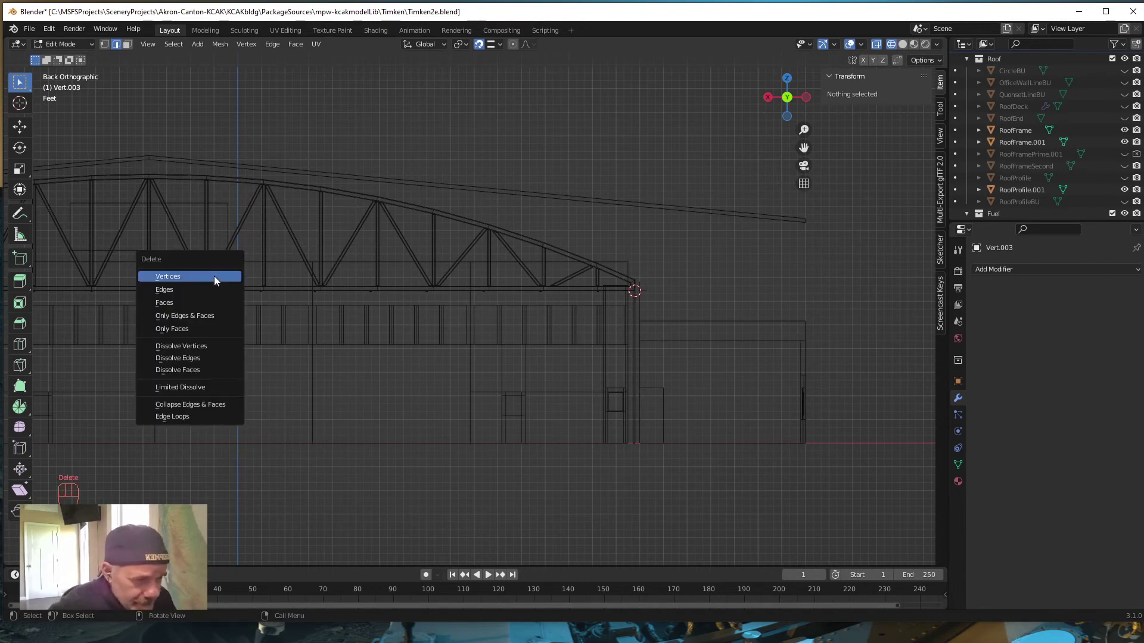
pyautogui.click(215, 277)
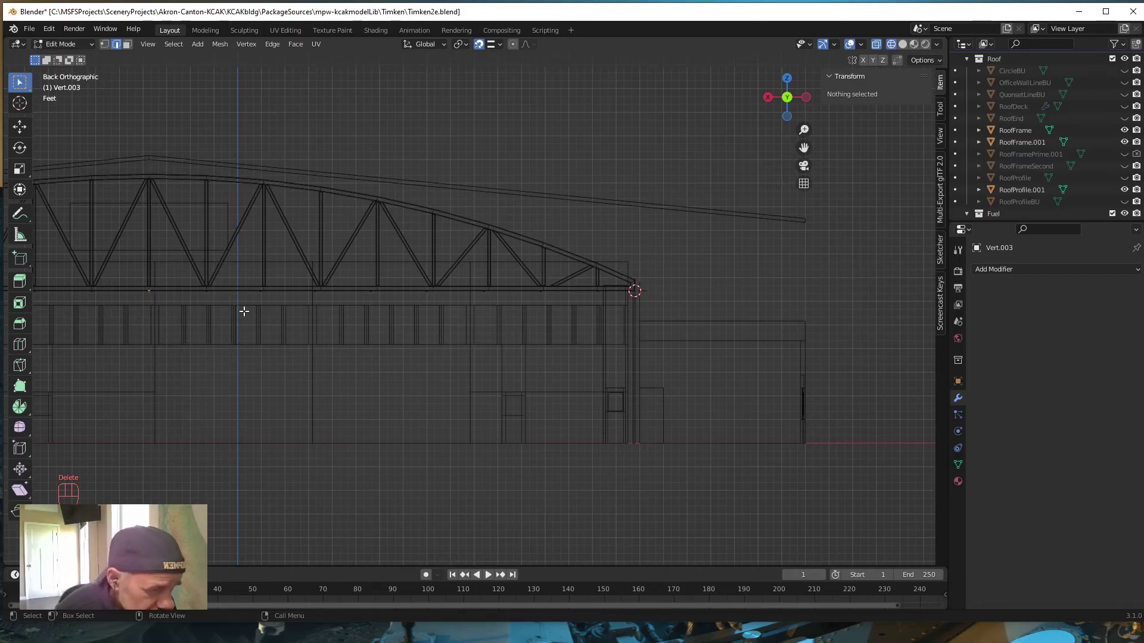
pyautogui.moveTo(244, 311)
pyautogui.mouseDown(button='middle')
pyautogui.moveTo(232, 327)
pyautogui.moveTo(171, 346)
pyautogui.moveTo(130, 328)
pyautogui.moveTo(6, 320)
pyautogui.moveTo(72, 364)
pyautogui.moveTo(325, 379)
pyautogui.moveTo(253, 309)
pyautogui.mouseUp(button='middle')
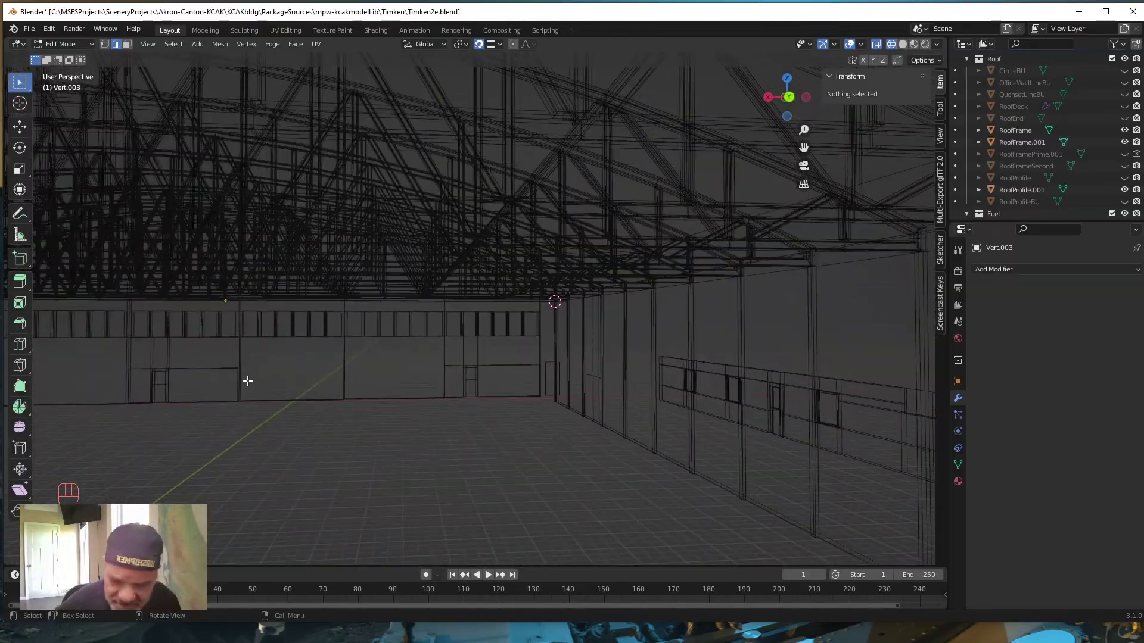
pyautogui.moveTo(248, 381); pyautogui.dragTo(503, 376, button='middle')
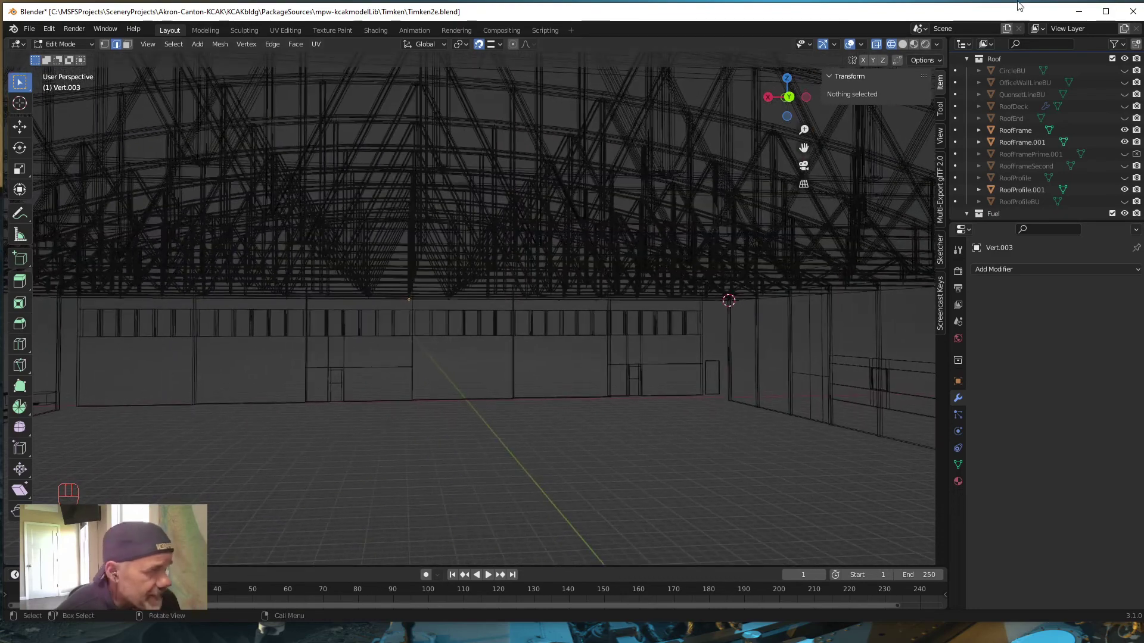
pyautogui.click(876, 45)
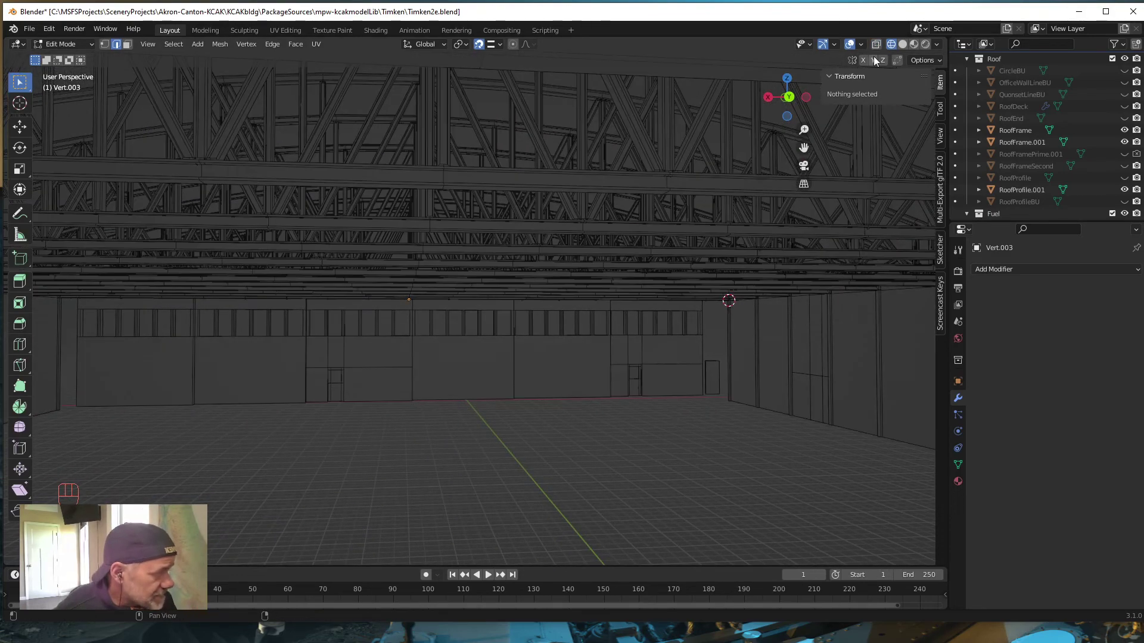
pyautogui.click(903, 45)
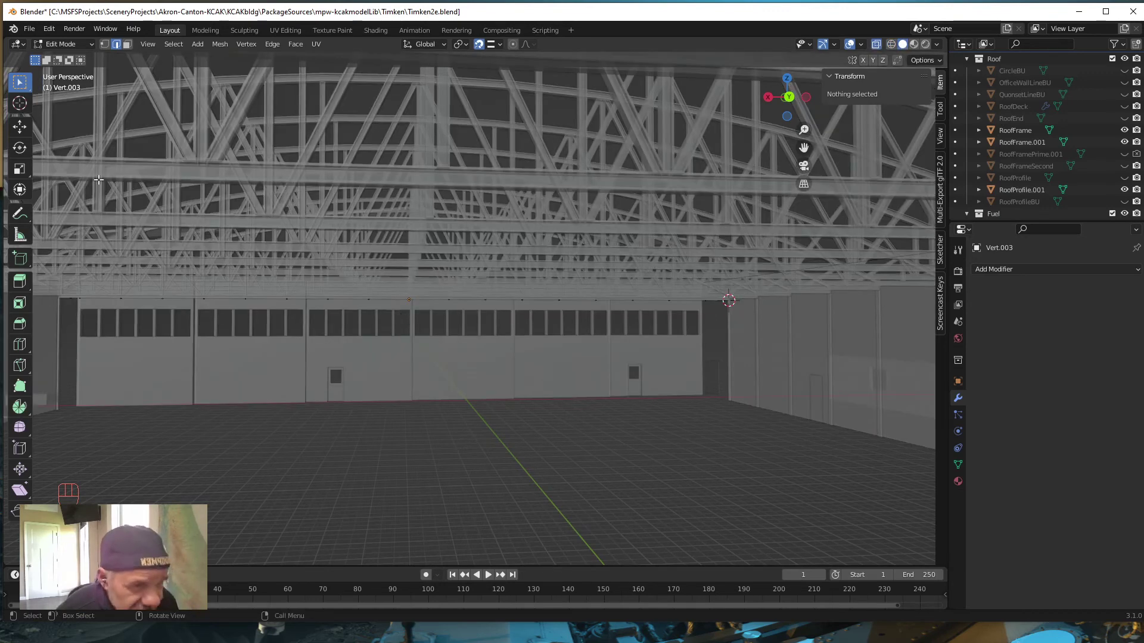
# Fill each rectangular profile outline on the negative X half with a face, from the outermost one inward, working in edge selection.
pyautogui.click(127, 44)
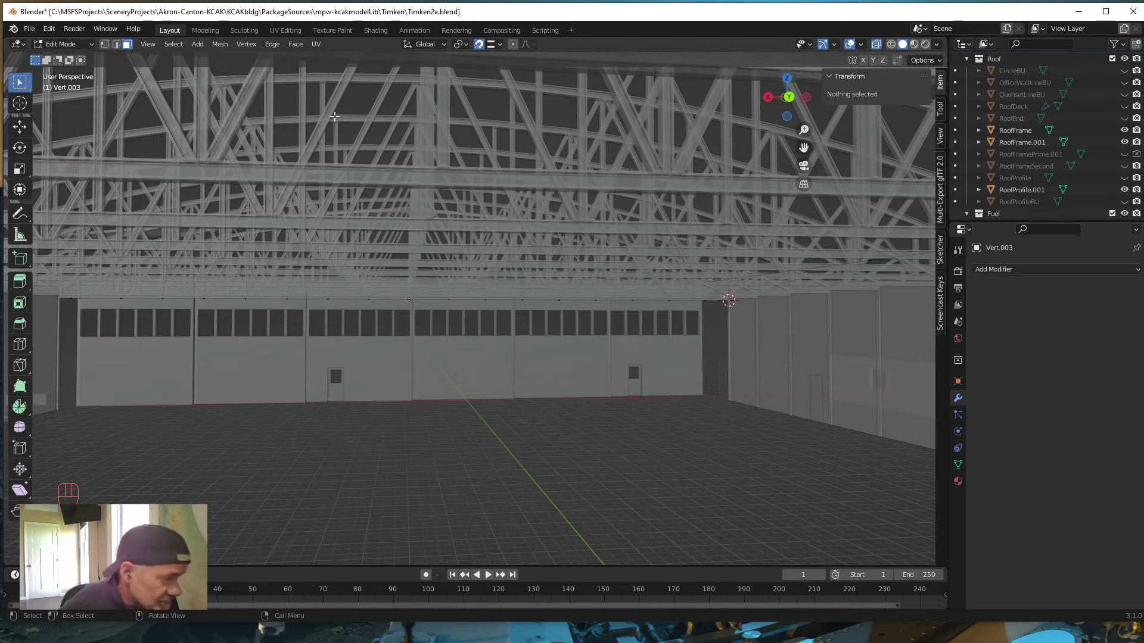
pyautogui.click(117, 45)
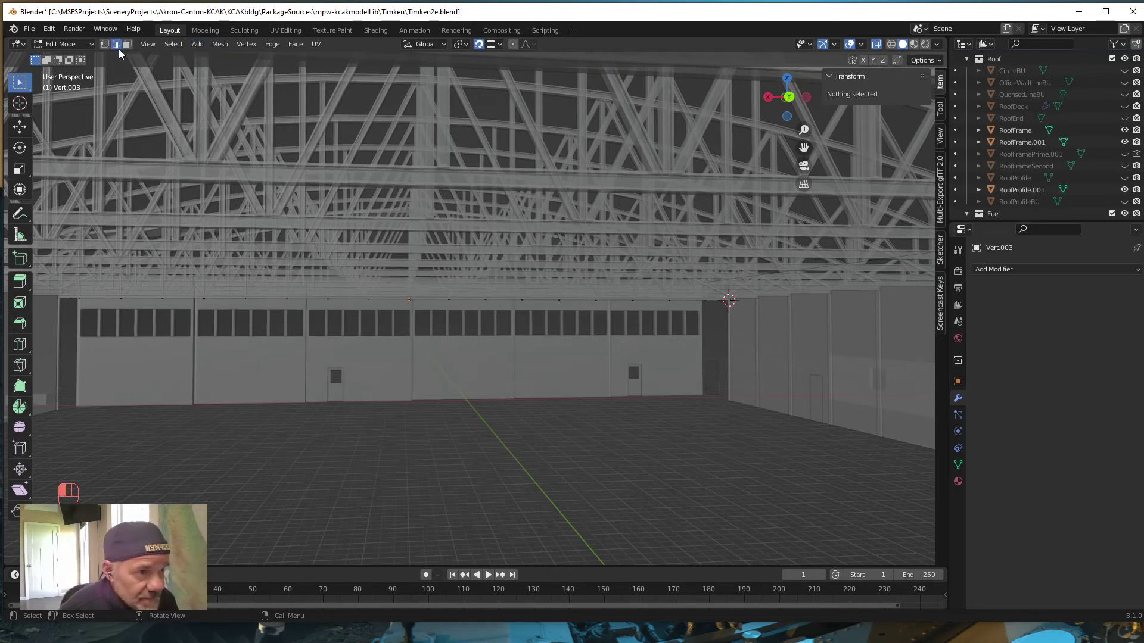
pyautogui.click(706, 301)
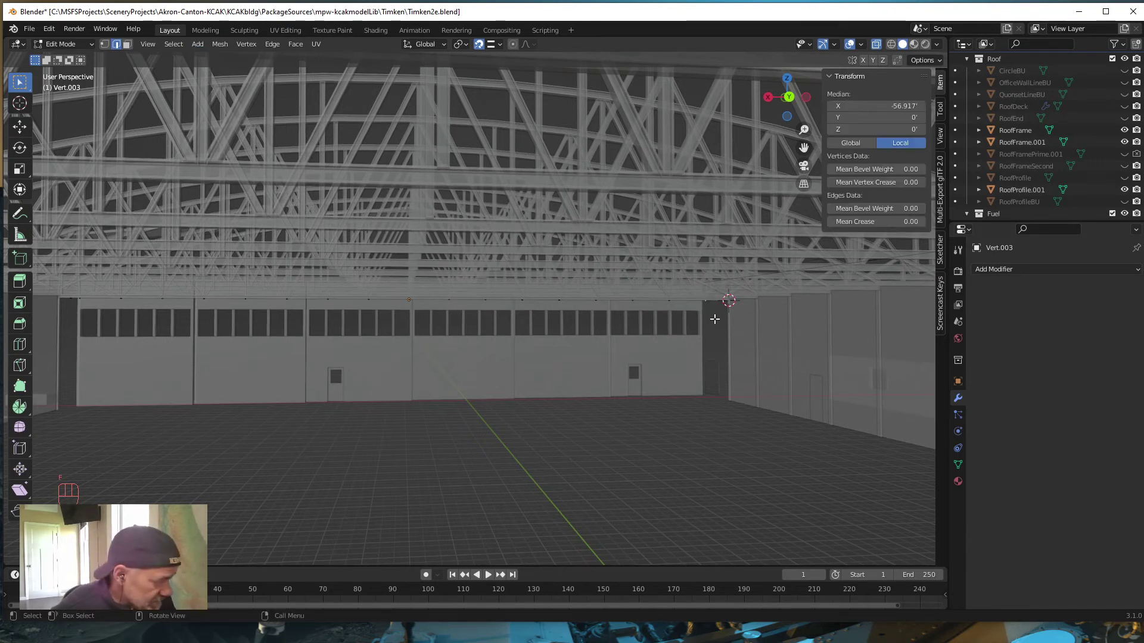
pyautogui.press('f')
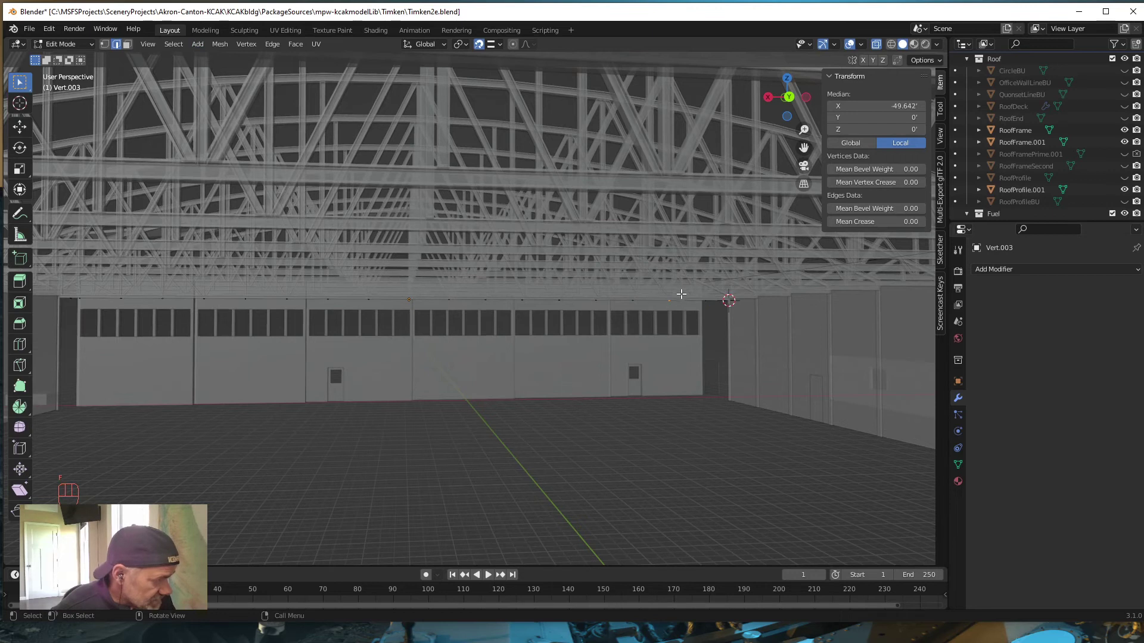
pyautogui.click(631, 303)
pyautogui.press('f')
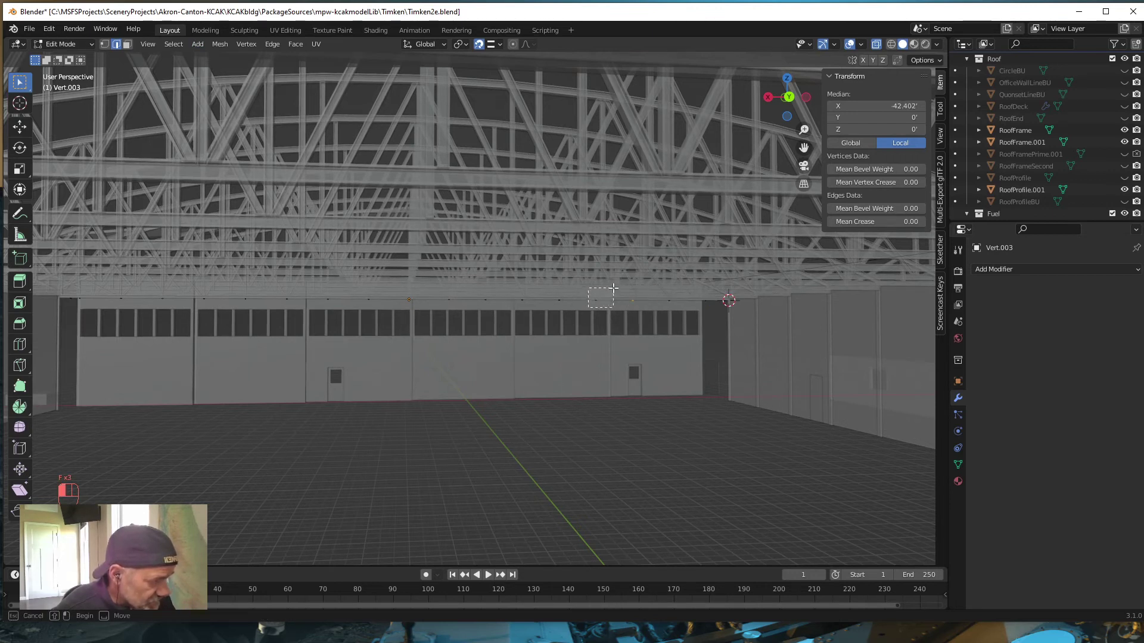
pyautogui.click(553, 306)
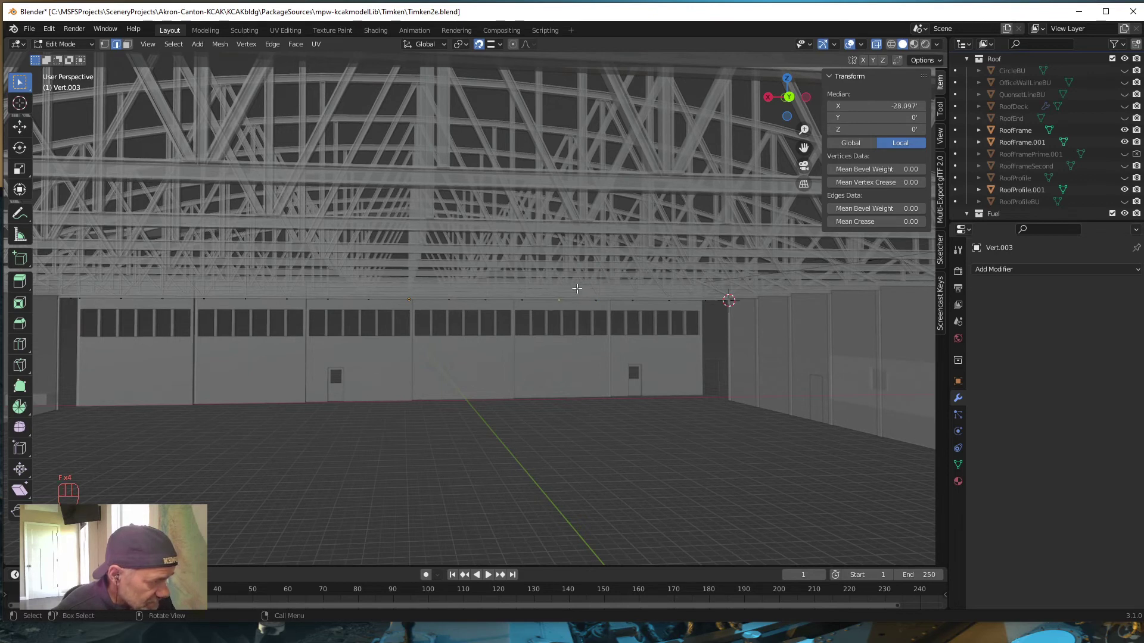
pyautogui.press('f')
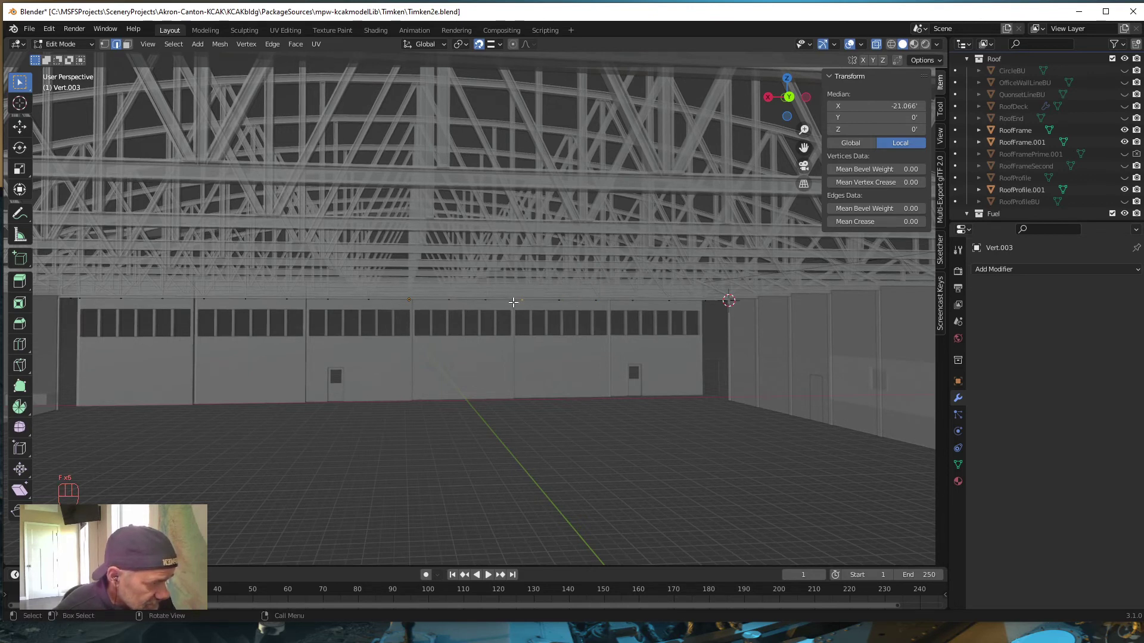
pyautogui.click(480, 303)
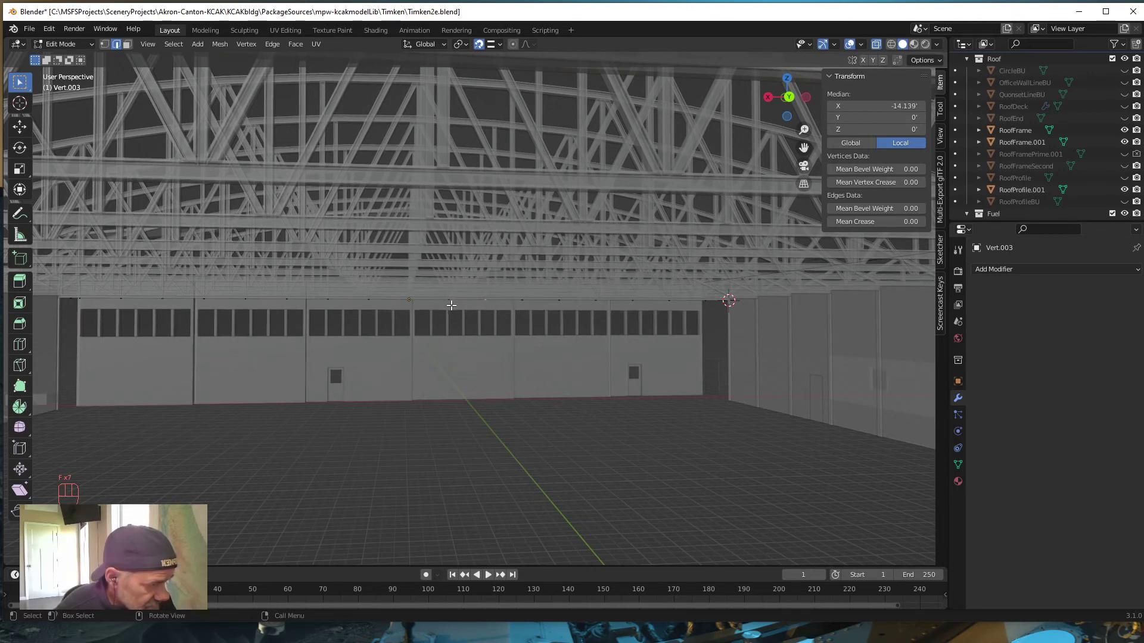
pyautogui.moveTo(443, 307); pyautogui.dragTo(425, 288)
pyautogui.press('f')
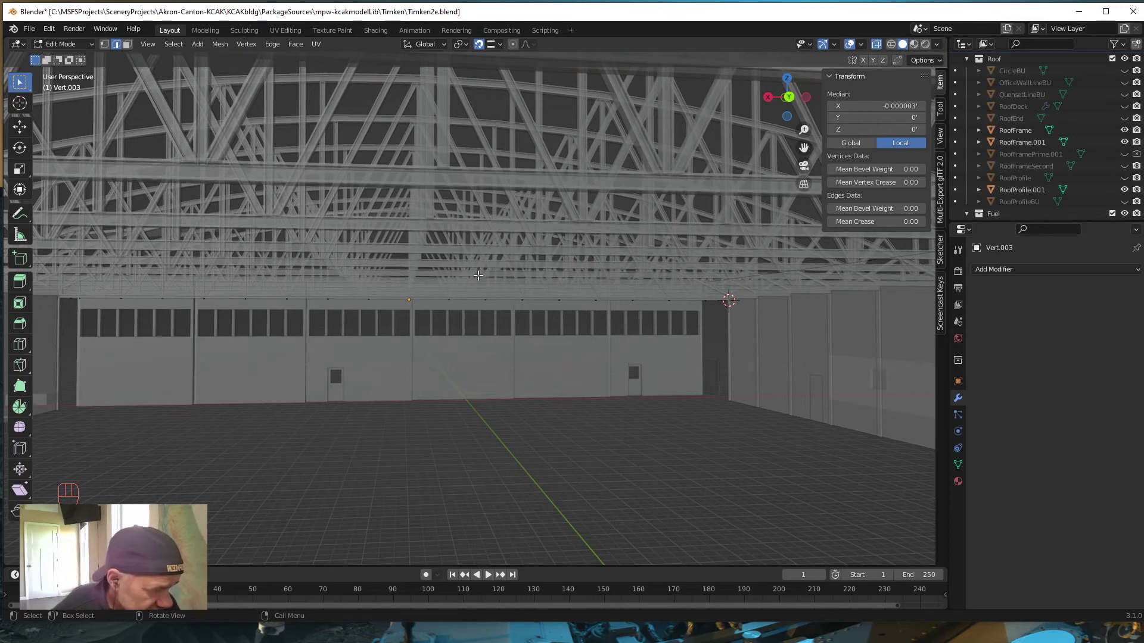
# Fill the central profile outline and each one on the positive X half with a face, ending at the outermost vertical.
pyautogui.press('f')
pyautogui.keyDown('shift'); pyautogui.click(365, 301); pyautogui.keyUp('shift')
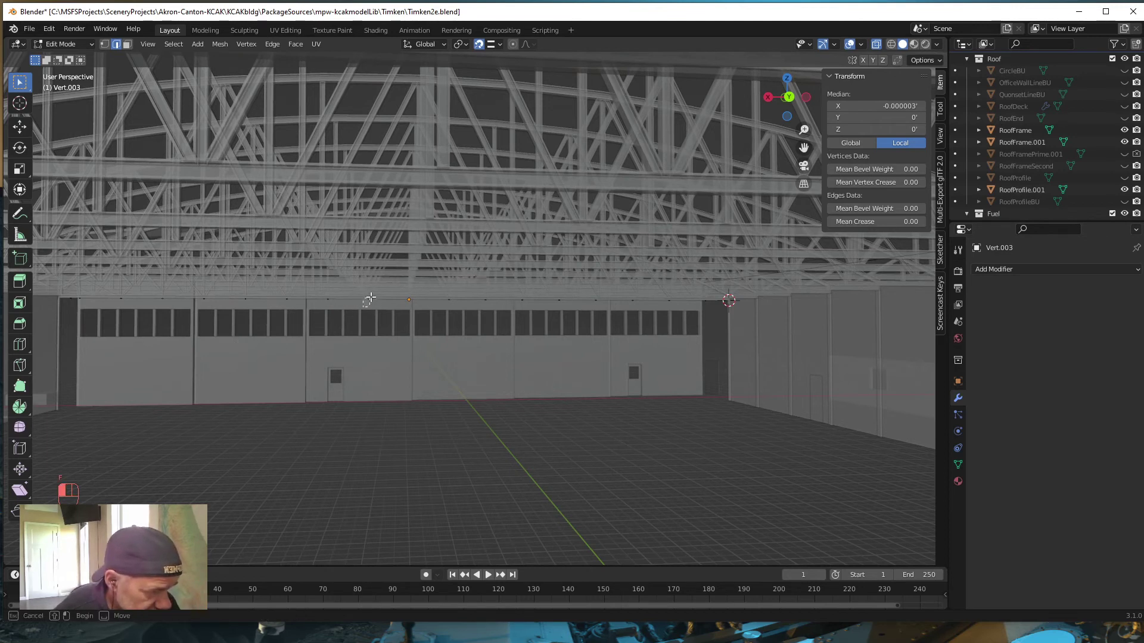
pyautogui.press('f')
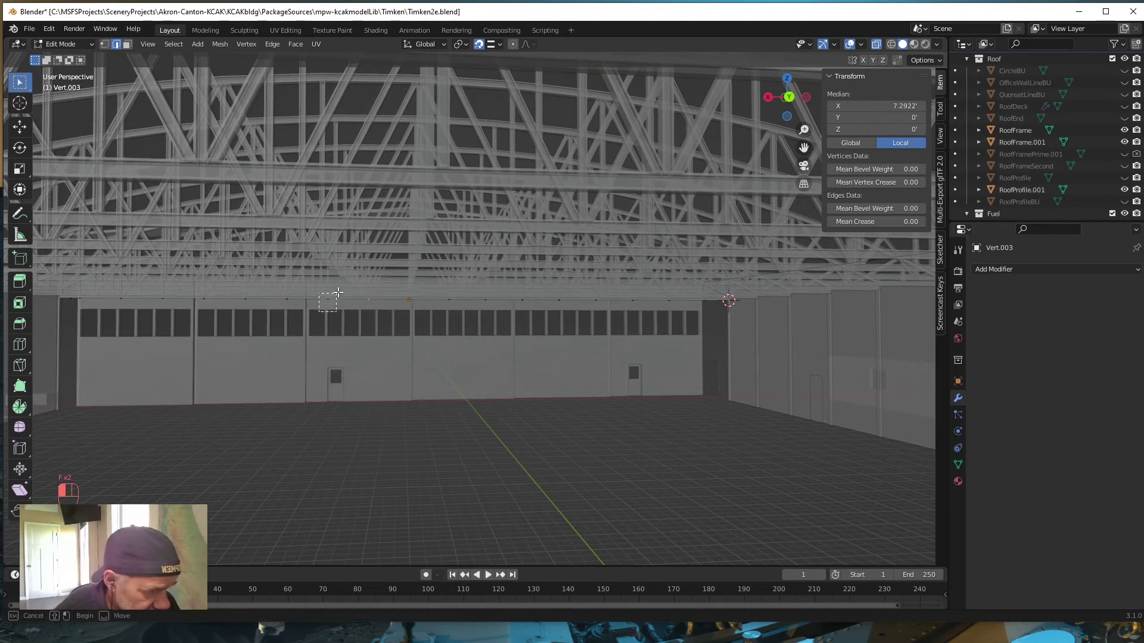
pyautogui.keyDown('shift'); pyautogui.click(328, 300); pyautogui.keyUp('shift')
pyautogui.press('f')
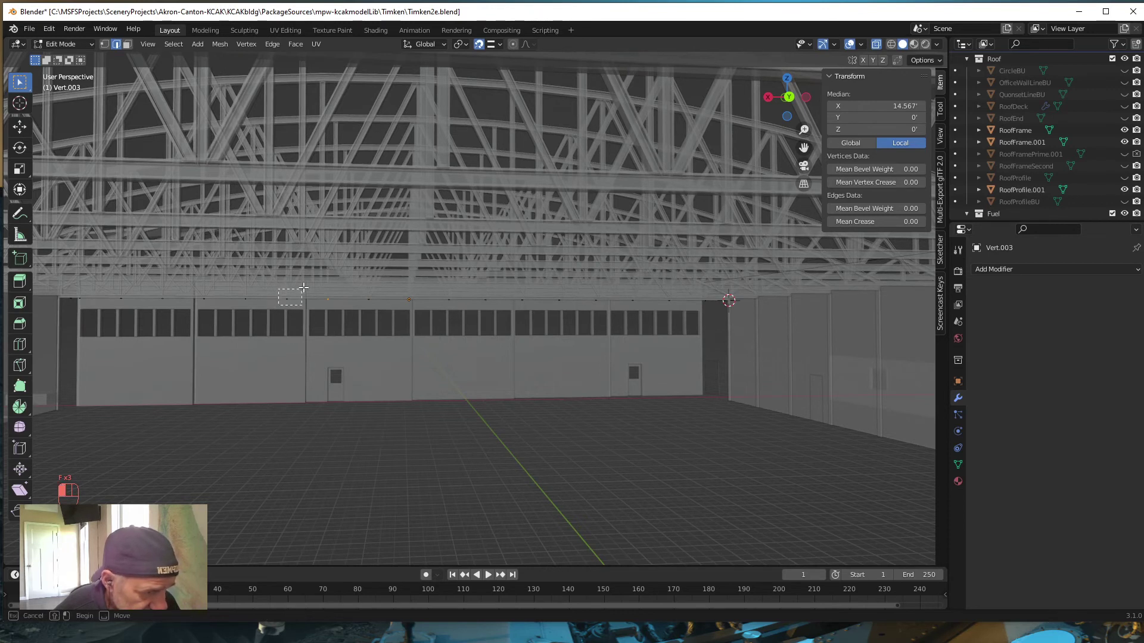
pyautogui.keyDown('shift'); pyautogui.click(285, 300); pyautogui.keyUp('shift')
pyautogui.press('f')
pyautogui.keyDown('shift'); pyautogui.click(244, 301); pyautogui.keyUp('shift')
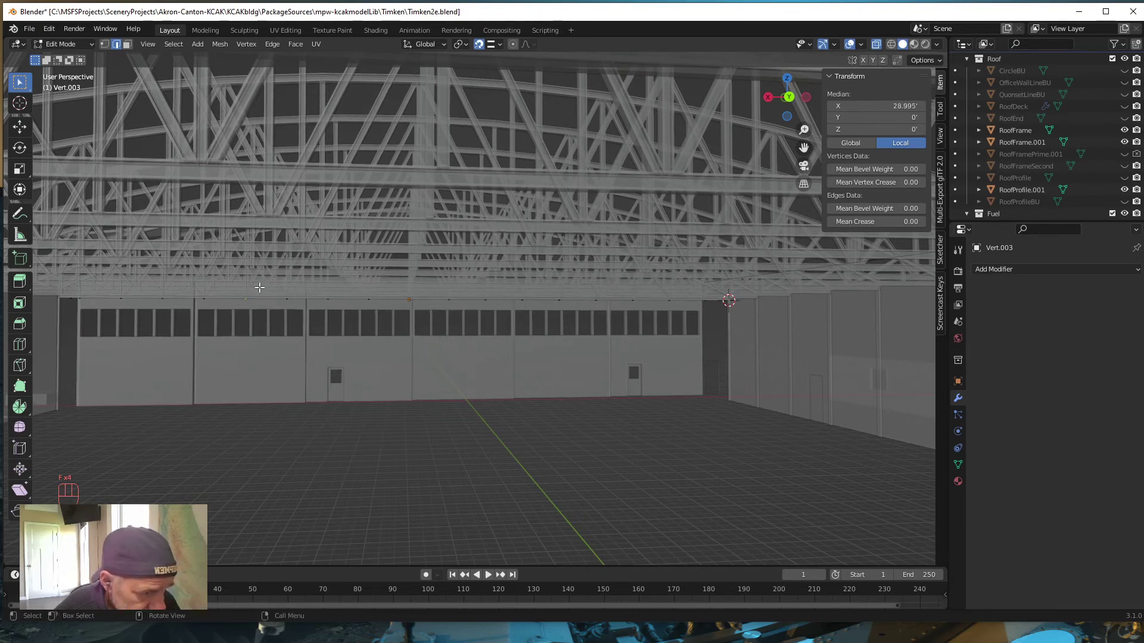
pyautogui.press('f')
pyautogui.keyDown('shift'); pyautogui.click(204, 300); pyautogui.keyUp('shift')
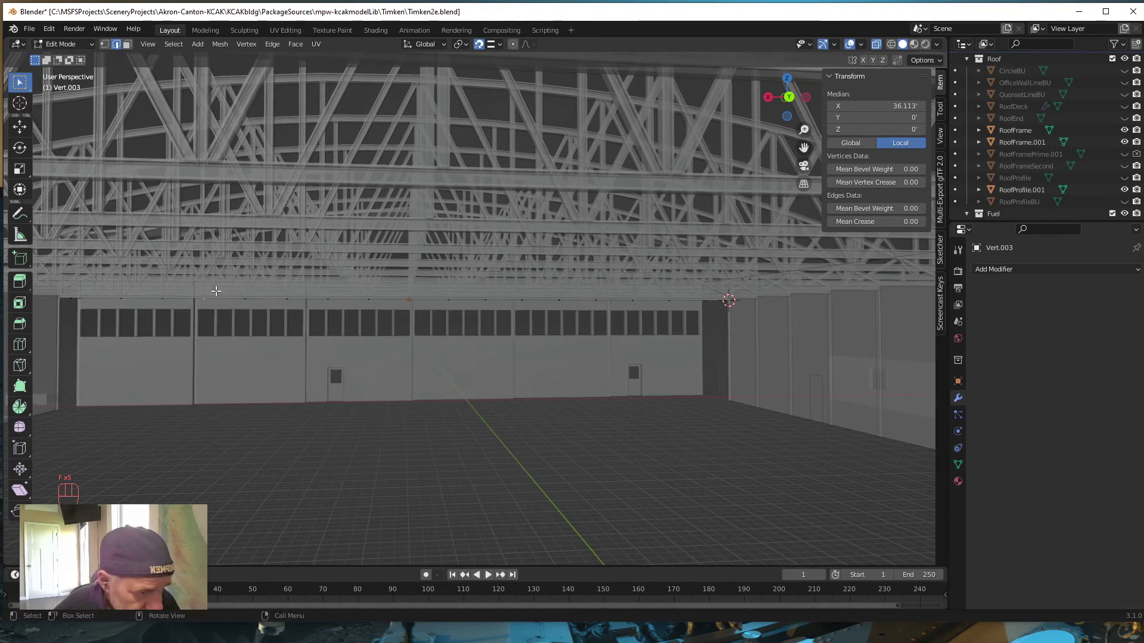
pyautogui.press('f')
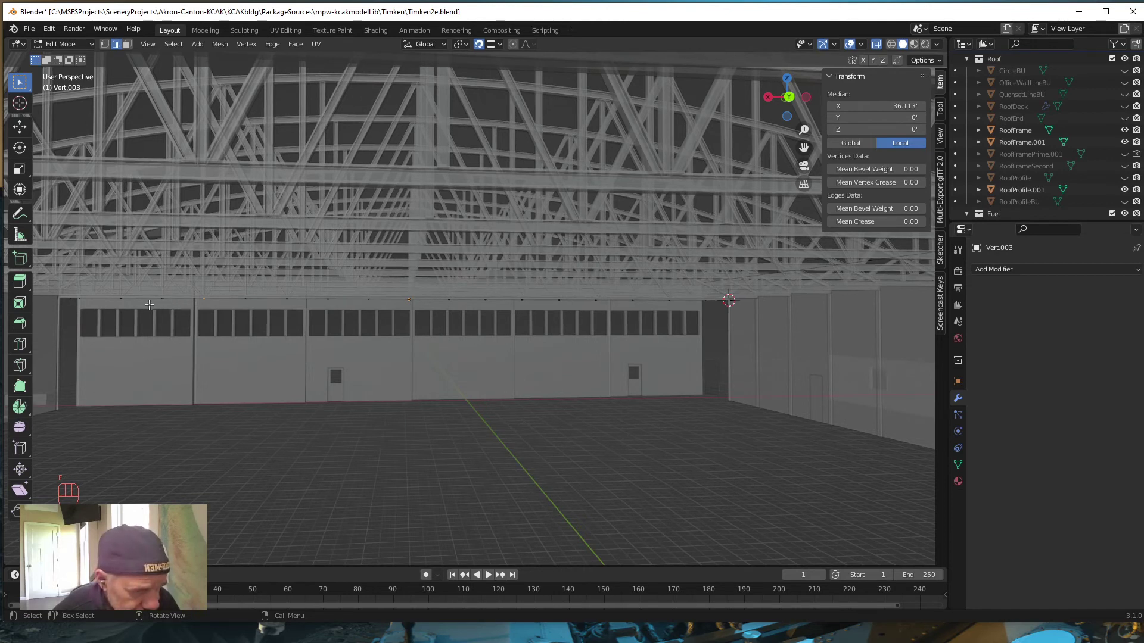
pyautogui.keyDown('shift'); pyautogui.click(163, 299); pyautogui.keyUp('shift')
pyautogui.press('f')
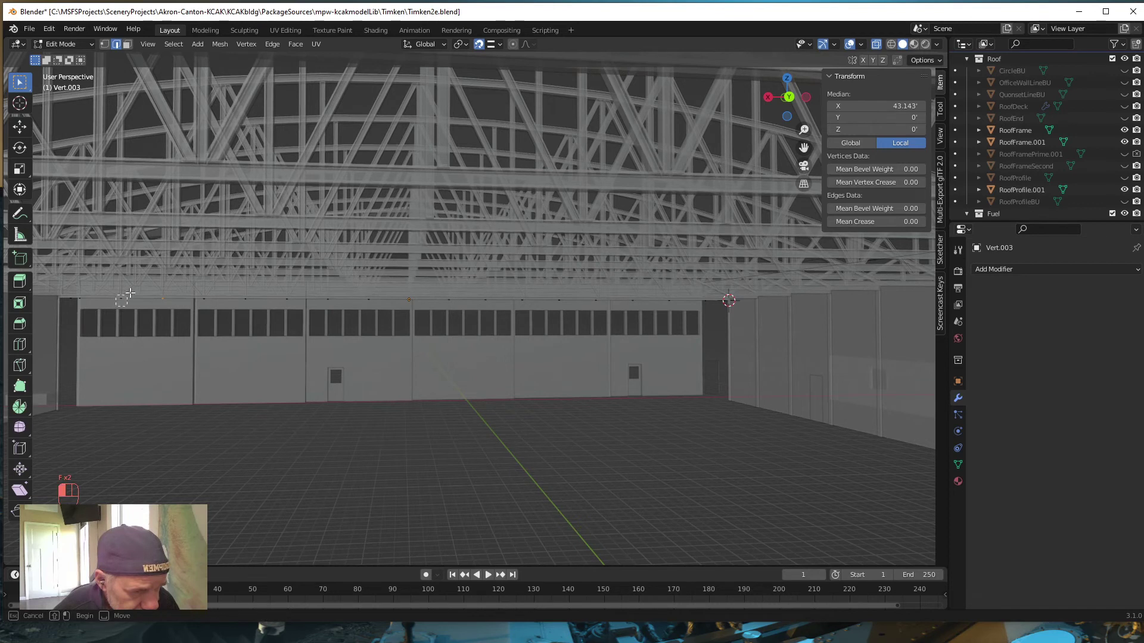
pyautogui.keyDown('shift'); pyautogui.click(130, 293); pyautogui.keyUp('shift')
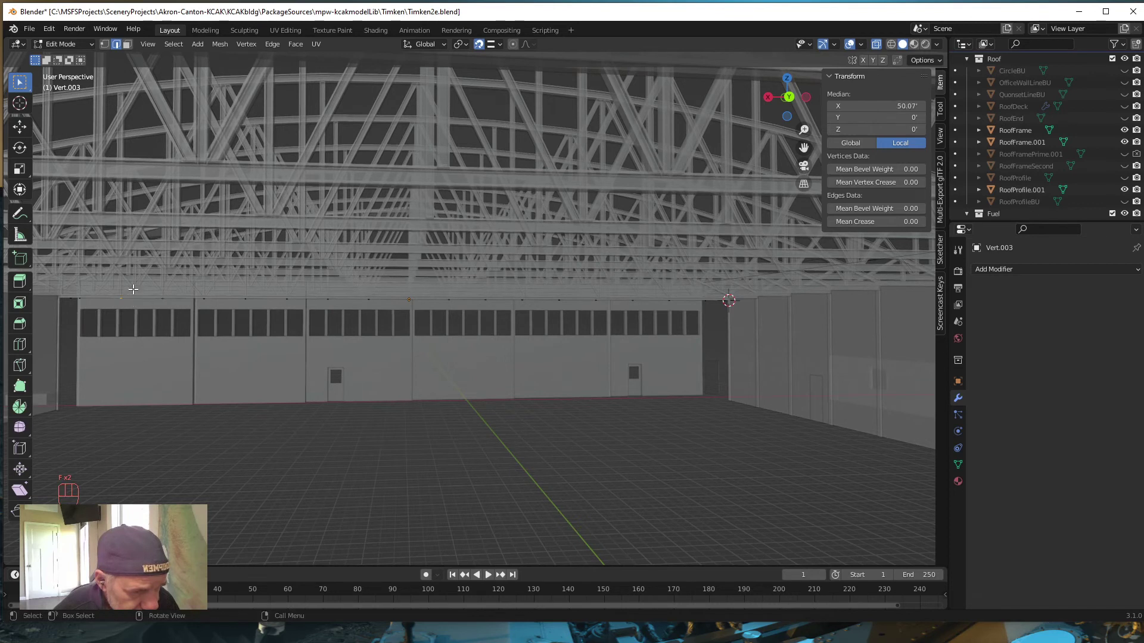
pyautogui.keyDown('shift'); pyautogui.click(82, 299); pyautogui.keyUp('shift')
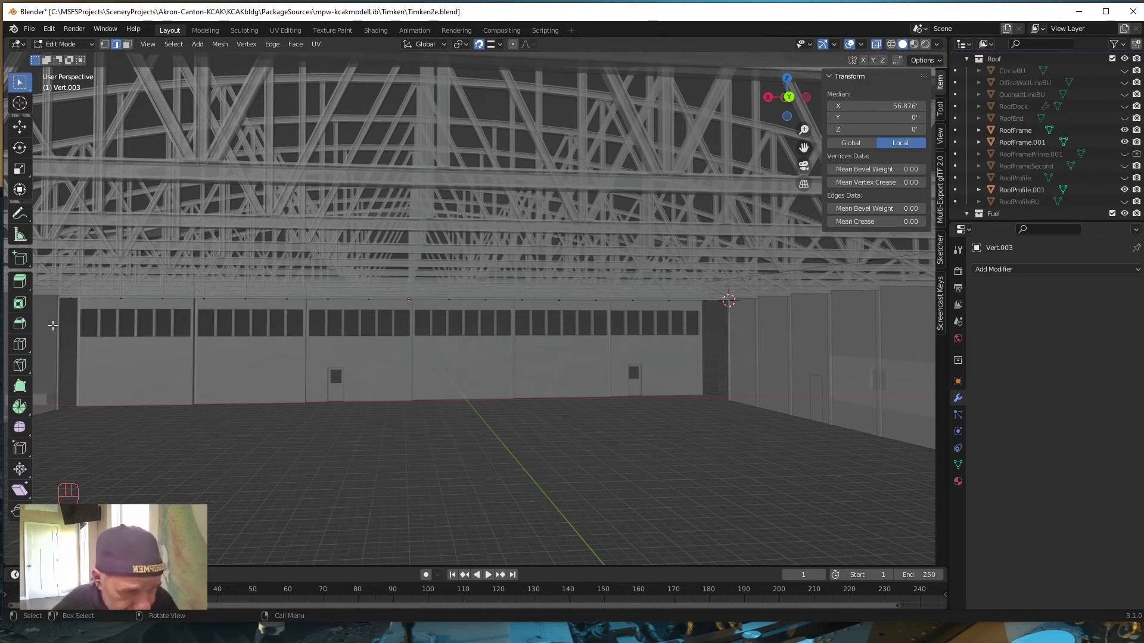
# Box-select the leftover geometry just beyond the outermost profile on the positive X half and delete its vertices.
pyautogui.press('b')
pyautogui.moveTo(74, 289); pyautogui.dragTo(65, 307)
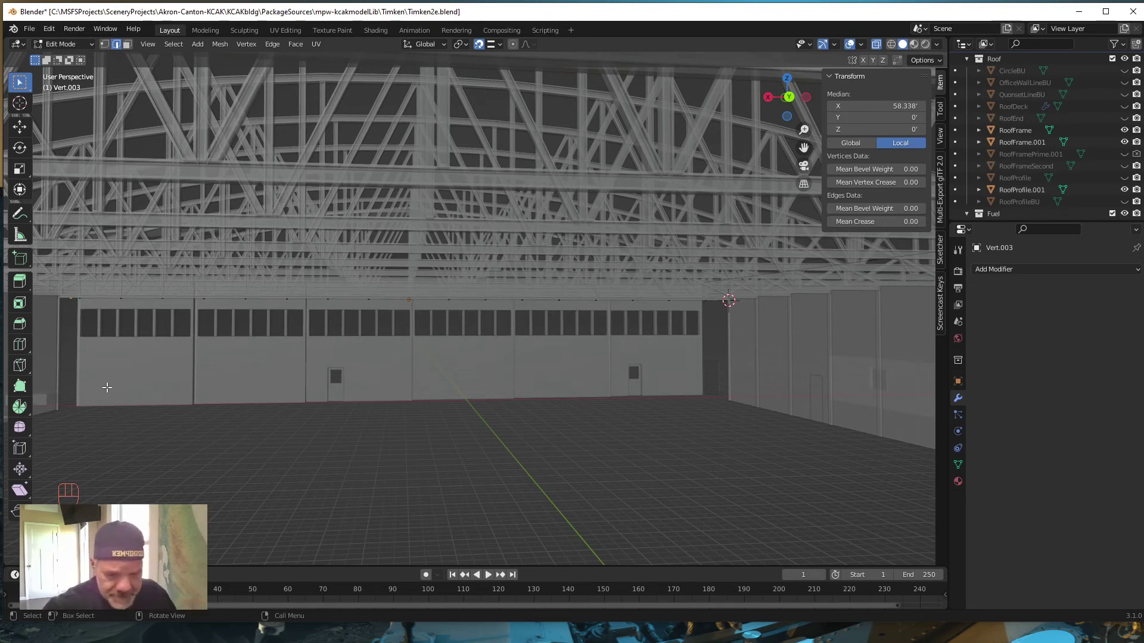
pyautogui.press('x')
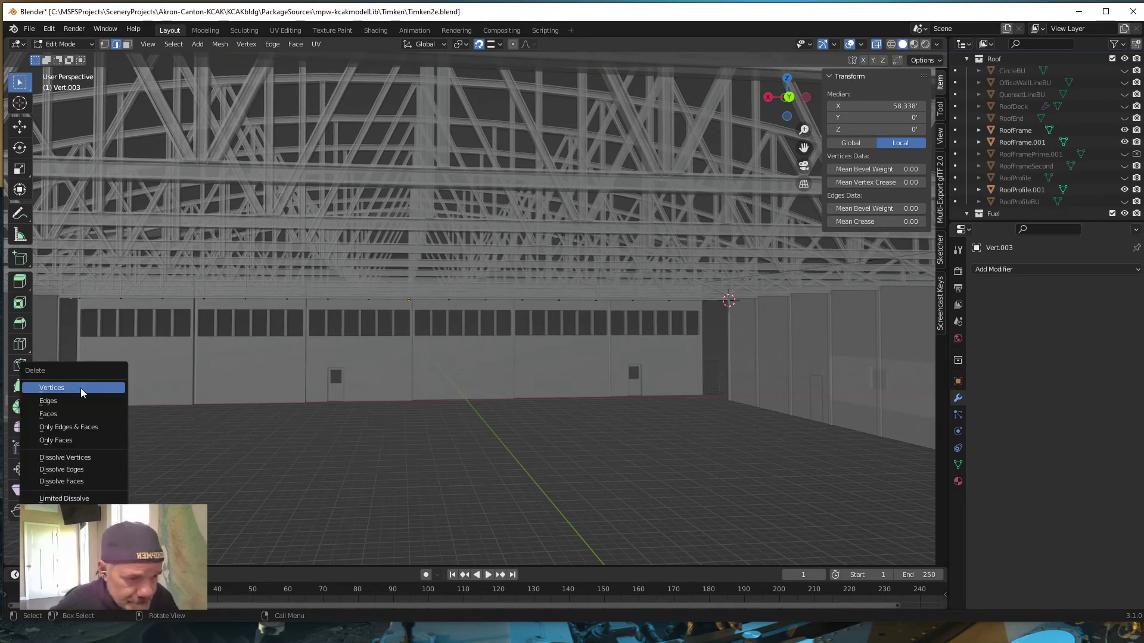
pyautogui.click(80, 387)
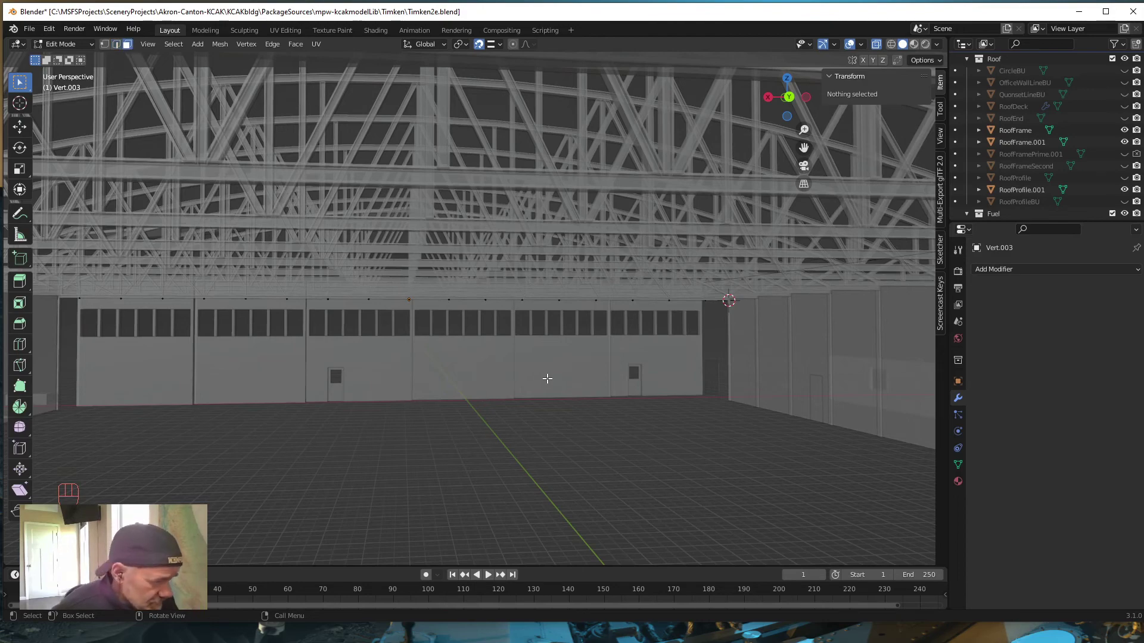
# Select the filled profile near the middle of the negative X half and inspect its face beneath the truss up close.
pyautogui.moveTo(547, 379); pyautogui.dragTo(513, 388, button='middle')
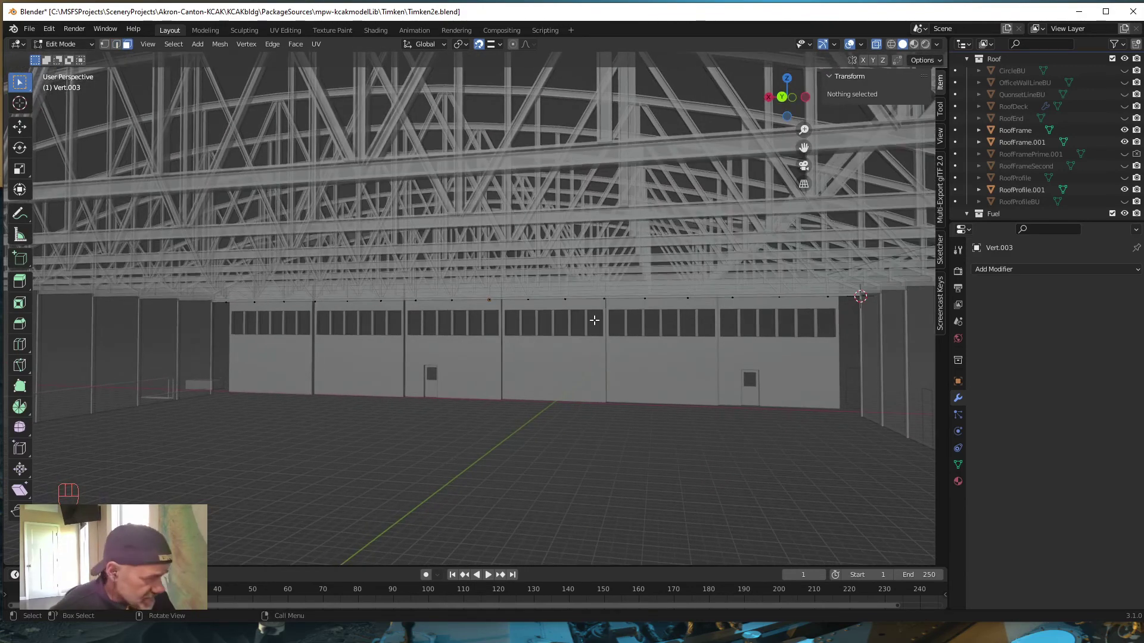
pyautogui.click(566, 300)
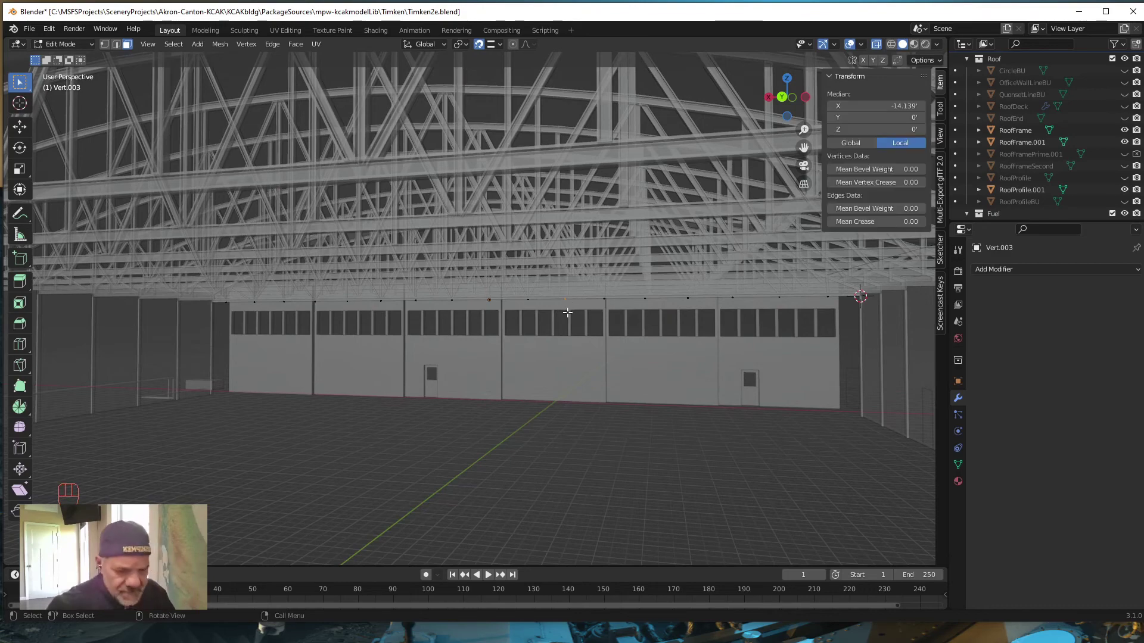
pyautogui.press('KP_Decimal')
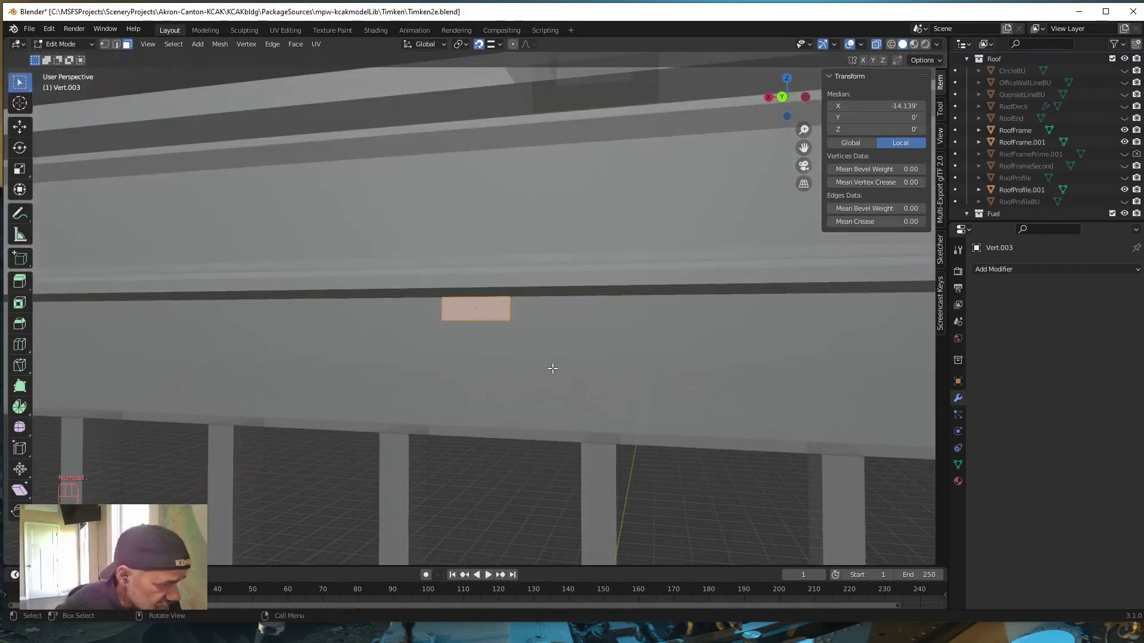
pyautogui.scroll(-8, 553, 368)
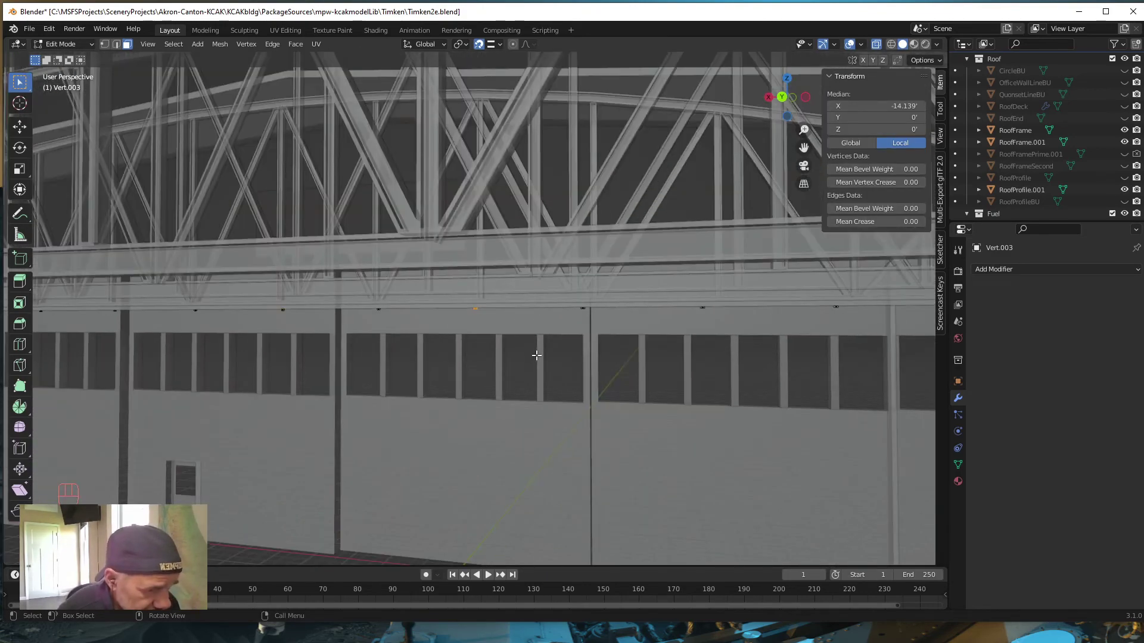
pyautogui.scroll(-6, 536, 355)
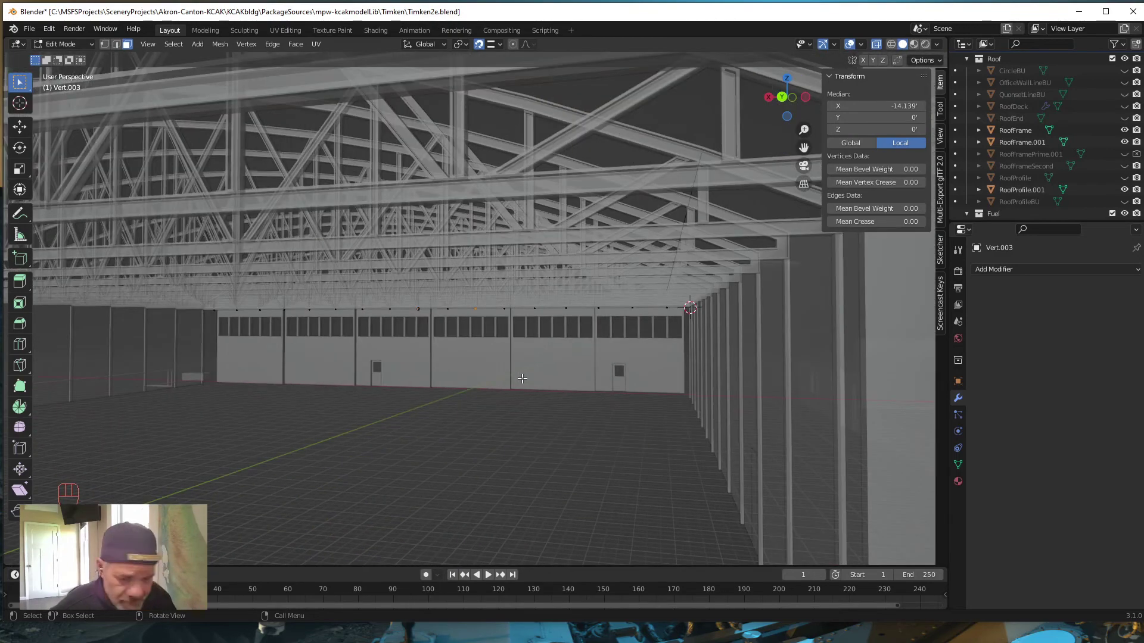
# Select all the profile faces and extrude them together 138.9' along Y to the truss at the hangar's open end.
pyautogui.moveTo(565, 372); pyautogui.dragTo(528, 404, button='middle')
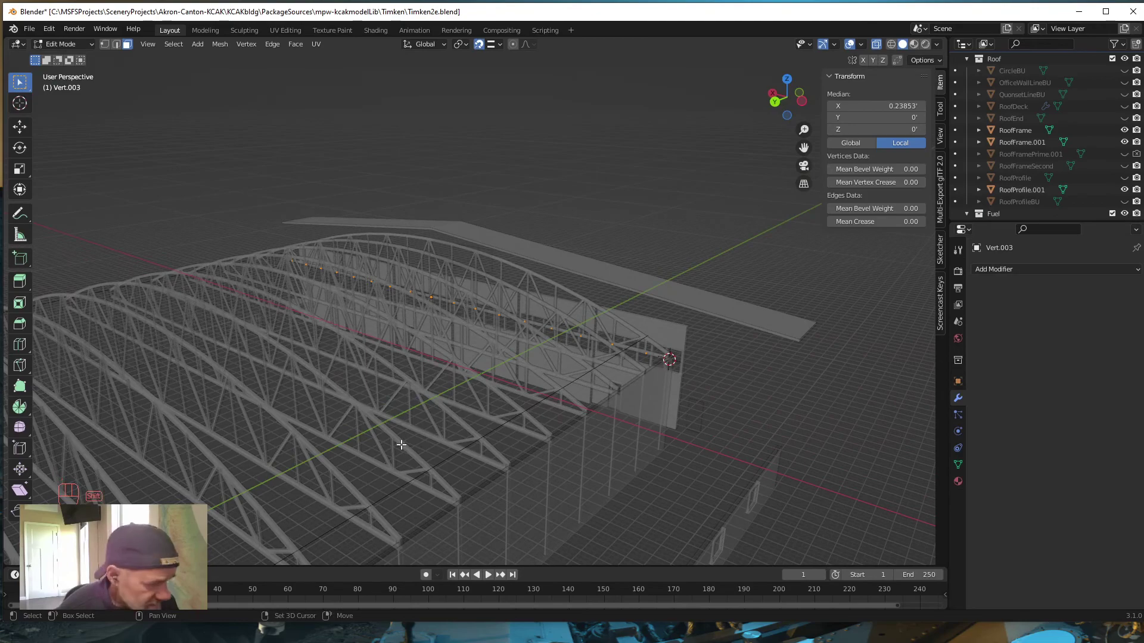
pyautogui.keyDown('shift'); pyautogui.moveTo(414, 403); pyautogui.dragTo(640, 290, button='middle'); pyautogui.keyUp('shift')
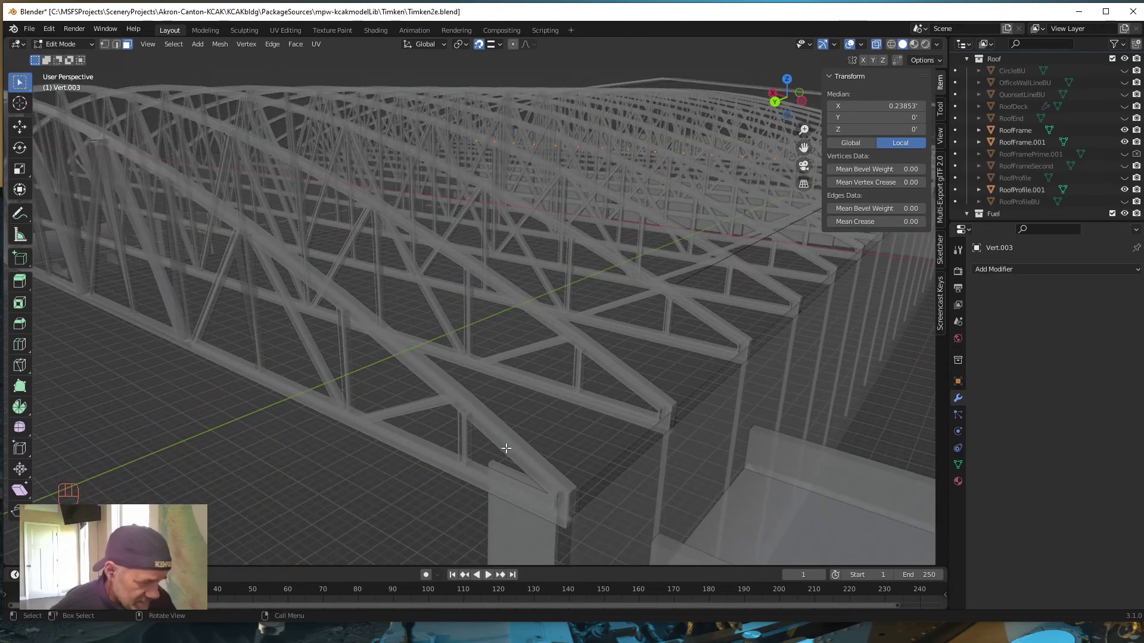
pyautogui.moveTo(503, 454)
pyautogui.keyDown('shift'); pyautogui.mouseDown(button='middle')
pyautogui.moveTo(554, 401)
pyautogui.moveTo(518, 416)
pyautogui.moveTo(499, 446)
pyautogui.mouseUp(button='middle'); pyautogui.keyUp('shift')
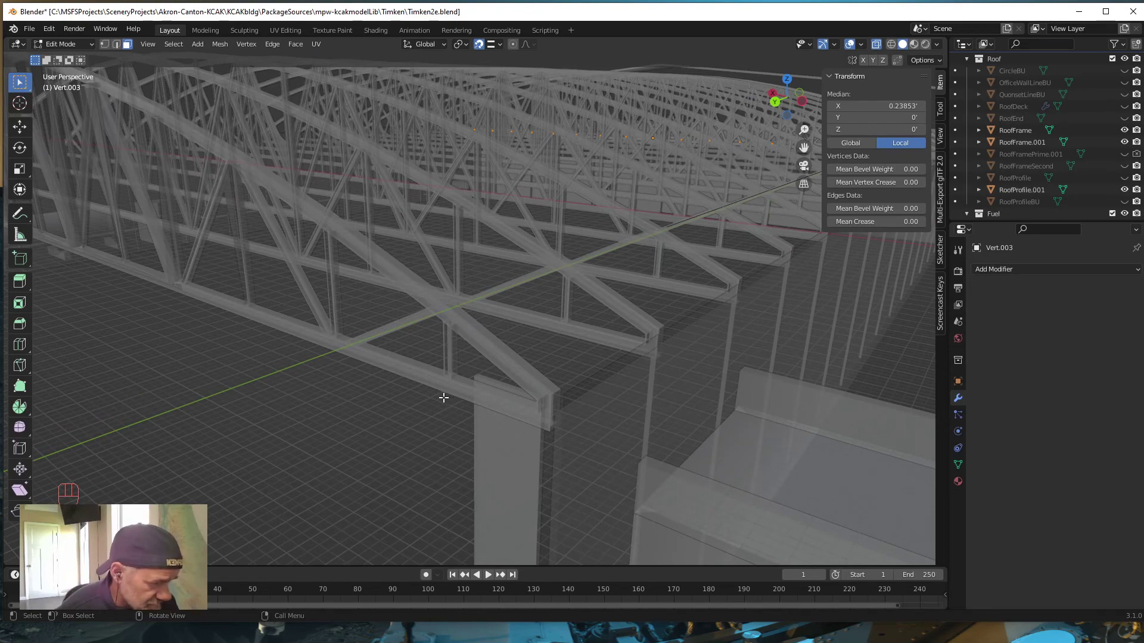
pyautogui.moveTo(451, 434); pyautogui.dragTo(449, 427, button='middle')
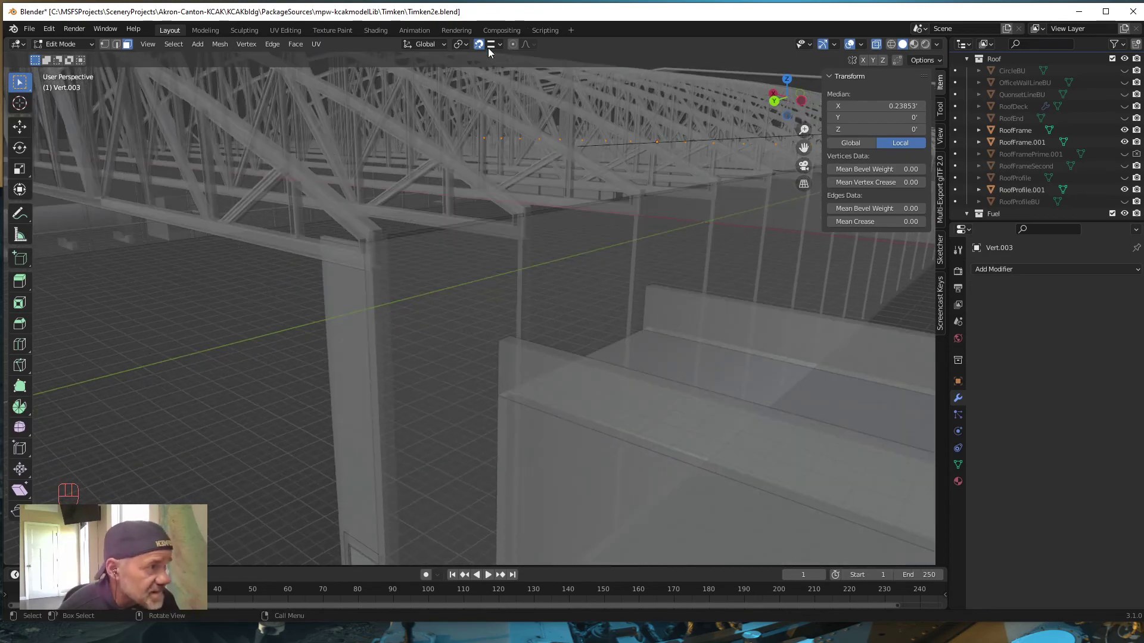
pyautogui.scroll(4, 253, 357)
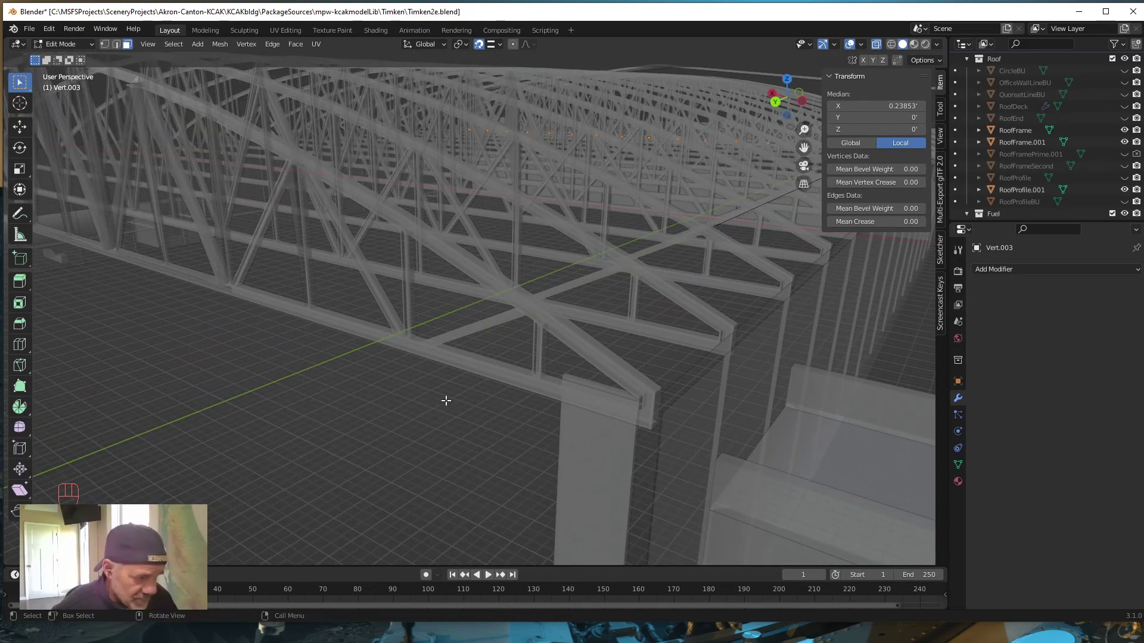
pyautogui.press('e')
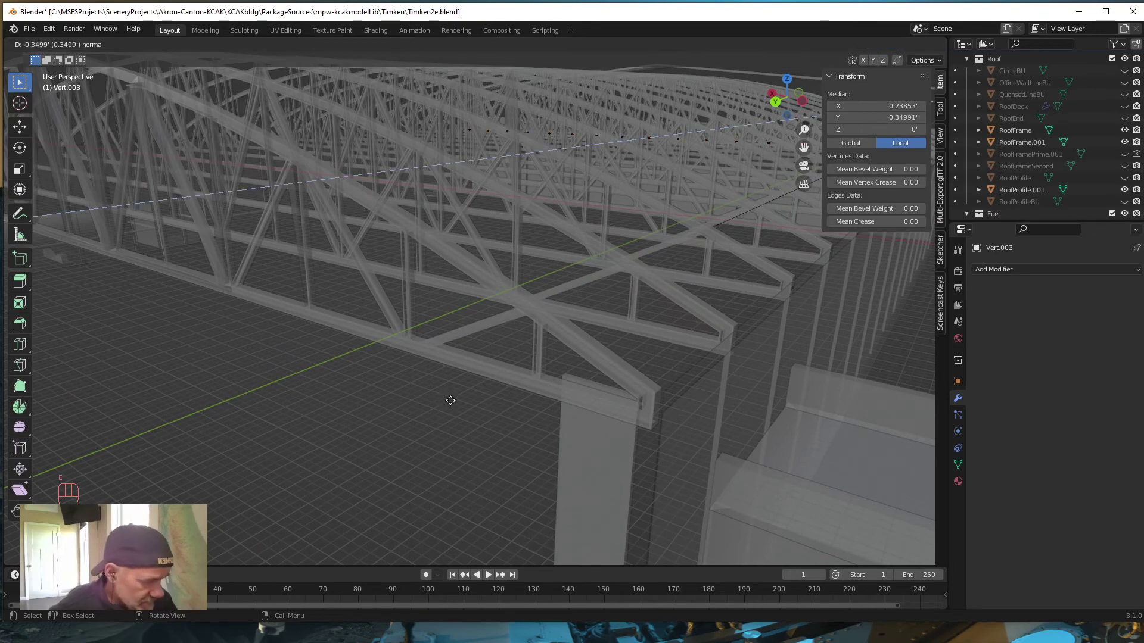
pyautogui.click(493, 389)
pyautogui.moveTo(391, 460); pyautogui.dragTo(419, 442, button='middle')
pyautogui.scroll(-6, 395, 452)
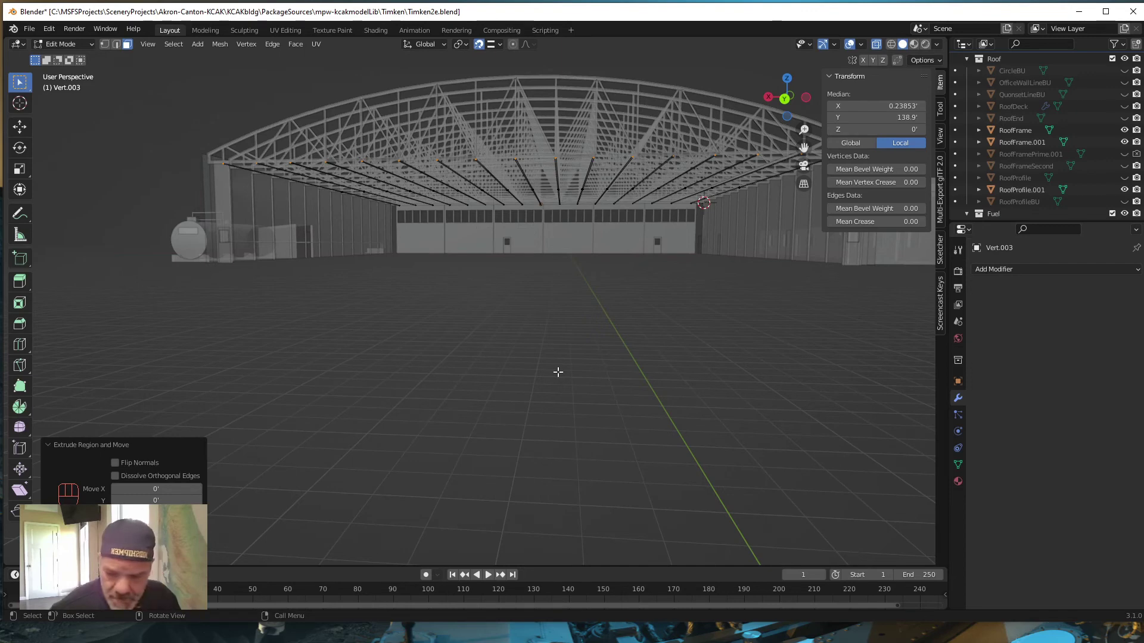
# Return to Object Mode and turn off X-ray so the hangar displays in opaque solid shading.
pyautogui.moveTo(560, 336); pyautogui.dragTo(572, 394, button='middle')
pyautogui.press('Tab')
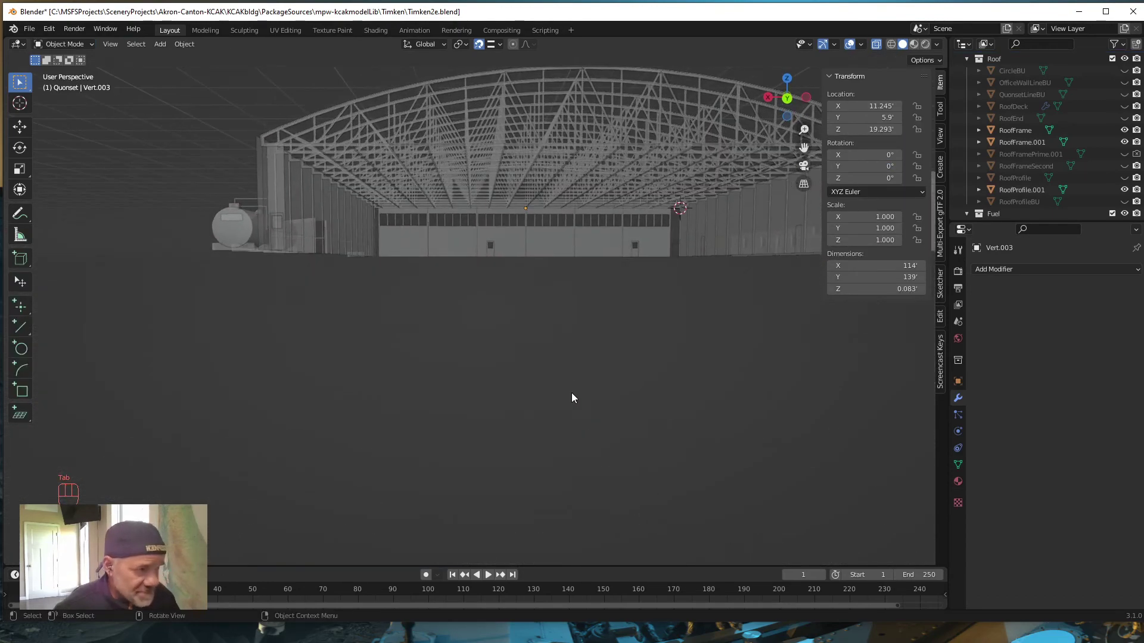
pyautogui.keyDown('shift'); pyautogui.moveTo(533, 323); pyautogui.dragTo(371, 312, button='middle'); pyautogui.keyUp('shift')
pyautogui.click(877, 44)
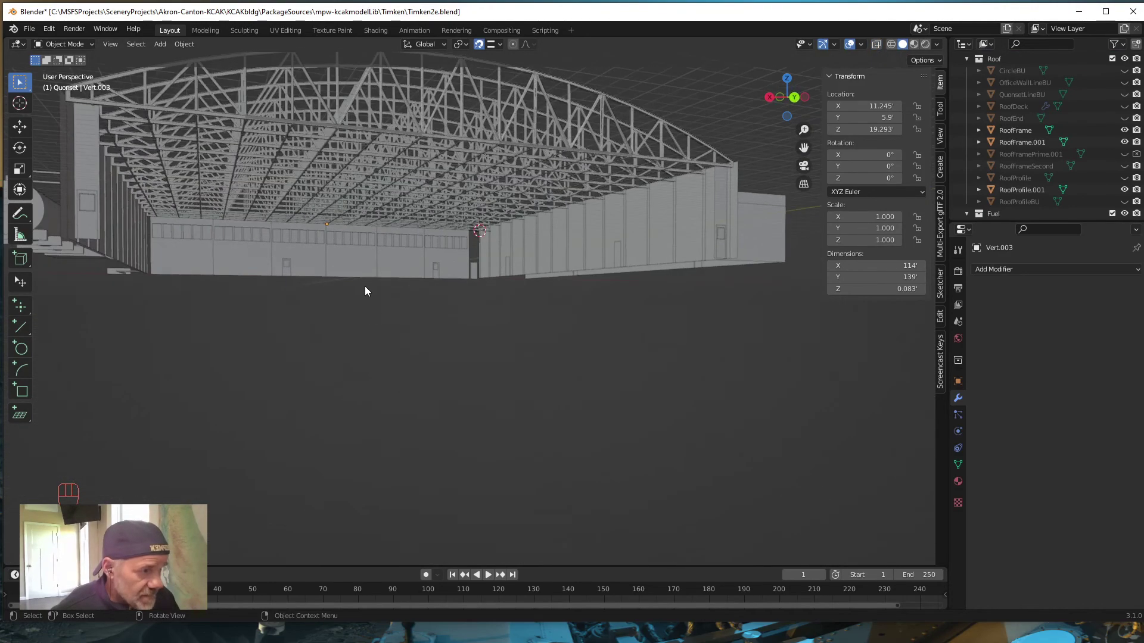
# Examine the extruded members running beneath the roof trusses, from inside the hangar and from its open end.
pyautogui.scroll(5, 364, 286)
pyautogui.keyDown('shift'); pyautogui.moveTo(374, 257); pyautogui.dragTo(343, 385, button='middle'); pyautogui.keyUp('shift')
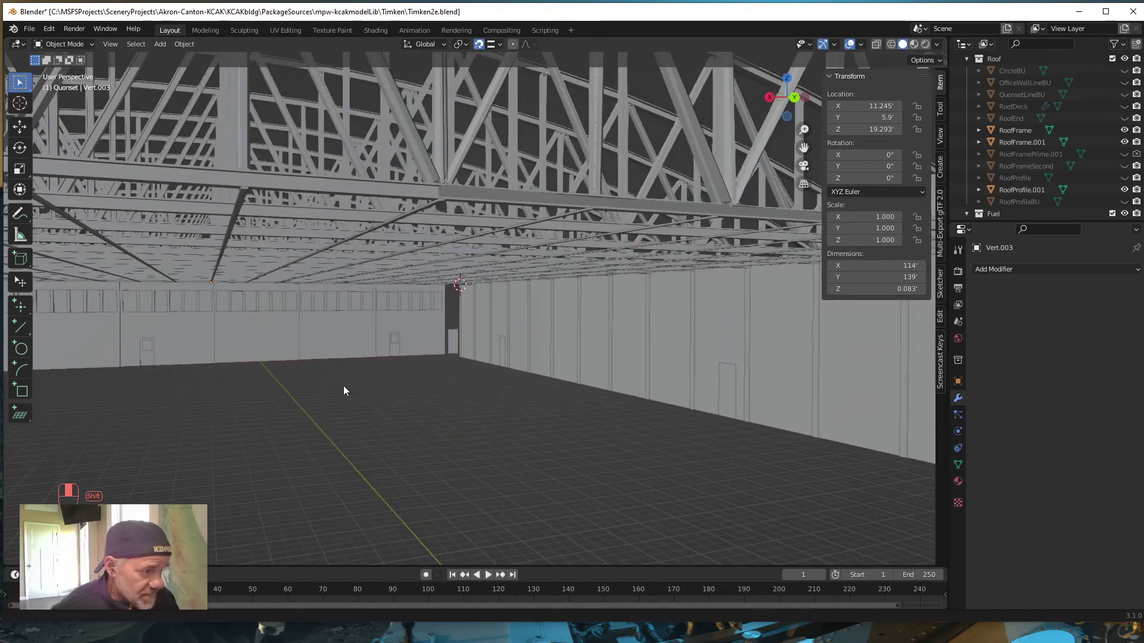
pyautogui.scroll(2, 348, 378)
pyautogui.scroll(-1, 351, 375)
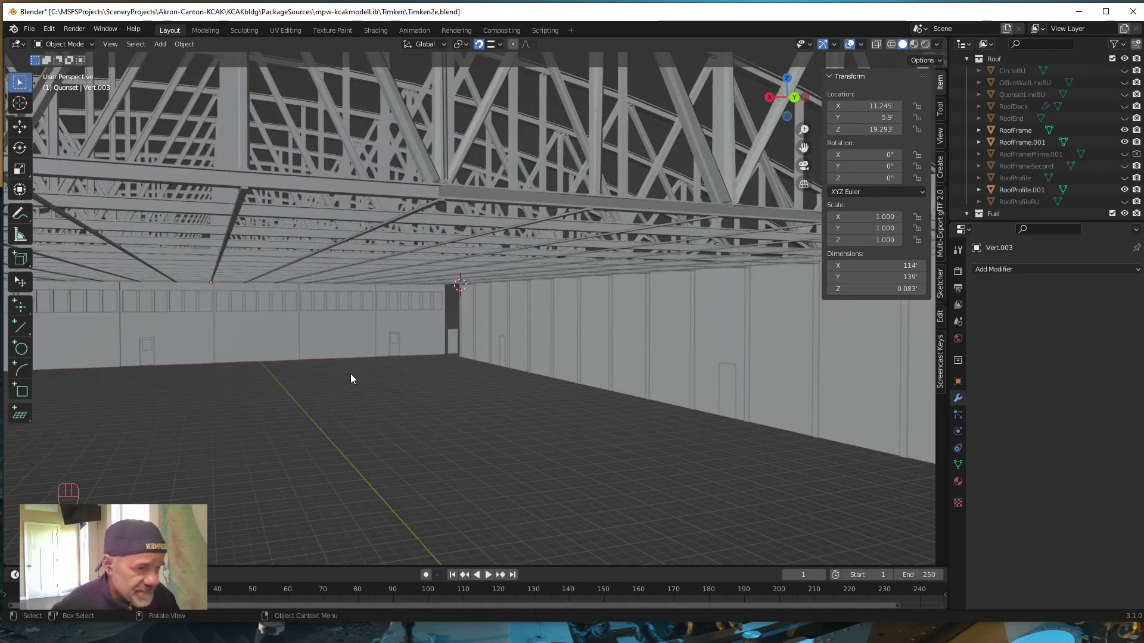
pyautogui.moveTo(333, 356); pyautogui.dragTo(335, 358, button='middle')
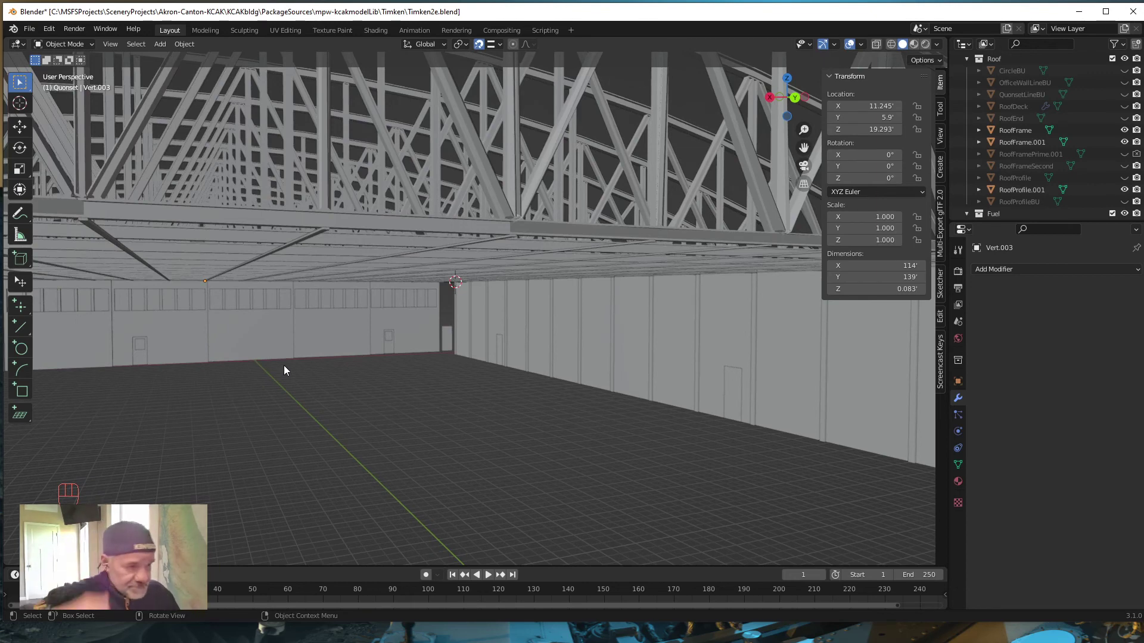
pyautogui.moveTo(298, 353); pyautogui.dragTo(293, 347, button='middle')
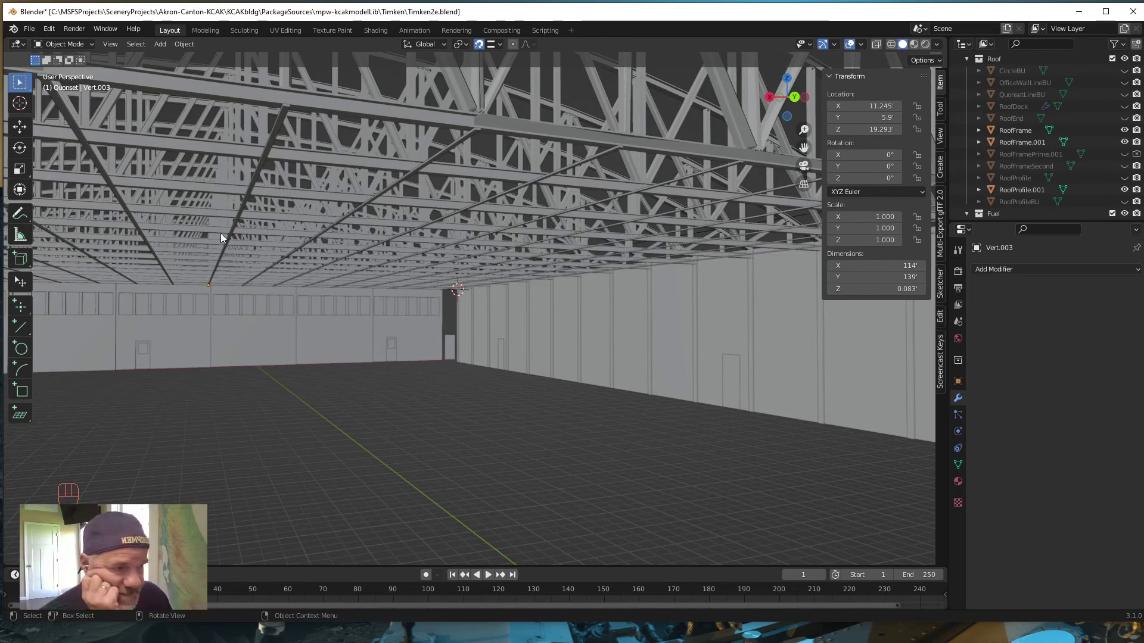
pyautogui.scroll(-5, 301, 281)
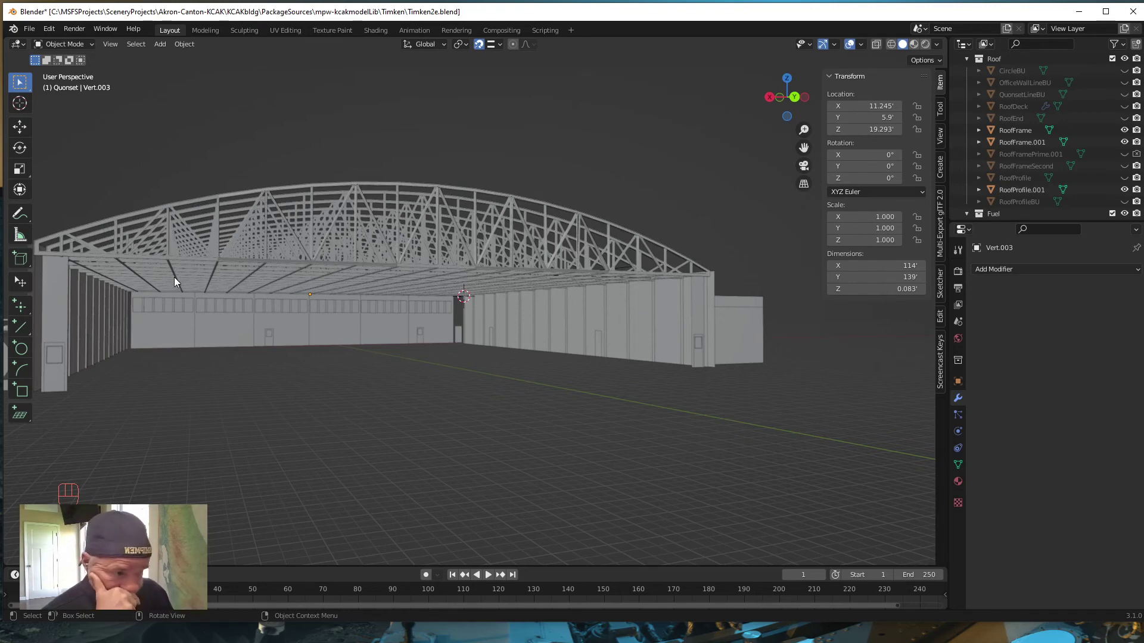
pyautogui.moveTo(283, 306); pyautogui.dragTo(291, 338, button='middle')
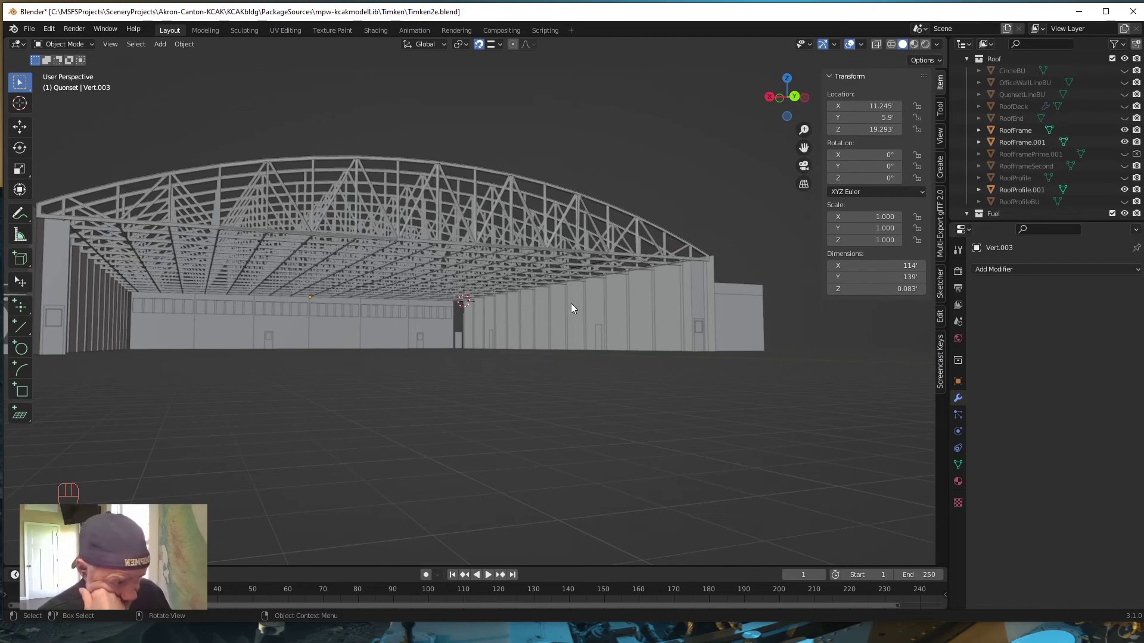
pyautogui.moveTo(288, 367)
pyautogui.mouseDown(button='middle')
pyautogui.moveTo(269, 381)
pyautogui.moveTo(286, 367)
pyautogui.mouseUp(button='middle')
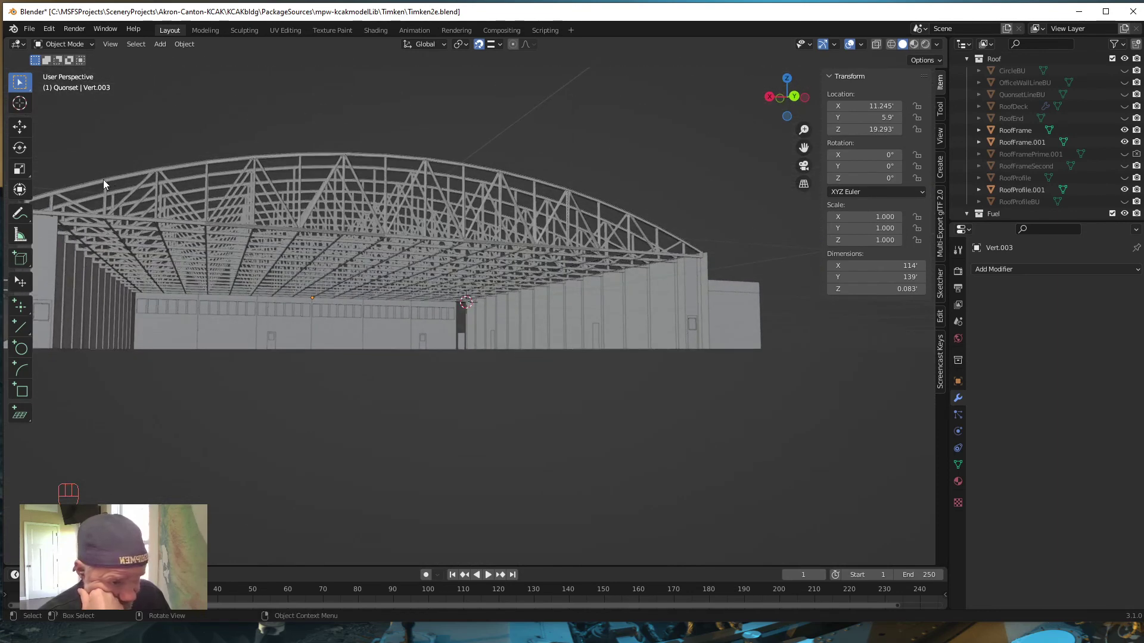
pyautogui.moveTo(241, 348); pyautogui.dragTo(241, 350, button='middle')
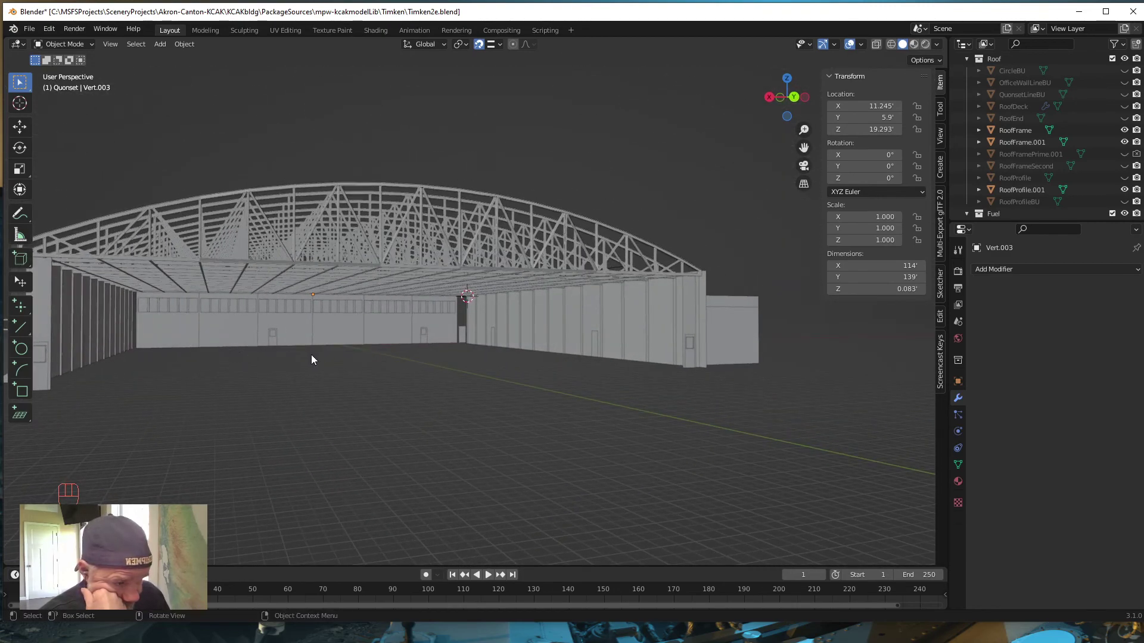
pyautogui.scroll(4, 325, 337)
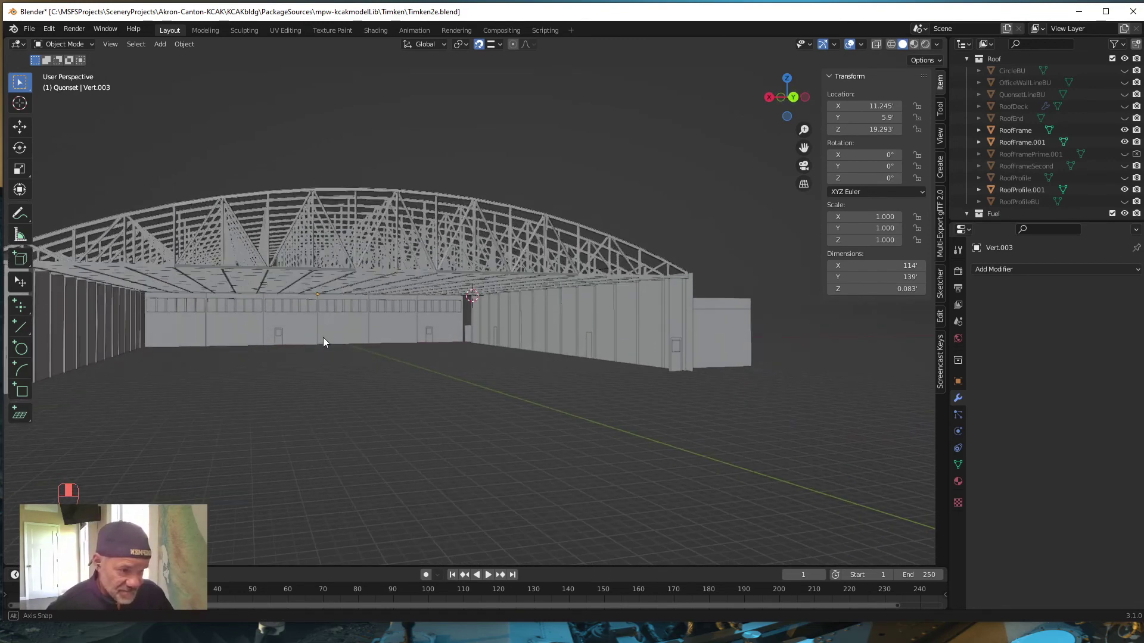
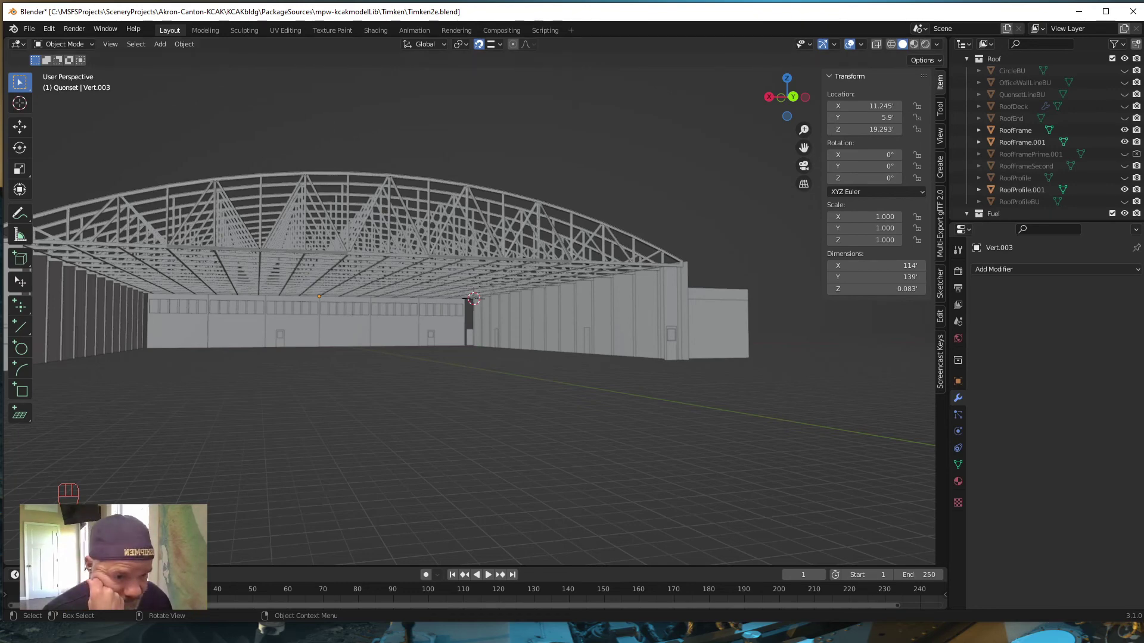
pyautogui.scroll(3, 470, 398)
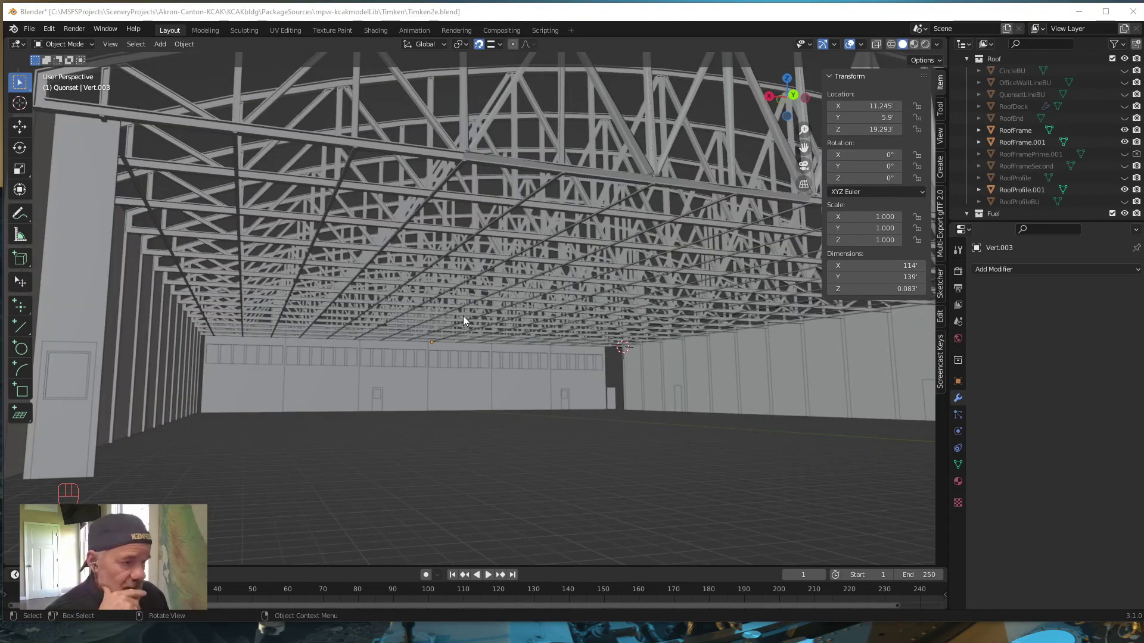
pyautogui.scroll(4, 440, 297)
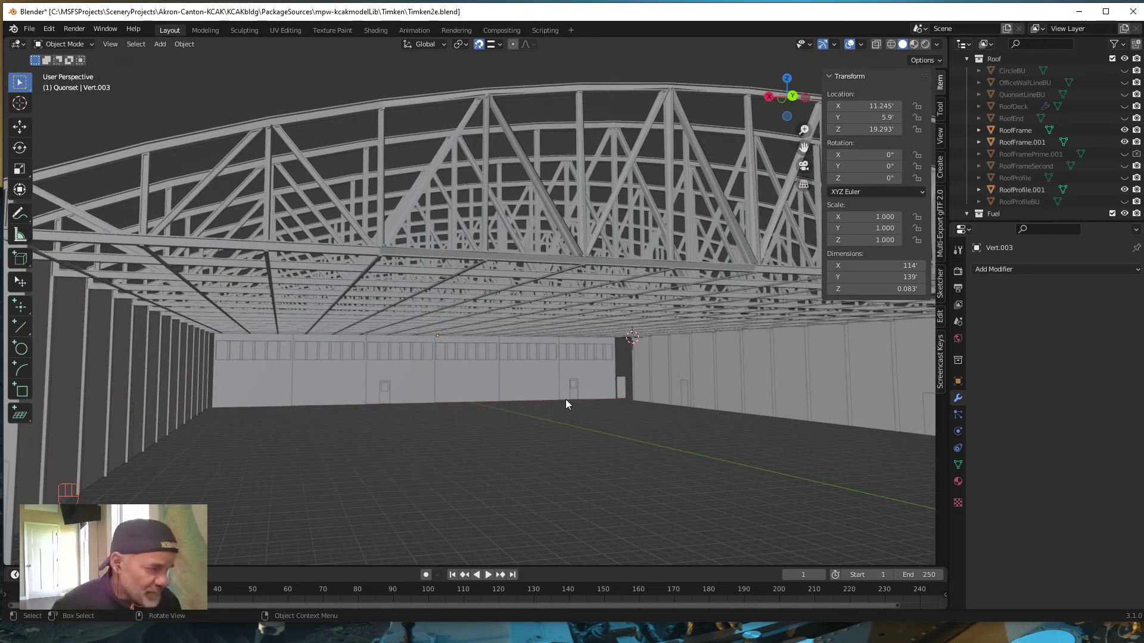
pyautogui.keyDown('shift'); pyautogui.moveTo(566, 403); pyautogui.dragTo(423, 362, button='middle'); pyautogui.keyUp('shift')
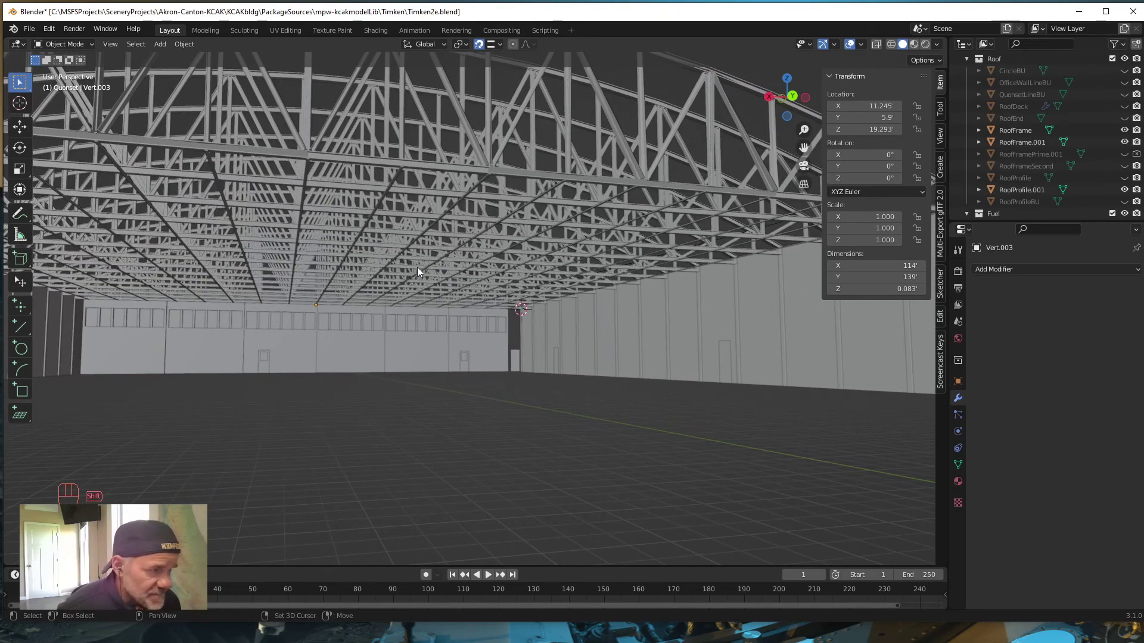
pyautogui.keyDown('shift'); pyautogui.moveTo(417, 267); pyautogui.dragTo(352, 221, button='middle'); pyautogui.keyUp('shift')
pyautogui.keyDown('shift'); pyautogui.moveTo(492, 280); pyautogui.dragTo(431, 273, button='middle'); pyautogui.keyUp('shift')
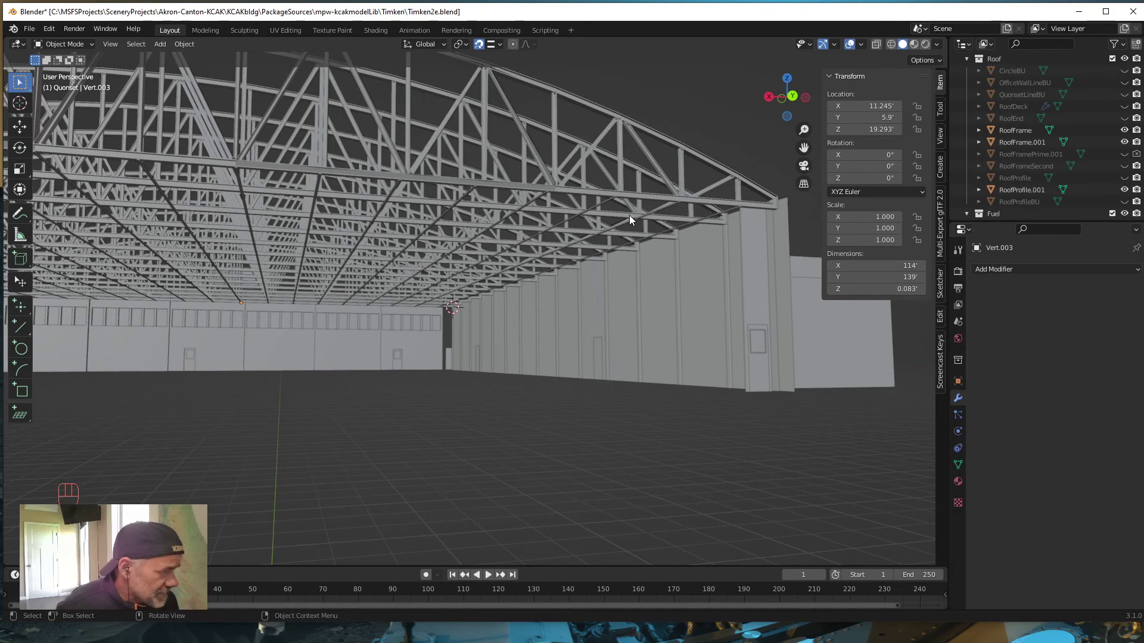
pyautogui.moveTo(629, 215)
pyautogui.mouseDown(button='middle')
pyautogui.moveTo(637, 220)
pyautogui.moveTo(613, 228)
pyautogui.mouseUp(button='middle')
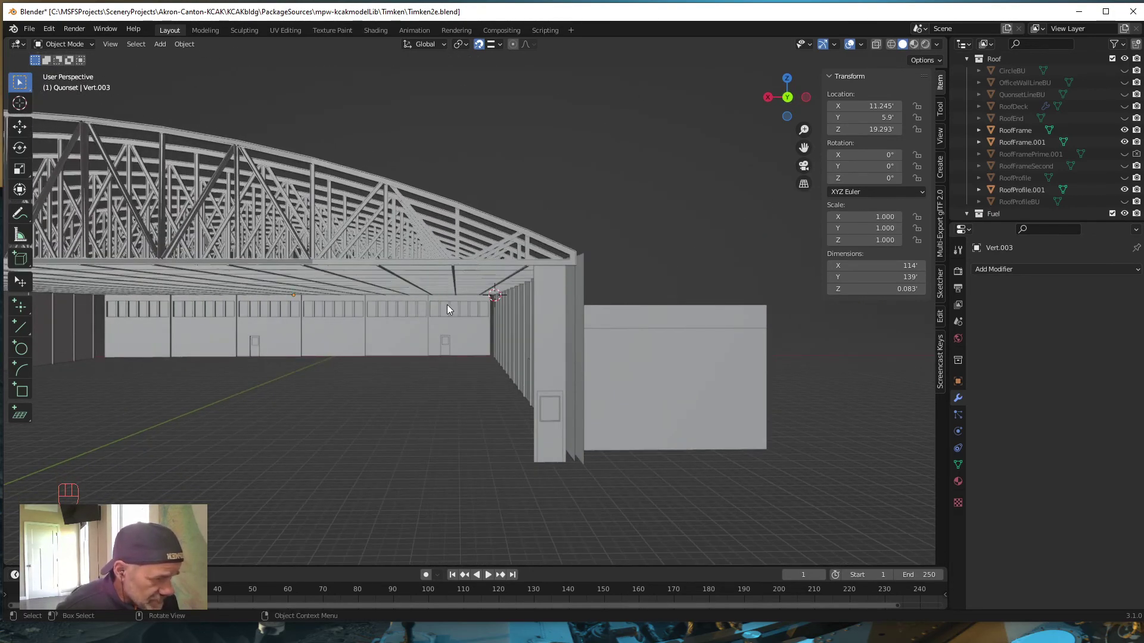
# Select only the extruded members object, open it in Edit Mode and turn X-ray display back on.
pyautogui.moveTo(441, 306); pyautogui.dragTo(467, 259)
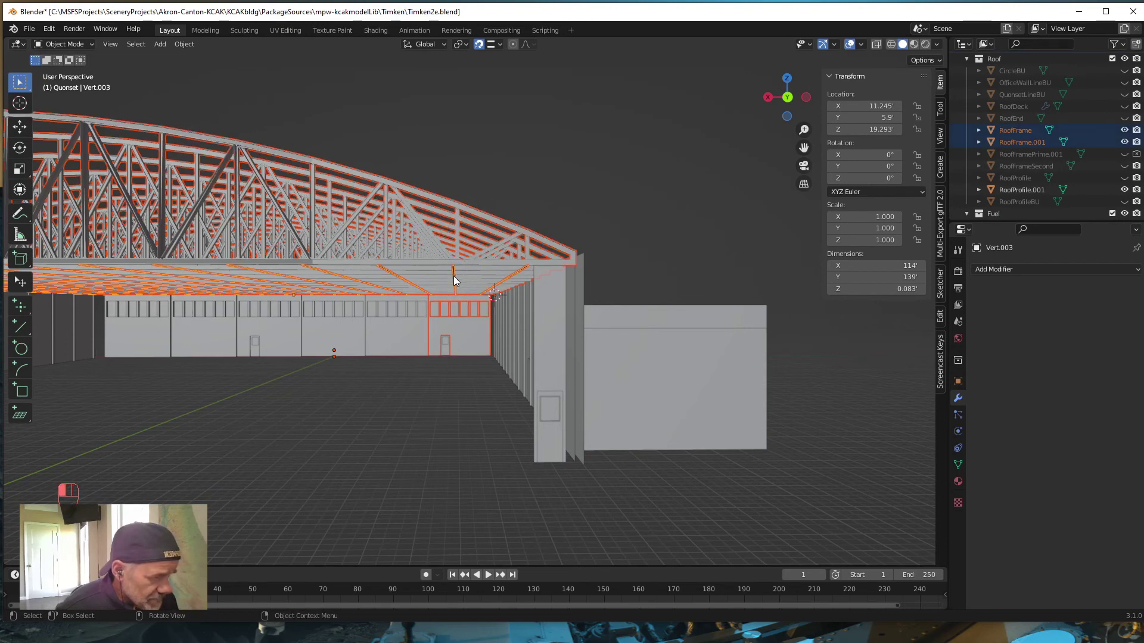
pyautogui.click(453, 277)
pyautogui.click(454, 278)
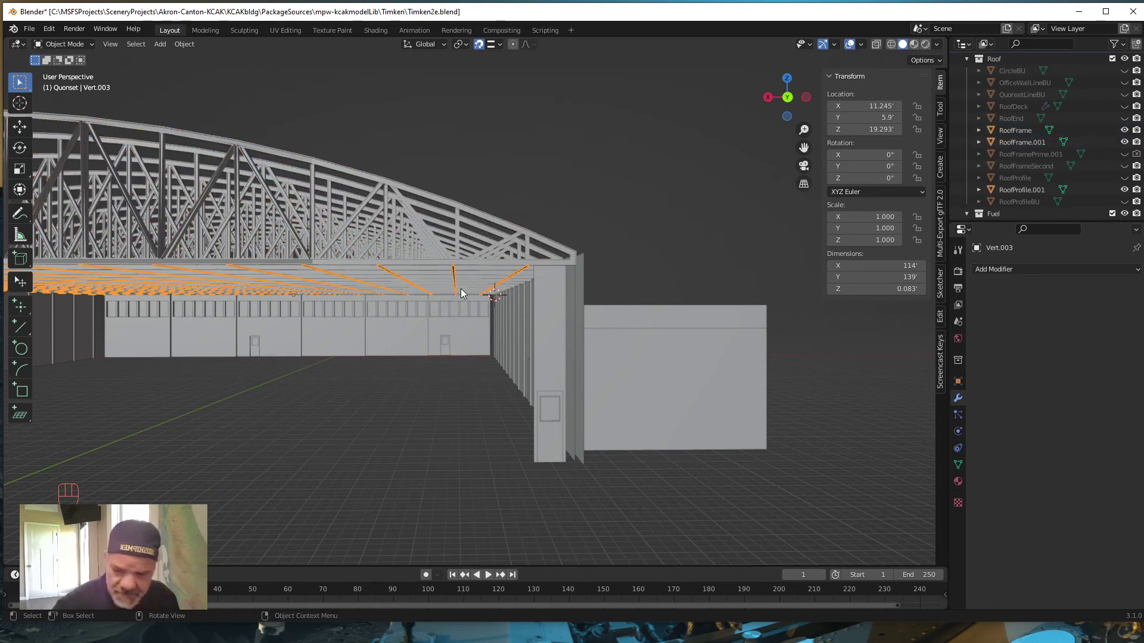
pyautogui.press('Tab')
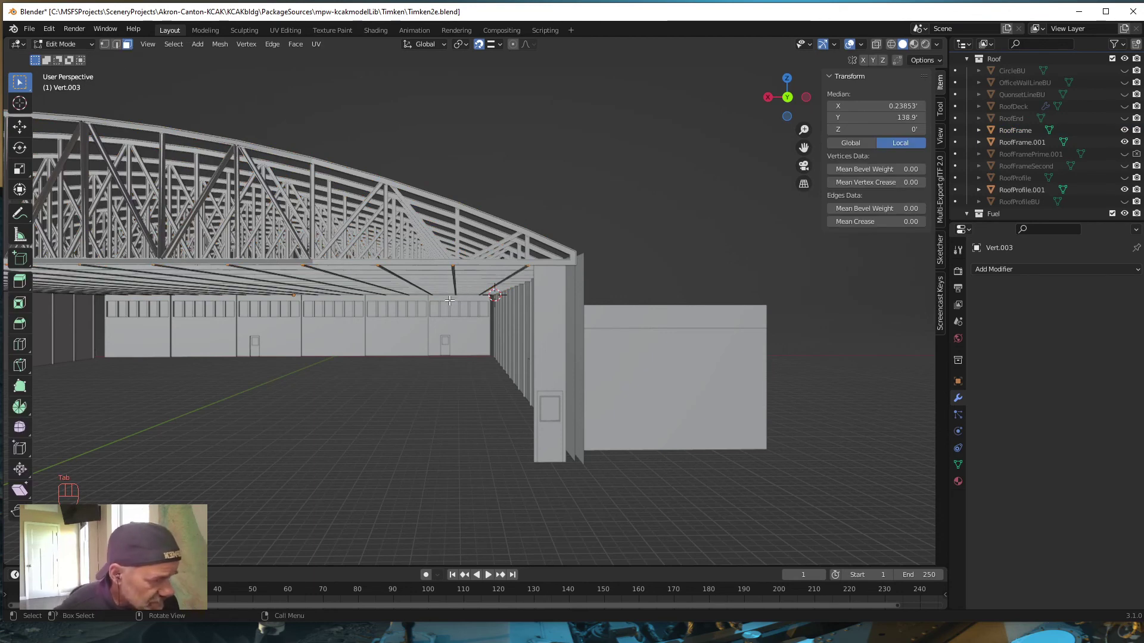
pyautogui.click(875, 44)
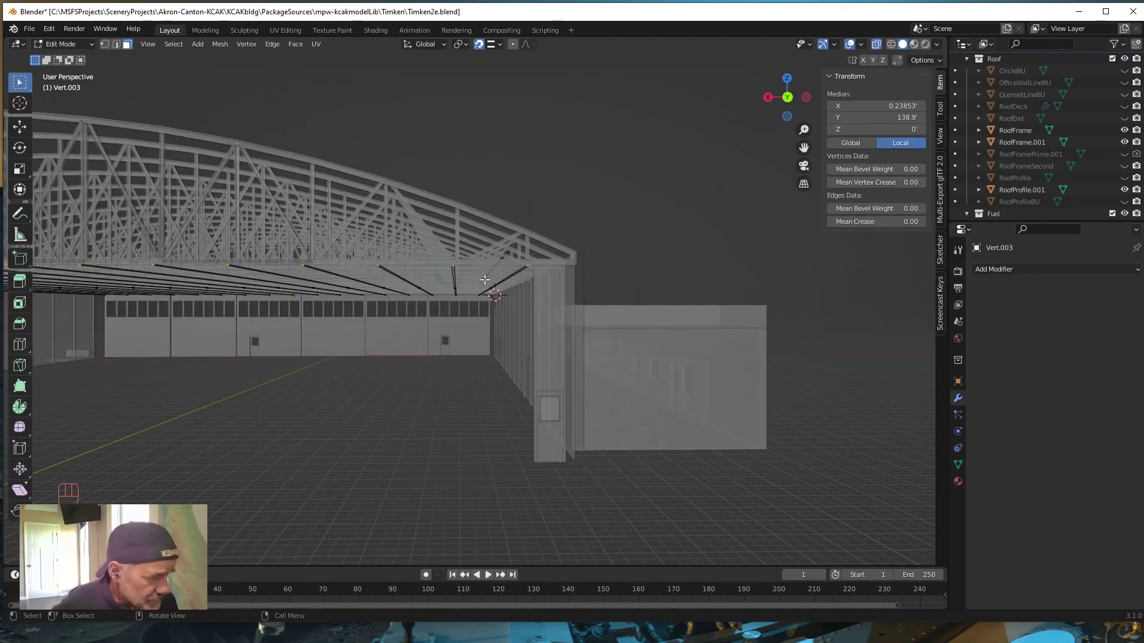
# Move the second member from the hangar's side wall about -0.43' along X, centring it under its vertical truss post in back view.
pyautogui.click(455, 297)
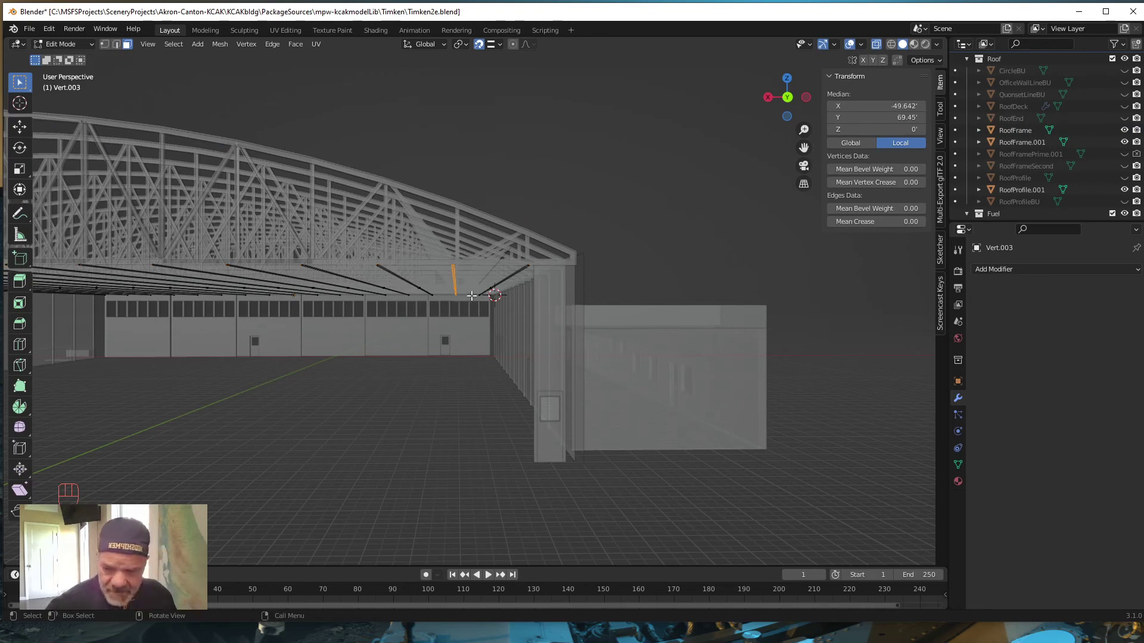
pyautogui.press('`')
pyautogui.press('9')
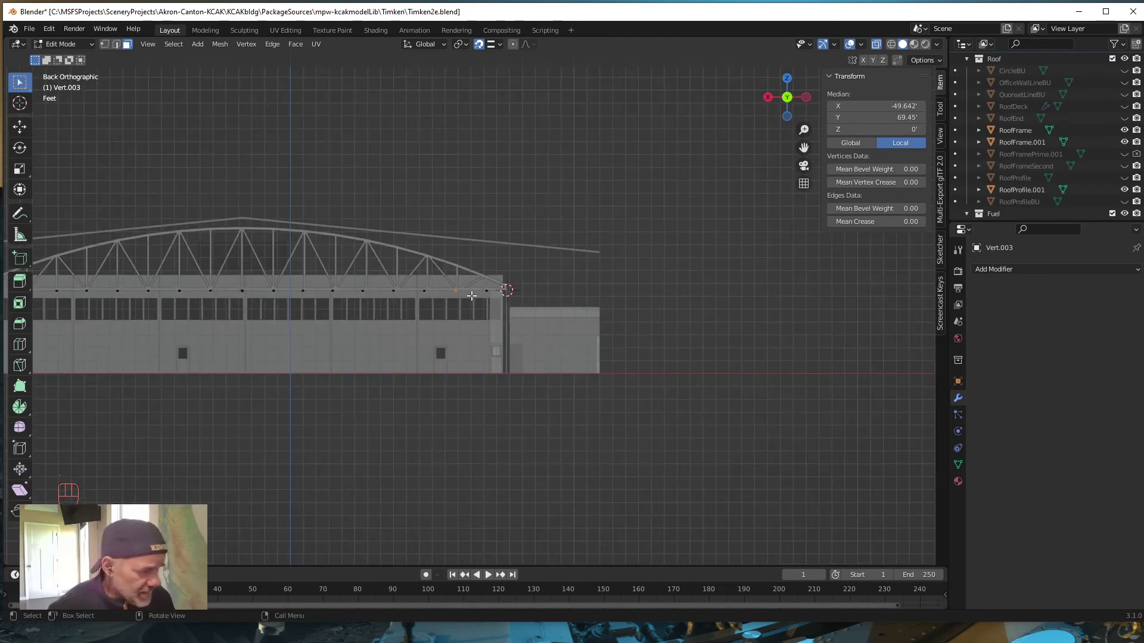
pyautogui.scroll(5, 452, 323)
pyautogui.scroll(5, 452, 322)
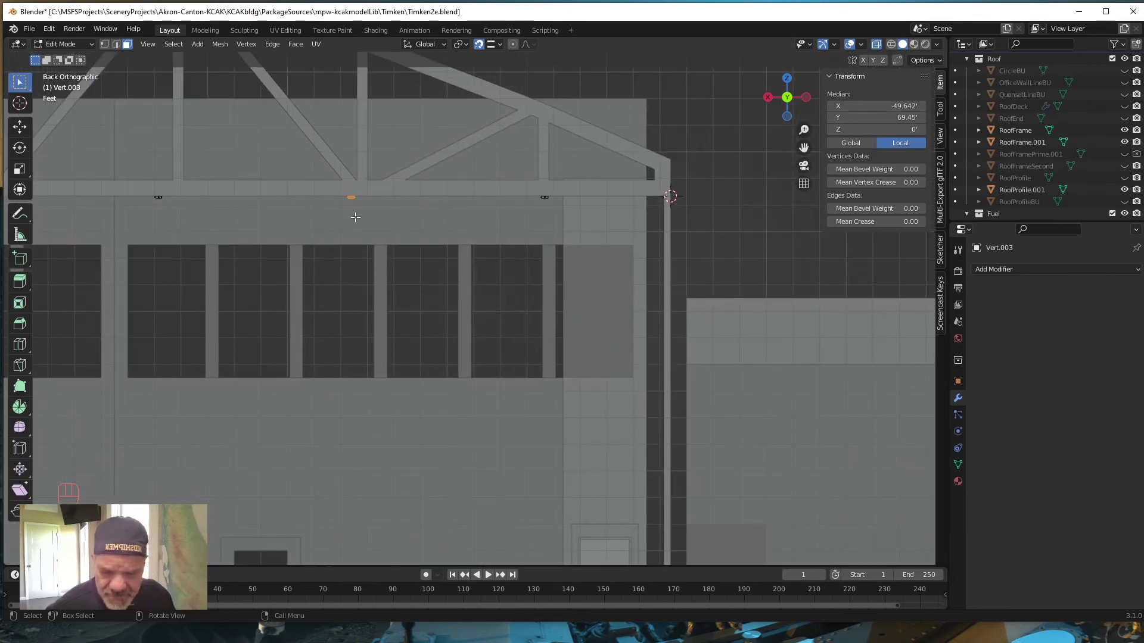
pyautogui.press('g')
pyautogui.press('x')
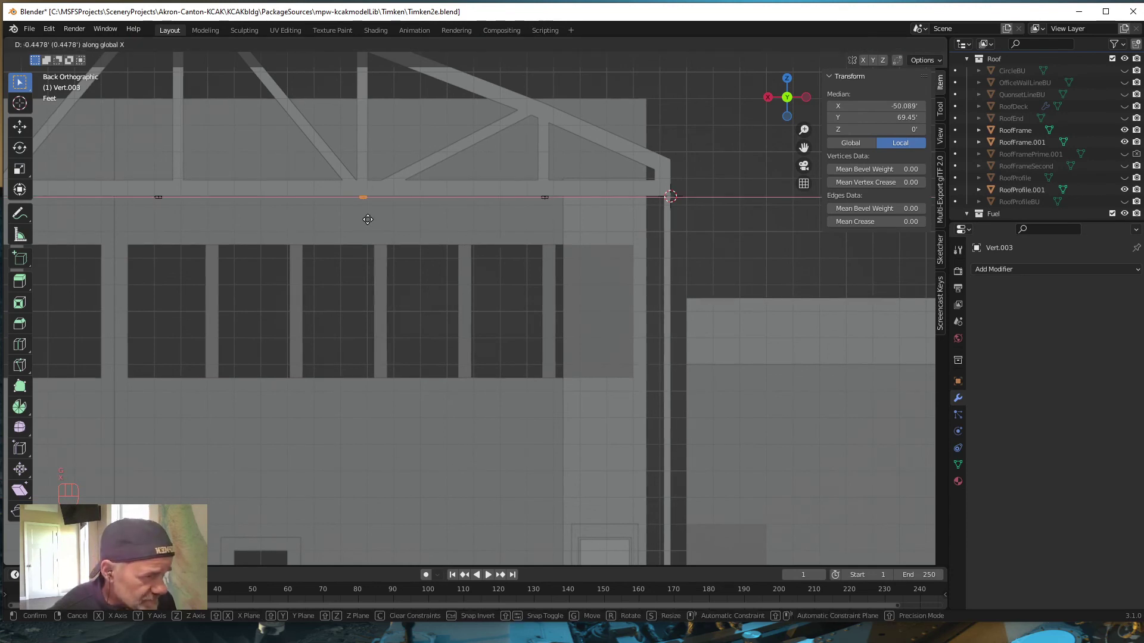
pyautogui.click(367, 225)
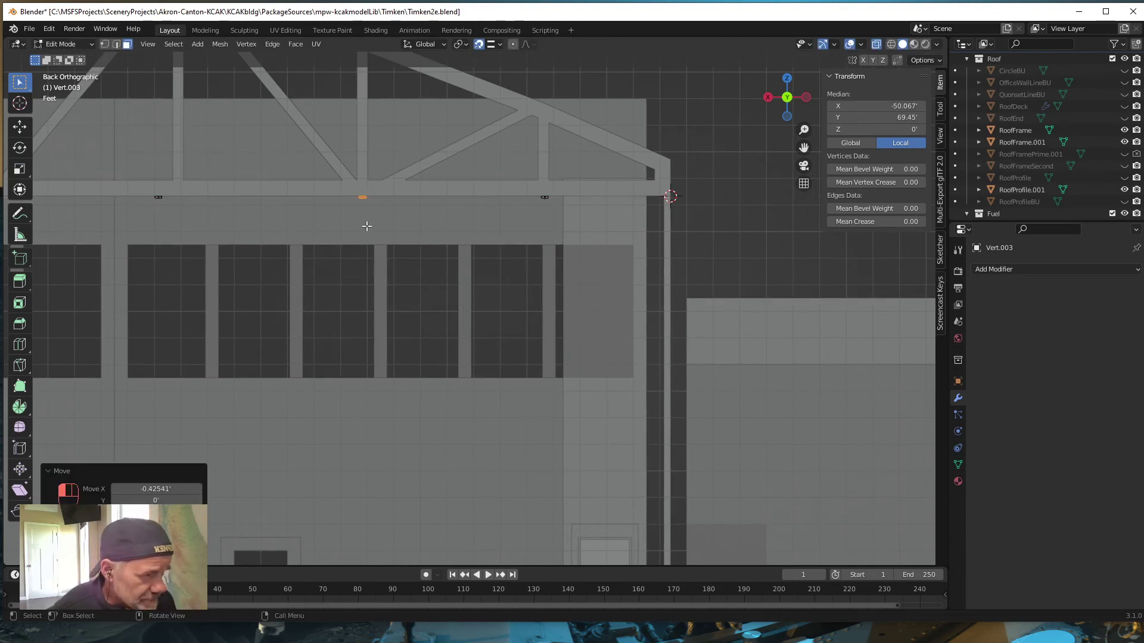
# Select the third member in from the side wall and shift it about -0.71' along X beneath its vertical truss post.
pyautogui.moveTo(145, 208); pyautogui.dragTo(177, 187)
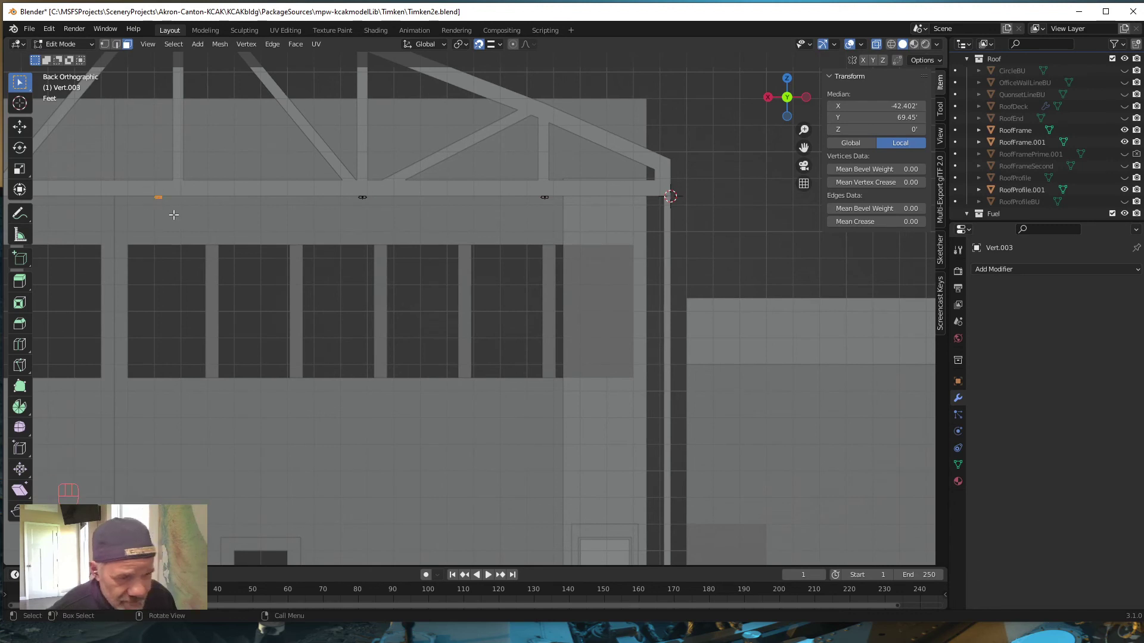
pyautogui.press('g')
pyautogui.press('x')
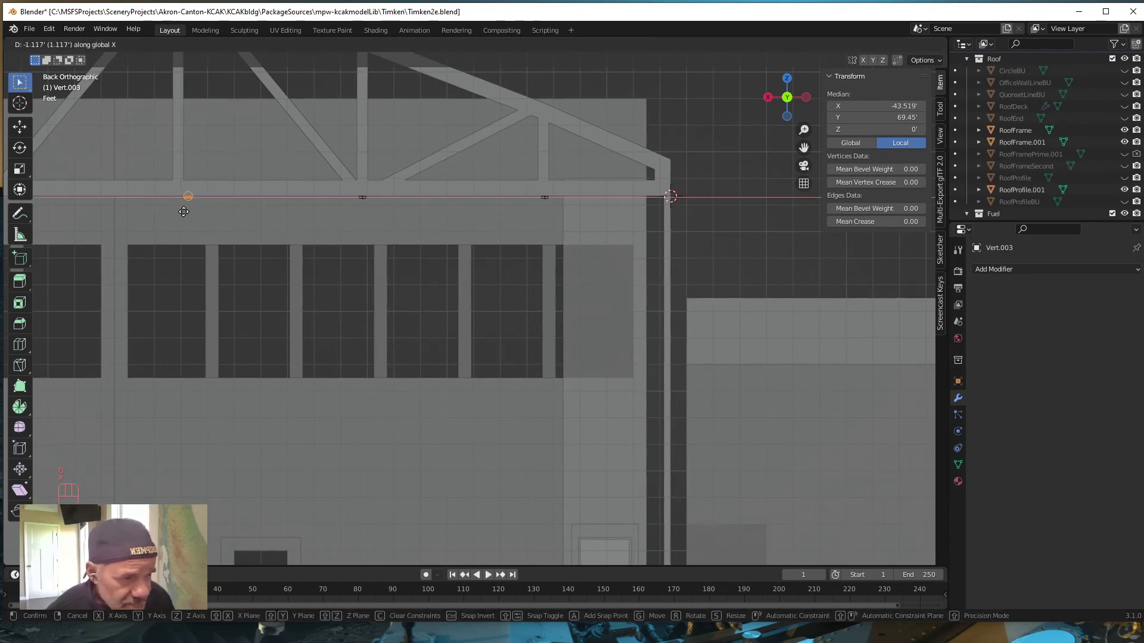
pyautogui.click(178, 257)
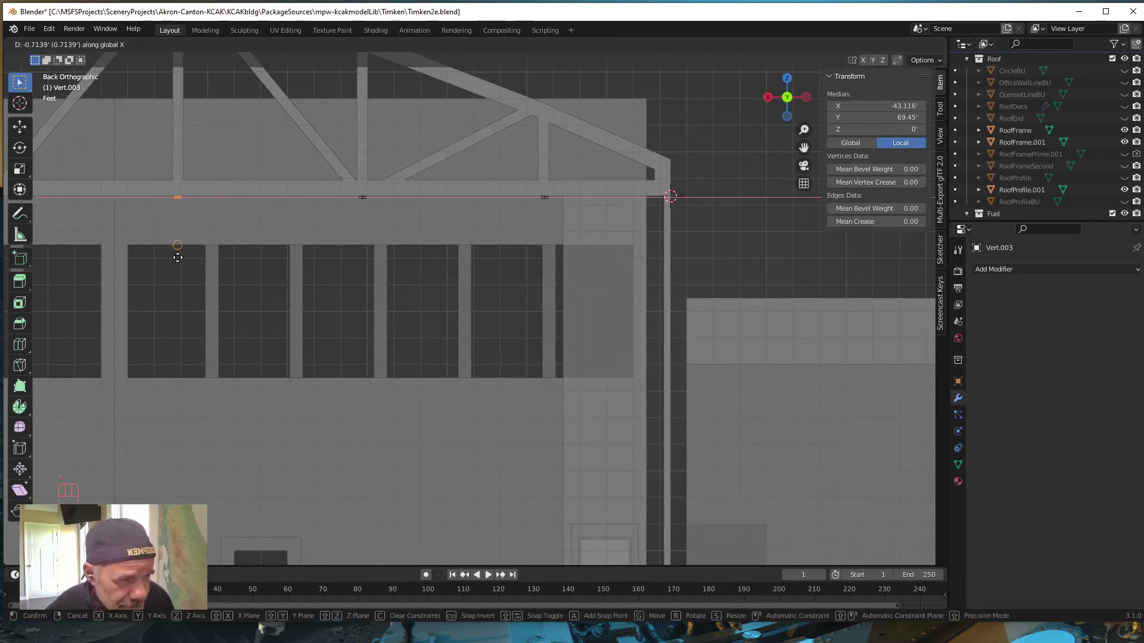
# Align the fourth member in from the side wall with the truss post above it by moving it about -0.89' along X.
pyautogui.keyDown('shift'); pyautogui.moveTo(184, 266); pyautogui.dragTo(598, 274, button='middle'); pyautogui.keyUp('shift')
pyautogui.click(383, 204)
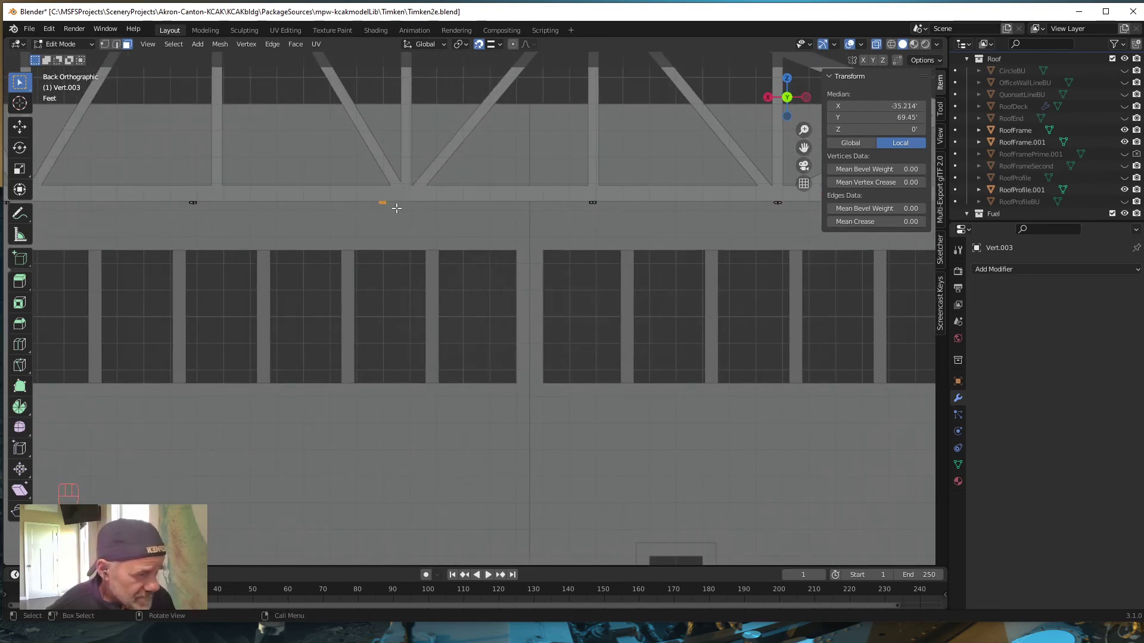
pyautogui.press('g')
pyautogui.press('x')
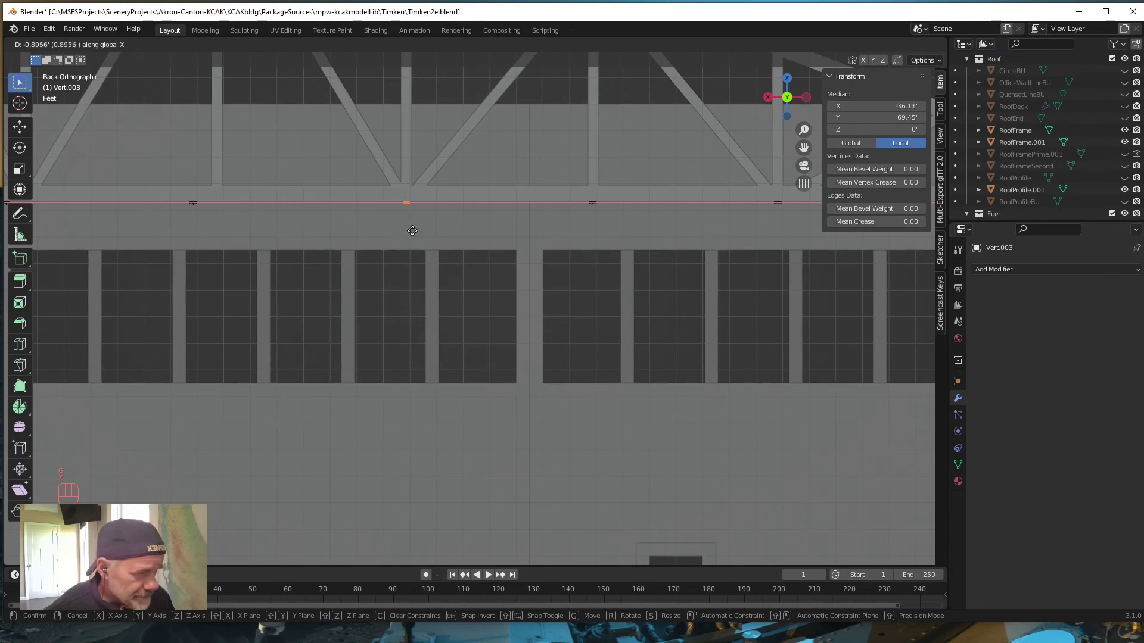
pyautogui.press('ctrl')
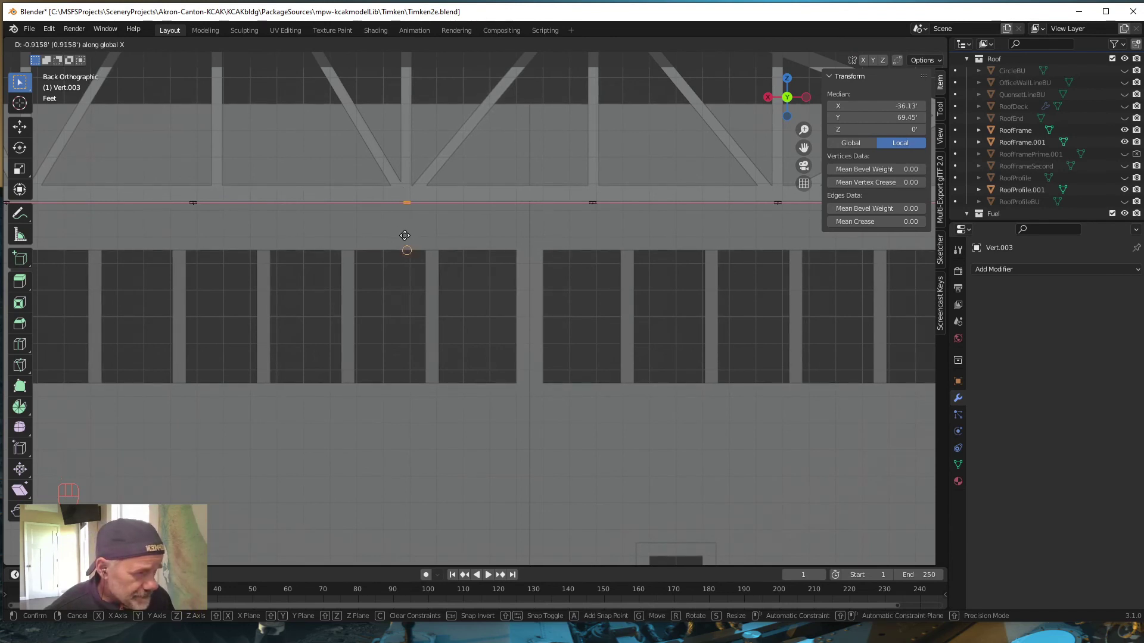
pyautogui.click(405, 239)
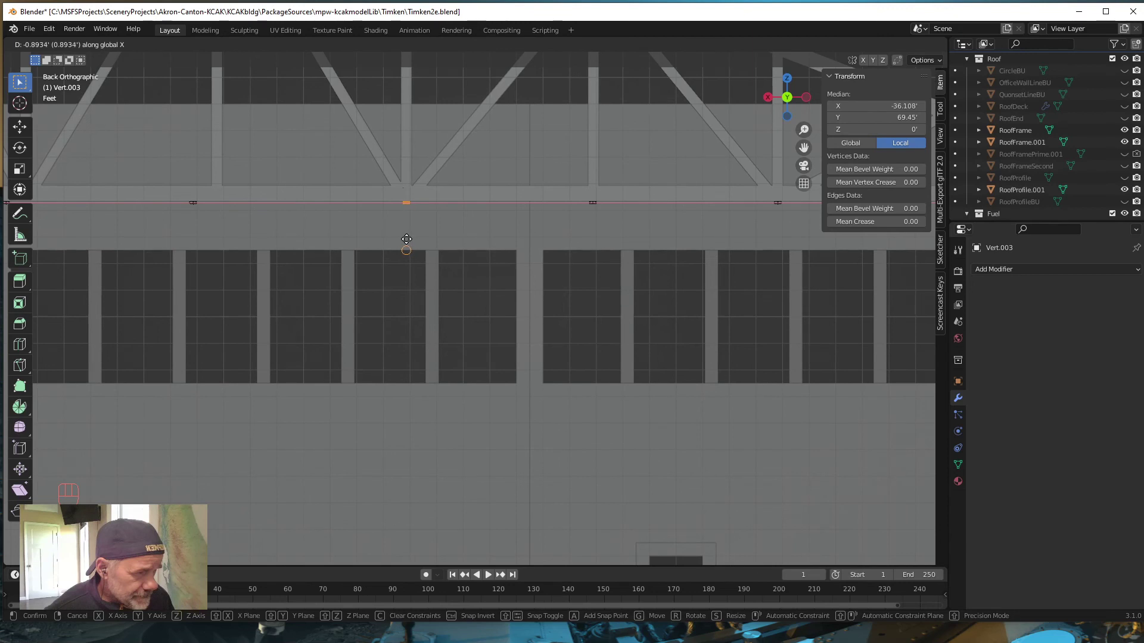
# Move the fifth member in from the side wall about -0.9' along X so it sits under its truss post.
pyautogui.click(191, 210)
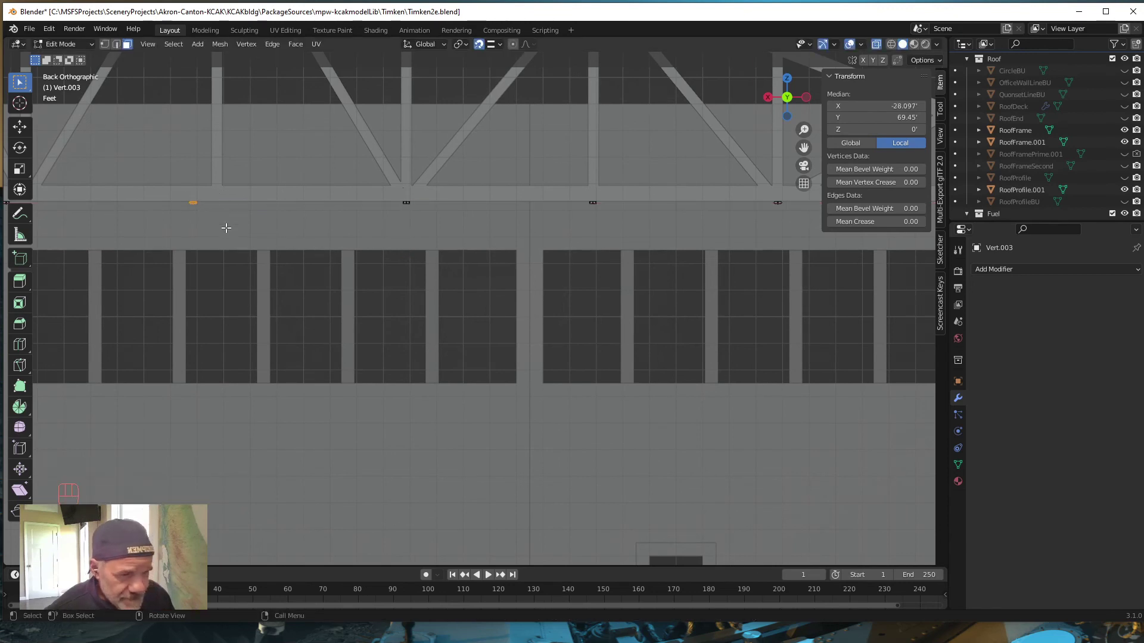
pyautogui.press('g')
pyautogui.press('x')
pyautogui.press('ctrl')
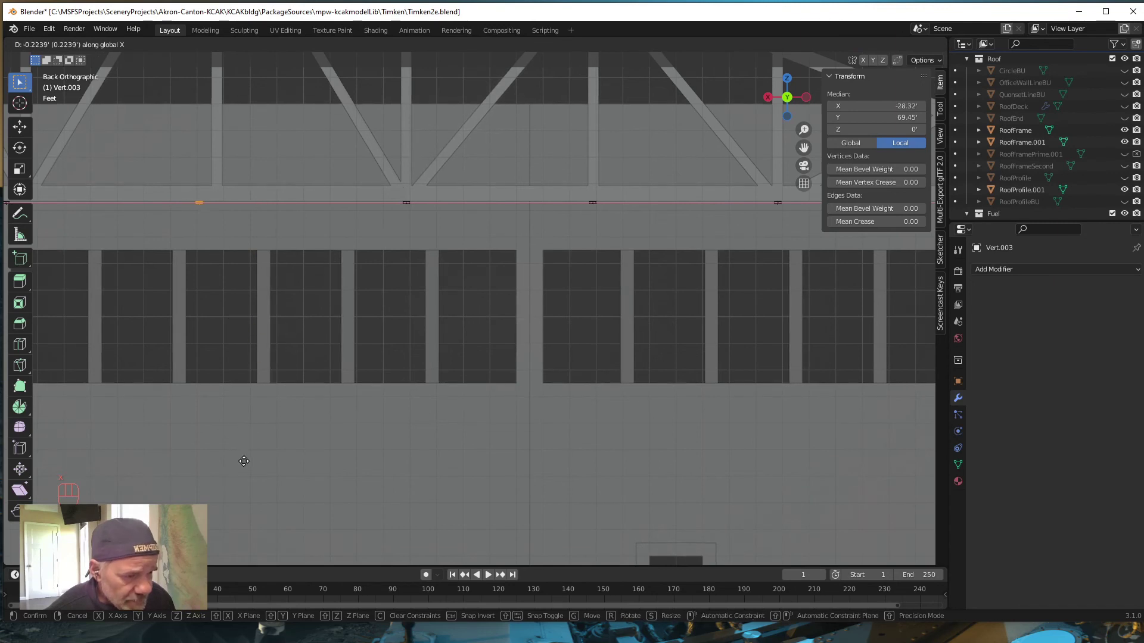
pyautogui.click(260, 471)
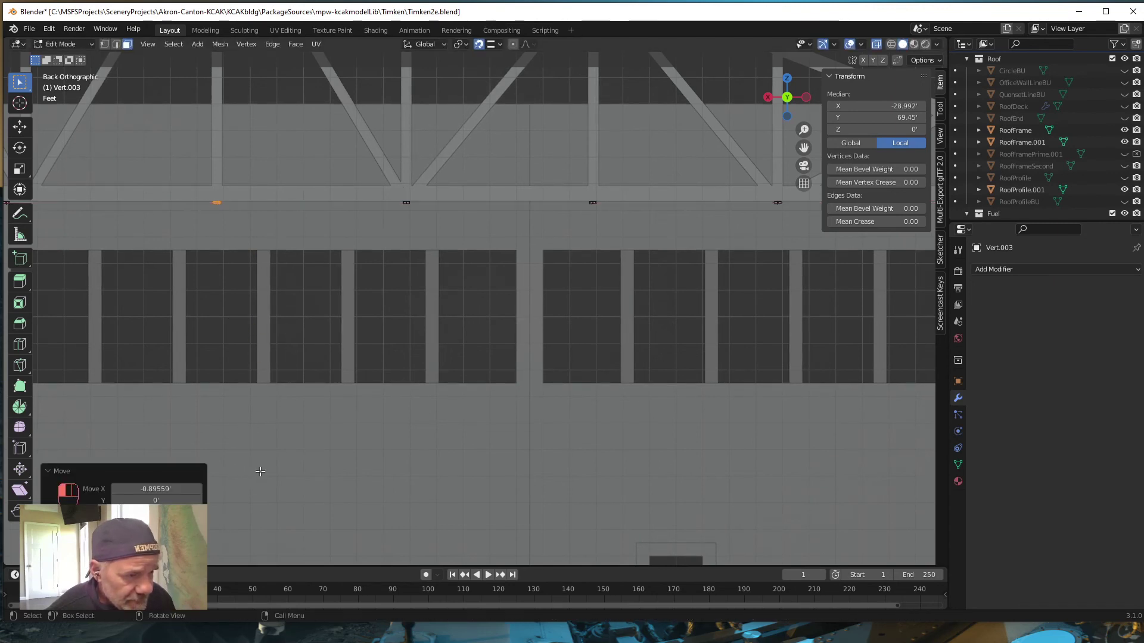
# Move the sixth member in from the side wall about -0.73' along X to the truss joint where the diagonals meet.
pyautogui.keyDown('shift'); pyautogui.moveTo(236, 401); pyautogui.dragTo(676, 408, button='middle'); pyautogui.keyUp('shift')
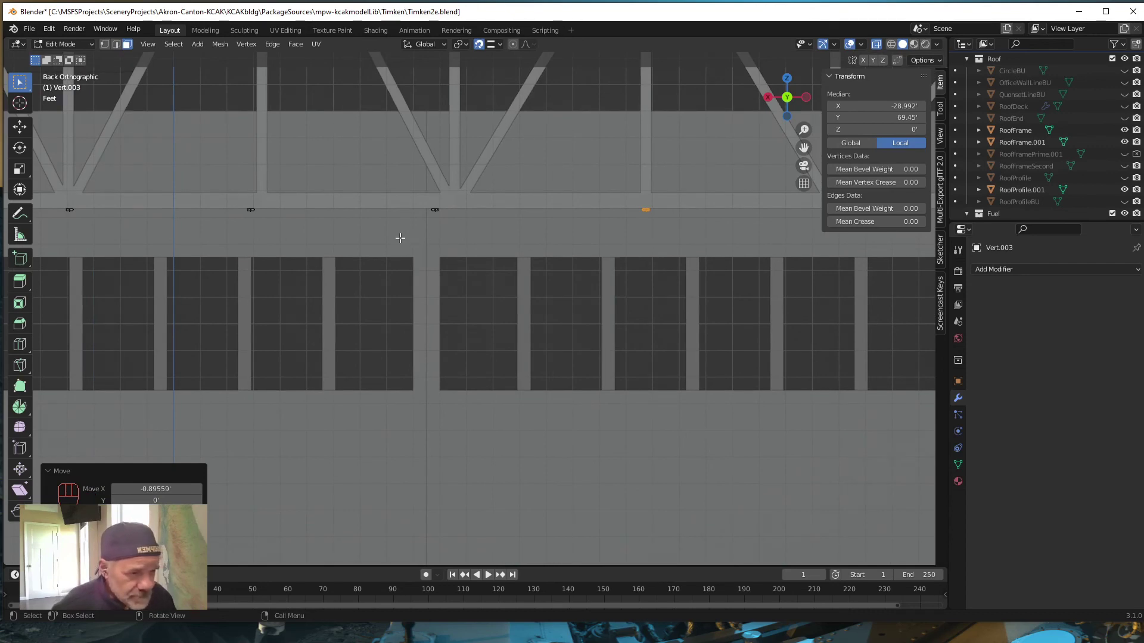
pyautogui.scroll(-5, 358, 275)
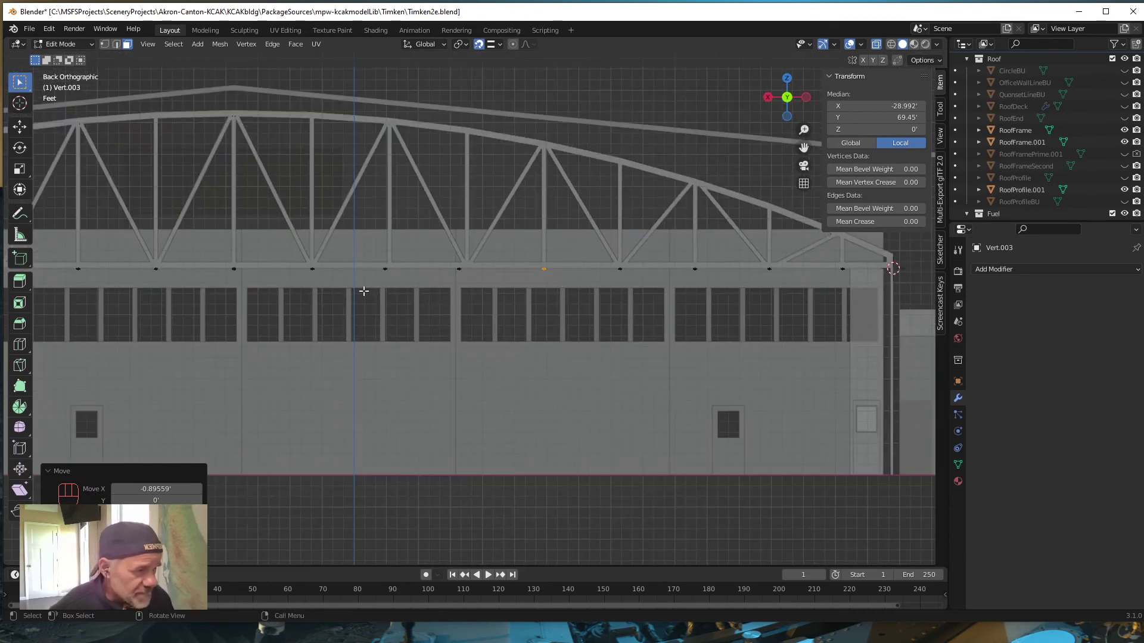
pyautogui.scroll(4, 413, 298)
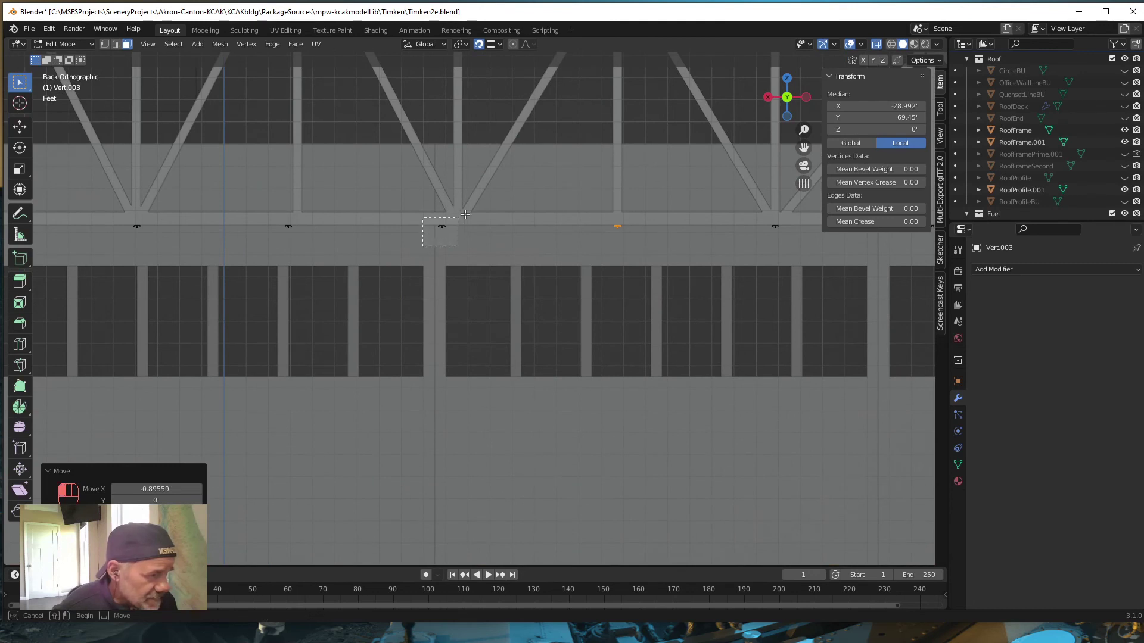
pyautogui.click(442, 226)
pyautogui.press('g')
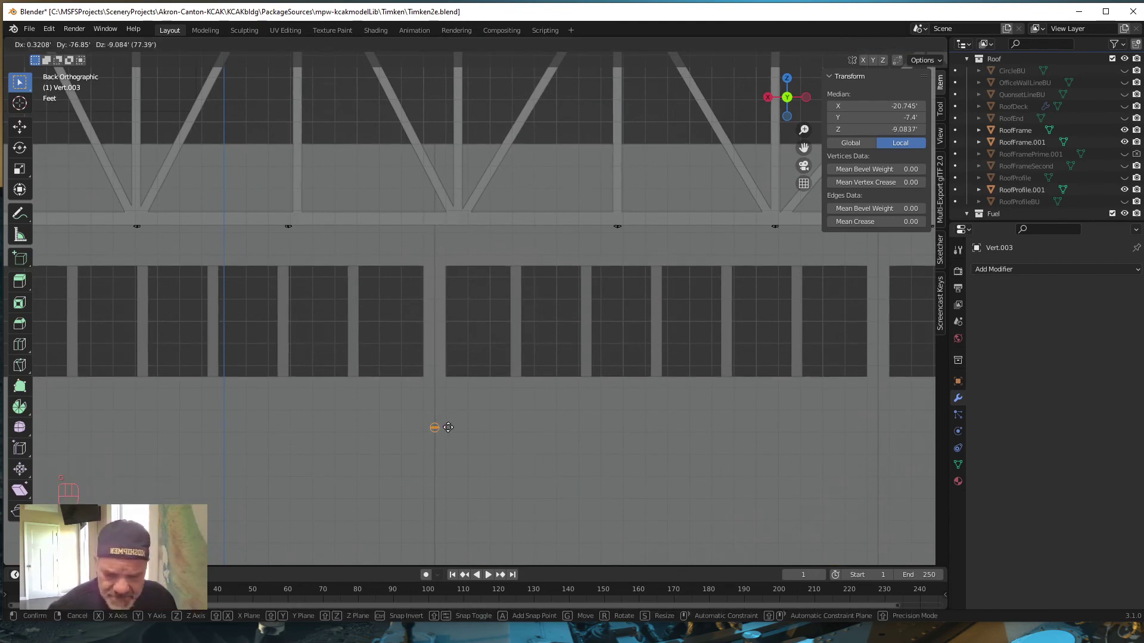
pyautogui.press('x')
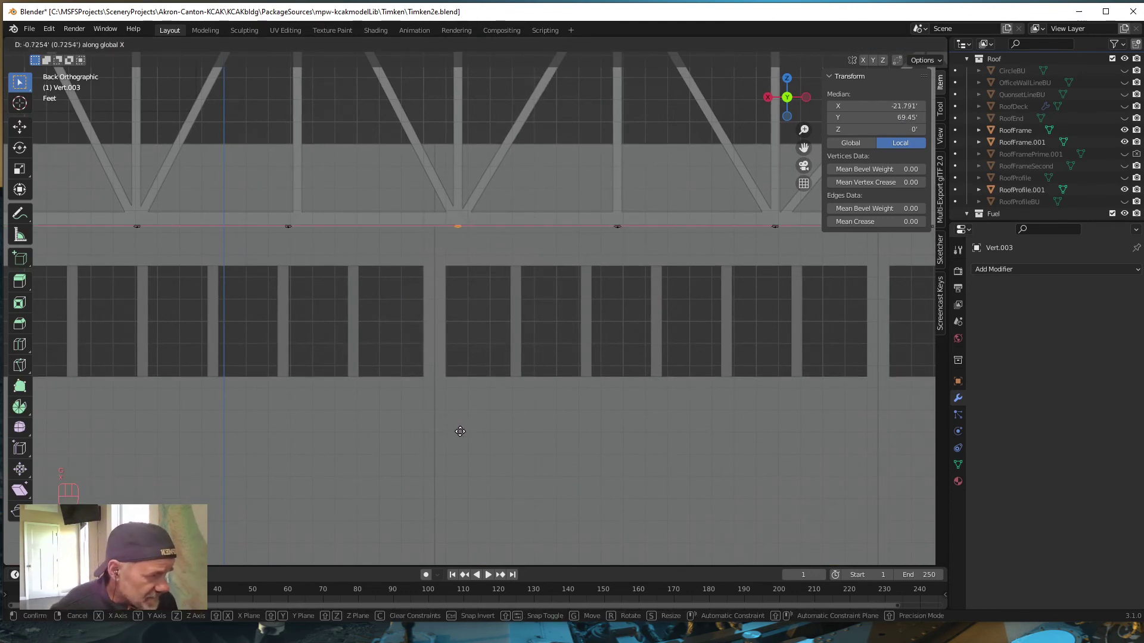
pyautogui.click(460, 432)
# Shift the seventh member in from the side wall about -0.46' along X to centre it under its vertical post.
pyautogui.moveTo(276, 247); pyautogui.dragTo(328, 213)
pyautogui.press('g')
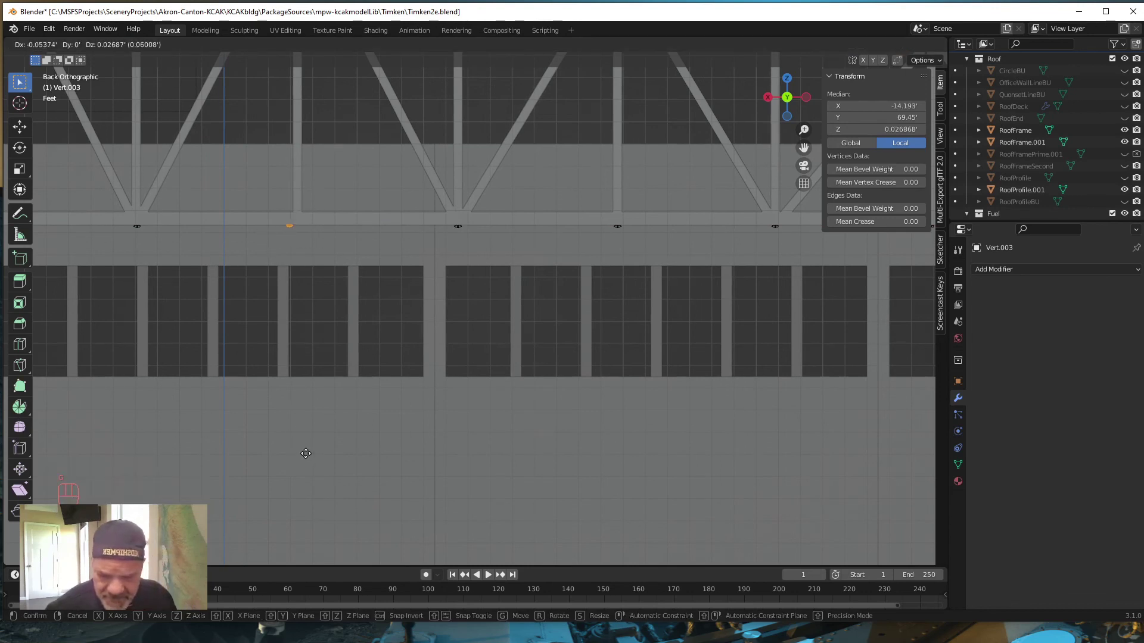
pyautogui.press('x')
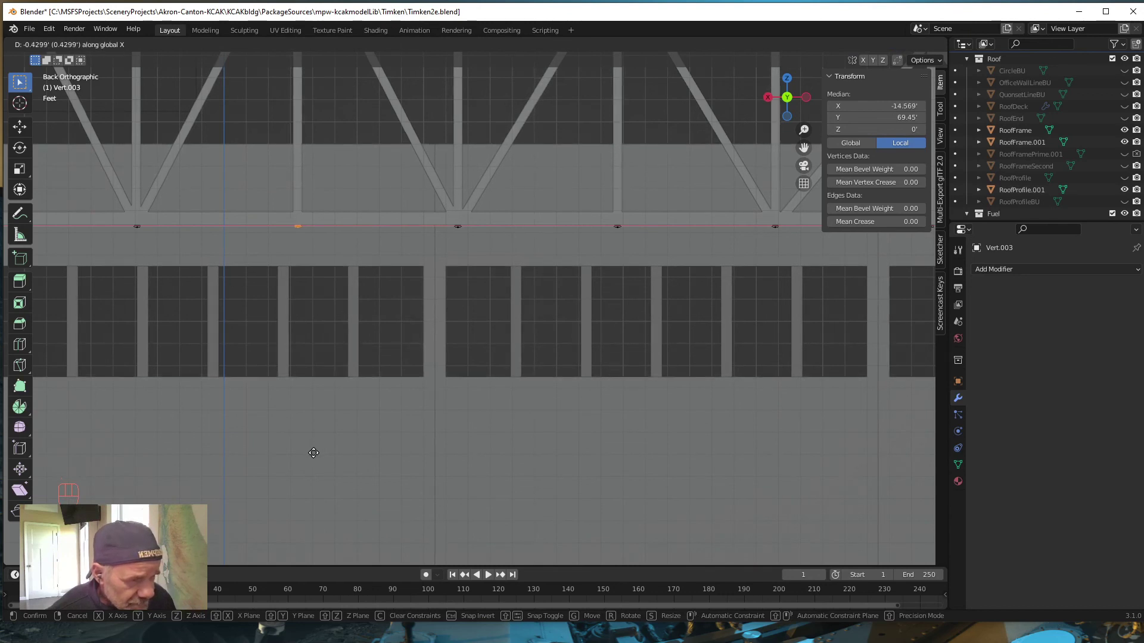
pyautogui.click(314, 454)
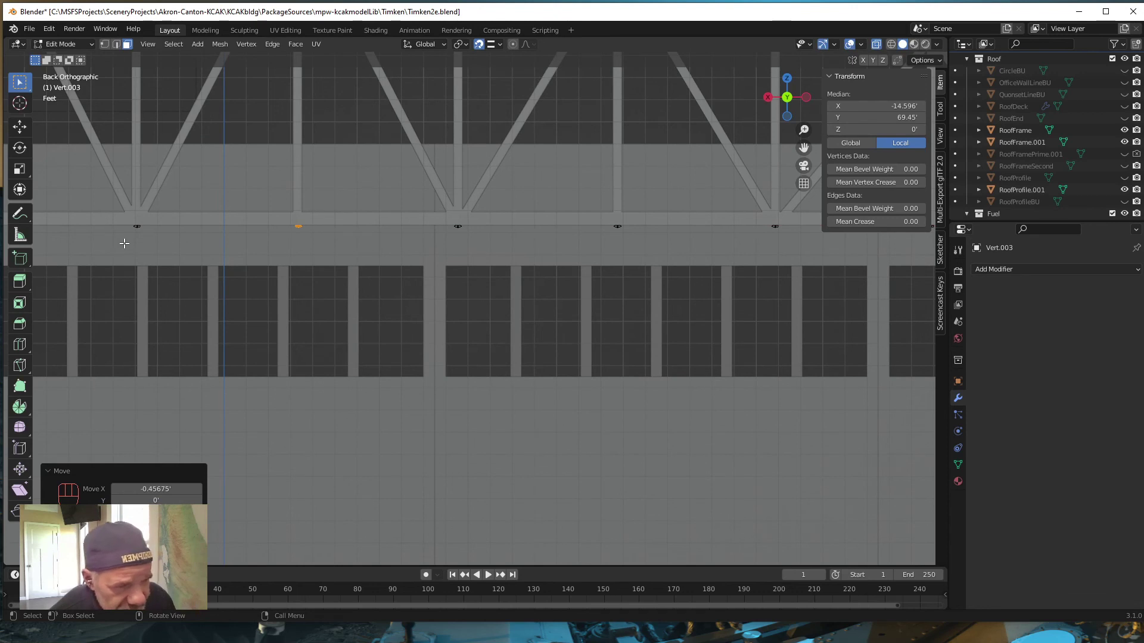
# Nudge the eighth member in from the side wall about 0.08' along X to centre it under its truss joint.
pyautogui.click(138, 229)
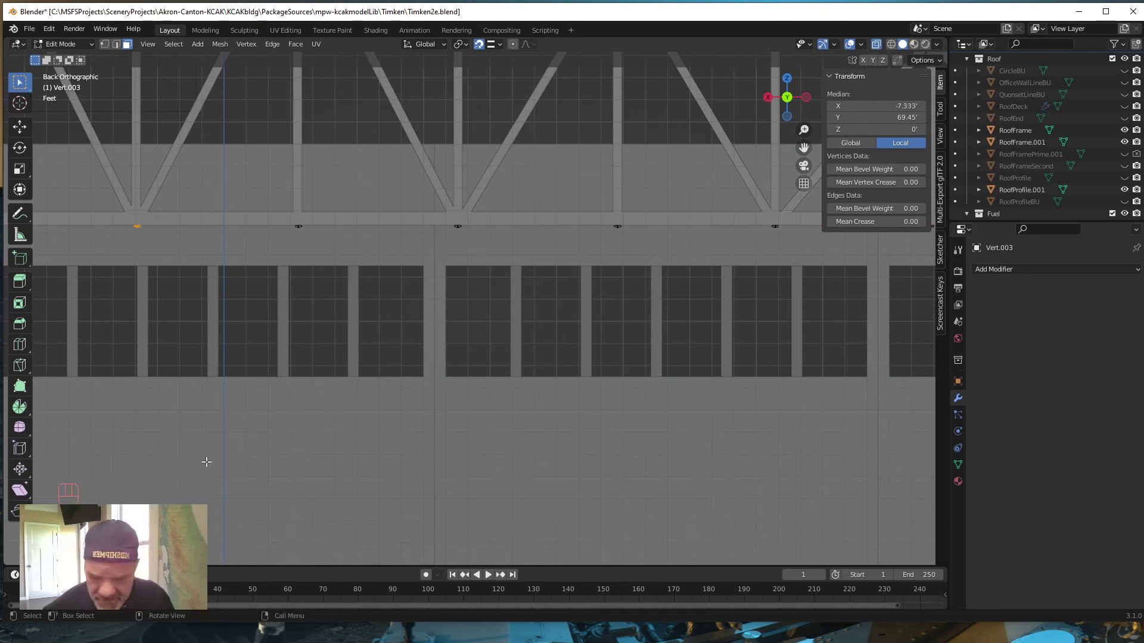
pyautogui.press('g')
pyautogui.press('x')
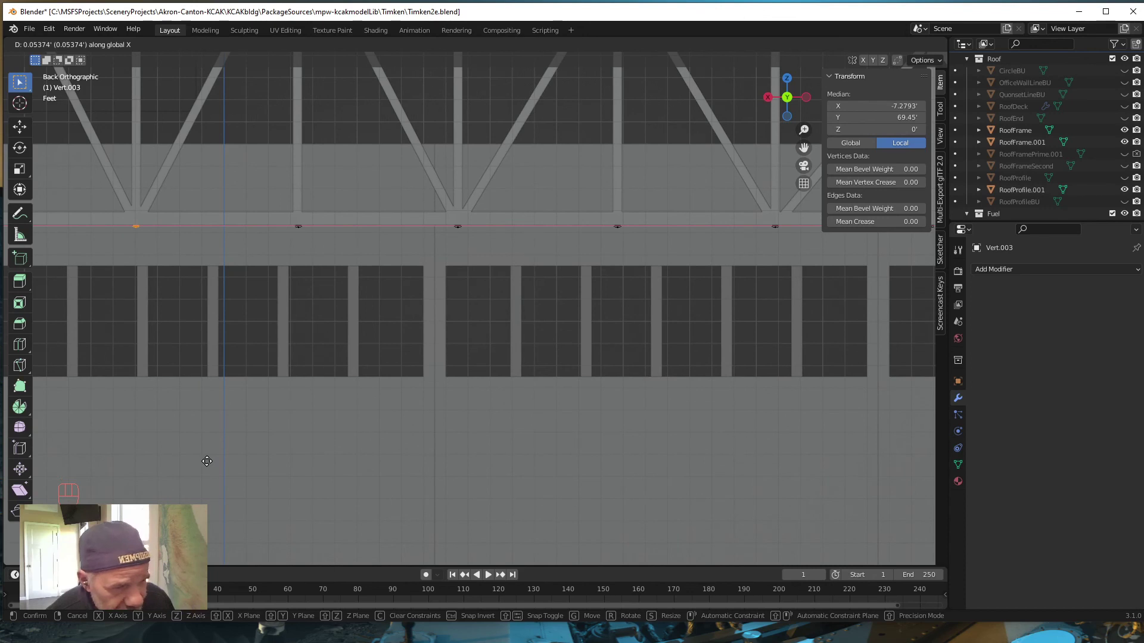
pyautogui.click(206, 462)
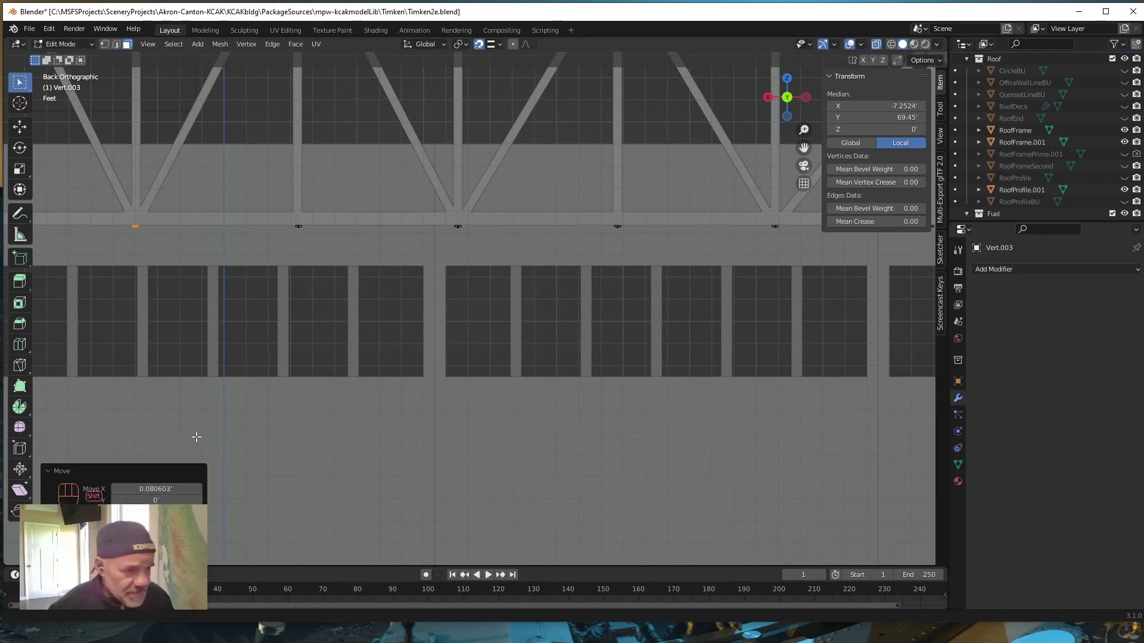
# Check the remaining members' alignment, return to Object Mode and turn off X-ray to view the hangar interior in opaque shading.
pyautogui.keyDown('shift'); pyautogui.moveTo(194, 439); pyautogui.dragTo(662, 452, button='middle'); pyautogui.keyUp('shift')
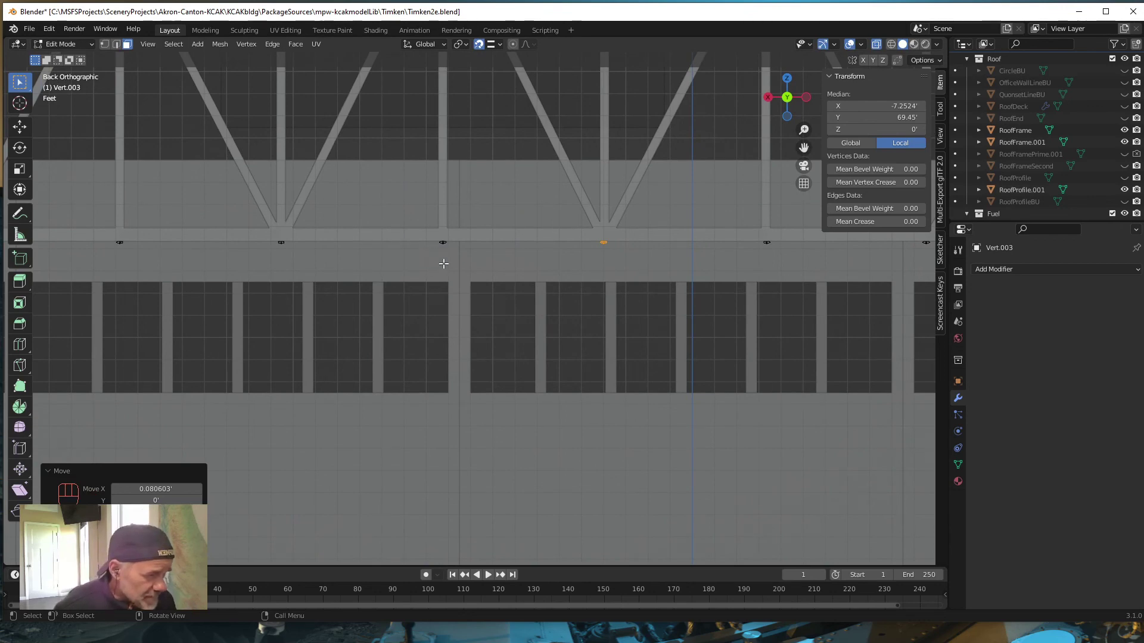
pyautogui.scroll(-1, 460, 268)
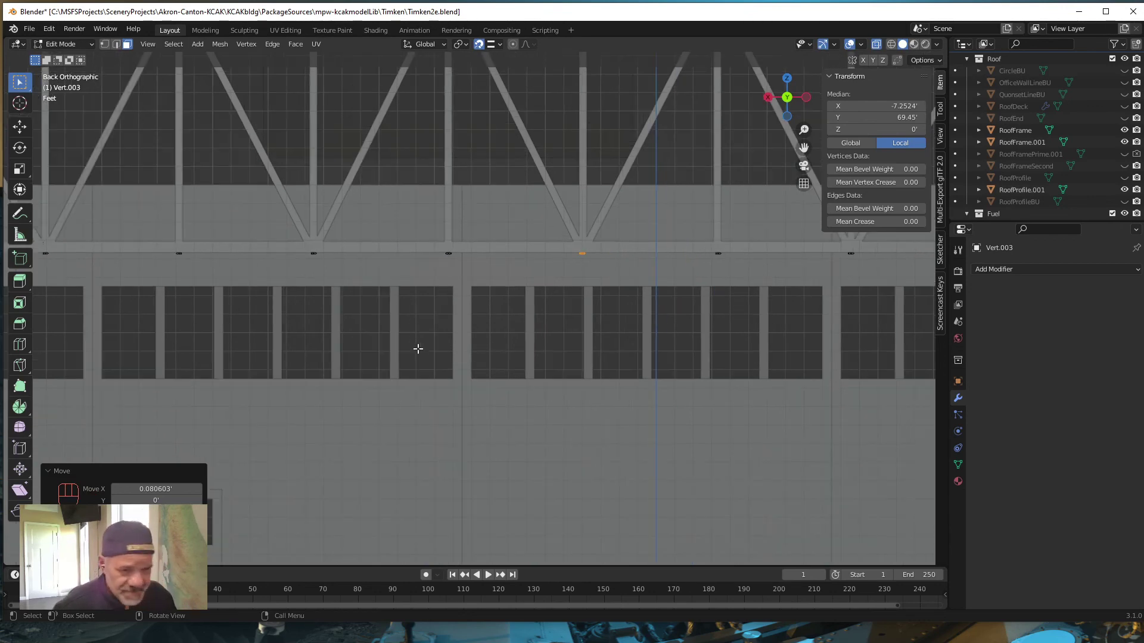
pyautogui.press('Tab')
pyautogui.moveTo(435, 355); pyautogui.dragTo(438, 338, button='middle')
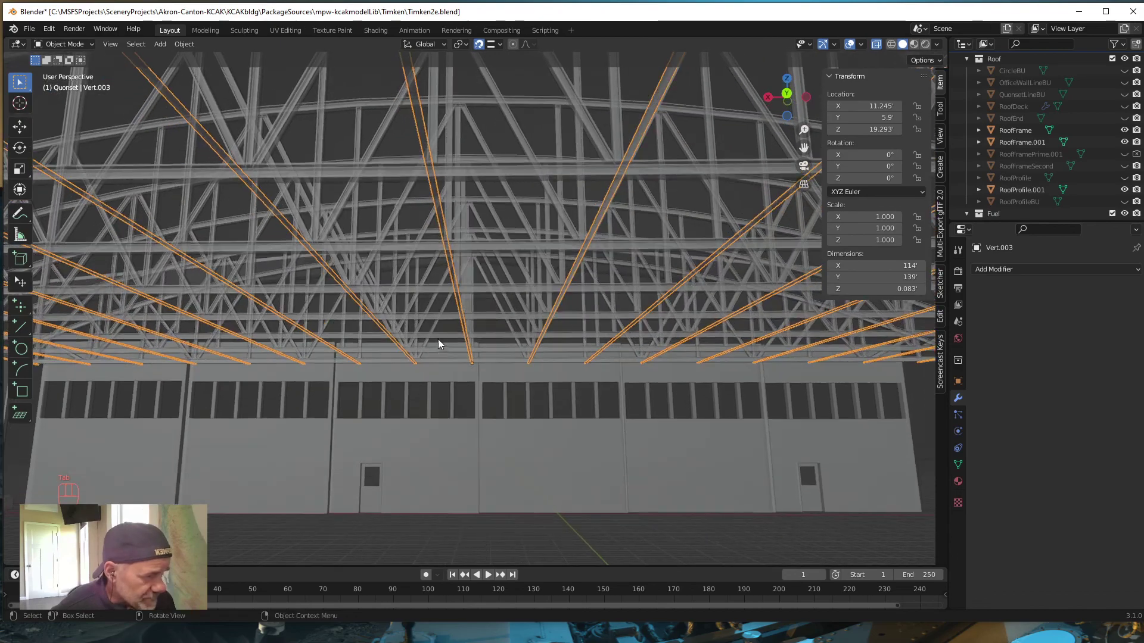
pyautogui.moveTo(500, 423)
pyautogui.mouseDown(button='middle')
pyautogui.moveTo(504, 468)
pyautogui.moveTo(495, 418)
pyautogui.moveTo(516, 409)
pyautogui.mouseUp(button='middle')
pyautogui.click(875, 45)
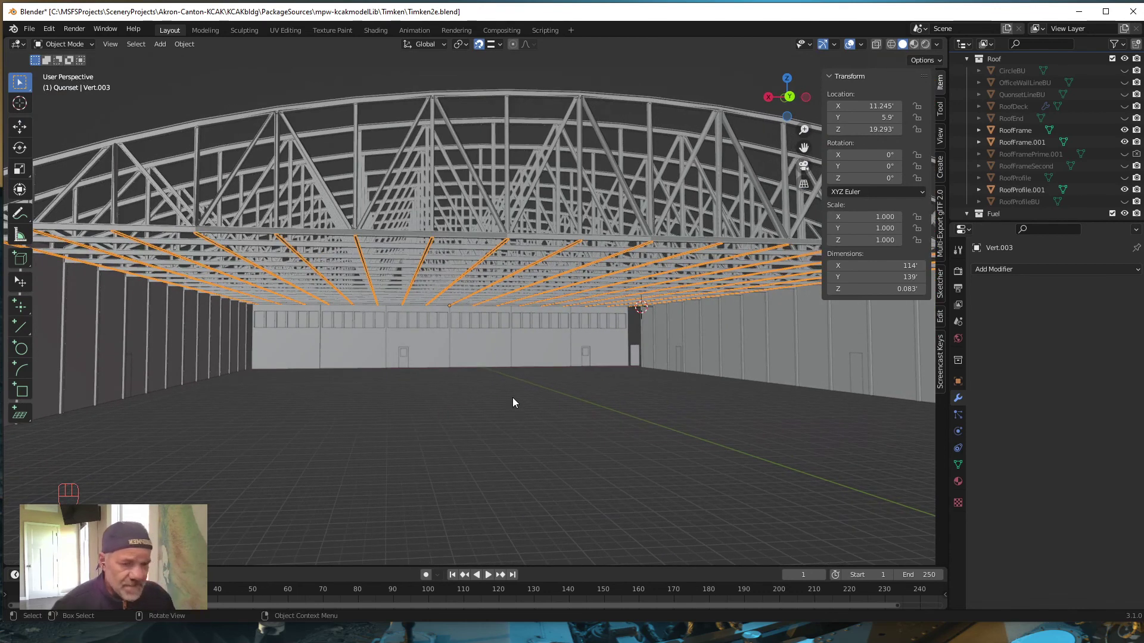